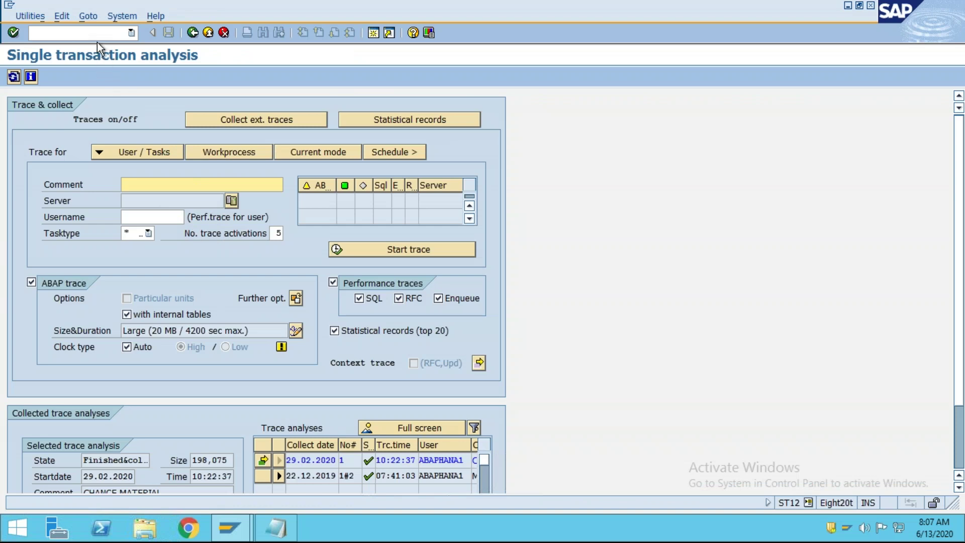
Step: Switch to the PowerPoint presentation and add "( Single Transaction )" after ST12 in the Next Class list on slide 87
mouse_move(589, 3)
left_click(626, 9)
left_click(307, 159)
type("(")
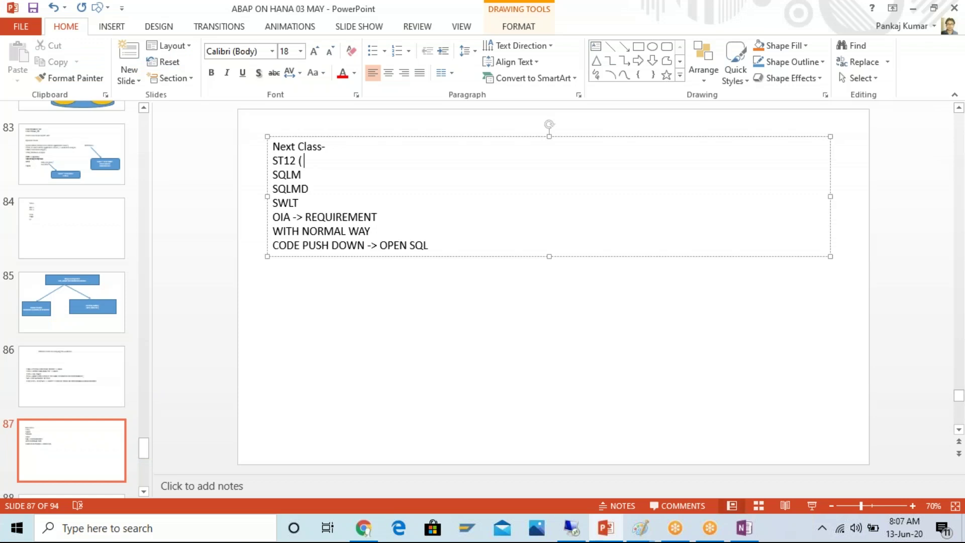
type(" Single Transaction ")
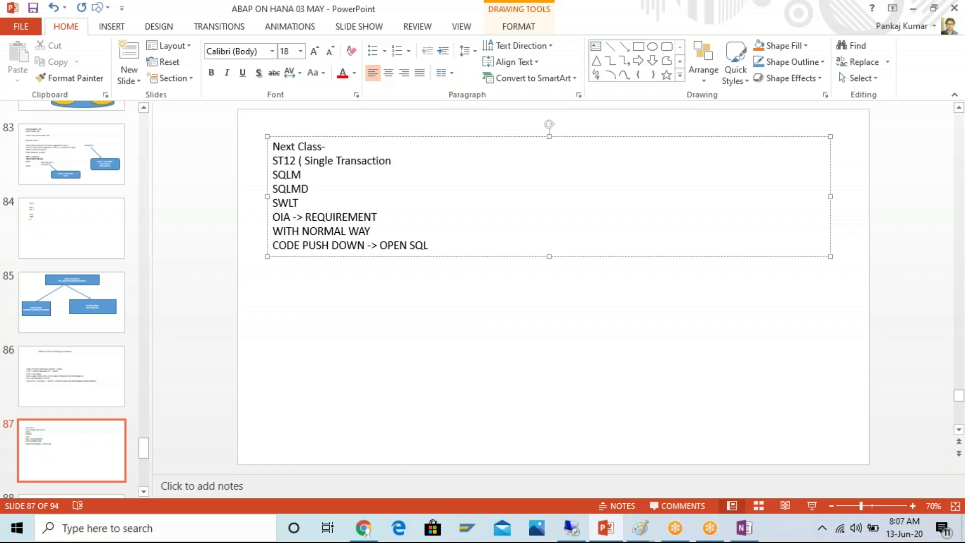
type(")")
left_click(307, 220)
Step: Examine the workload analysis tools on slide 86, highlighting the ST05 SQL TRACE entry
left_click(80, 373)
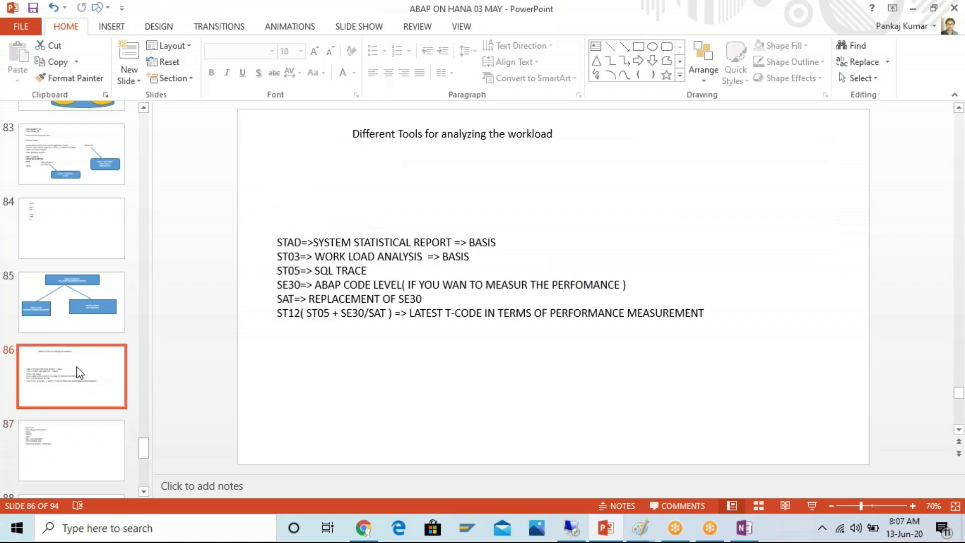
left_click(305, 254)
left_click_drag(301, 271, 277, 270)
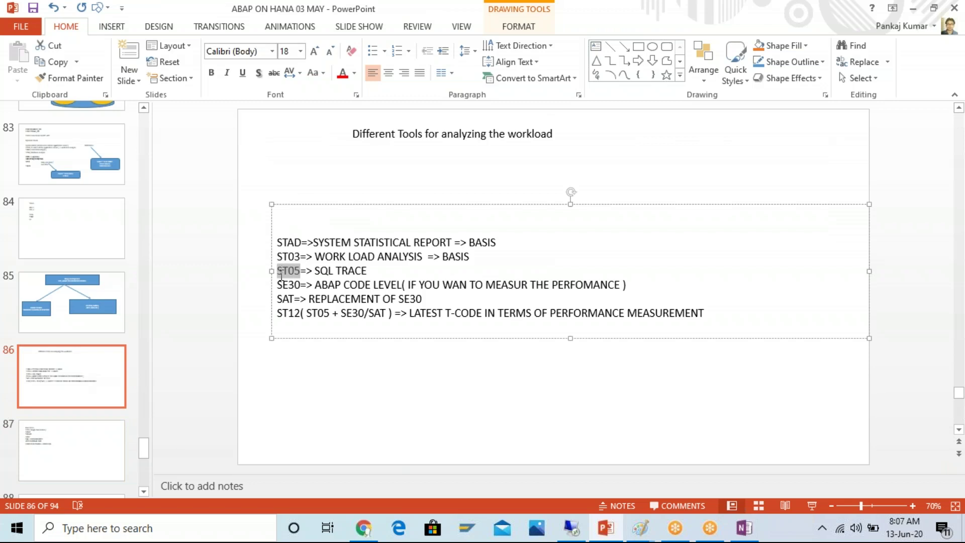
left_click_drag(369, 271, 277, 271)
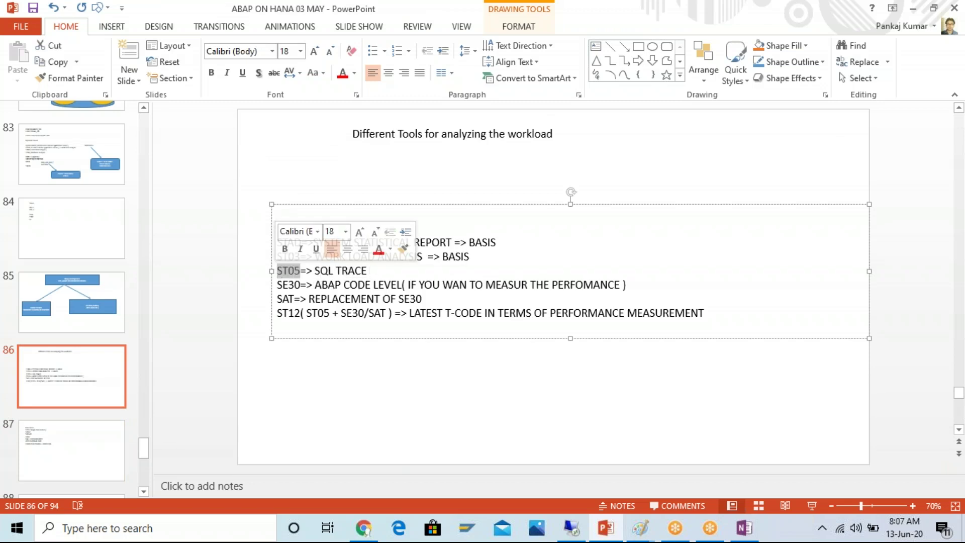
left_click(368, 271)
left_click_drag(357, 271, 277, 271)
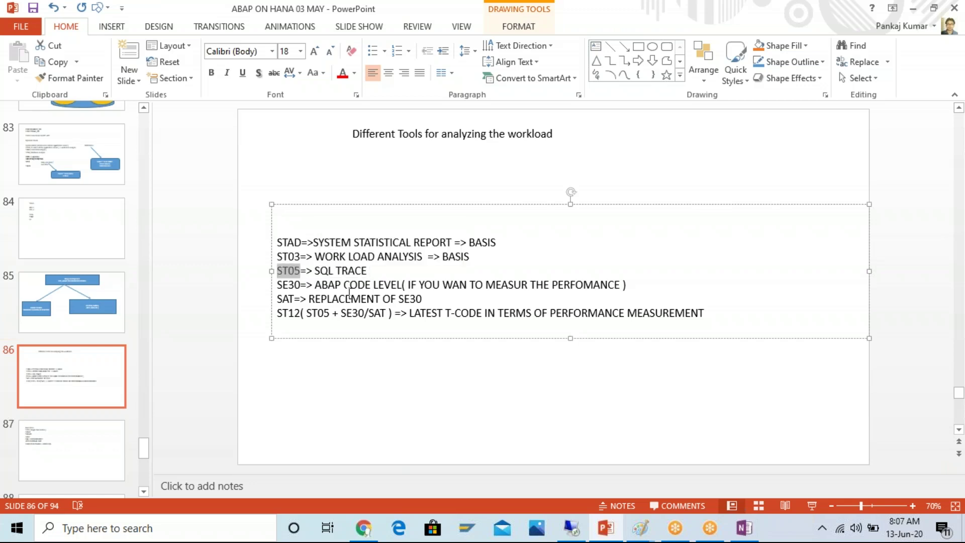
left_click(366, 271)
left_click_drag(366, 271, 315, 272)
Step: Return to slide 87 and highlight the words "Single Transaction" in the ST12 line
left_click(90, 431)
left_click(315, 157)
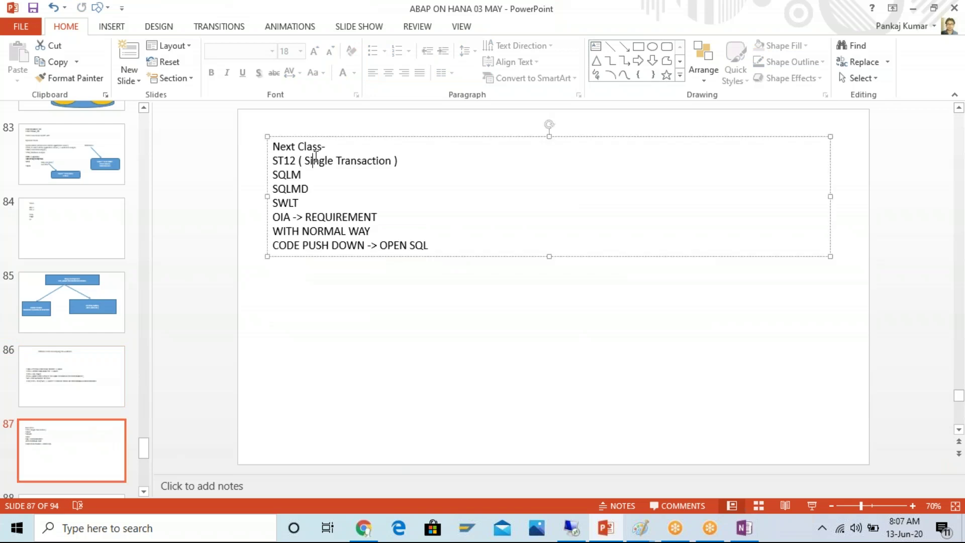
left_click_drag(392, 161, 306, 157)
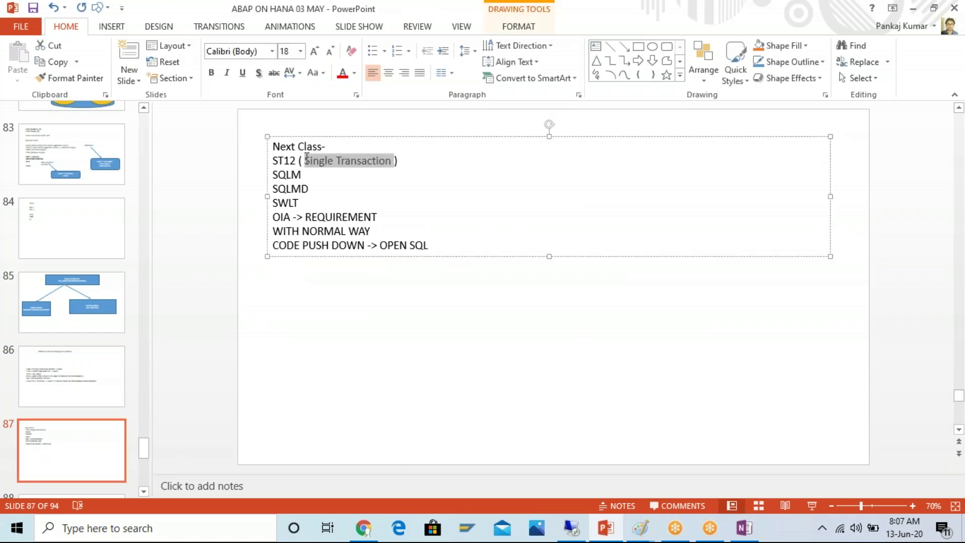
Step: Switch to the remote SAP session and look over the Single transaction analysis screen from the Comment field to the collected traces
left_click(572, 529)
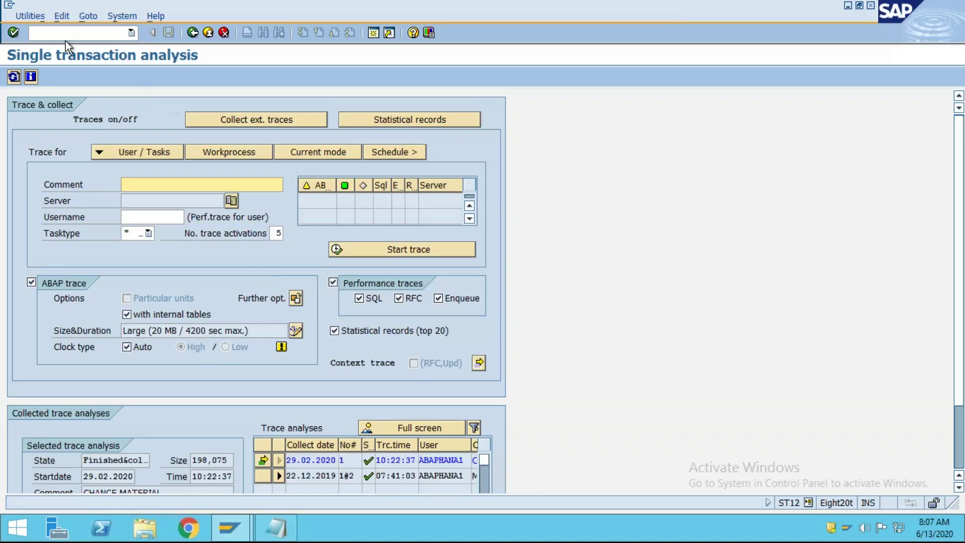
left_click(58, 34)
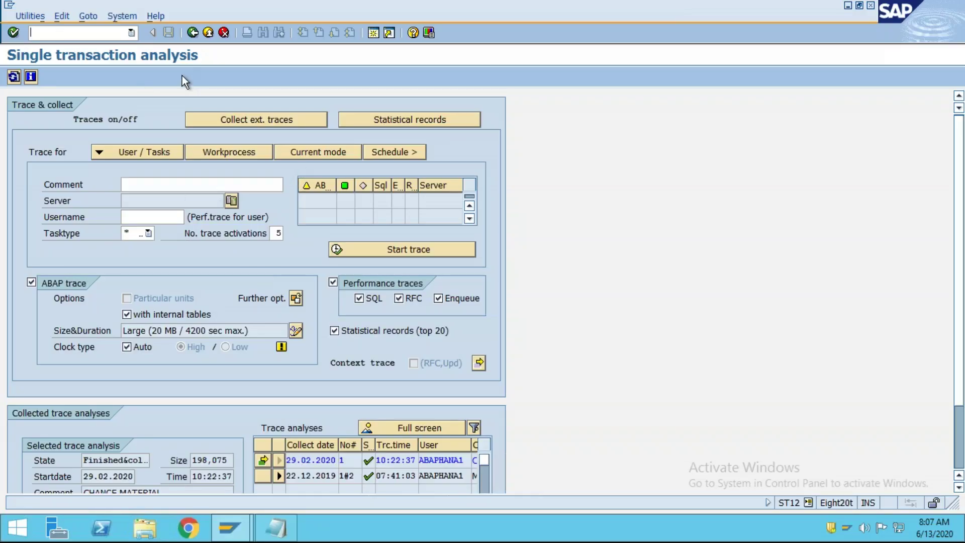
left_click(134, 184)
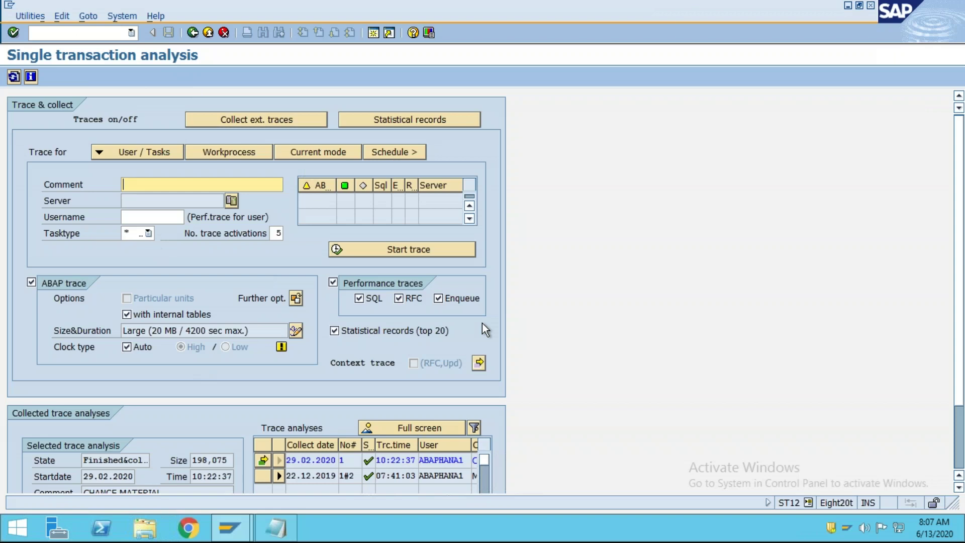
scroll(368, 364, "down", 3)
scroll(167, 213, "up", 3)
left_click(551, 46)
mouse_move(153, 115)
left_mouse_down()
mouse_move(104, 94)
mouse_move(103, 138)
mouse_move(149, 106)
left_mouse_up()
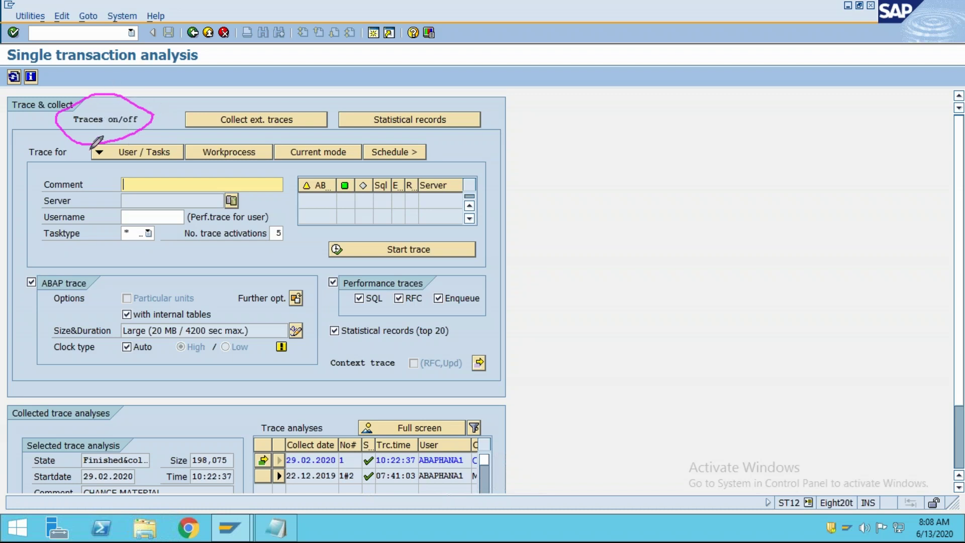
mouse_move(72, 135)
left_mouse_down()
mouse_move(213, 143)
mouse_move(352, 132)
mouse_move(431, 156)
mouse_move(317, 168)
mouse_move(89, 166)
mouse_move(71, 149)
mouse_move(82, 135)
mouse_move(157, 172)
mouse_move(163, 138)
mouse_move(119, 150)
mouse_move(178, 145)
left_mouse_up()
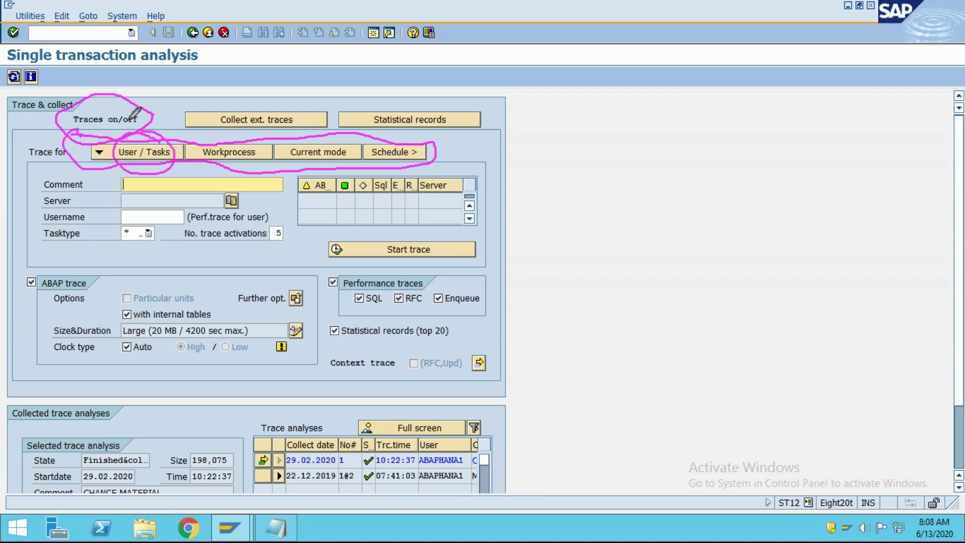
mouse_move(104, 90)
left_mouse_down()
mouse_move(98, 144)
mouse_move(150, 100)
mouse_move(75, 103)
mouse_move(105, 136)
mouse_move(150, 98)
mouse_move(80, 88)
mouse_move(130, 126)
mouse_move(111, 79)
left_mouse_up()
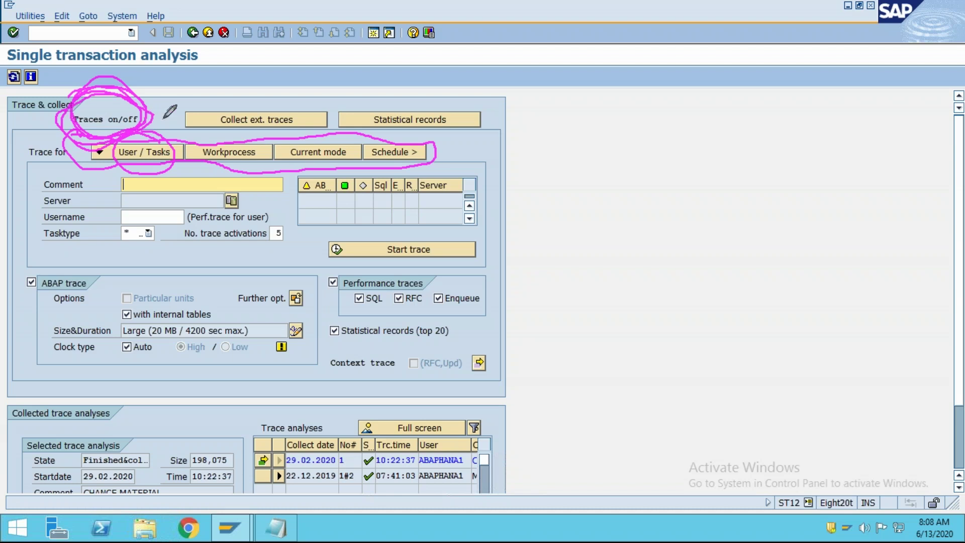
left_click_drag(142, 118, 151, 132)
mouse_move(259, 107)
left_mouse_down()
mouse_move(217, 104)
mouse_move(316, 128)
mouse_move(243, 105)
left_mouse_up()
mouse_move(434, 99)
left_mouse_down()
mouse_move(359, 101)
mouse_move(429, 136)
mouse_move(410, 101)
left_mouse_up()
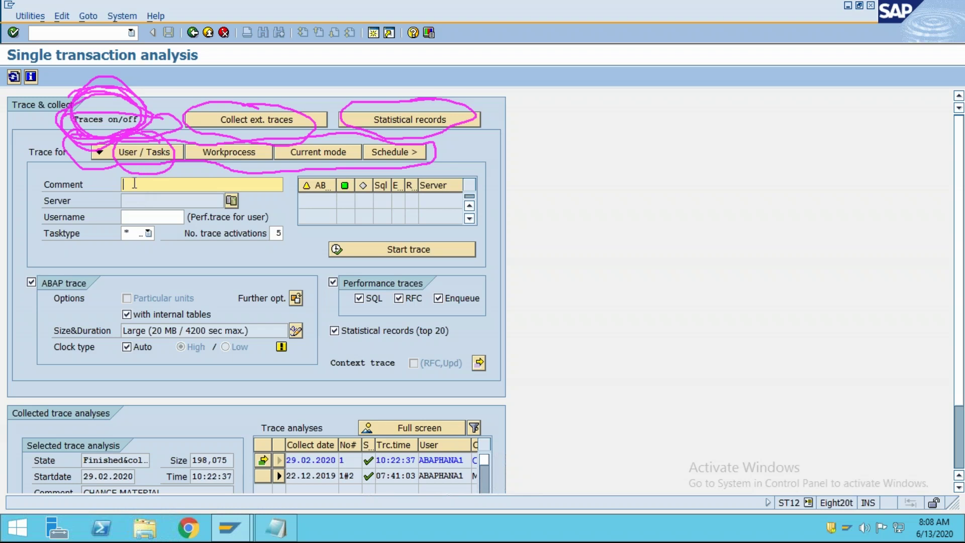
Step: Enter ABAPHANA03 as the username for the performance trace
left_click(134, 212)
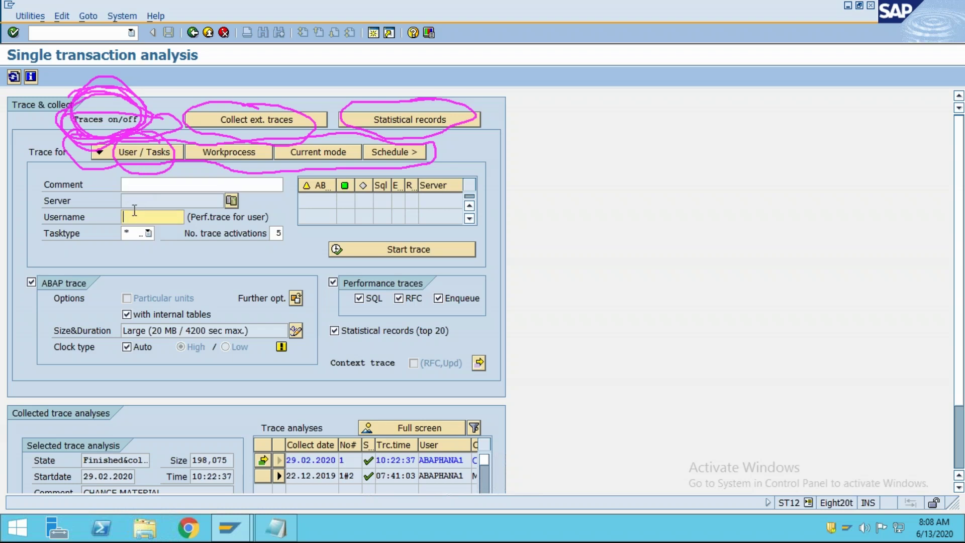
type("abap")
key("BackSpace")
key("BackSpace")
key("BackSpace")
key("BackSpace")
key("Caps_Lock")
type("ABAPHANA")
Step: Enter "mb 28 demo" as the trace comment
left_click(126, 185)
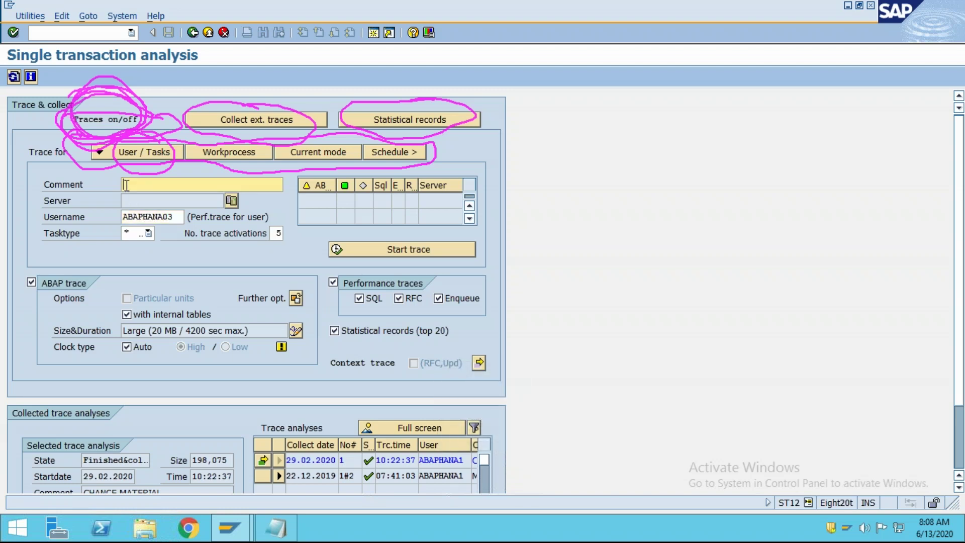
type("tEST")
key("BackSpace")
key("BackSpace")
key("Caps_Lock")
type("Tb 28 dem")
Step: Choose the < Local > application server for the trace and check the Server and Username fields
left_click(231, 200)
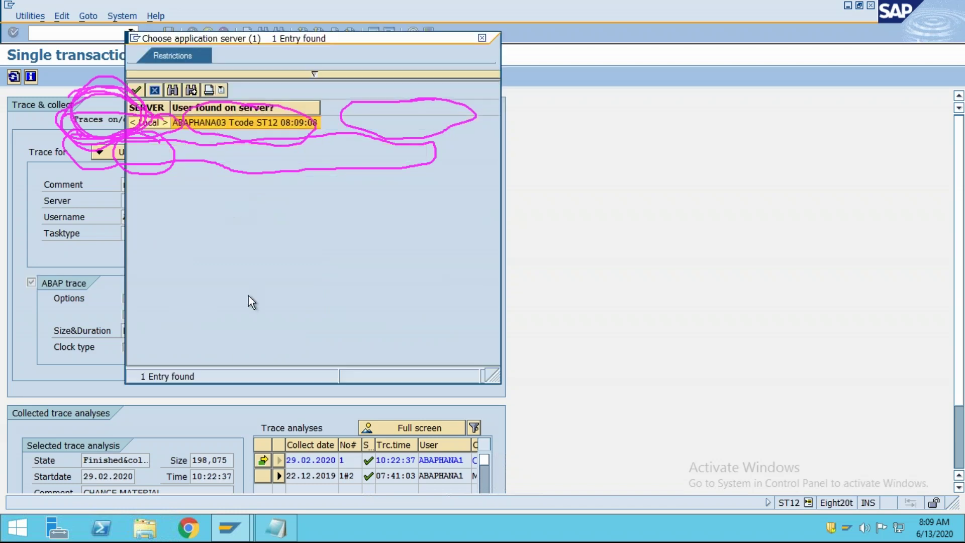
left_click_drag(322, 39, 610, 67)
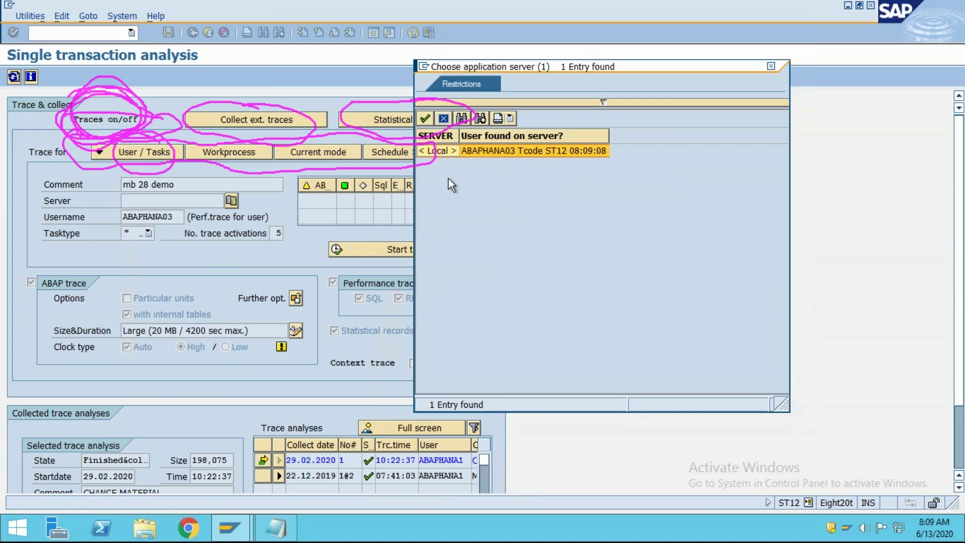
double_click(444, 152)
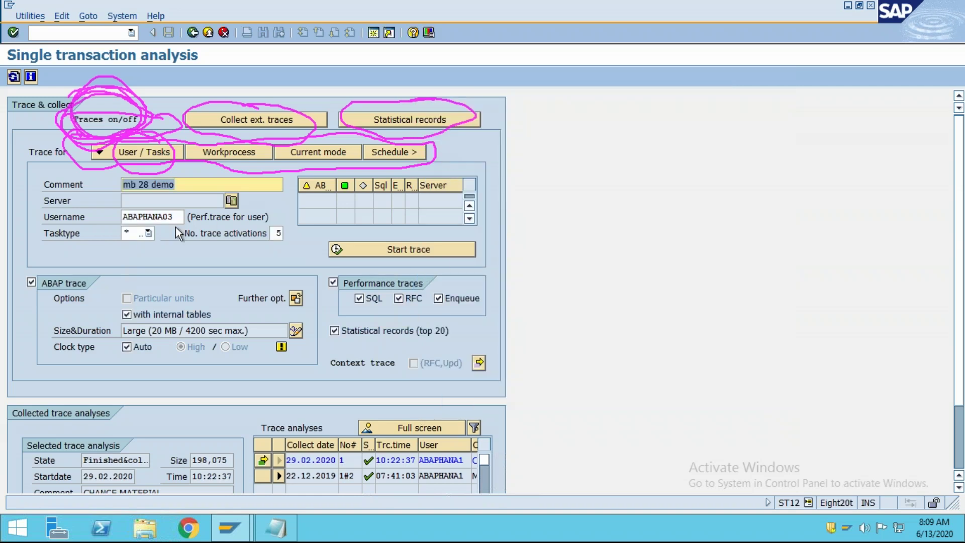
left_click(151, 200)
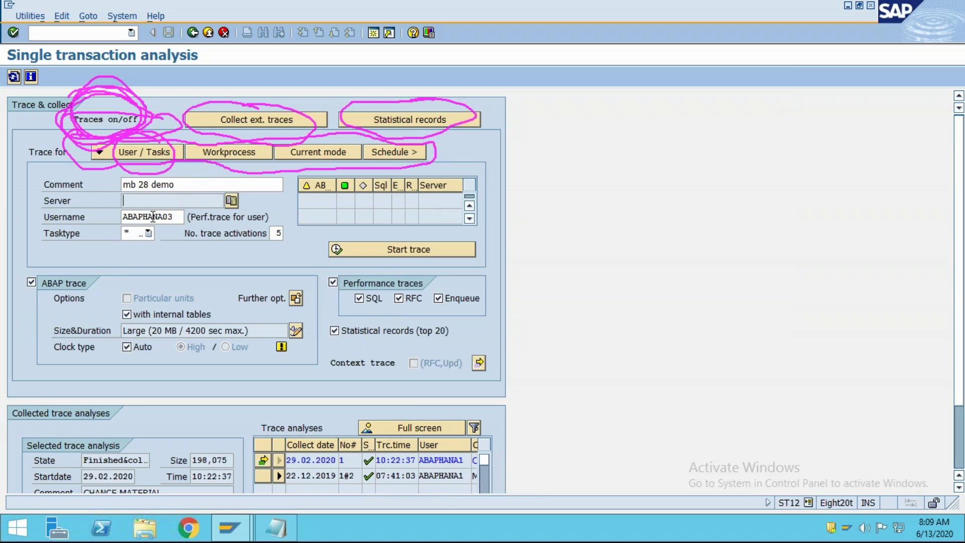
left_click_drag(183, 217, 96, 223)
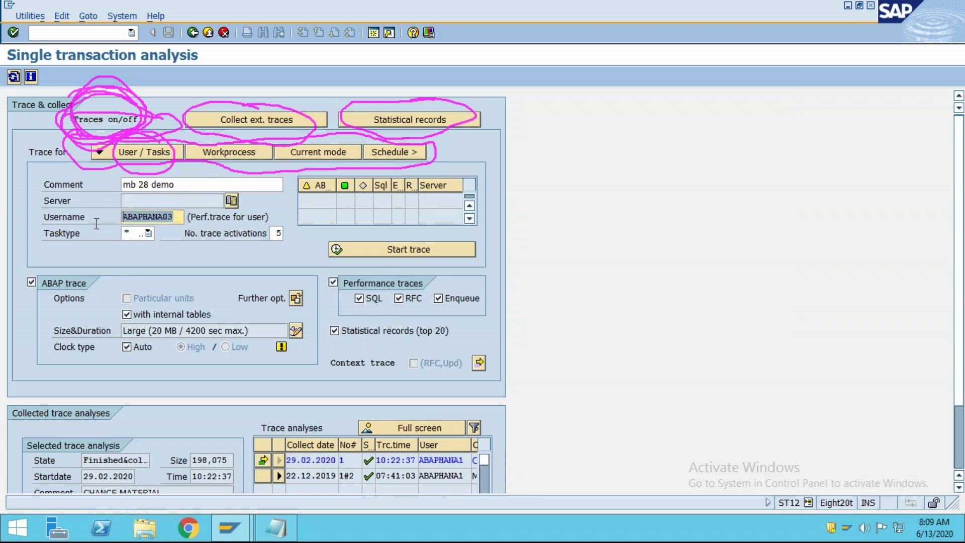
Step: Examine the task types available for the trace without changing the selection
left_click(148, 233)
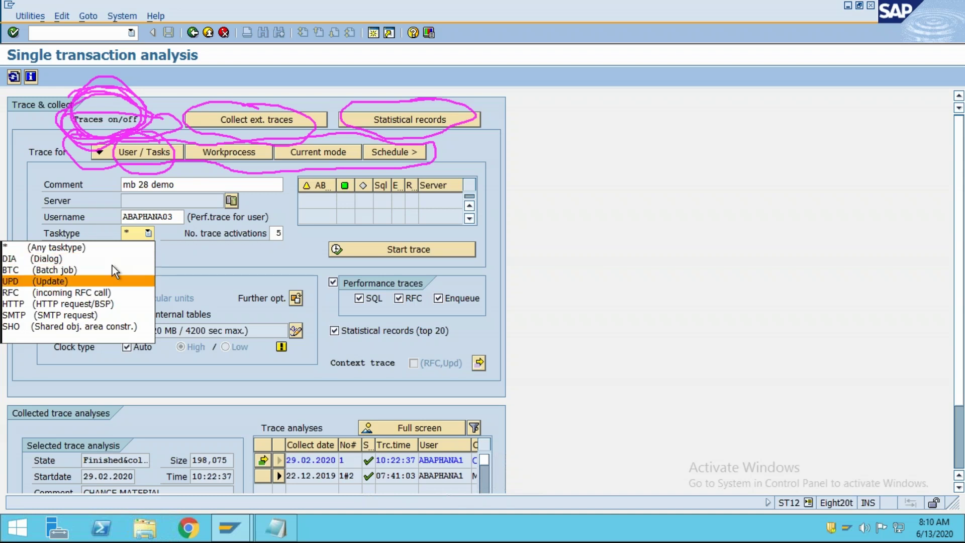
left_click(590, 202)
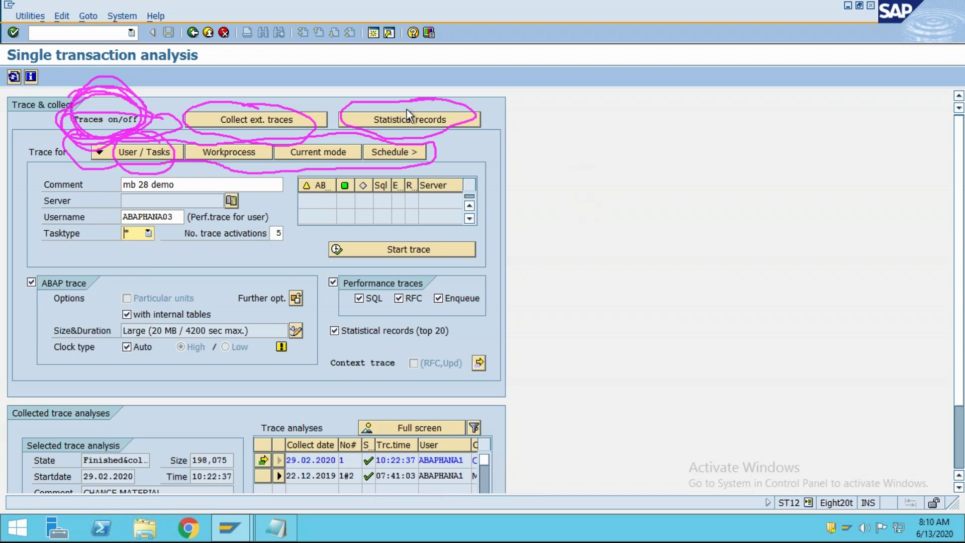
left_click(149, 236)
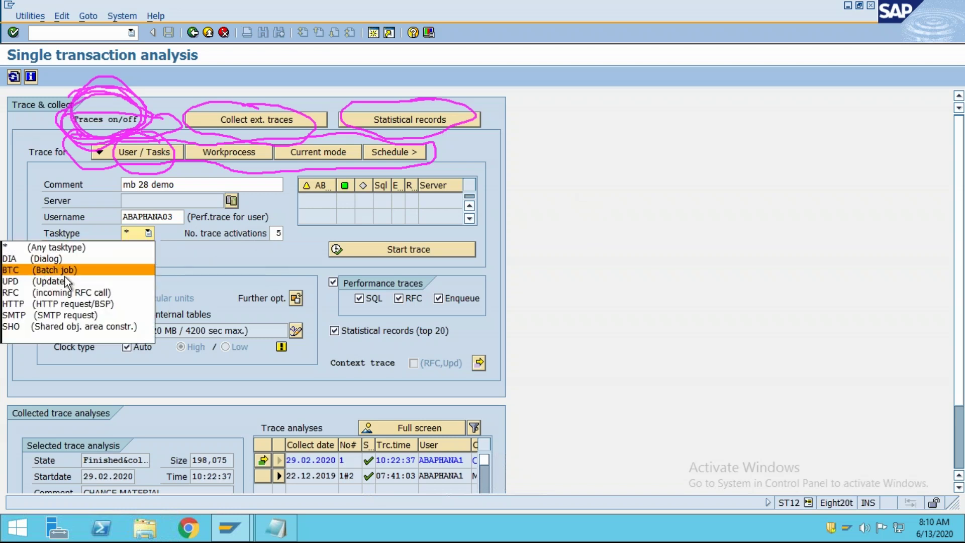
left_click(629, 265)
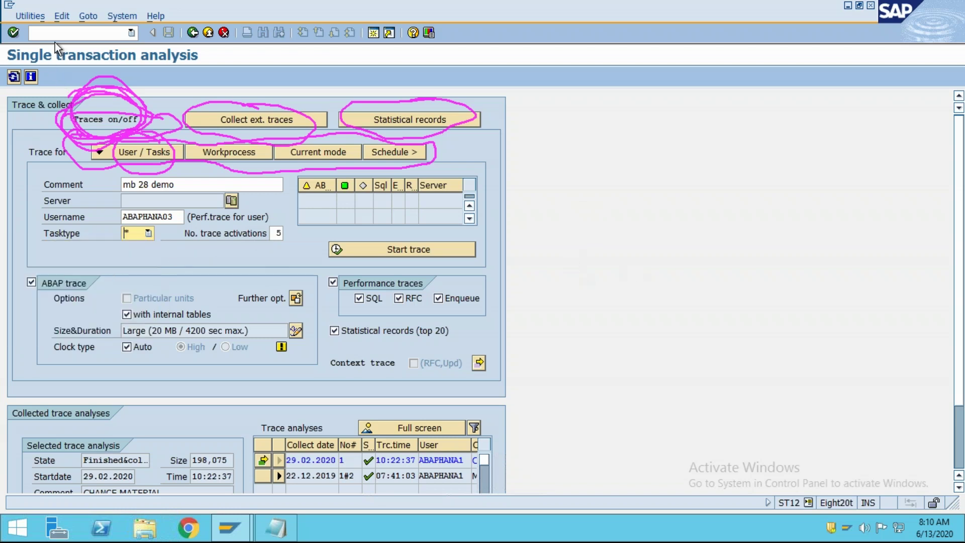
Step: Run the SM37 job selection for ABAPHANA03 in a new session, and return to the Single transaction analysis screen
type("/")
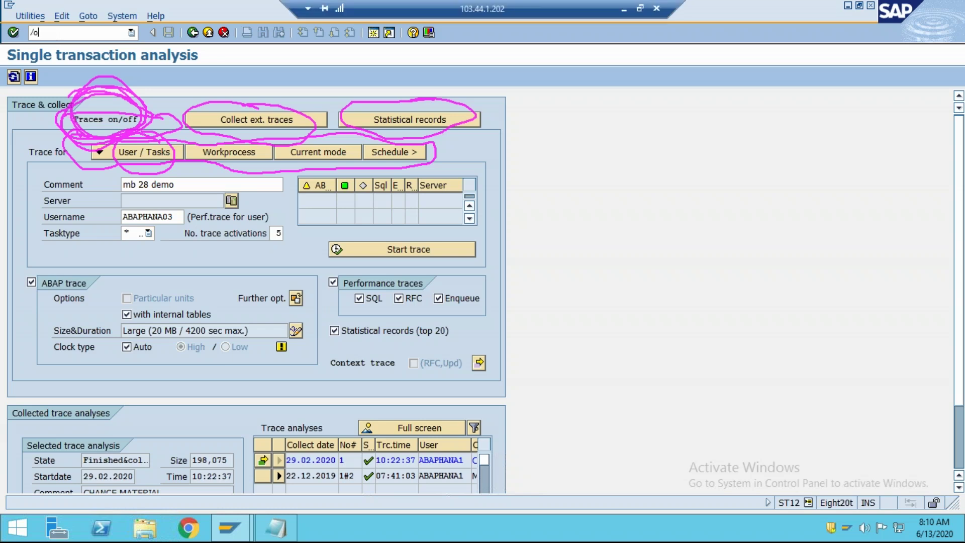
type("osm37")
key("Return")
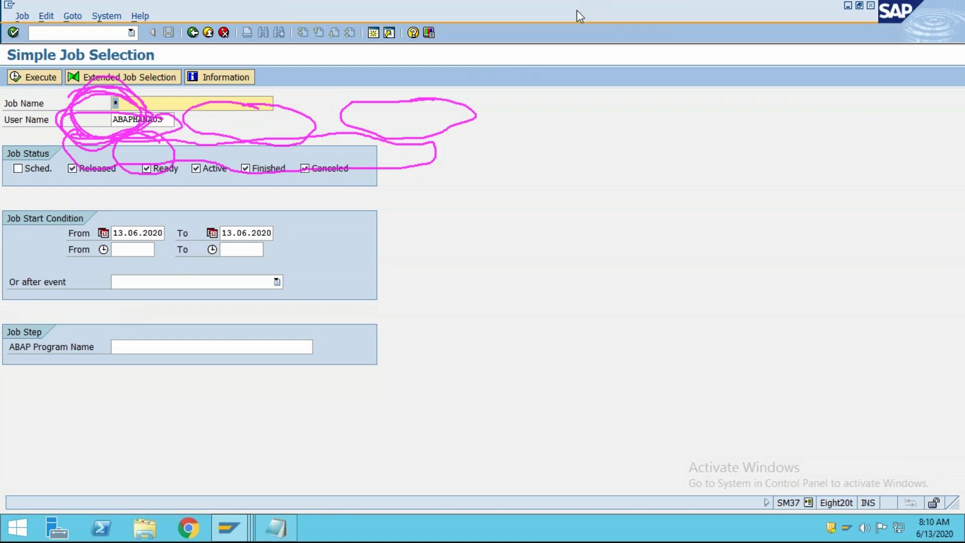
left_click(542, 104)
left_click(31, 80)
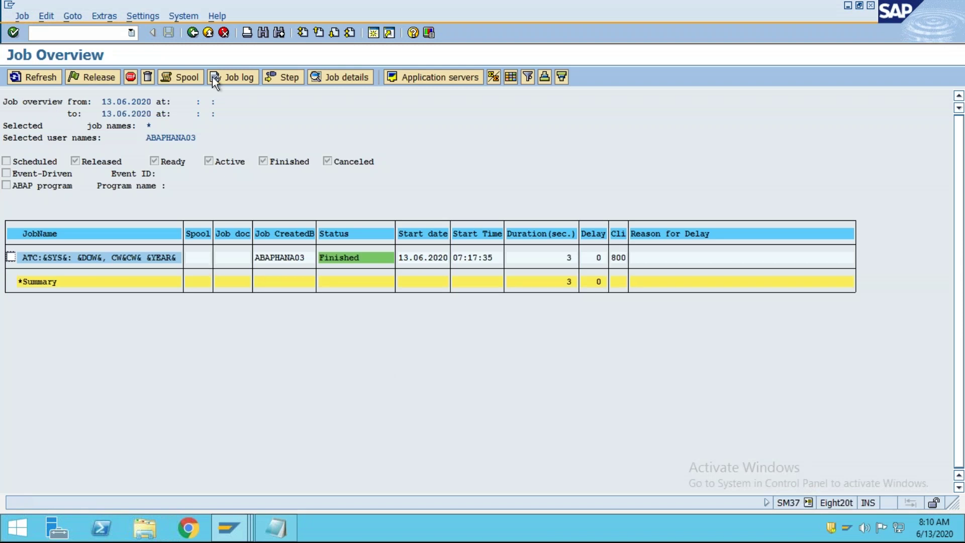
left_click(193, 33)
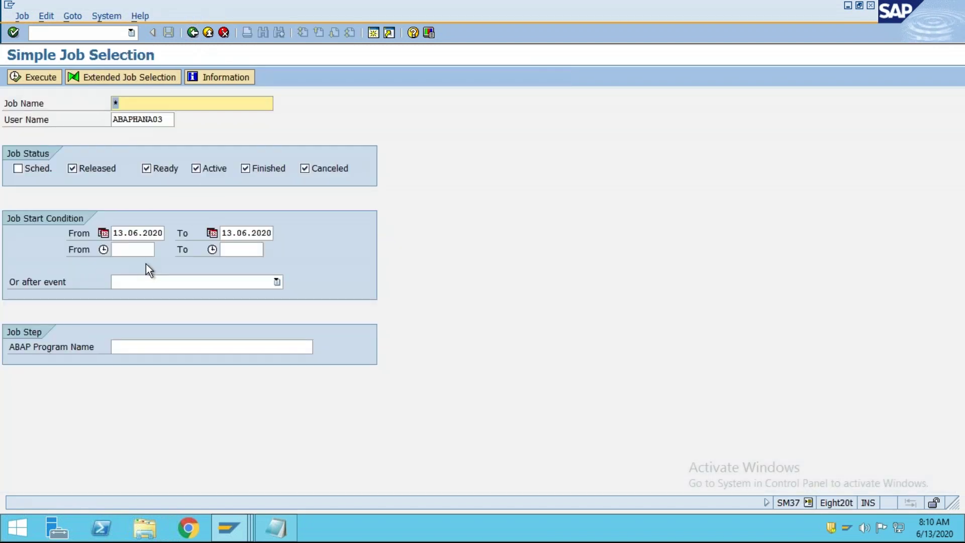
key("F3")
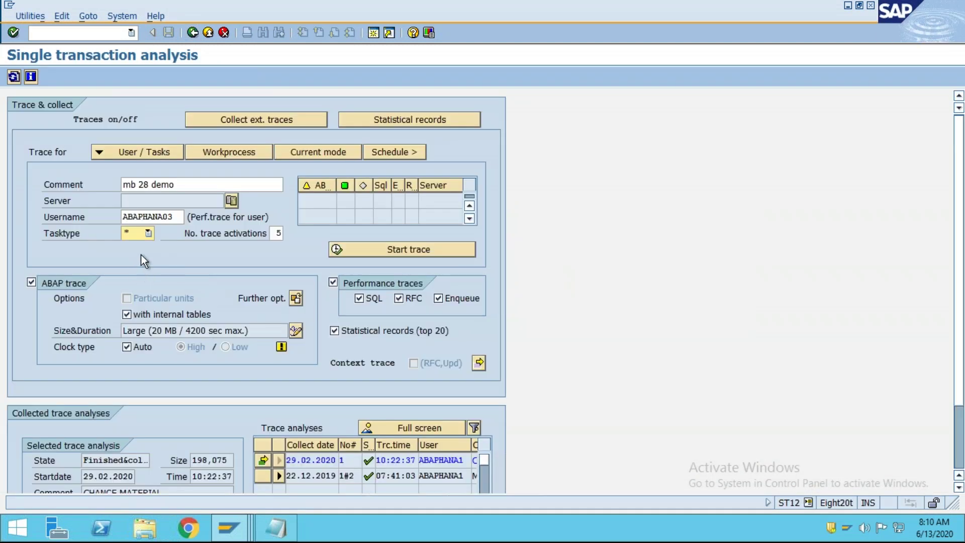
Step: Review the task type options and choose * (Any tasktype) for the trace
left_click(149, 234)
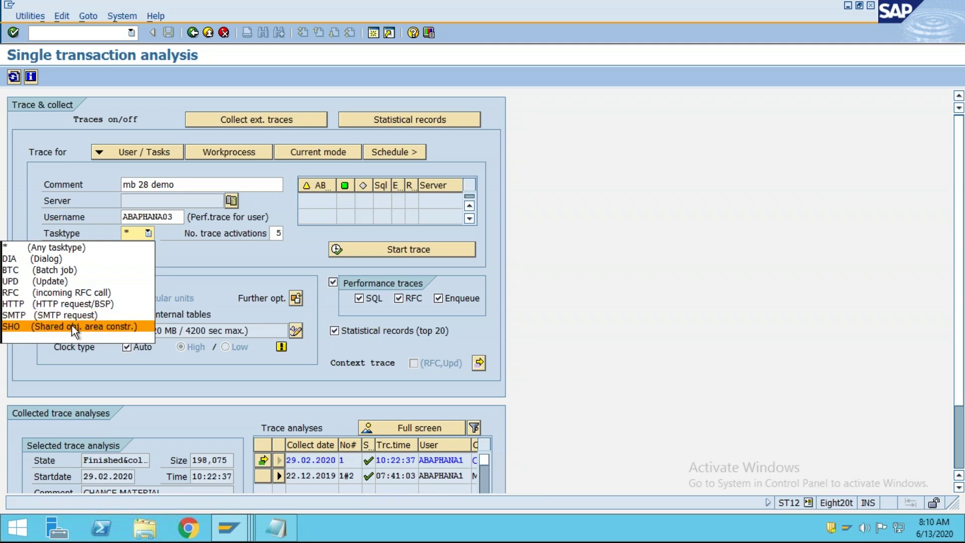
left_click(53, 246)
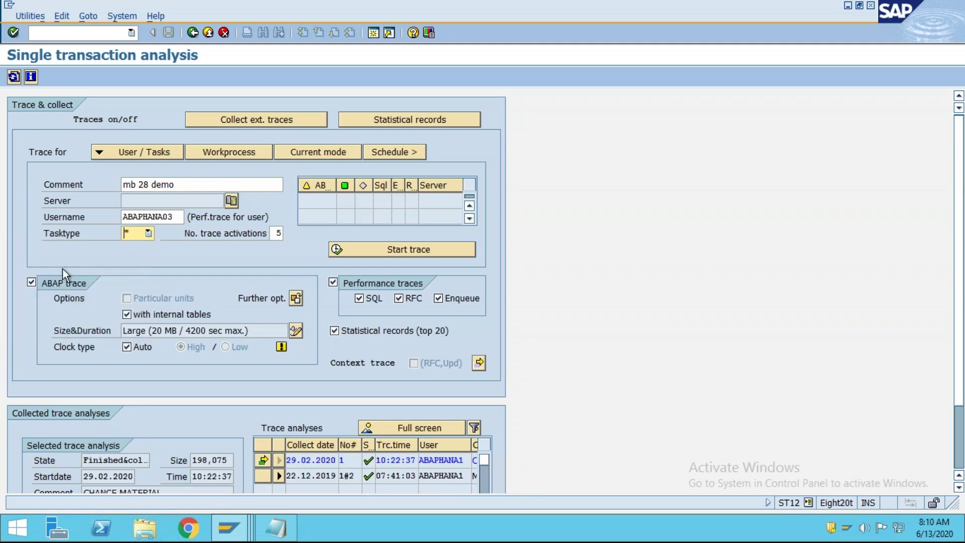
left_click(149, 235)
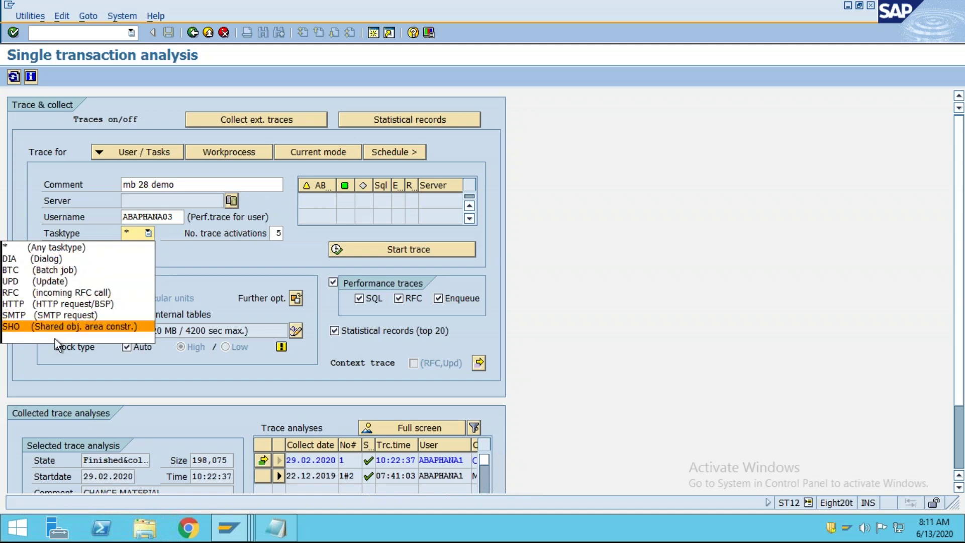
left_click(67, 251)
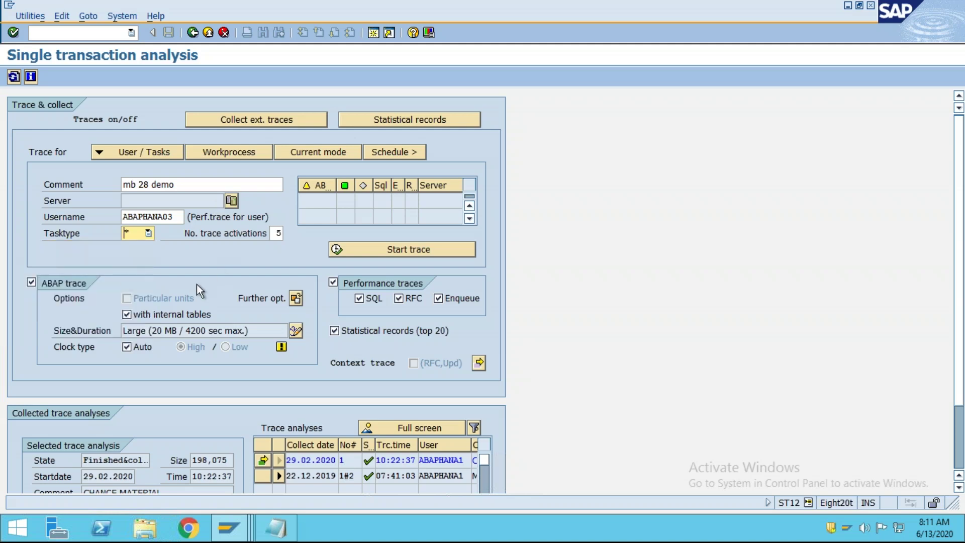
Step: Start the mb 28 demo user trace and accept the notes about tracing the own user name
left_click(386, 252)
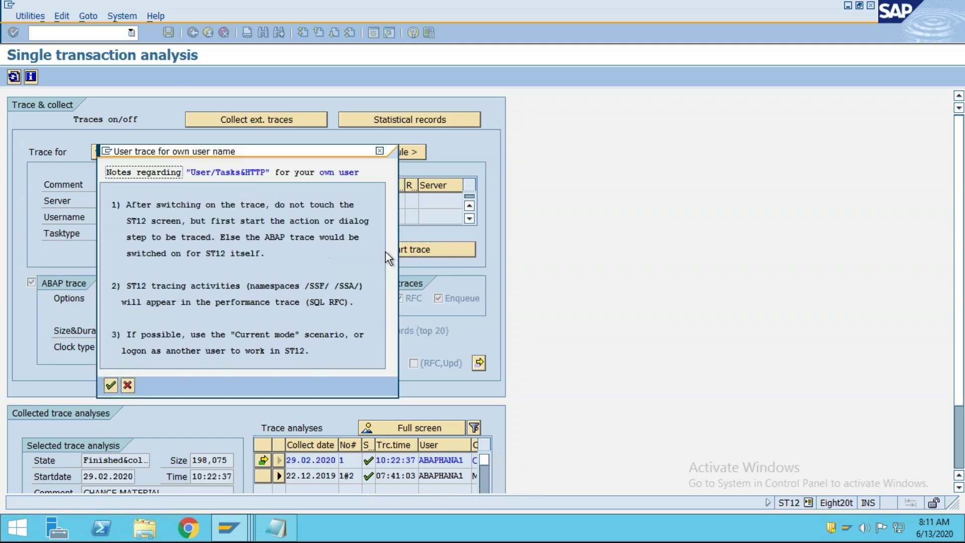
left_click(111, 384)
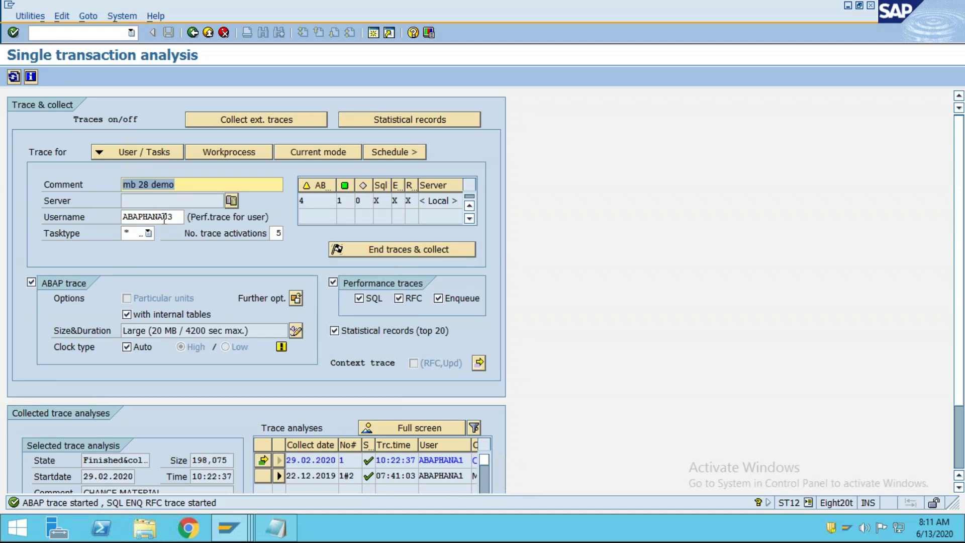
key("Tab")
Step: Open transaction SE38 in a new session
left_click(70, 34)
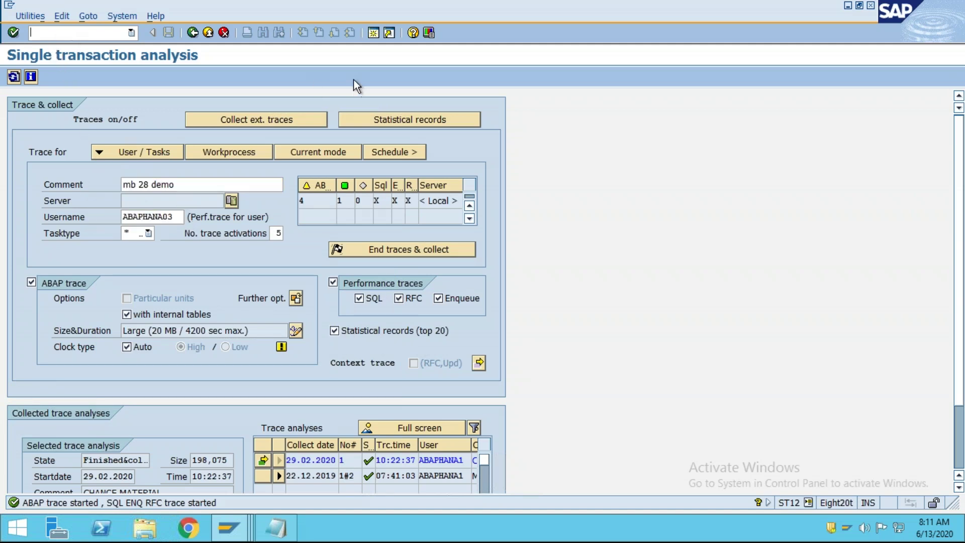
type("/osm")
key("BackSpace")
key("BackSpace")
type("se38")
key("Return")
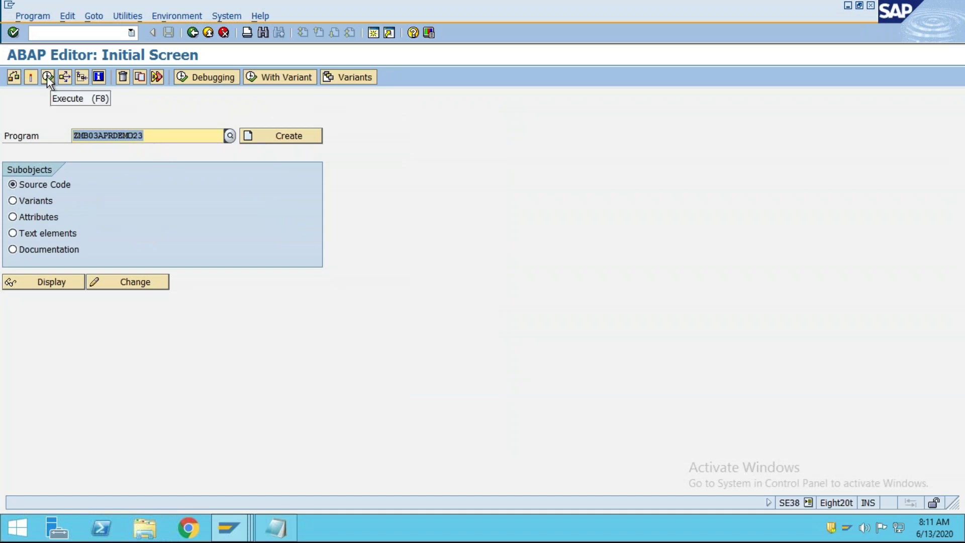
Step: Execute program ZMB03APRDEMO23 with material type FERT and continue past the debugger breakpoints
key("alt+Tab")
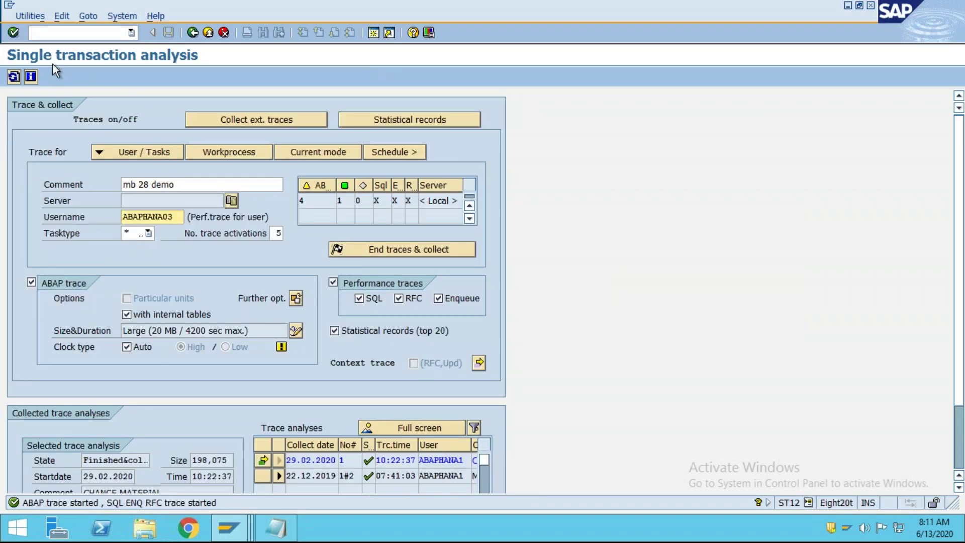
left_click(58, 36)
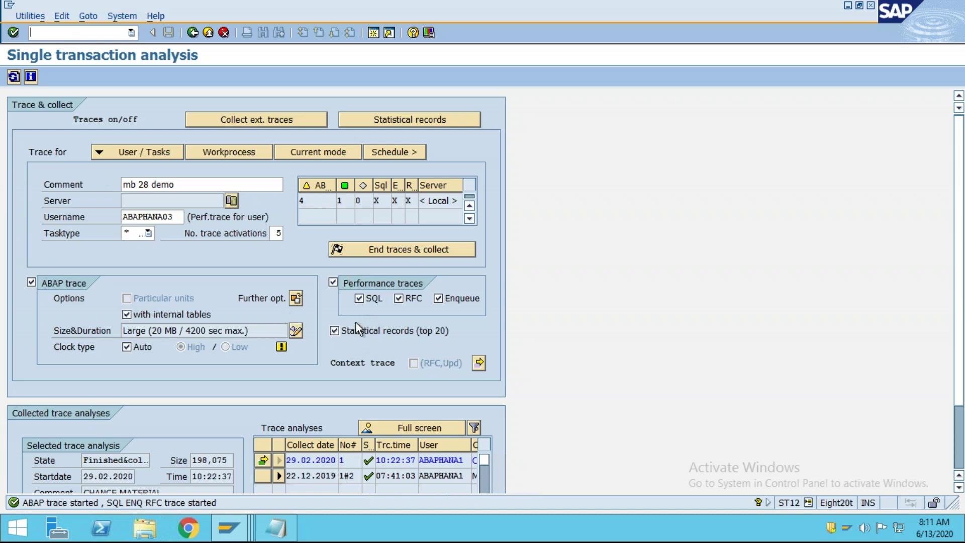
key("alt+Tab")
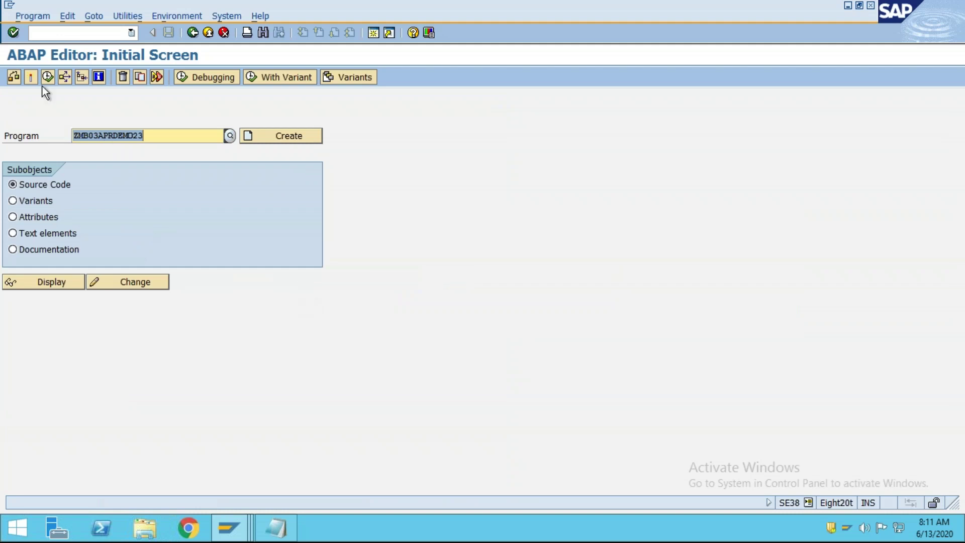
left_click(48, 77)
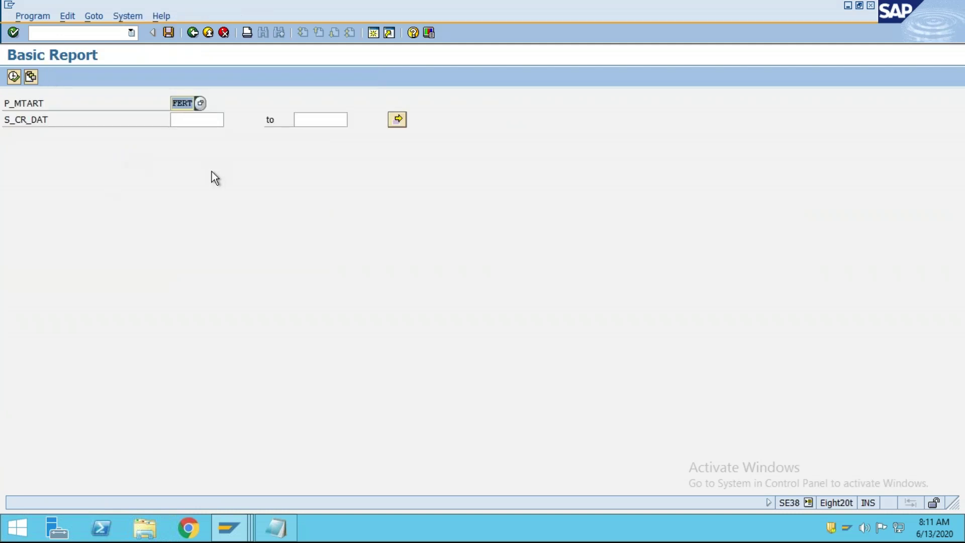
left_click(14, 77)
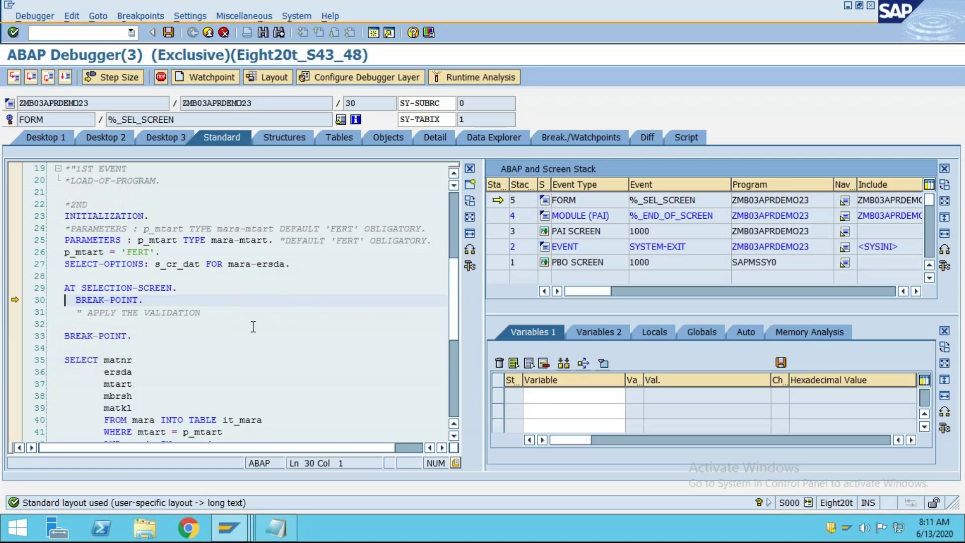
key("F8")
key("F8")
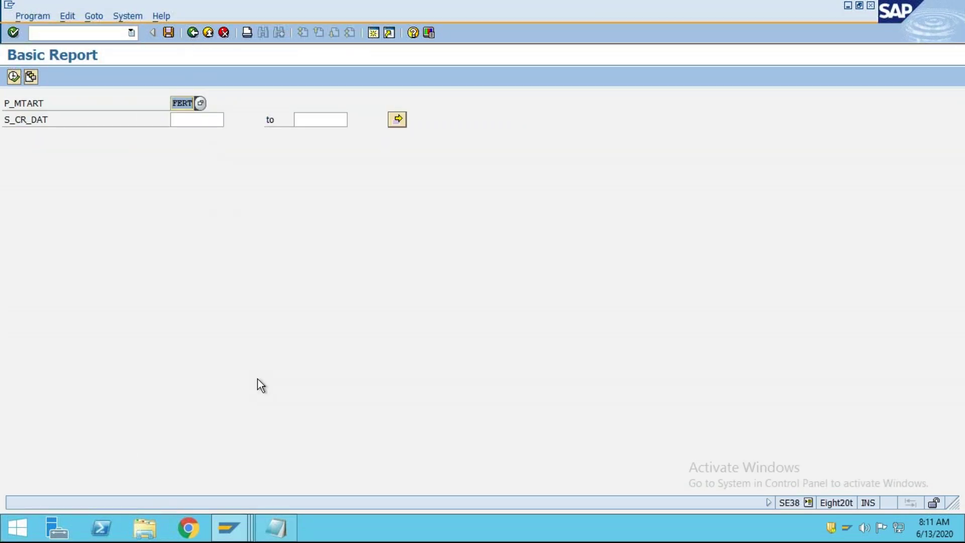
Step: Return to the trace session, end the running traces and collect all the listed mb 28 demo traces
key("alt+Tab")
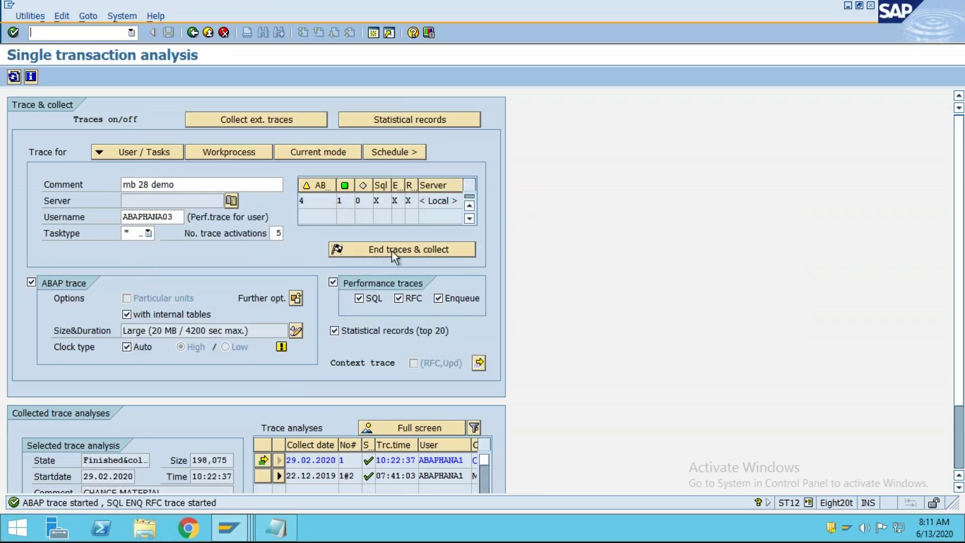
left_click(393, 249)
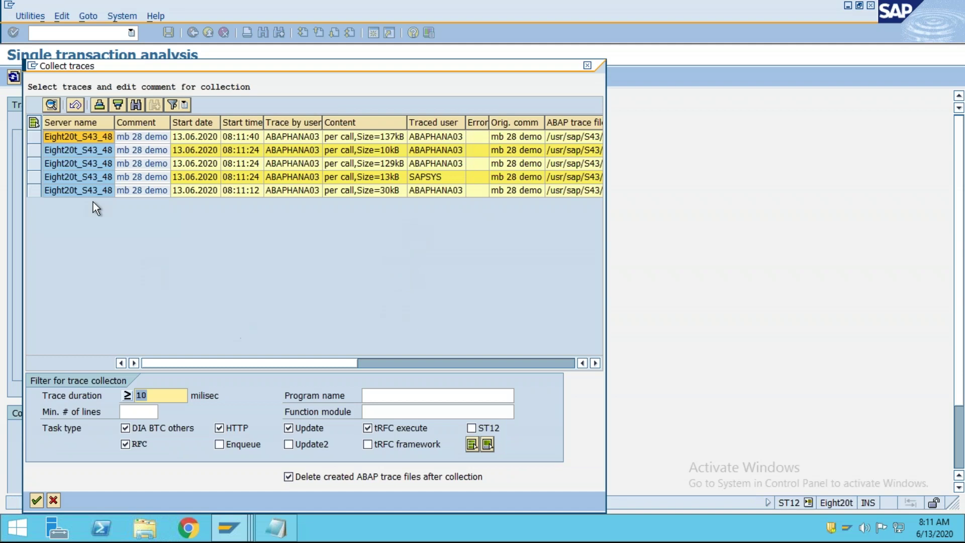
left_click_drag(37, 136, 44, 197)
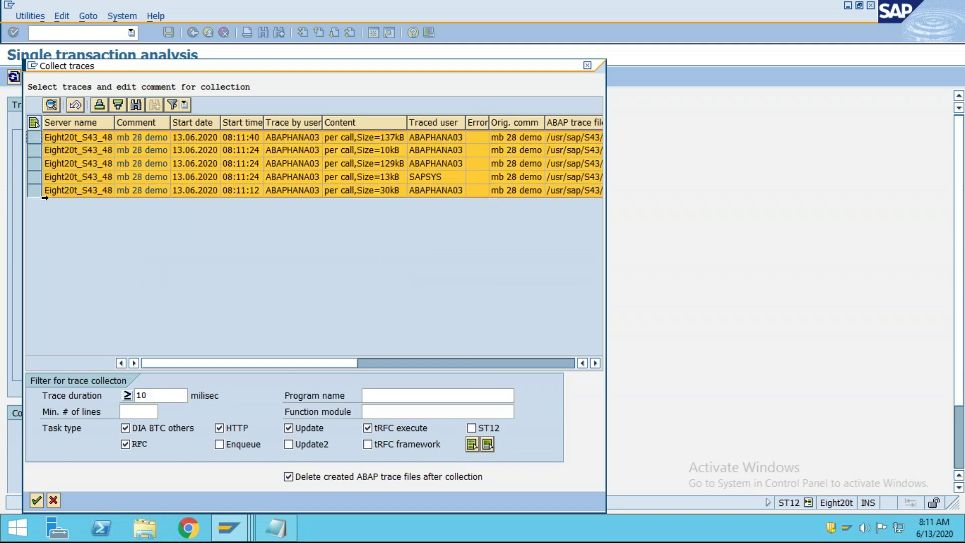
left_click(36, 500)
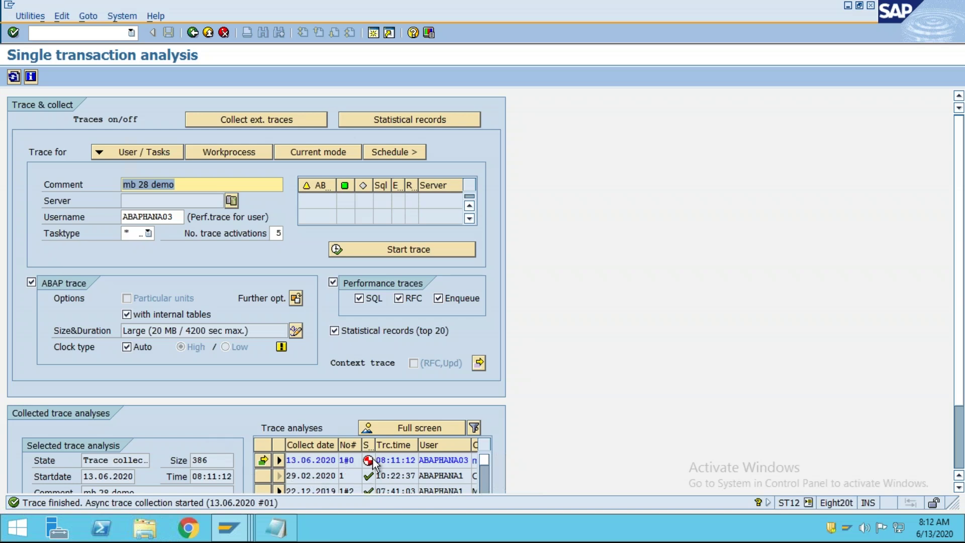
Step: Widen the Status column of the trace analyses and refresh the entry collected on 13.06.2020
left_click_drag(375, 448, 409, 448)
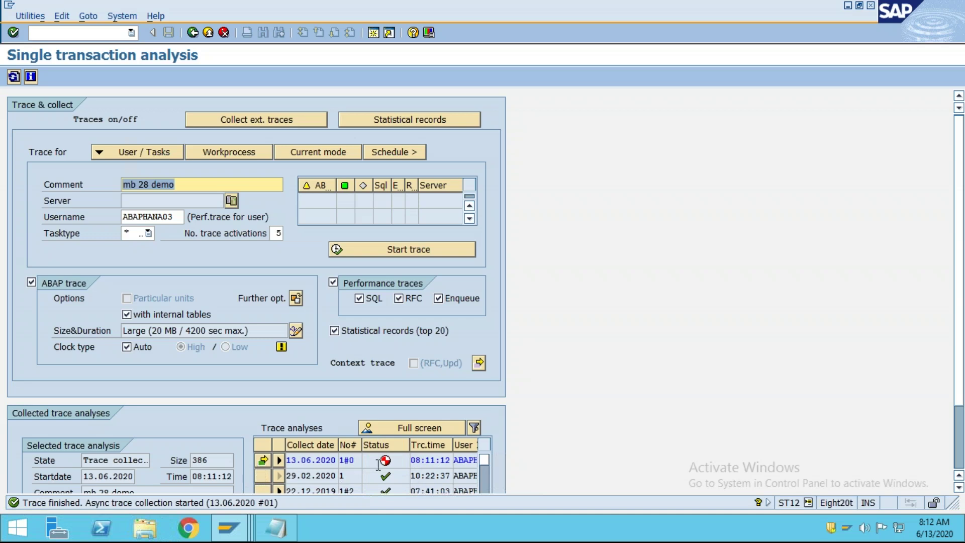
left_click(262, 460)
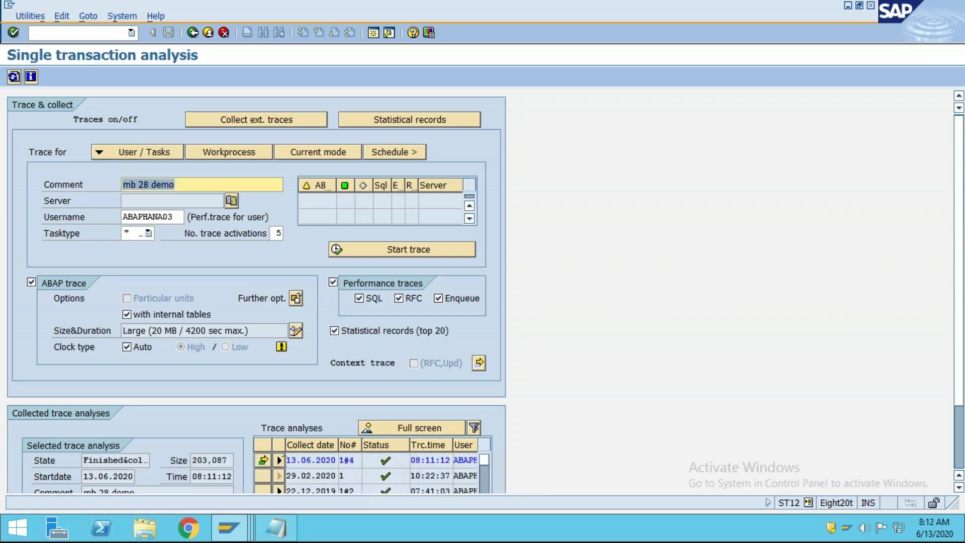
left_click(264, 458)
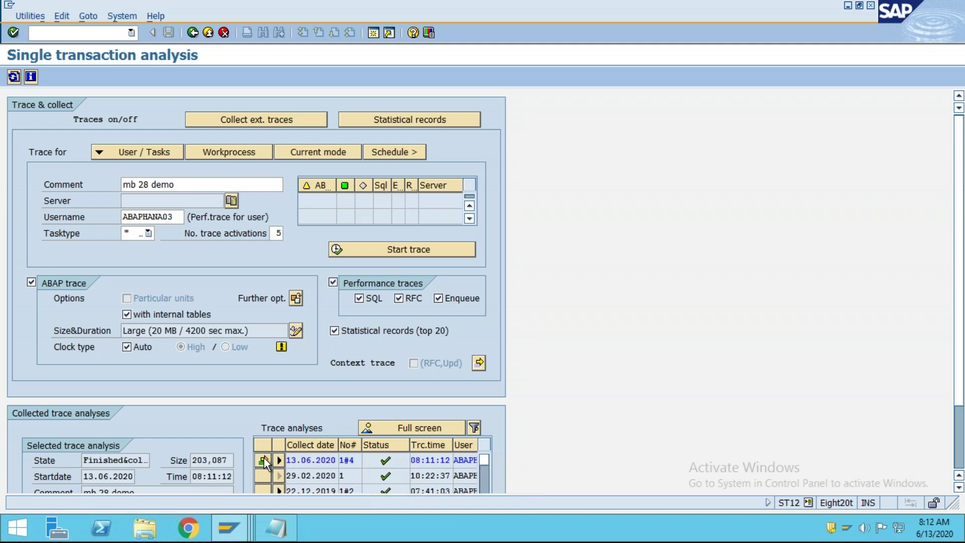
Step: Show the trace analyses as a fullscreen list and examine the entries' user, collect date and number
left_click(417, 430)
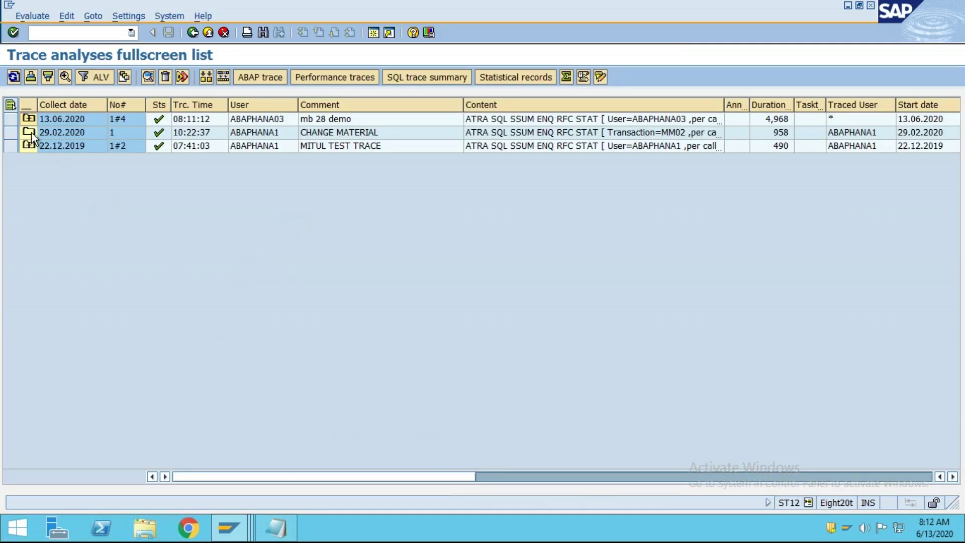
left_click_drag(10, 119, 10, 146)
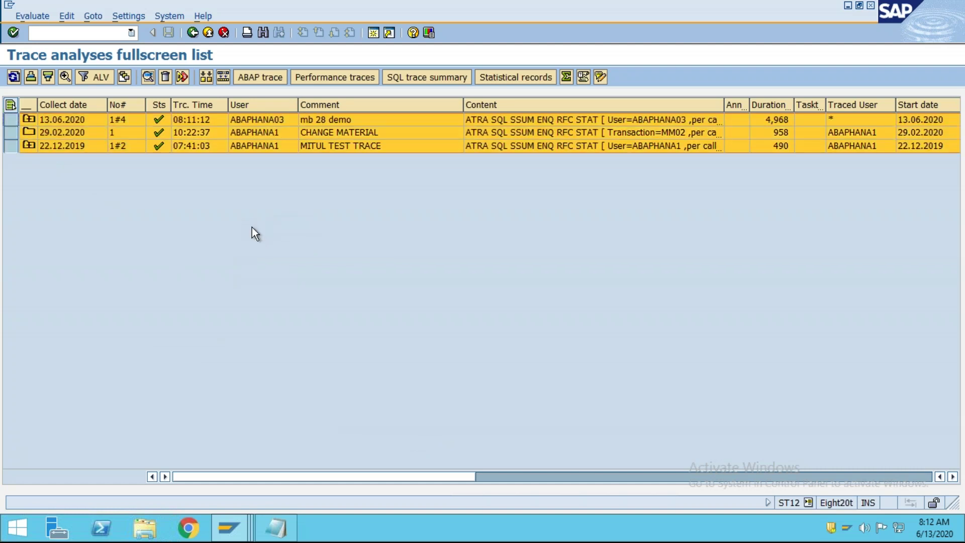
left_click(13, 120)
left_click(12, 133)
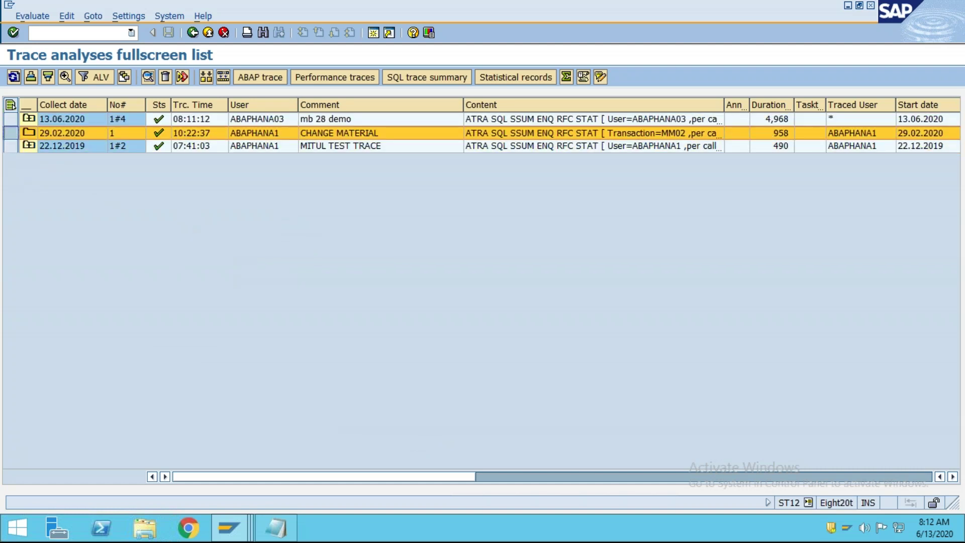
left_click(11, 146)
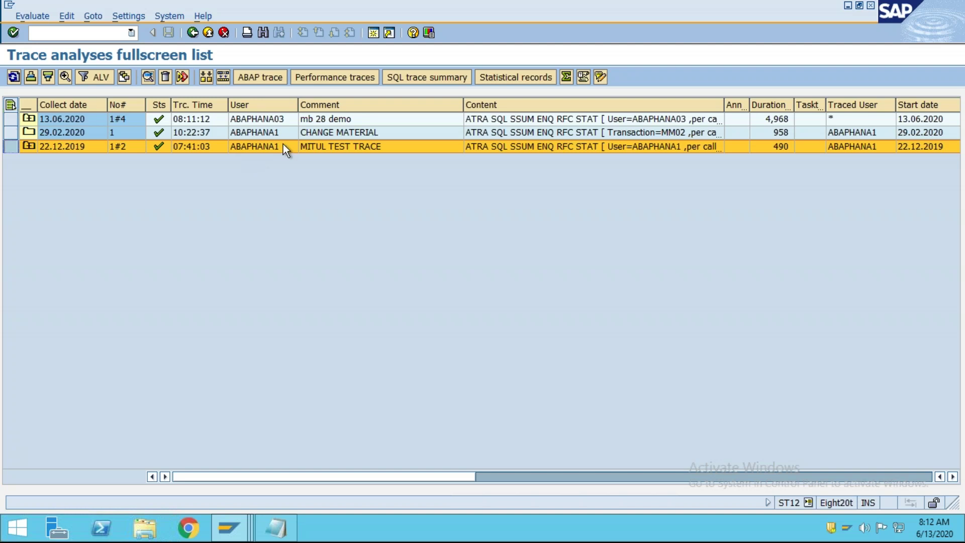
left_click(255, 121)
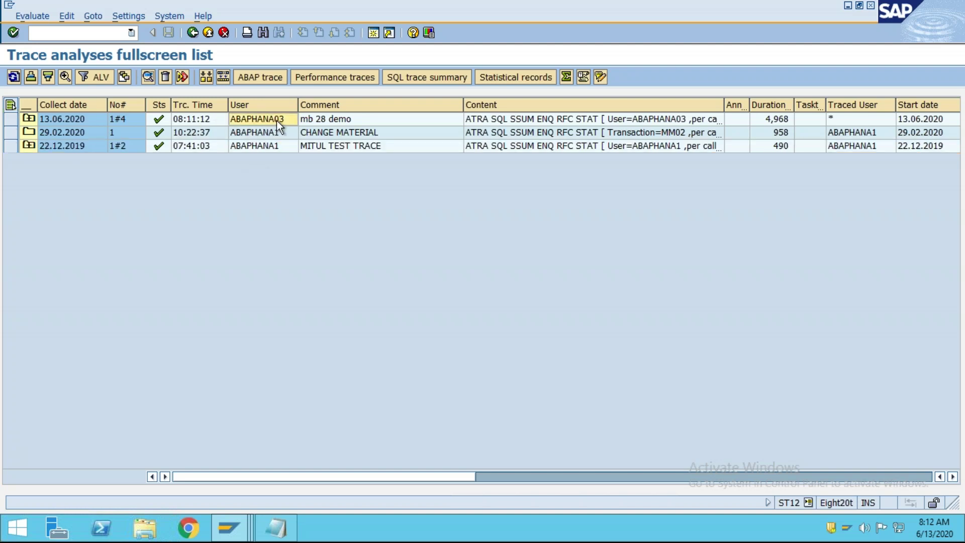
left_click(64, 119)
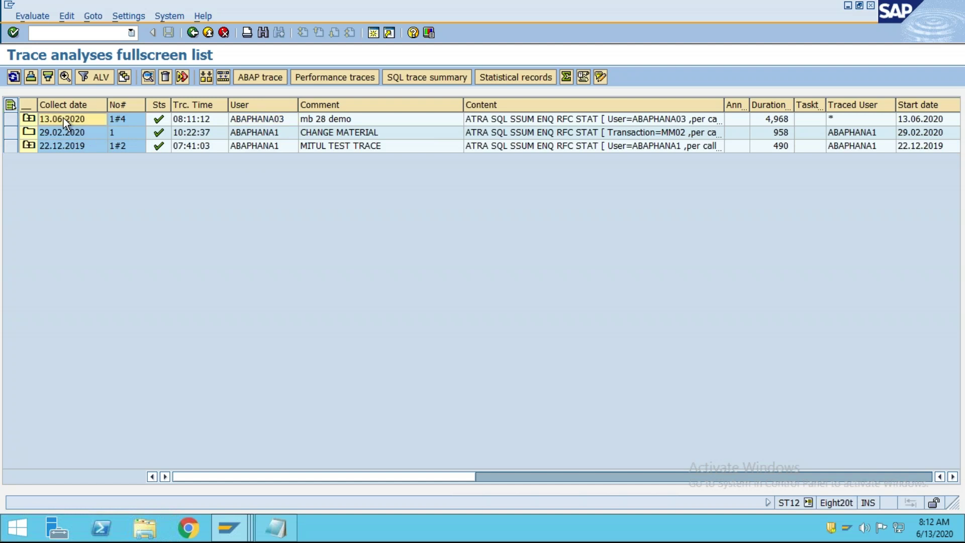
left_click(137, 121)
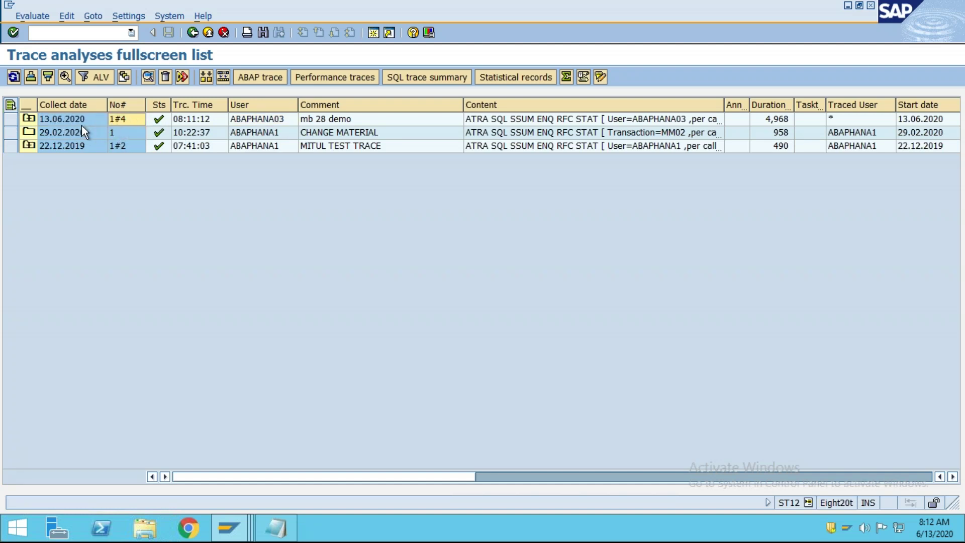
Step: Expand the mb 28 demo analysis, go through its single traces 1-1 to 1-4, and return to Single transaction analysis
left_click(29, 120)
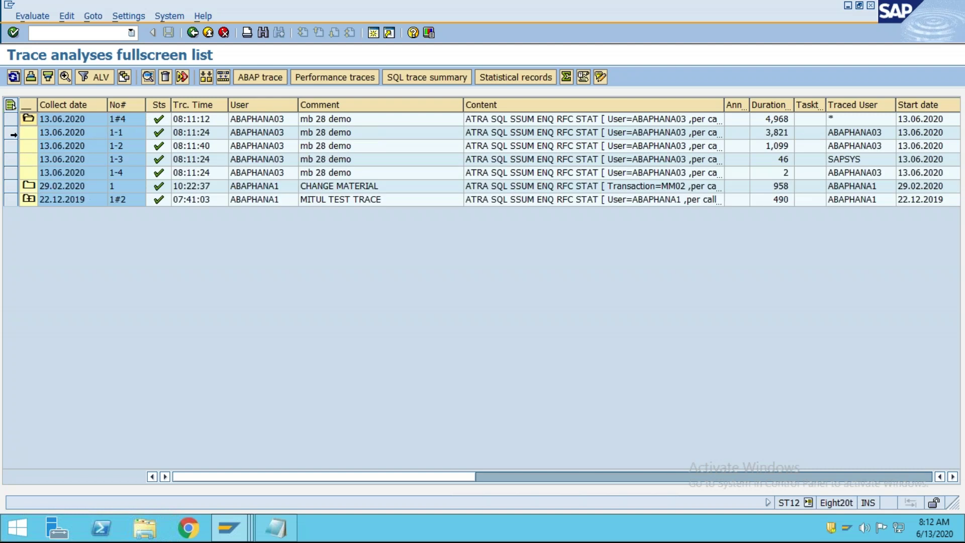
left_click_drag(13, 135, 14, 173)
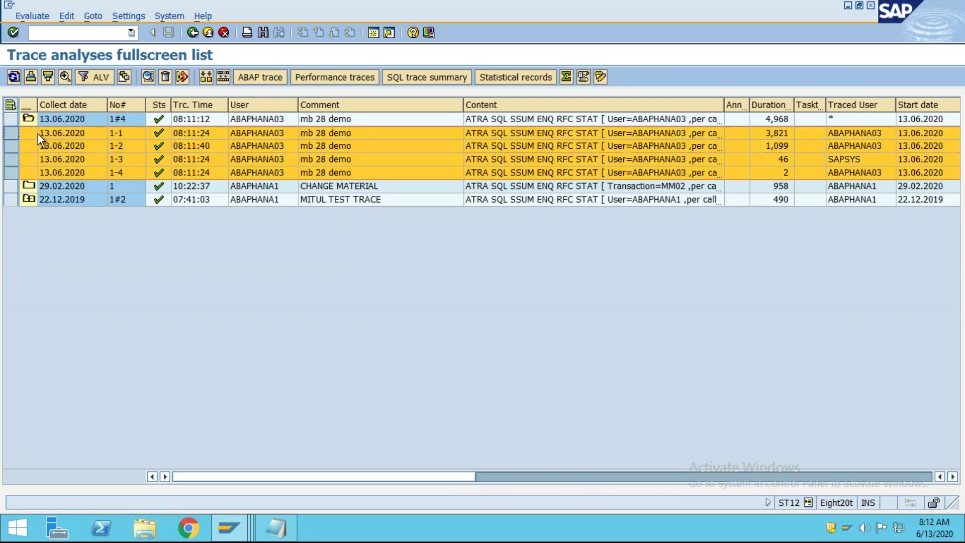
left_click(30, 152)
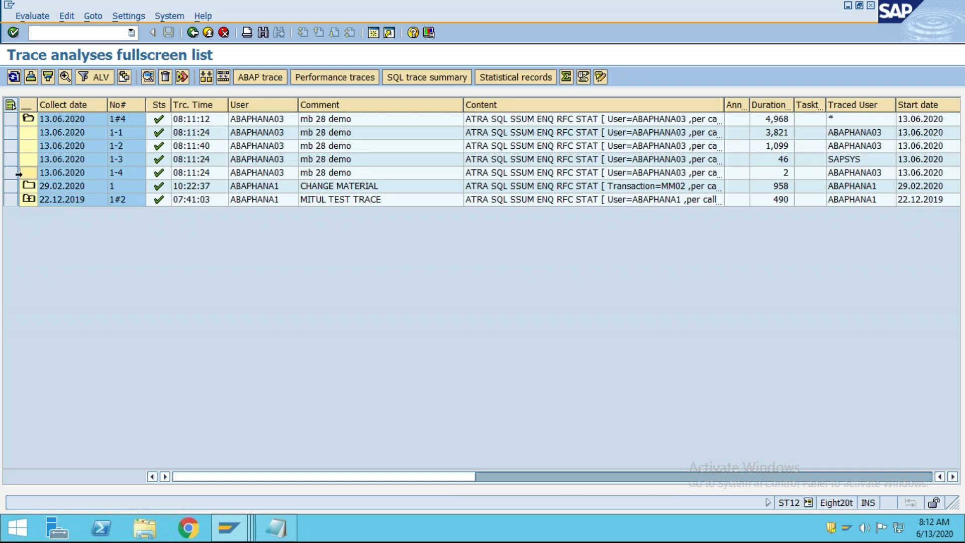
left_click(13, 173)
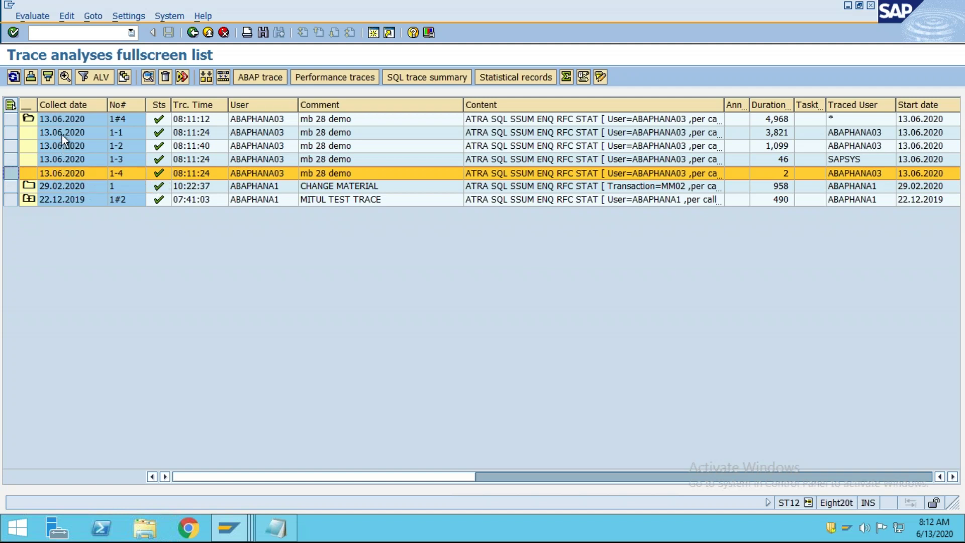
left_click(14, 129)
left_click(13, 146)
left_click(14, 161)
left_click(14, 174)
left_click(192, 34)
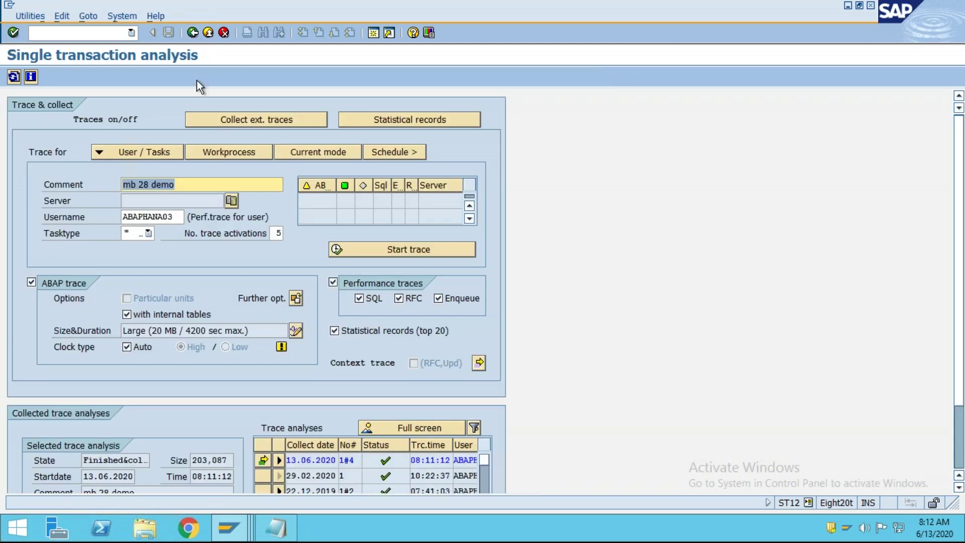
Step: Try to open the 13.06.2020 analysis from the collected trace analyses and examine the evaluation options offered for it
scroll(884, 291, "down", 3)
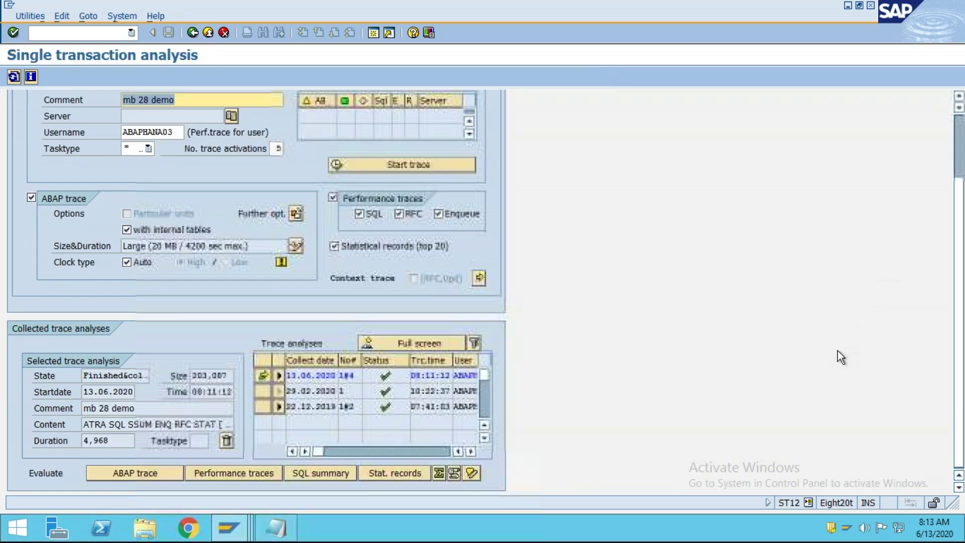
left_click(311, 375)
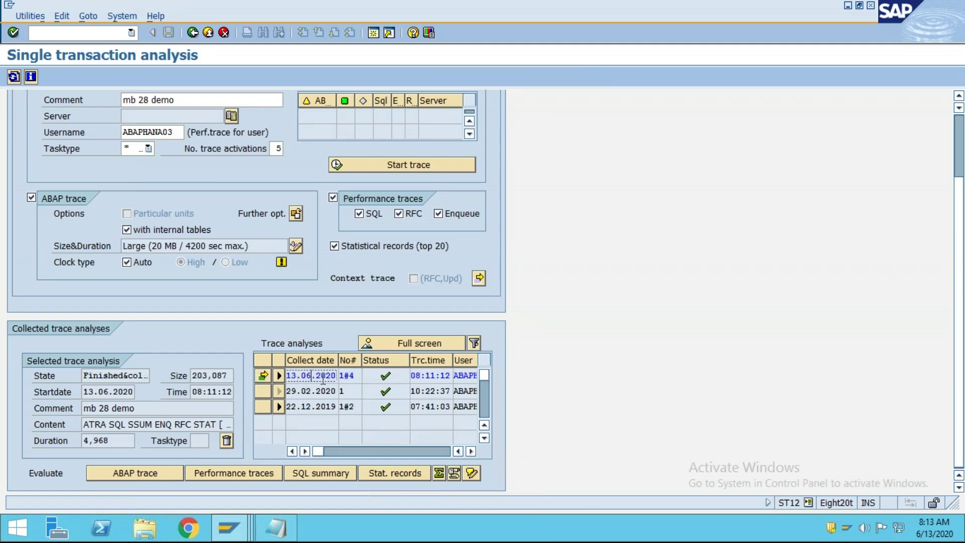
double_click(307, 375)
scroll(309, 394, "down", 3)
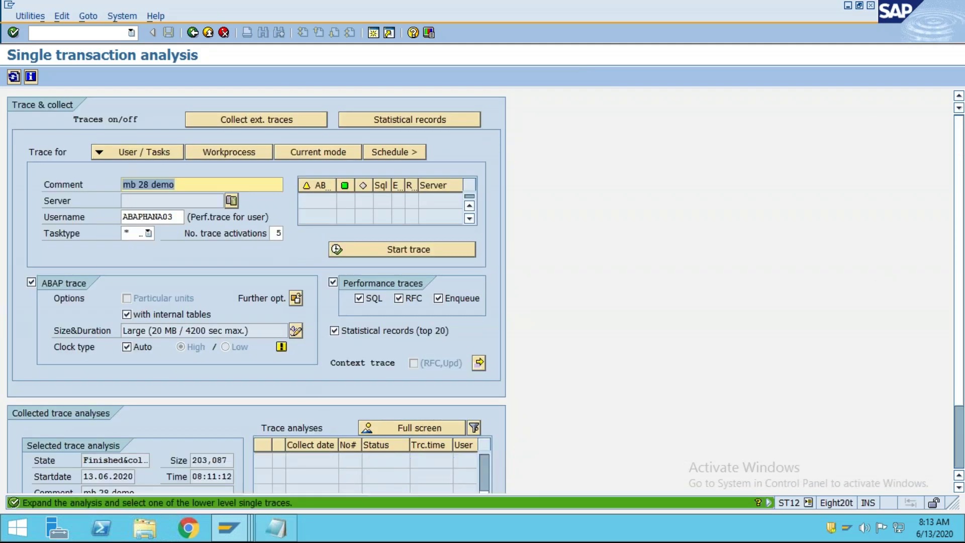
scroll(422, 440, "up", 4)
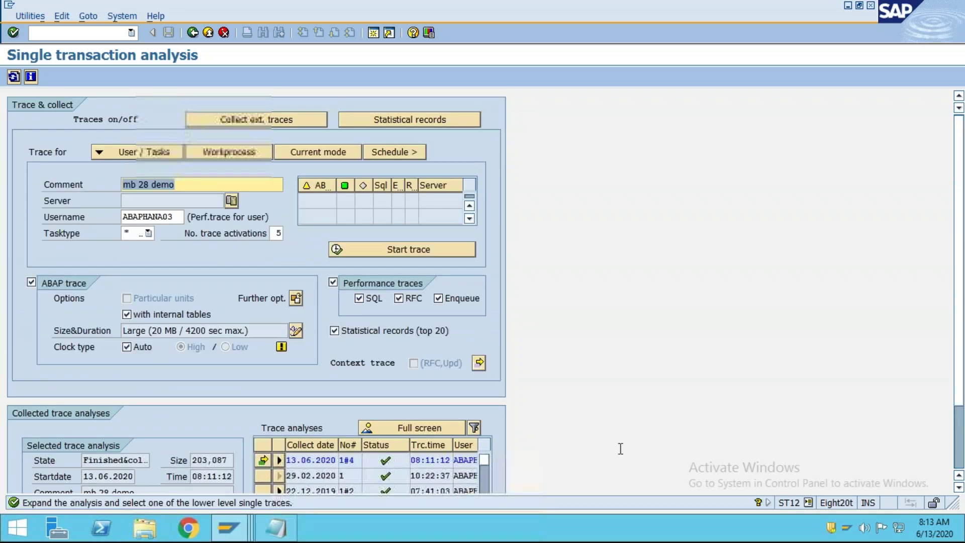
scroll(335, 407, "down", 3)
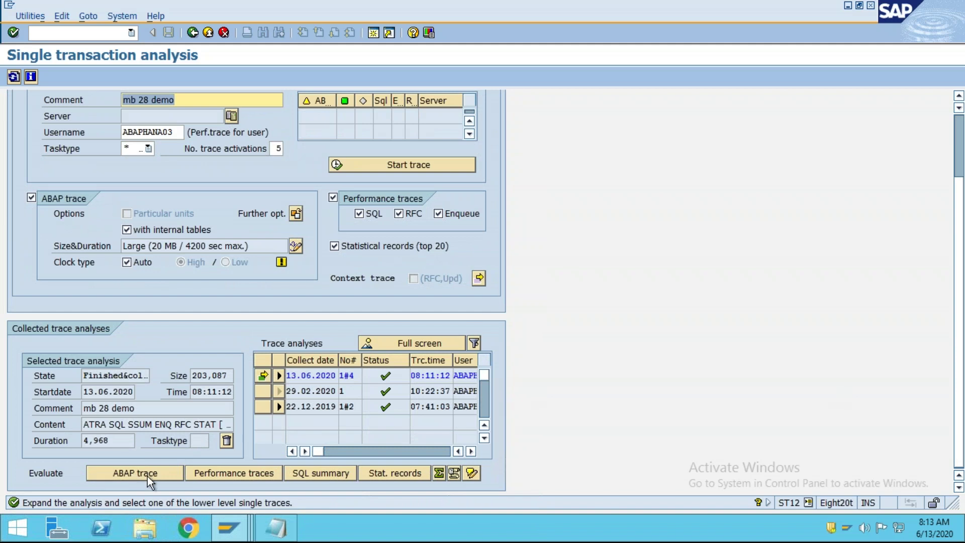
left_click(297, 377)
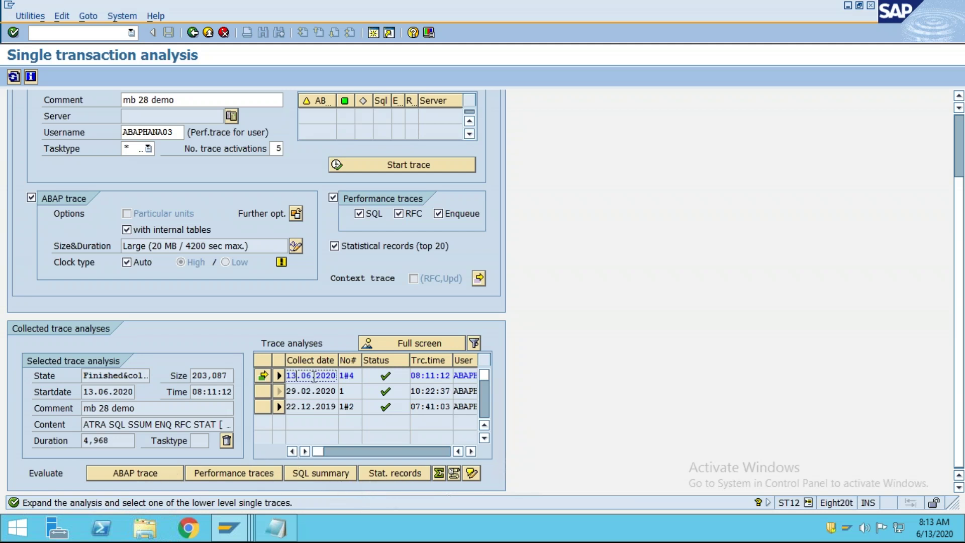
Step: Show the trace analyses as a fullscreen list, expand the 13.06.2020 mb 28 demo analysis and select single trace 1-4
left_click(413, 345)
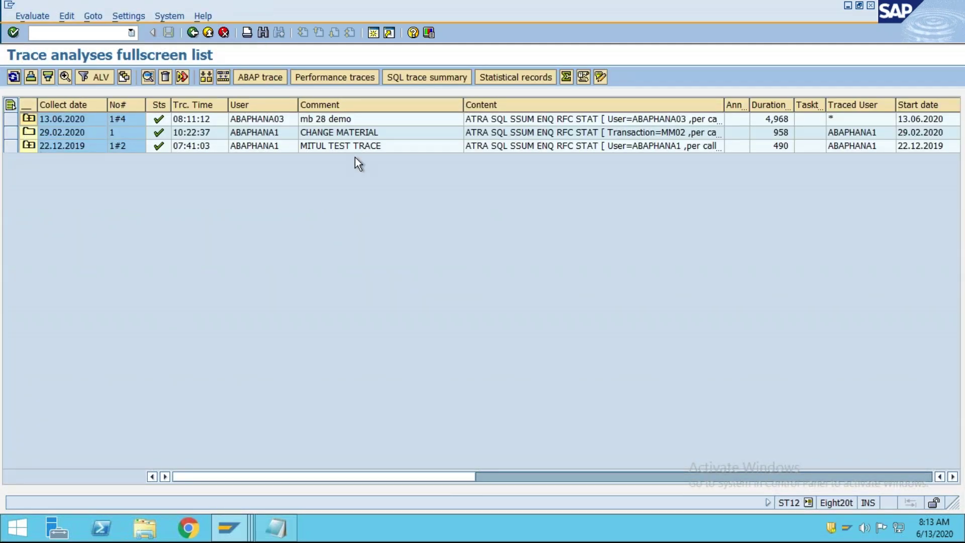
left_click(25, 118)
left_click(14, 133)
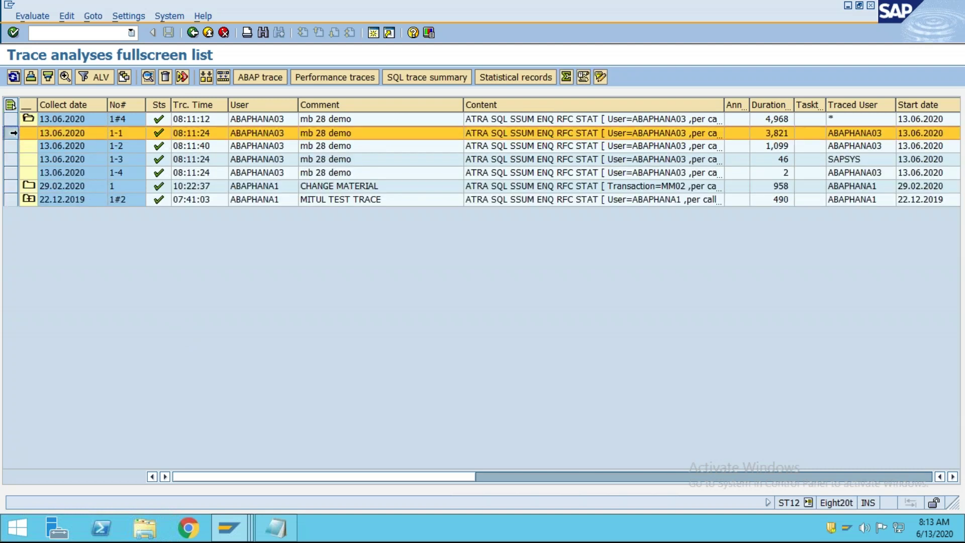
left_click(11, 172)
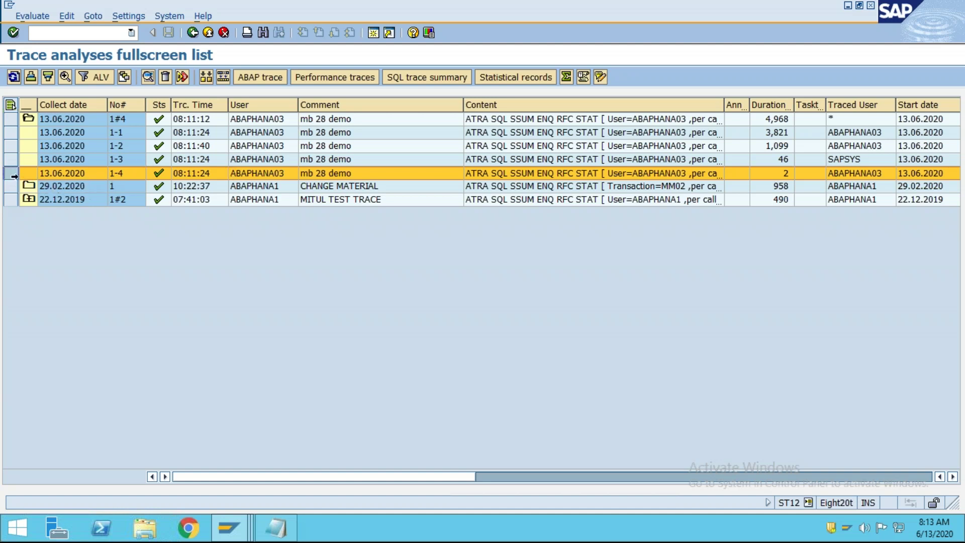
Step: Open the ABAP trace of single trace 1-4 and examine its list of calls from start to end
left_click(257, 80)
scroll(189, 282, "down", 10)
scroll(189, 284, "down", 15)
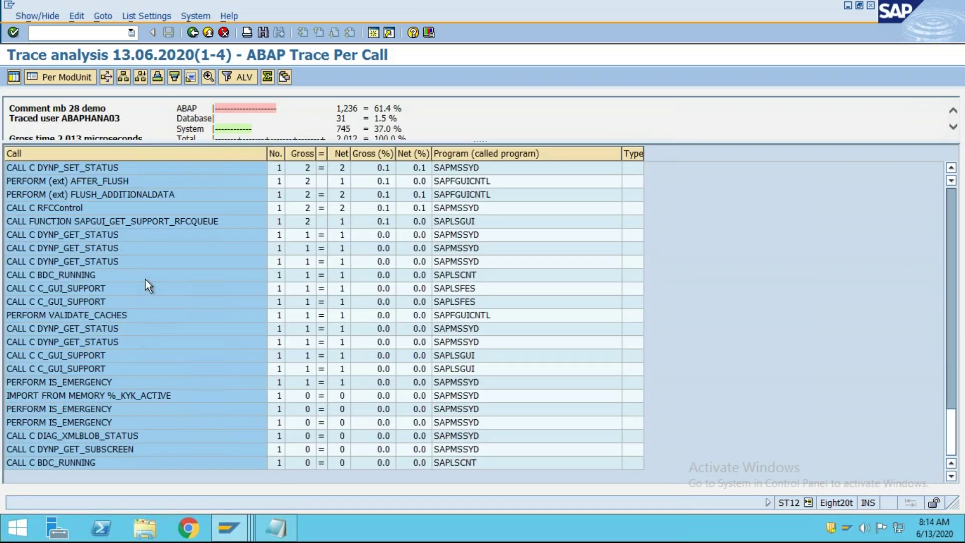
scroll(158, 321, "up", 15)
scroll(155, 314, "down", 15)
scroll(521, 382, "up", 20)
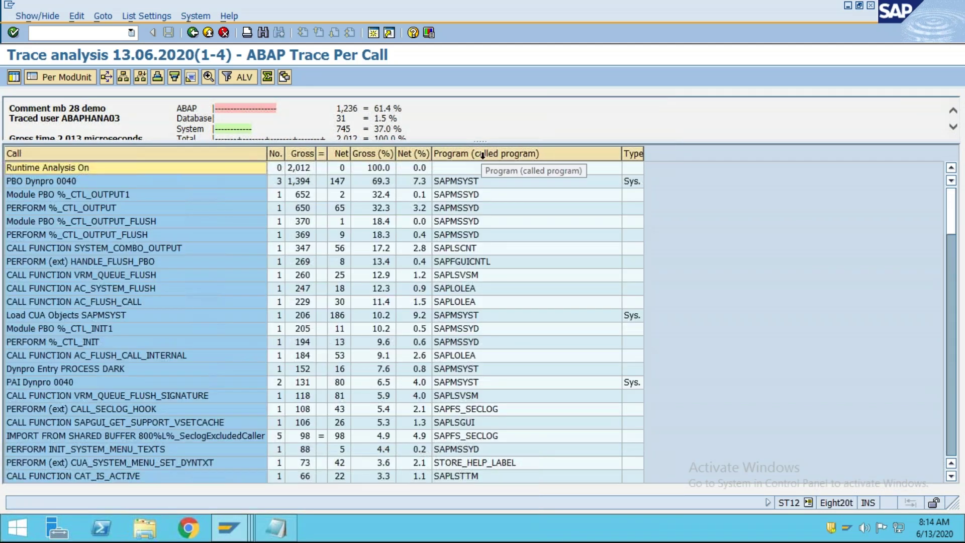
Step: Filter the called programs of trace 1-4 by z*, and go back to the fullscreen list of trace analyses
left_click(483, 155)
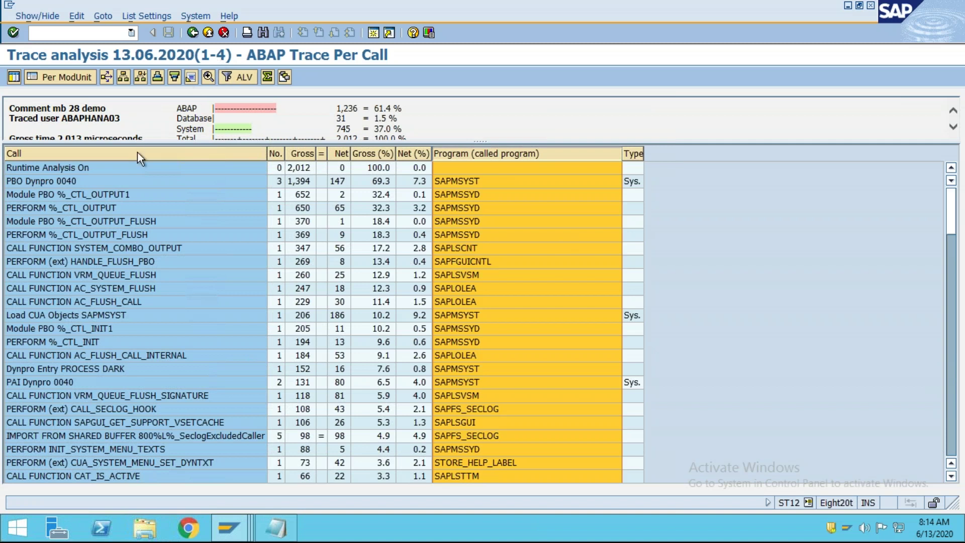
left_click(225, 81)
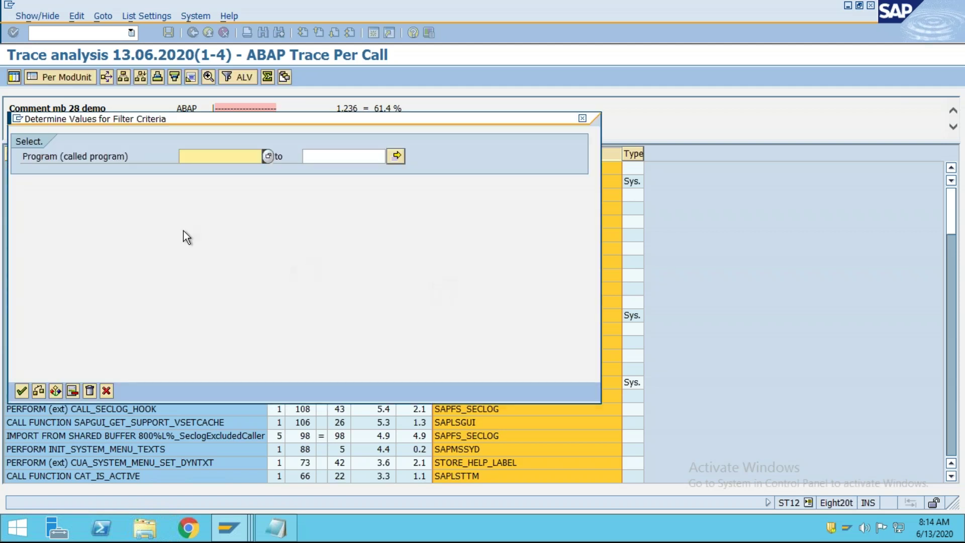
type("z*")
left_click(23, 389)
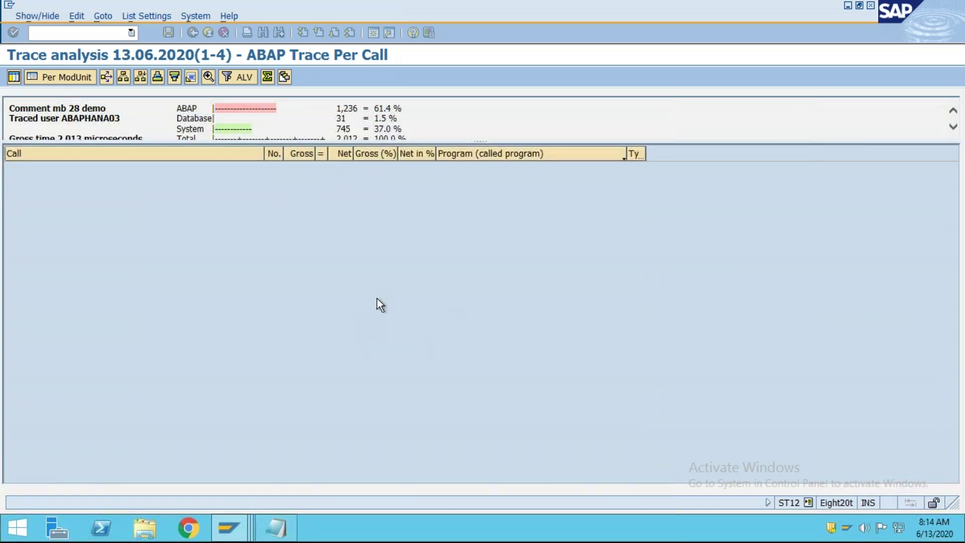
key("F3")
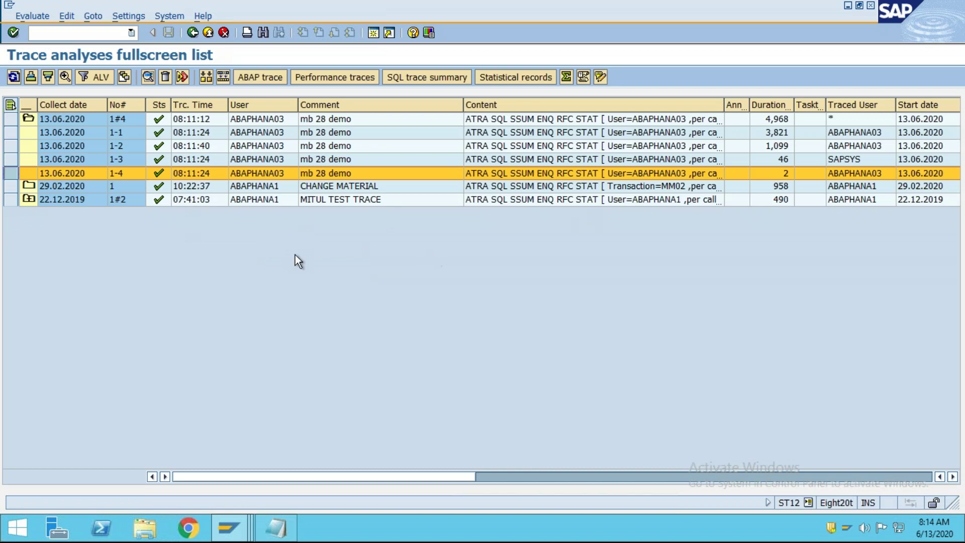
Step: Select single traces 1-1 to 1-4 and open their combined ABAP trace, using the ATRA measured time as the basis for percentages
left_click(19, 133)
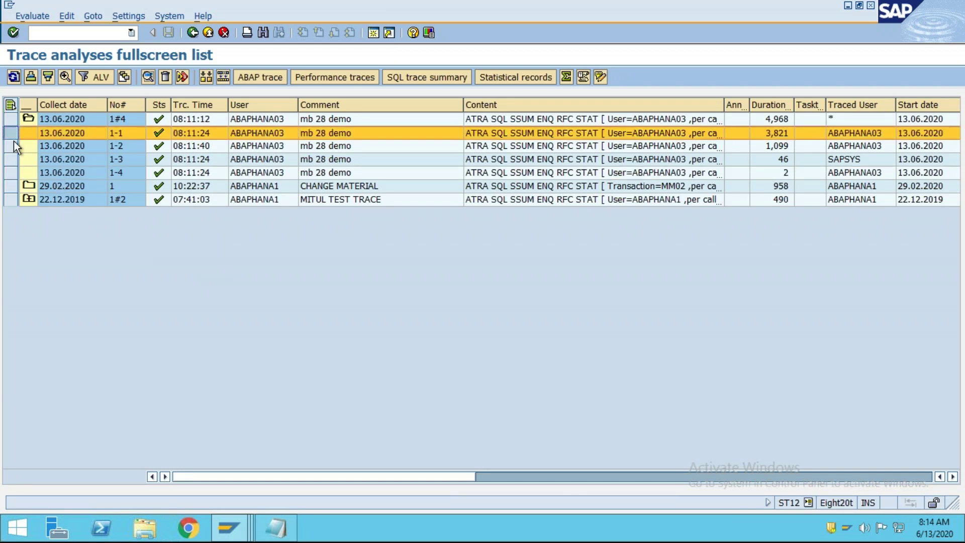
left_click(15, 146)
left_click(15, 159)
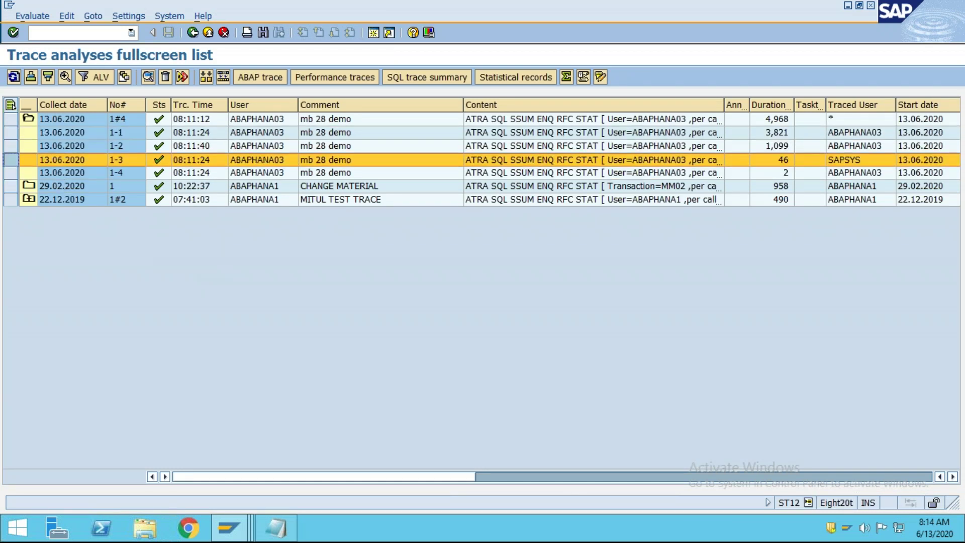
left_click_drag(15, 133, 14, 176)
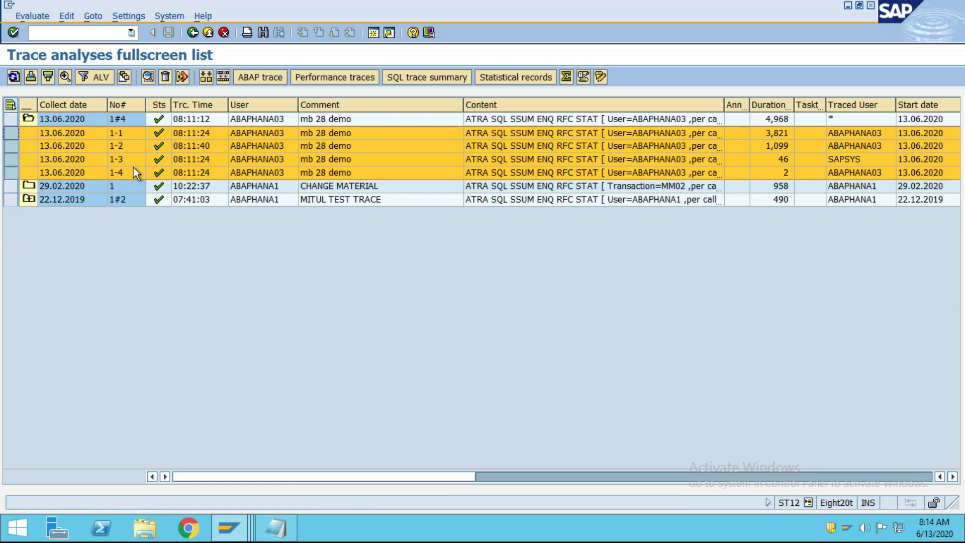
left_click(10, 133)
left_click_drag(10, 133, 13, 174)
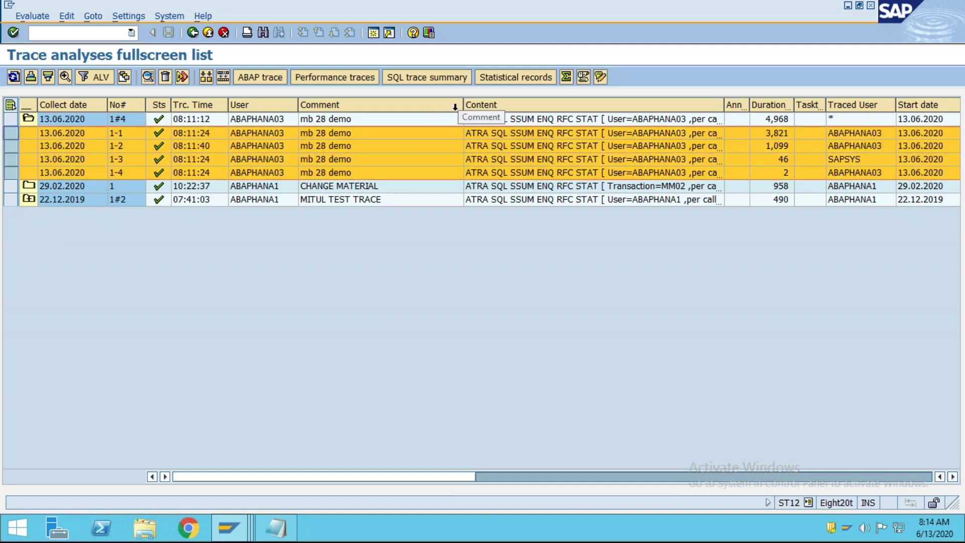
left_click(222, 77)
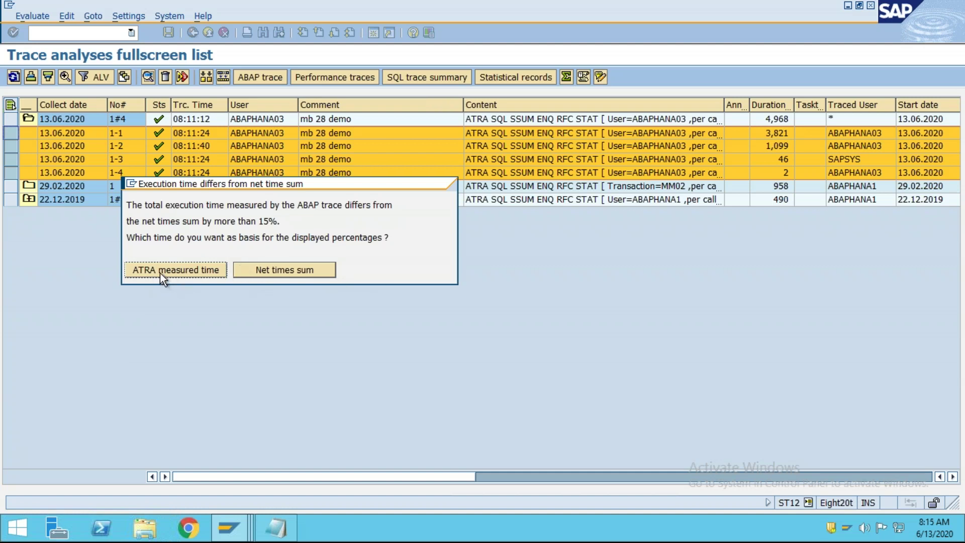
left_click(160, 273)
left_click(66, 423)
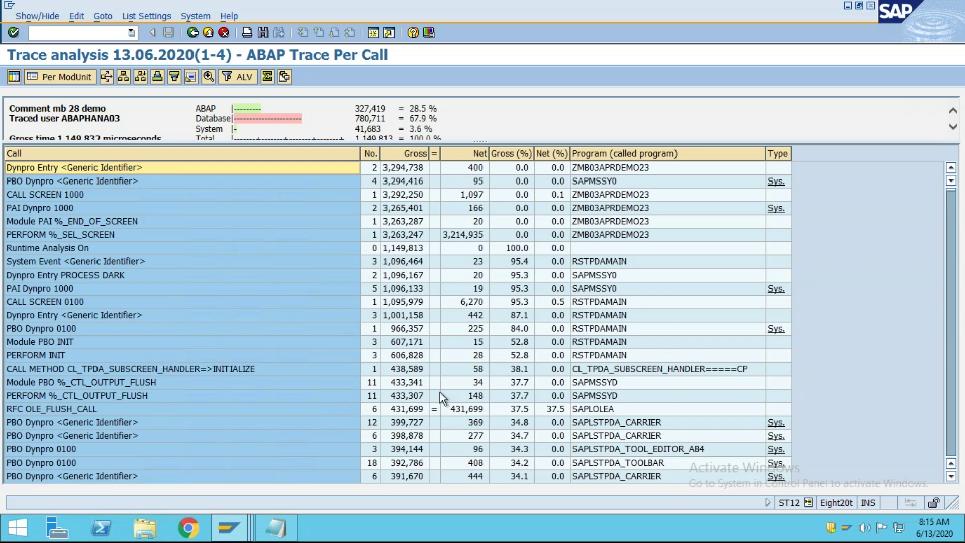
Step: Examine the called program column and the calls belonging to ZMB03APRDEMO23, including CALL SCREEN 1000 and PERFORM %_SEL_SCREEN
left_click(616, 154)
left_click(626, 193)
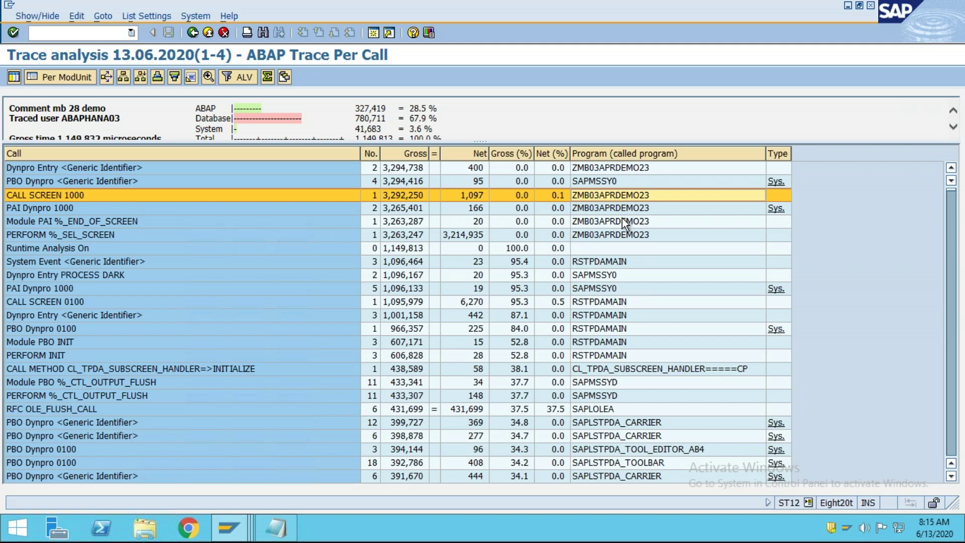
left_click(613, 213)
left_click(616, 223)
left_click(608, 235)
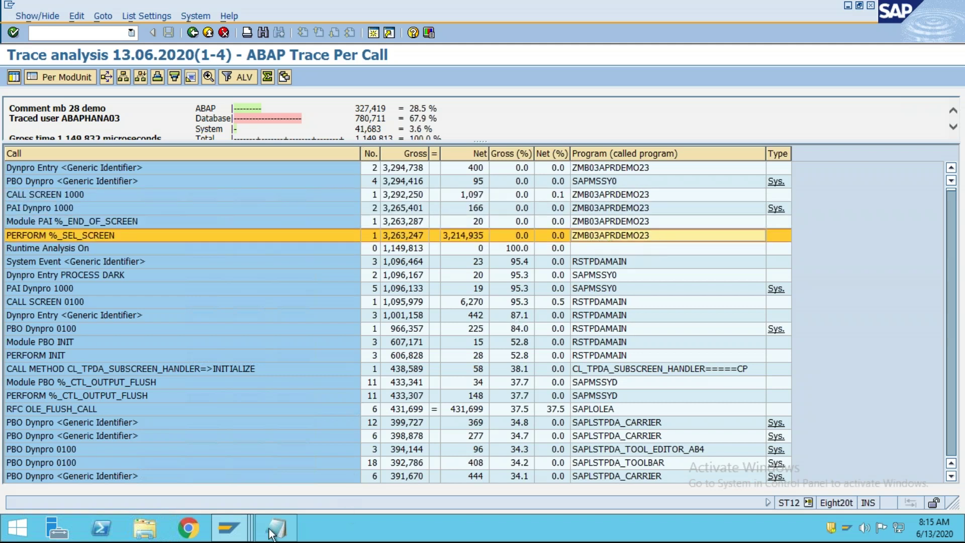
Step: Switch to the Basic Report session, go back to the ABAP Editor to check the program name, and return to the trace
left_click(229, 527)
left_click(480, 469)
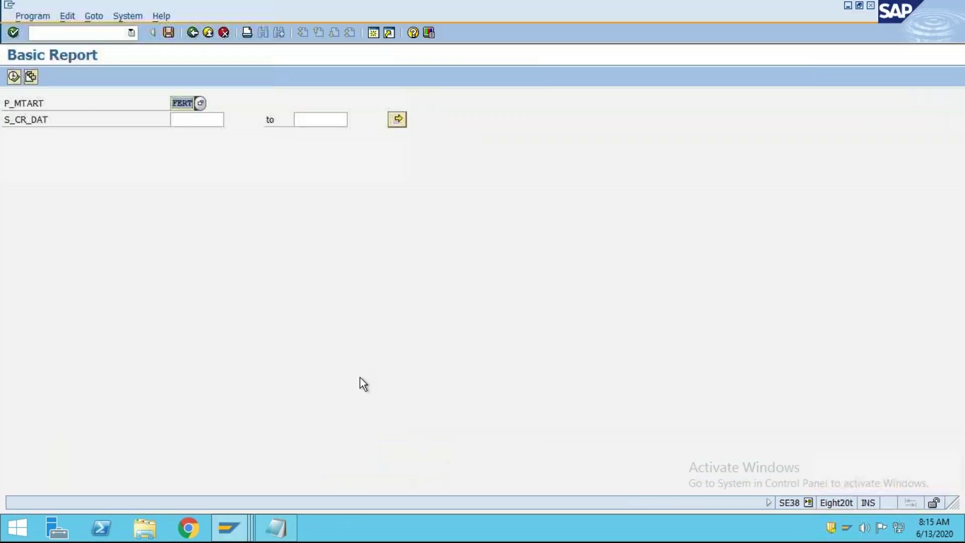
left_click(192, 33)
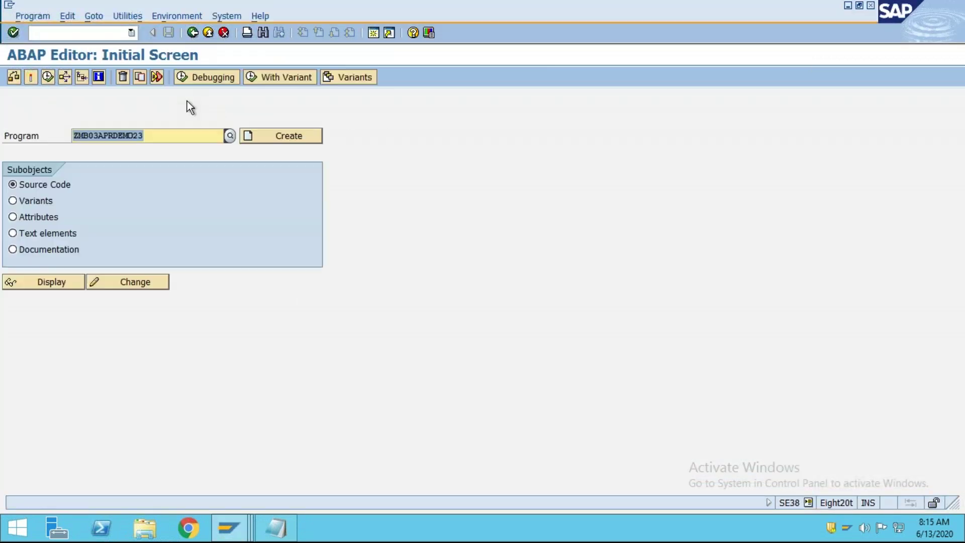
left_click_drag(146, 136, 52, 141)
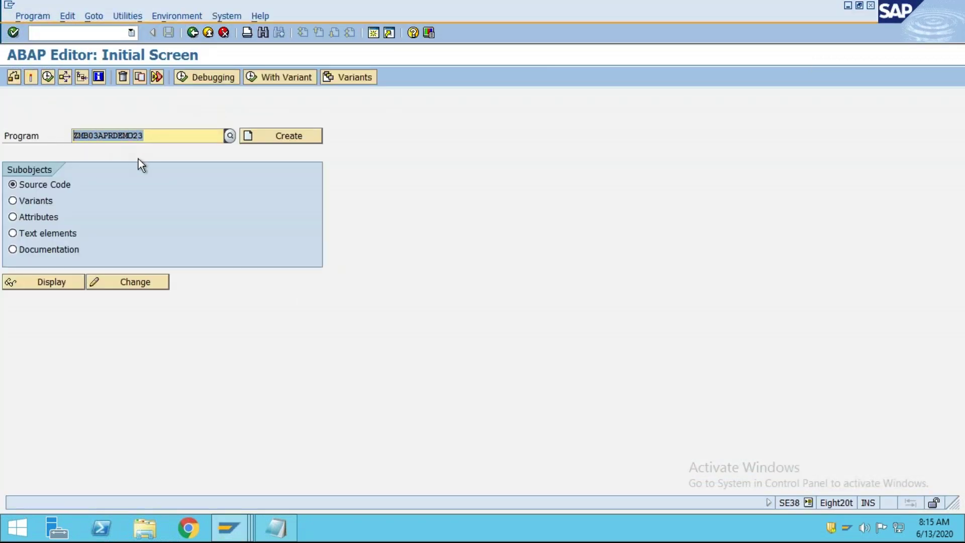
key("alt+Tab")
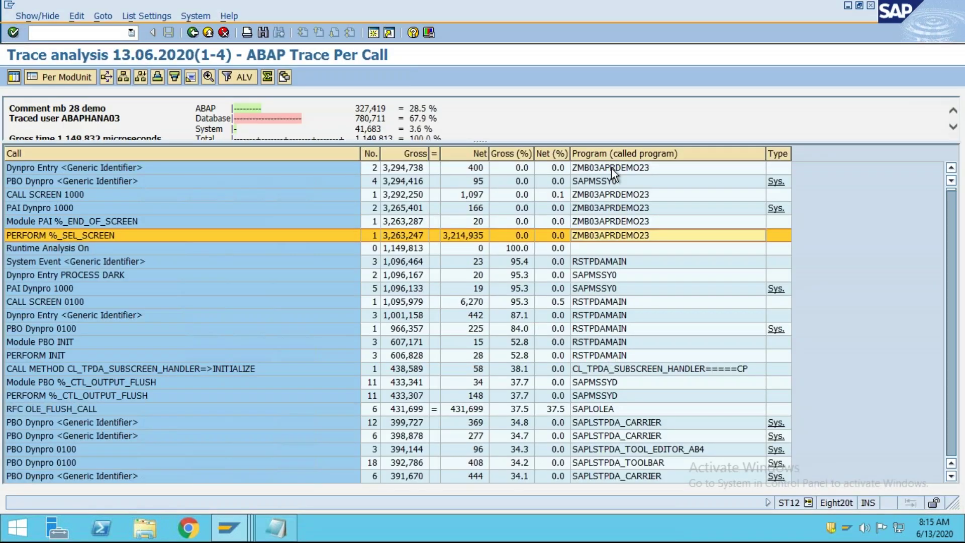
Step: Examine the called programs and gross times, focusing on the Dynpro Entry call of ZMB03APRDEMO23
left_click(628, 153)
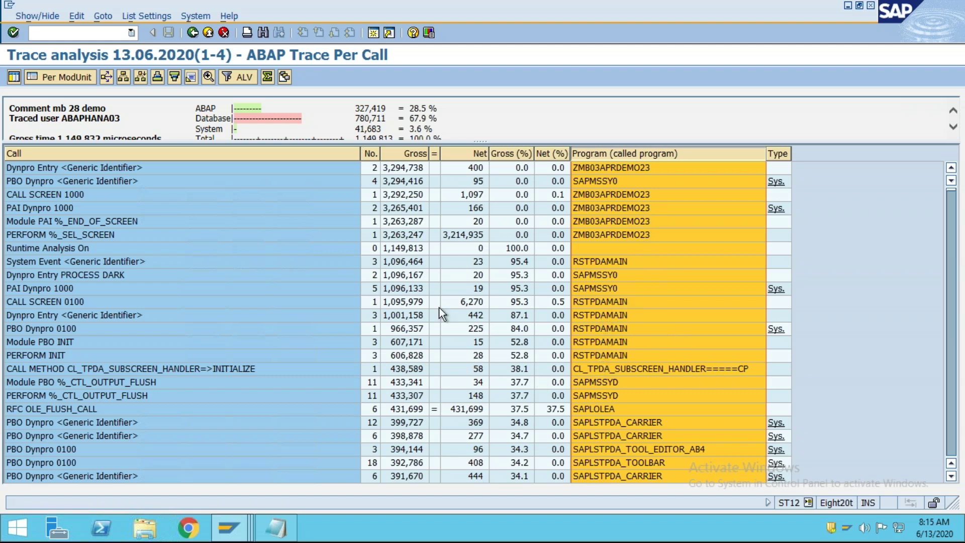
scroll(87, 400, "down", 2)
scroll(87, 400, "up", 2)
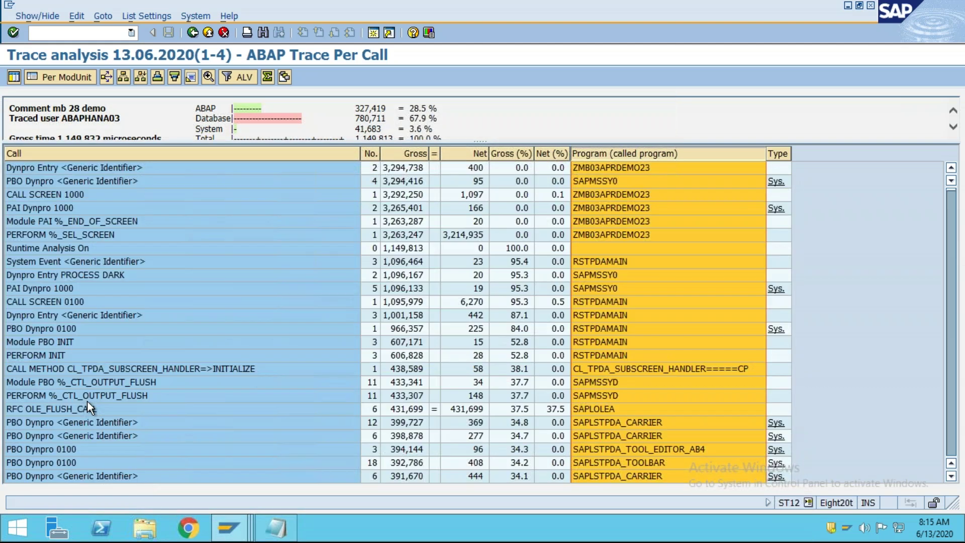
left_click(426, 154)
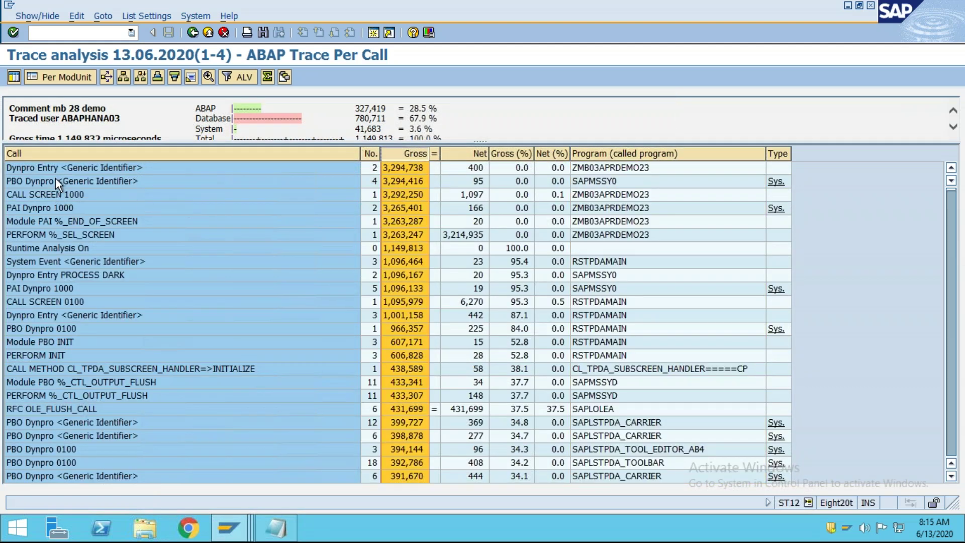
left_click(23, 169)
left_click(405, 169)
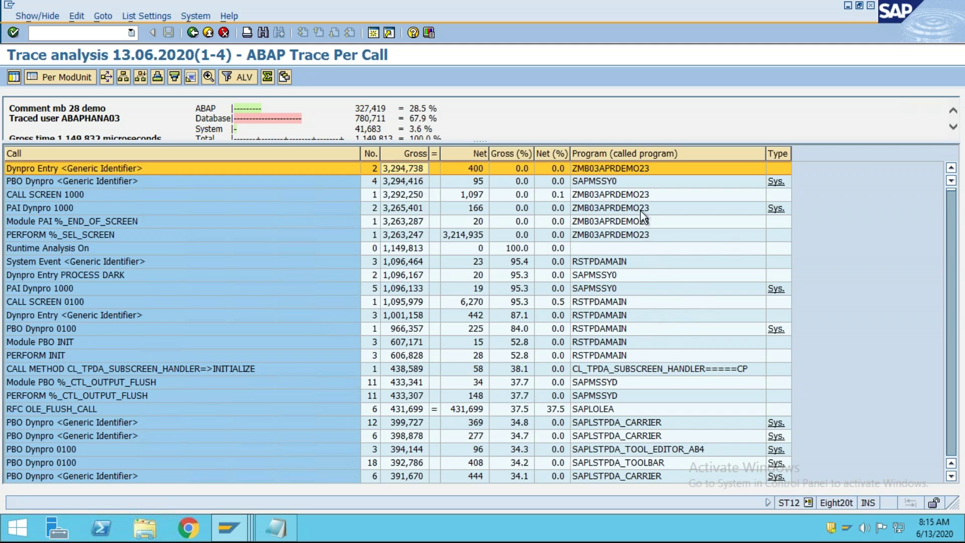
Step: Sort the calls by called program in descending order and look through the Z program entries
left_click(612, 152)
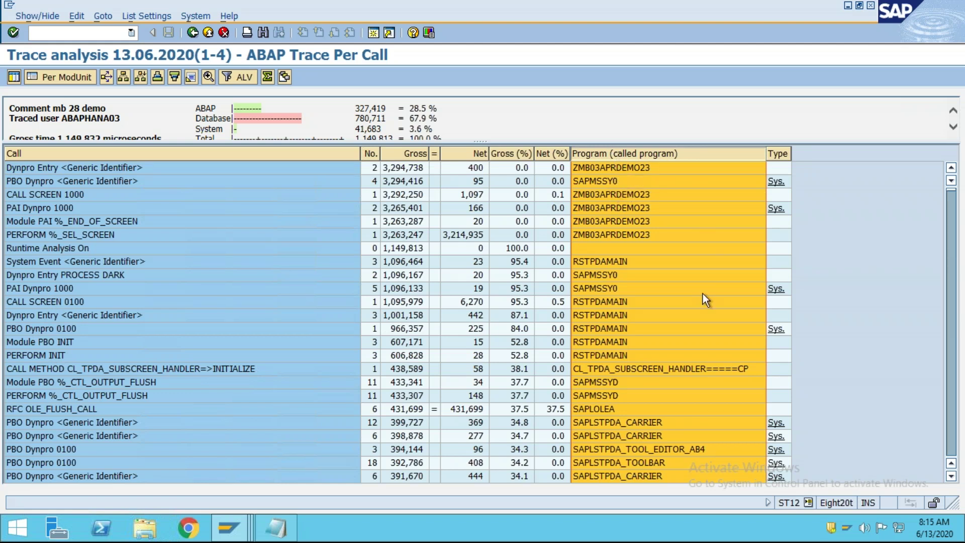
left_click(174, 76)
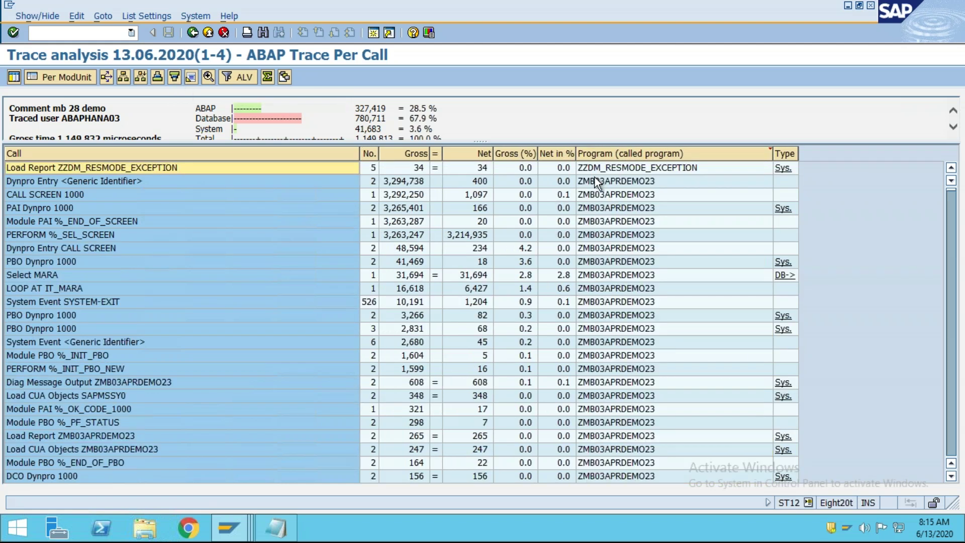
left_click(593, 167)
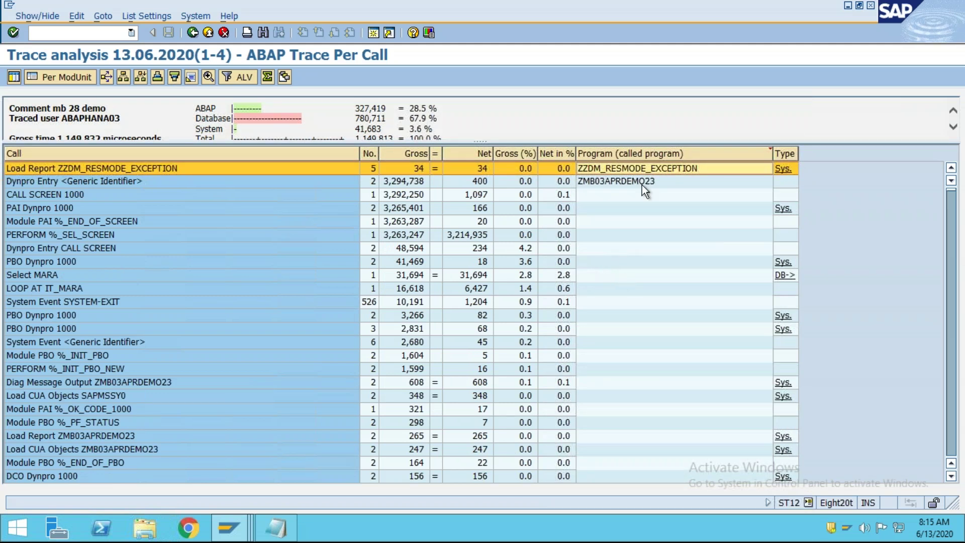
scroll(639, 343, "down", 2)
scroll(641, 312, "up", 2)
Step: Sort the calls by net time in descending order and check the program behind the most expensive call
left_click(480, 153)
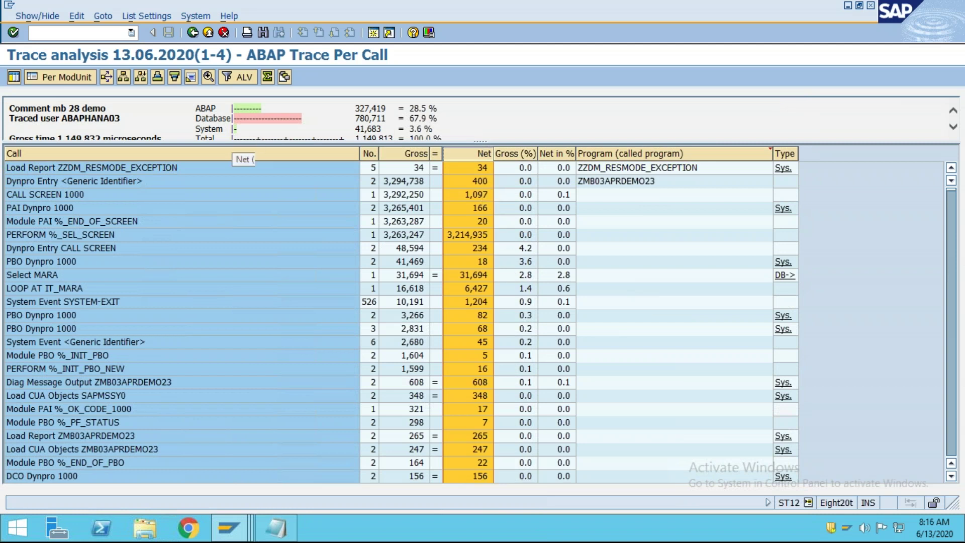
left_click(174, 77)
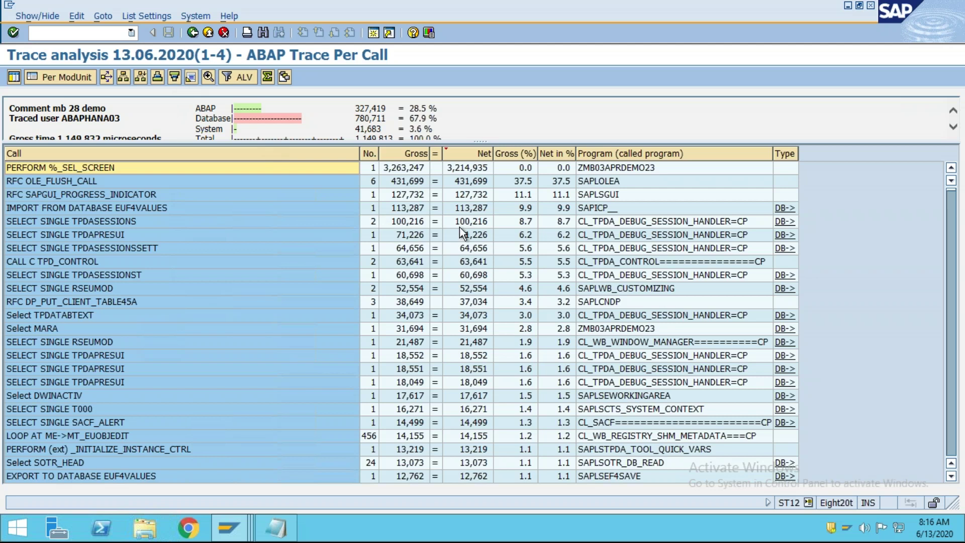
left_click(464, 171)
left_click(624, 167)
left_click(465, 168)
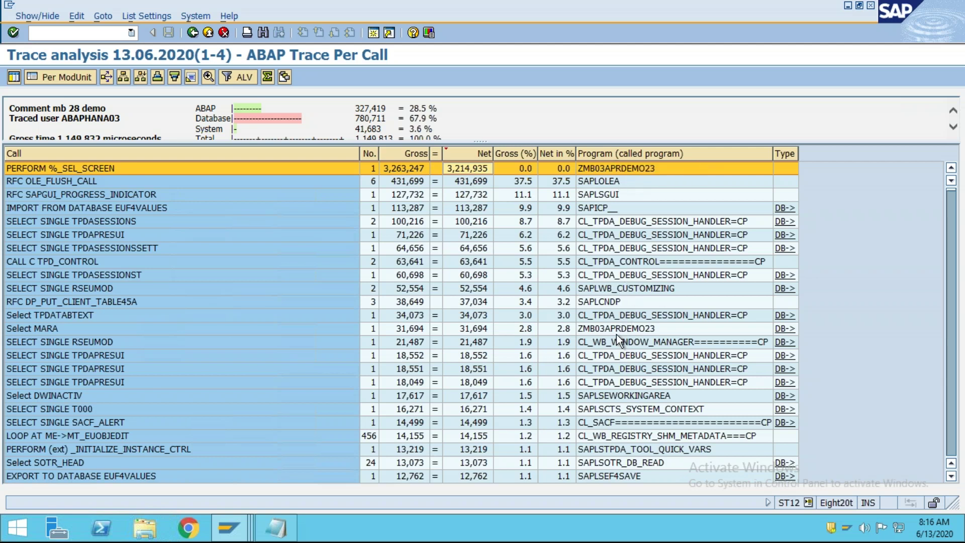
Step: Filter the calls by called program with the pattern z*
left_click(620, 152)
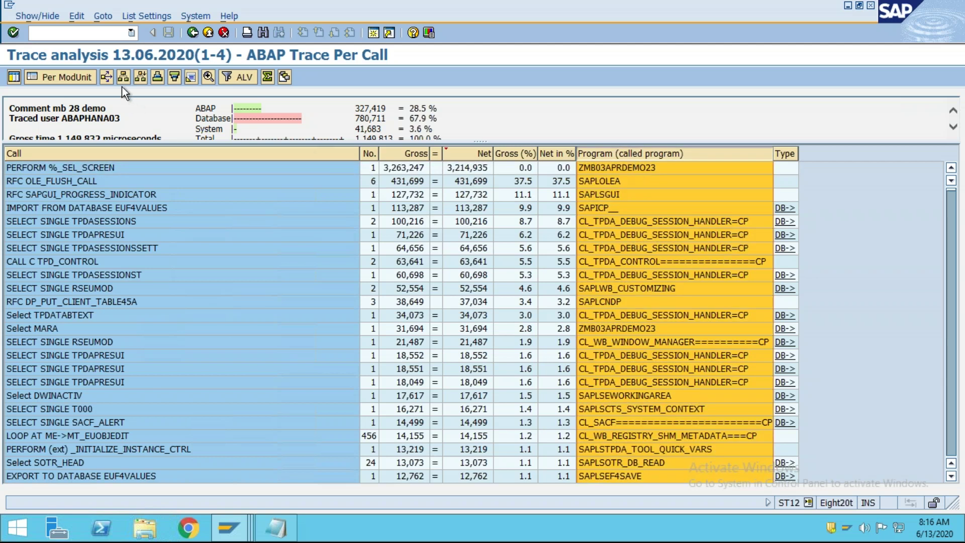
left_click(230, 74)
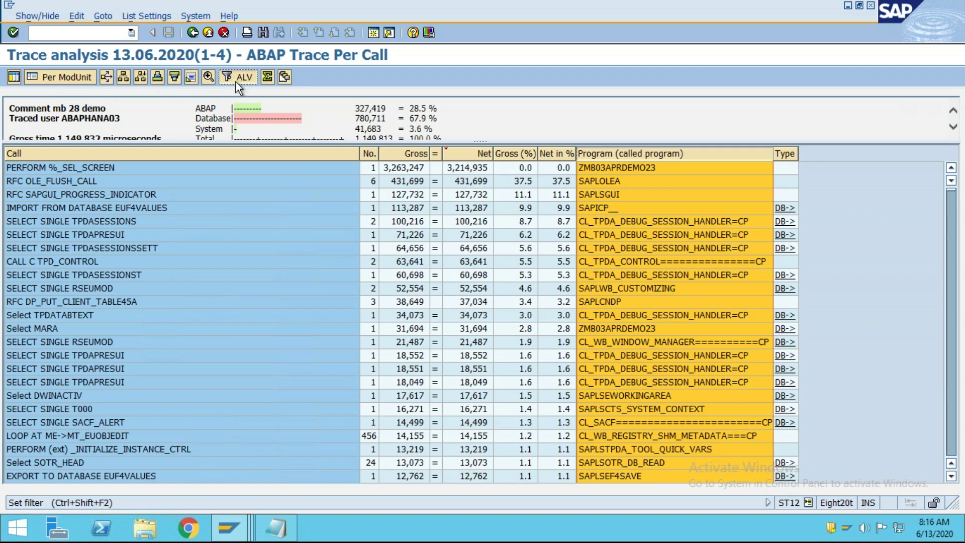
type("z")
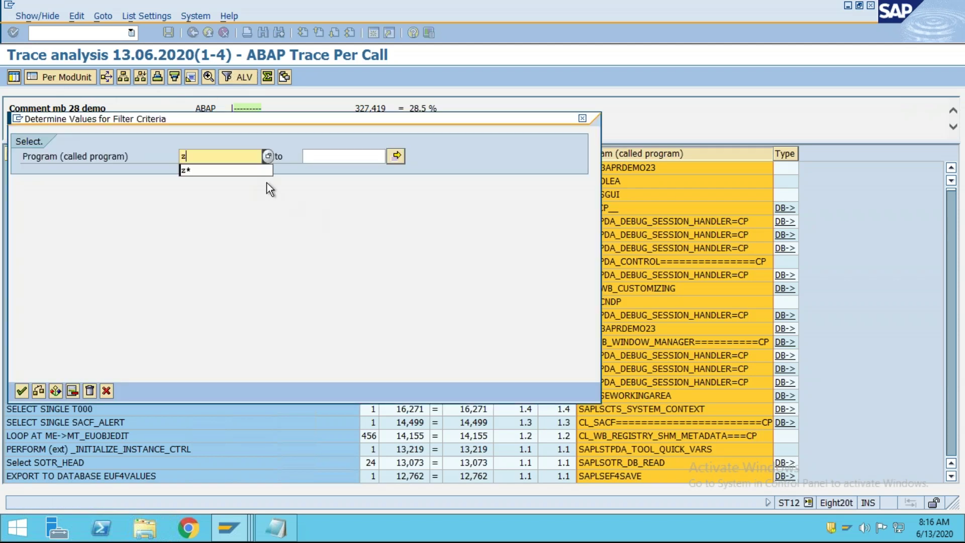
left_click(216, 174)
key("Return")
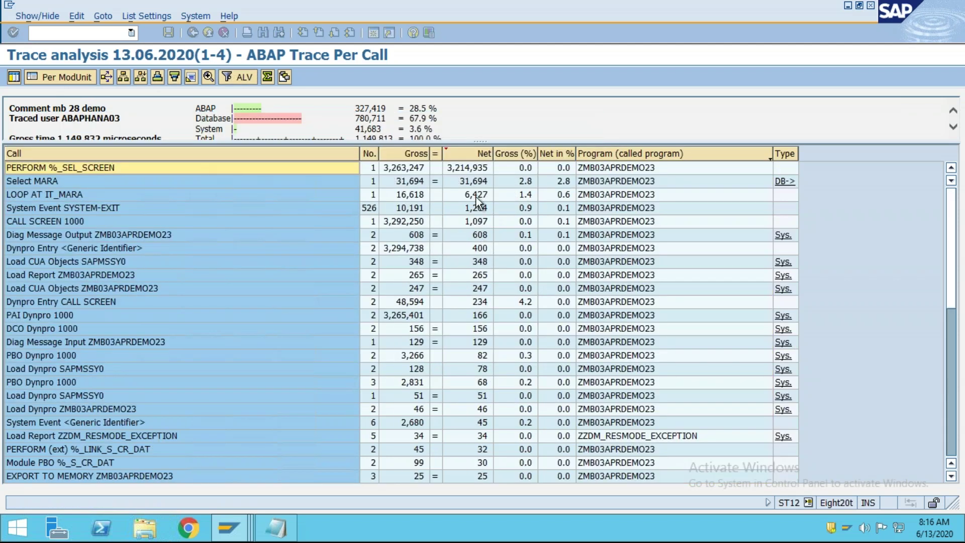
Step: Review the net times, gross times and called programs of the filtered calls
left_click(473, 153)
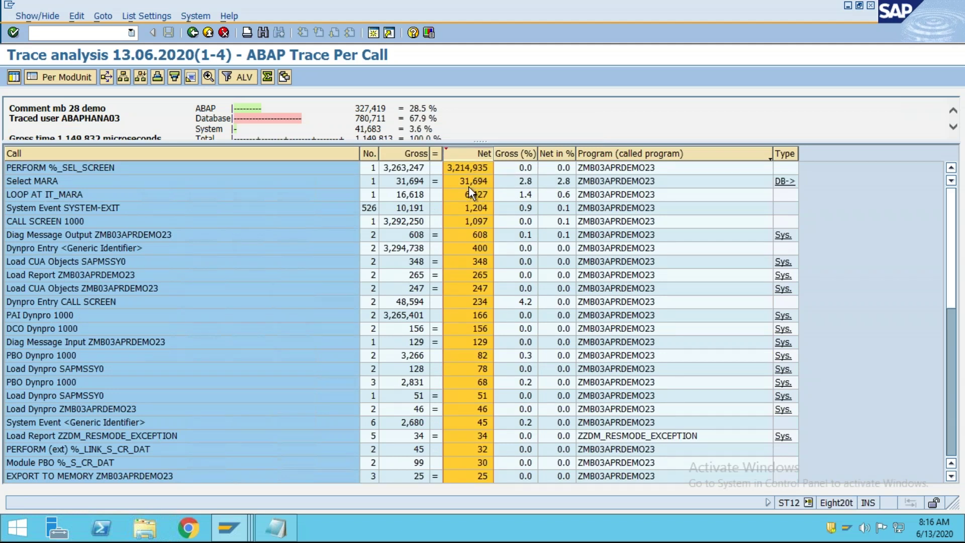
left_click(407, 167)
left_click(408, 194)
left_click(408, 221)
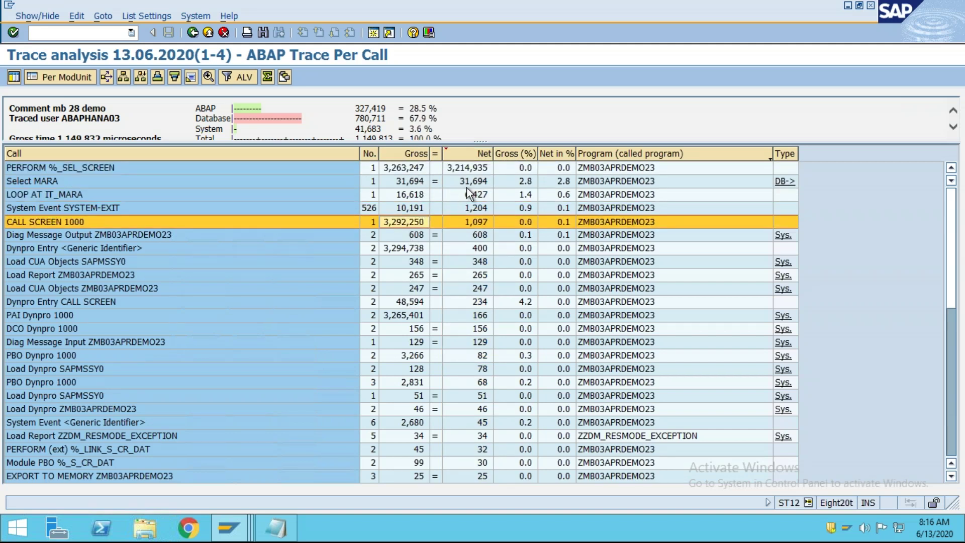
left_click(478, 153)
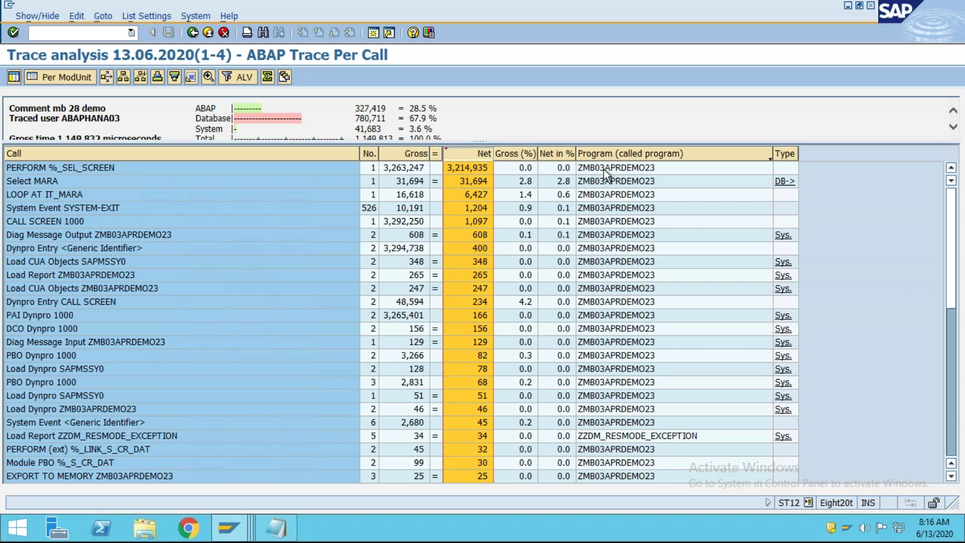
left_click(607, 221)
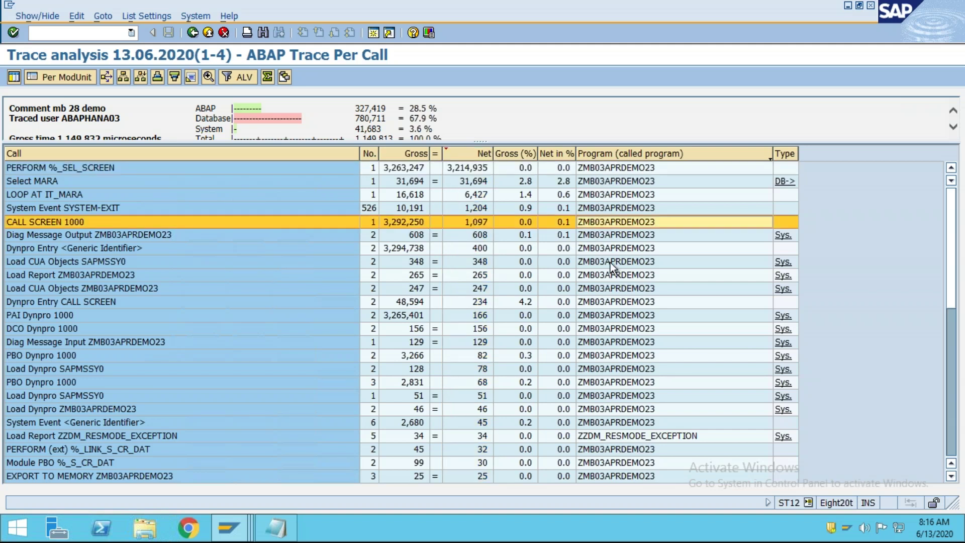
left_click(631, 153)
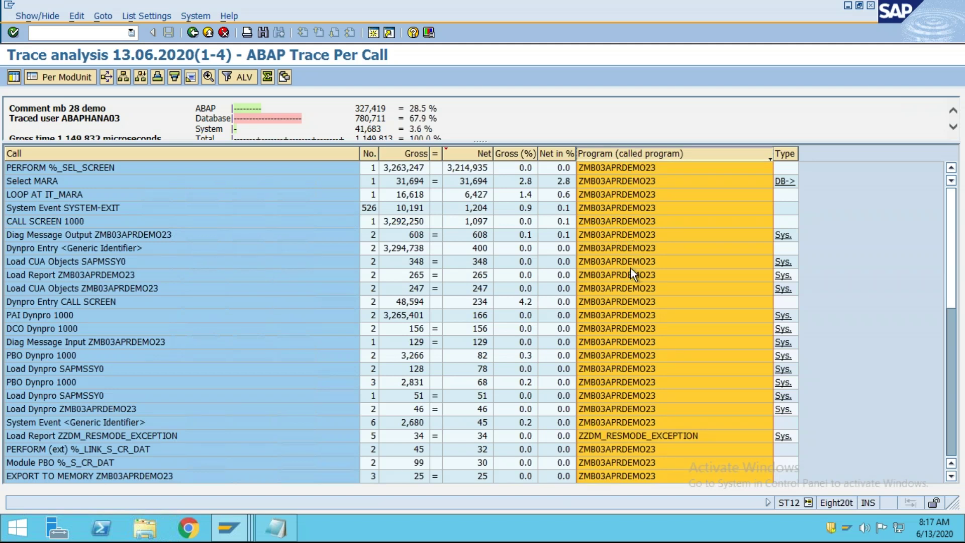
Step: Widen the Net column and look over the called programs of the listed calls
left_click_drag(493, 153, 514, 156)
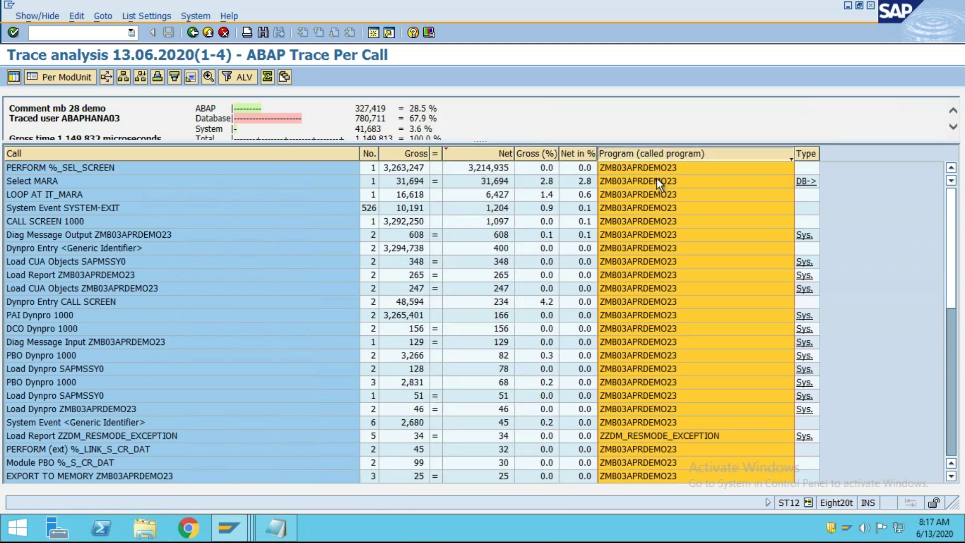
left_click(636, 208)
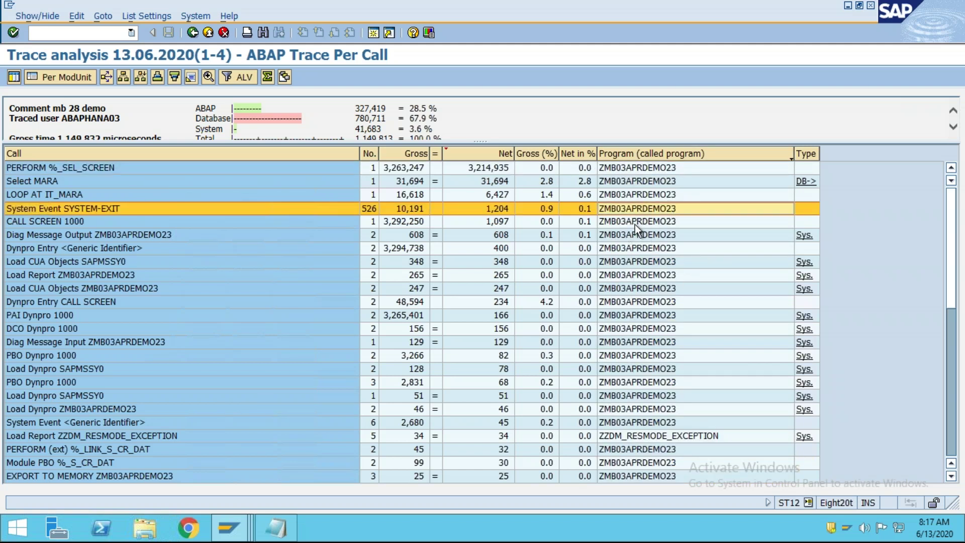
left_click(648, 154)
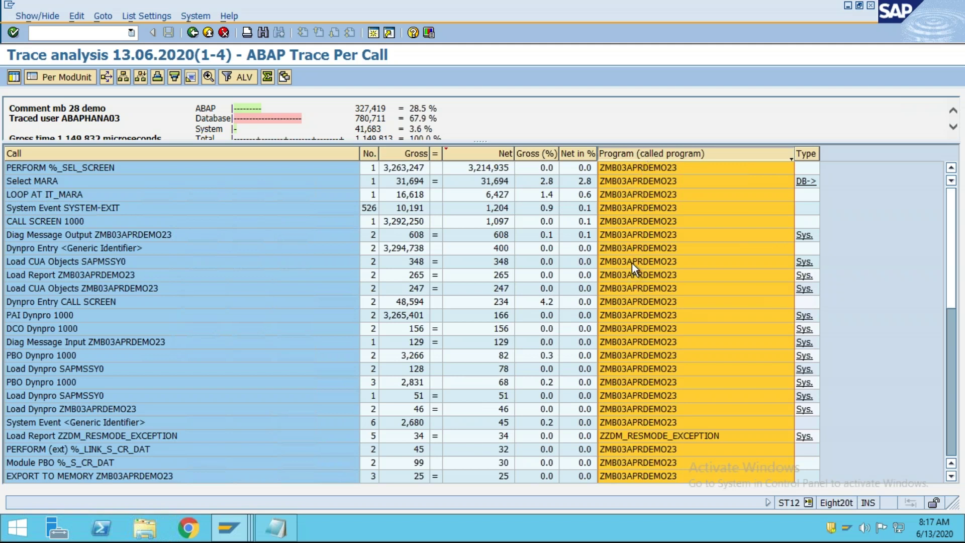
Step: Go through the net times of the first five calls, from PERFORM %_SEL_SCREEN to CALL SCREEN 1000, and their called program
left_click(491, 171)
left_click(495, 183)
left_click(495, 195)
left_click(497, 209)
left_click(501, 224)
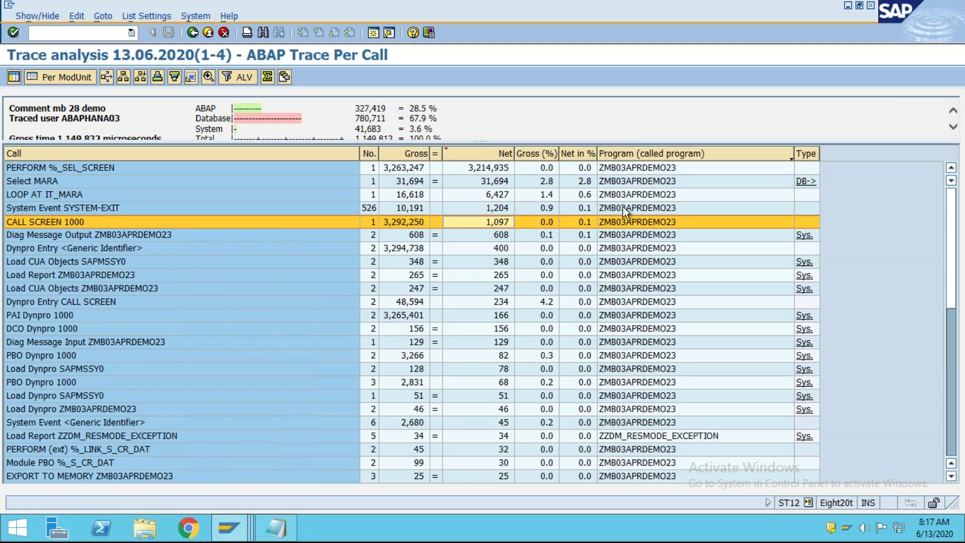
left_click(629, 157)
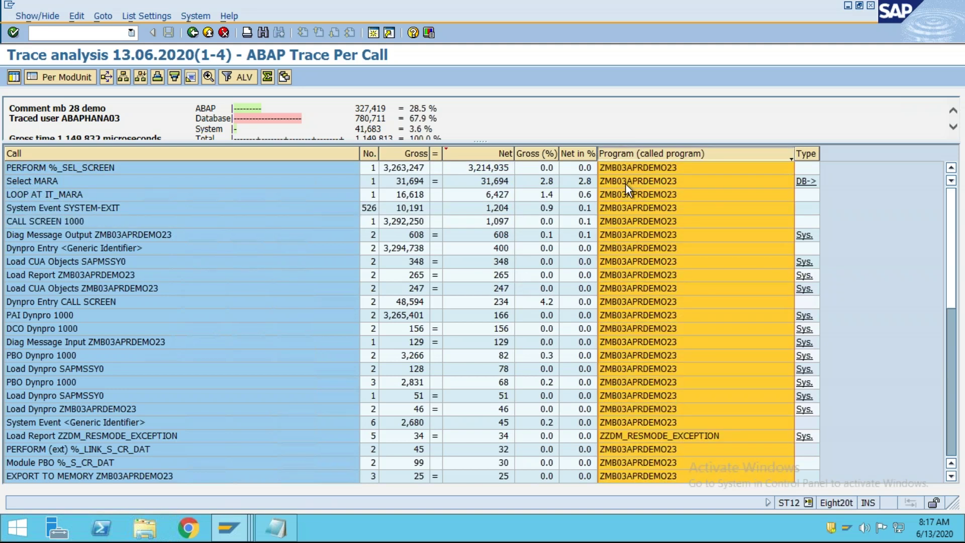
Step: Inspect the LOOP AT it_mara block in the source code behind the PERFORM %_SEL_SCREEN call, and return to the call list
left_click(480, 169)
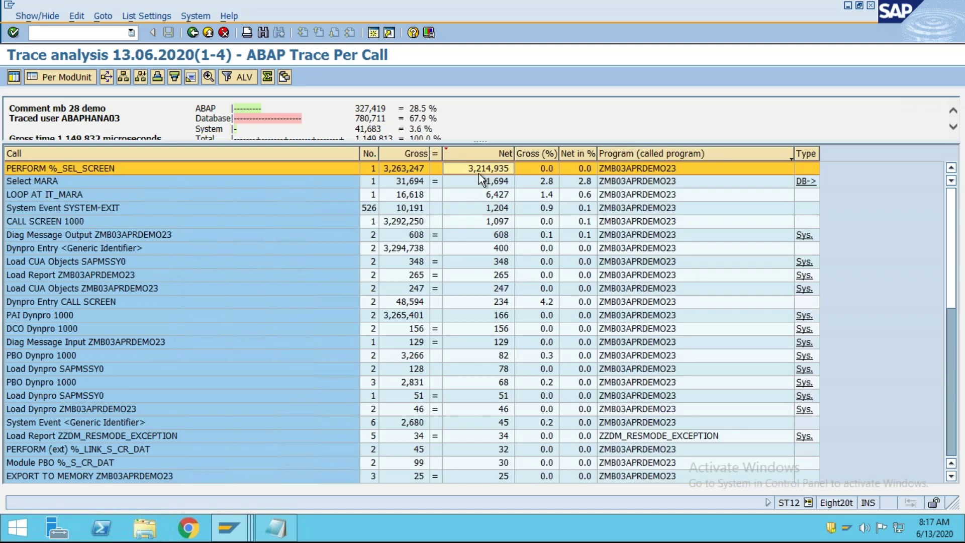
left_click(68, 171)
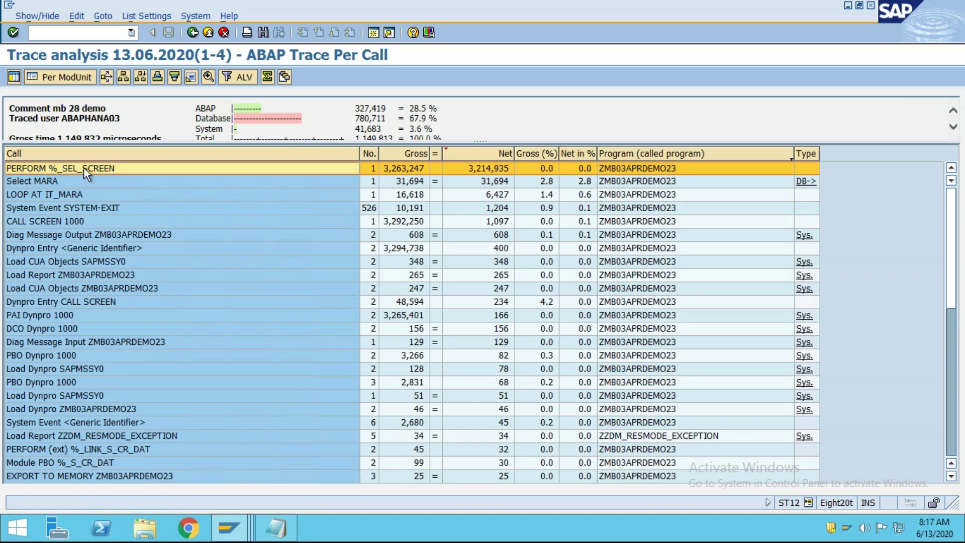
double_click(84, 167)
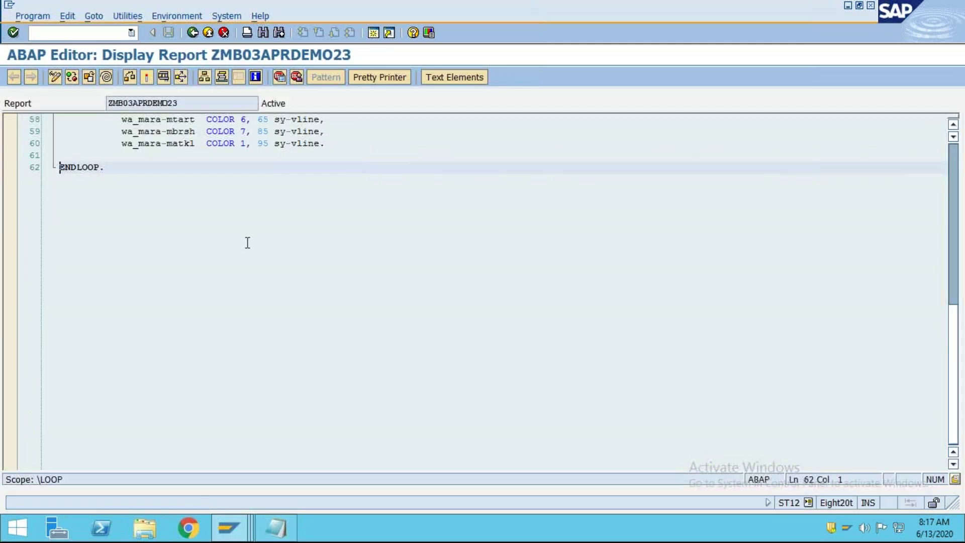
scroll(151, 261, "up", 1)
left_click_drag(110, 241, 51, 156)
left_click(127, 245)
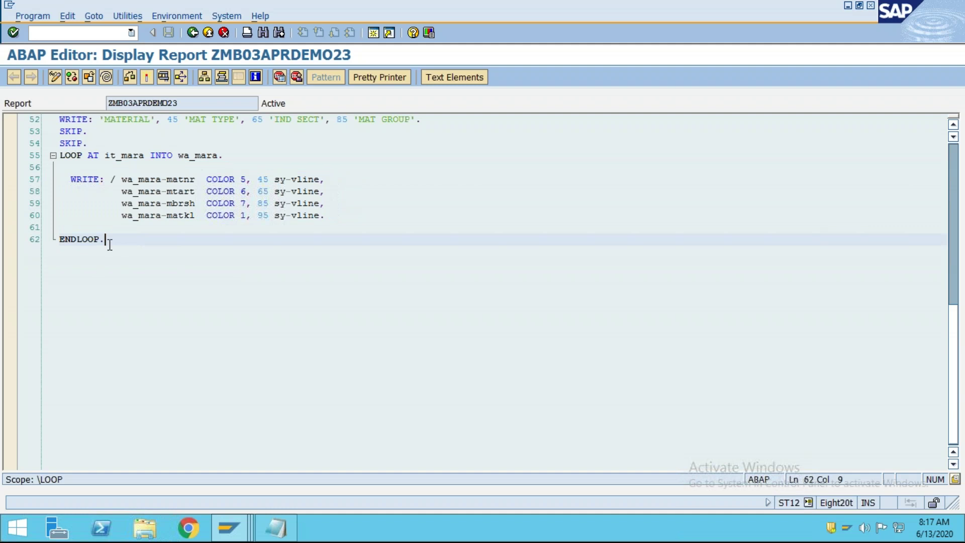
left_click(193, 33)
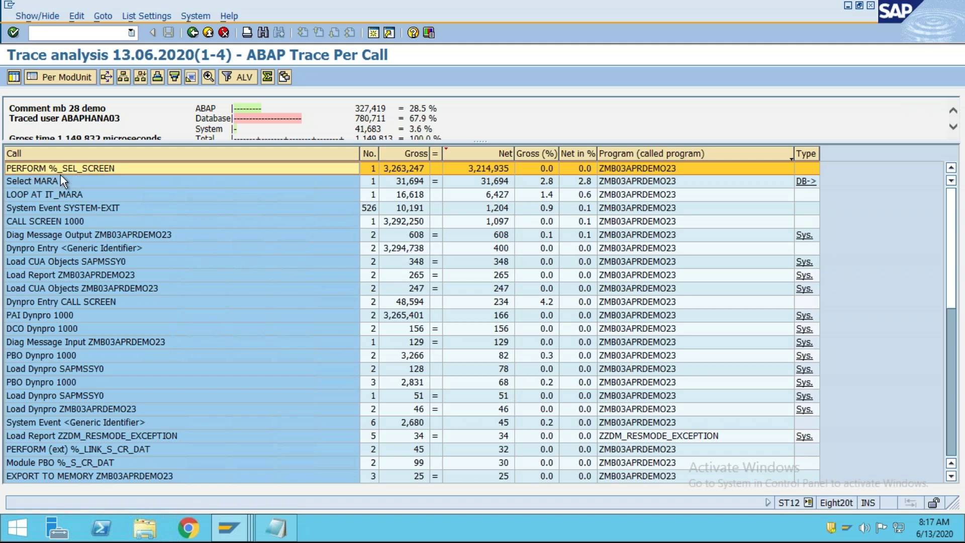
Step: Reopen the source code of the PERFORM %_SEL_SCREEN call, recheck the code above ENDLOOP and go back to the trace
double_click(86, 169)
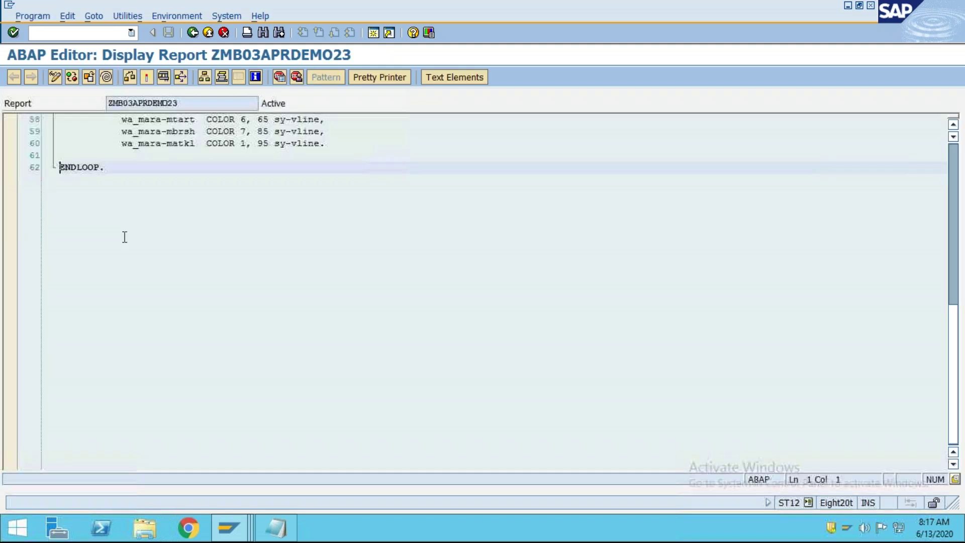
scroll(170, 230, "up", 2)
left_click(127, 244)
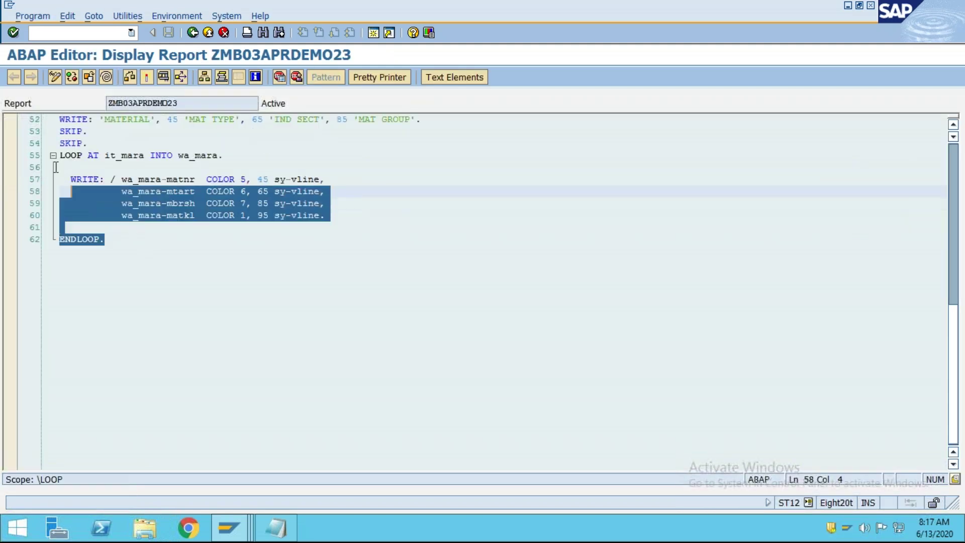
left_click(193, 33)
Step: Check the net time of the Select MARA call, and open its source code to examine the SELECT statement
left_click(38, 184)
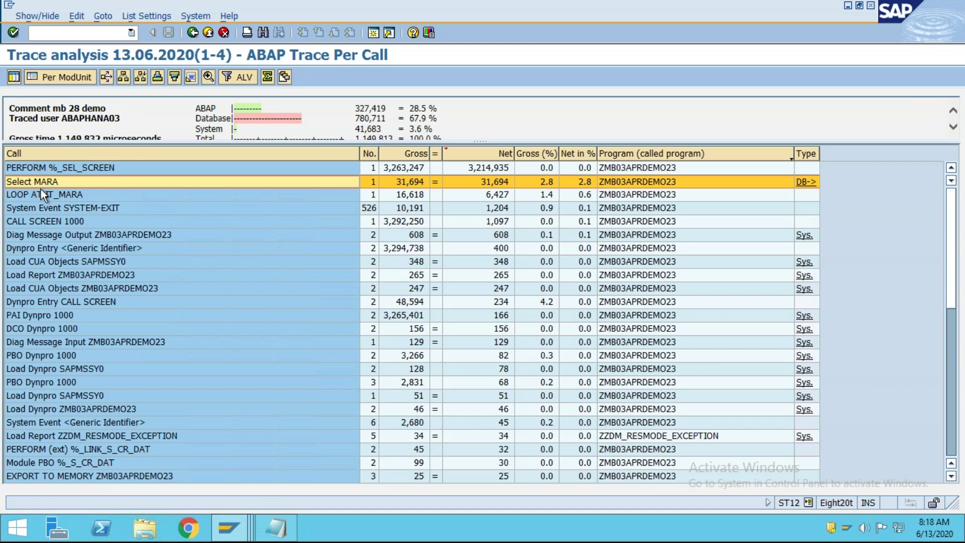
left_click(488, 186)
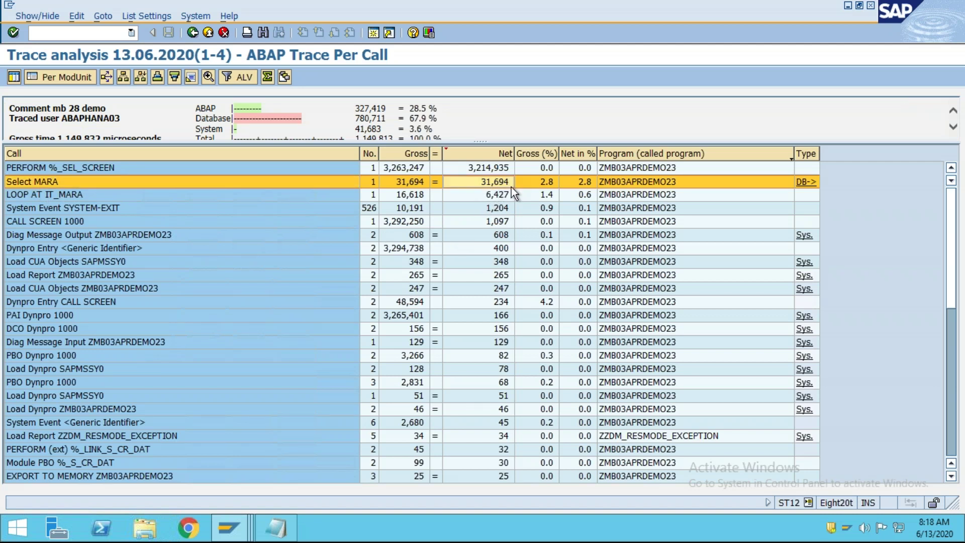
double_click(56, 183)
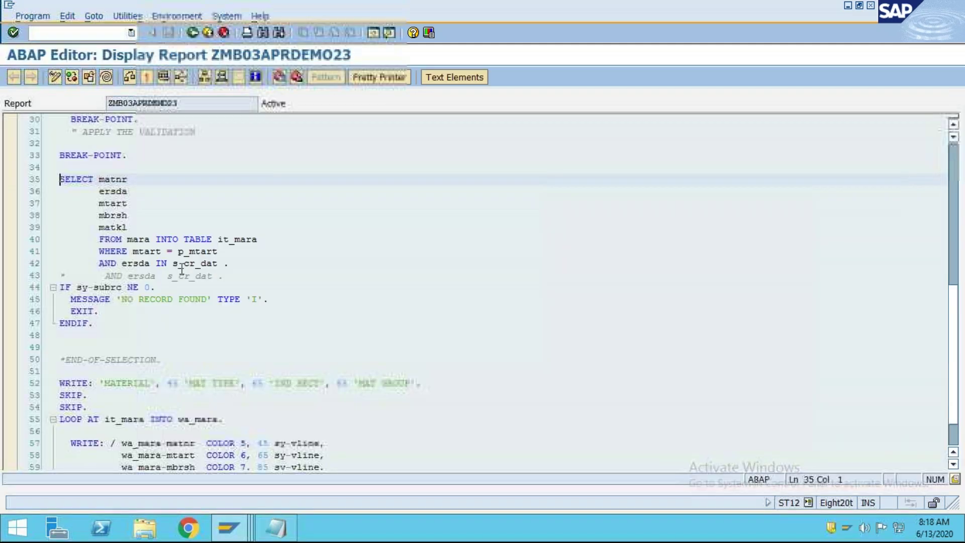
left_click_drag(134, 327, 50, 184)
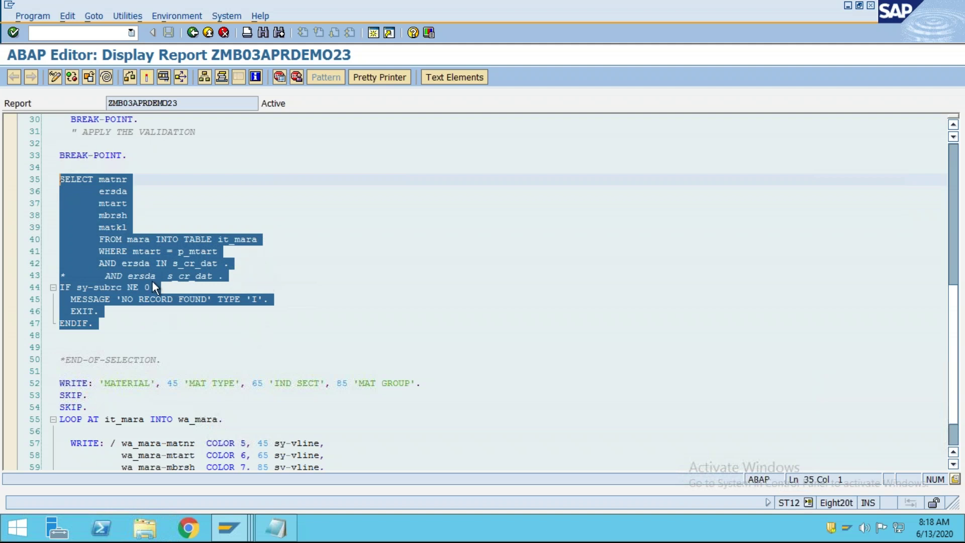
left_click(92, 184)
left_click_drag(238, 279, 58, 180)
left_click(309, 284)
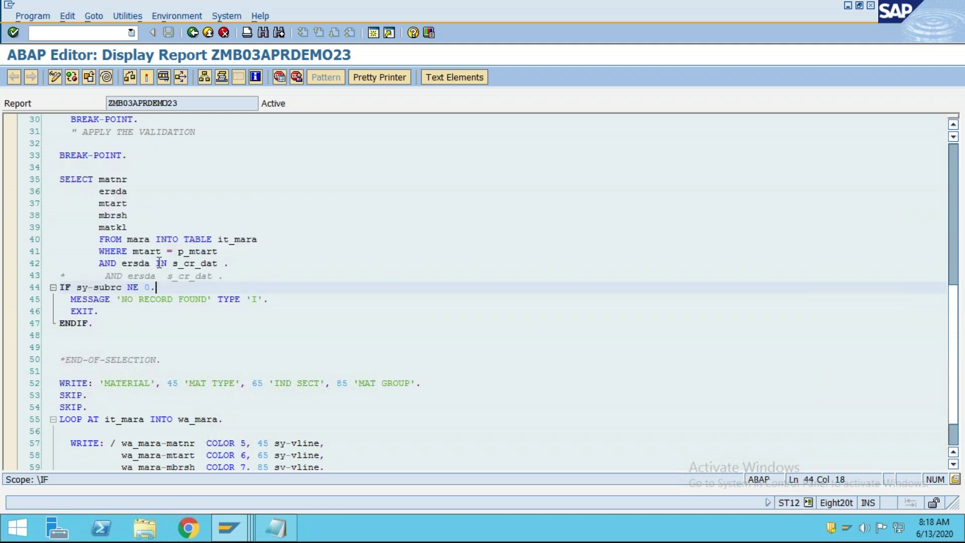
Step: Examine the WHERE condition mtart = p_mtart within the SELECT statement on mara
left_click_drag(132, 253, 251, 256)
left_click(289, 267)
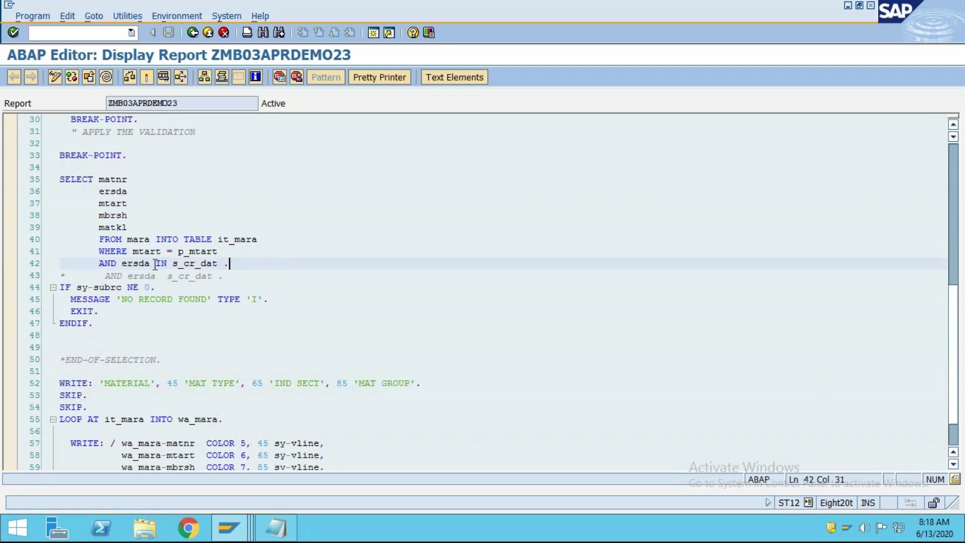
left_click_drag(133, 252, 162, 252)
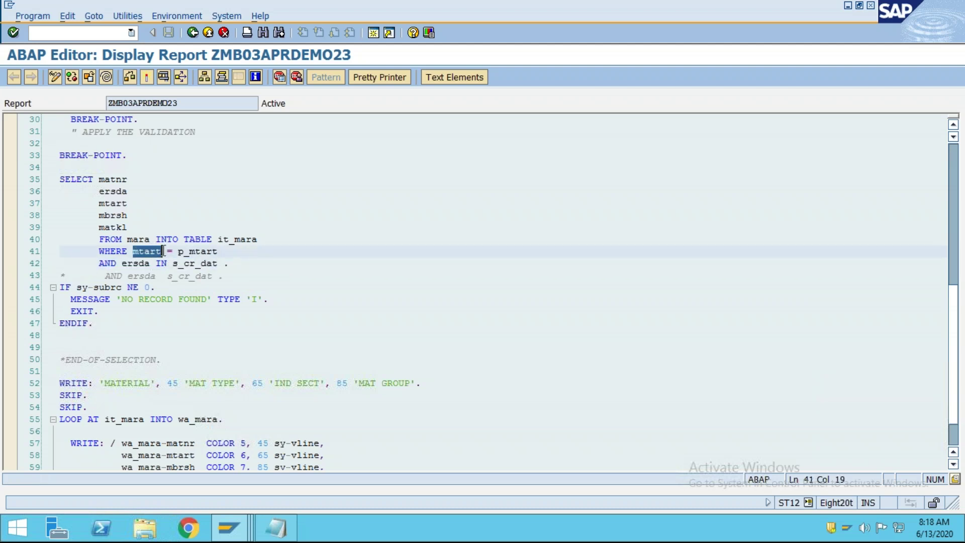
left_click(169, 253)
left_click_drag(230, 263, 60, 176)
left_click_drag(299, 278, 63, 180)
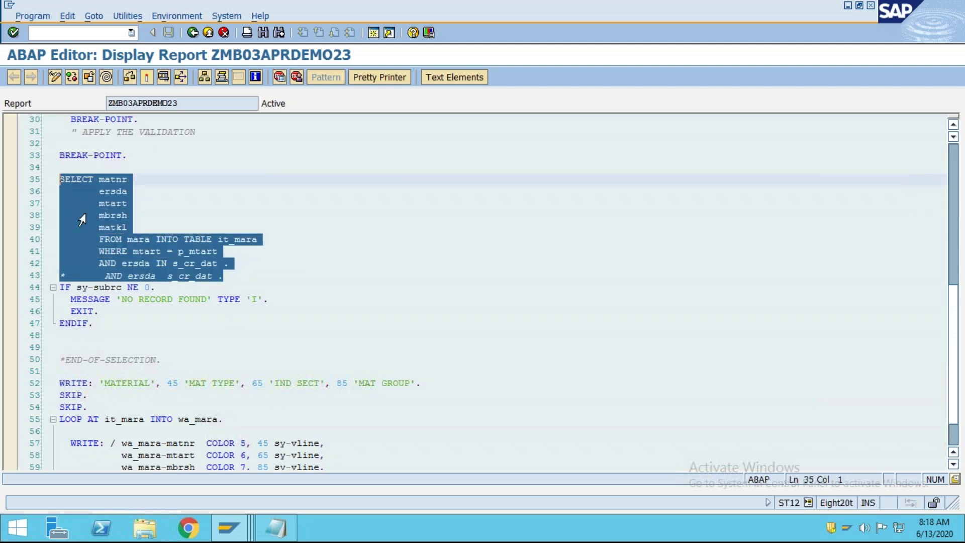
left_click(252, 309)
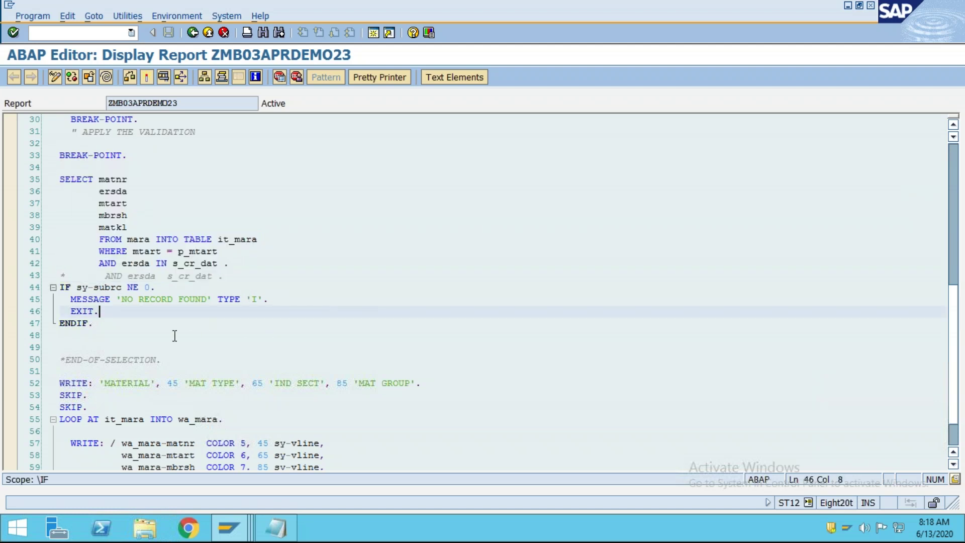
Step: Reread the SELECT block in lines 35 to 43, focusing on the mtart field in its WHERE clause
left_click_drag(244, 282, 60, 180)
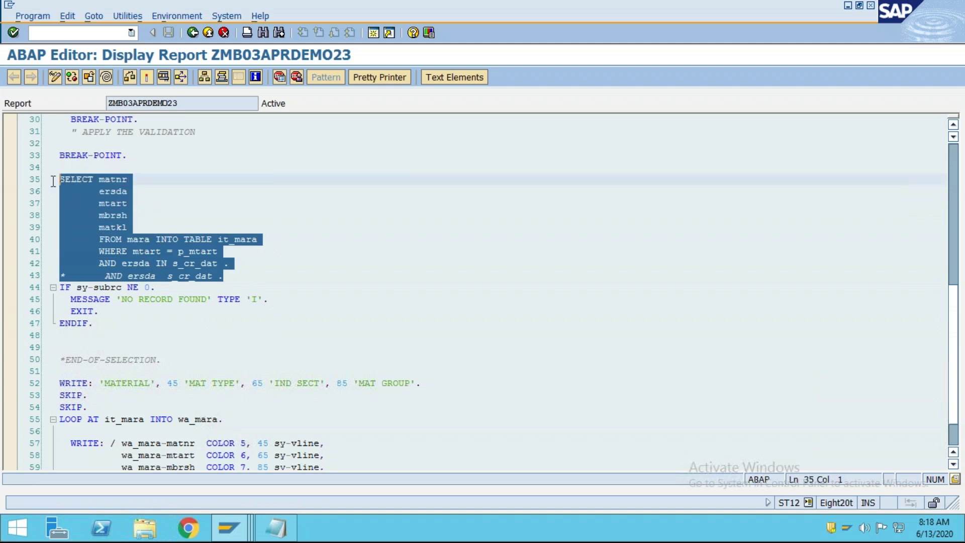
left_click(219, 291)
left_click_drag(238, 279, 61, 176)
left_click(173, 299)
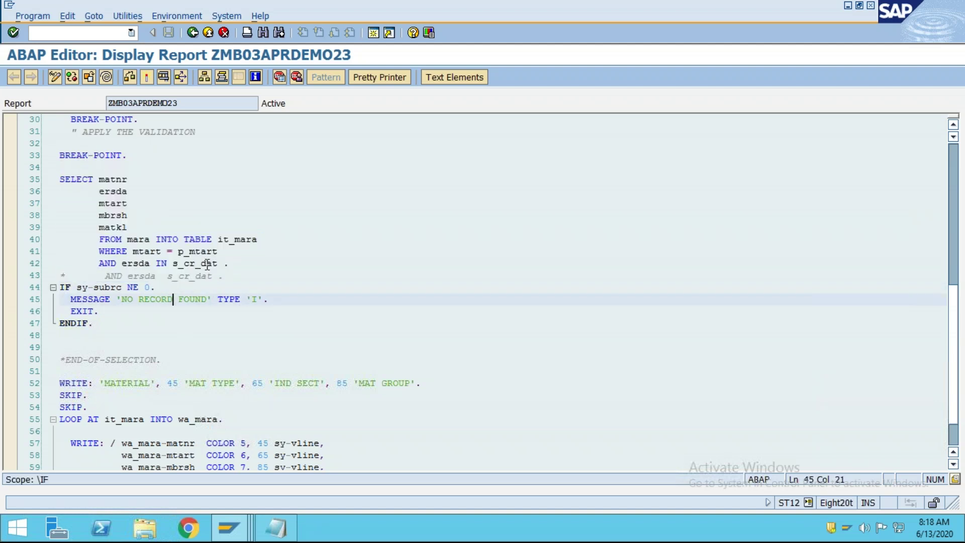
left_click_drag(162, 251, 133, 251)
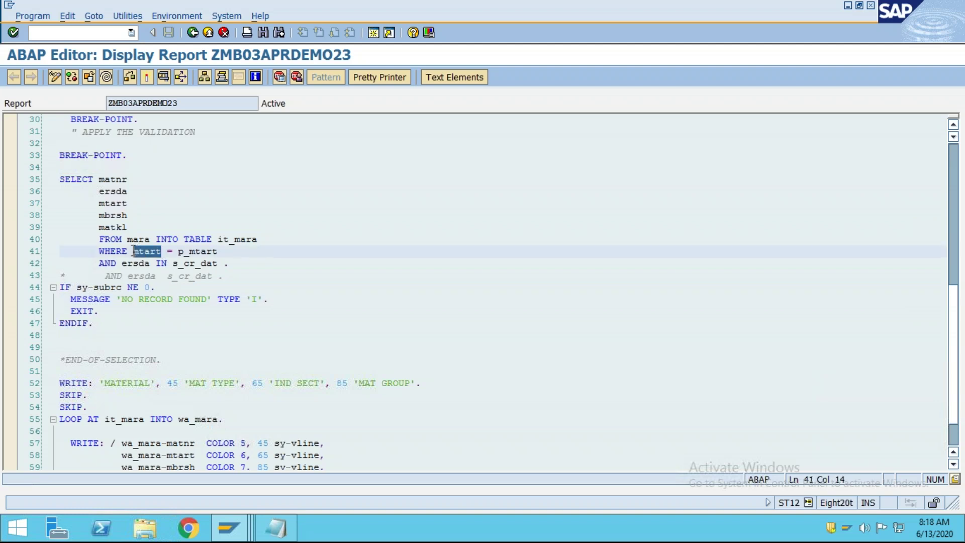
left_click(168, 263)
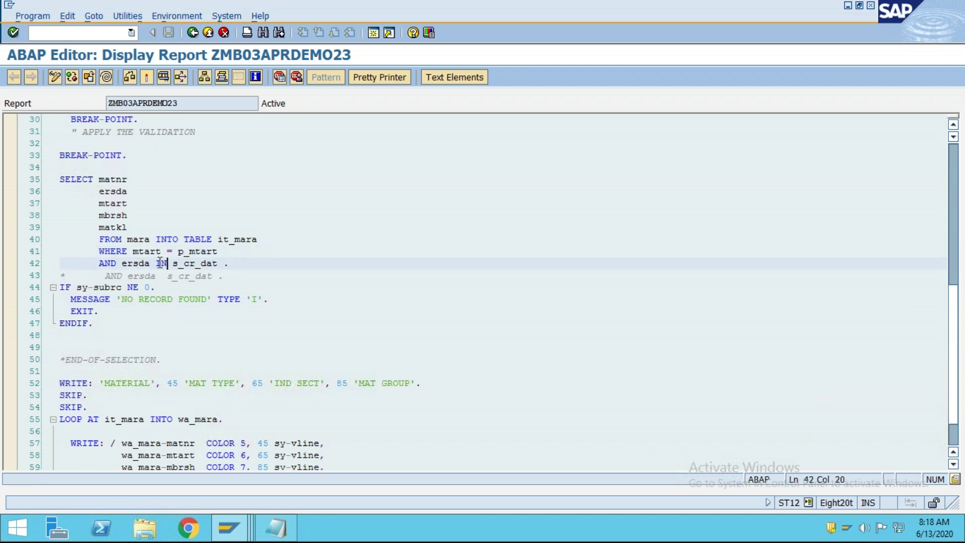
left_click_drag(161, 251, 132, 252)
left_click(146, 264)
left_click(144, 275)
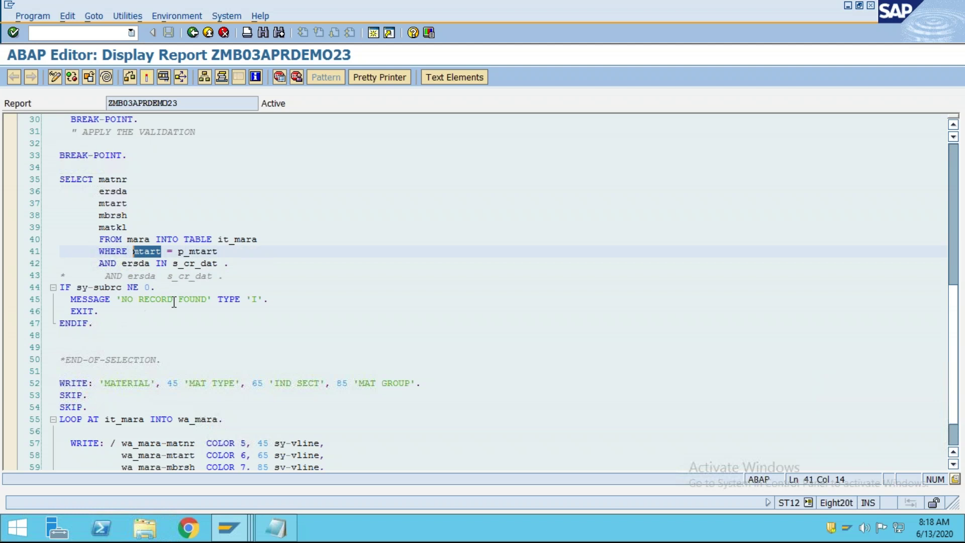
Step: Review the SELECT statement's field list from matnr to matkl, its mara source table and its mtart condition
left_click_drag(245, 262, 54, 180)
left_click(144, 276)
left_click_drag(160, 253, 133, 249)
left_click_drag(127, 179, 106, 227)
mouse_move(99, 179)
left_mouse_down()
mouse_move(137, 229)
mouse_move(96, 178)
left_mouse_up()
left_click(150, 209)
left_click_drag(150, 242, 131, 243)
left_click_drag(227, 269, 52, 181)
left_click(240, 278)
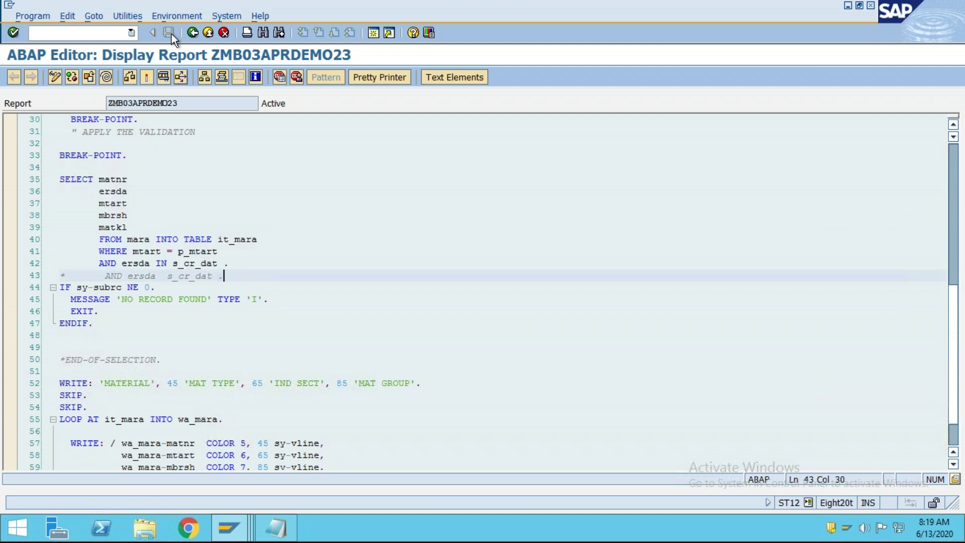
Step: Return to the call list and check the gross times of LOOP AT IT_MARA and System Event SYSTEM-EXIT
left_click(192, 35)
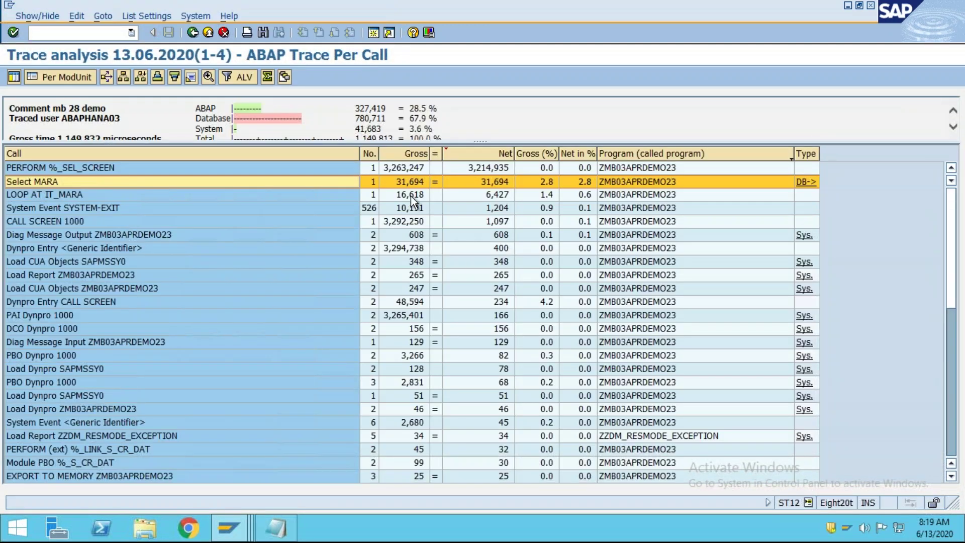
left_click(411, 196)
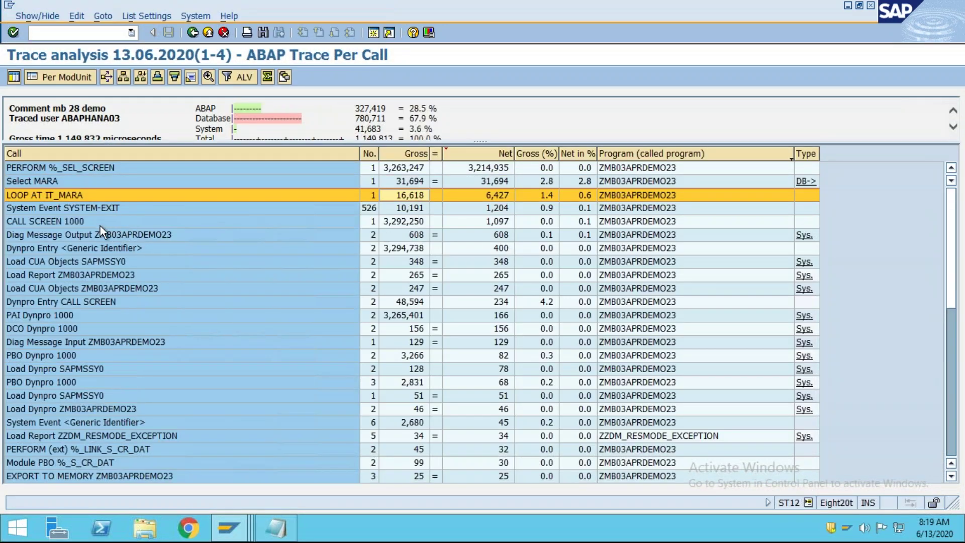
left_click(411, 209)
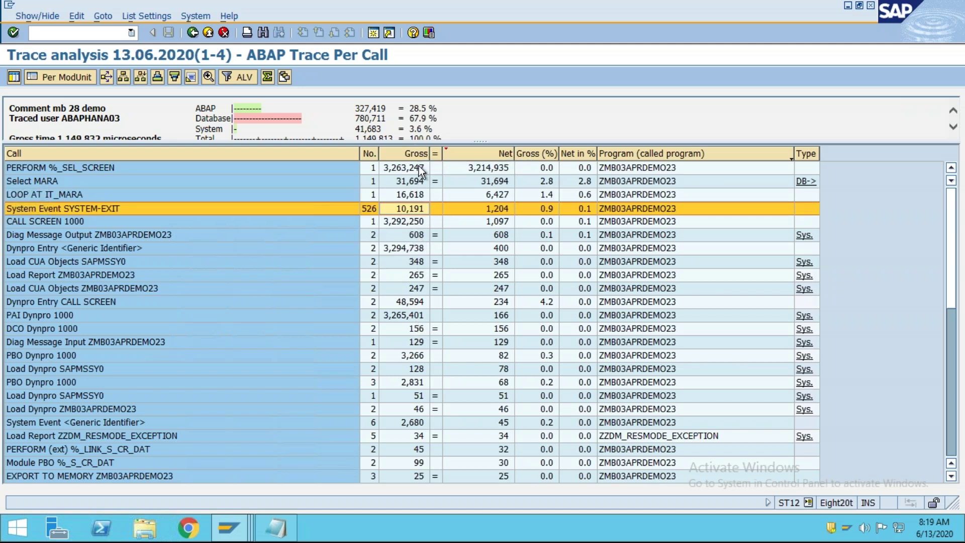
Step: Examine the Net column of the call list, including the rows PERFORM %_SEL_SCREEN and PAI Dynpro 1000
left_click(490, 151)
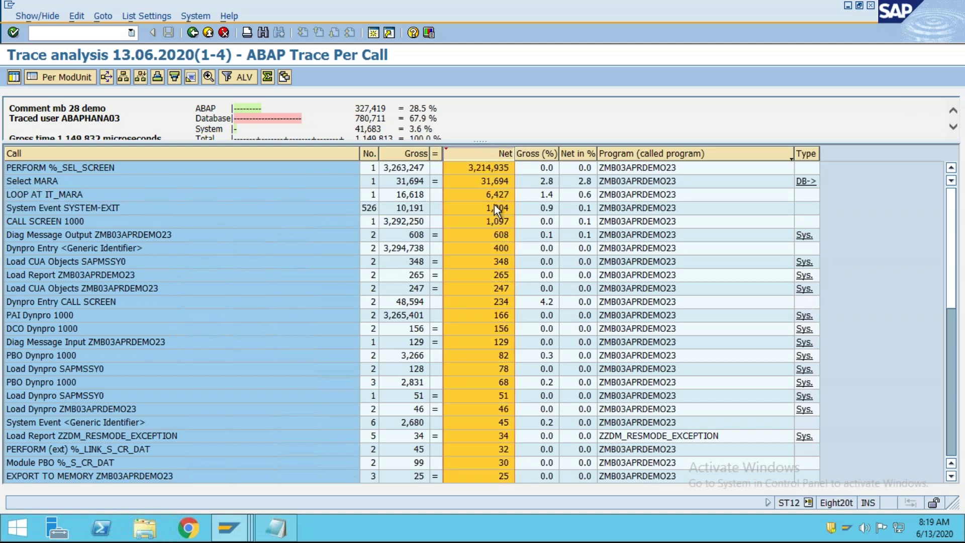
left_click(497, 344)
left_click(487, 167)
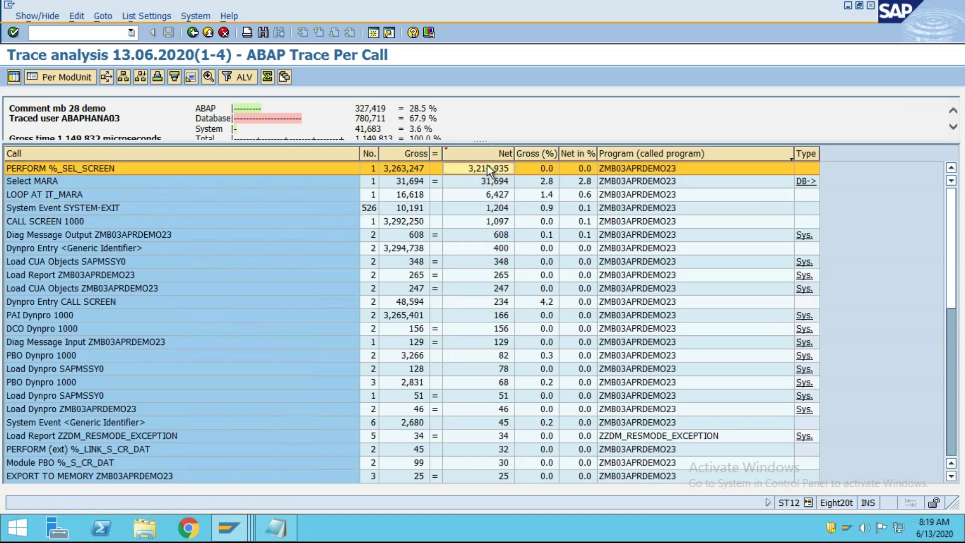
left_click(492, 343)
left_click(78, 330)
left_click(80, 315)
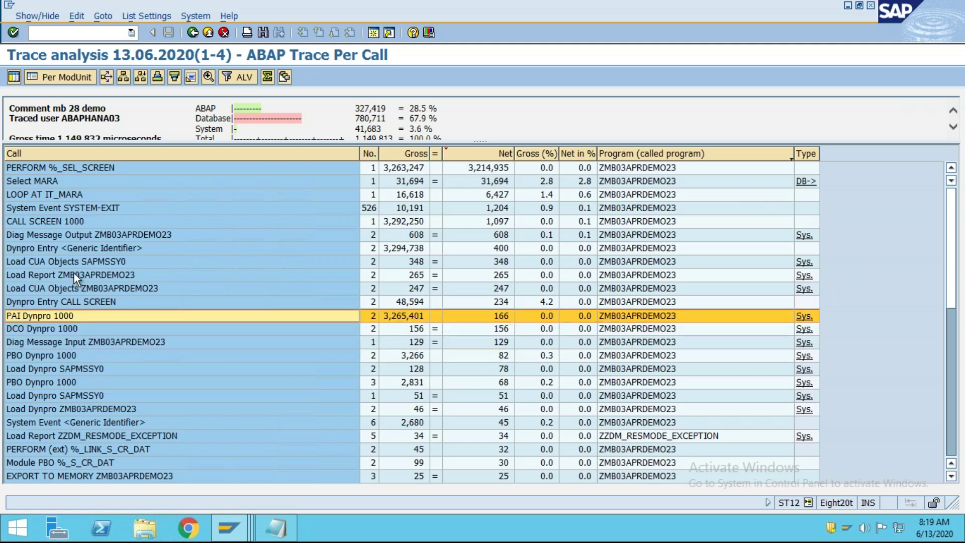
left_click(74, 273)
Step: Look through the custom program's calls down to the last entry, EOD Dynpro SAPMSSY0, and return to the first ones
scroll(677, 351, "down", 10)
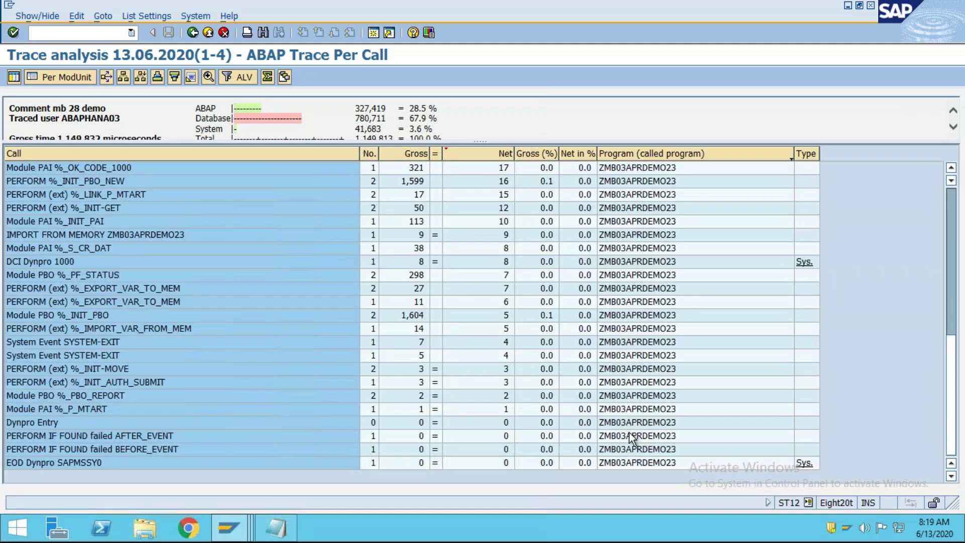
scroll(629, 433, "up", 7)
scroll(619, 426, "down", 4)
scroll(619, 426, "down", 3)
left_click(101, 465)
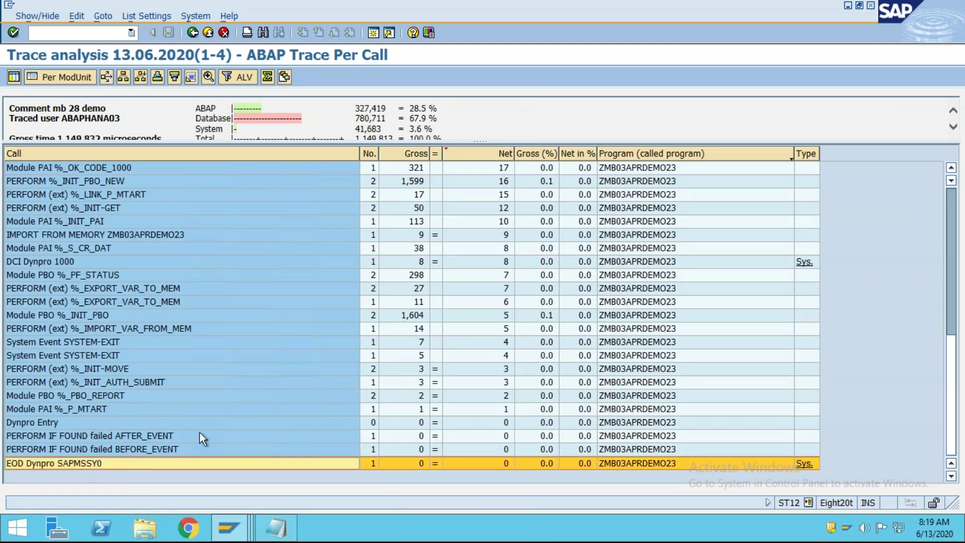
scroll(200, 432, "up", 10)
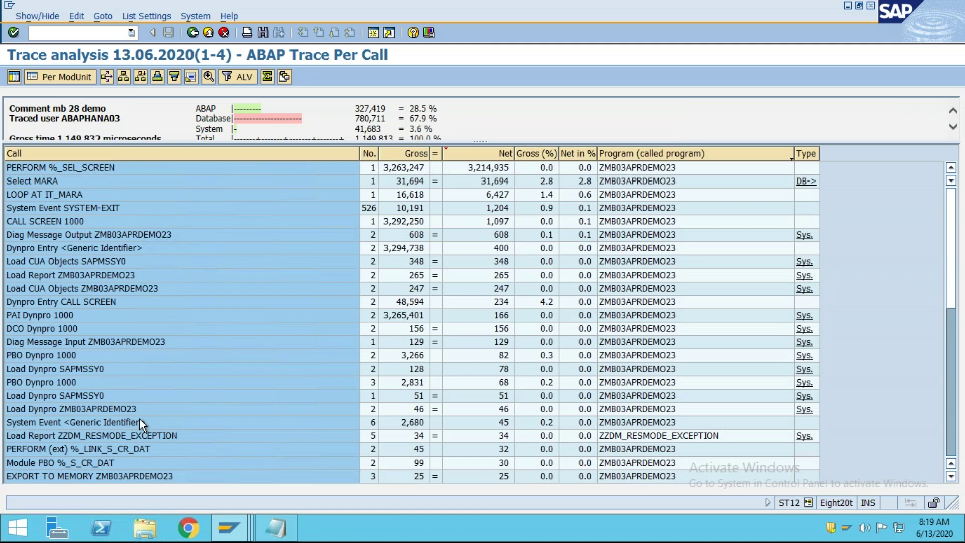
Step: Compare the net times of the calls from Select MARA to Load Report ZMB03APRDEMO23, ending on Select MARA
left_click(501, 184)
left_click(501, 198)
left_click(501, 224)
left_click(502, 251)
left_click(508, 274)
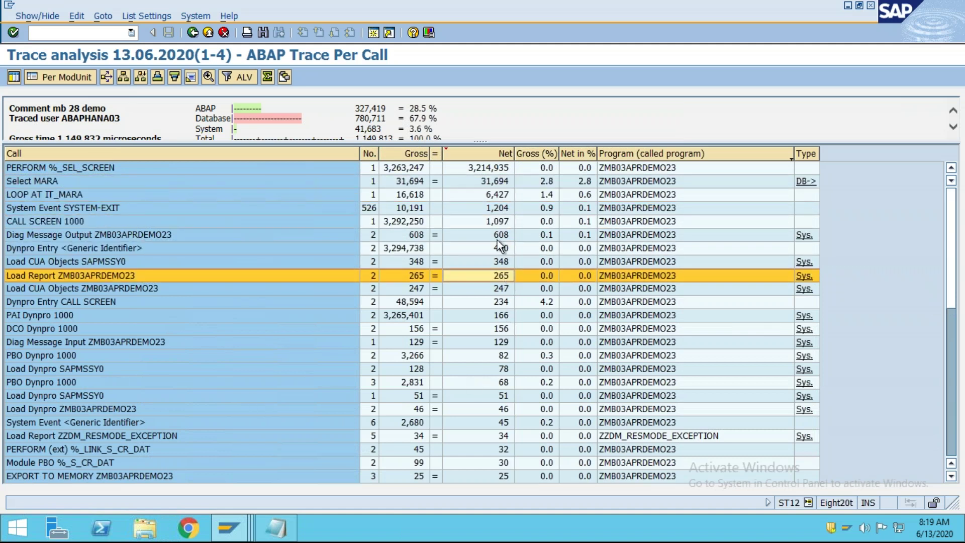
left_click(497, 223)
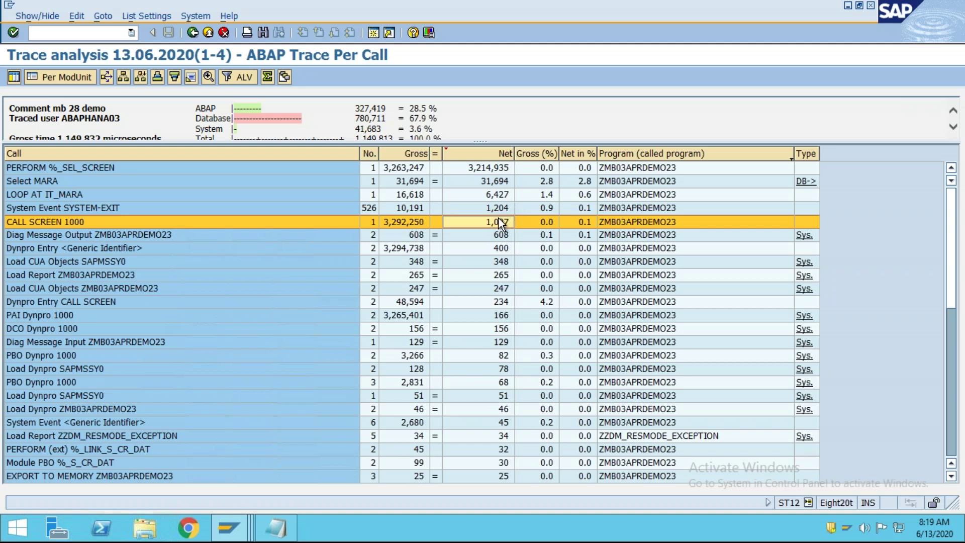
left_click(28, 183)
left_click(28, 223)
left_click(29, 243)
left_click(28, 262)
left_click(25, 184)
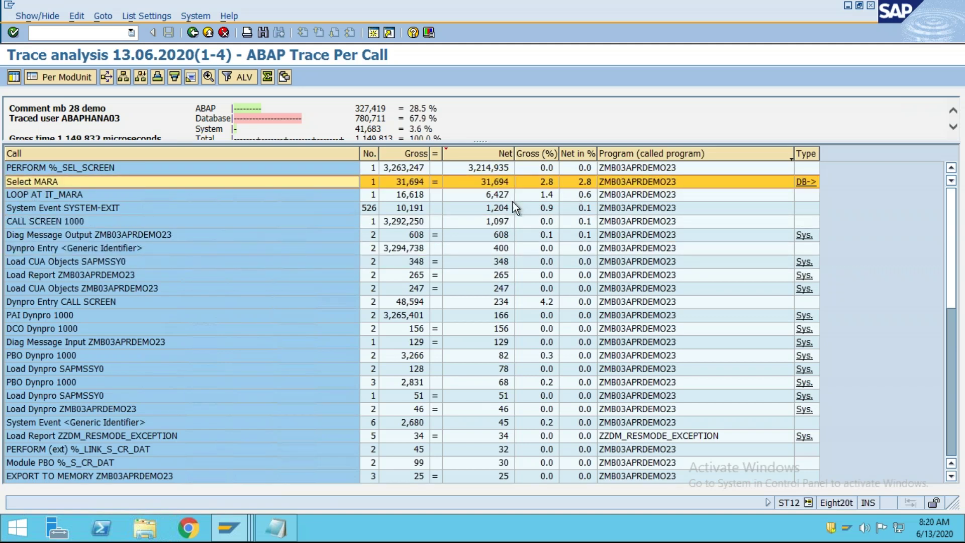
left_click(502, 182)
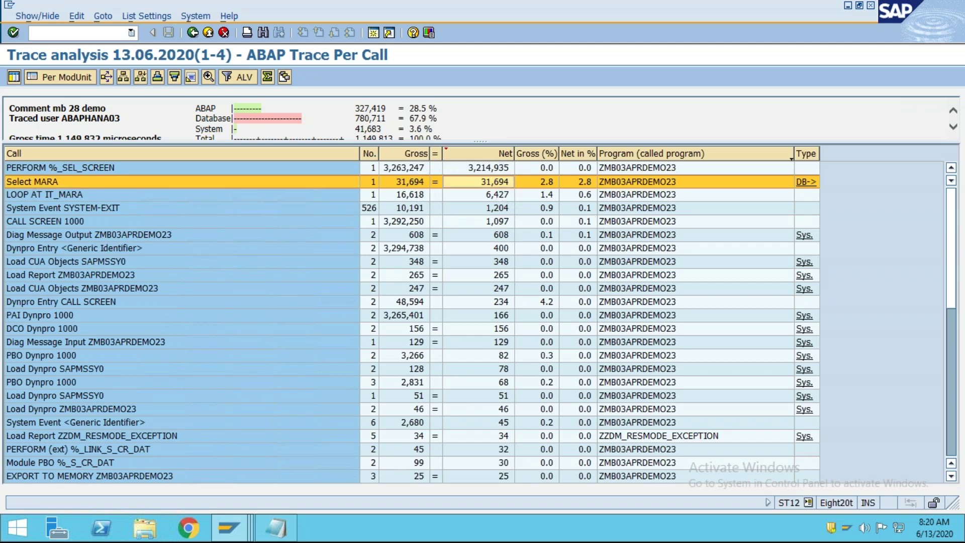
Step: Enlarge the trace summary area and review the Database, ABAP, System and Total time shares
left_click_drag(491, 143, 492, 196)
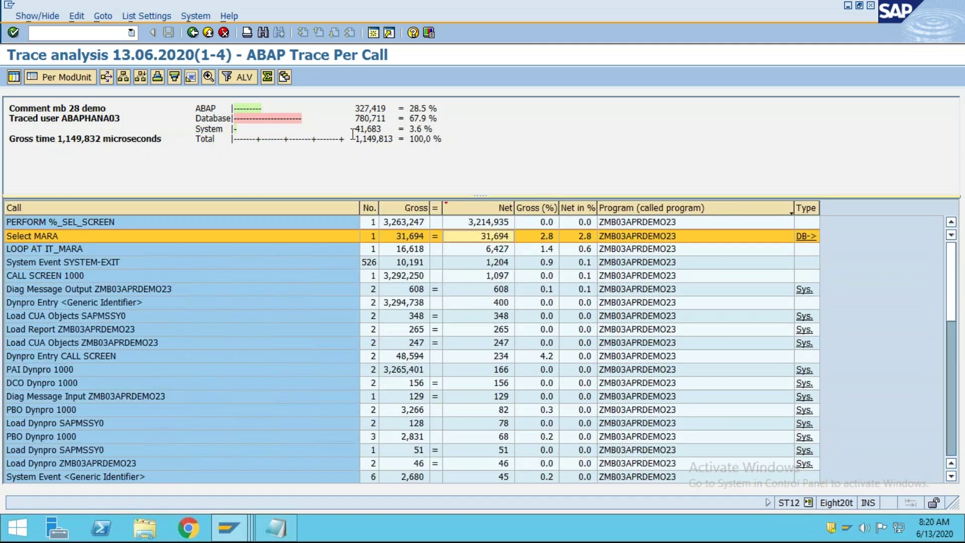
left_click_drag(408, 119, 431, 115)
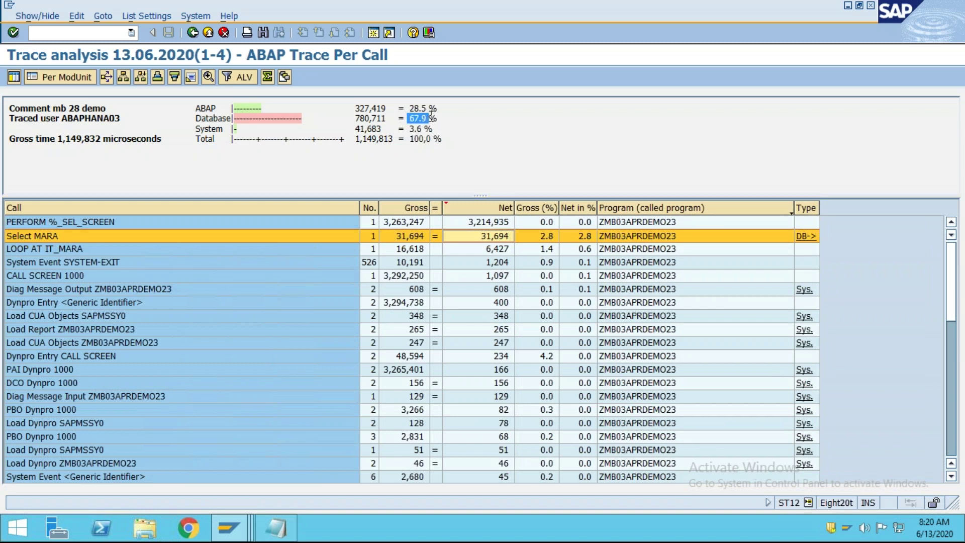
left_click(458, 120)
left_click_drag(440, 108, 409, 111)
left_click(258, 109)
left_click(476, 148)
left_click_drag(402, 140, 453, 142)
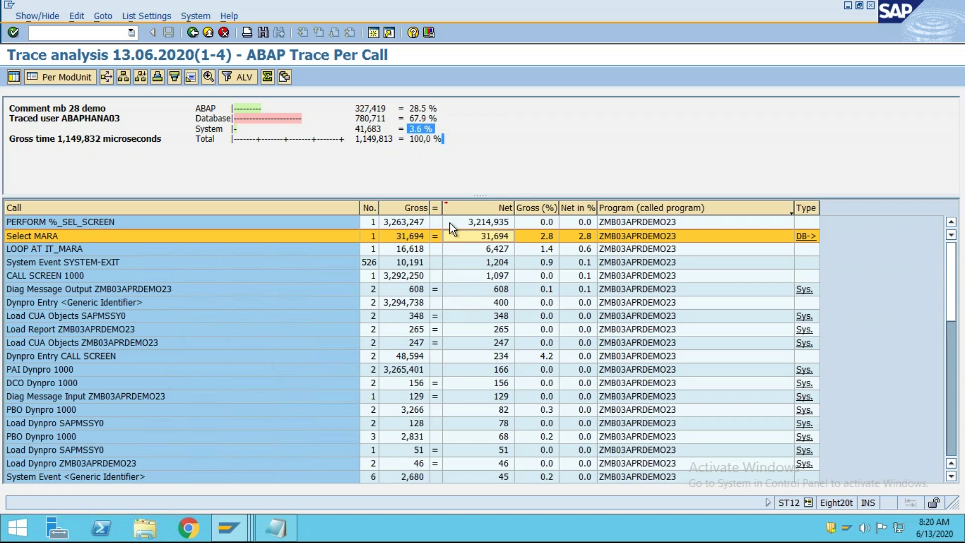
Step: Return to the trace analyses list and open transaction MM02 in a new session
left_click(193, 33)
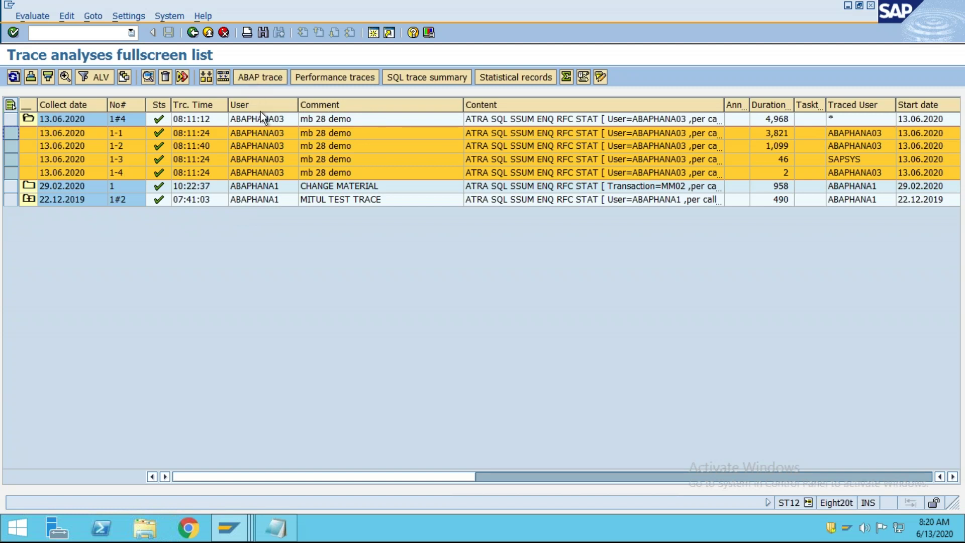
left_click(74, 35)
type("/omm02")
key("Return")
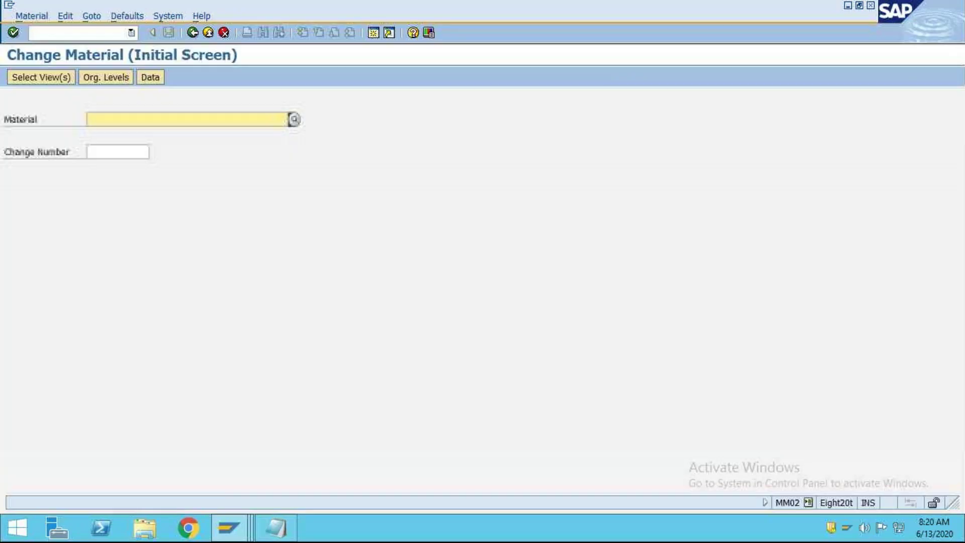
Step: Enter material ZFAIZA_MAT502 for changing and open its Basic Data 1 and Basic Data 2 views
left_click(122, 120)
key("Escape")
type("ZFAIZA_MAT502")
key("Return")
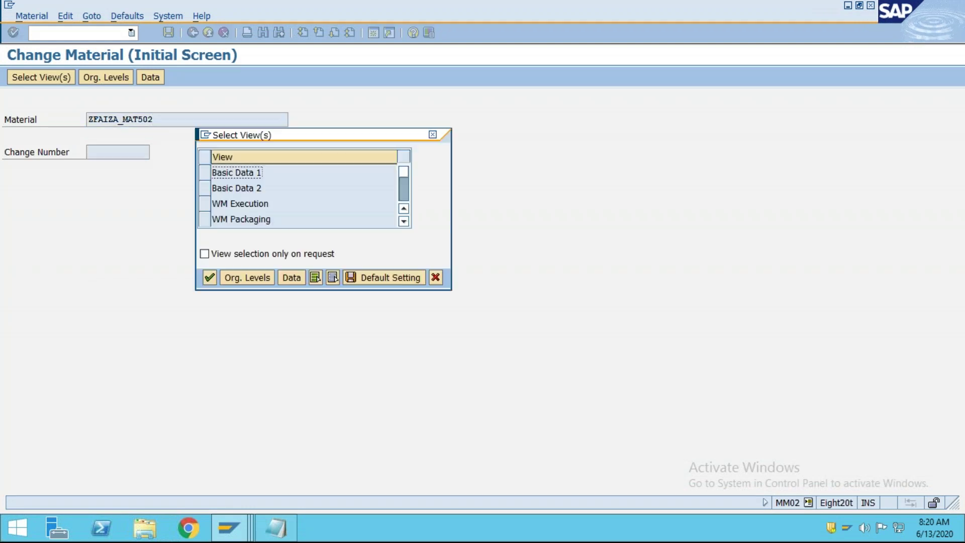
left_click(206, 173)
left_click(206, 189)
left_click(210, 277)
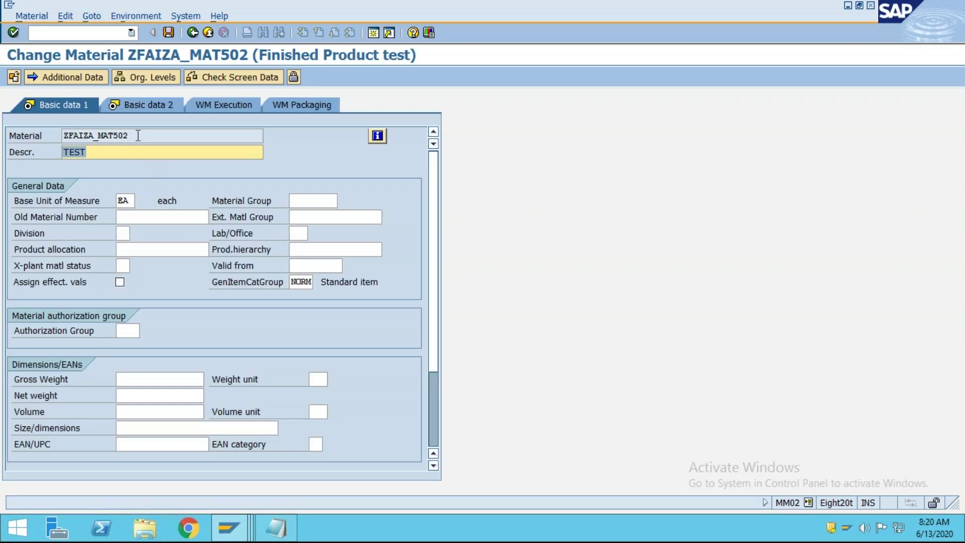
Step: Leave the material, reopen it with only the Basic Data 1 view and save it unedited
left_click(192, 32)
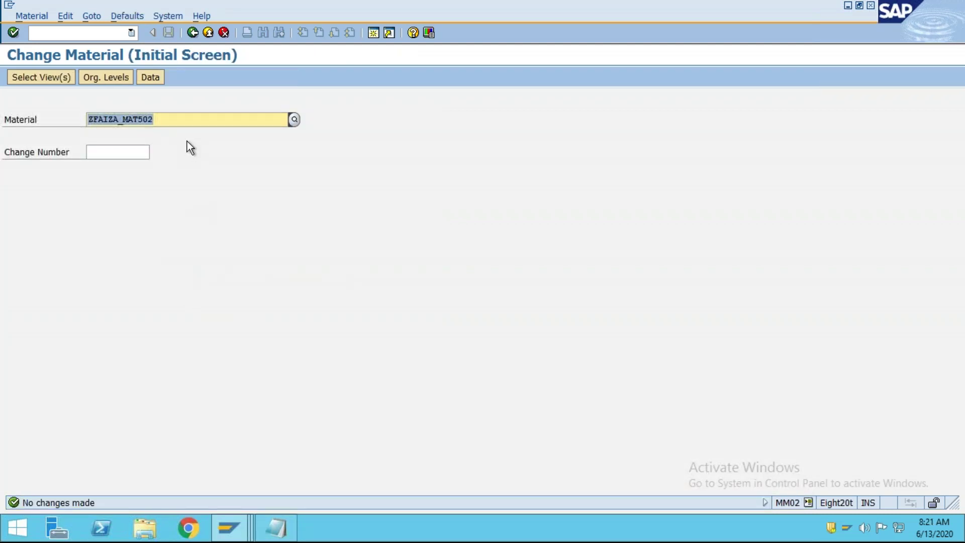
key("Return")
left_click(204, 172)
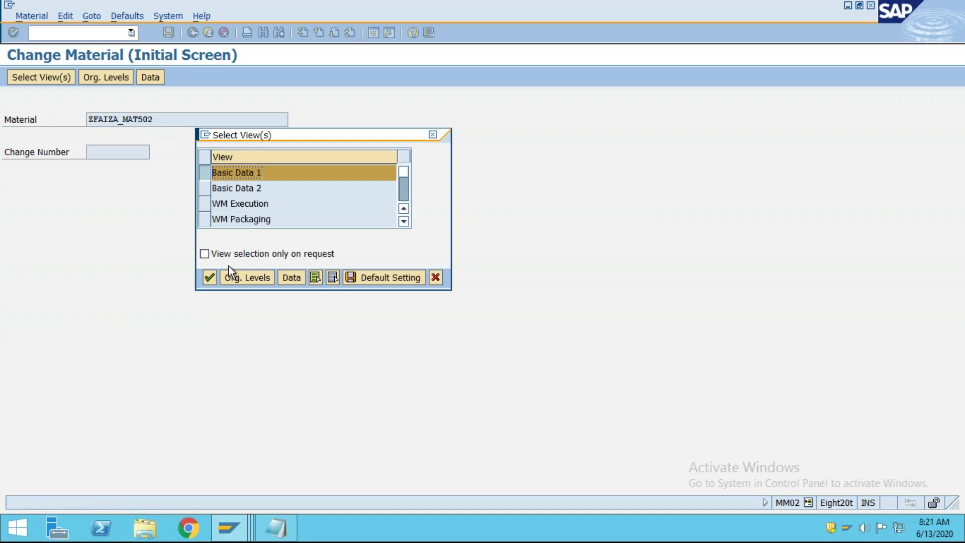
left_click(213, 281)
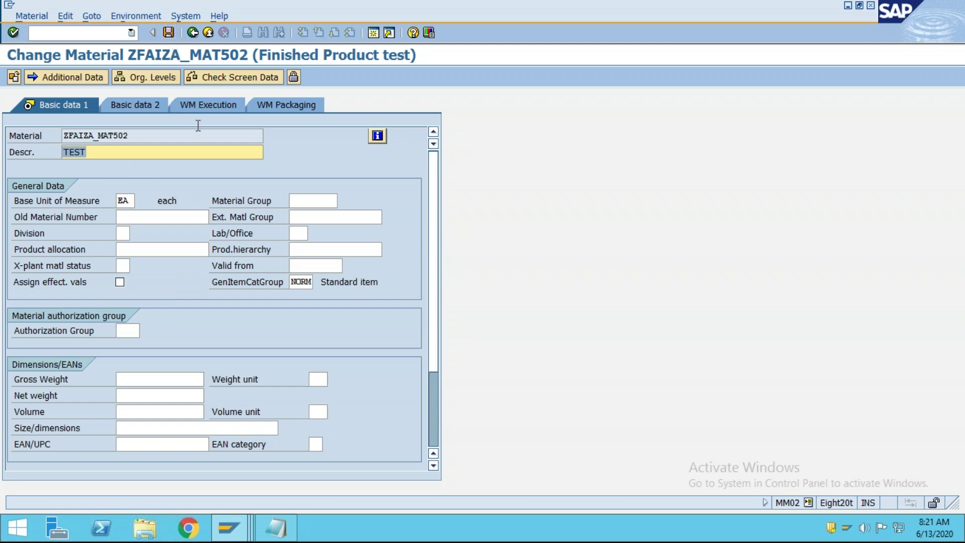
left_click(168, 33)
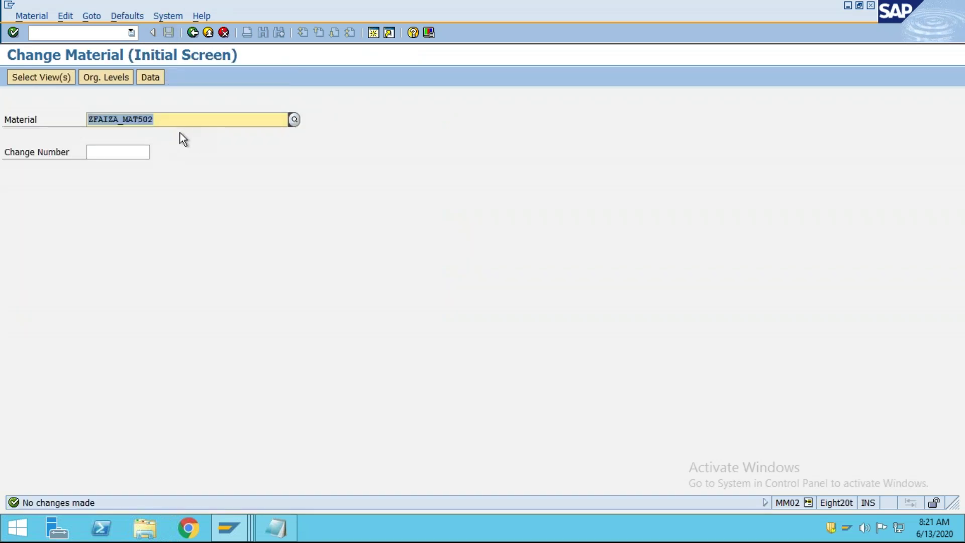
left_click_drag(167, 121, 52, 118)
left_click(169, 122)
left_click_drag(168, 123, 59, 139)
left_click_drag(162, 121, 85, 106)
left_click_drag(162, 121, 68, 119)
key("alt+Tab")
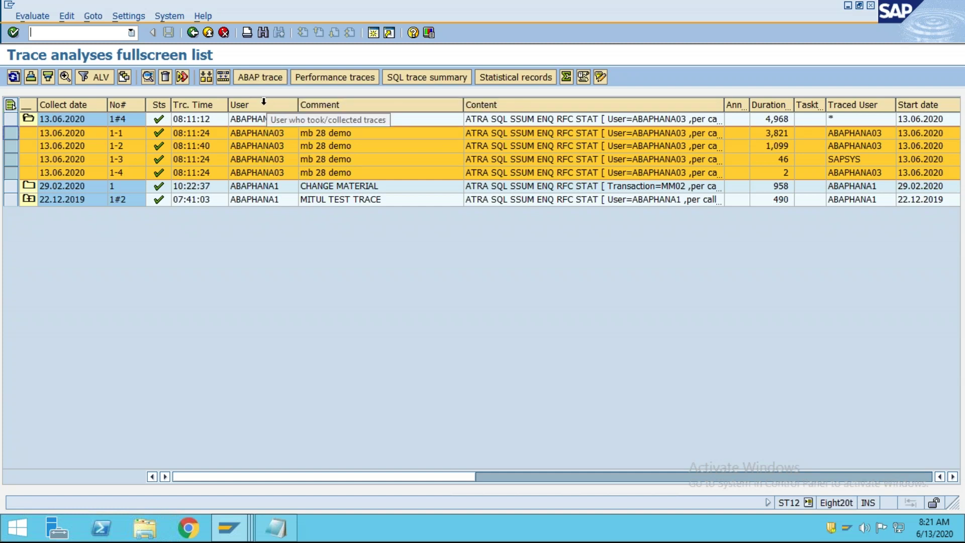
key("alt+Tab")
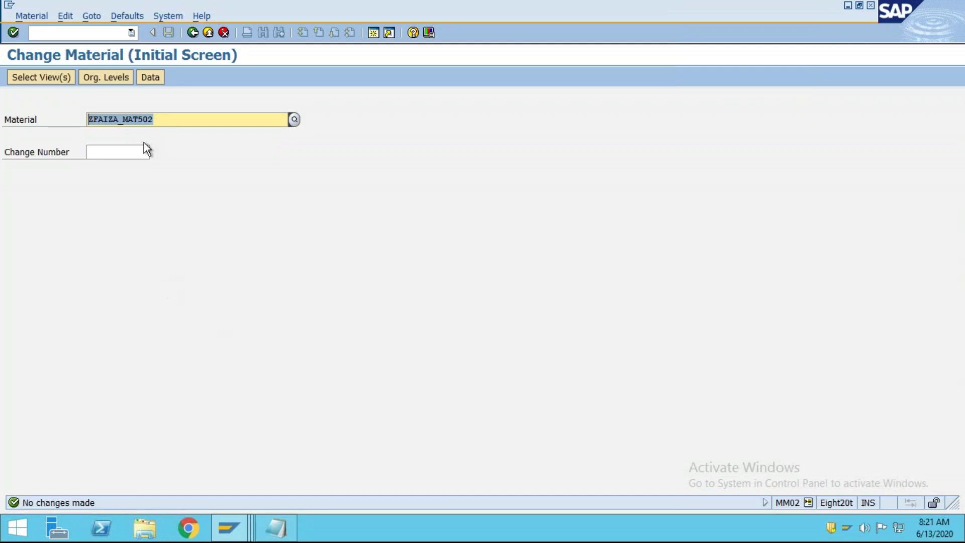
Step: Open the Basic Data 1 and Basic Data 2 views of material ZFAIZA_MAT502 again
key("Return")
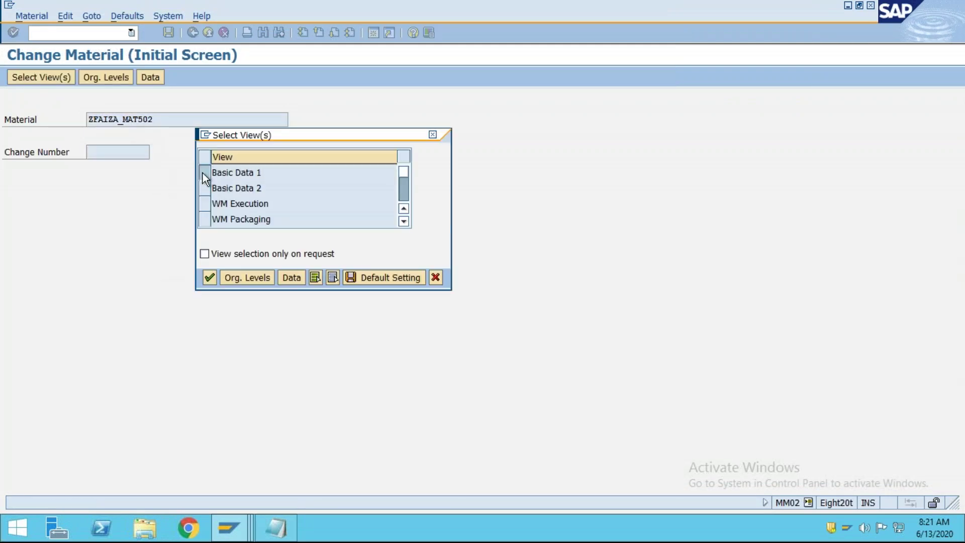
left_click(203, 173)
left_click(206, 188)
left_click(207, 274)
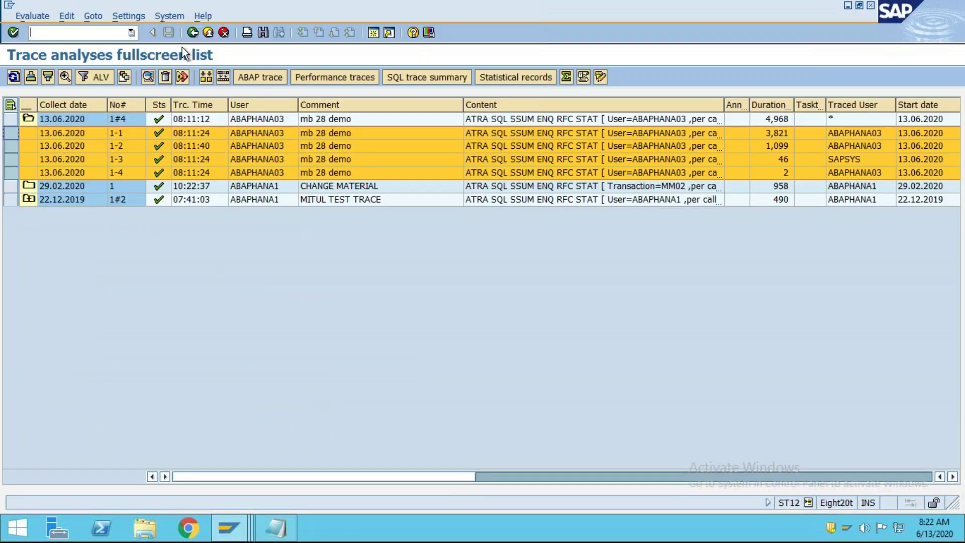
Step: Go back to the ST12 Single transaction analysis screen and try to start the user trace, cancelling at the own-user notice
left_click(192, 32)
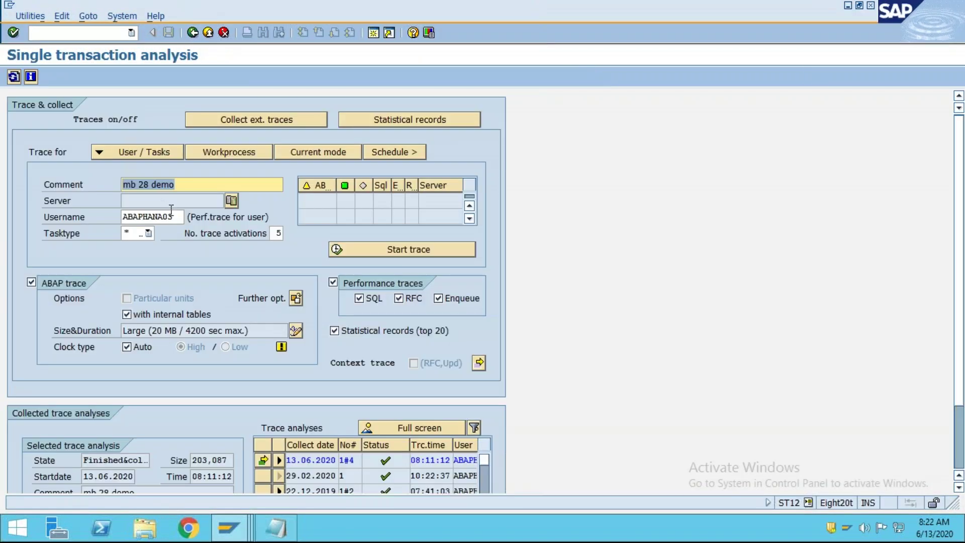
key("Tab")
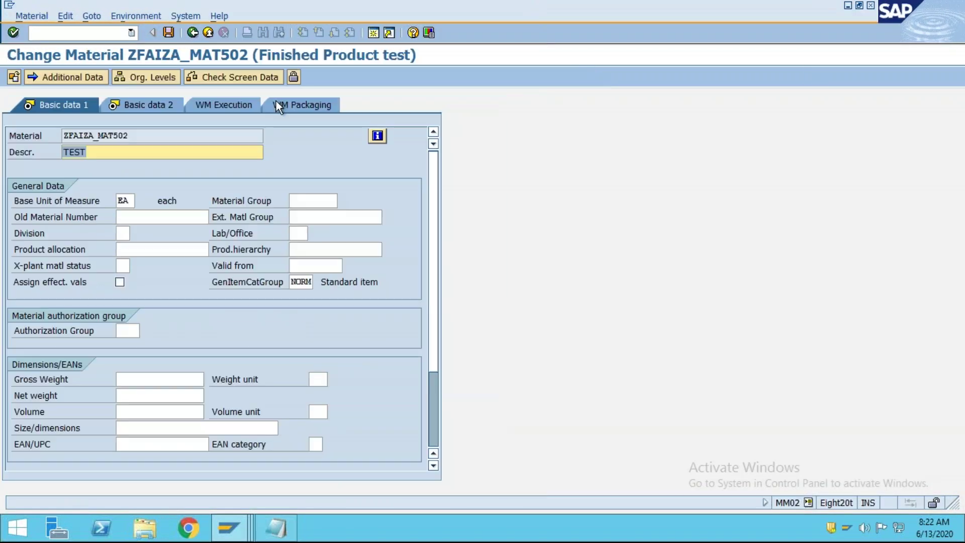
key("alt+Tab")
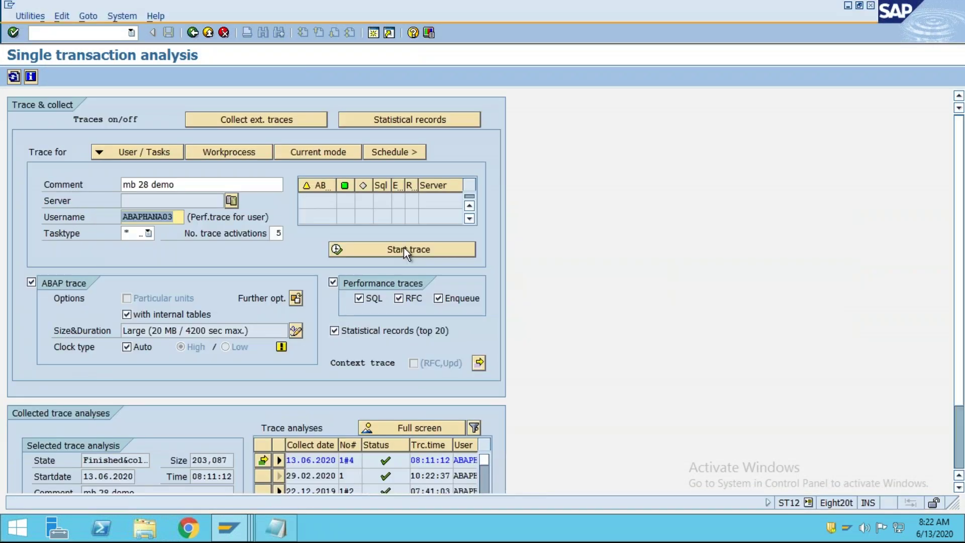
left_click(406, 250)
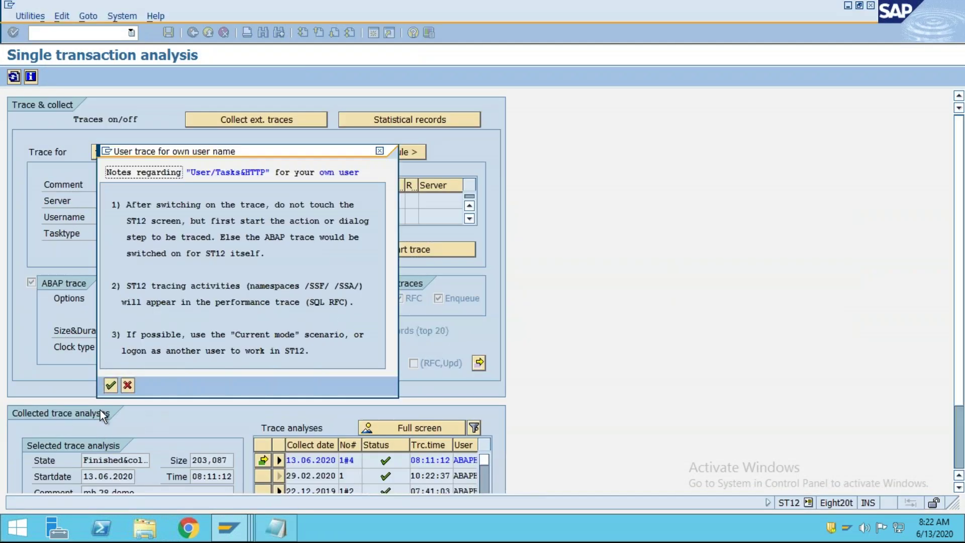
left_click(127, 385)
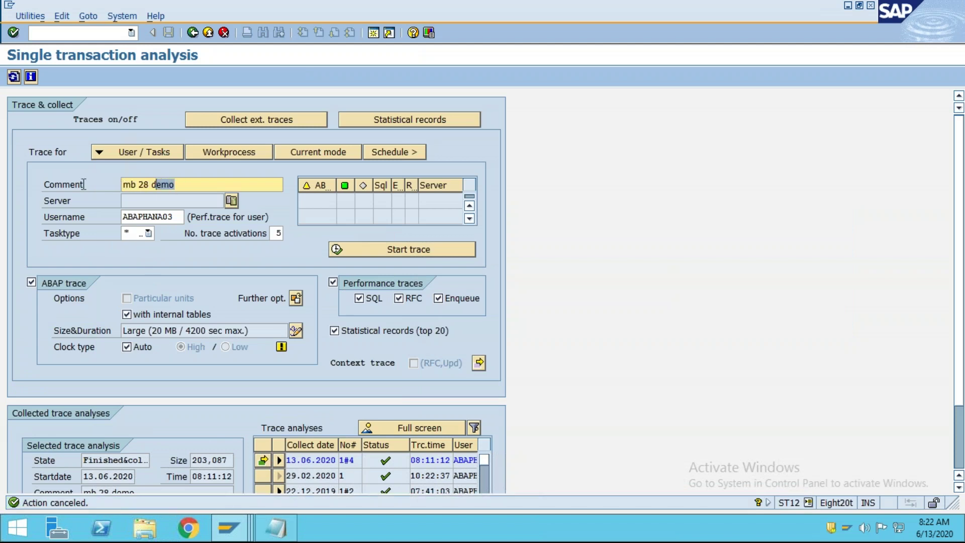
Step: Replace the trace comment with MM02 CUSTOM ENHANCEMENT
key("Caps_Lock")
type("MM")
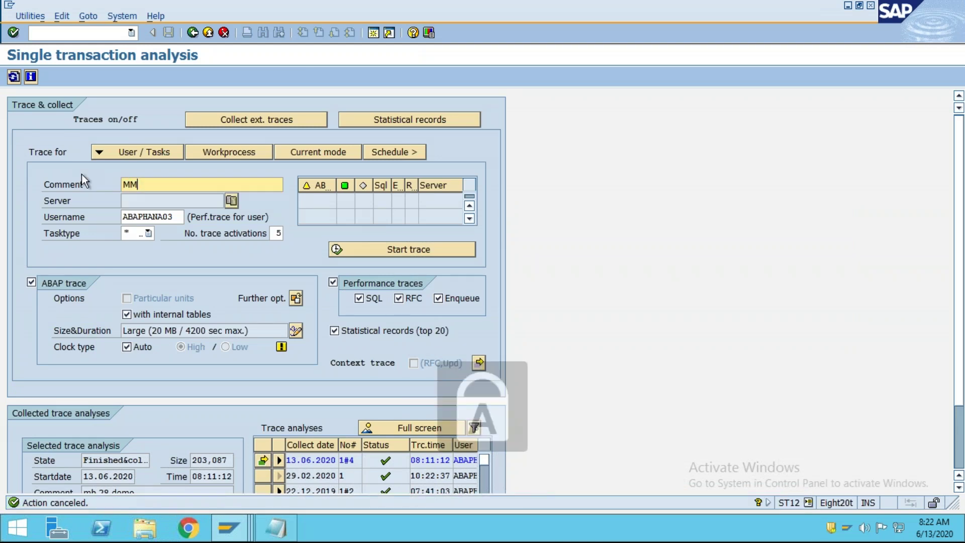
type("02 CUST")
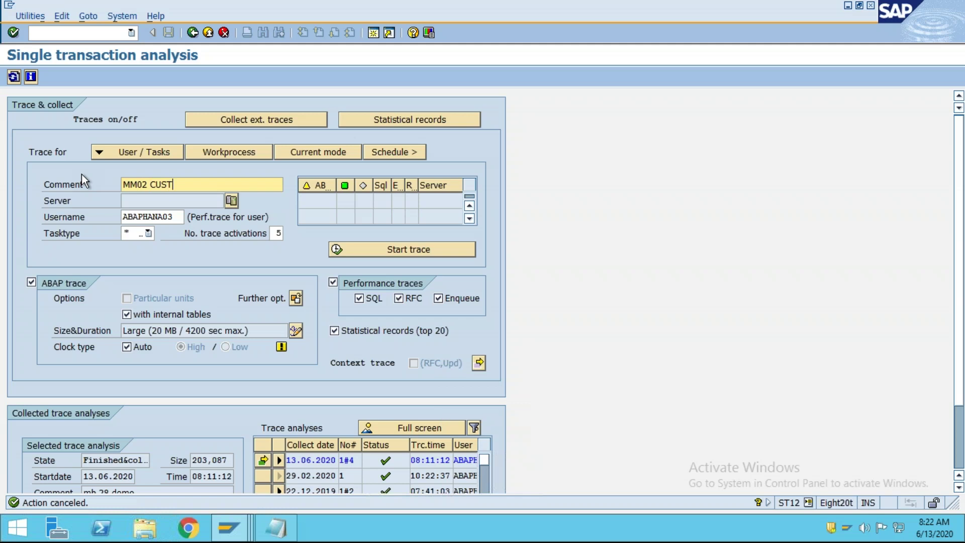
type("OM ENHANCEMENT")
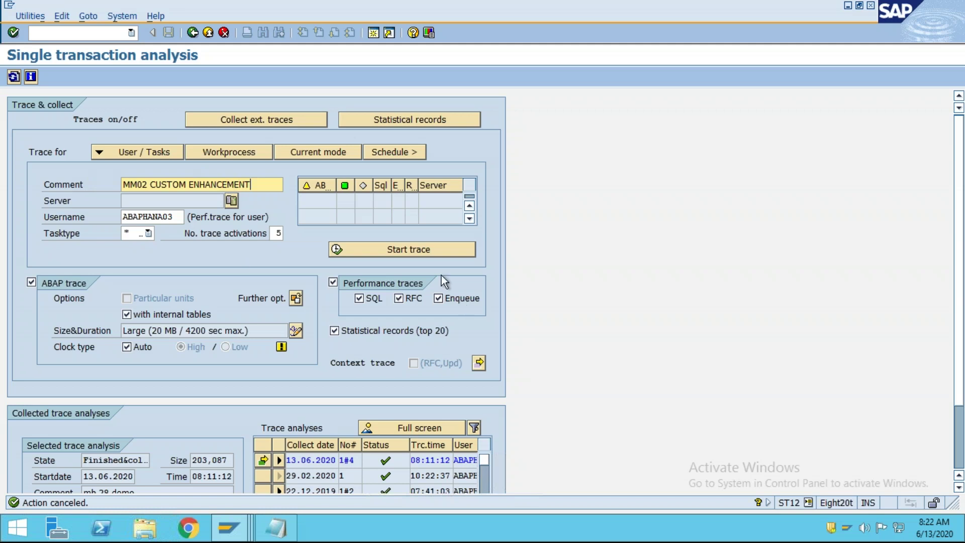
Step: Start the user trace, accept the own-user notice and switch to the Change Material session for ZFAIZA_MAT502
left_click(393, 248)
left_click(111, 385)
left_click(245, 536)
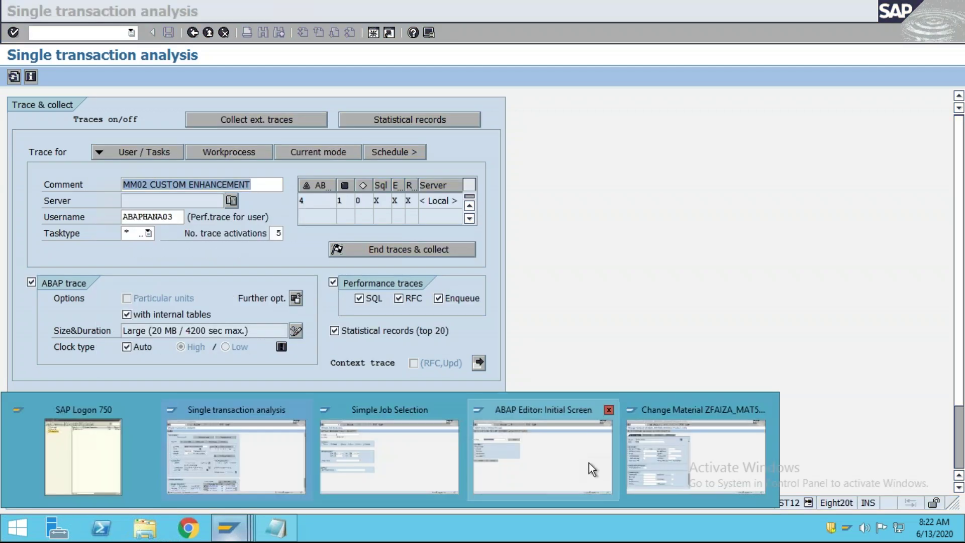
left_click(642, 453)
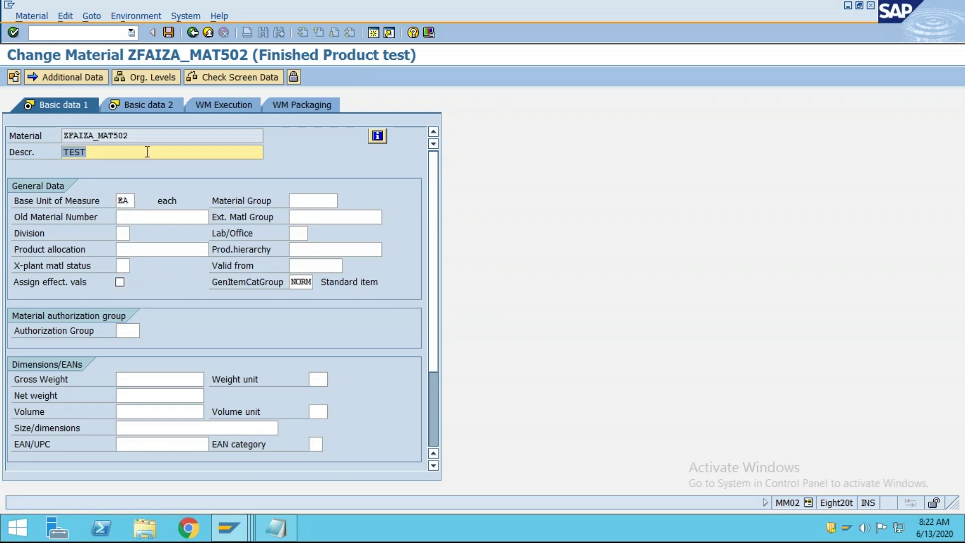
Step: Change the material description to TEST CUSTOME ENAHACEMENT and save the material
left_click(99, 154)
key("BackSpace")
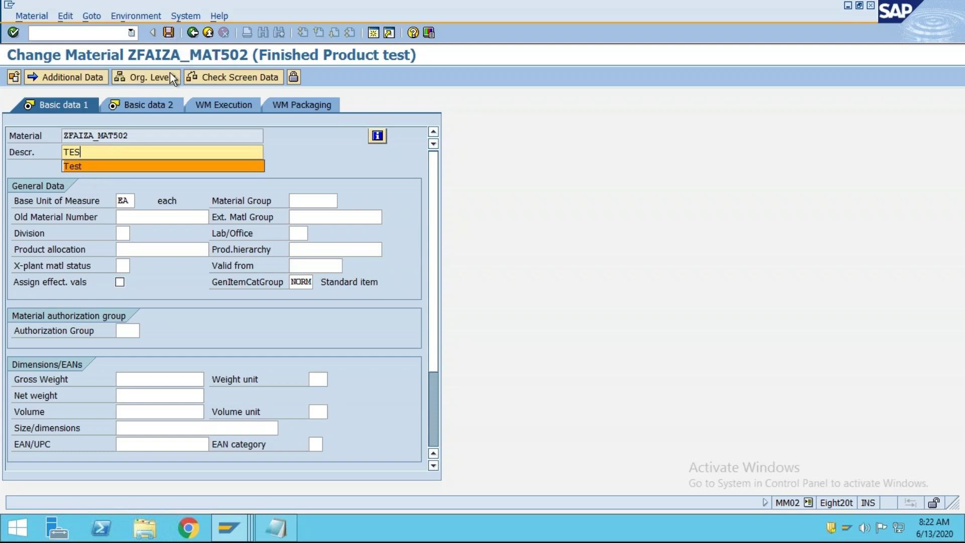
type("T ")
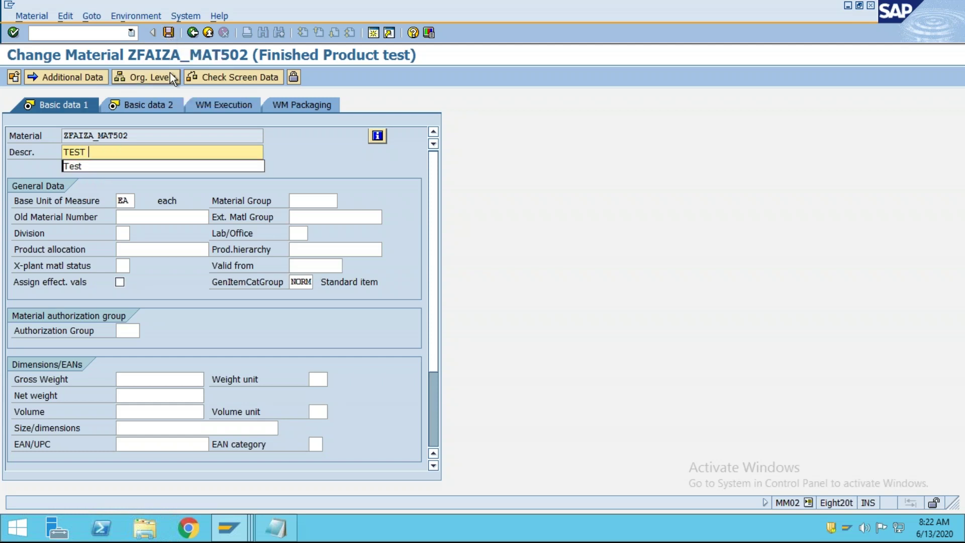
type("CUSTOME EH")
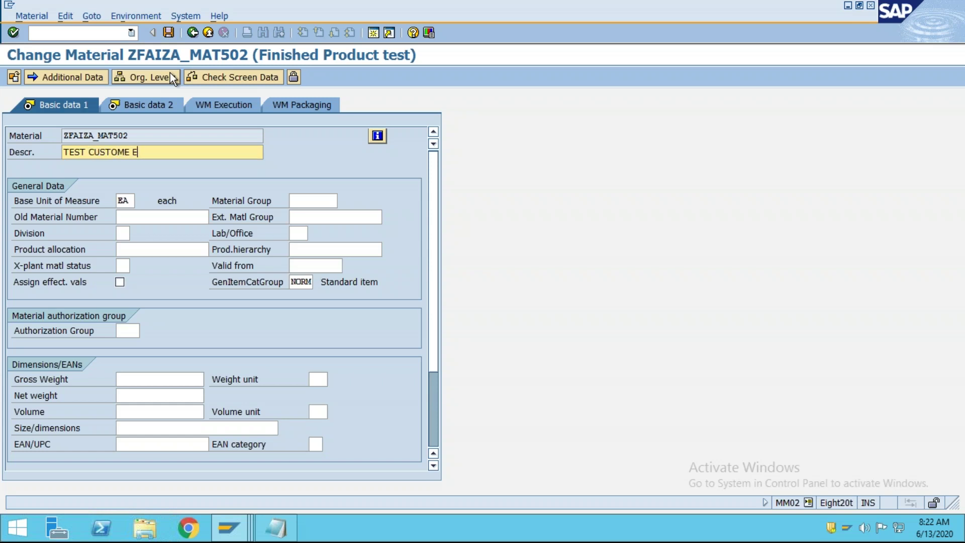
key("BackSpace")
type("NAHACEMENT")
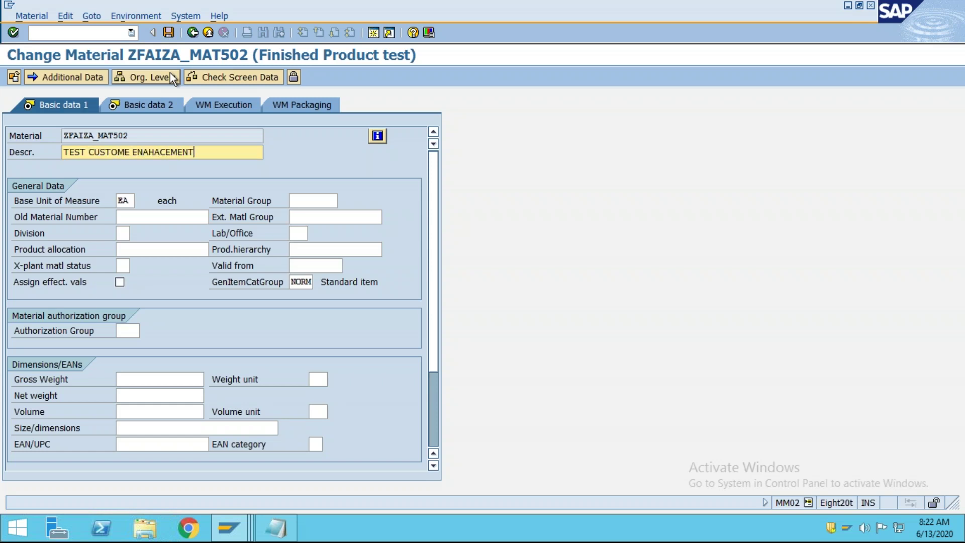
left_click(169, 32)
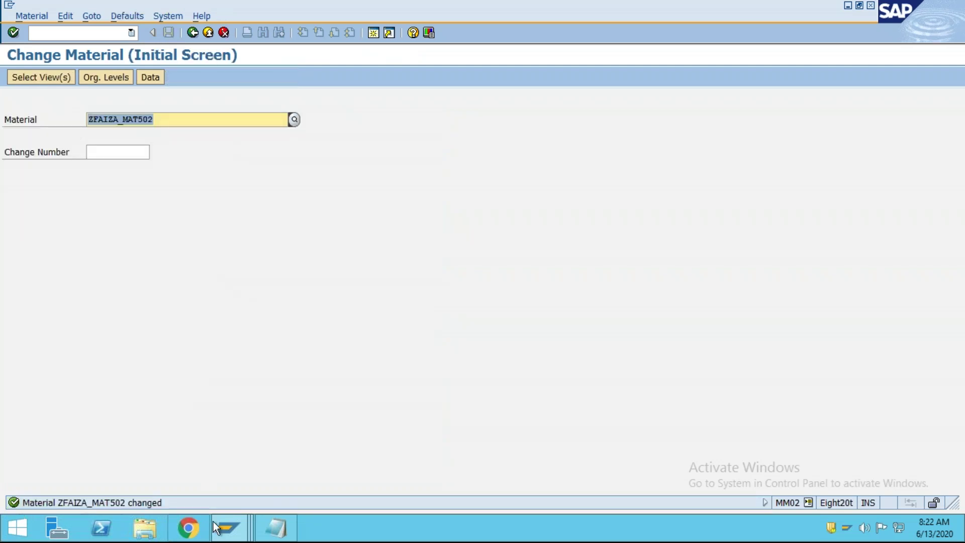
Step: Switch to the ST12 session, end the running trace and collect all the listed MM02 CUSTOM ENHANCEMENT traces
mouse_move(228, 528)
left_click(248, 479)
left_click(425, 248)
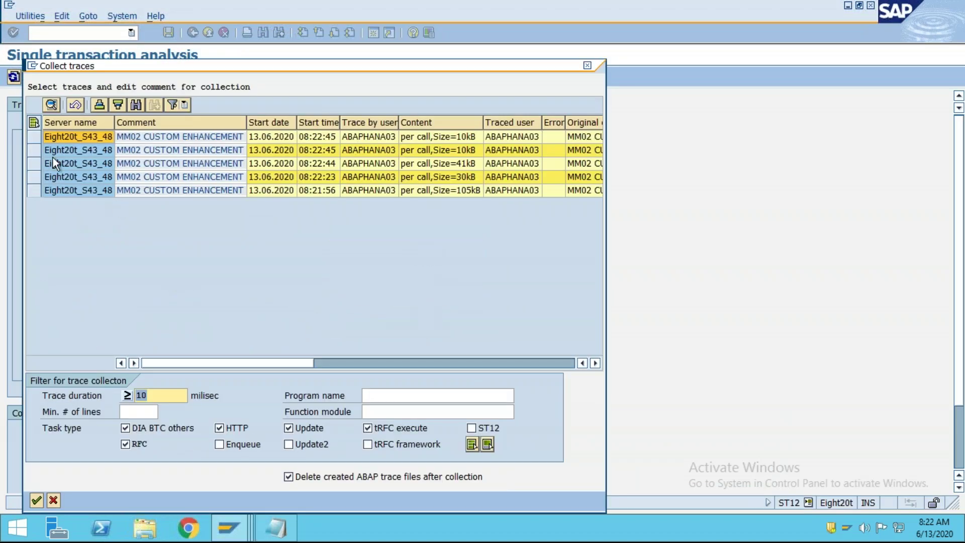
left_click_drag(39, 135, 45, 206)
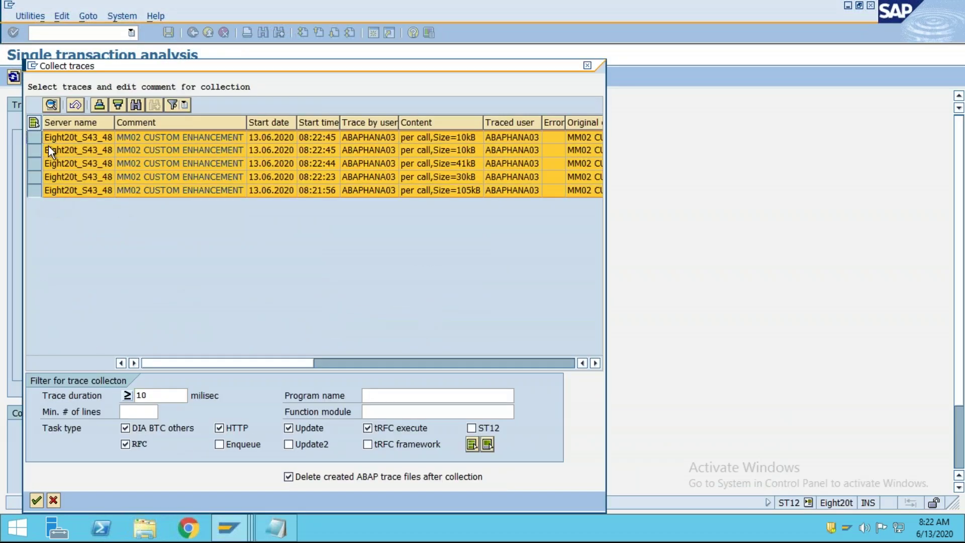
left_click(34, 122)
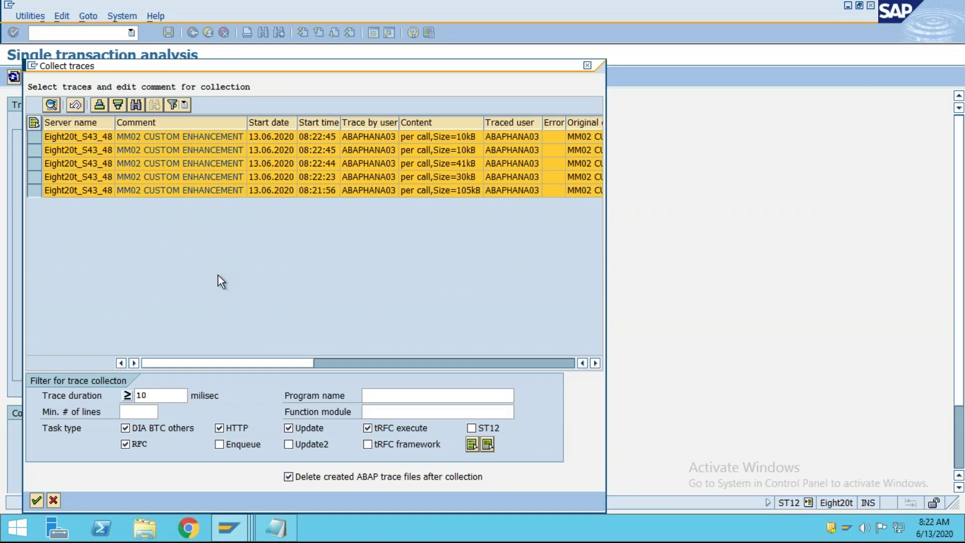
left_click(38, 503)
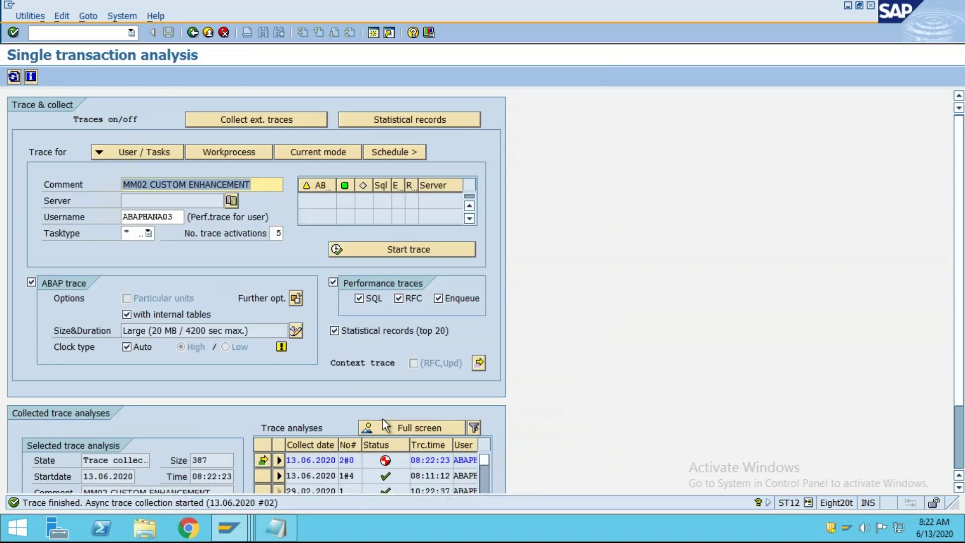
Step: Show the trace analyses as a full-screen list, refresh it, and expand and select the MM02 CUSTOM ENHANCEMENT entries
left_click(412, 432)
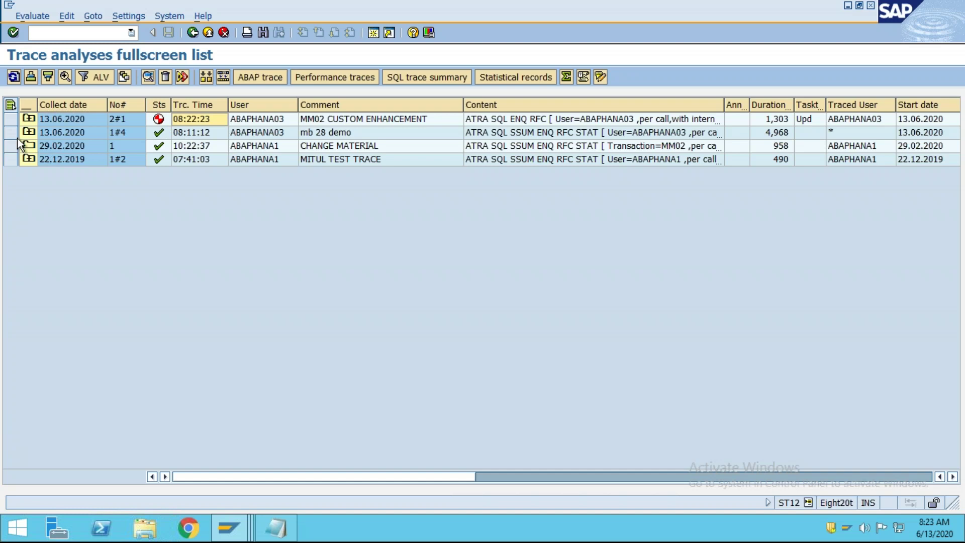
left_click(26, 120)
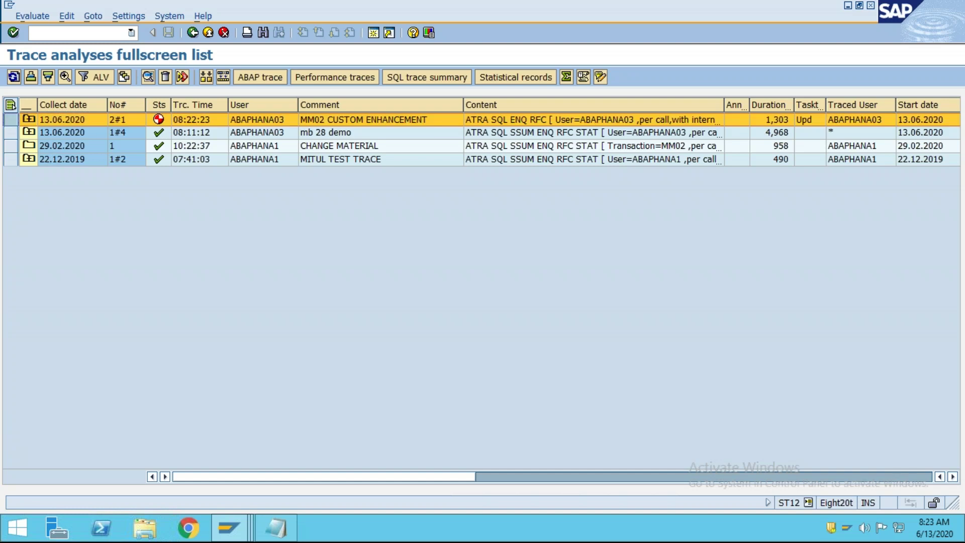
left_click(14, 77)
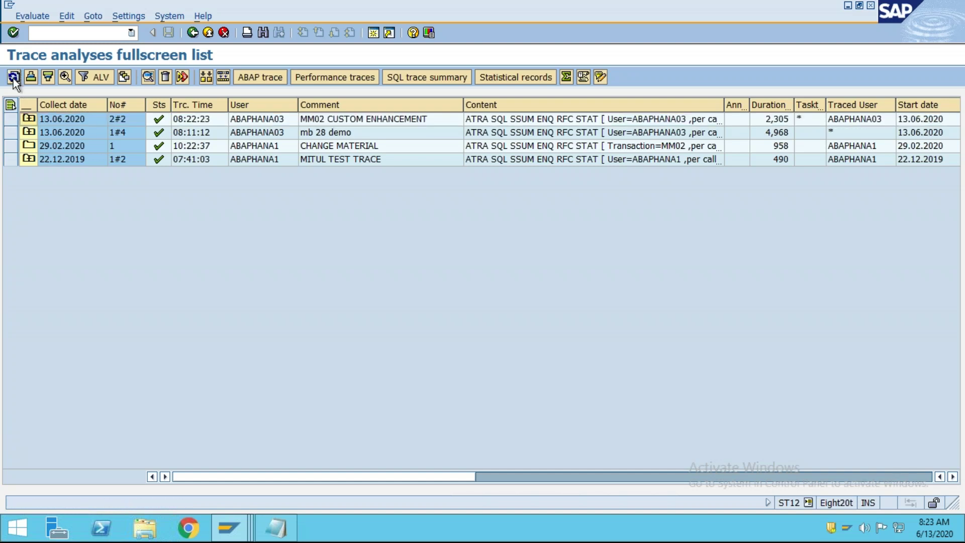
left_click(30, 121)
left_click_drag(14, 133, 17, 150)
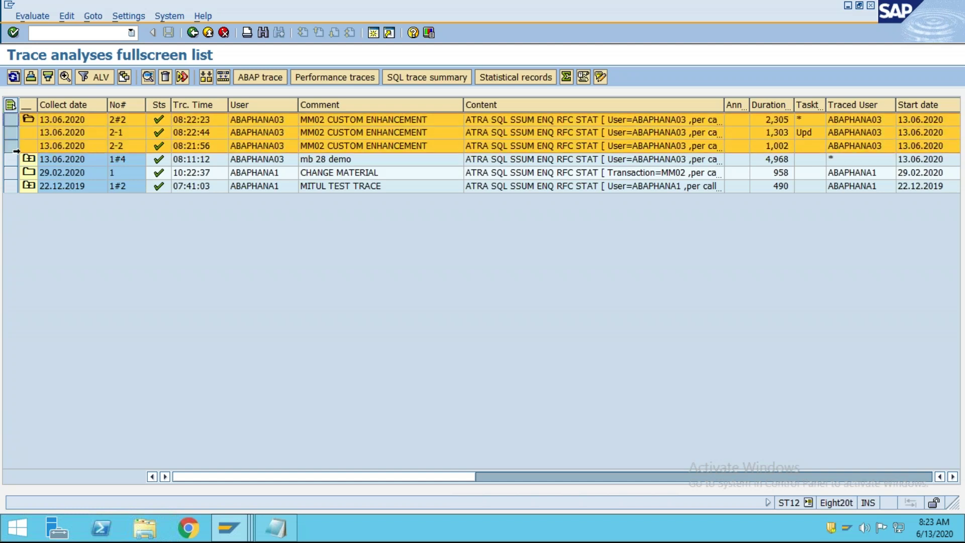
Step: Open the ABAP trace with ATRA measured time as percentage basis and sort the calls descending by called program
left_click(224, 79)
left_click(180, 276)
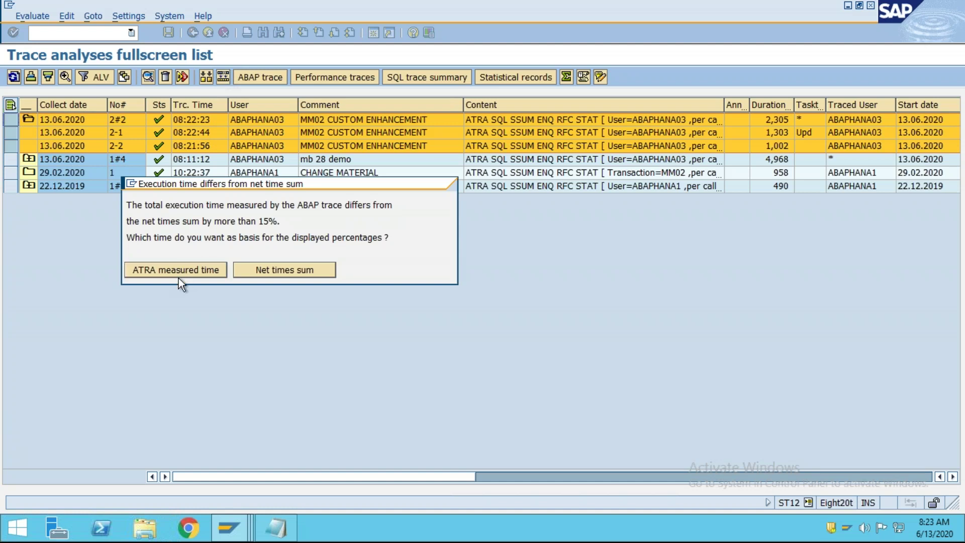
left_click(66, 424)
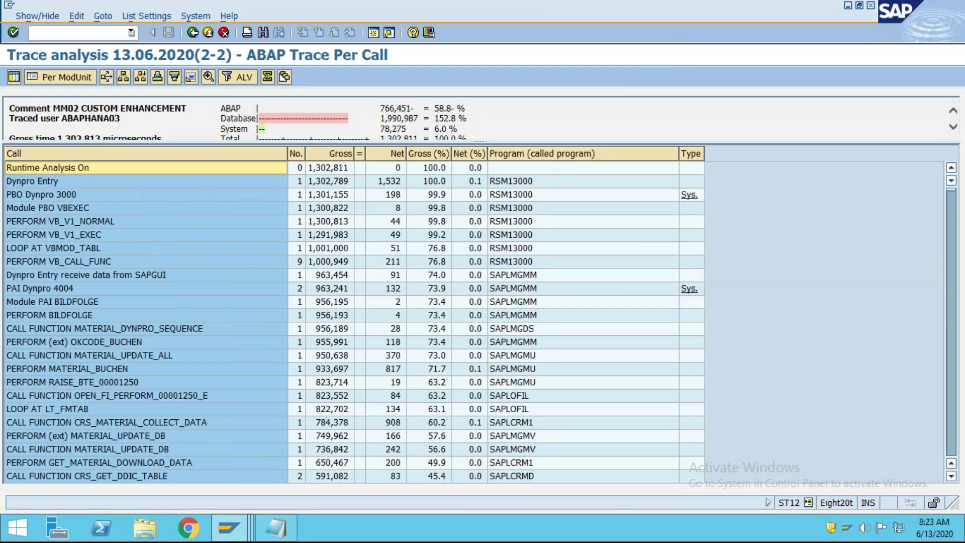
left_click(540, 159)
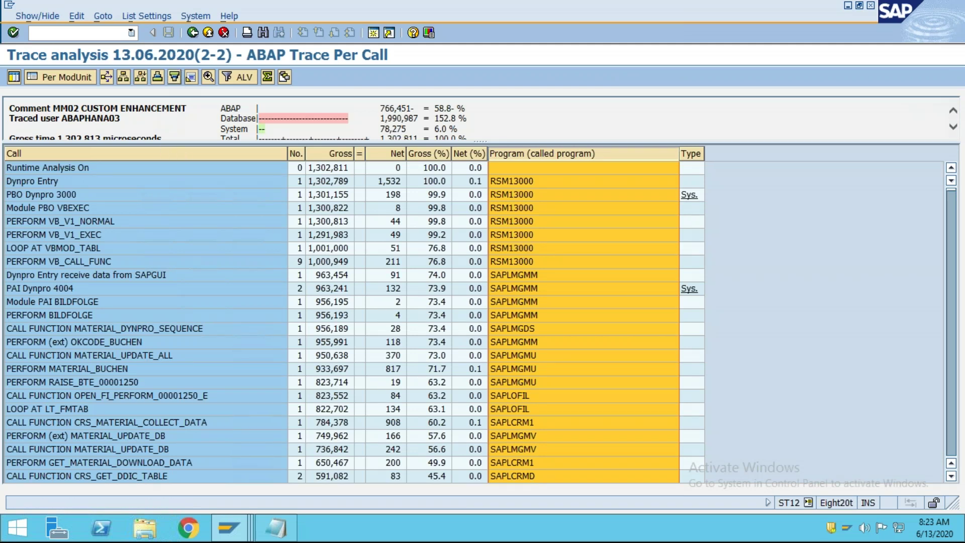
left_click(175, 77)
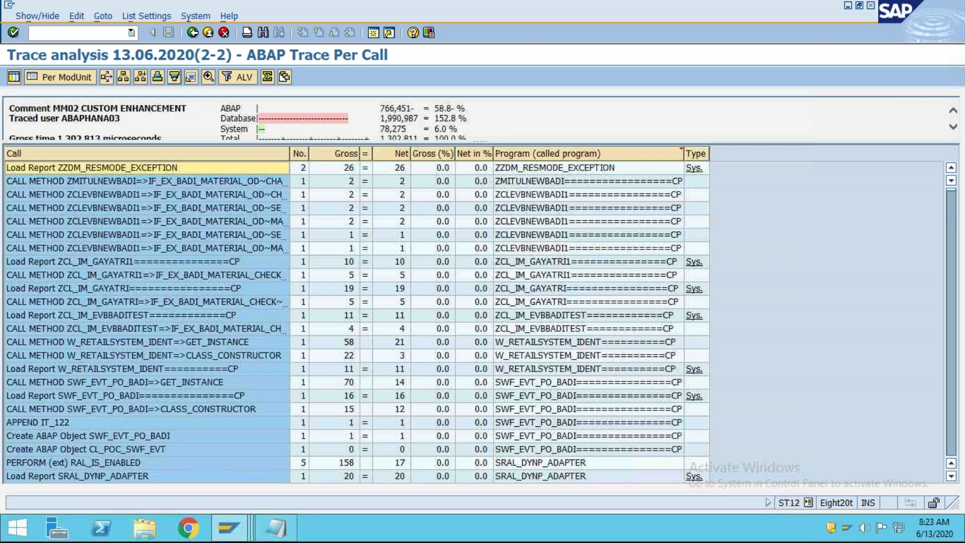
Step: Examine the custom Z programs and BAdI classes called during the MM02 save in the Program column
left_click(545, 200)
left_click(543, 267)
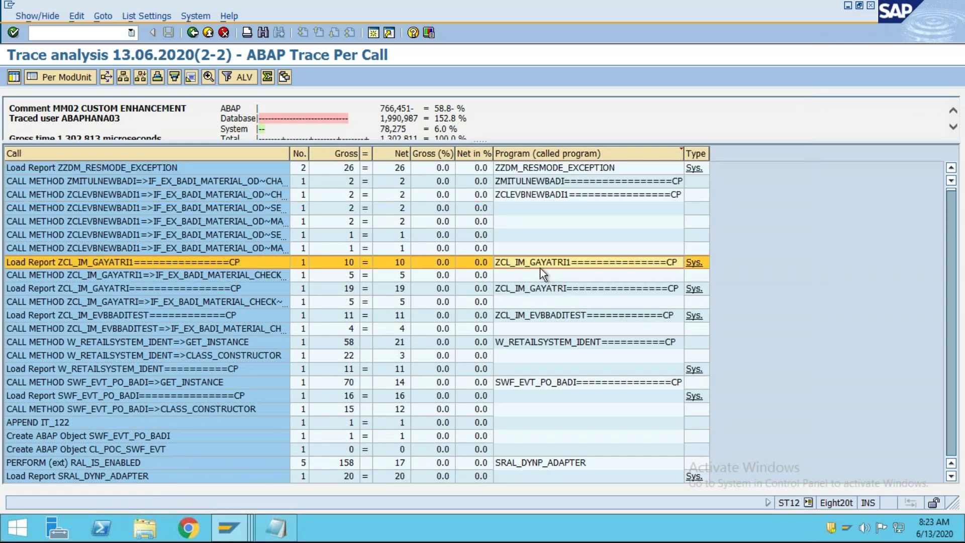
left_click(533, 325)
left_click(526, 318)
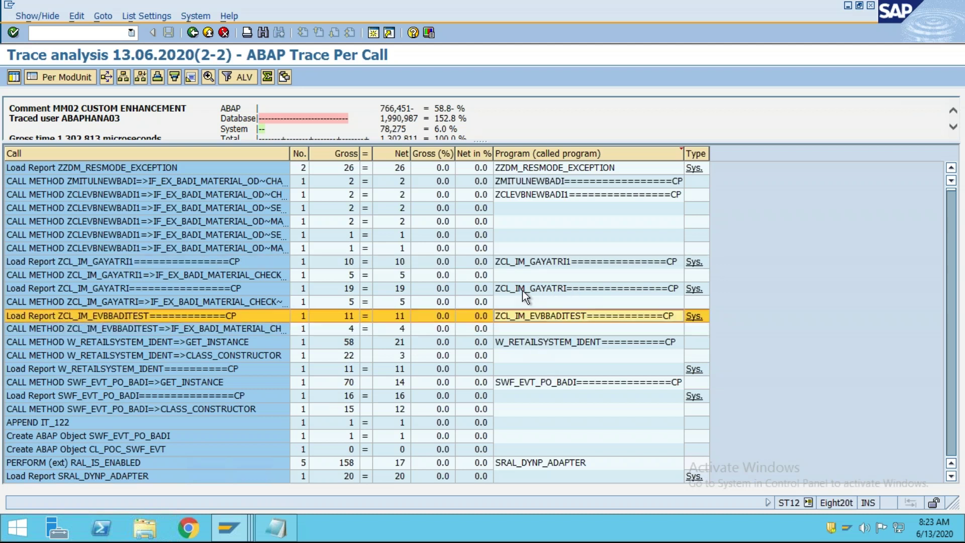
left_click(523, 291)
left_click(518, 259)
left_click(523, 291)
left_click(527, 317)
left_click(523, 195)
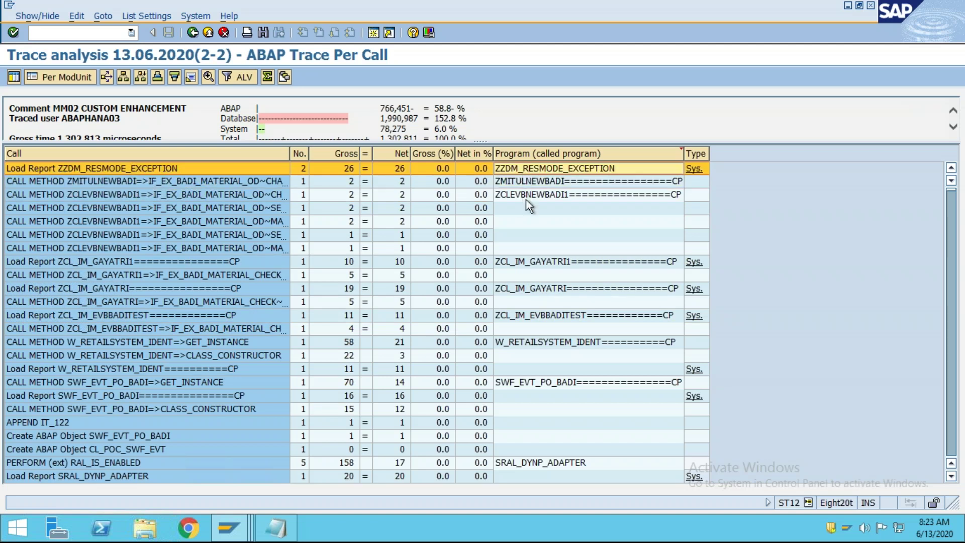
left_click(526, 196)
left_click(569, 167)
left_click(549, 185)
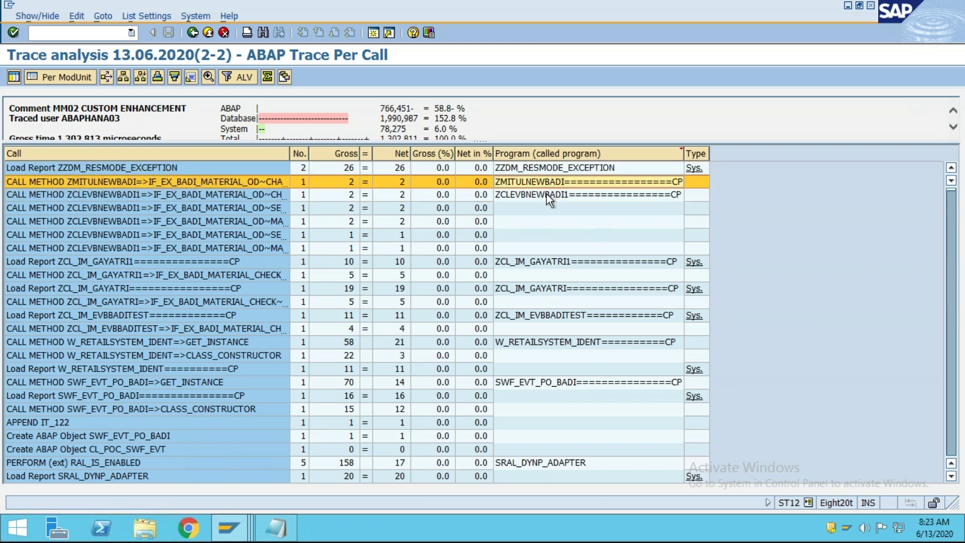
left_click(548, 196)
left_click(545, 263)
left_click(544, 290)
left_click(541, 317)
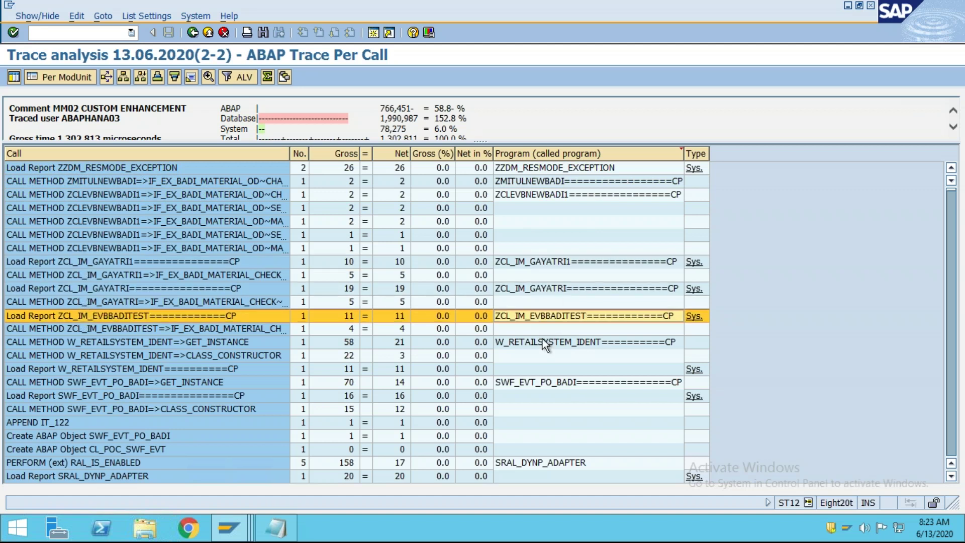
left_click(531, 289)
left_click(530, 262)
left_click(544, 207)
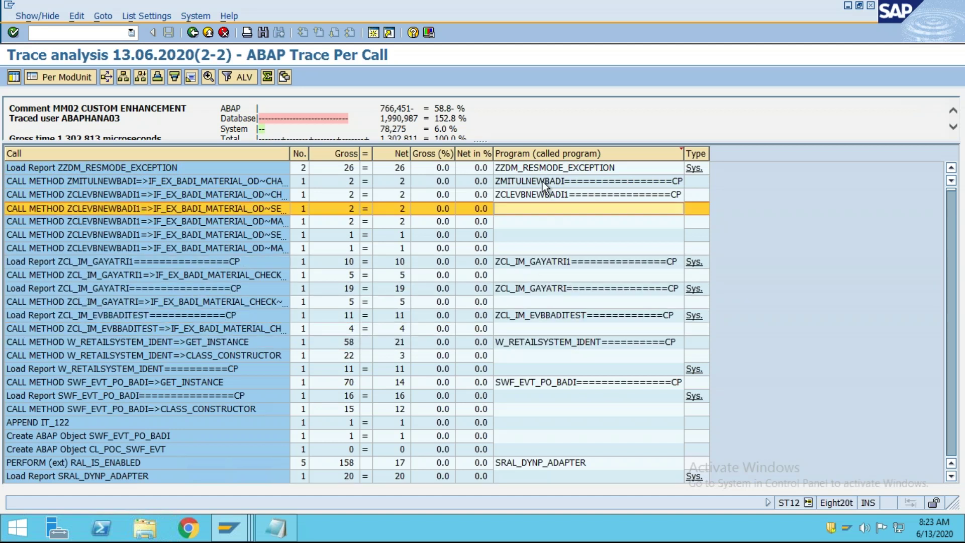
left_click(542, 176)
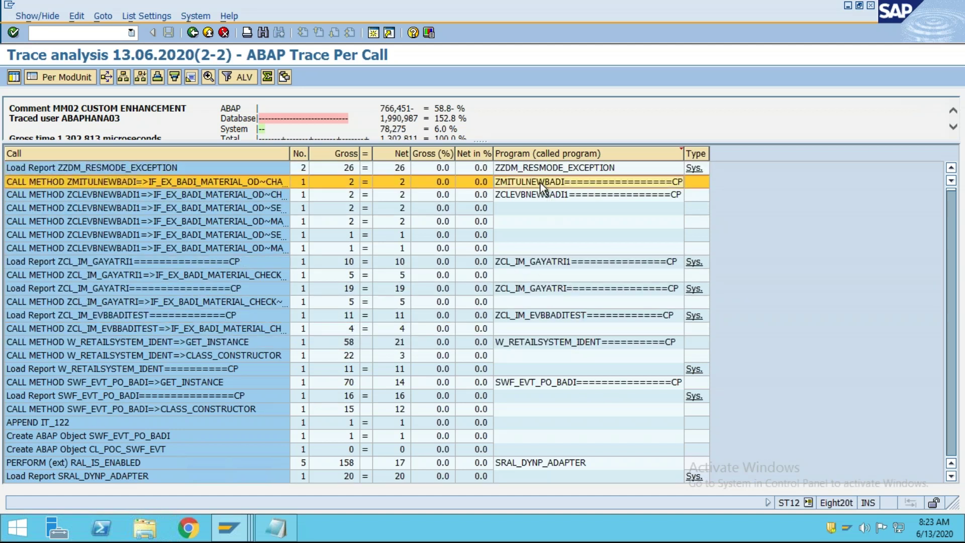
left_click(543, 194)
left_click(542, 169)
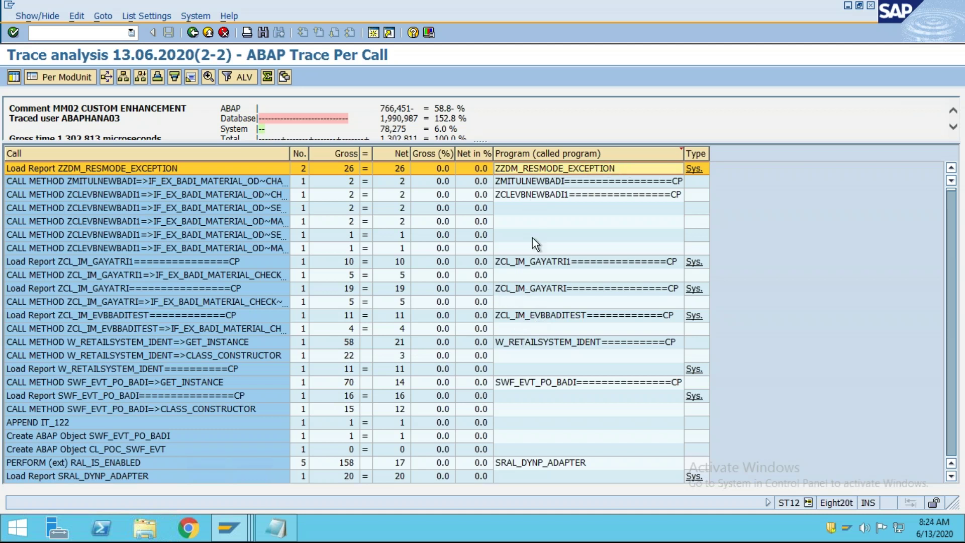
left_click(573, 153)
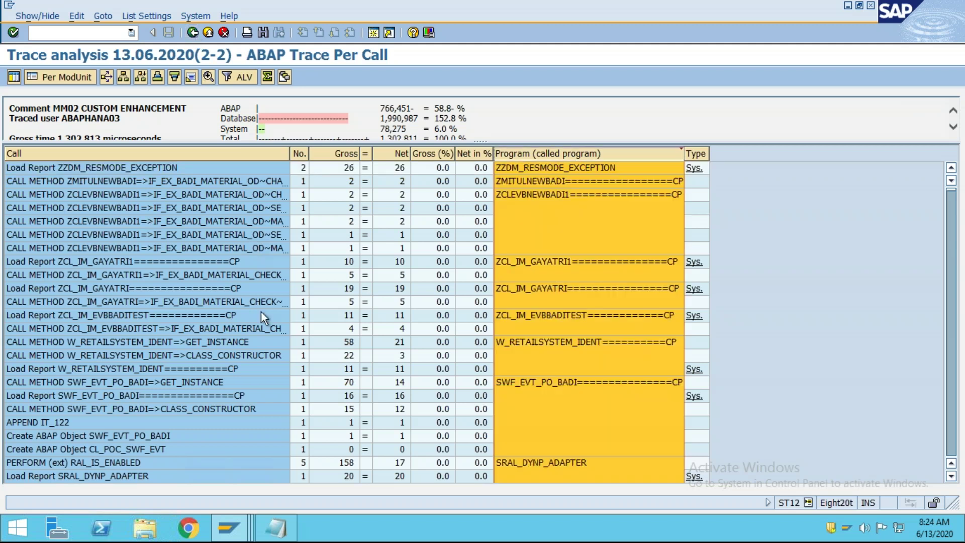
Step: Return to the trace analyses list and view the options for comparing two traces, then cancel
key("alt+Tab")
key("alt+Tab")
left_click(192, 35)
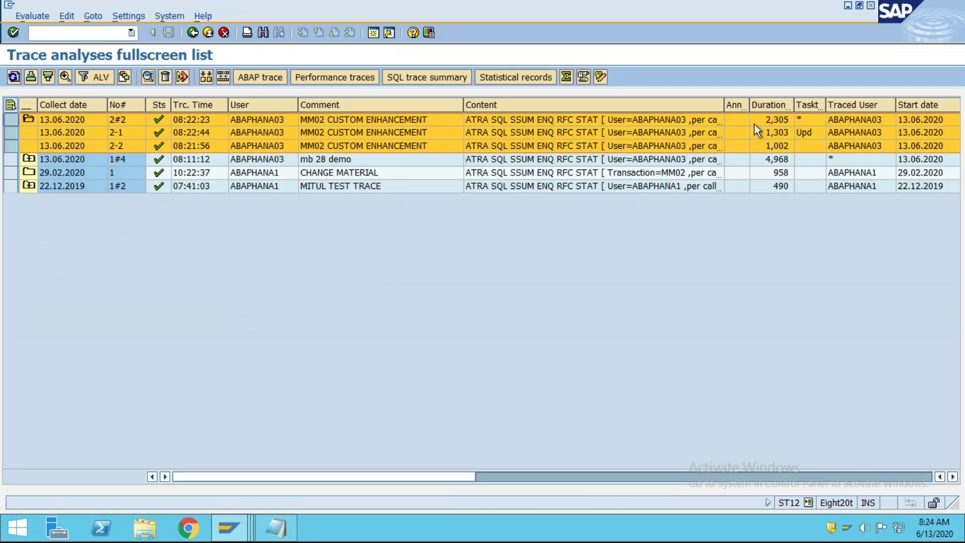
left_click_drag(751, 111, 764, 111)
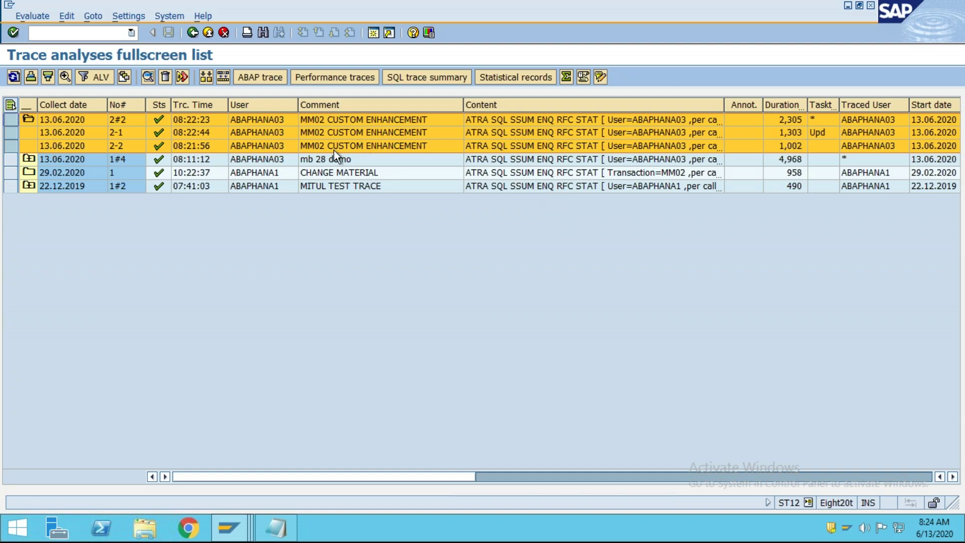
left_click(208, 75)
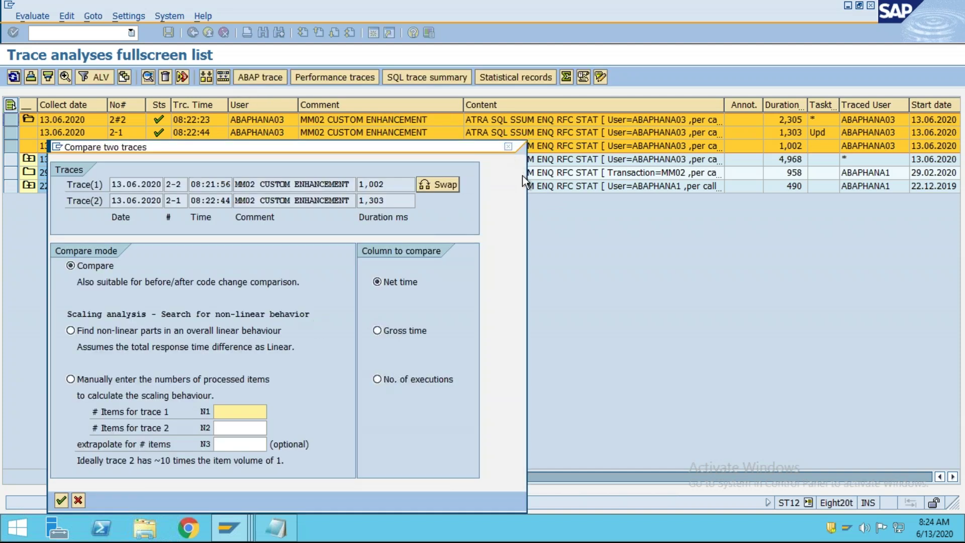
left_click(508, 147)
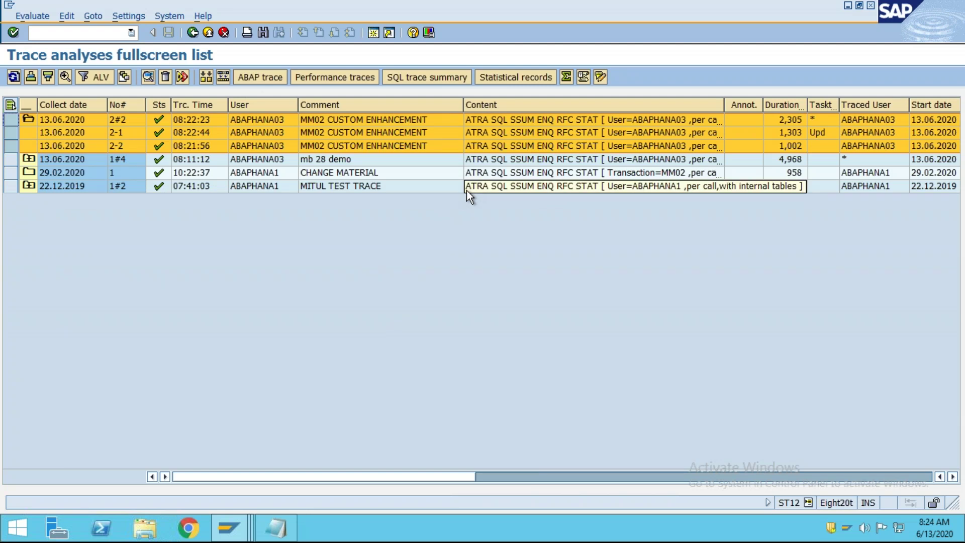
Step: Reopen the MM02 ABAP trace based on ATRA measured time and sort it descending by called program again
left_click(271, 77)
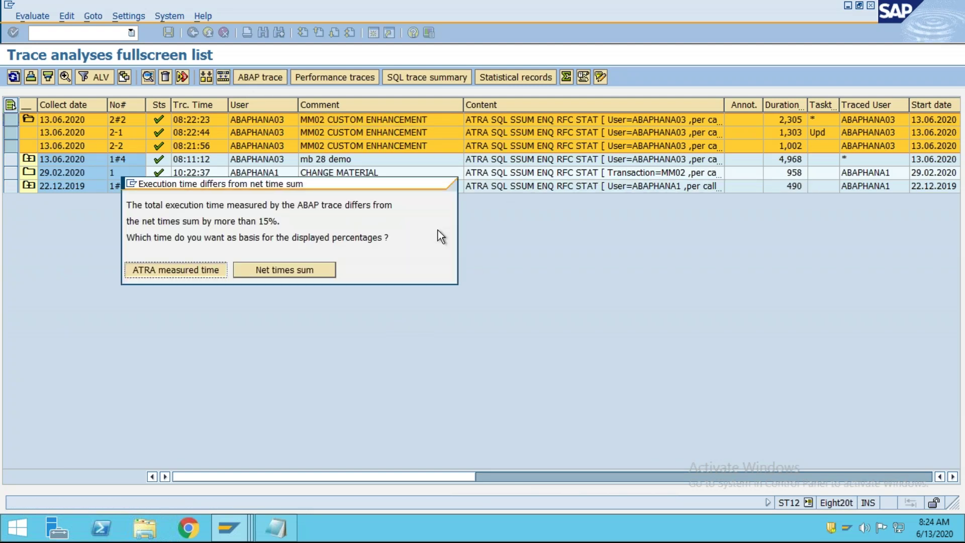
left_click(202, 271)
left_click(70, 423)
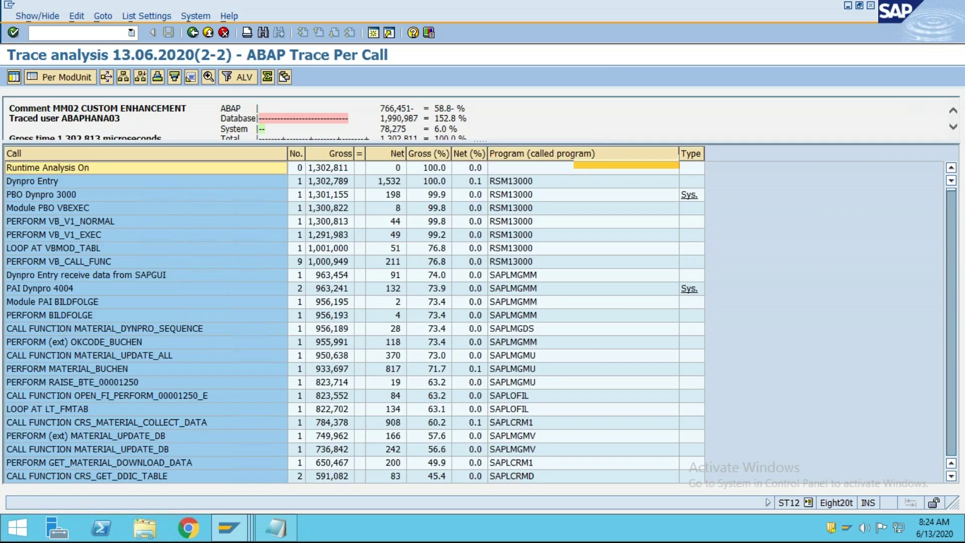
left_click(551, 153)
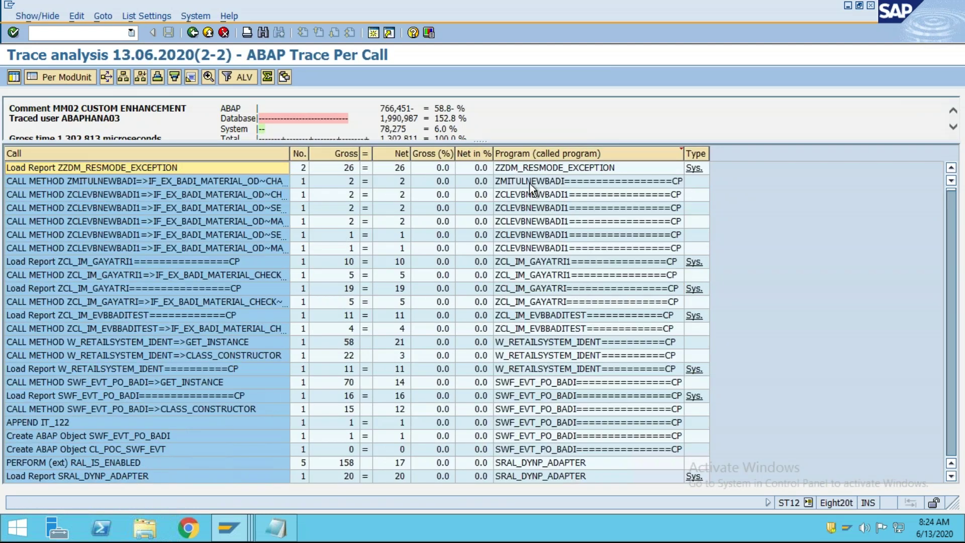
Step: Display the source code of the ZMITULNEWBADI method call from the trace
left_click(529, 179)
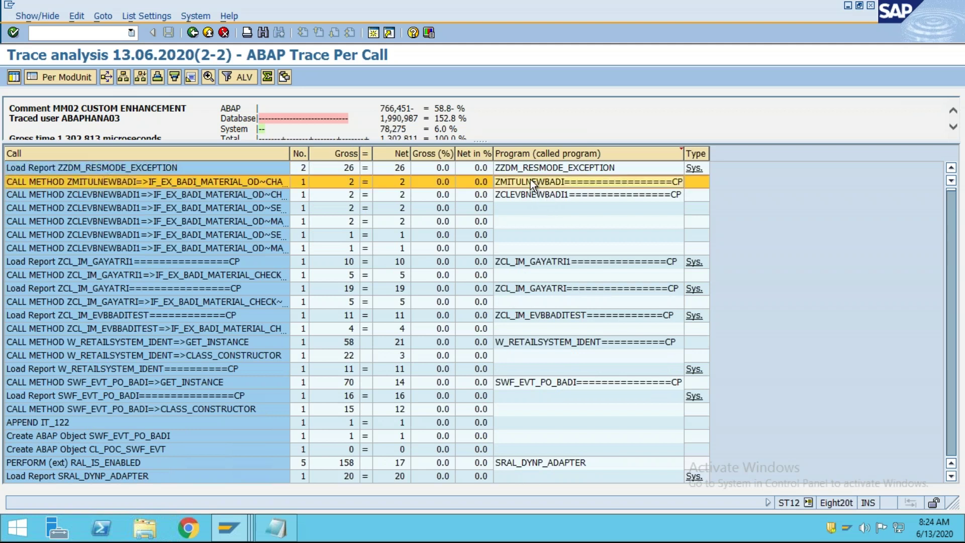
double_click(532, 180)
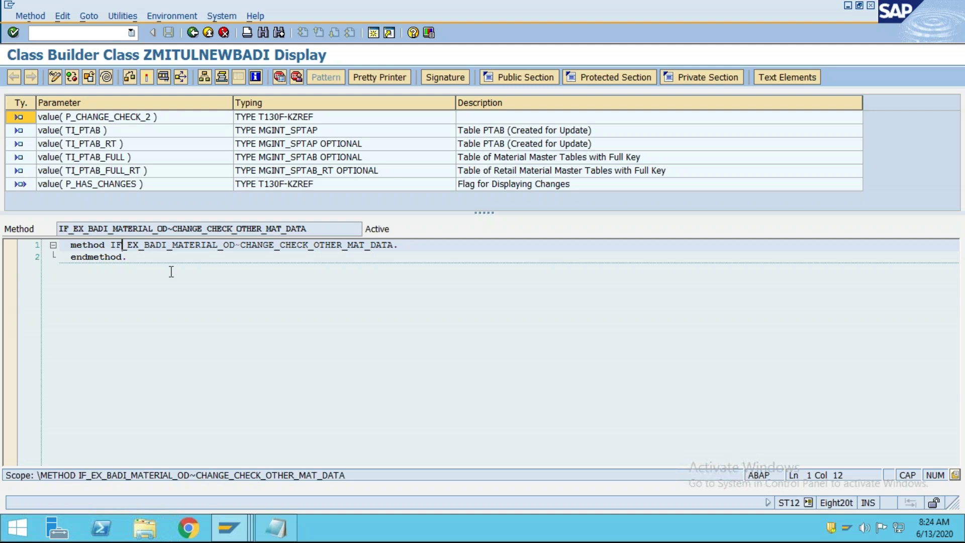
Step: Set a session breakpoint on the endmethod line of the ZMITULNEWBADI method IF_EX_BADI_MATERIAL_OD~CHANGE_CHECK_OTHER_MAT_DATA
left_click(155, 258)
left_click_drag(69, 252, 61, 245)
left_click_drag(158, 231, 8, 223)
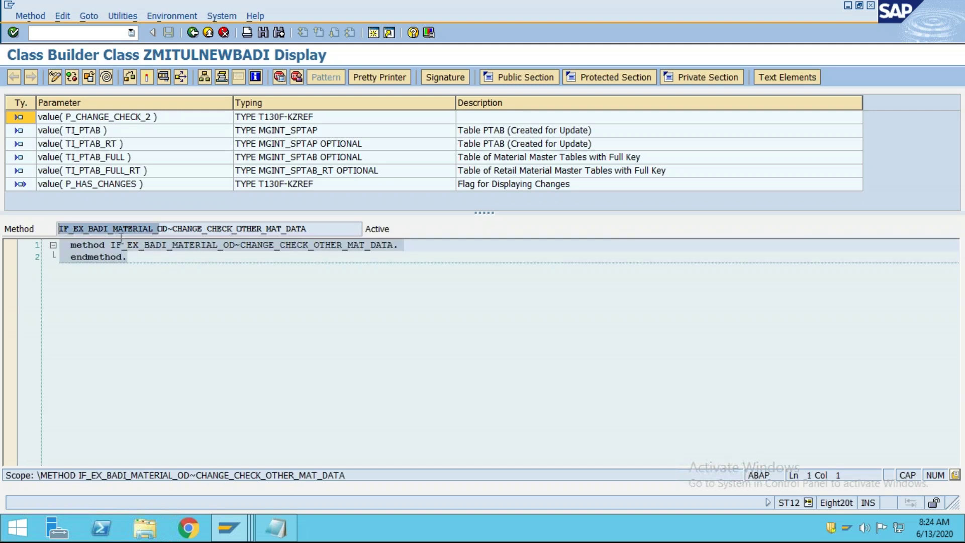
left_click(11, 257)
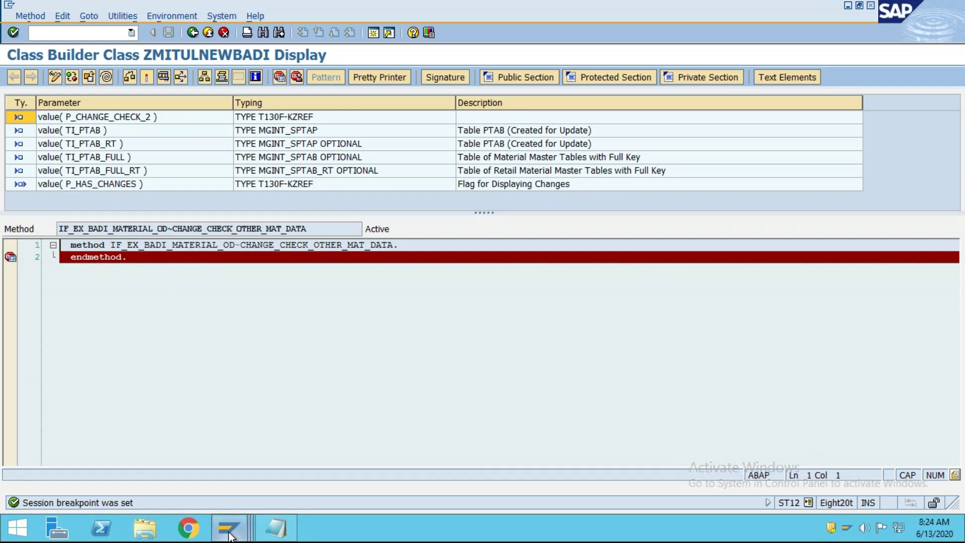
Step: Switch to the Change Material session and open the Basic Data 1 view of material ZFAIZA_MAT502
left_click(229, 527)
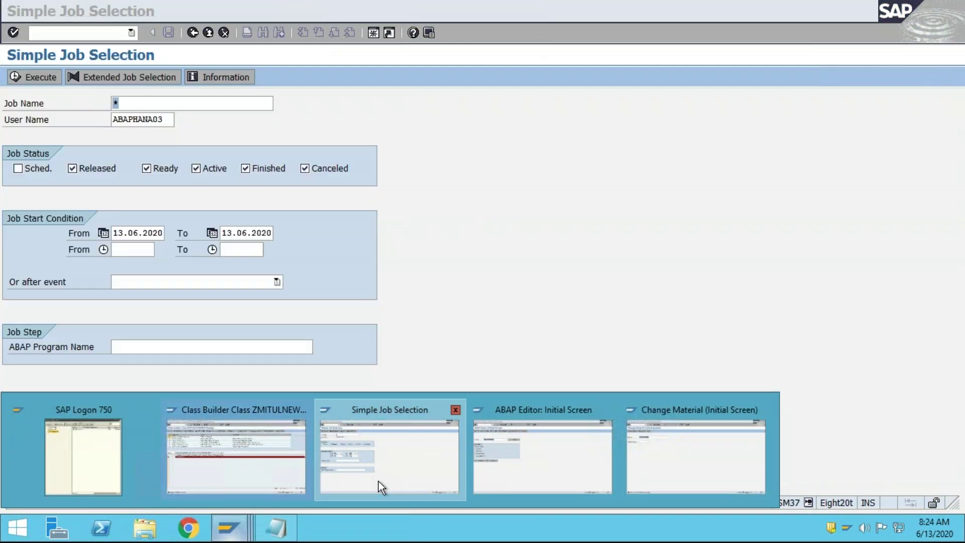
left_click(380, 481)
left_click(229, 528)
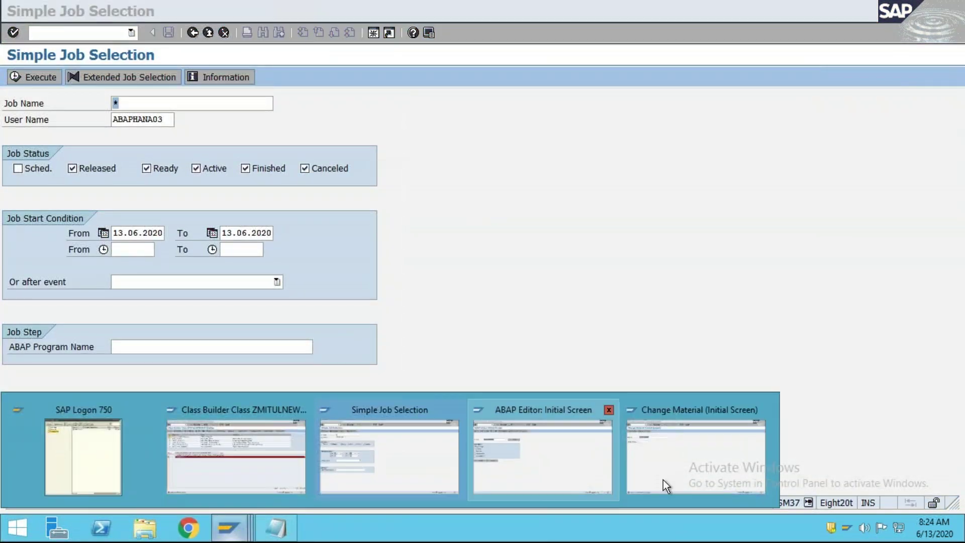
left_click(664, 485)
key("Return")
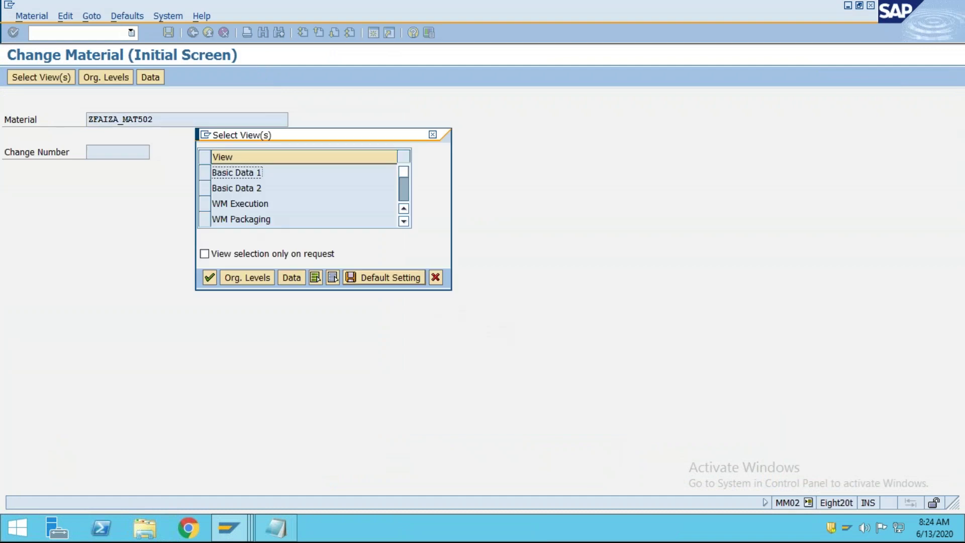
left_click(204, 173)
left_click(209, 278)
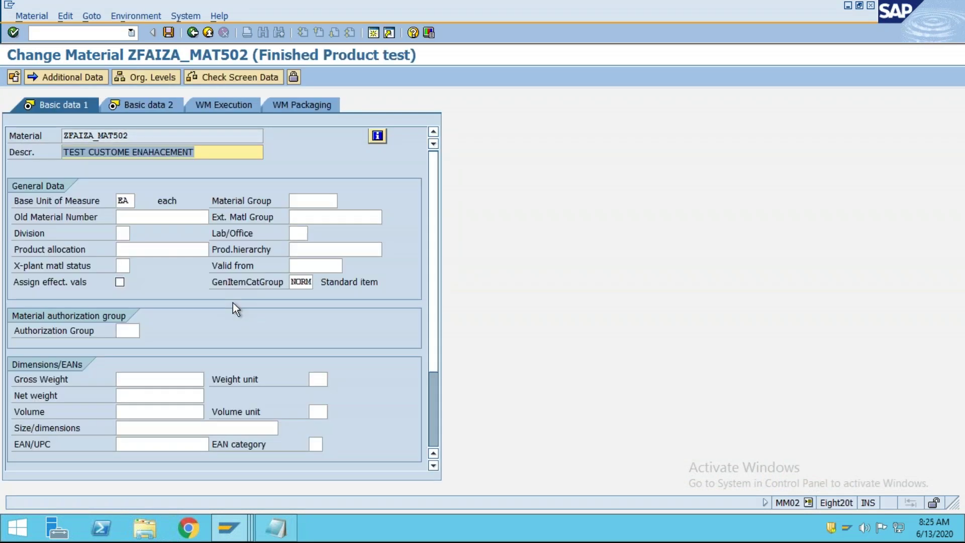
Step: Shorten the material description to TEST CUSTOME ENAHACE and save the material
left_click_drag(194, 152, 176, 142)
key("BackSpace")
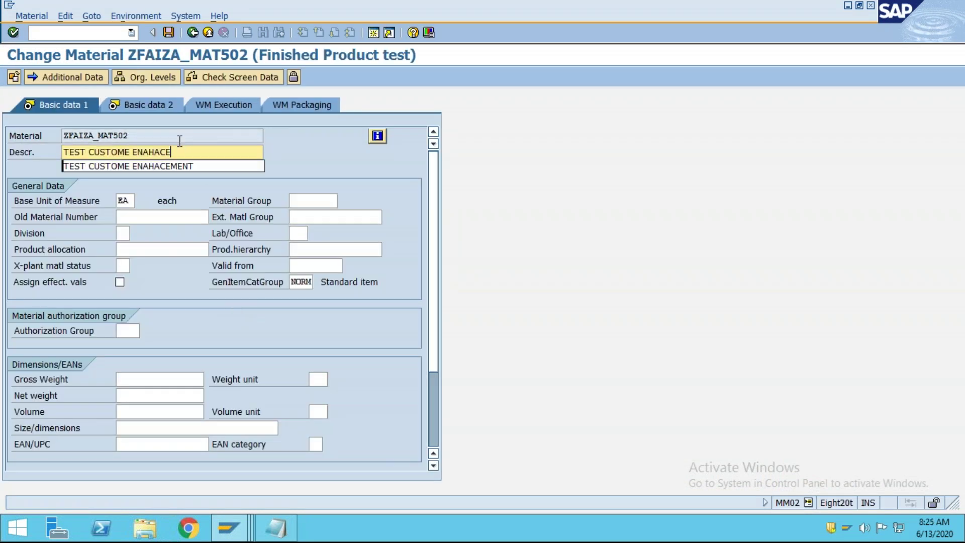
left_click(169, 32)
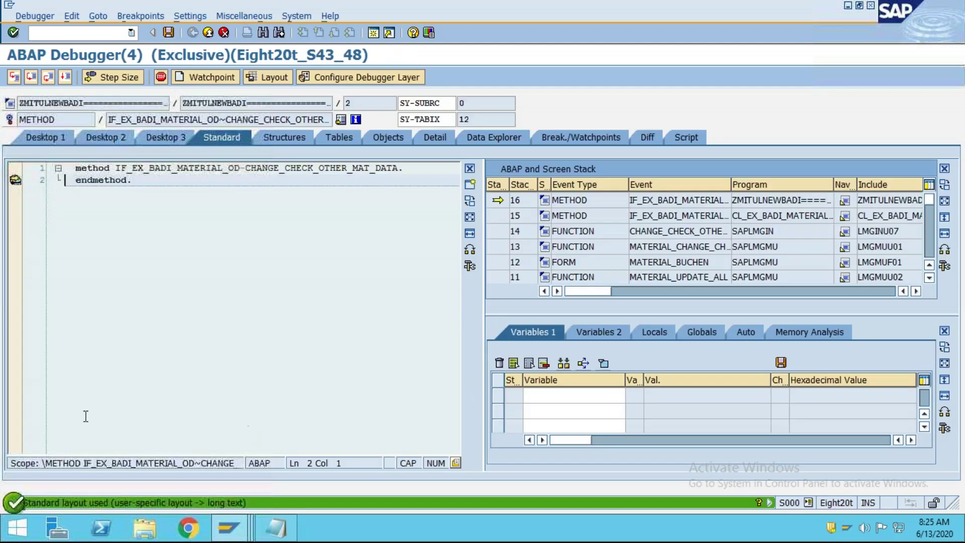
Step: Inspect the custom method at the breakpoint in the debugger, then resume execution to the end
left_click_drag(150, 182, 18, 169)
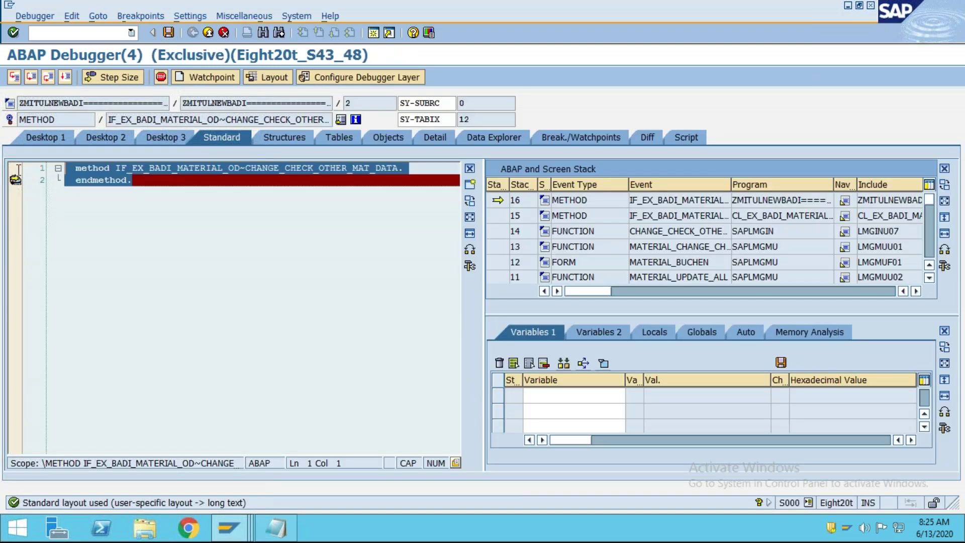
left_click(208, 202)
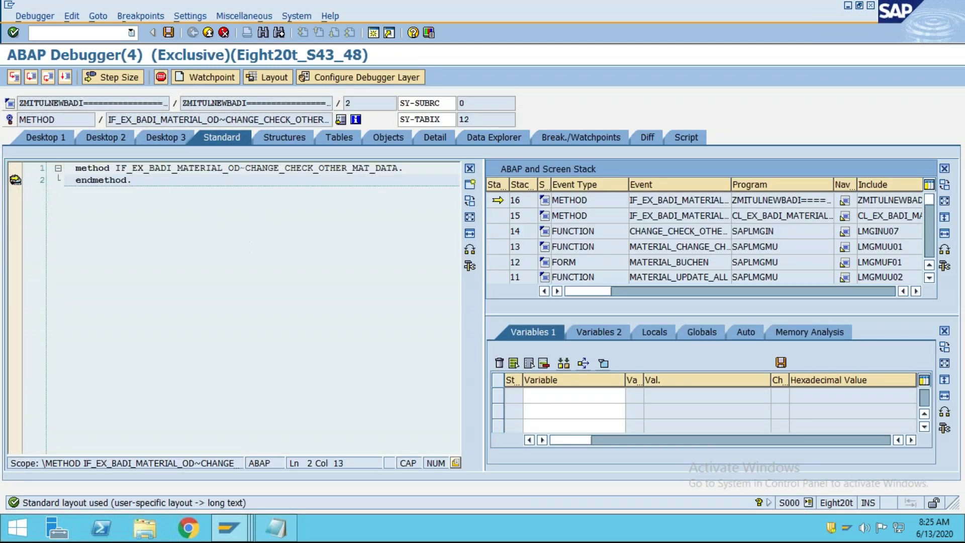
key("F8")
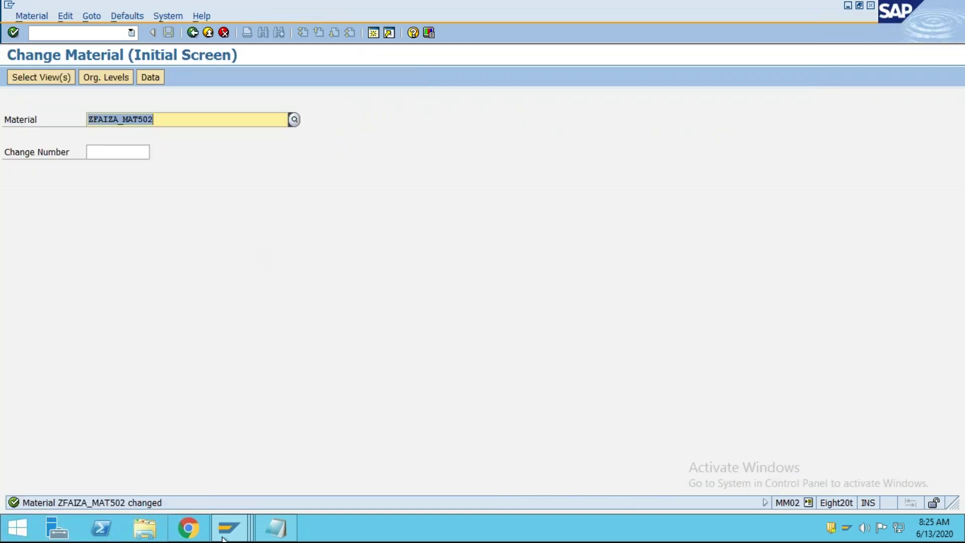
Step: Return to the Class Builder session and go back through the ABAP trace to the Single transaction analysis start screen
mouse_move(223, 538)
left_click(215, 474)
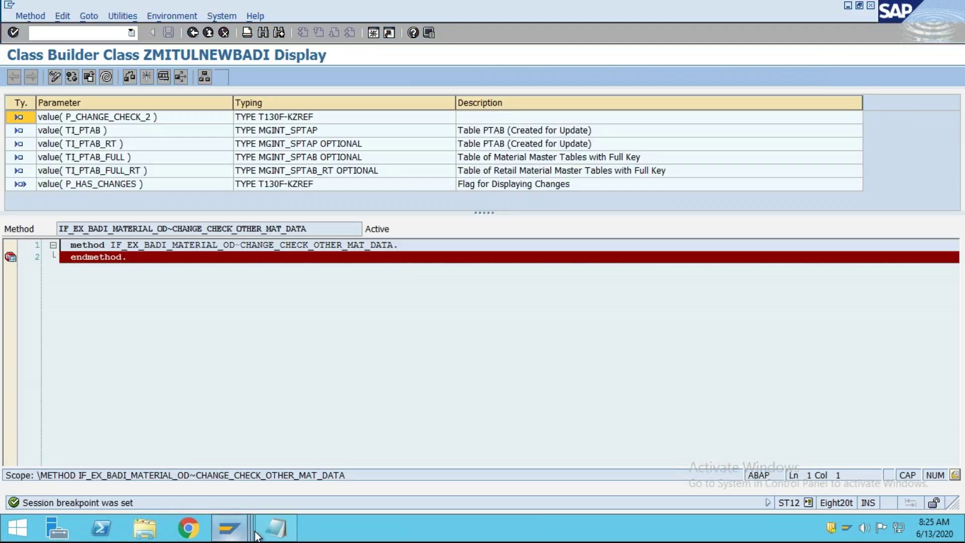
mouse_move(257, 535)
mouse_move(416, 491)
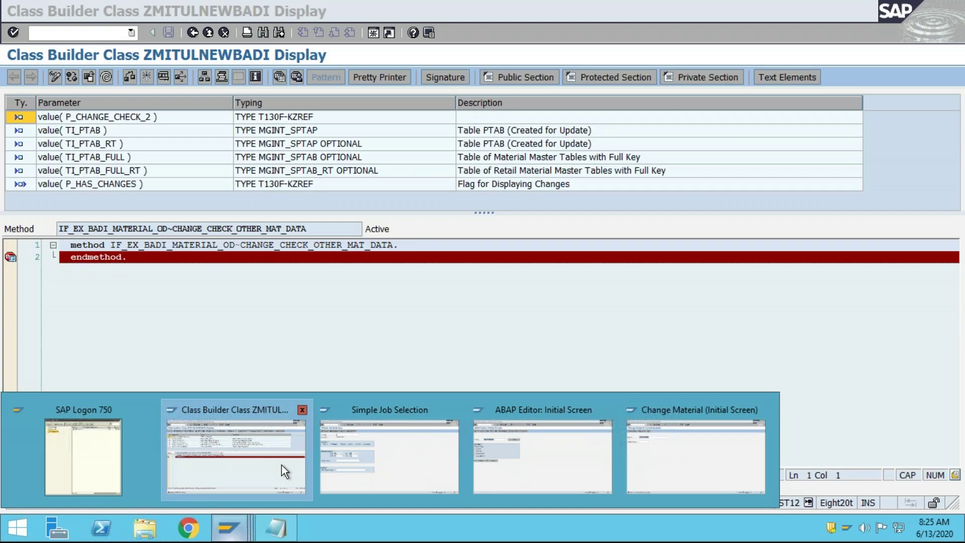
left_click(281, 465)
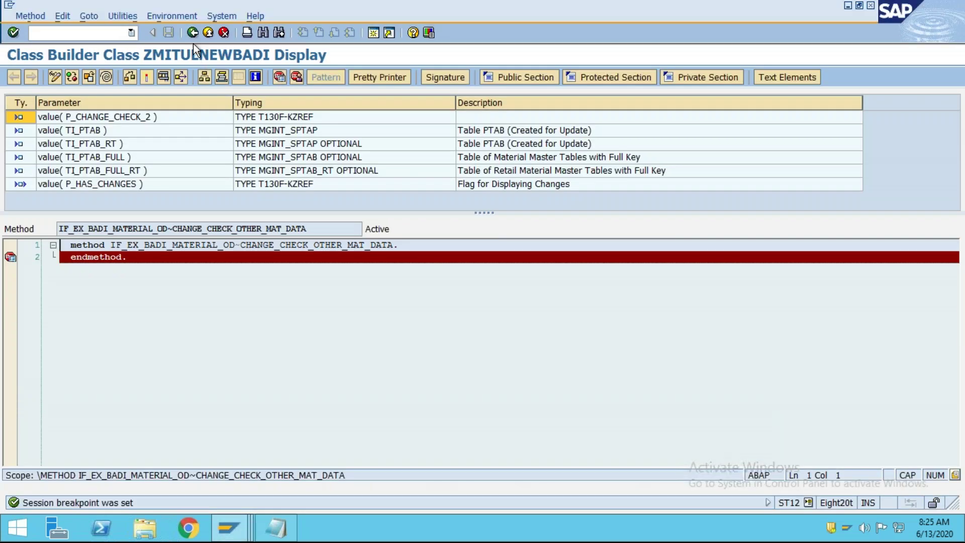
left_click(192, 34)
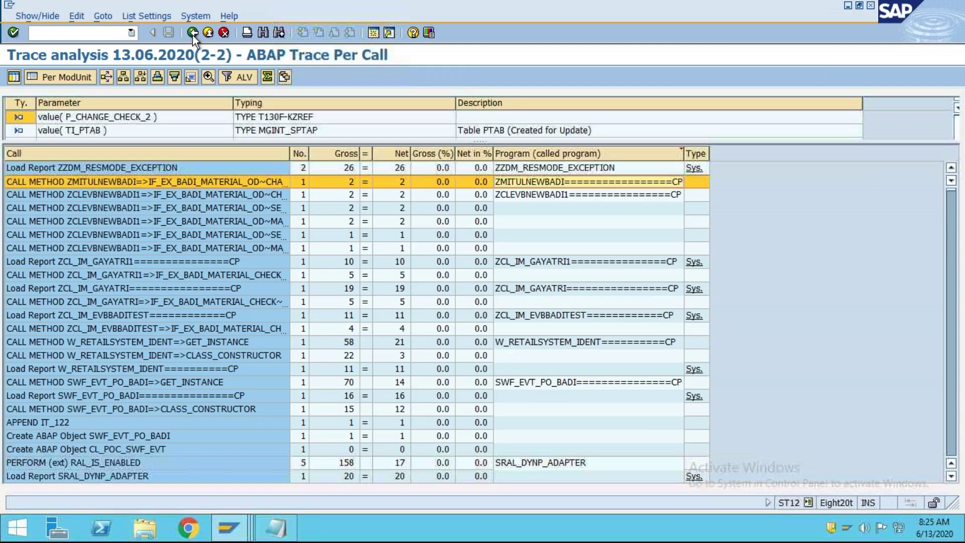
left_click(192, 34)
left_click(192, 34)
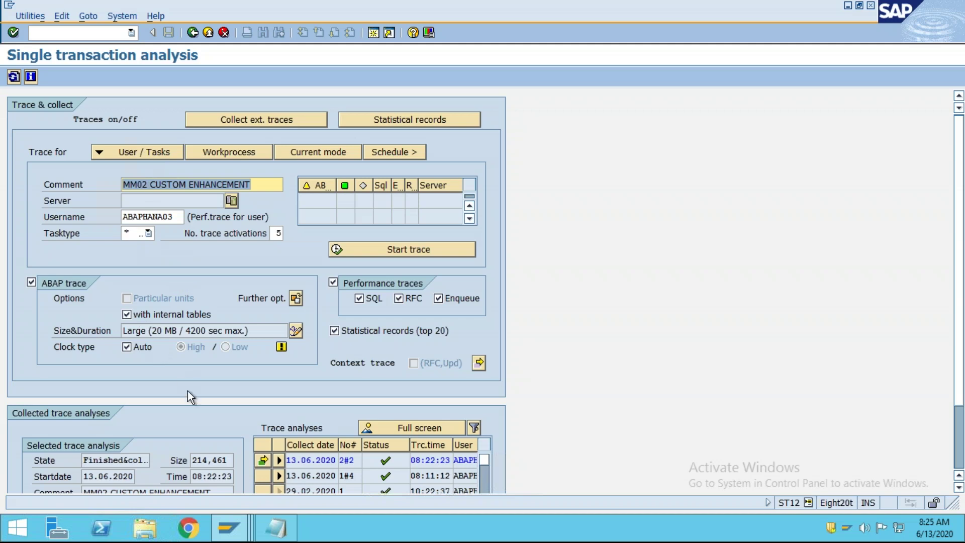
Step: Review the trace options available for a work process and the collected trace analyses
left_click(234, 158)
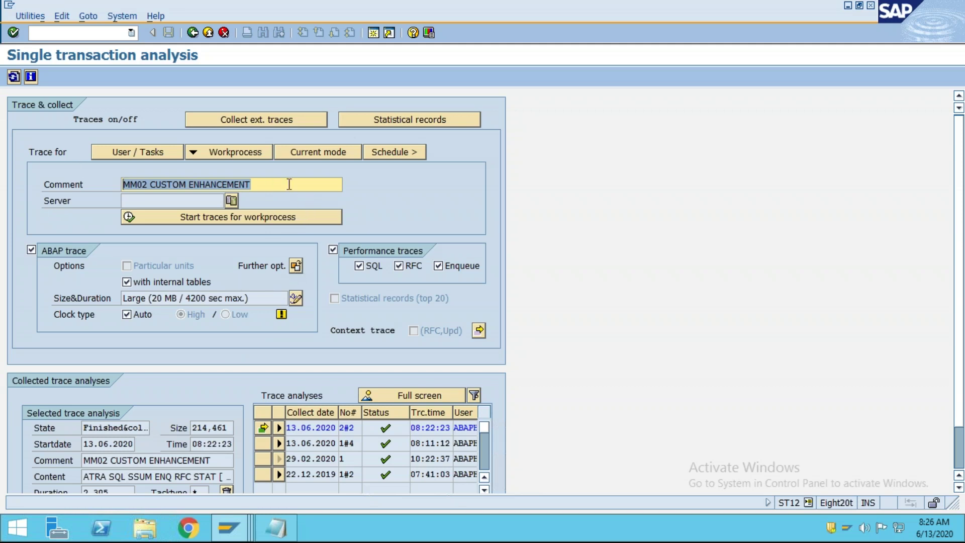
scroll(233, 360, "down", 1)
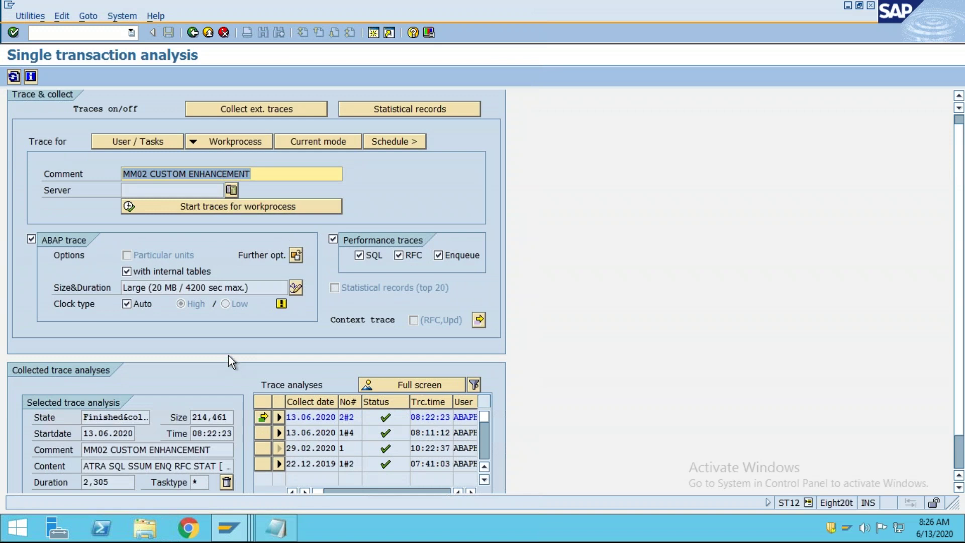
left_click(231, 189)
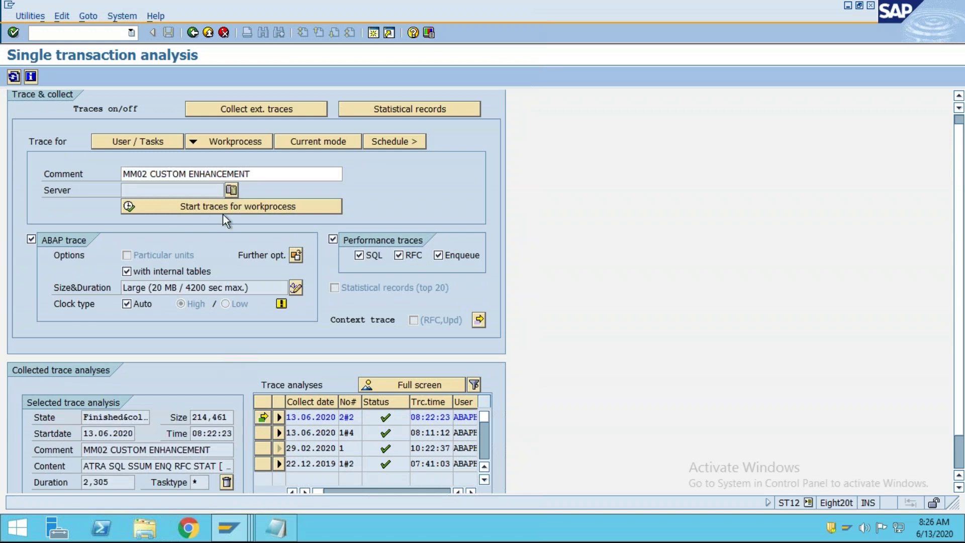
double_click(151, 124)
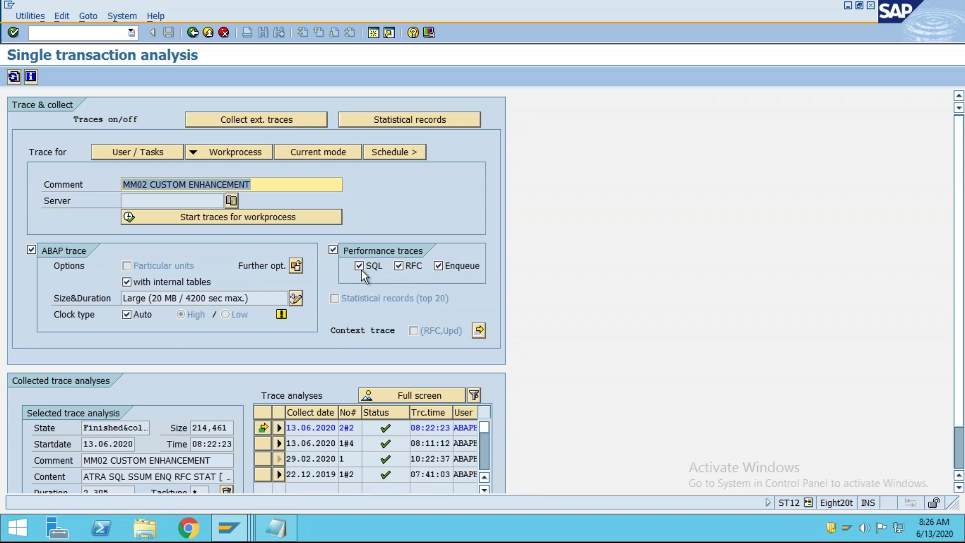
scroll(382, 267, "down", 1)
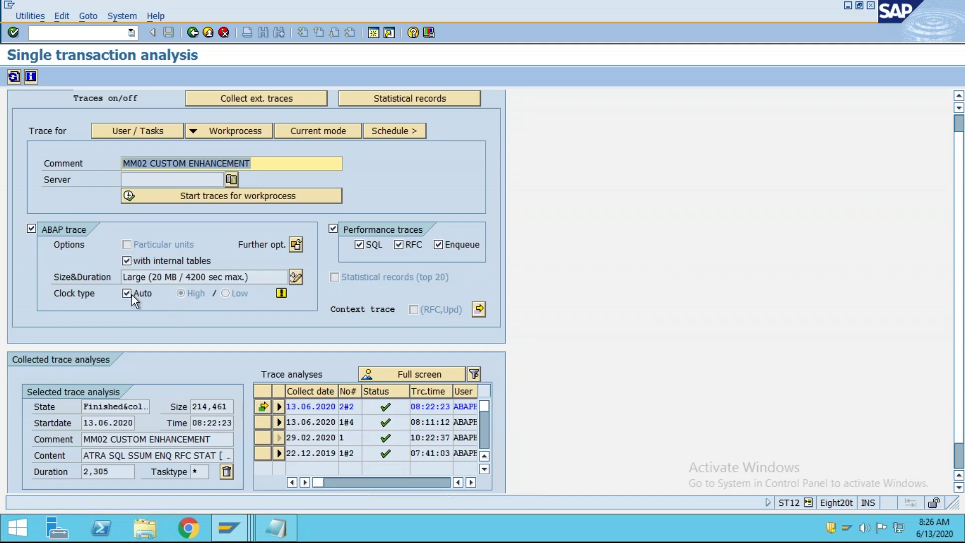
scroll(198, 311, "down", 1)
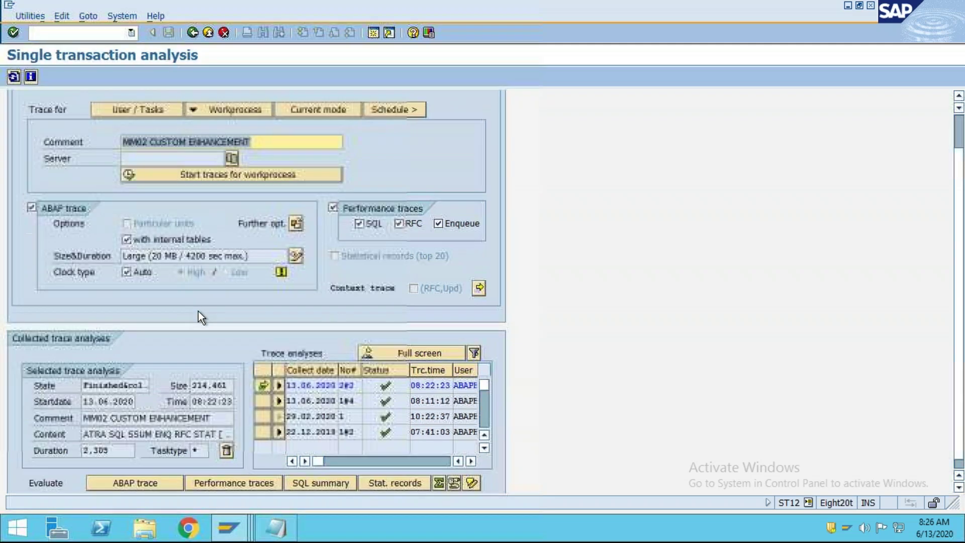
double_click(331, 409)
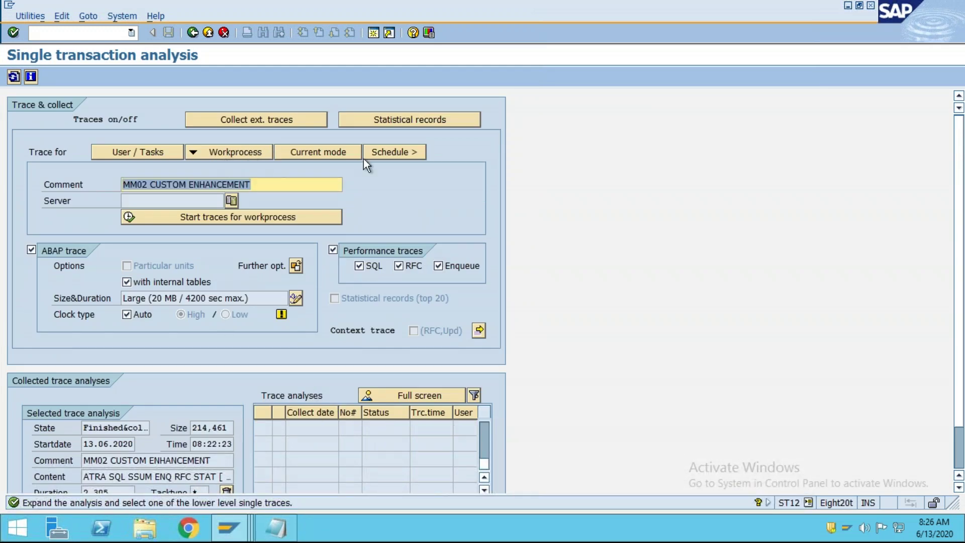
Step: View the current mode trace options and the trace scheduling screen for background jobs, then return to the start screen
left_click(121, 150)
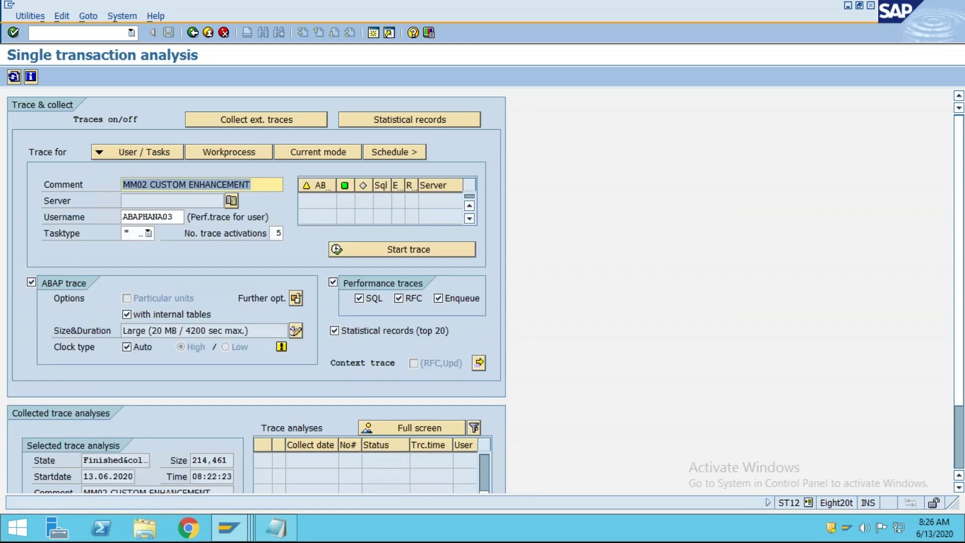
left_click(330, 152)
left_click(402, 152)
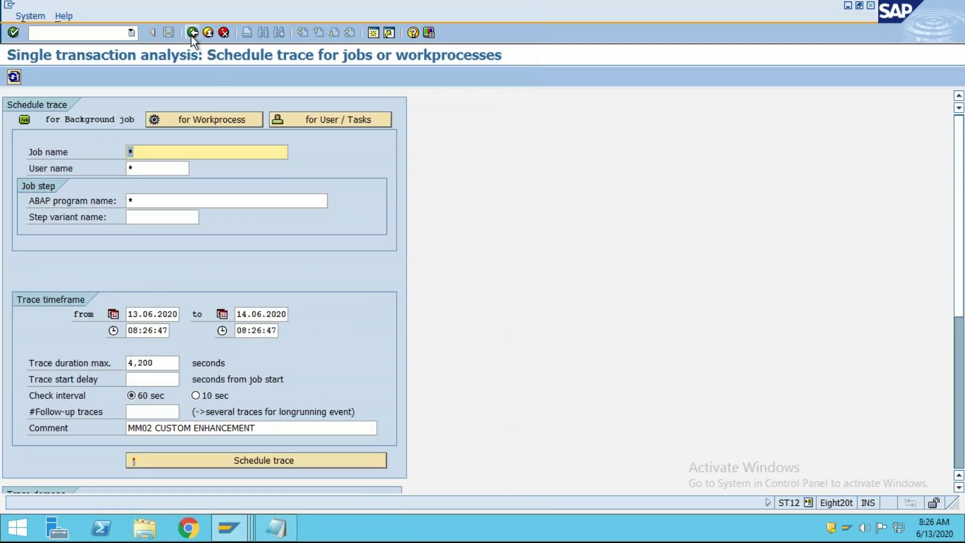
left_click(192, 33)
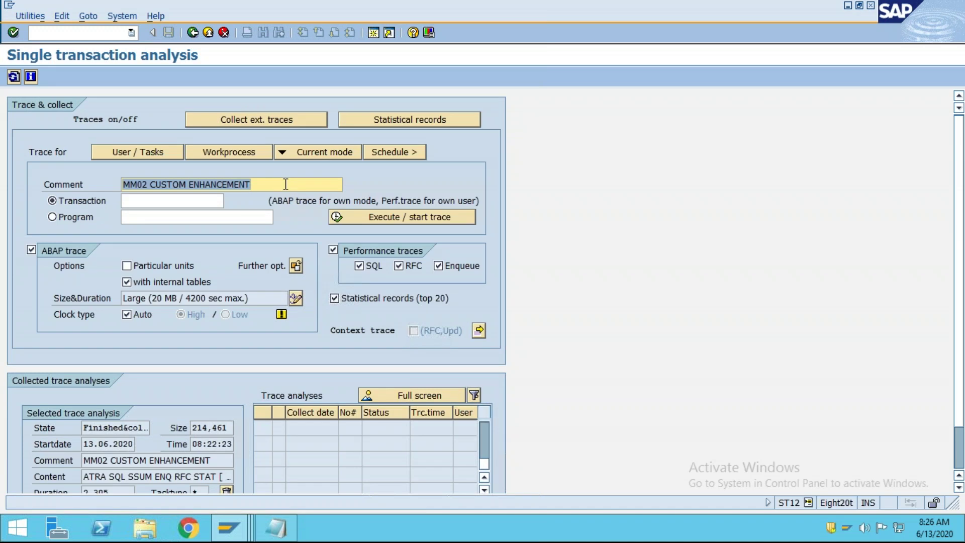
Step: Switch the trace target back to User / Tasks and highlight the username being traced
left_click(266, 186)
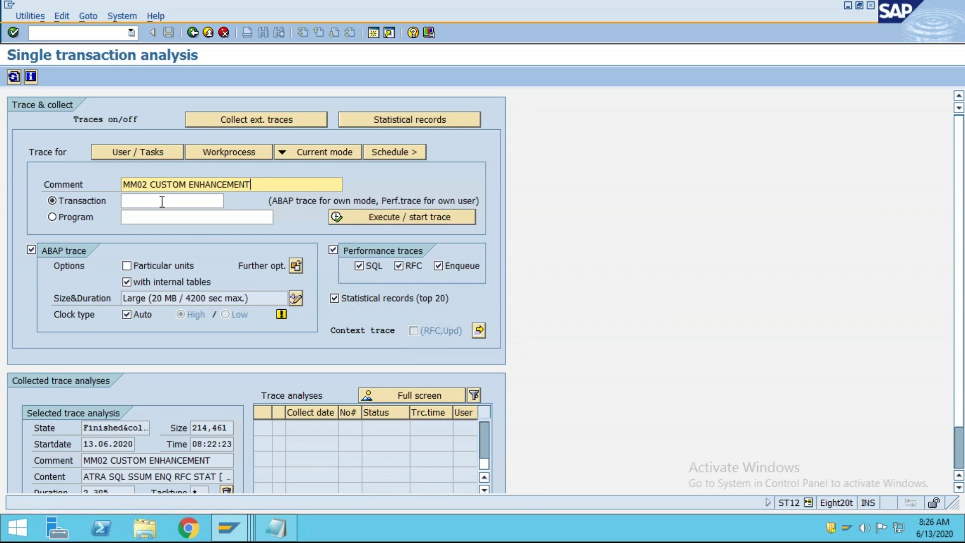
left_click(128, 152)
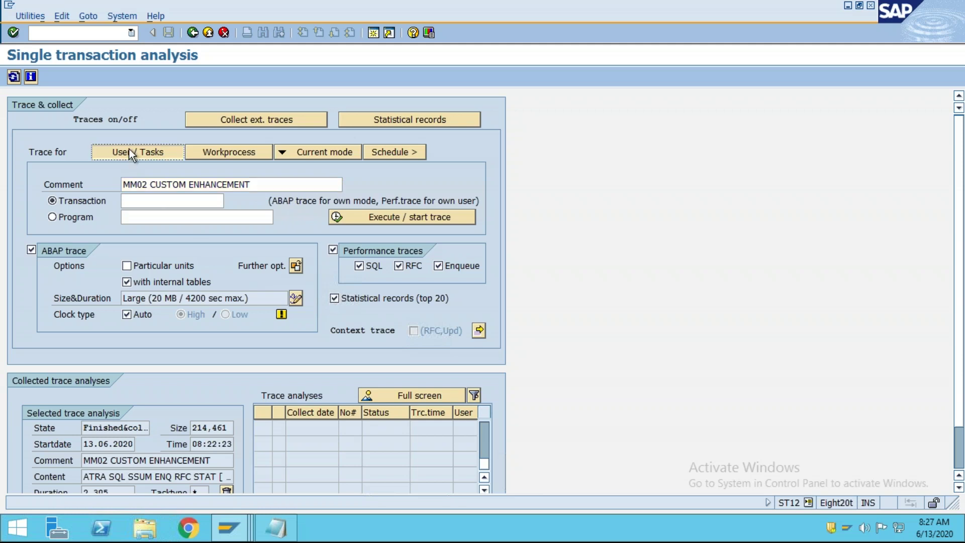
left_click_drag(176, 215, 101, 209)
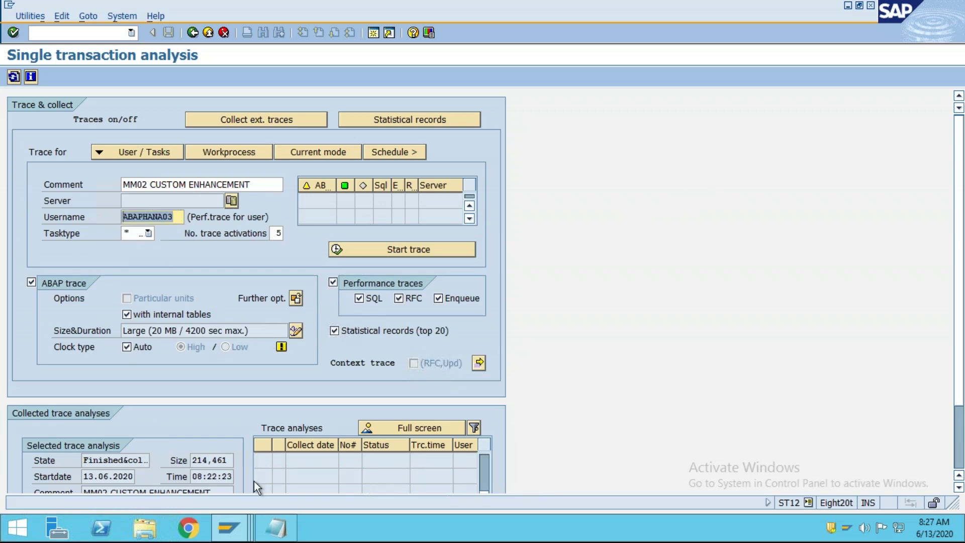
Step: Switch to the Change Material session, restart MM02 and open the Basic Data 1 view of material ZFAIZA_MAT502
mouse_move(228, 528)
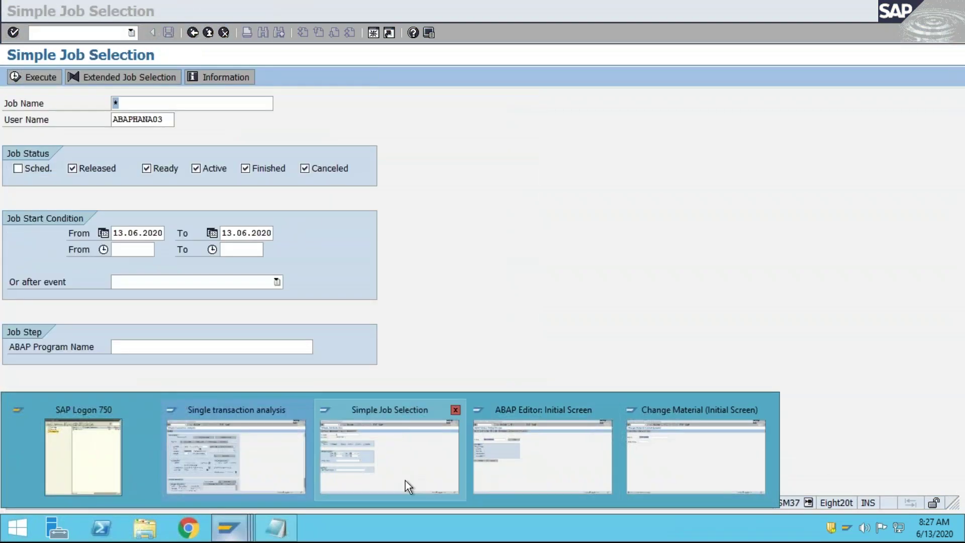
left_click(405, 481)
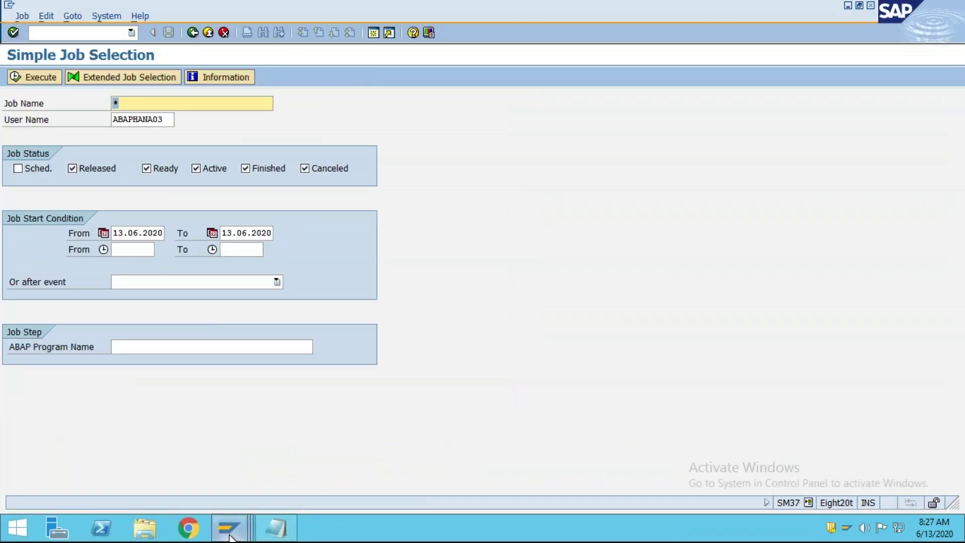
mouse_move(229, 528)
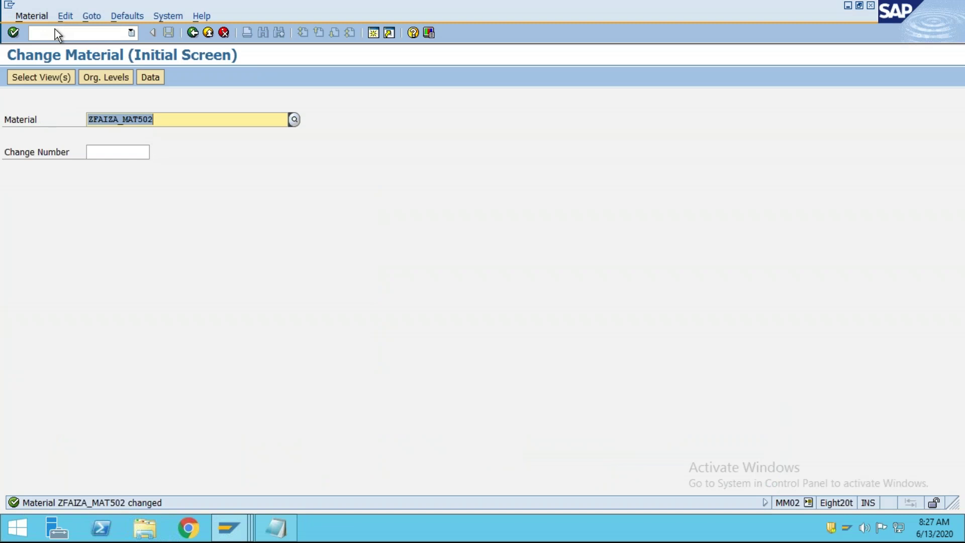
left_click(75, 33)
type("/N")
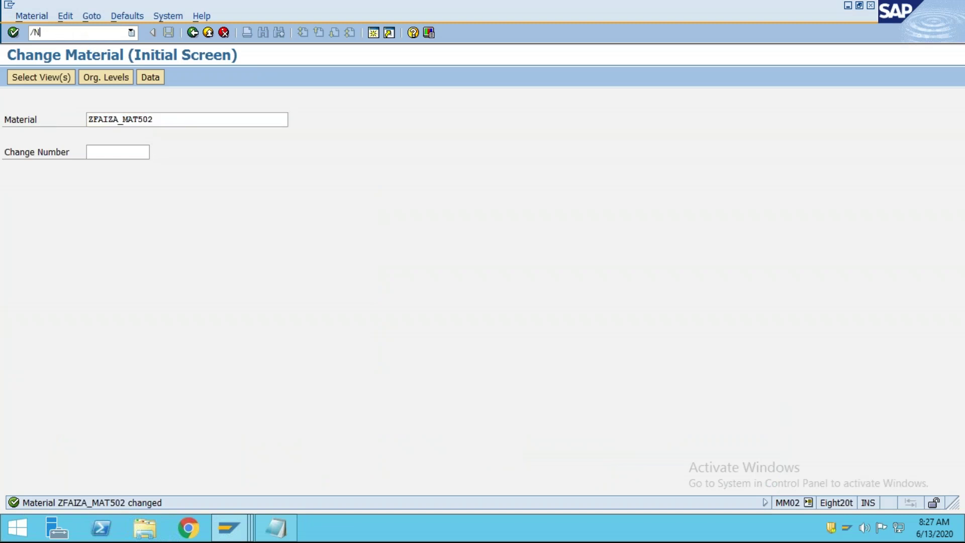
type("MM02")
key("Return")
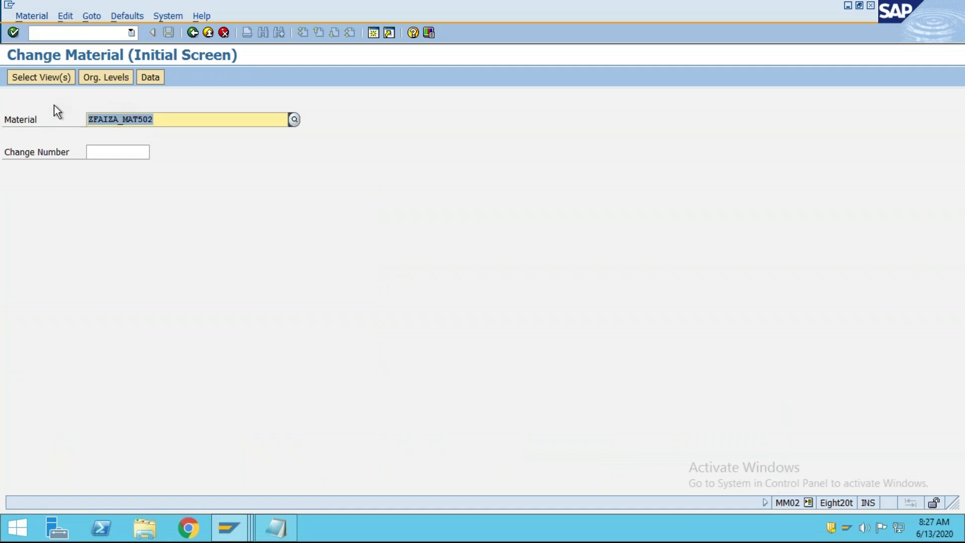
left_click(36, 78)
left_click(206, 180)
left_click(206, 187)
left_click(210, 277)
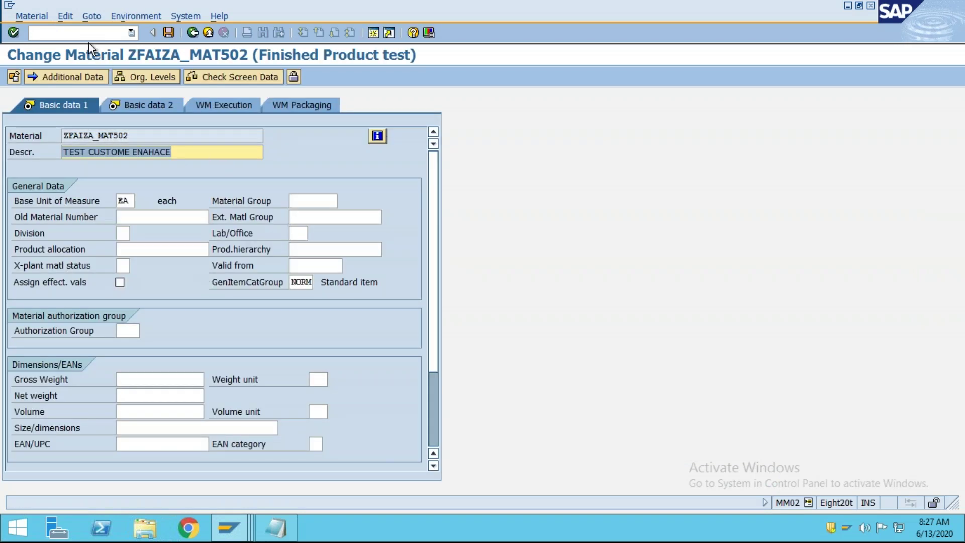
Step: Start transaction VK12 (Change Condition Records) in a new session from the material change screen
left_click(80, 31)
type("/OMM")
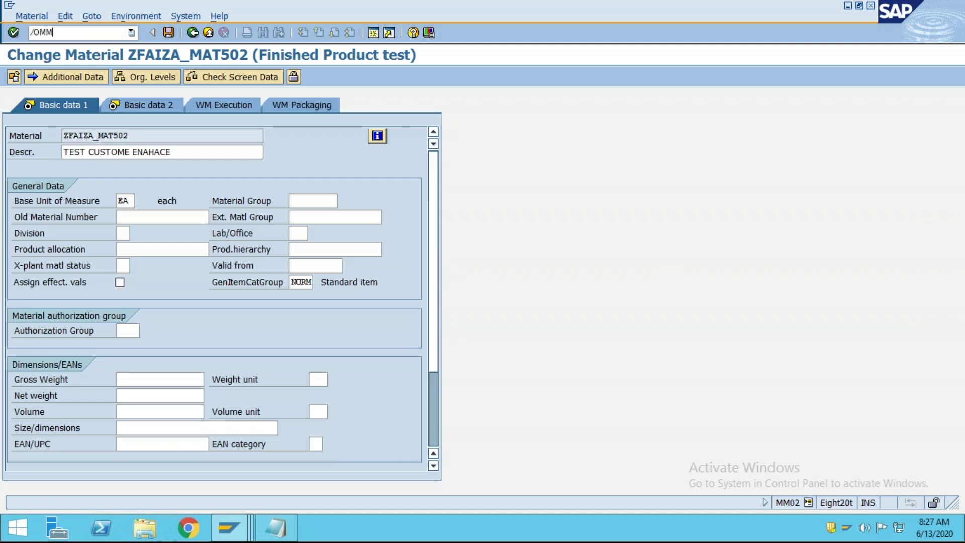
key("BackSpace")
key("BackSpace")
key("BackSpace")
type("OMM02")
key("Return")
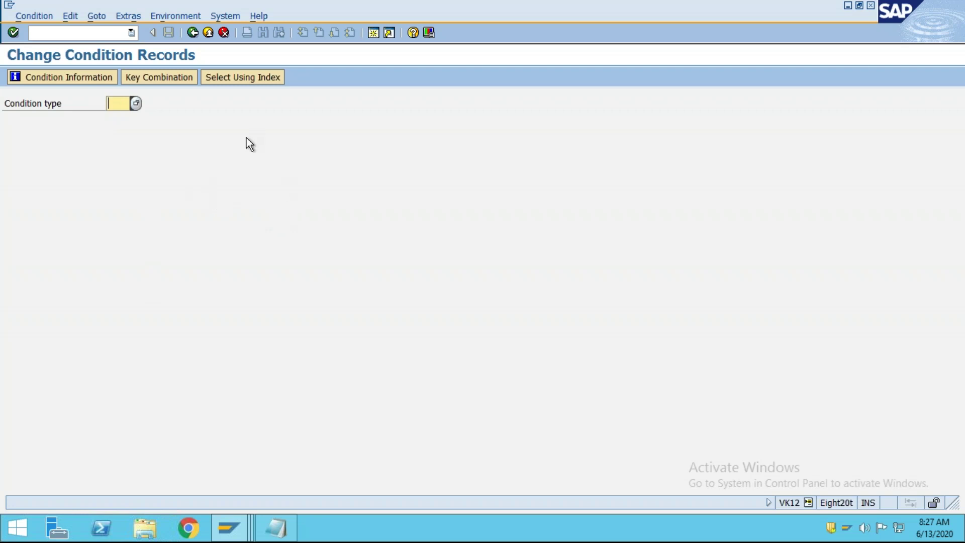
Step: Look through the open SAP sessions, return to Single transaction analysis and highlight the username being traced
key("alt+Tab")
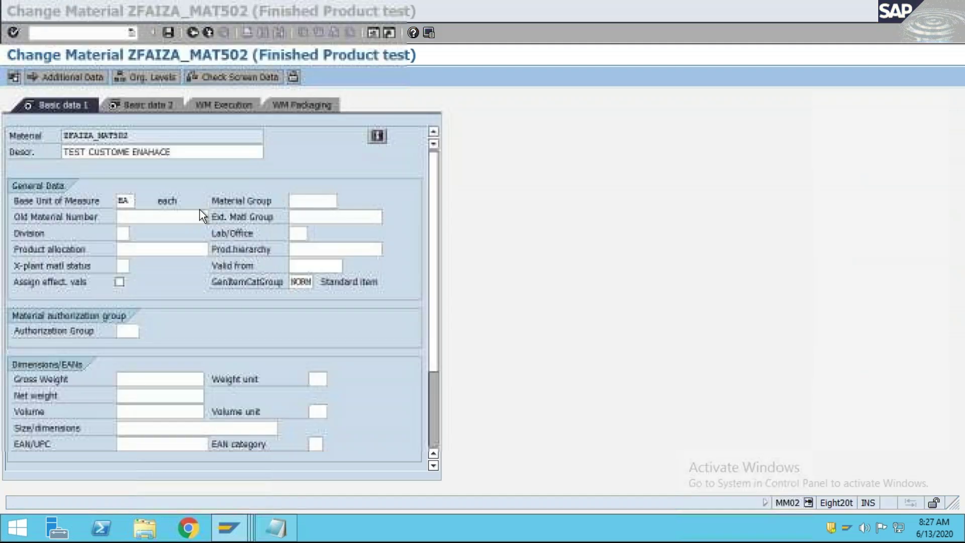
key("alt+Tab")
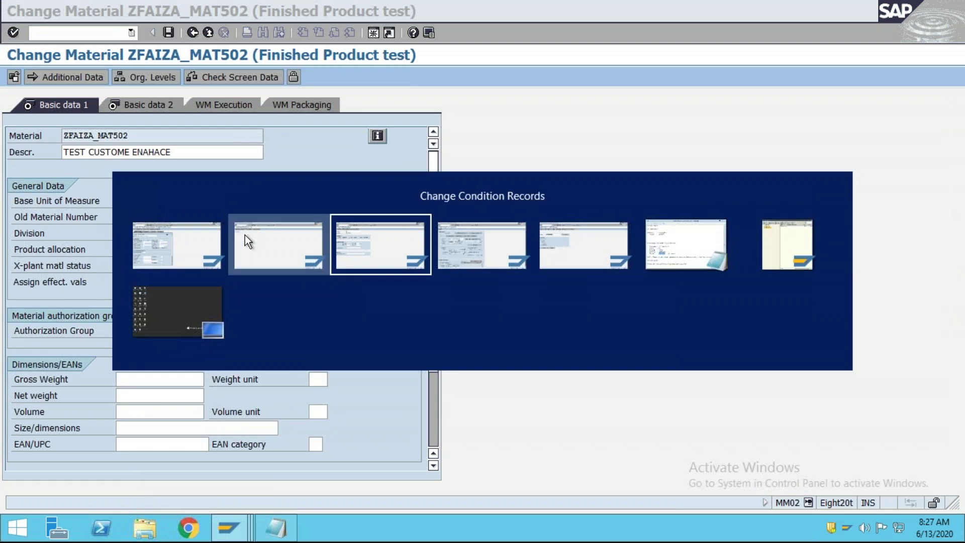
left_click(246, 237)
key("alt+Tab")
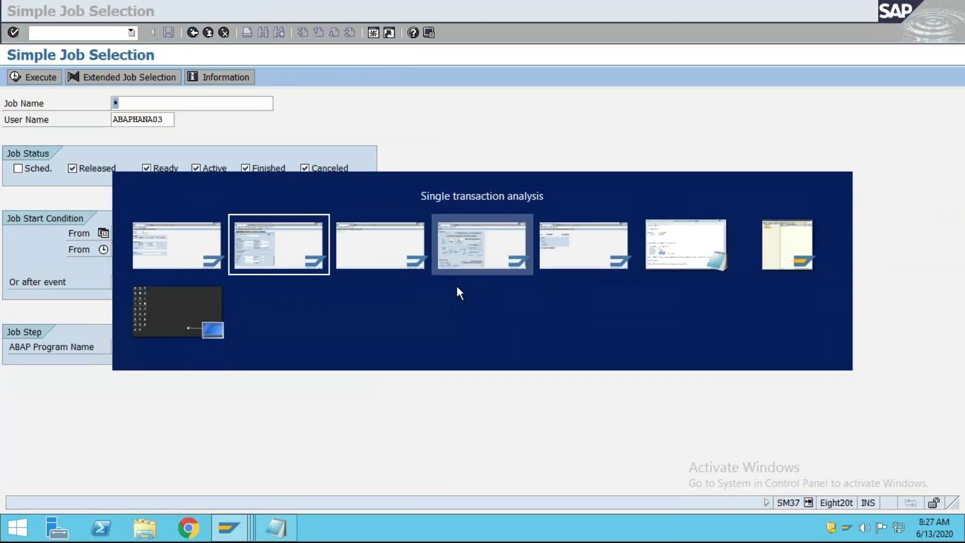
key("alt+Tab")
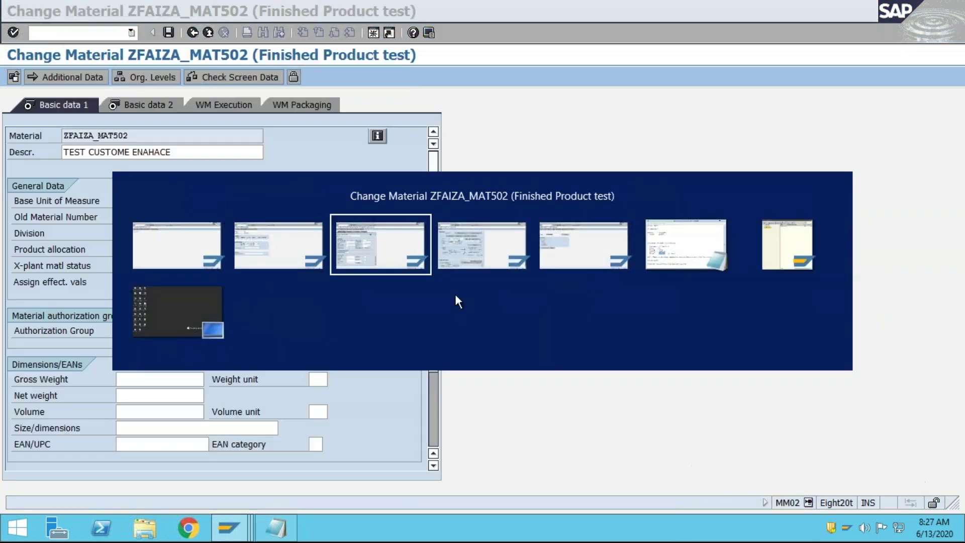
key("alt+Tab")
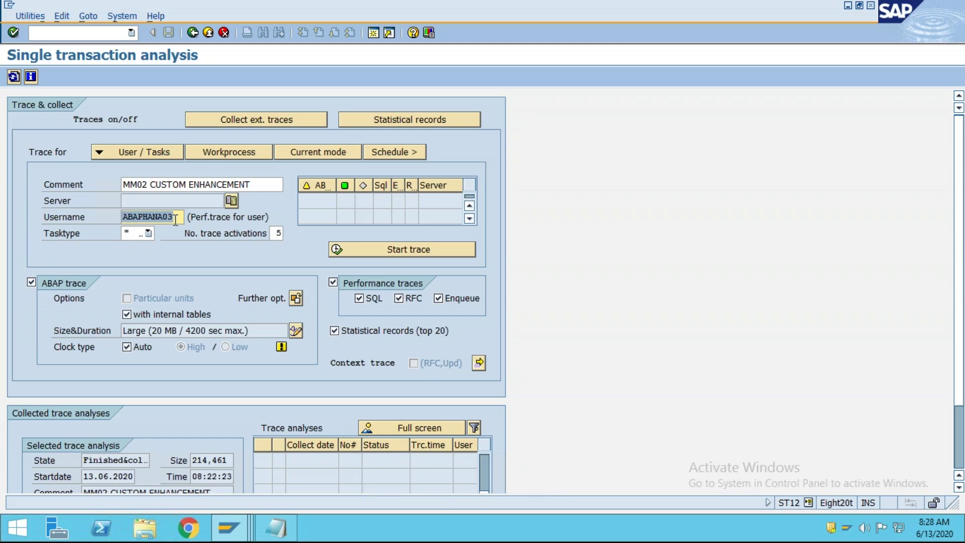
left_click_drag(176, 218, 119, 206)
left_click_drag(179, 220, 113, 229)
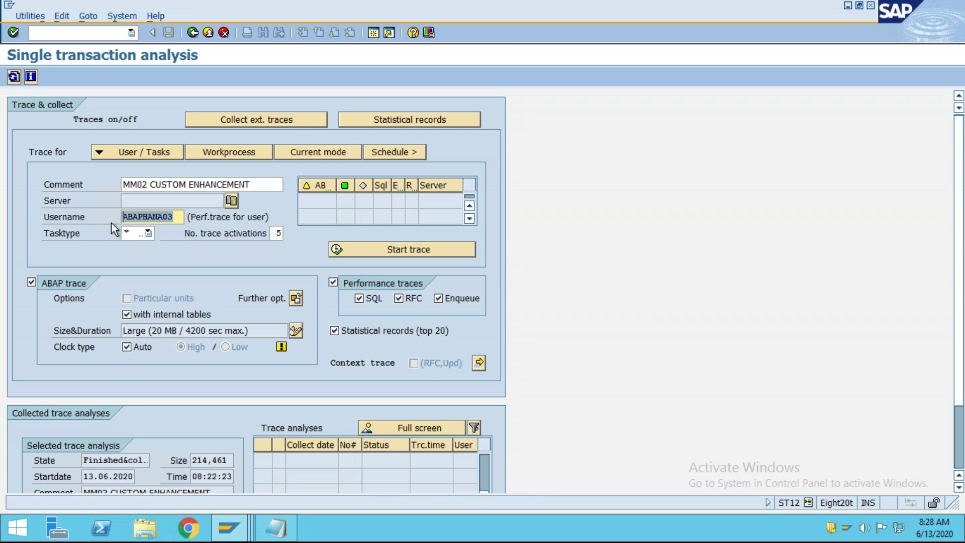
Step: Set the trace target to Current mode with transaction MM02 and start the trace
left_click(323, 152)
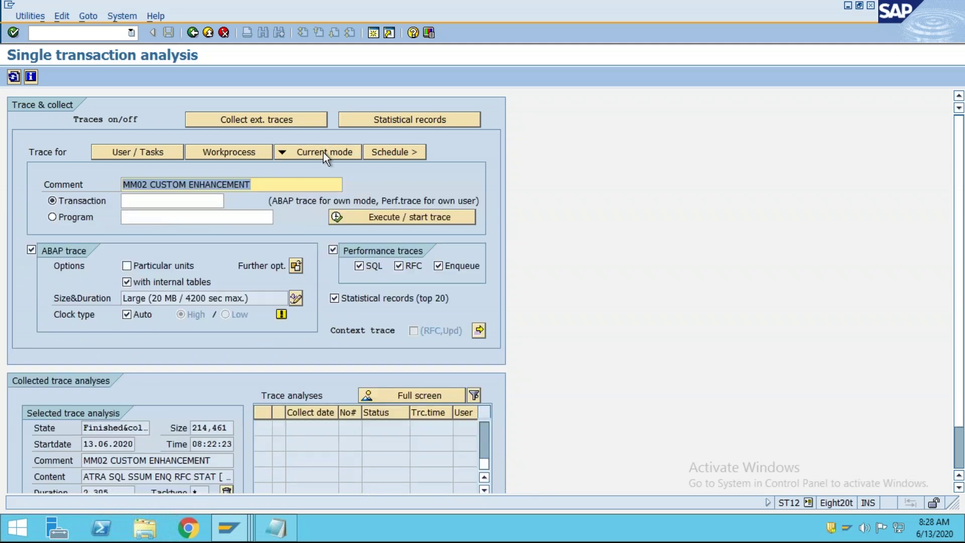
left_click(177, 201)
type("MM")
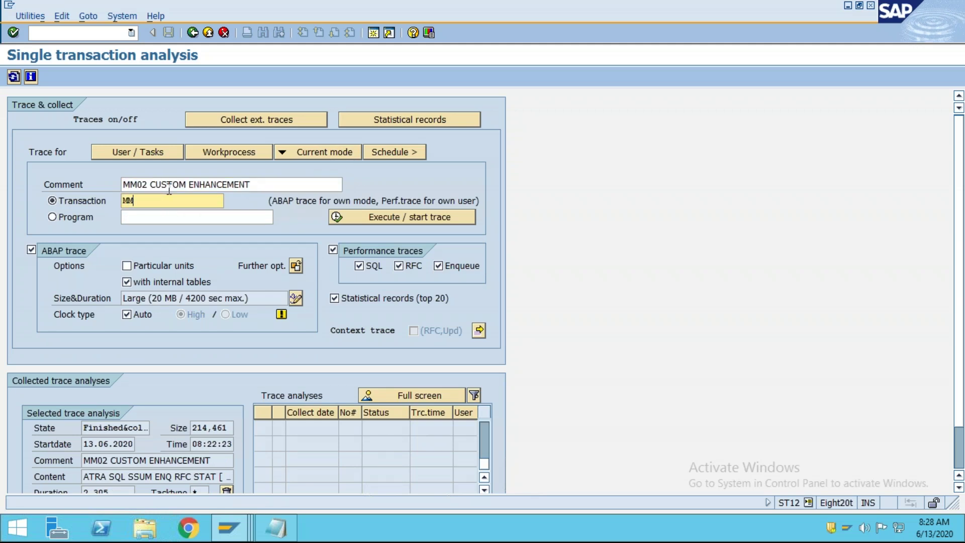
type("02")
left_click(121, 218)
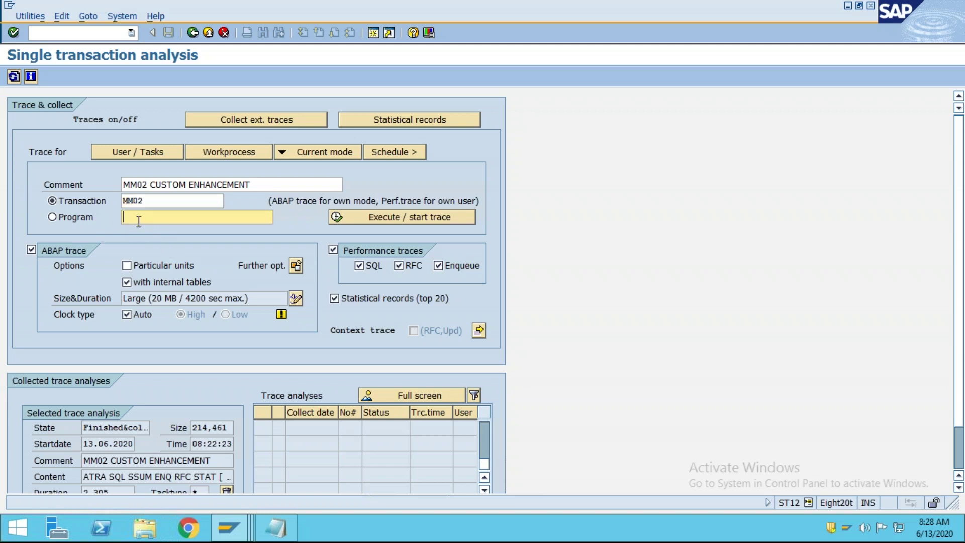
left_click(147, 201)
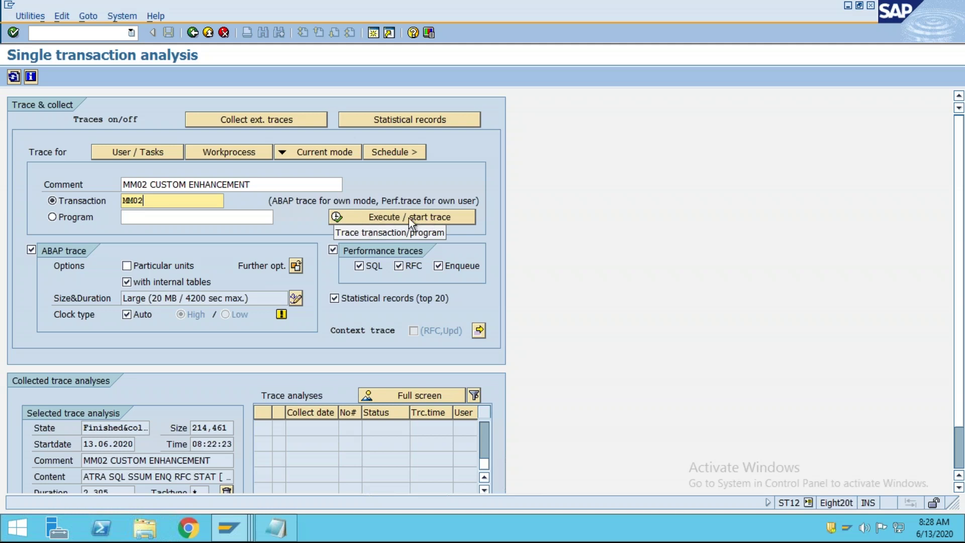
left_click(380, 223)
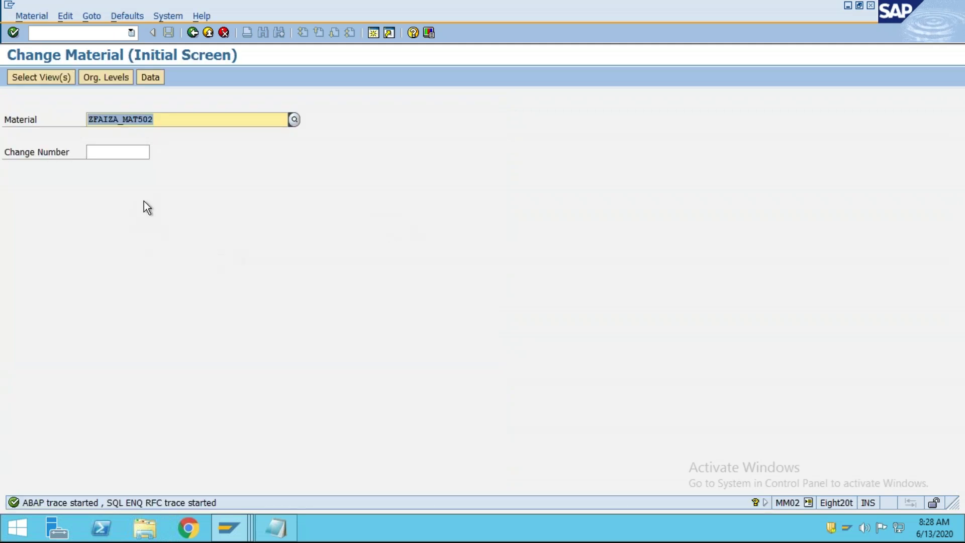
Step: Try to open material ZFAIZA_MAT502, then close the Simple Job Selection, ABAP Editor and older Change Material ZFAIZA_MAT502 sessions
key("Return")
left_click(119, 153)
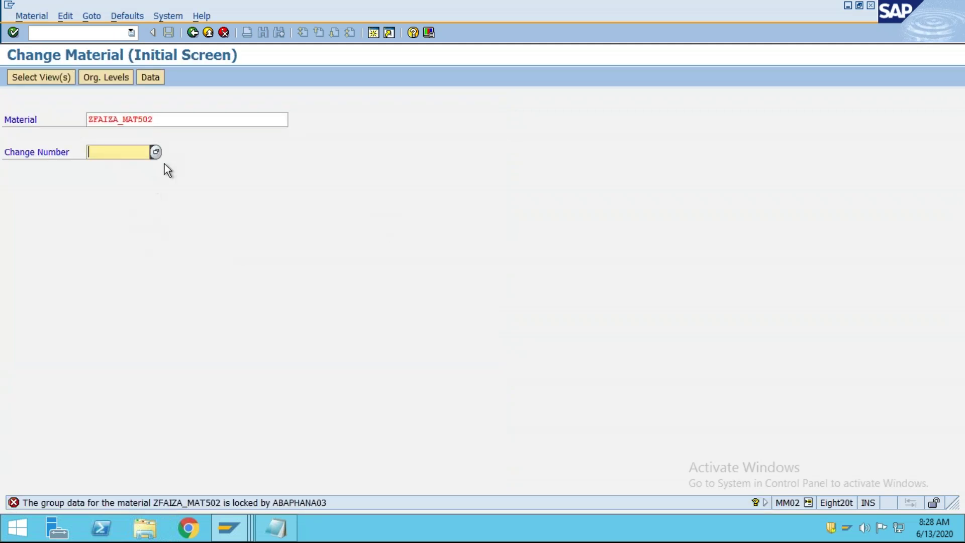
left_click(229, 527)
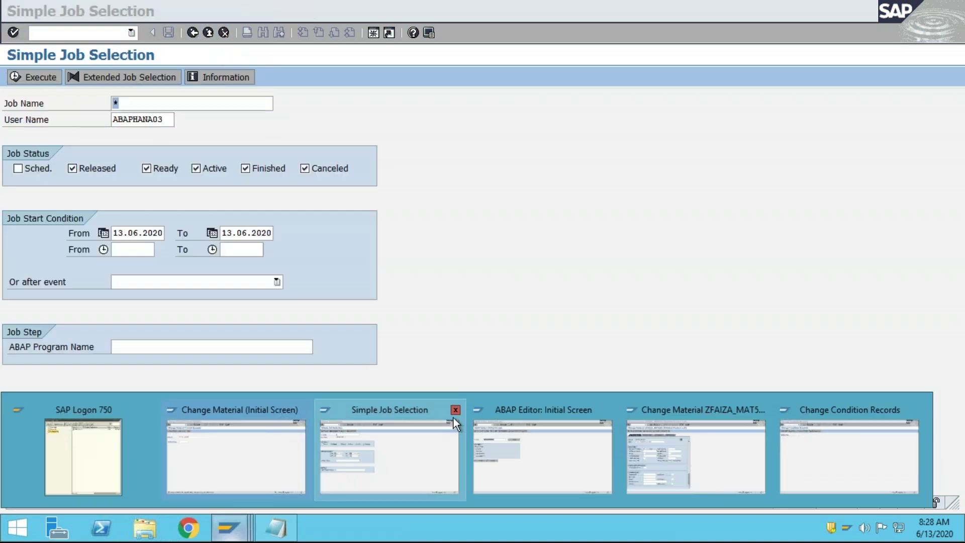
left_click(454, 415)
left_click(229, 528)
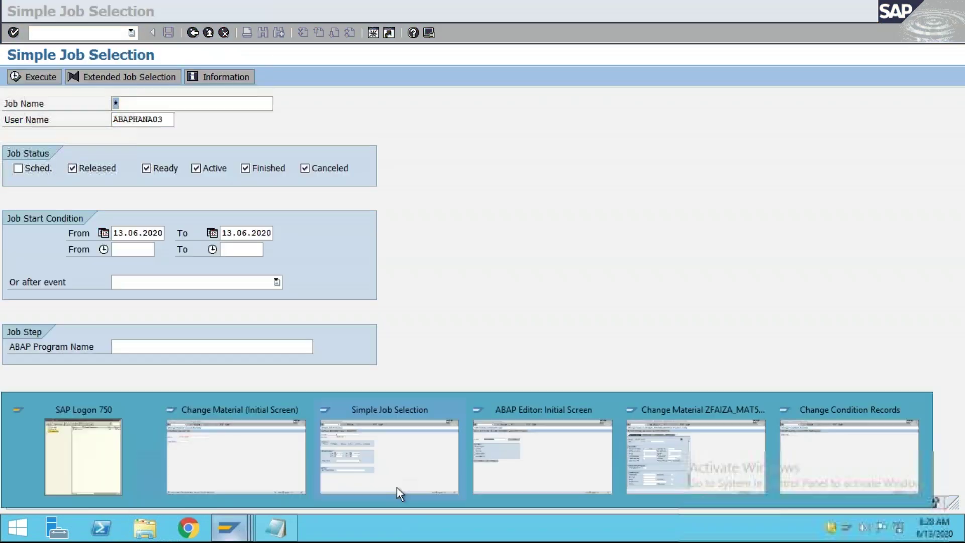
left_click(457, 412)
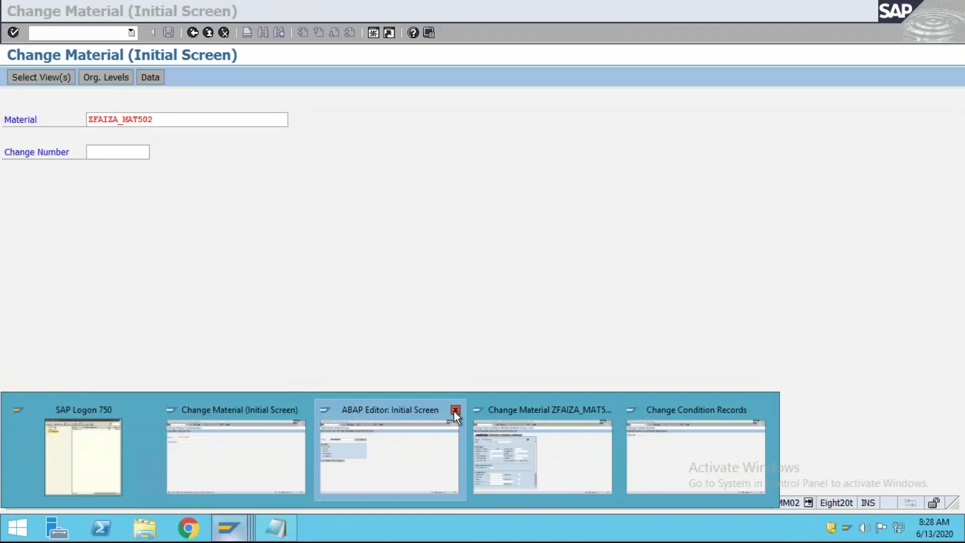
left_click(455, 411)
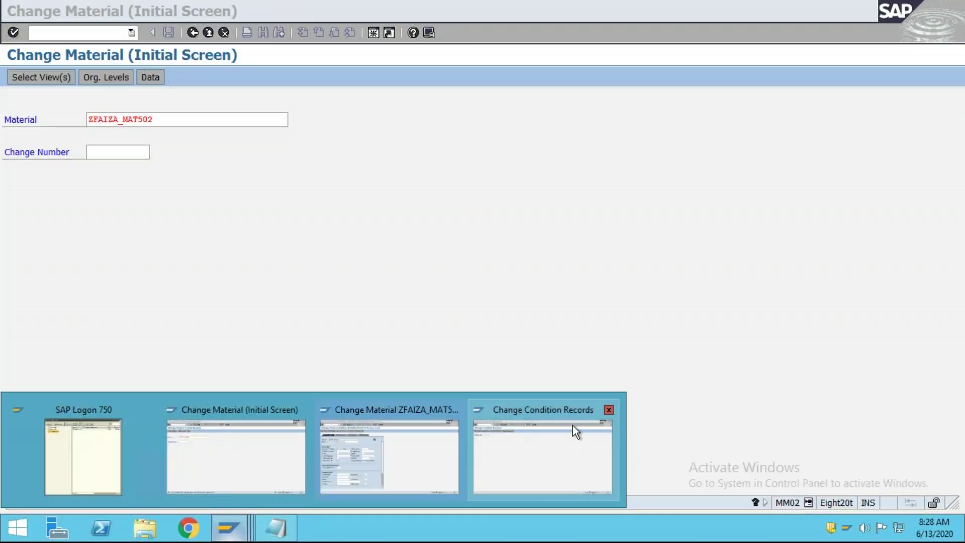
left_click(455, 411)
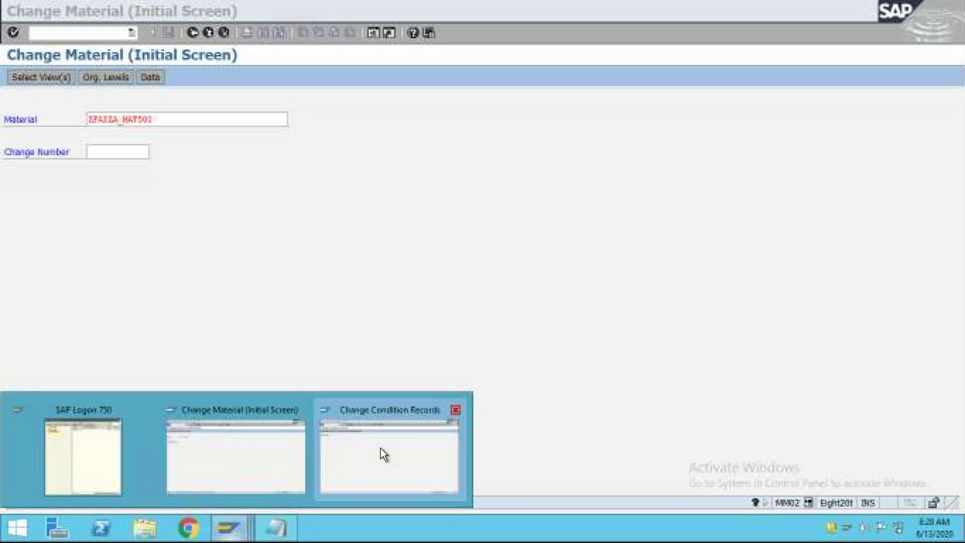
Step: Return to the traced Change Material session and open the Basic Data 1 view of material ZFAIZA_MAT502
left_click(384, 474)
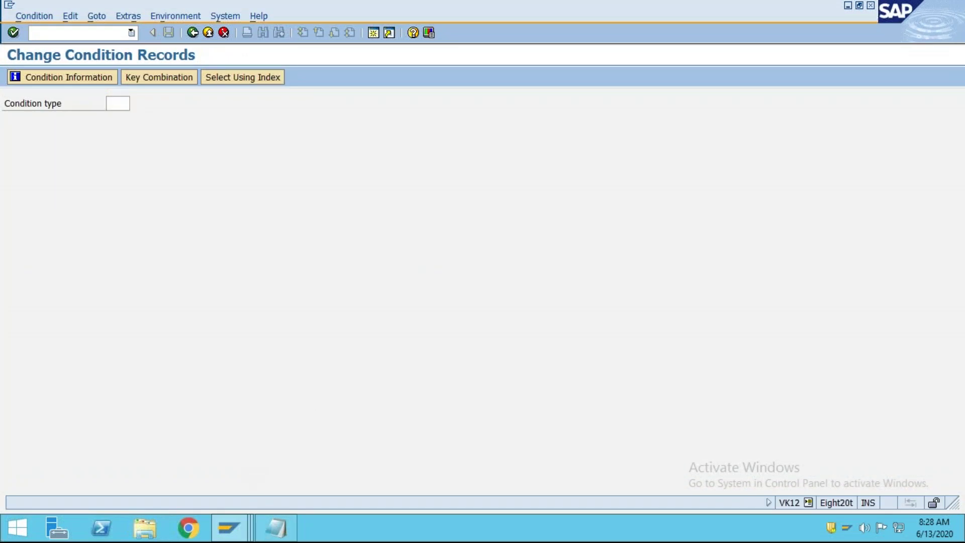
left_click(234, 532)
mouse_move(235, 532)
left_click(234, 453)
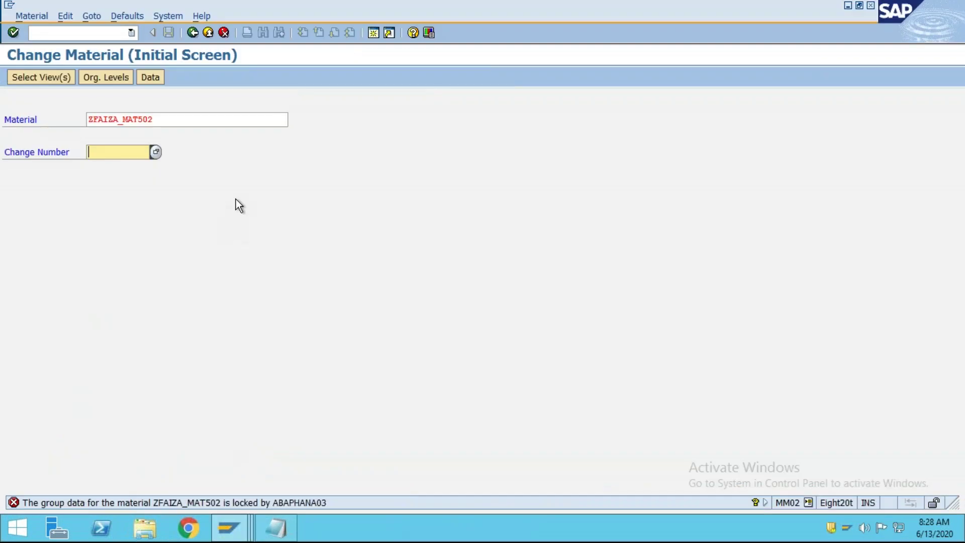
left_click(212, 173)
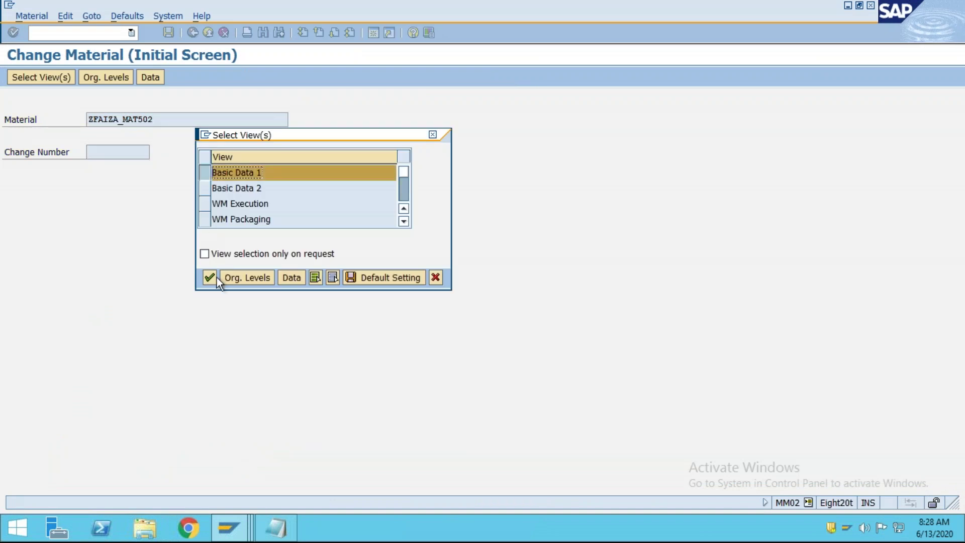
left_click(201, 189)
left_click(211, 279)
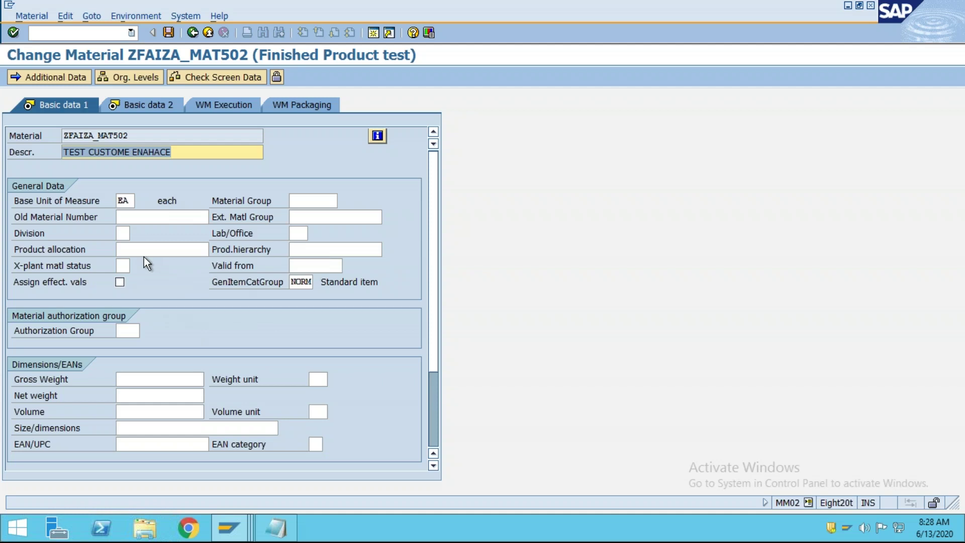
Step: Shorten the material description to TEST CUSTOME and save the material
left_click_drag(174, 152, 133, 152)
key("BackSpace")
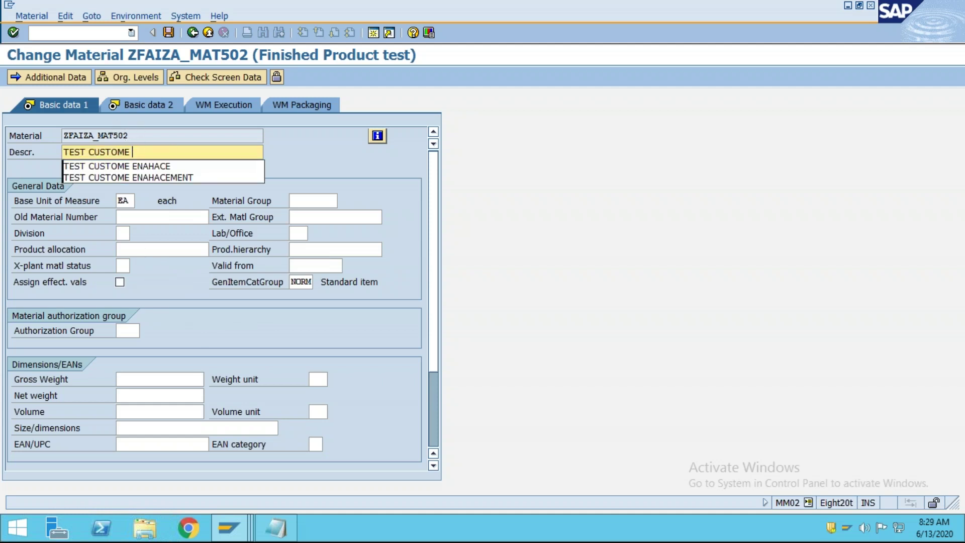
left_click(168, 33)
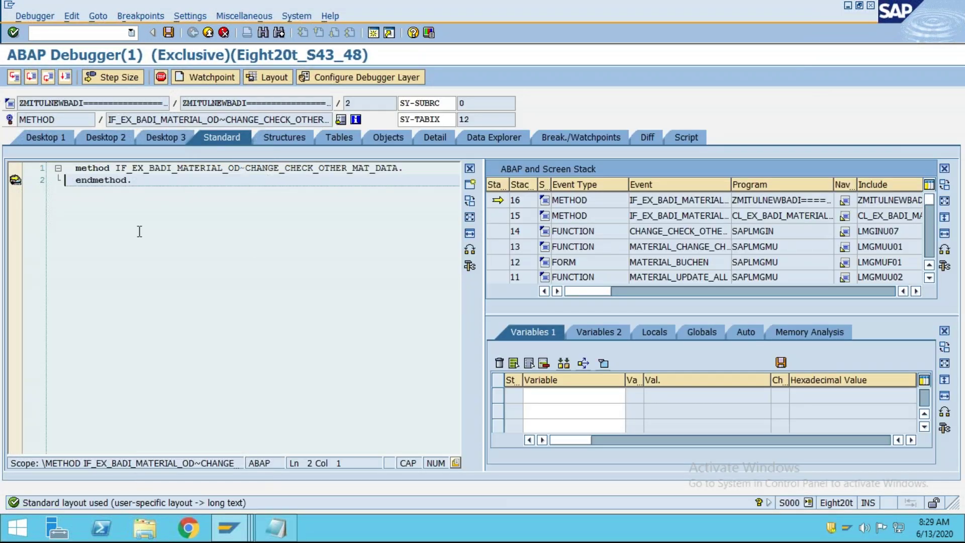
Step: Delete the breakpoint at endmethod in the CHANGE_CHECK_OTHER_MAT_DATA method and resume execution in the debugger
left_click(15, 182)
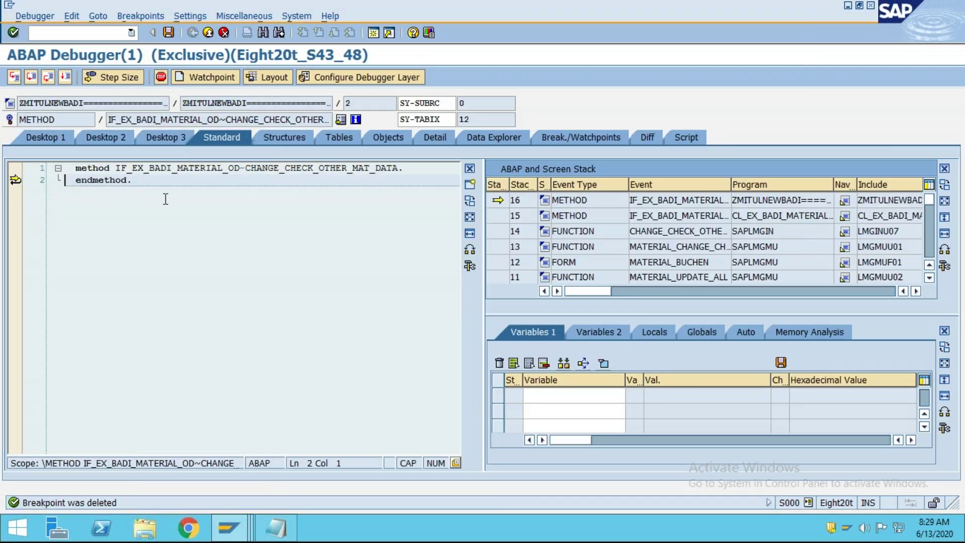
key("F8")
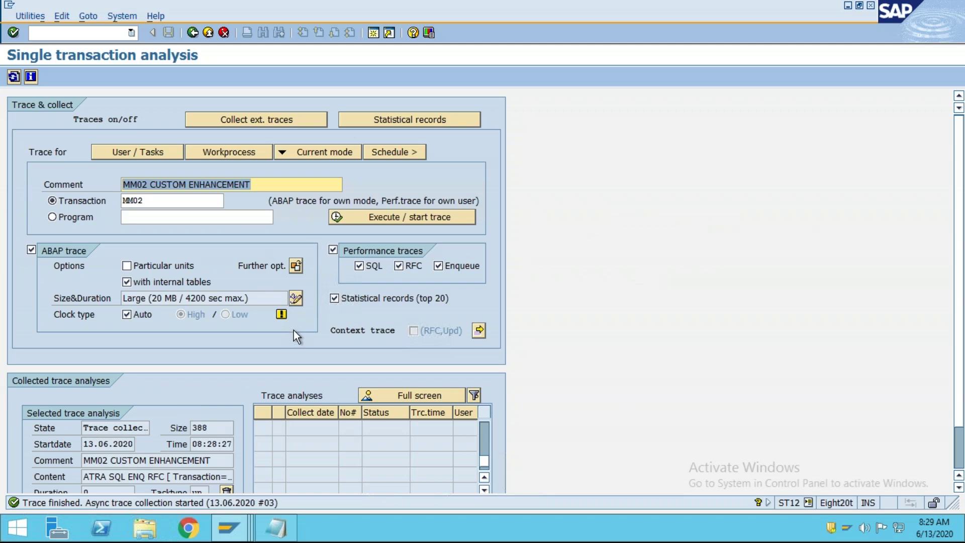
Step: Open the full-screen list of trace analyses, select trace 3 of 13.06.2020 and display its ABAP trace per call
scroll(297, 345, "down", 1)
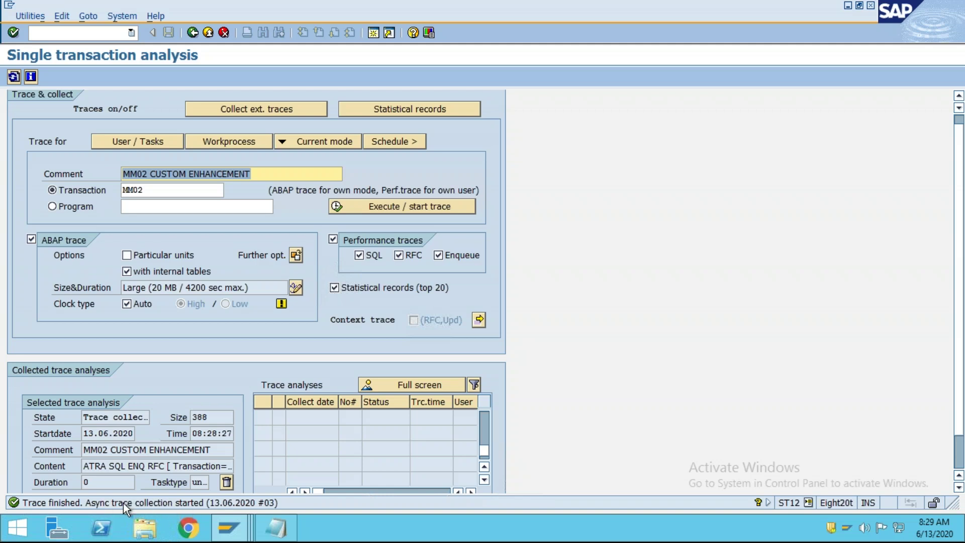
left_click(483, 480)
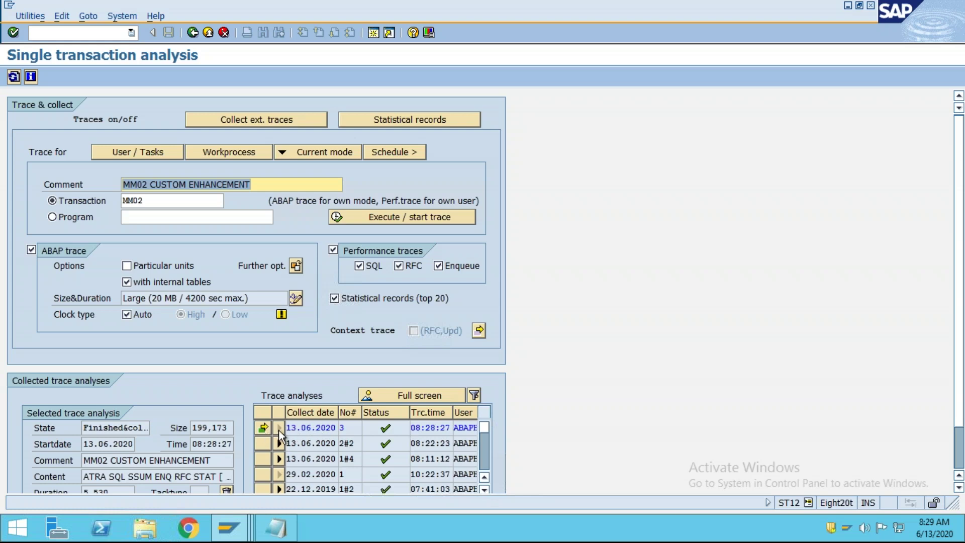
left_click(424, 397)
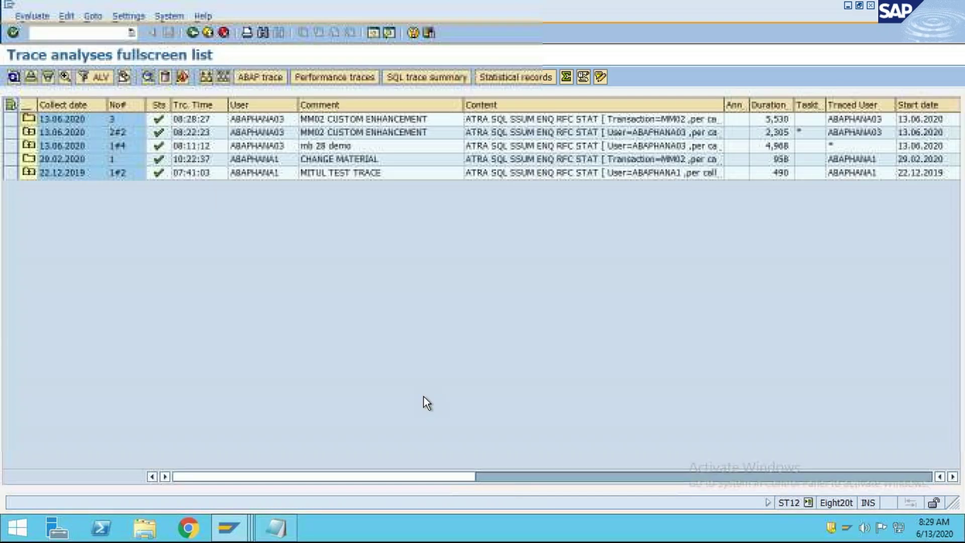
left_click(363, 122)
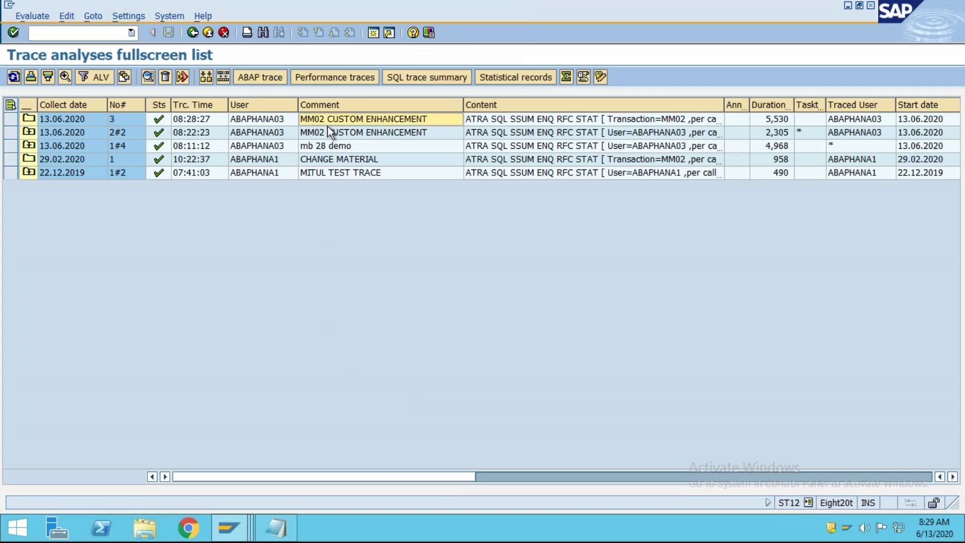
left_click(131, 121)
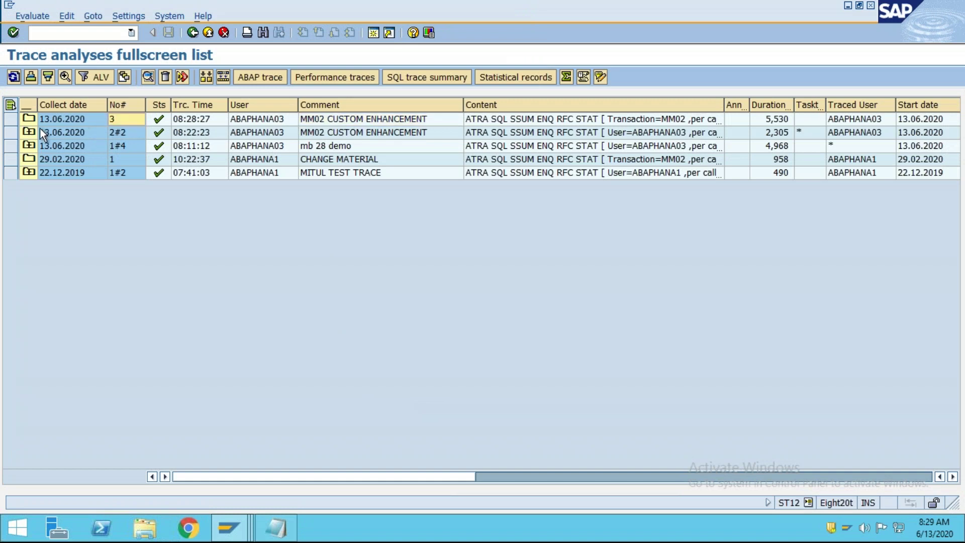
left_click(15, 120)
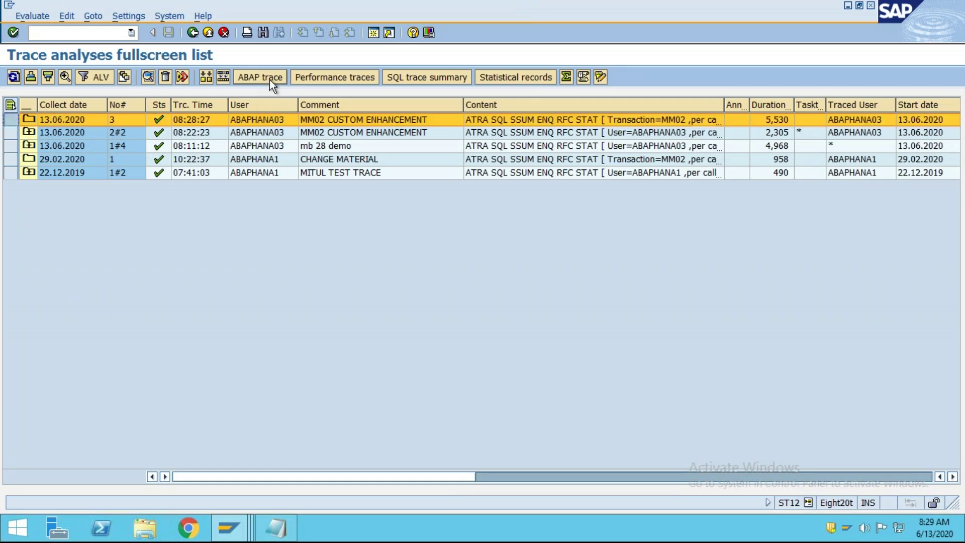
left_click(223, 76)
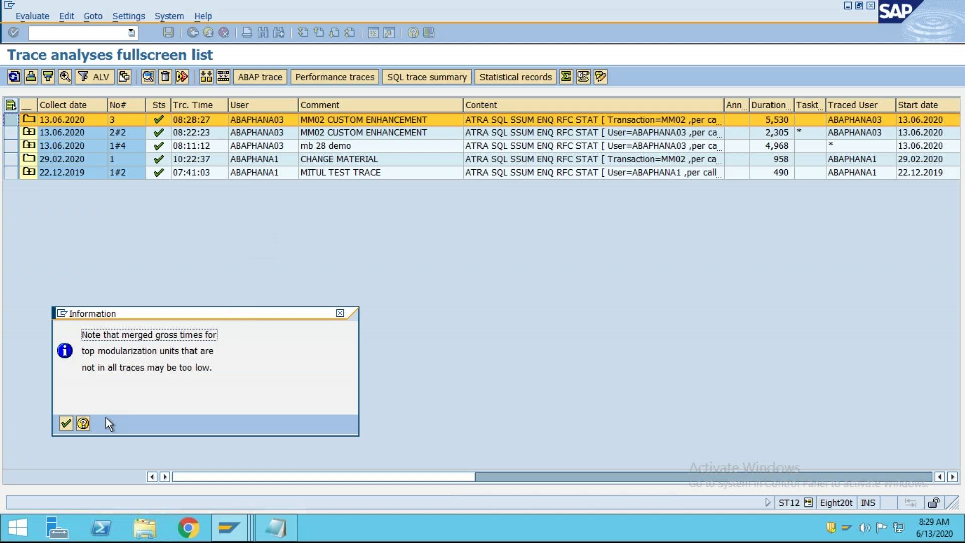
left_click(66, 423)
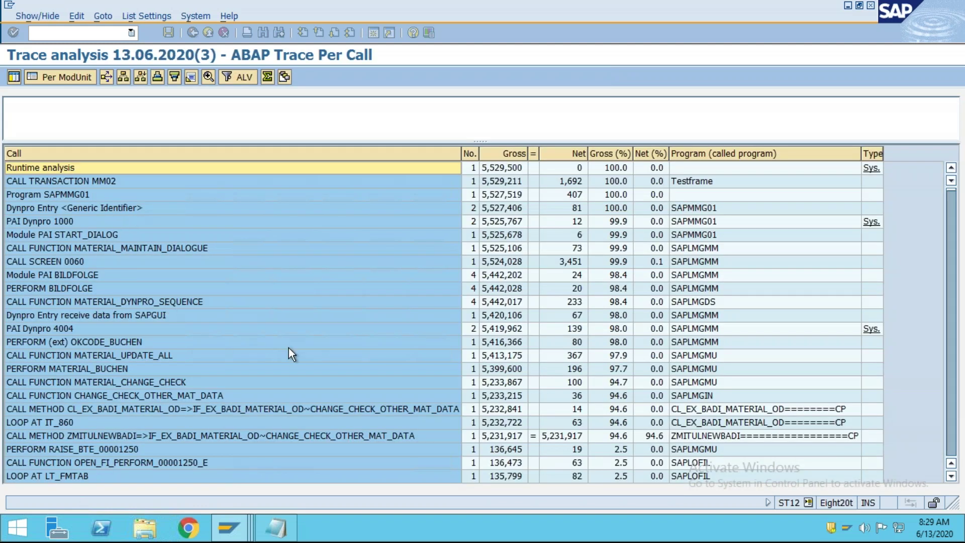
Step: Sort the per-call trace by called program in descending order and examine the calls of the custom Z programs
left_click(713, 154)
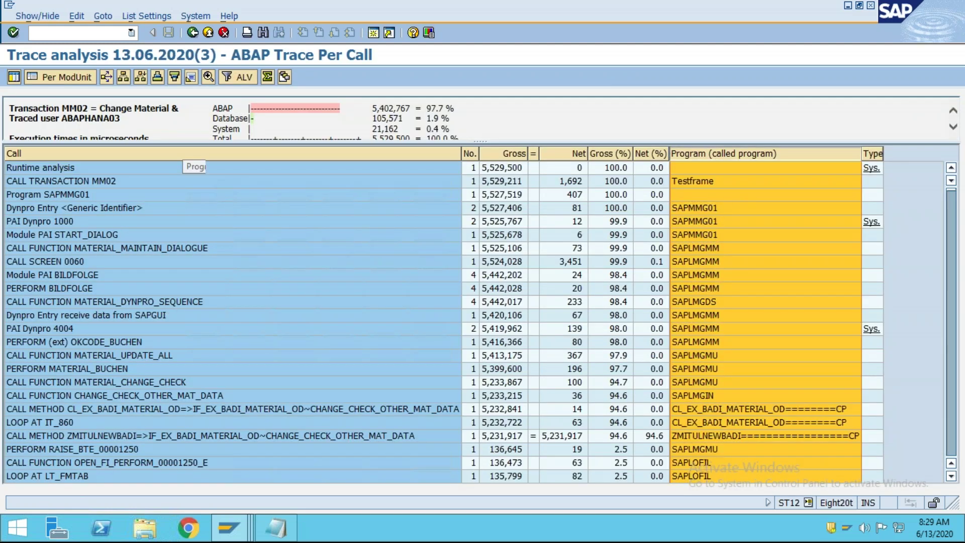
left_click(174, 78)
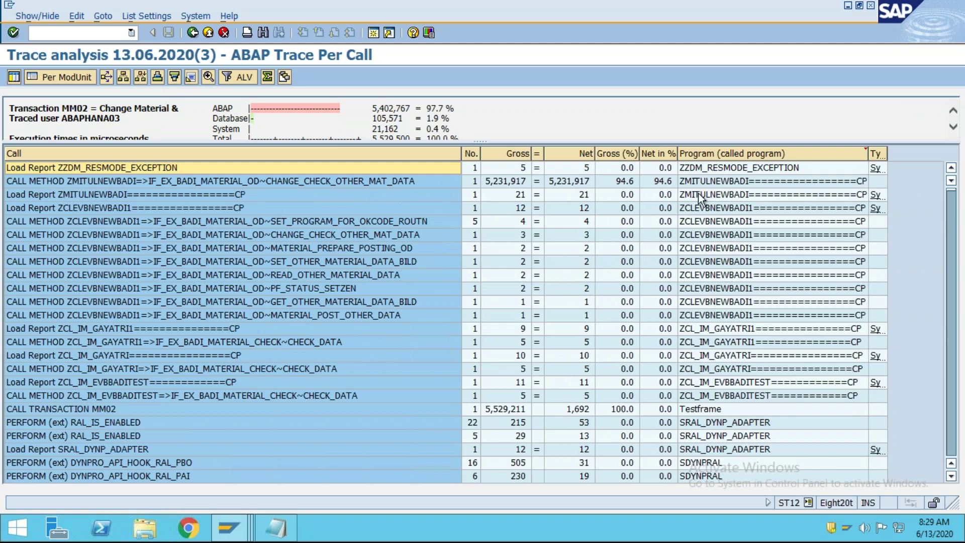
left_click(731, 221)
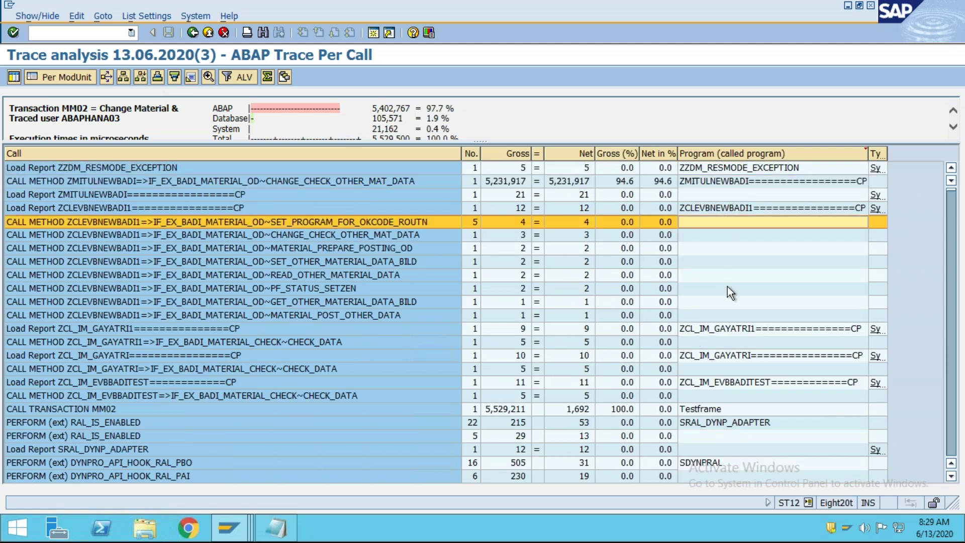
left_click(728, 332)
left_click(738, 375)
left_click(735, 381)
left_click(737, 355)
left_click(737, 334)
left_click(706, 209)
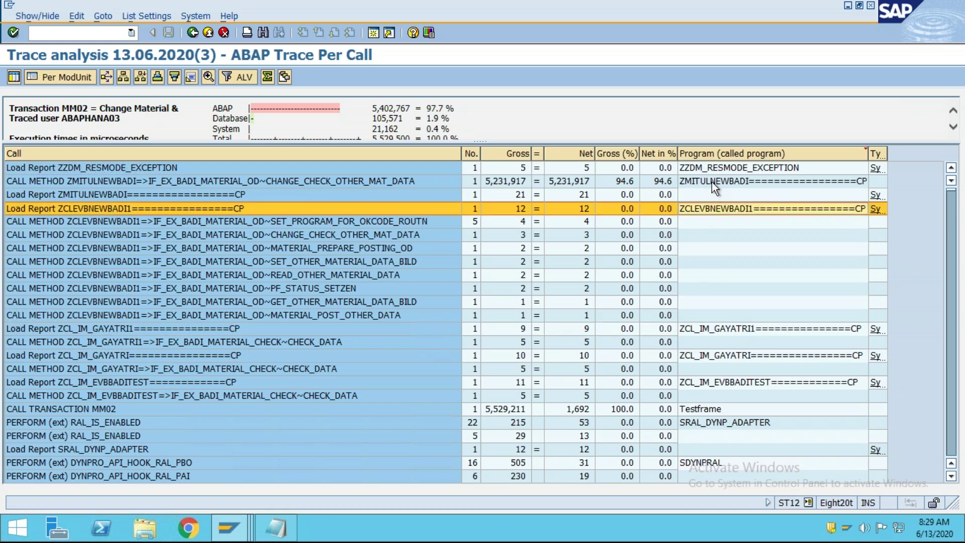
left_click(712, 182)
left_click(710, 169)
Step: Return to the Single transaction analysis screen and compare the User / Tasks trace settings with those of Current mode
left_click(191, 34)
left_click(194, 34)
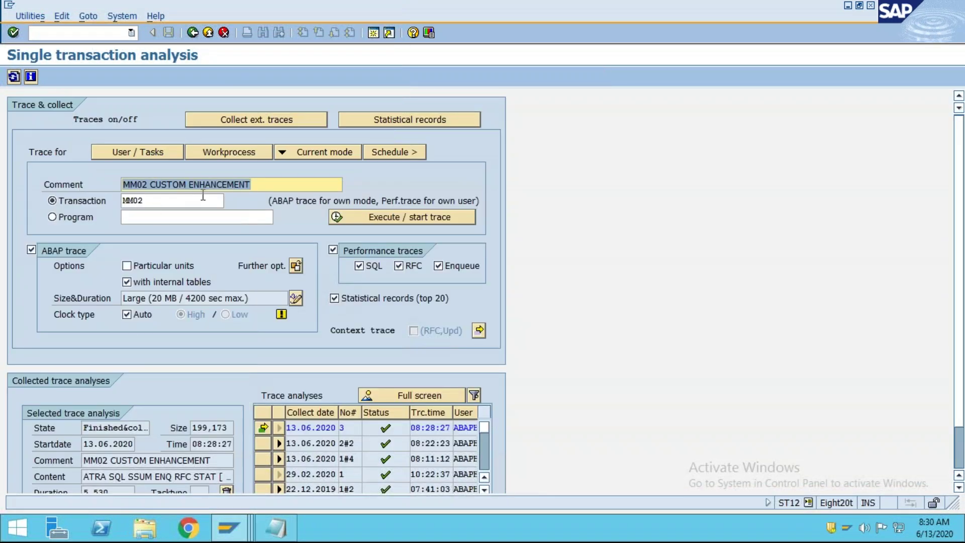
left_click(127, 156)
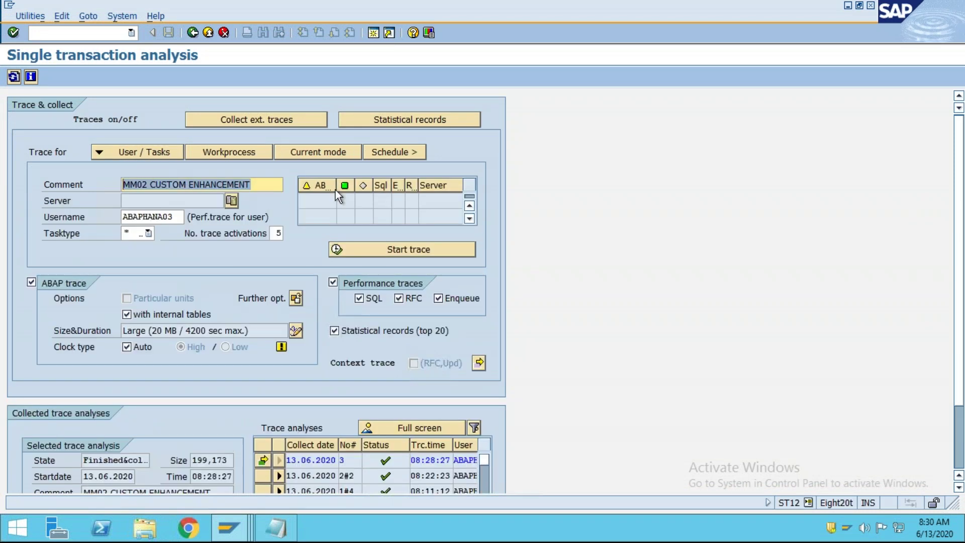
left_click(337, 157)
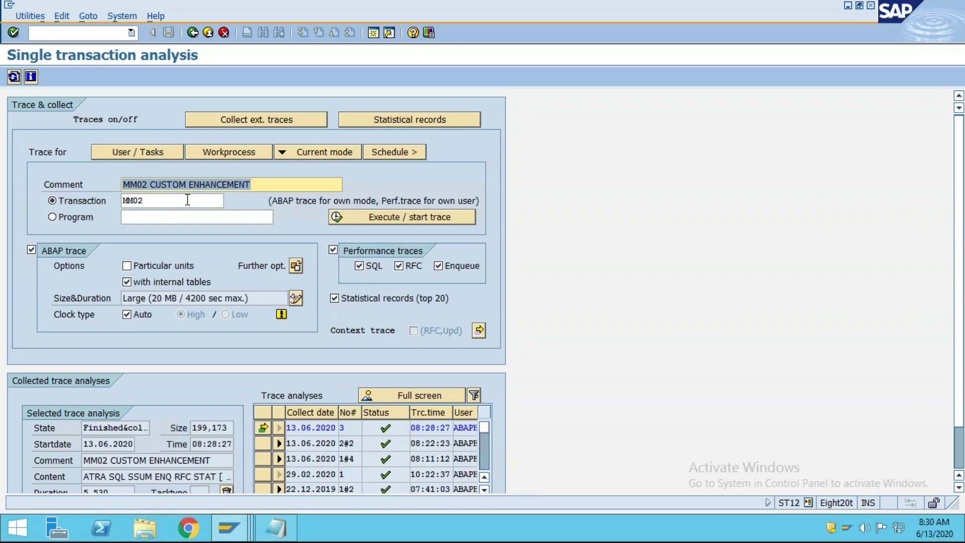
Step: Start the current mode trace for transaction MM02 with the comment MM02 CUSTOM ENHANCEMENT
left_click_drag(188, 200, 65, 206)
left_click_drag(255, 183, 56, 193)
left_click_drag(166, 201, 56, 205)
left_click_drag(288, 189, 20, 183)
left_click_drag(177, 198, 39, 201)
left_click_drag(273, 191, 50, 190)
left_click_drag(166, 200, 57, 200)
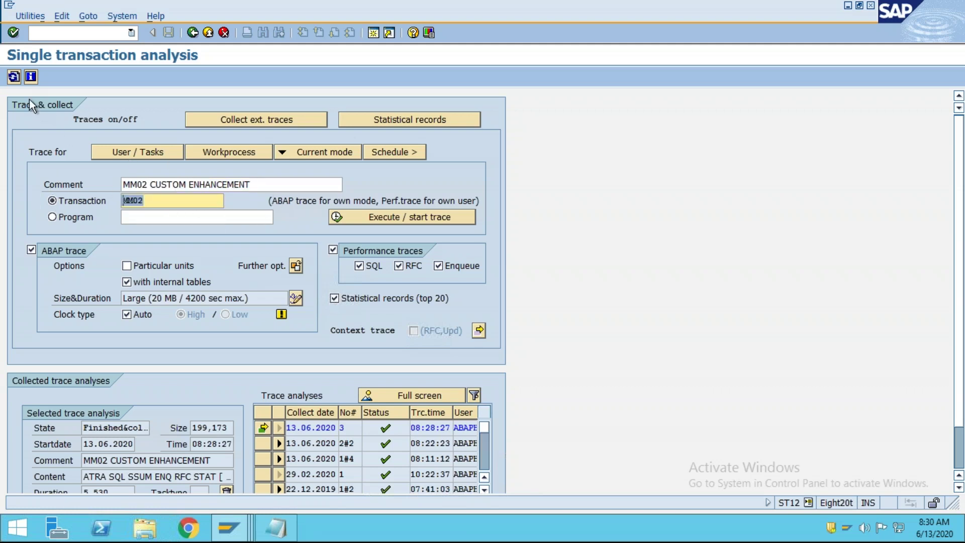
left_click(387, 218)
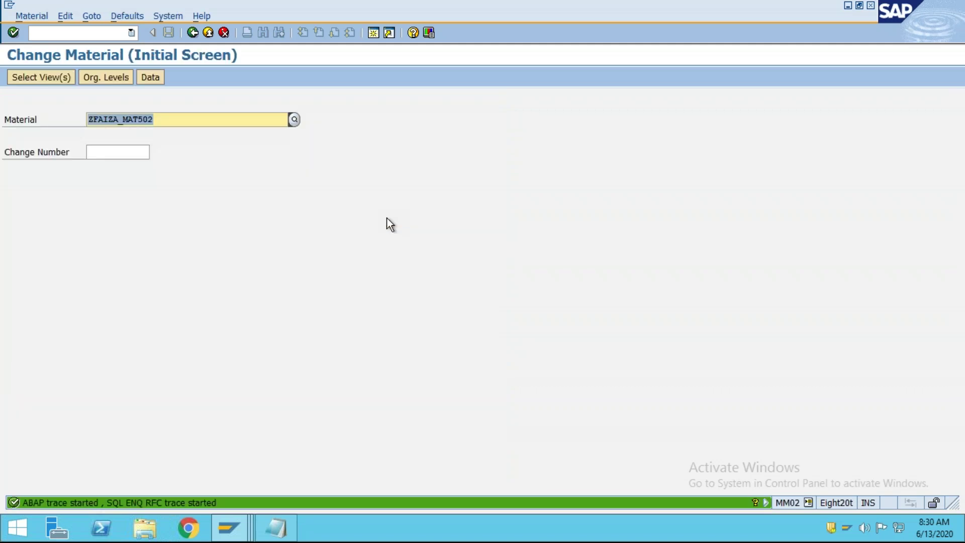
Step: Switch to the SAP Easy Access session and open transaction SE38
left_click(228, 528)
left_click(244, 465)
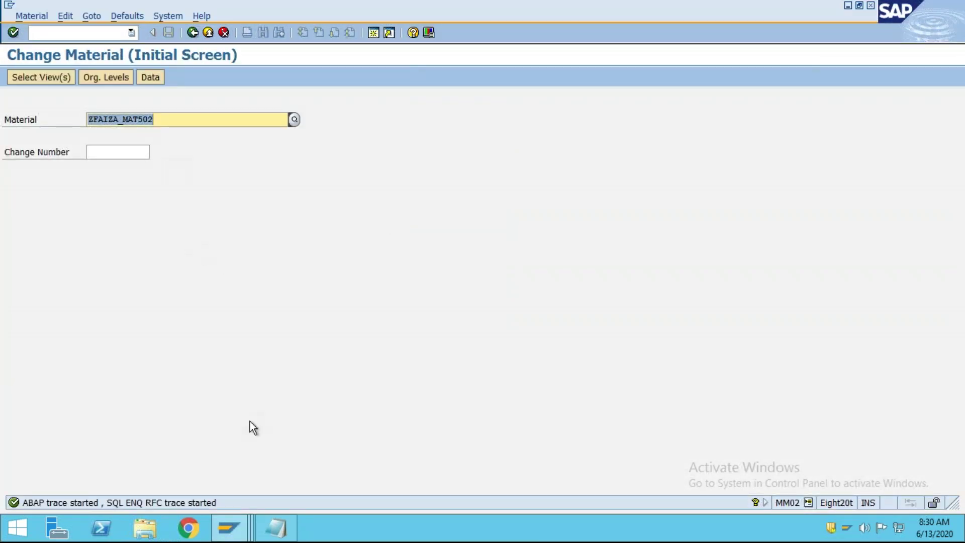
left_click(229, 528)
left_click(433, 466)
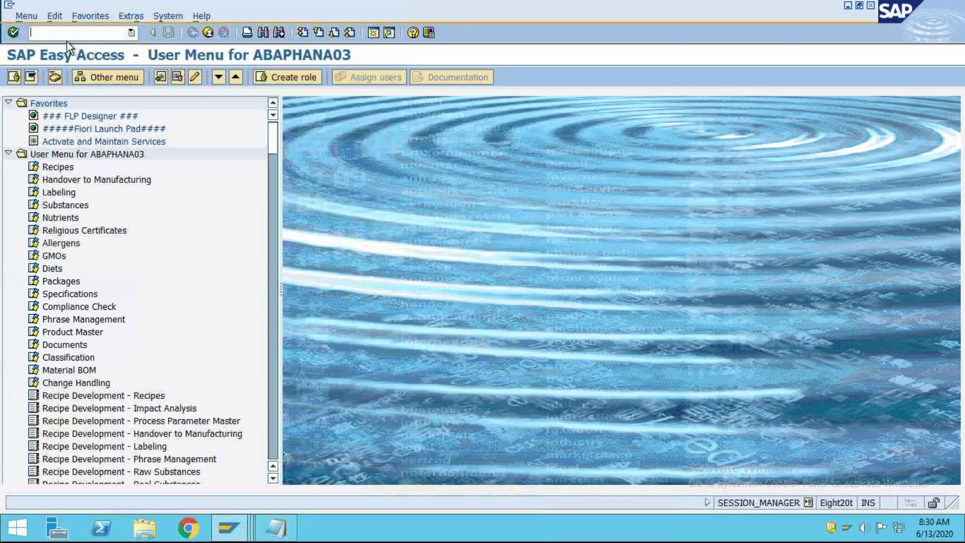
type("/NSE38")
key("Return")
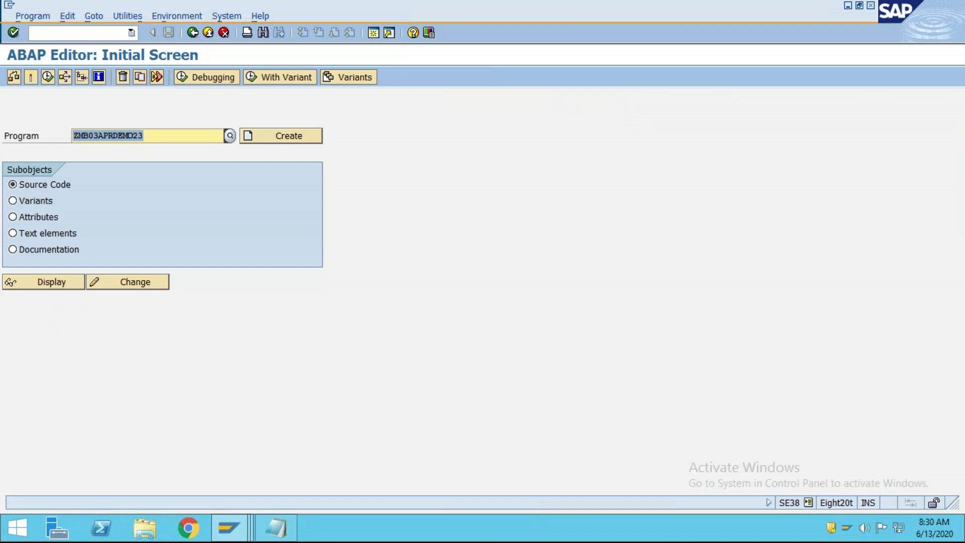
Step: Choose program ZMB03APRDEMO12 in the ABAP Editor and execute it
left_click(151, 137)
key("BackSpace")
type("1")
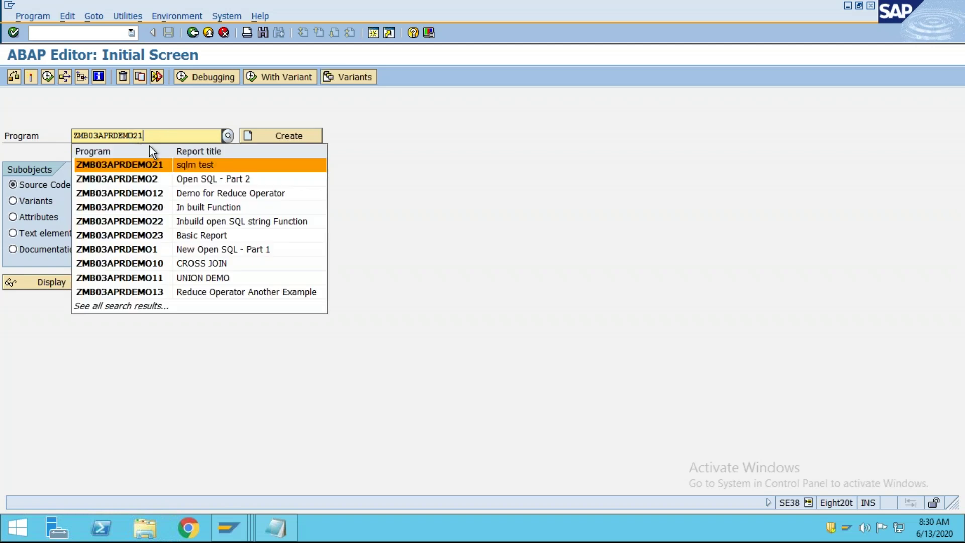
key("Down")
key("Down")
key("Return")
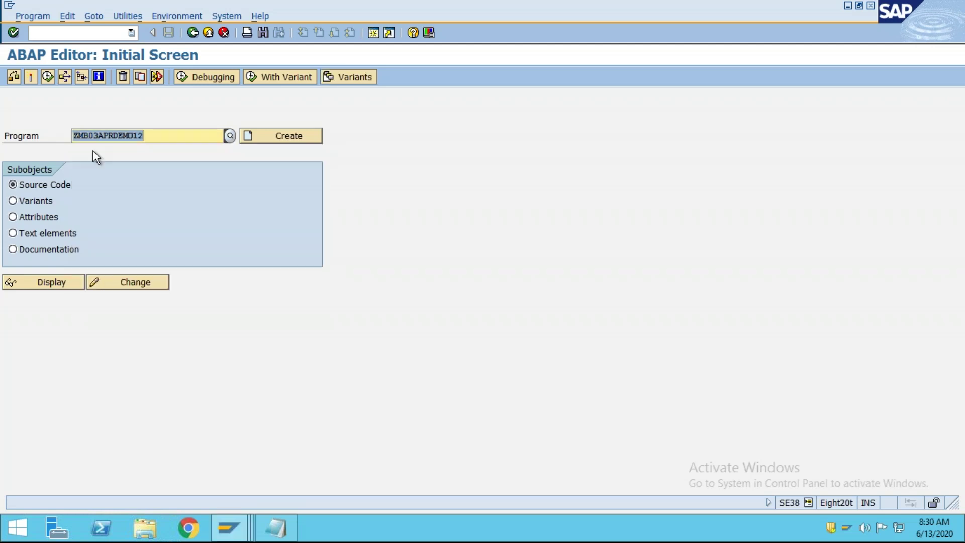
left_click(48, 78)
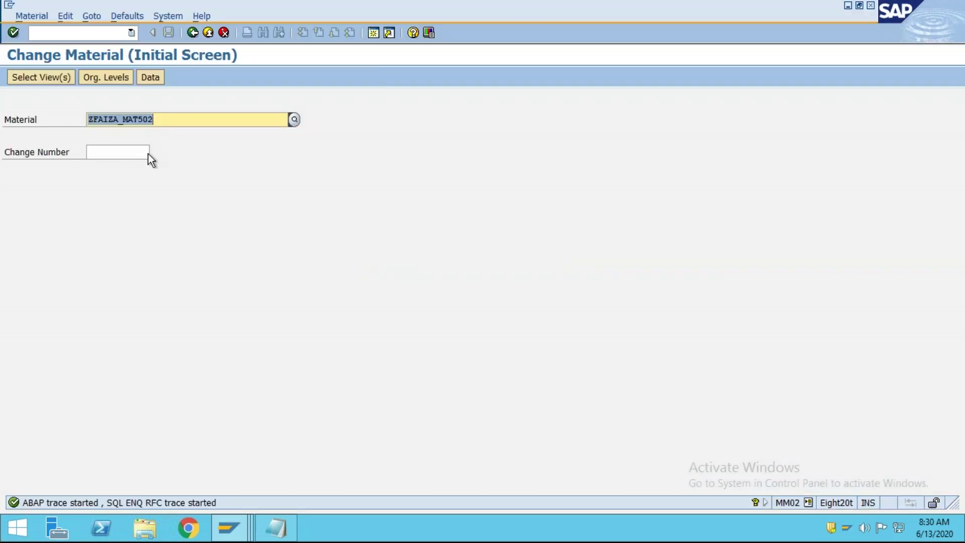
Step: In the traced Change Material session, open the Basic Data 1 and Basic Data 2 views of material ZFAIZA_MAT502
key("Return")
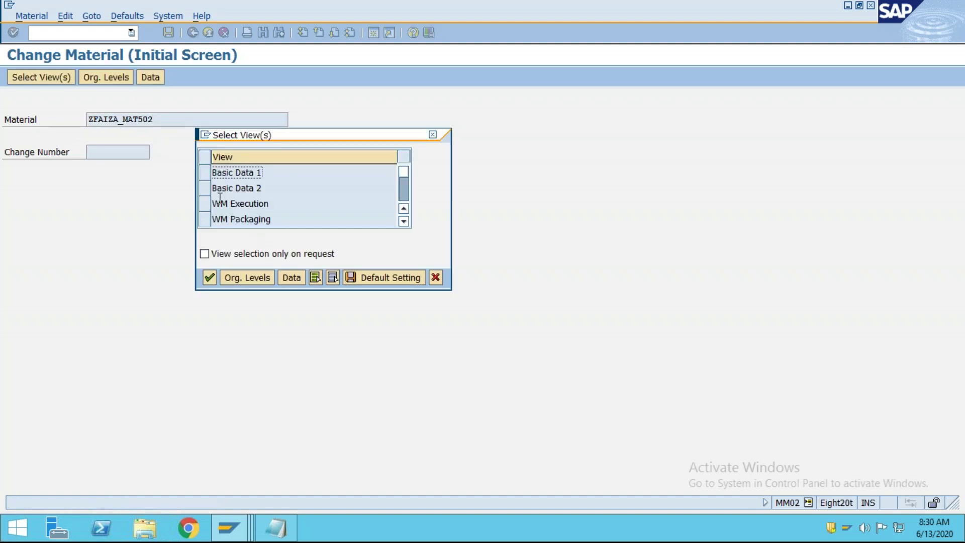
left_click(204, 174)
left_click(206, 190)
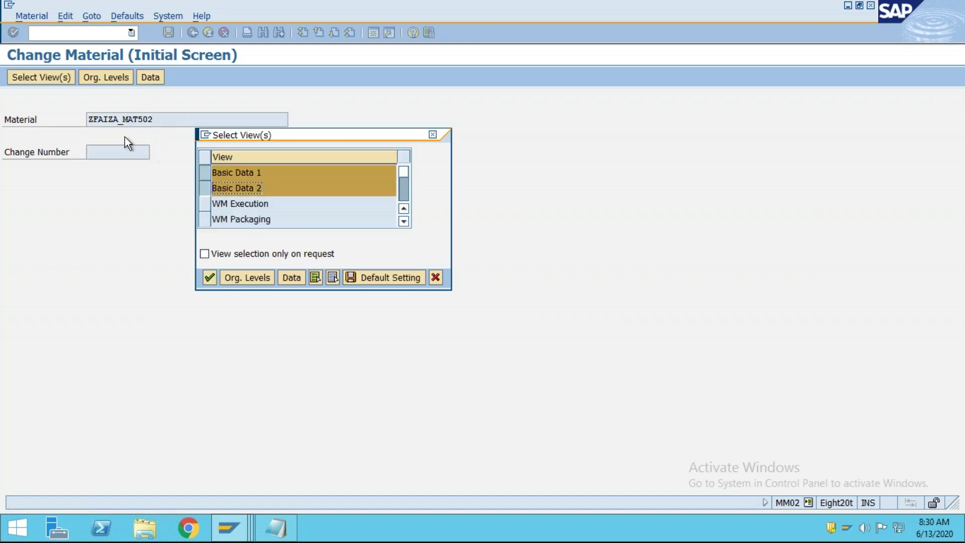
left_click(210, 279)
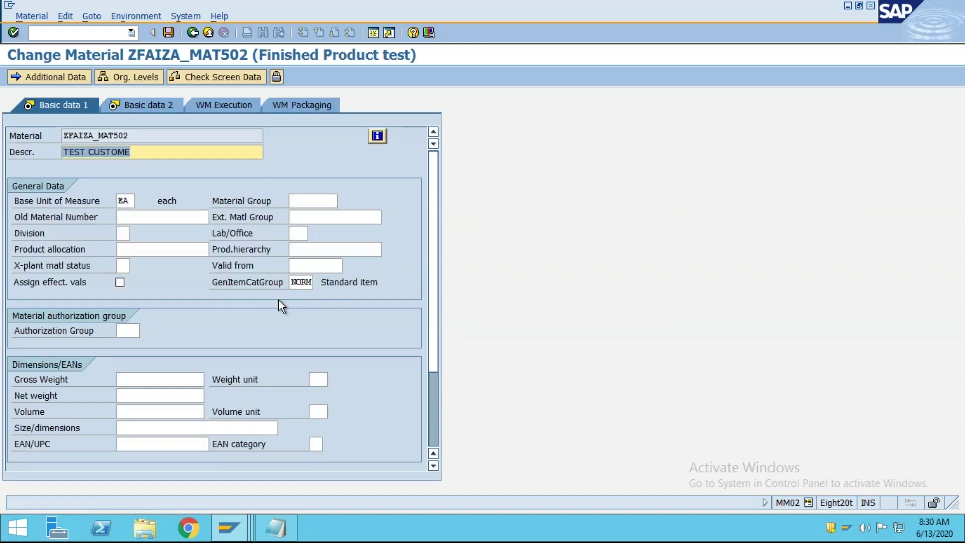
Step: Shorten the material description to TEST CU and save the material
left_click_drag(140, 151, 100, 152)
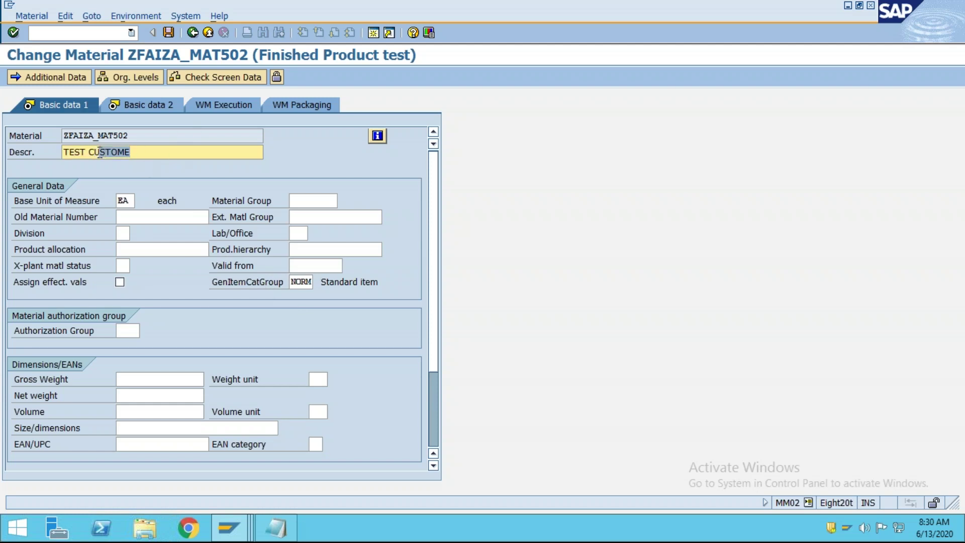
key("BackSpace")
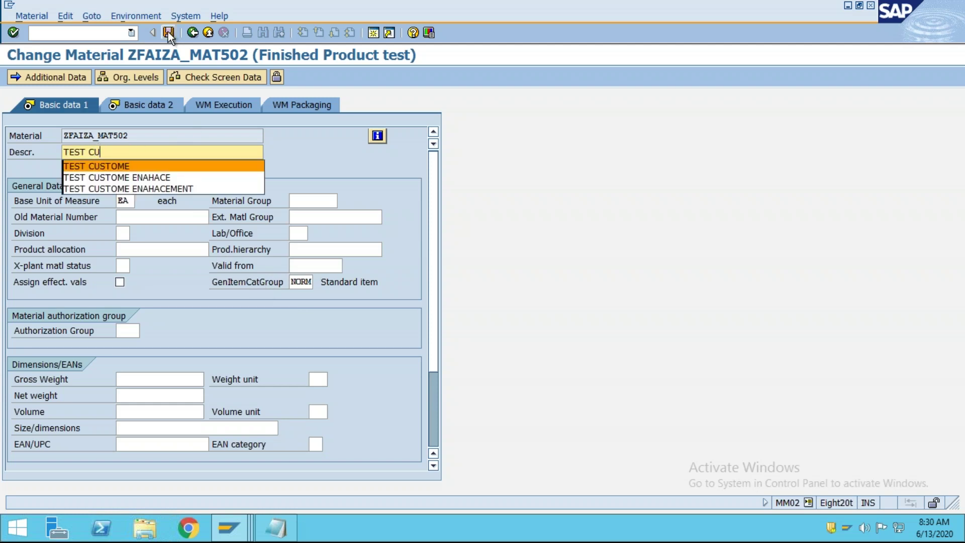
left_click(168, 31)
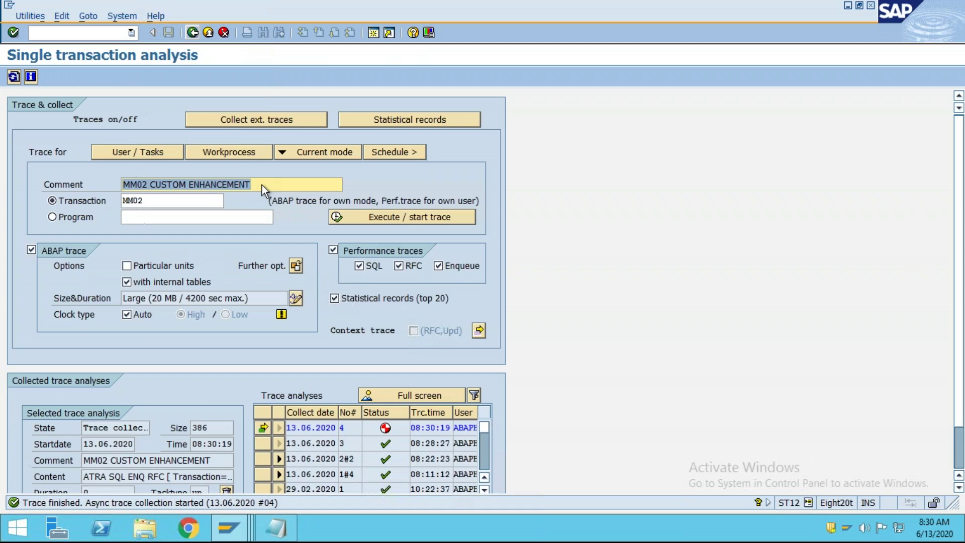
Step: Open the full-screen list of trace analyses, select trace 4 of 13.06.2020 and display its ABAP trace per call
scroll(303, 307, "down", 1)
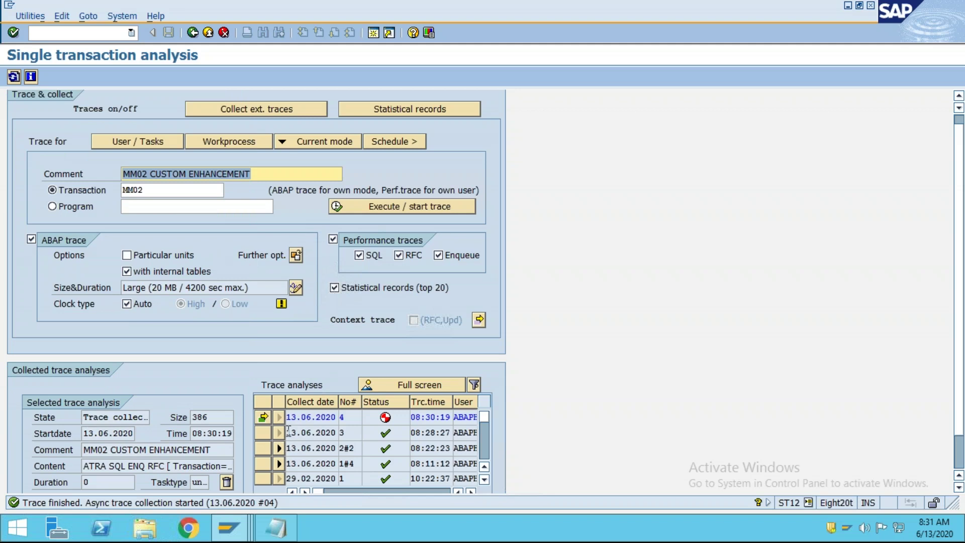
left_click(433, 398)
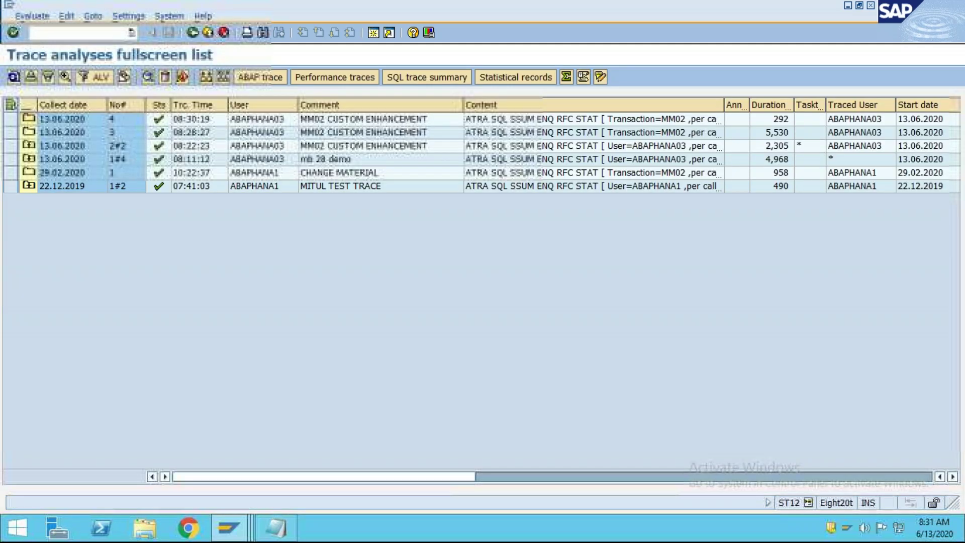
left_click(176, 118)
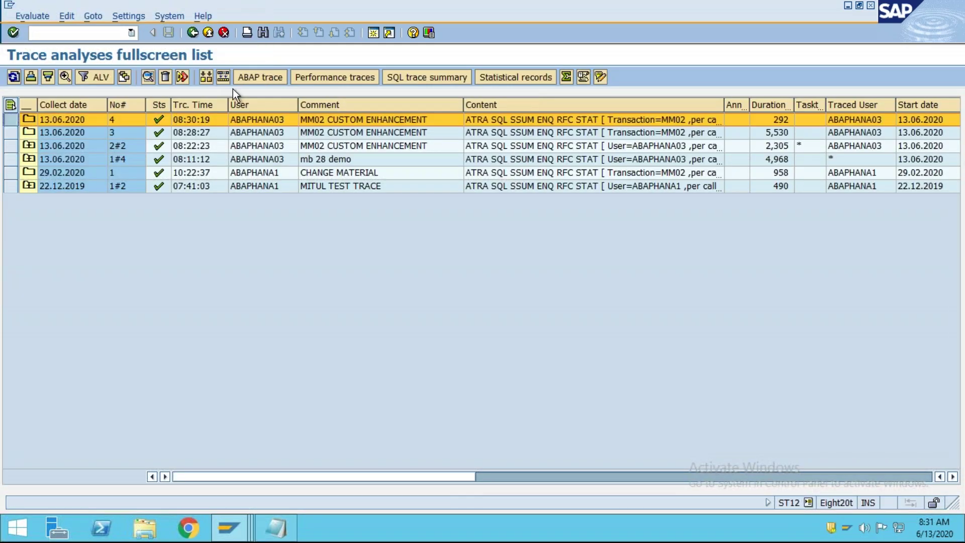
left_click(256, 81)
left_click(16, 146)
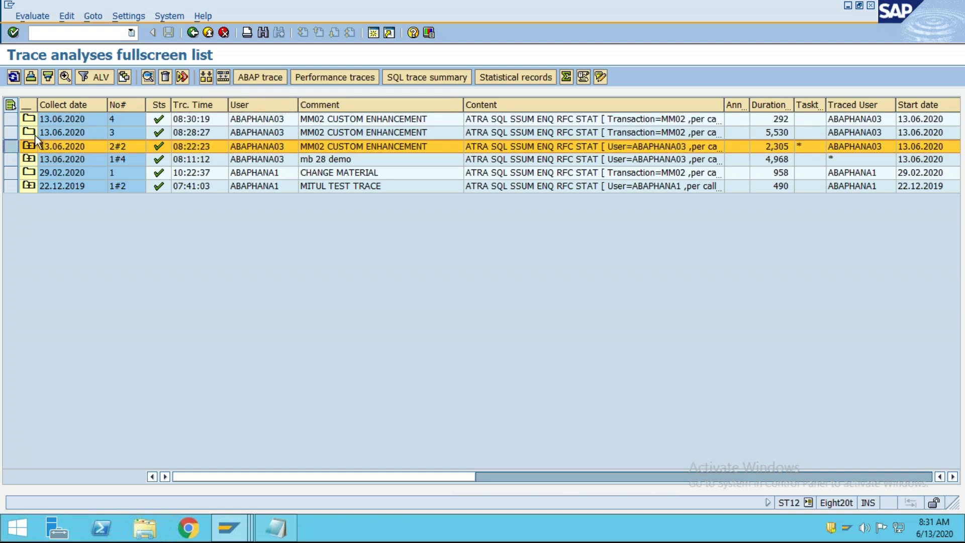
left_click(17, 120)
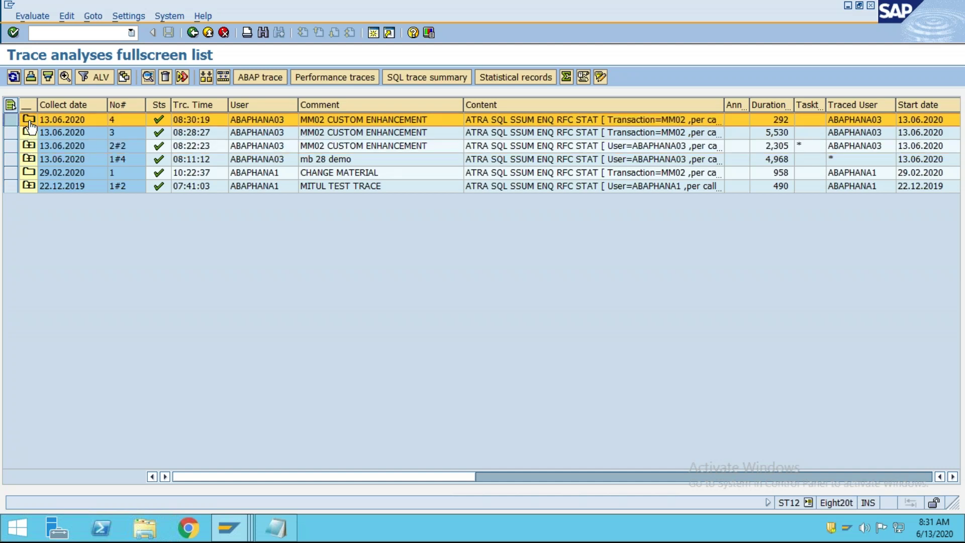
left_click(271, 81)
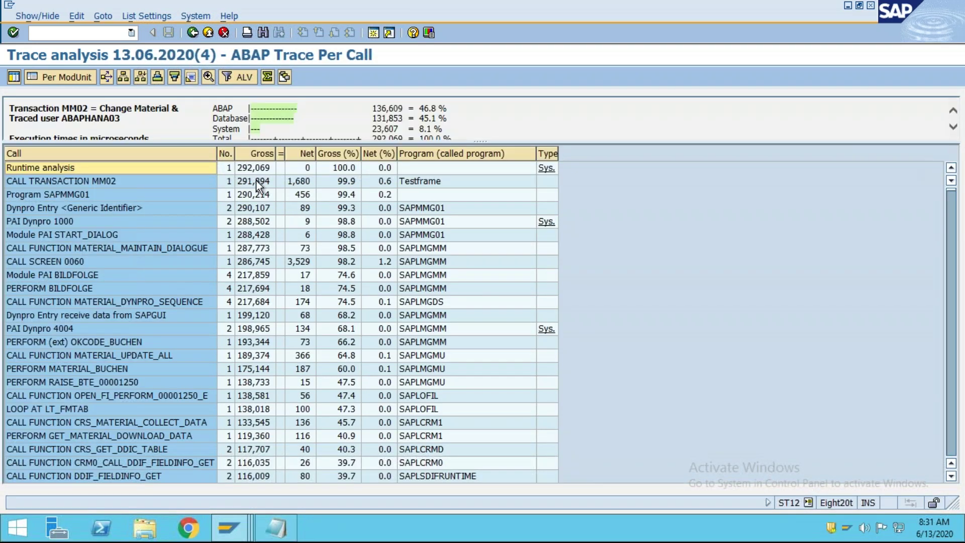
Step: Select the Program (called program) column in the per-call list of trace 4
left_click(424, 160)
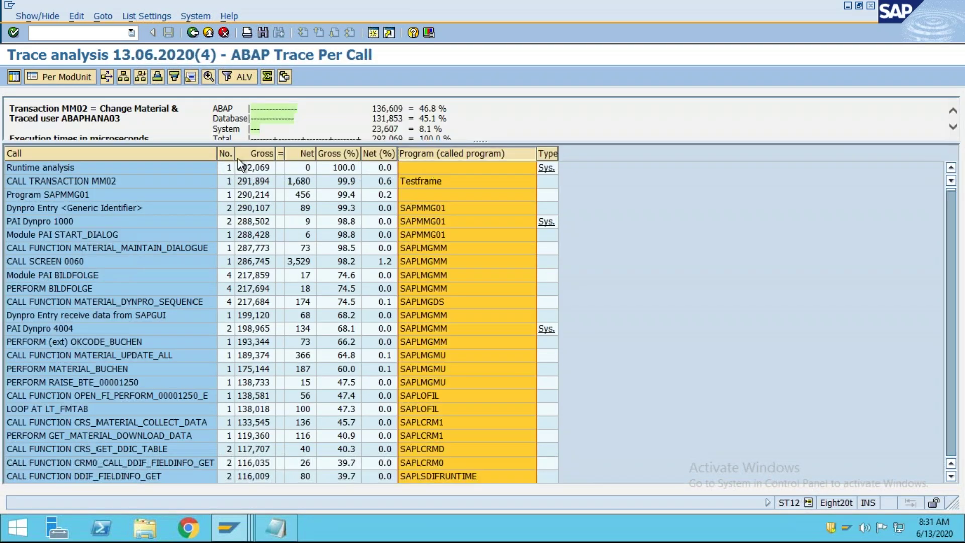
Step: Sort the ABAP trace calls by called program in descending order and widen the program column to fit its full names
left_click(174, 78)
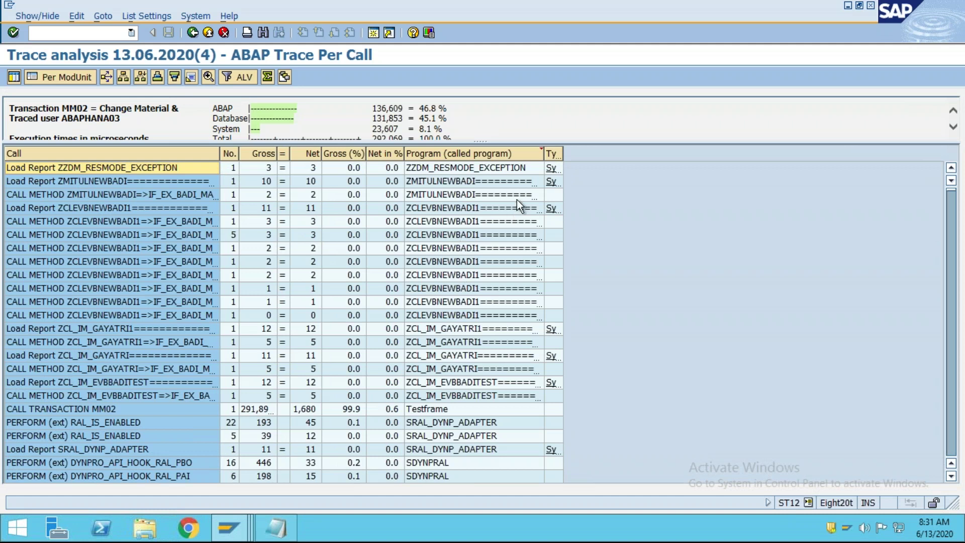
double_click(544, 153)
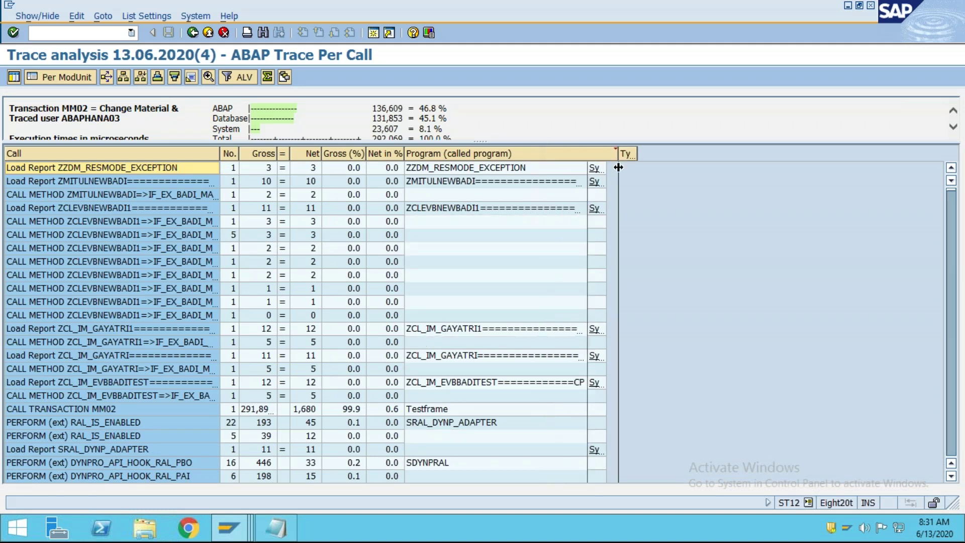
Step: Switch to the Demo for Reduce Operator session and return from its output to the ABAP Editor's initial screen
mouse_move(229, 527)
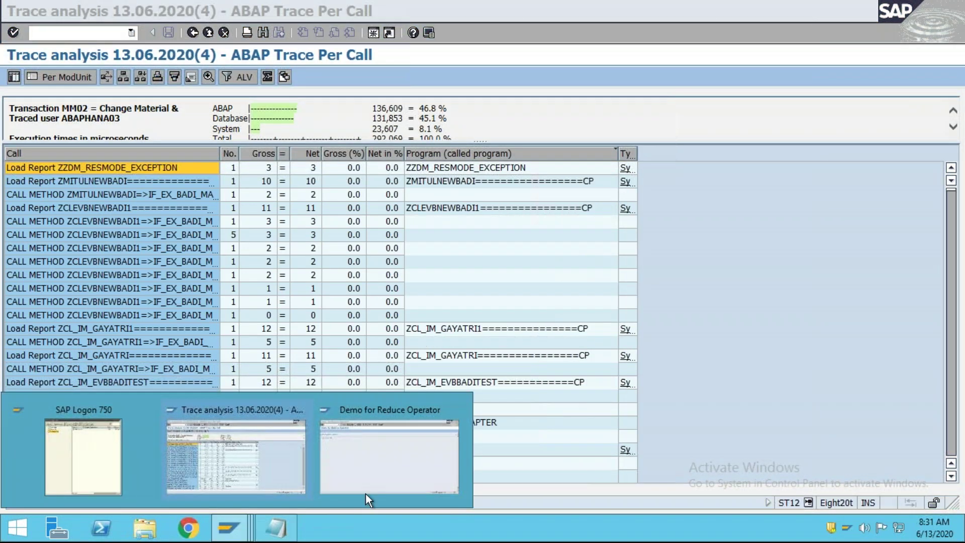
left_click(365, 491)
left_click(192, 32)
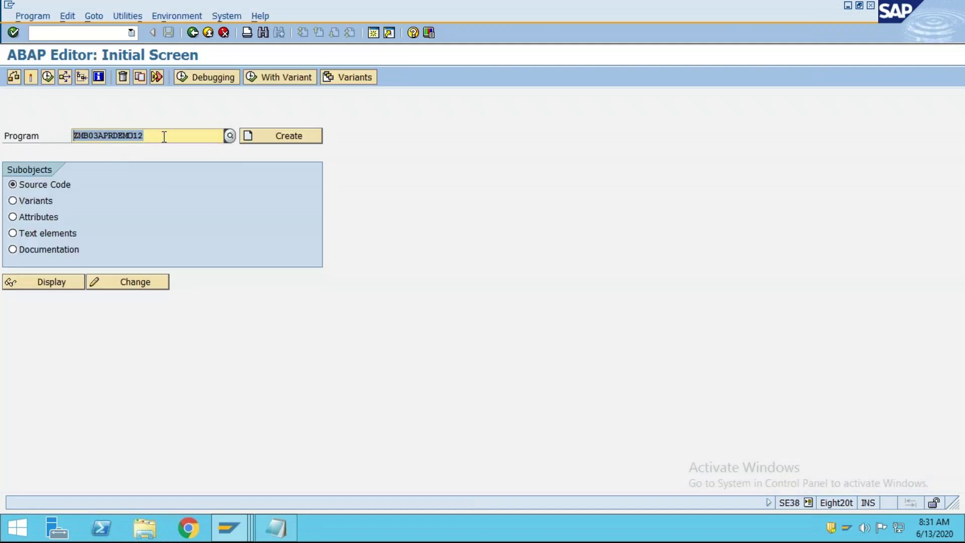
Step: Examine the sorted trace call list for MM02, reading the called programs below the custom Z entries
key("alt+Tab")
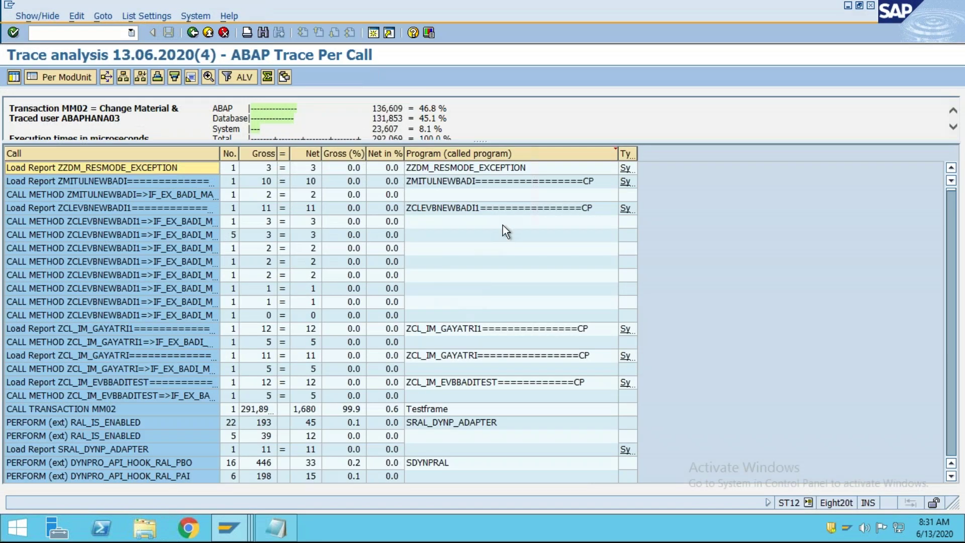
scroll(523, 352, "down", 4)
left_click(480, 358)
scroll(497, 384, "down", 4)
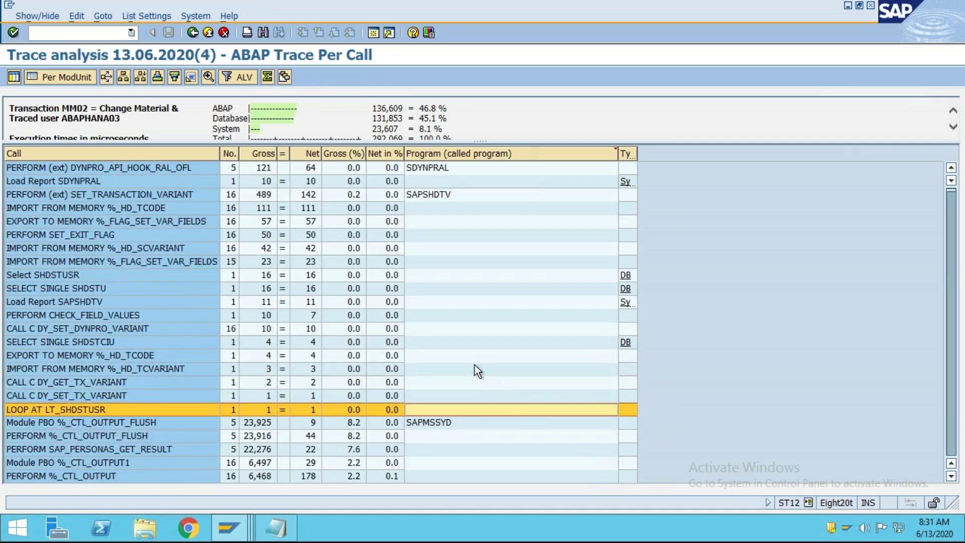
Step: Leave the per-call trace and the trace analyses list, returning to the Single transaction analysis start screen
key("alt+Tab")
key("alt+Tab")
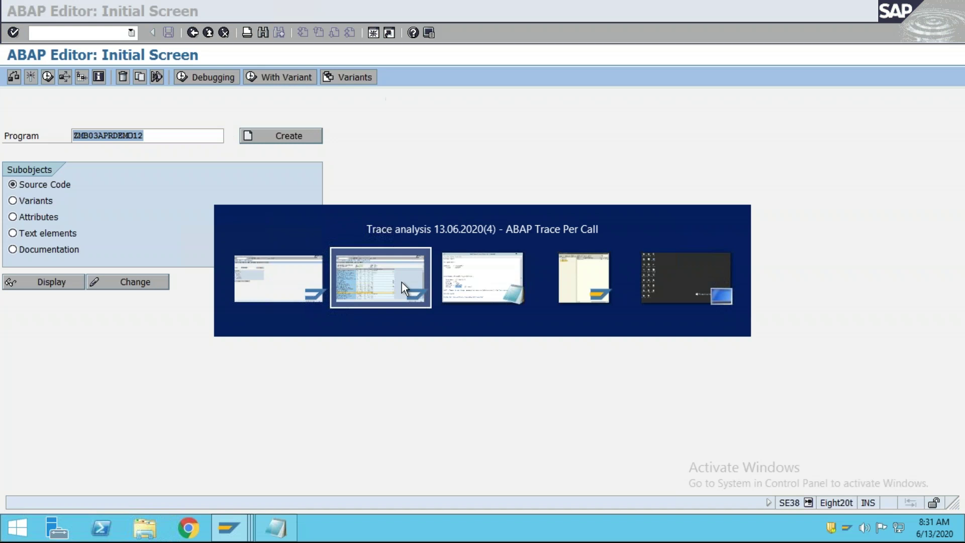
left_click(192, 34)
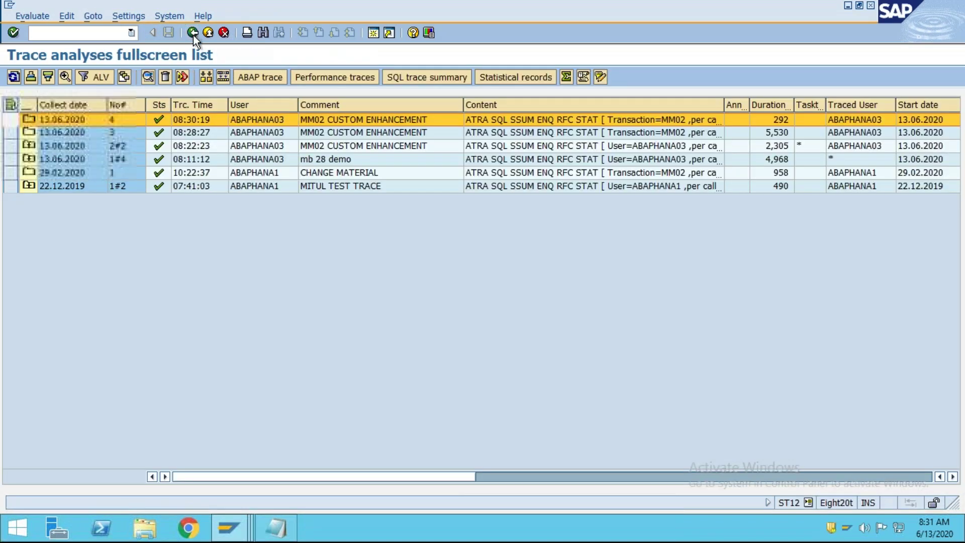
left_click(193, 34)
Step: View the User / Tasks and Current mode trace options and open the trace scheduling screen for background jobs
left_click(136, 154)
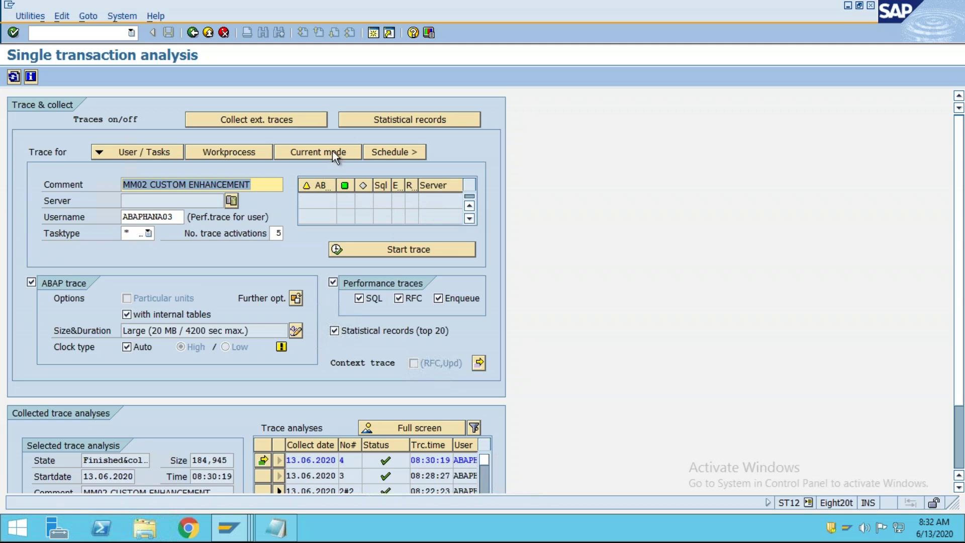
left_click(308, 150)
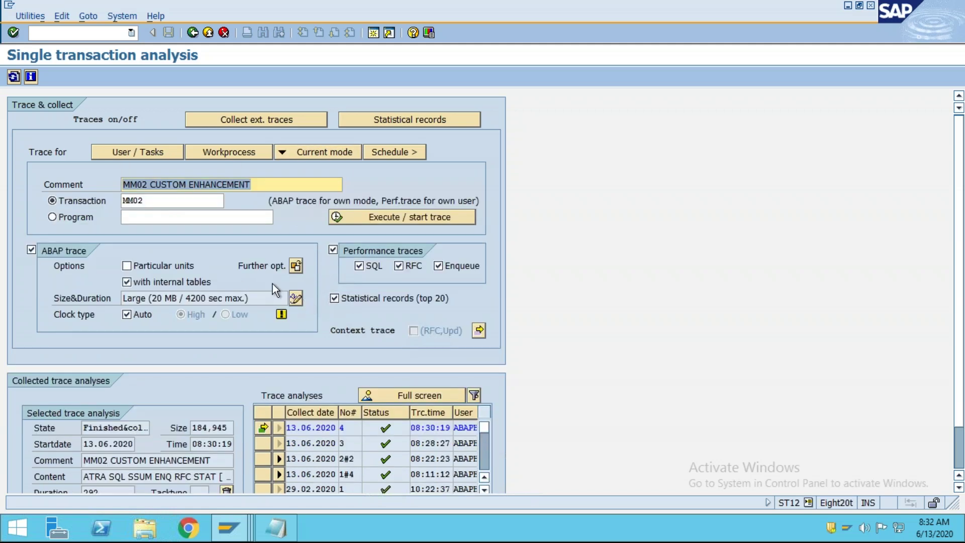
left_click(386, 152)
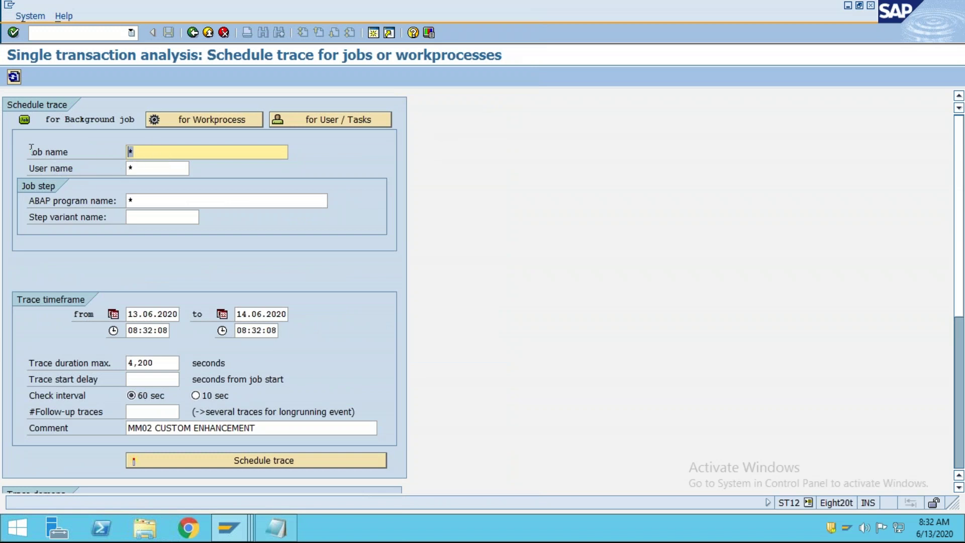
key("Tab")
left_click_drag(155, 152, 55, 154)
Step: Open transaction SE38 in a new session and select the program name ZMB03APRDEMO12
left_click(44, 34)
type("/")
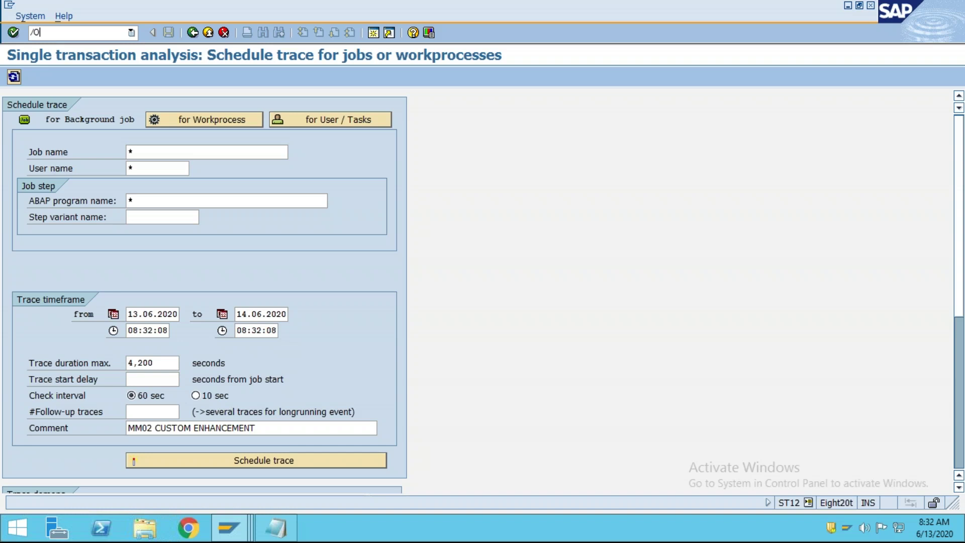
type("OSE38")
key("Return")
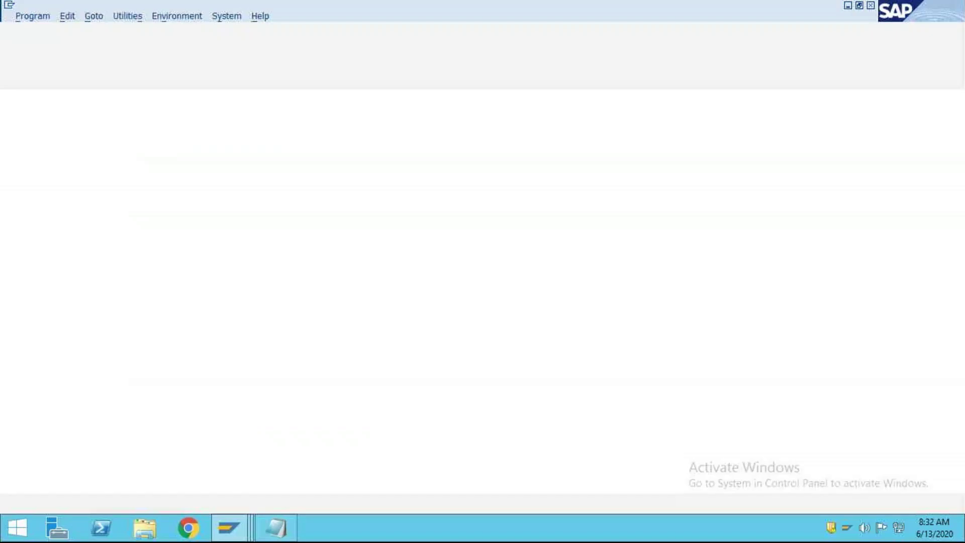
double_click(129, 135)
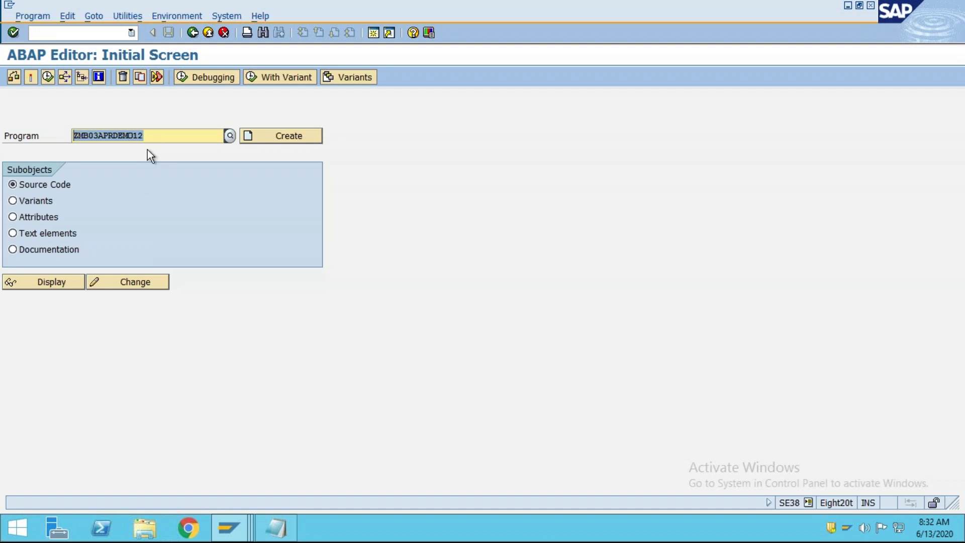
left_click(38, 16)
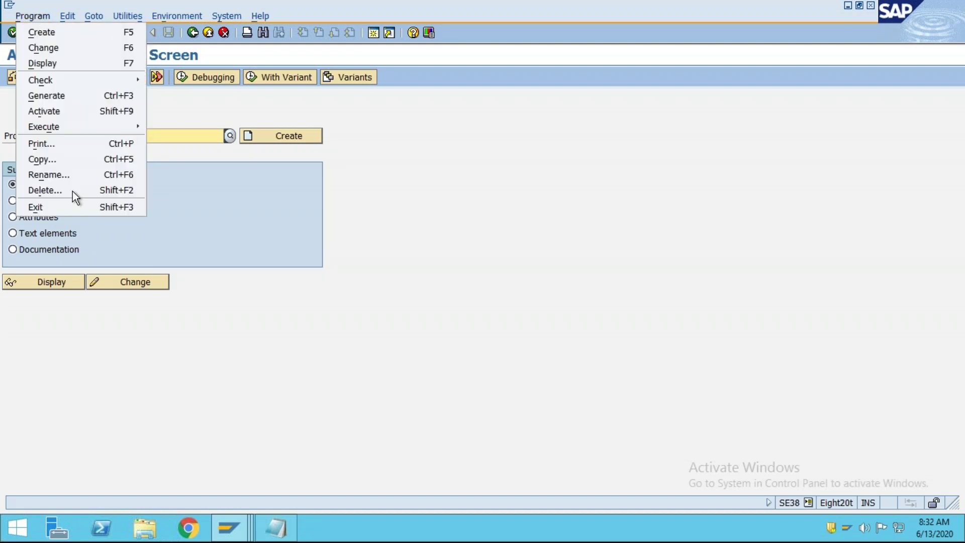
left_click(283, 249)
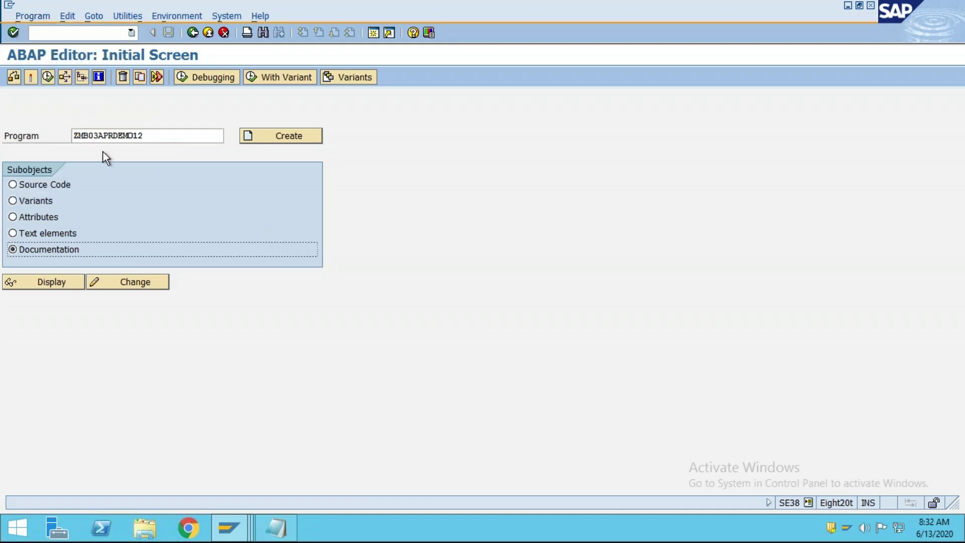
left_click(168, 137)
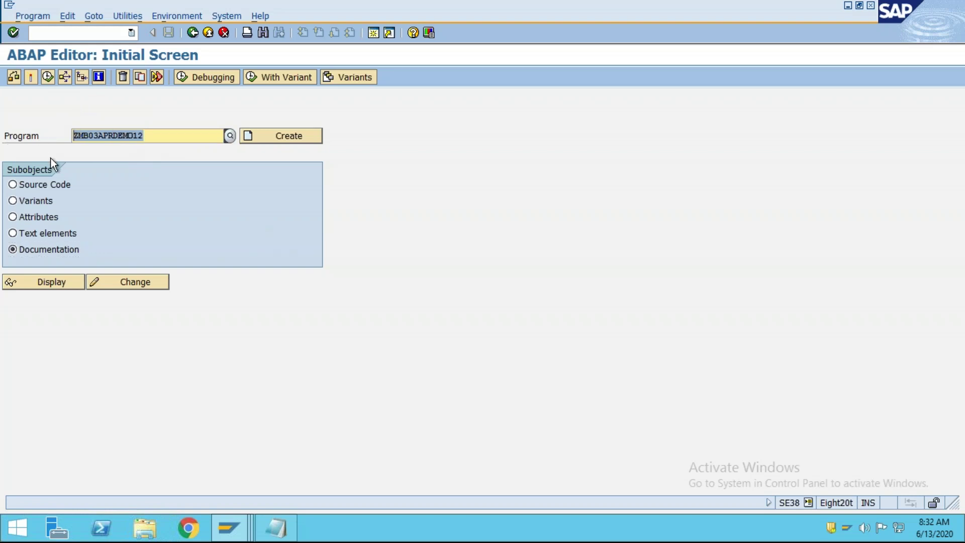
Step: Go to transaction SM36 in the same session and name the new background job ZMBTEST
left_click(57, 33)
type("/NSM36")
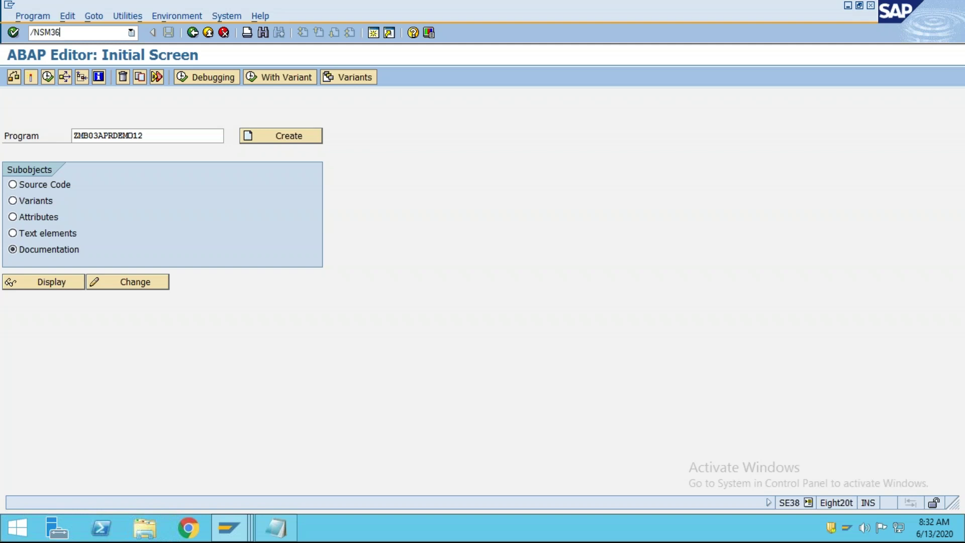
key("Return")
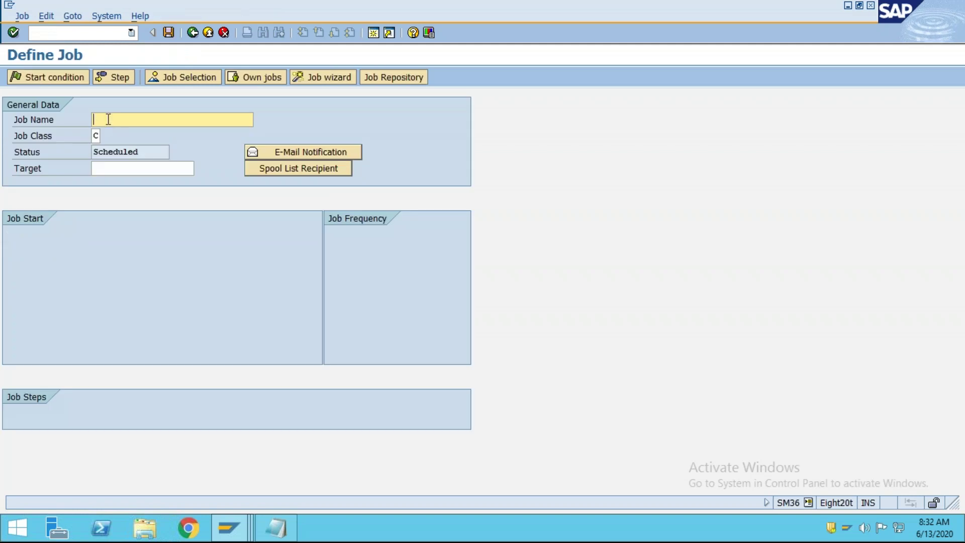
type("ZMBTEST")
Step: Create the job's first step with ZMB03APRDEMO12 as the ABAP program and no variant
left_click(114, 78)
left_click_drag(173, 209, 57, 208)
left_click(166, 207)
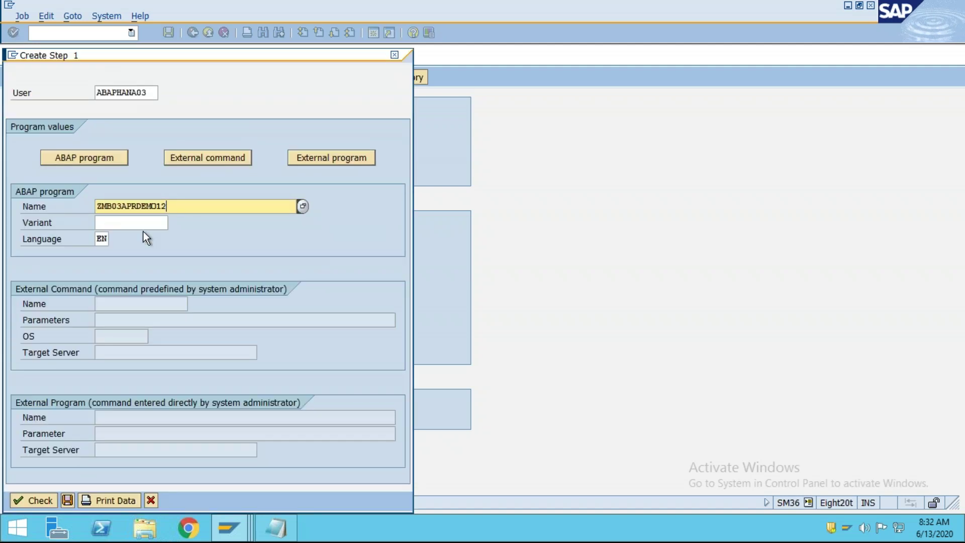
left_click_drag(179, 209, 62, 206)
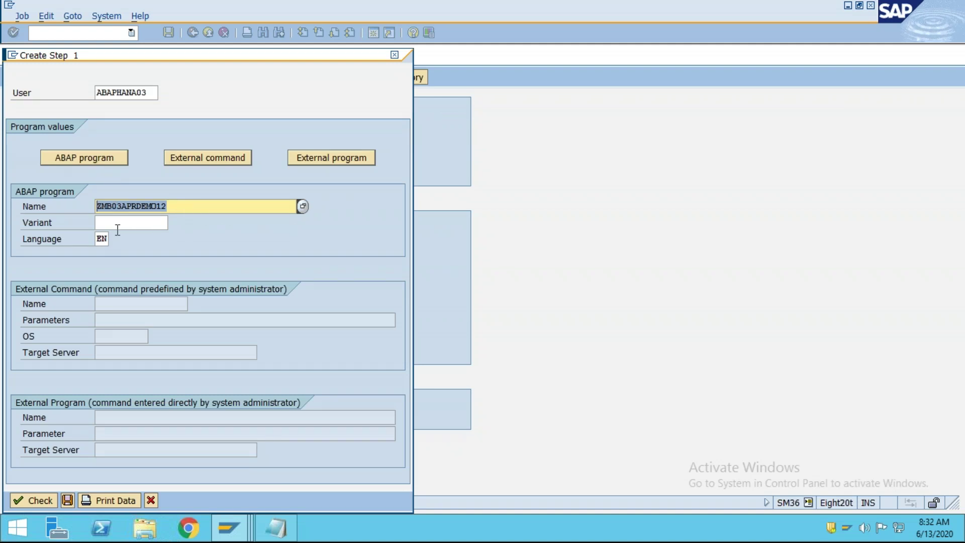
left_click(139, 229)
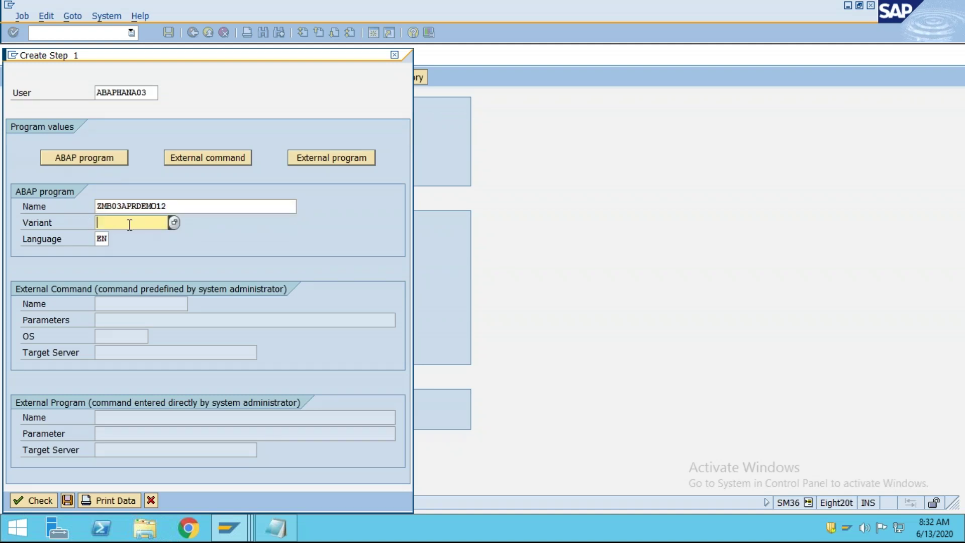
left_click_drag(194, 209, 68, 202)
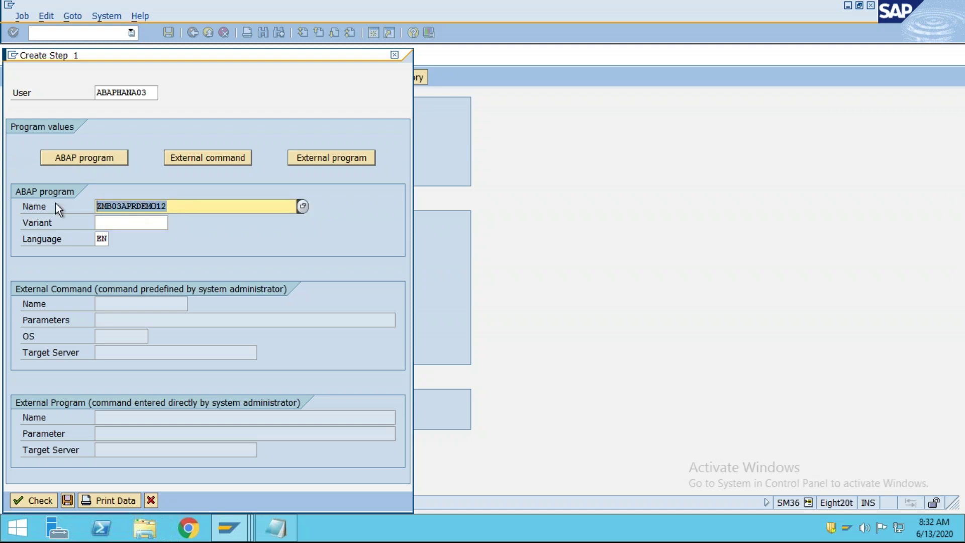
left_click(120, 223)
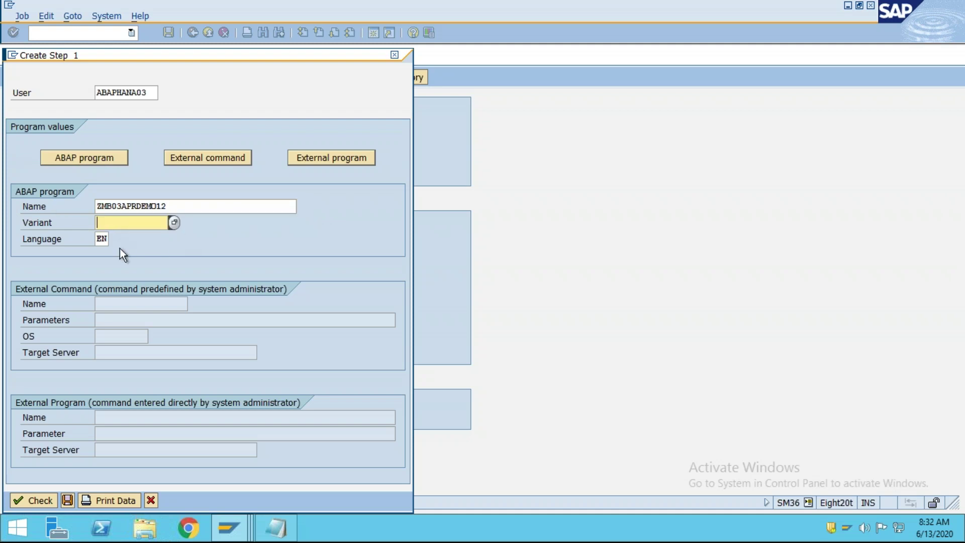
Step: Switch to the other ABAP Editor session, run program ZMB03APRDEMO12 and display its source code
double_click(118, 201)
key("alt+Tab")
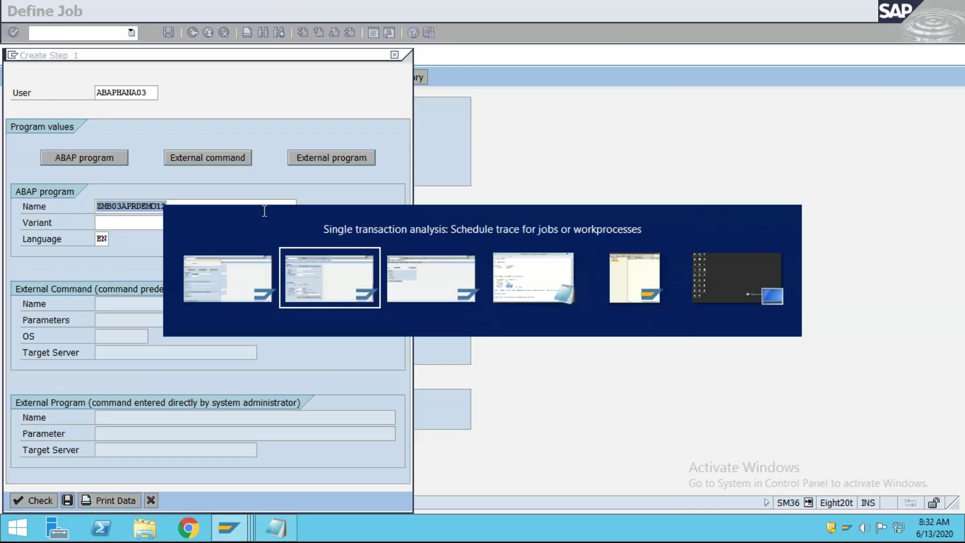
key("alt+Tab")
key("alt+Tab")
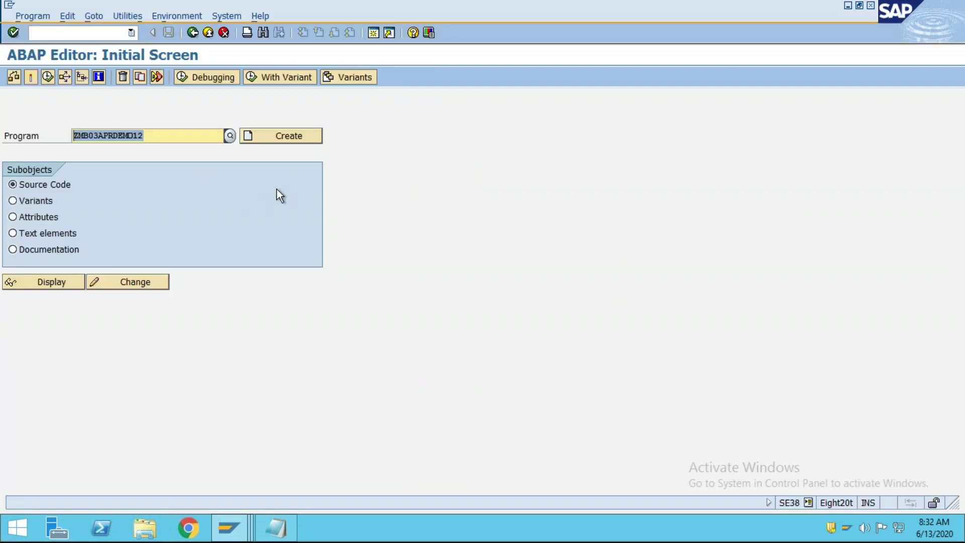
left_click(47, 78)
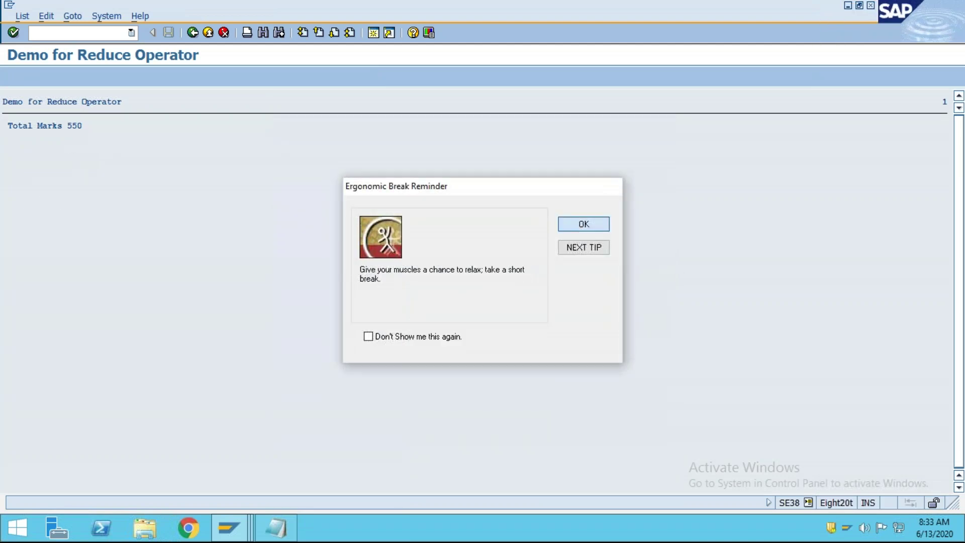
left_click(580, 231)
left_click(193, 33)
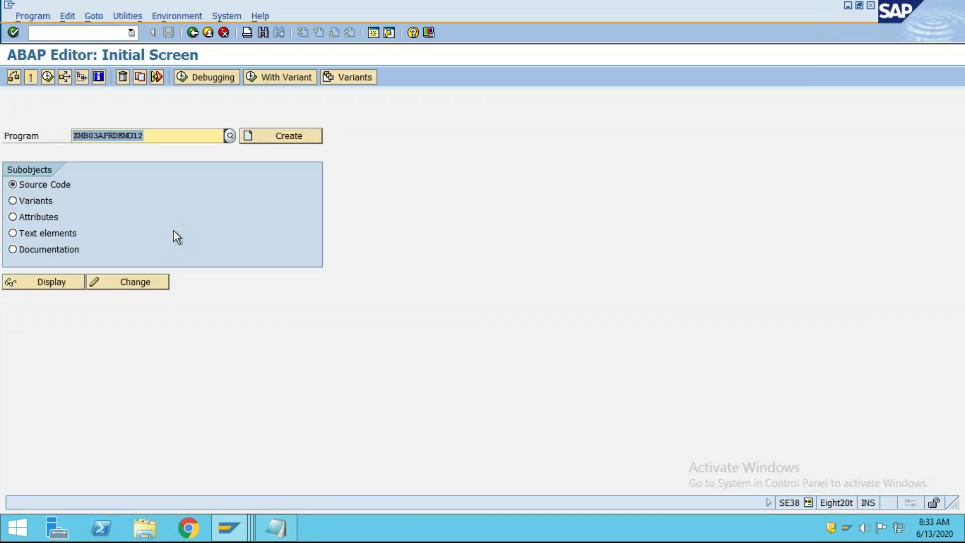
left_click(66, 281)
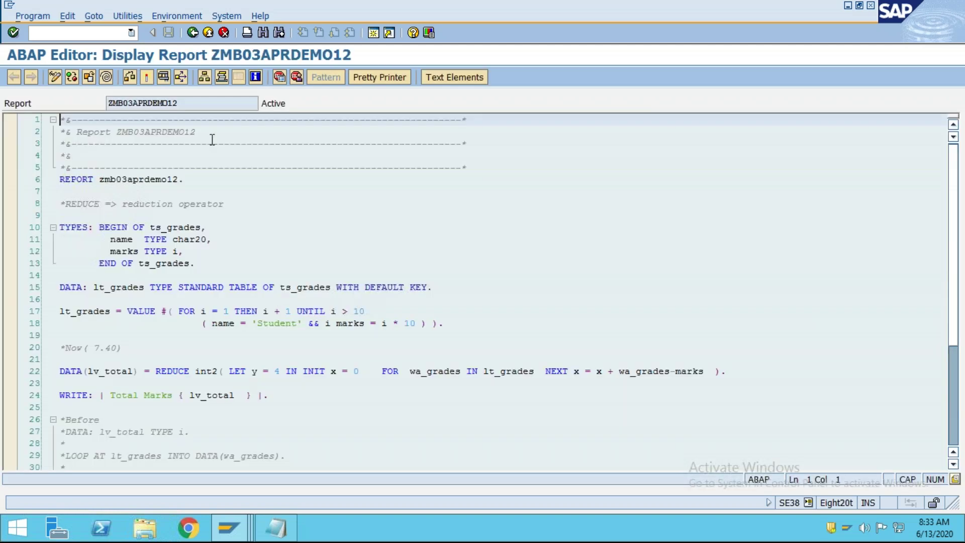
left_click(164, 78)
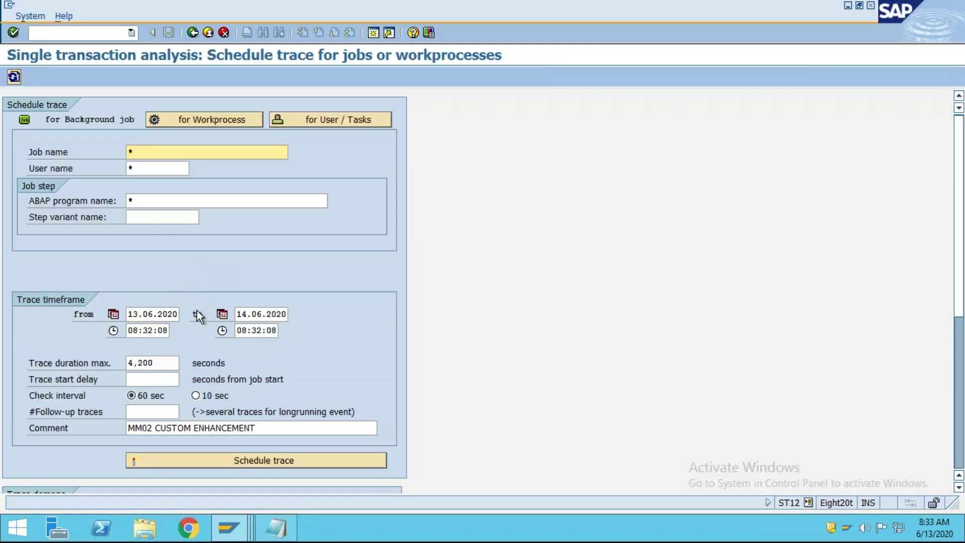
Step: Return to the Create Step dialog, save the job step and go back to the job definition
key("alt+Tab")
key("alt+Tab")
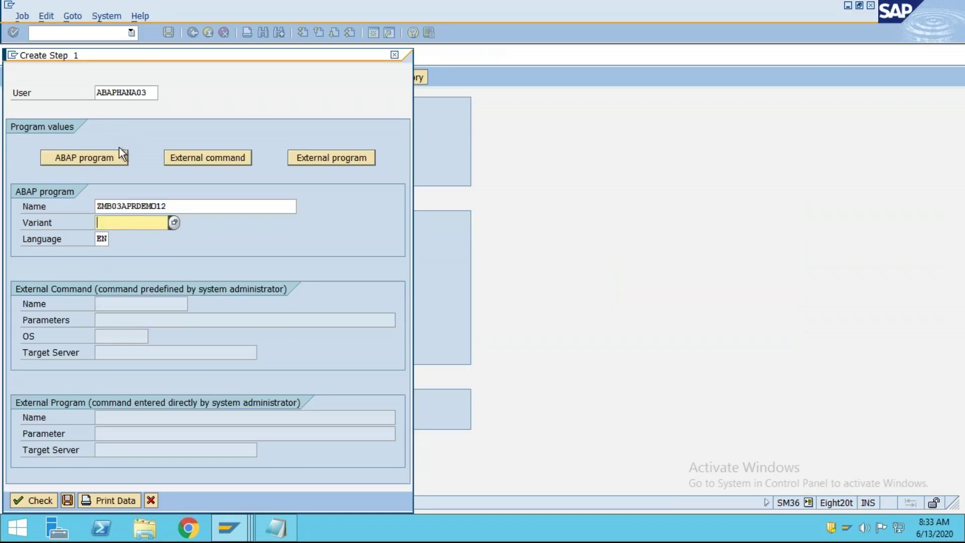
left_click(68, 500)
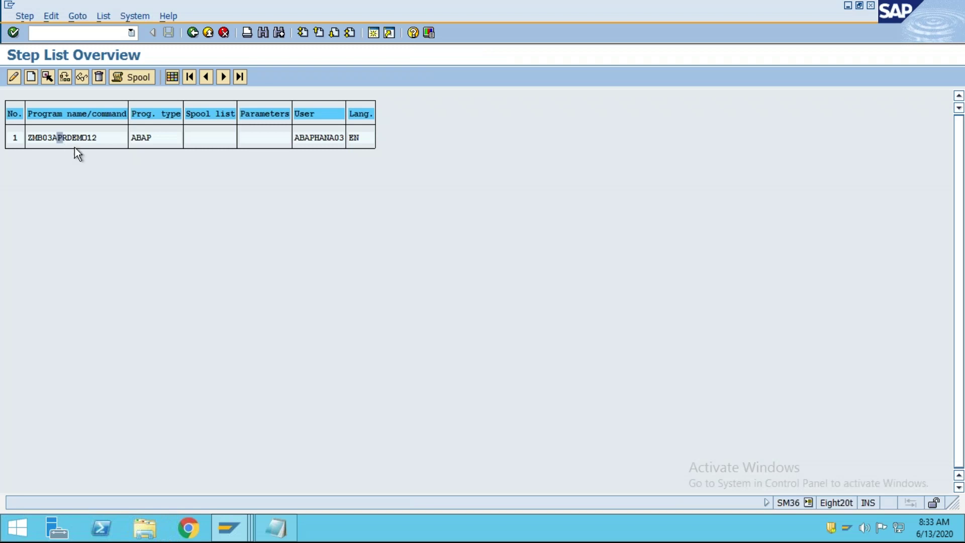
left_click(189, 38)
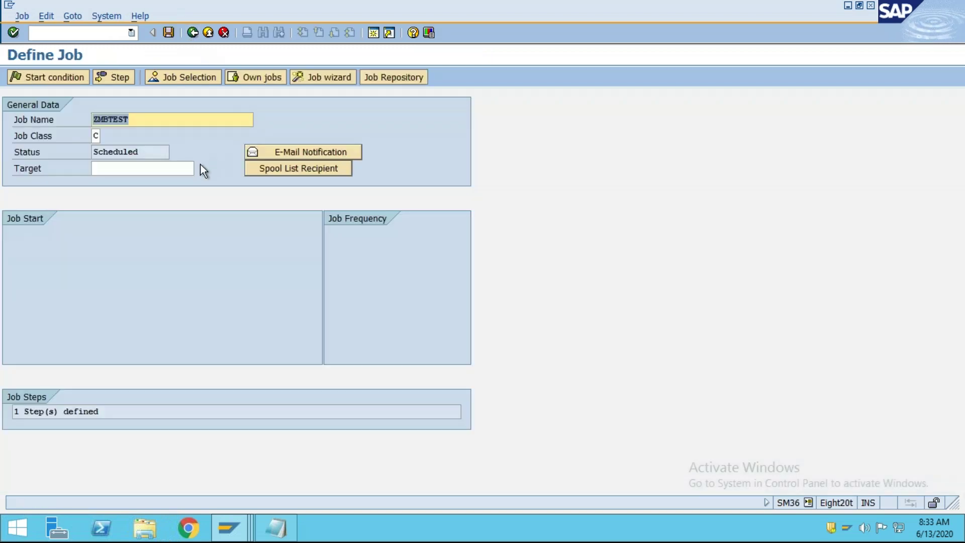
Step: Define a date/time start condition for the job and make it periodic, repeating every 5 minutes
left_click(63, 80)
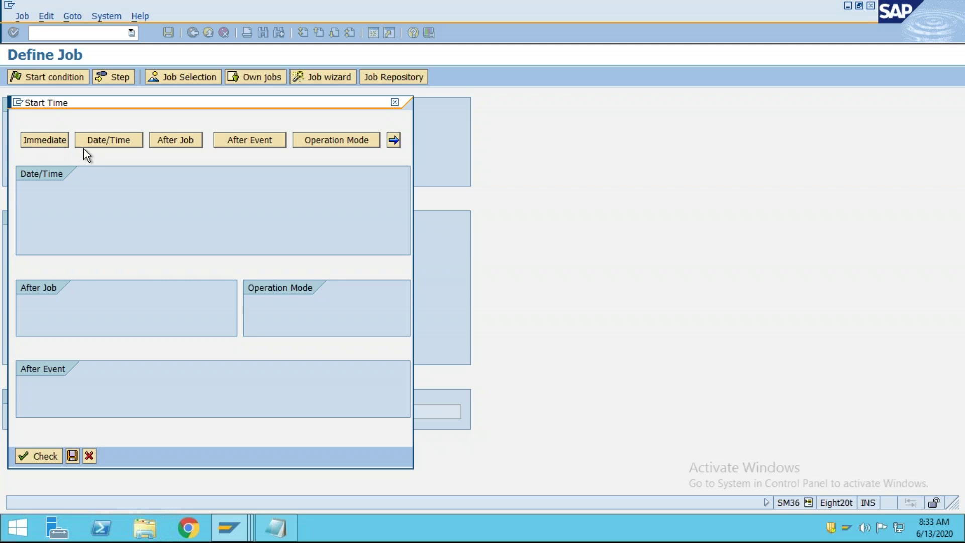
left_click(112, 142)
left_click(37, 448)
left_click(106, 475)
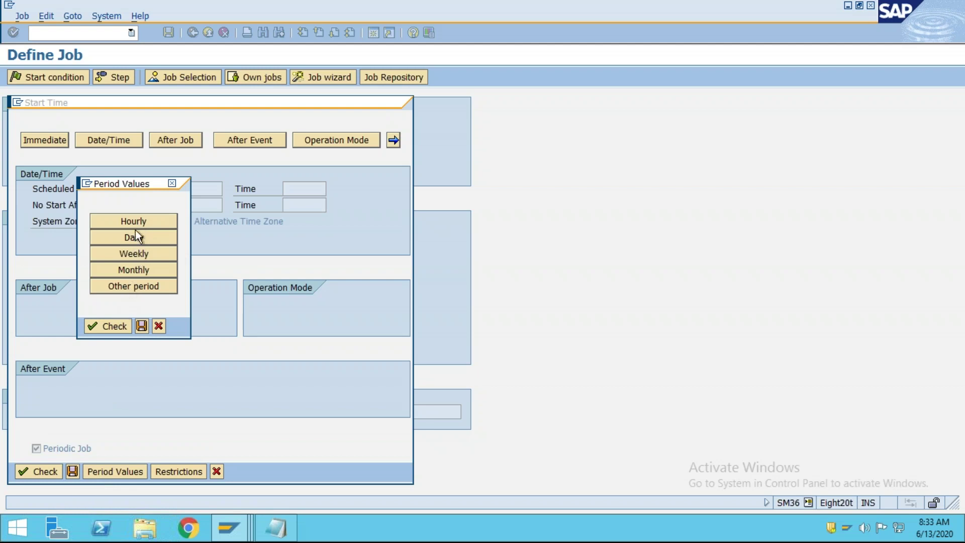
left_click(138, 285)
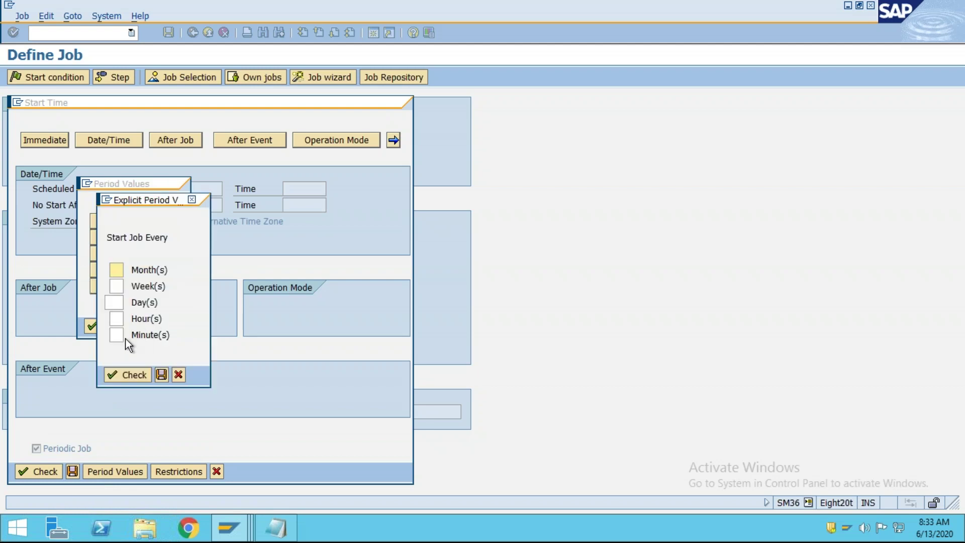
left_click(117, 335)
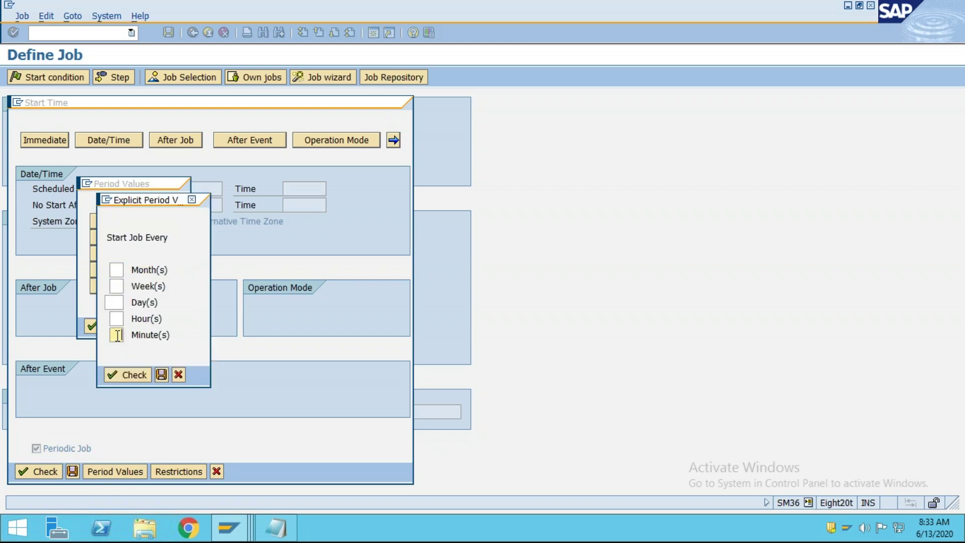
left_click(128, 373)
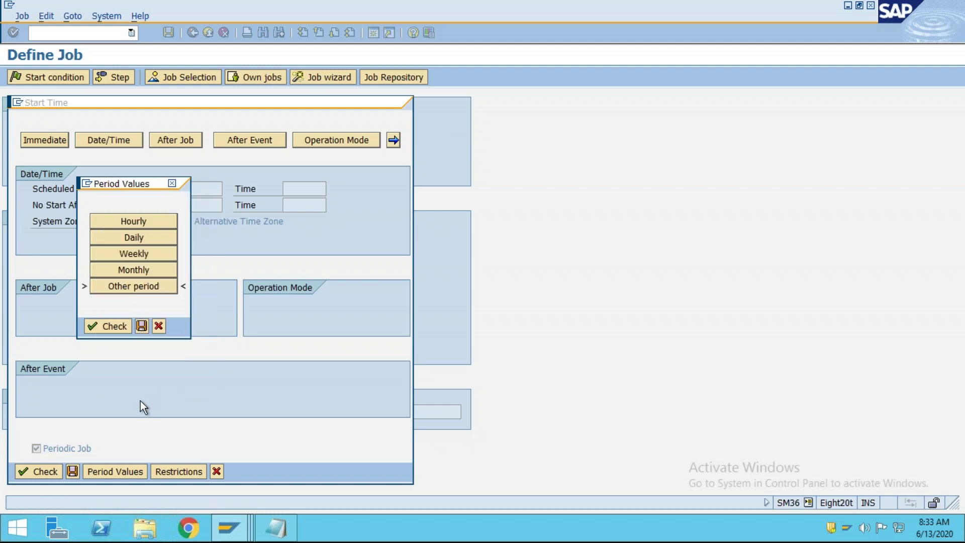
left_click(142, 325)
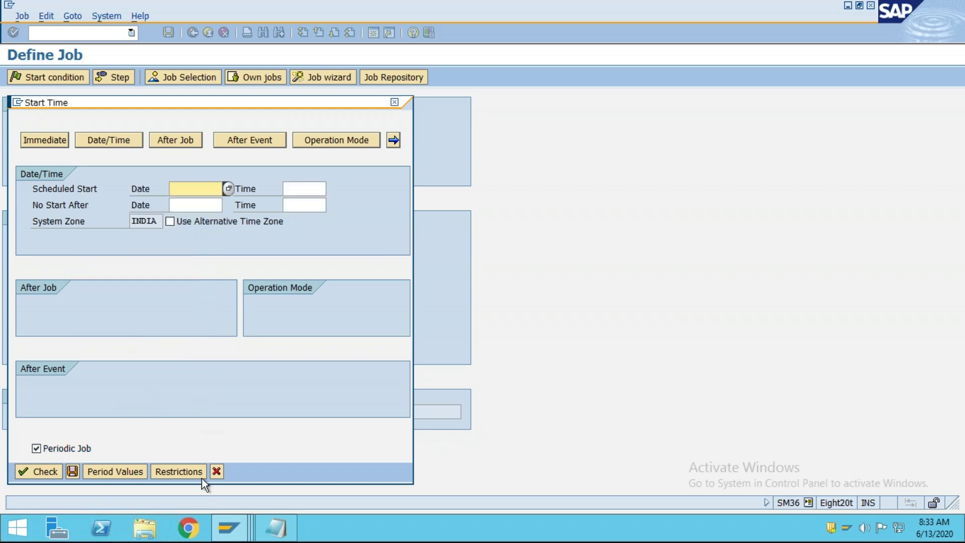
Step: Try to save the start condition without a start time, change it to immediate start and save it
left_click(72, 476)
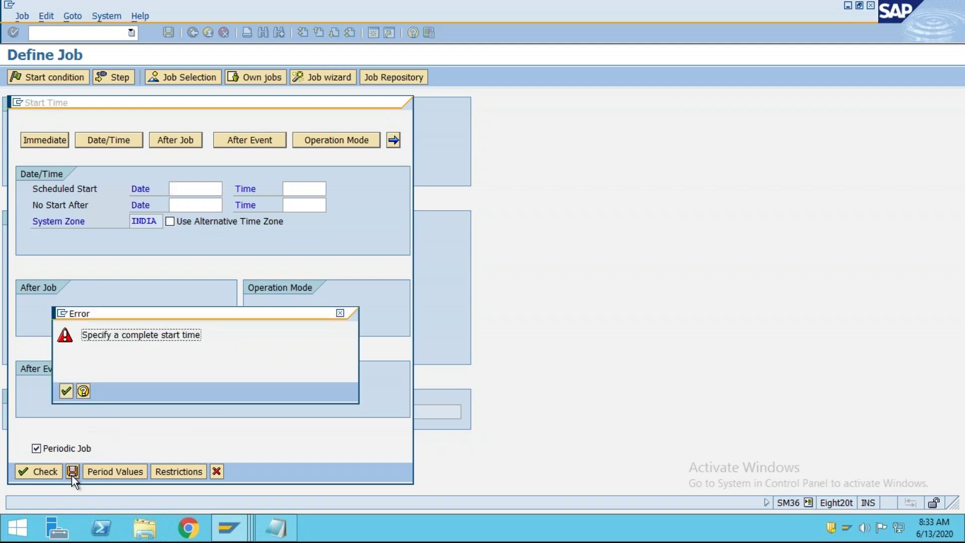
left_click(340, 314)
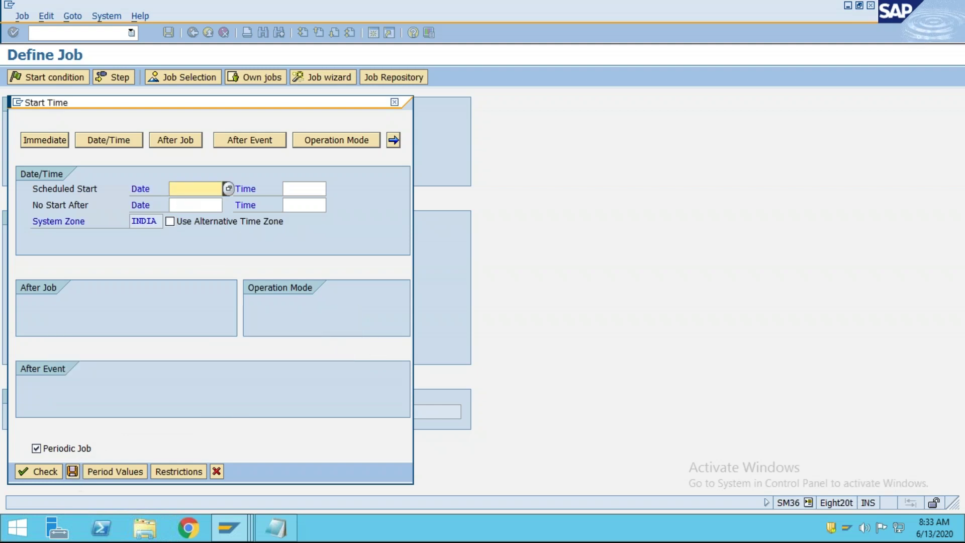
left_click(48, 143)
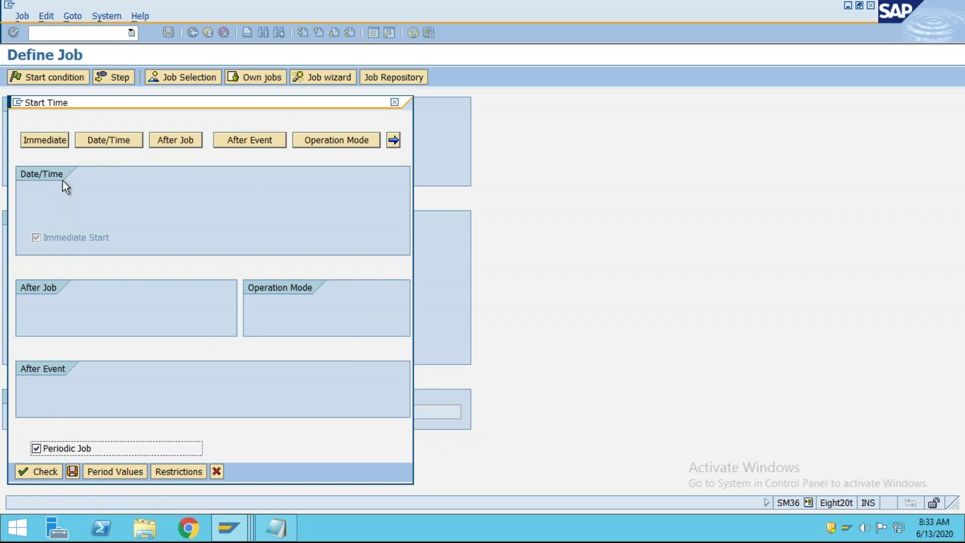
left_click(73, 472)
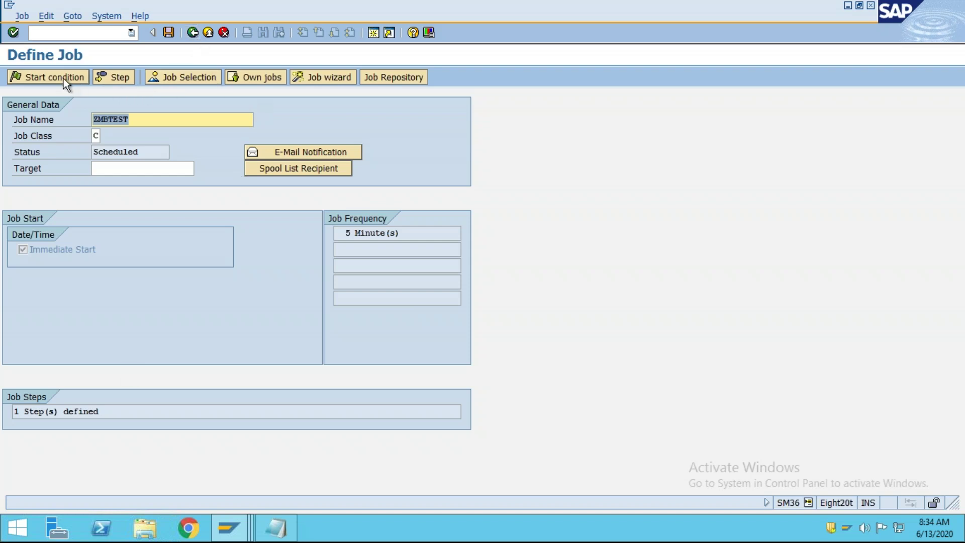
Step: Leave the job definition without saving, go to transaction SM37 and list the day's jobs
left_click(191, 37)
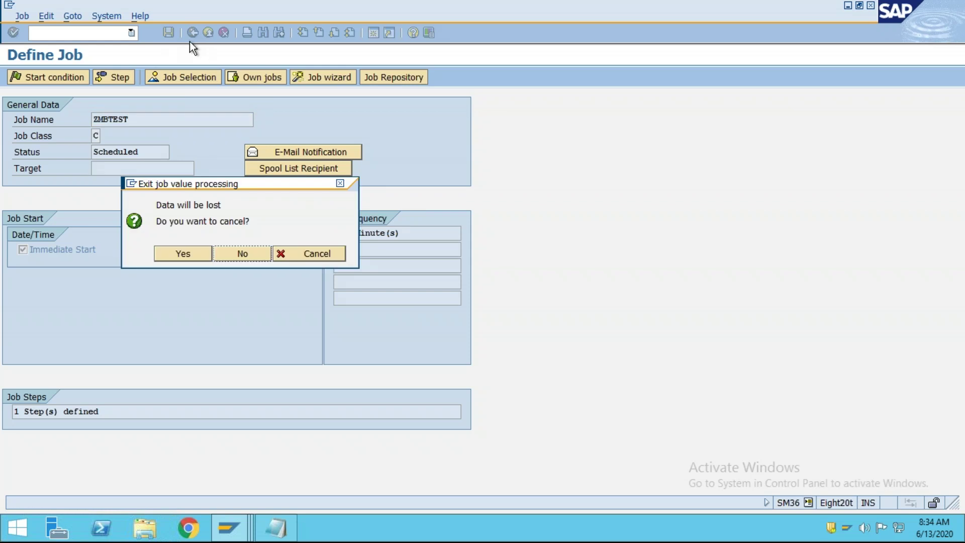
left_click(185, 252)
type("/")
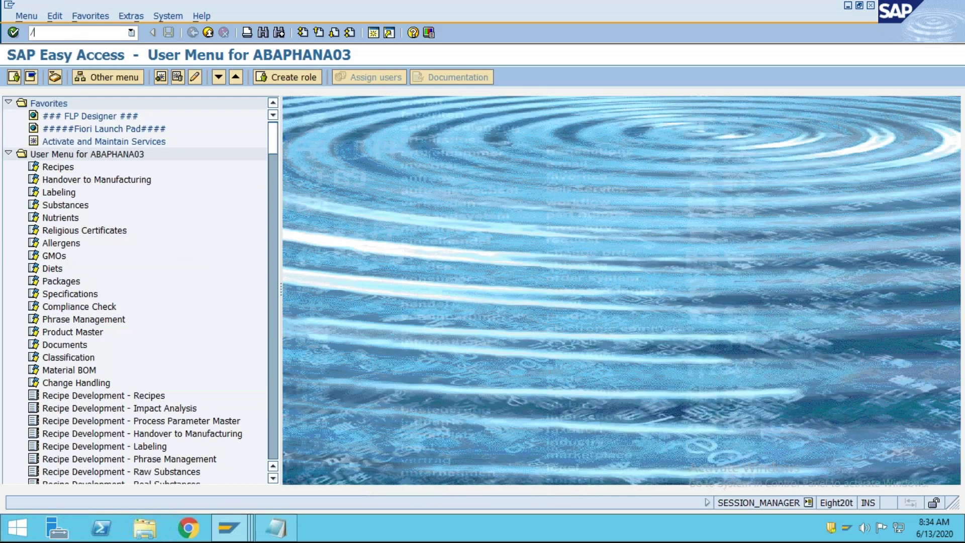
type("NSM37")
key("Return")
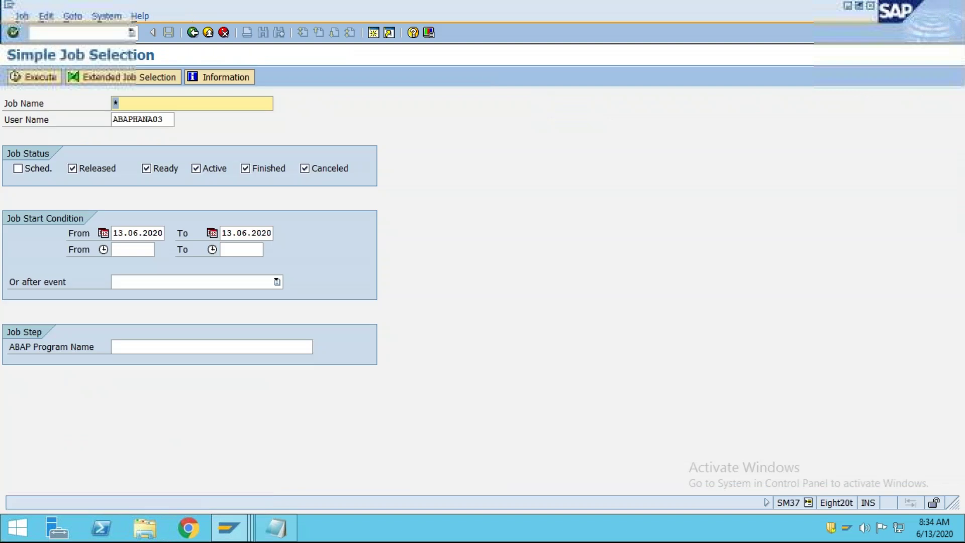
left_click(20, 77)
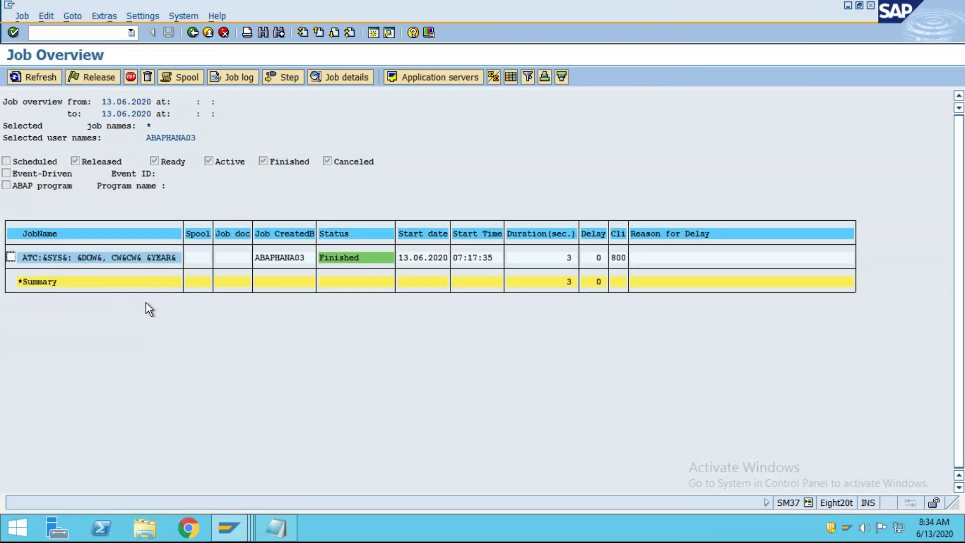
Step: Include scheduled jobs in the job selection and list the jobs again
left_click(192, 33)
left_click(24, 170)
left_click(24, 170)
left_click(40, 80)
left_click(193, 33)
double_click(159, 119)
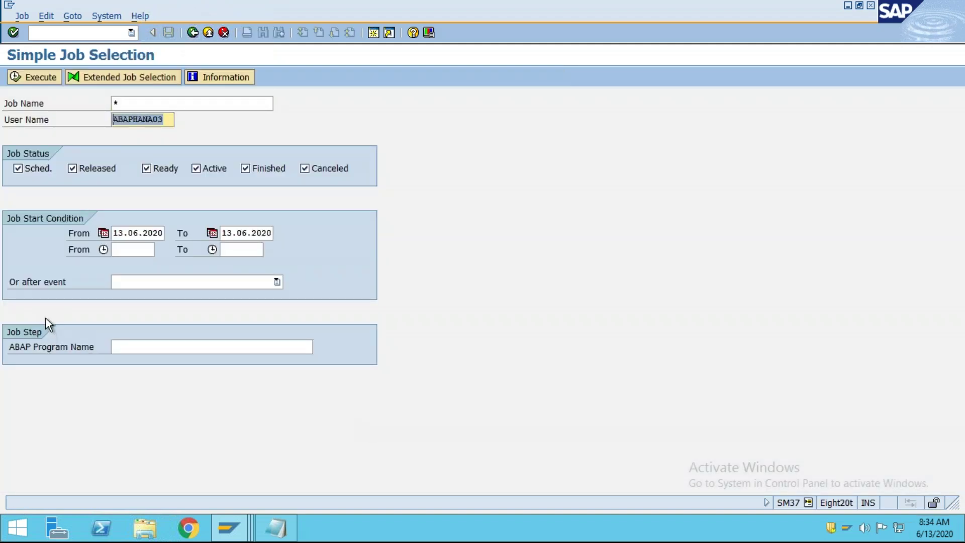
left_click(43, 75)
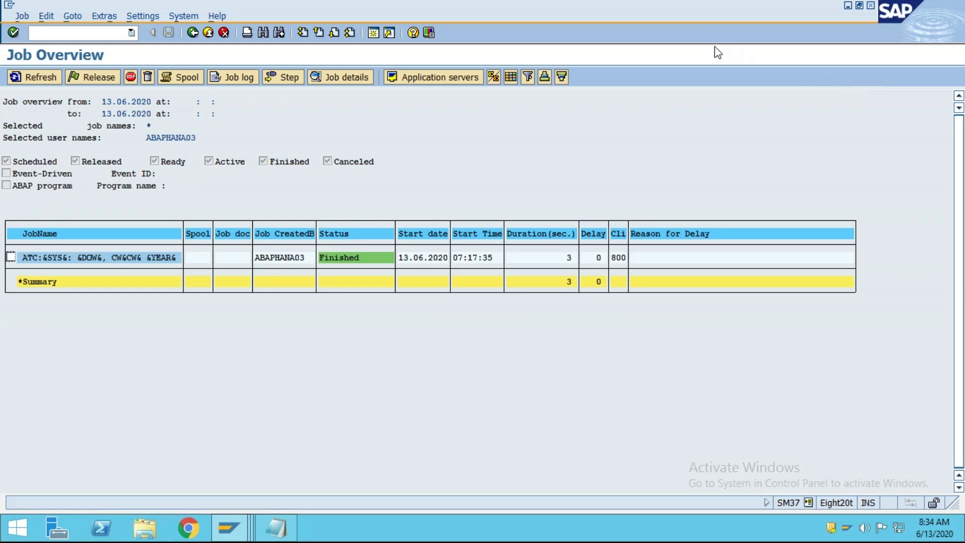
Step: Return to transaction SM36 in the same session and enter ZMBTEST as the job name
left_click(192, 37)
left_click(92, 33)
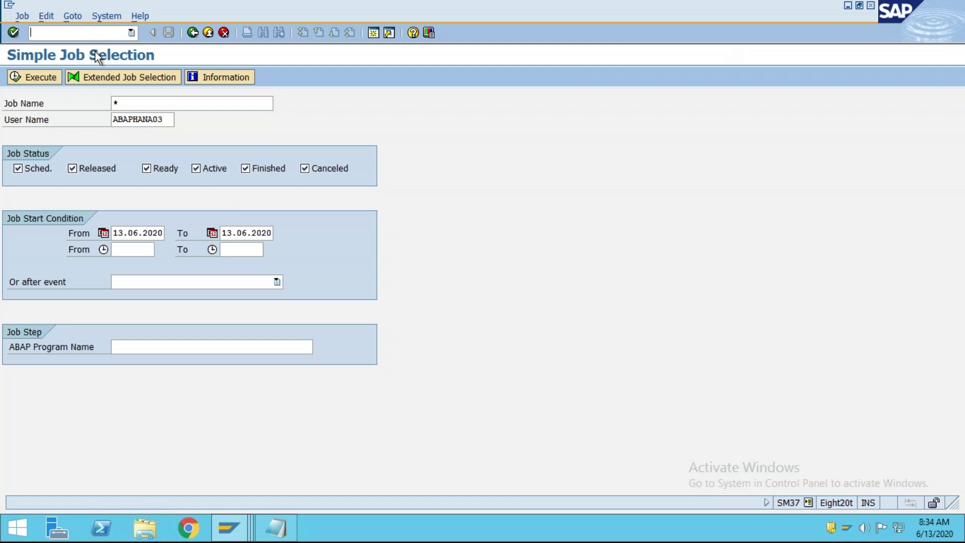
type("/NSM36")
key("Return")
left_click(144, 116)
left_click(136, 134)
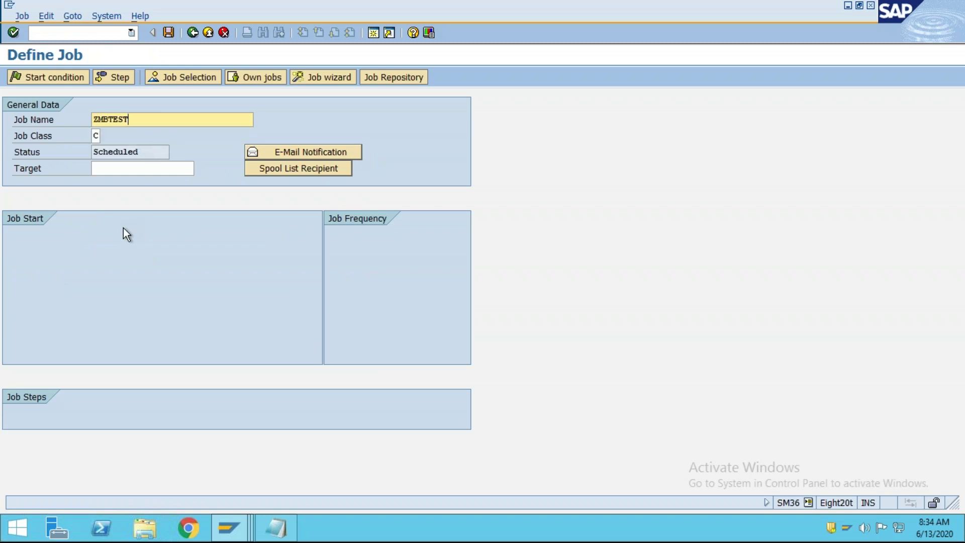
Step: Create and save the job's first step with ABAP program ZMB03APRDEMO12, and return to the job definition
key("F5")
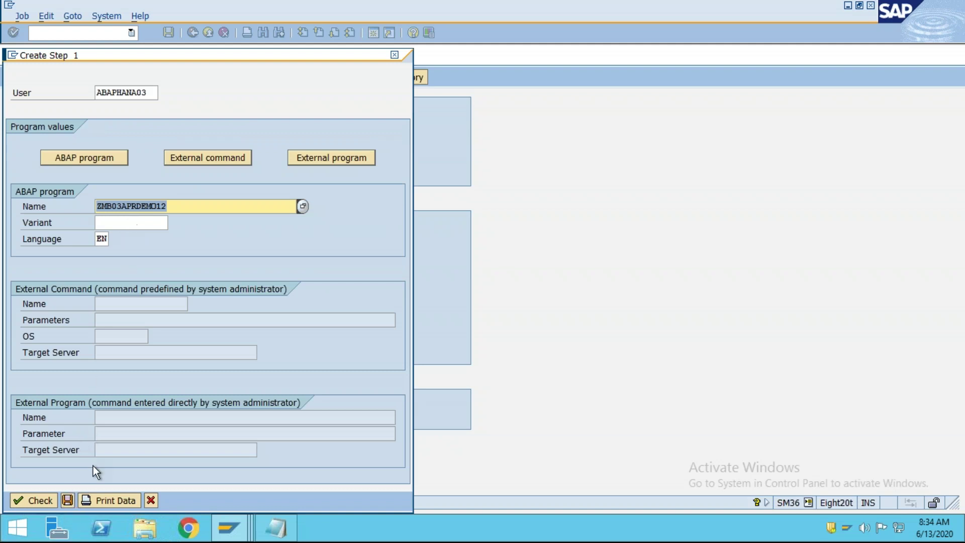
left_click(68, 503)
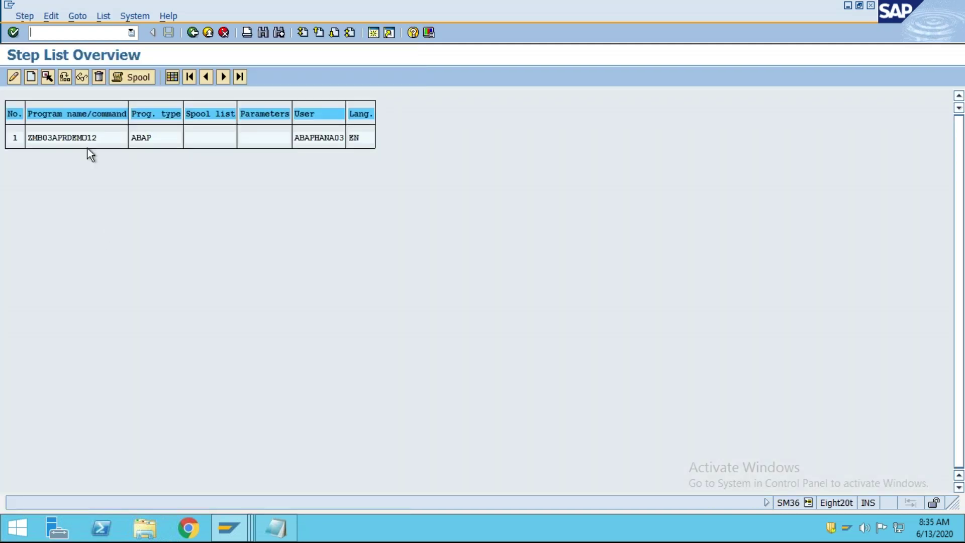
left_click(193, 33)
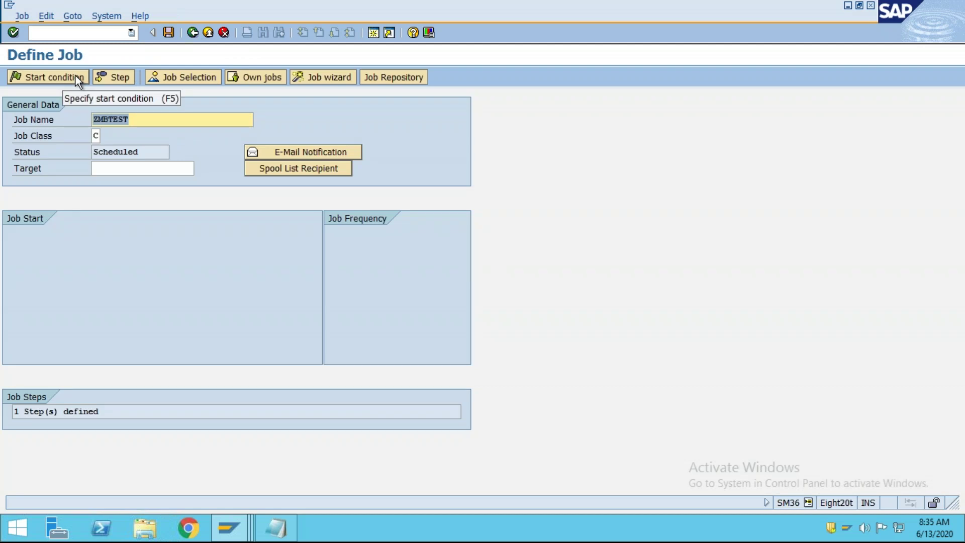
Step: Set the job's start condition to immediate start and make it periodic, repeating every 5 minutes
left_click(76, 77)
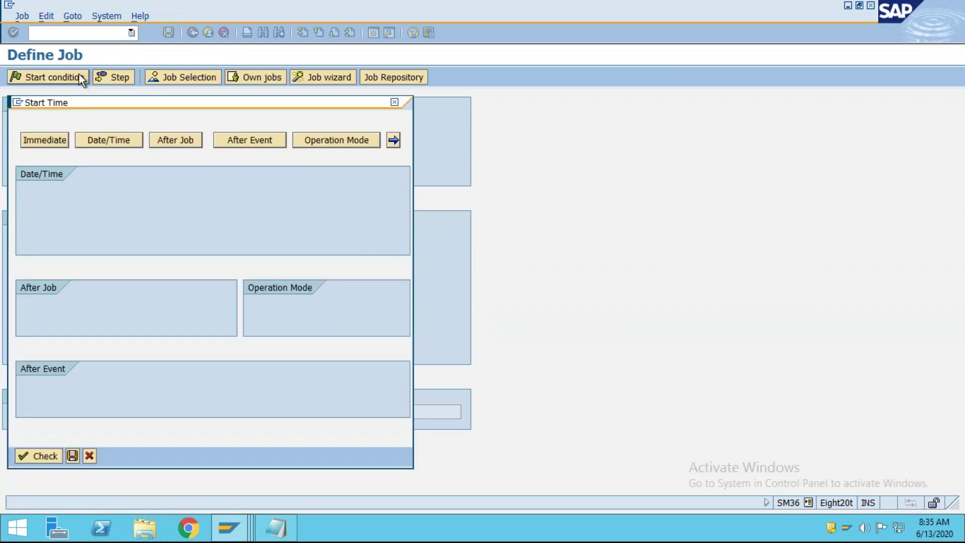
left_click(53, 137)
left_click(37, 449)
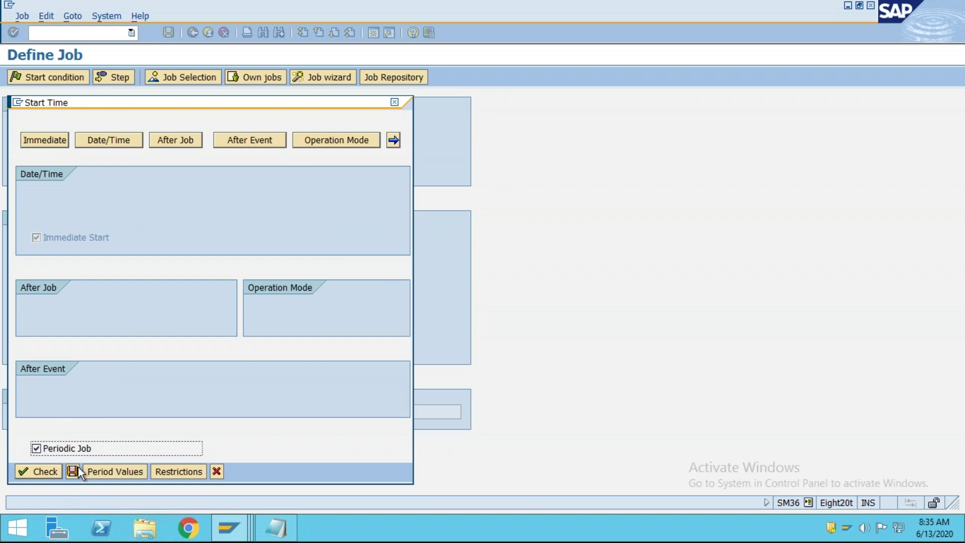
left_click(104, 474)
left_click(129, 285)
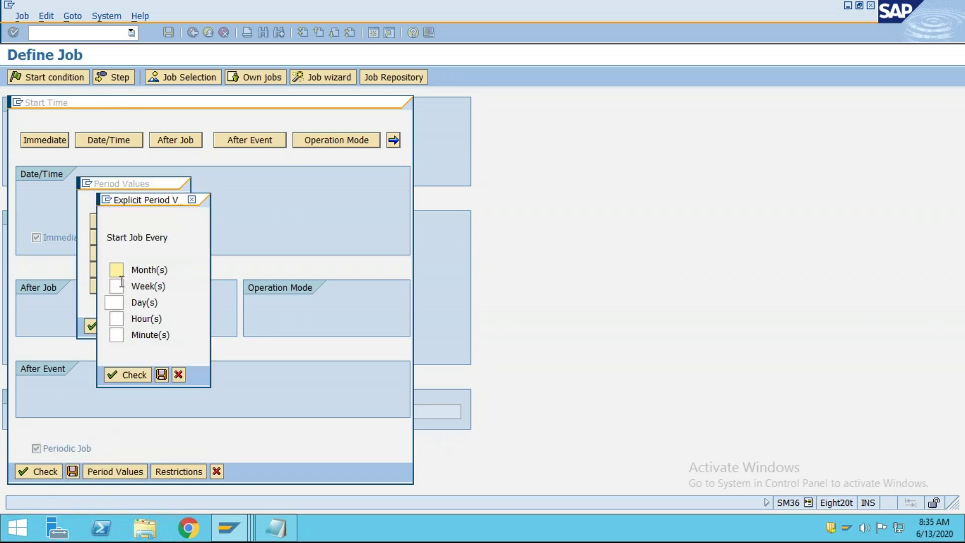
left_click(117, 336)
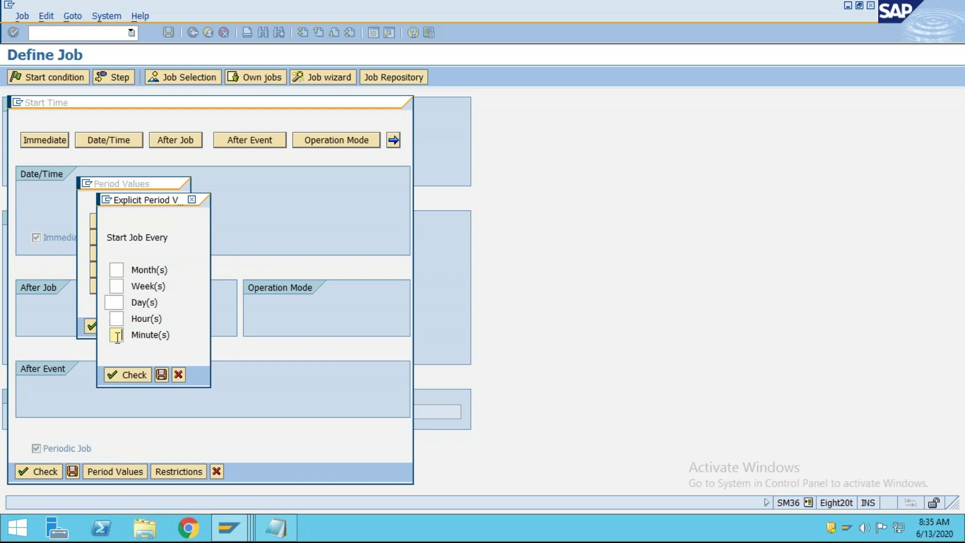
type("5")
left_click(161, 376)
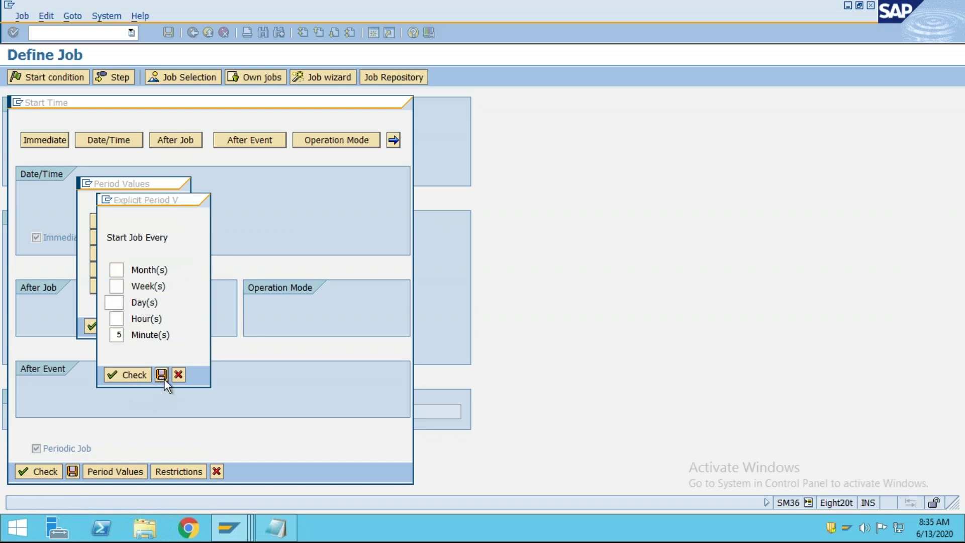
left_click(138, 325)
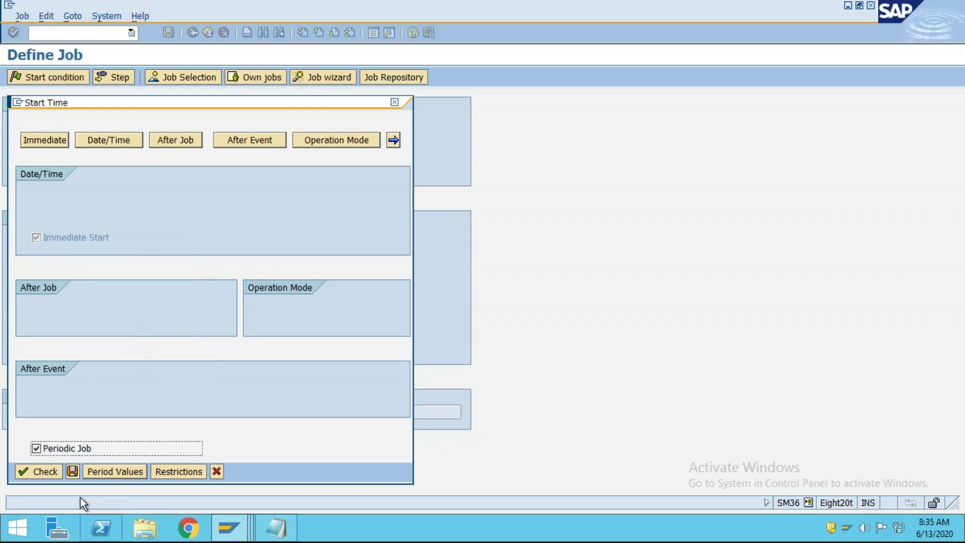
Step: Save the start condition and the ZMBTEST job, and leave the job definition
left_click(74, 472)
left_click(169, 33)
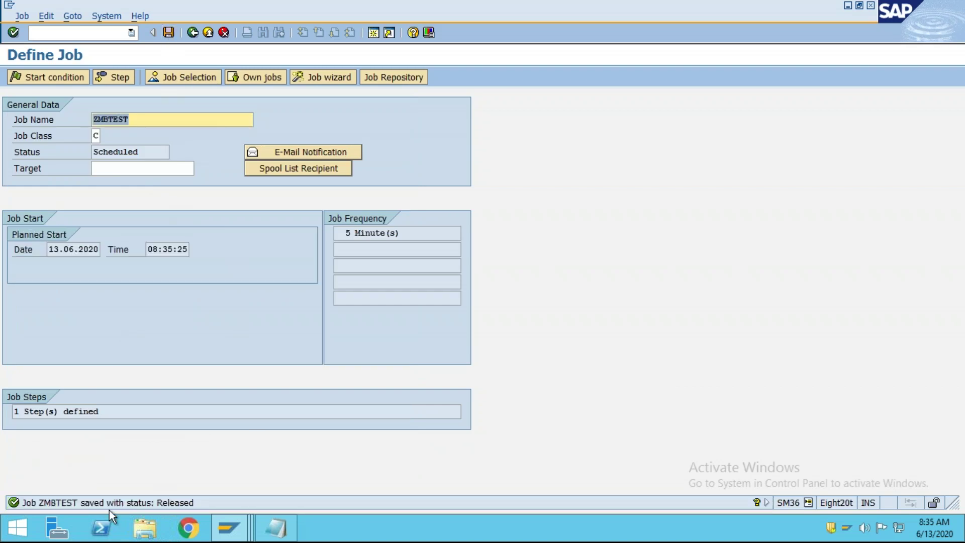
left_click(194, 34)
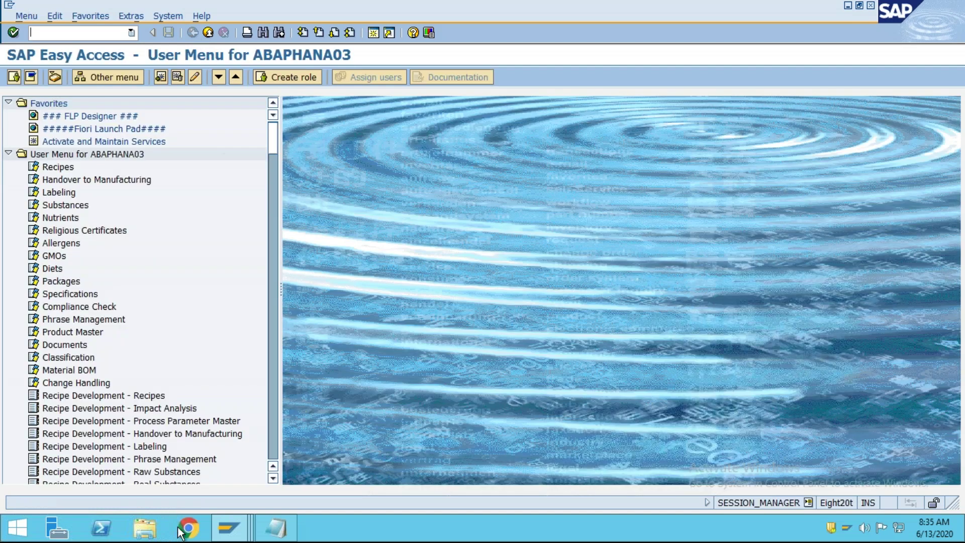
Step: From the Demo for Reduce Operator session, open transaction SM37 in a new session and list the day's jobs
mouse_move(228, 528)
left_click(379, 467)
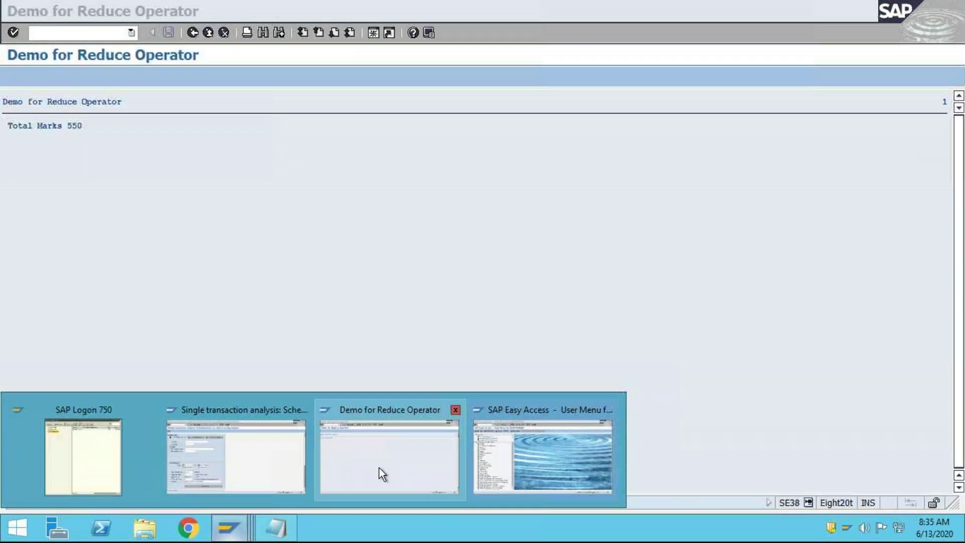
type("/")
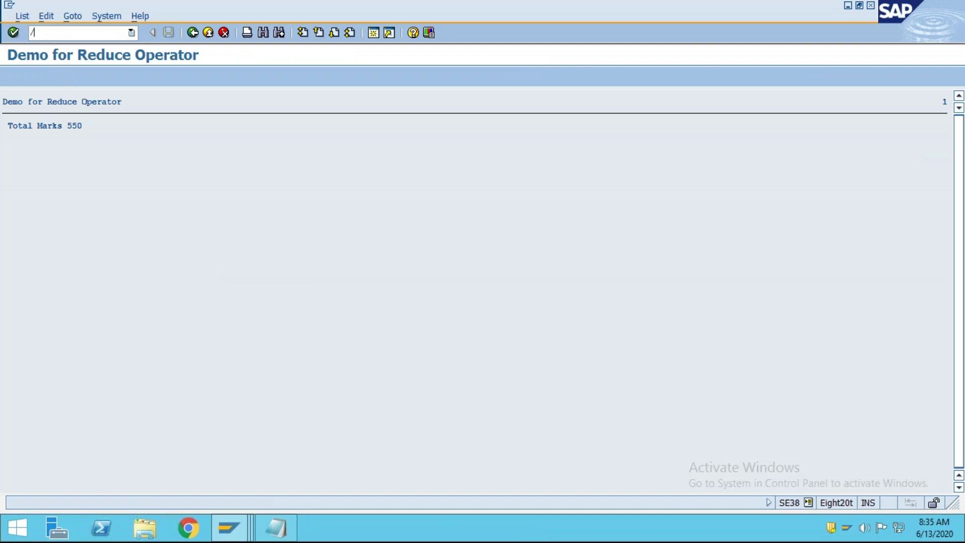
type("OSM37")
key("Return")
key("F8")
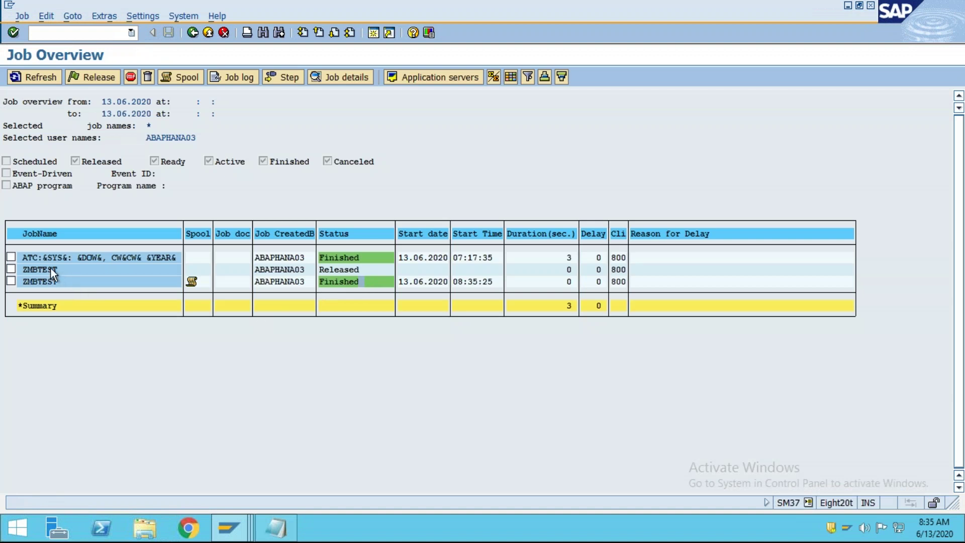
Step: Copy the job name ZMBTEST from the released entry in the job overview and switch to another session
left_click(355, 272)
left_click(236, 533)
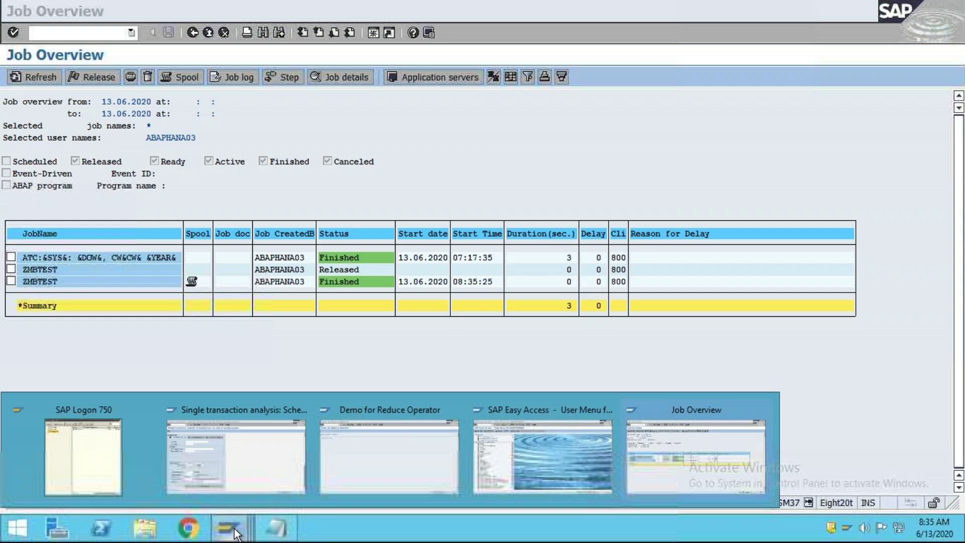
left_click(32, 269)
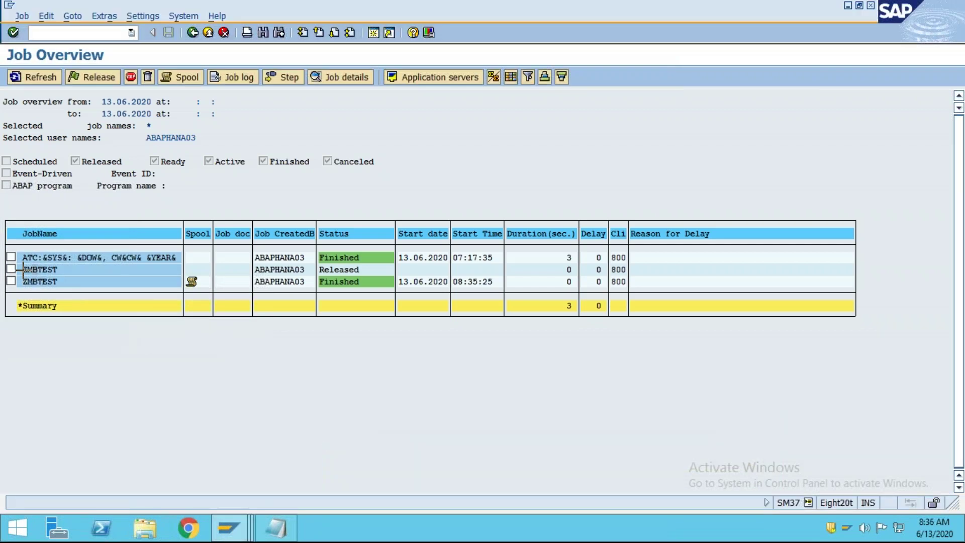
key("ctrl+y")
left_click_drag(22, 266, 64, 274)
key("ctrl+c")
key("alt+Tab")
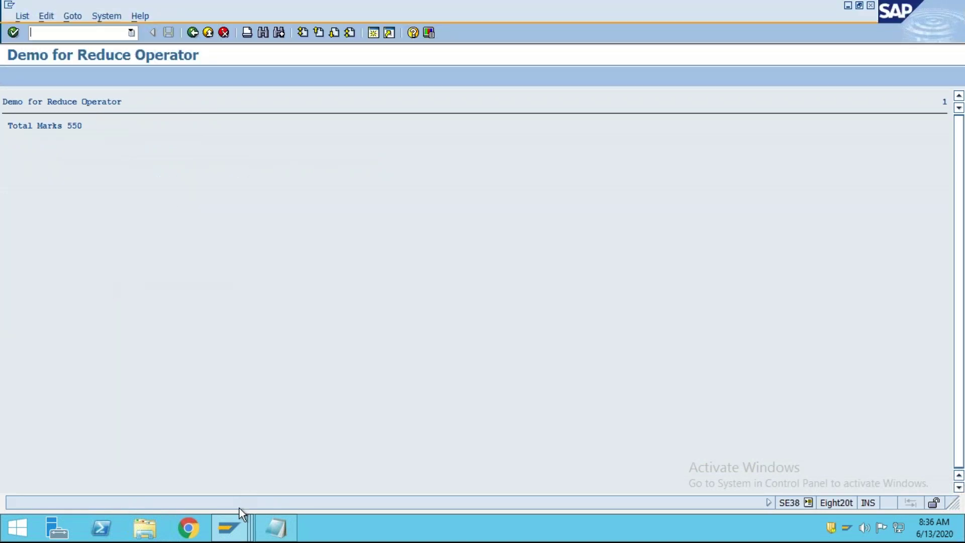
Step: Switch to the ST12 session for scheduling background job traces and enter ZMBTEST as the job name, keeping * for user and program
left_click(228, 528)
left_click(230, 477)
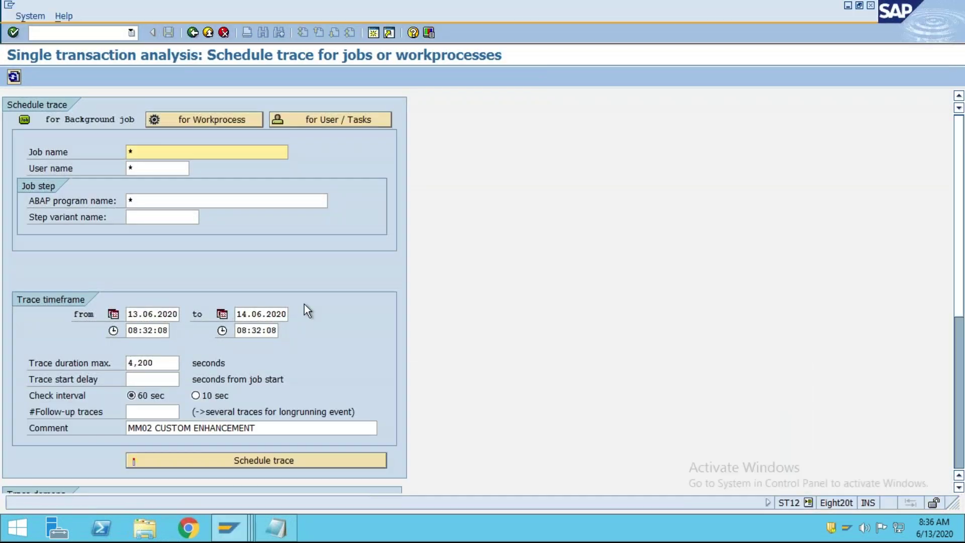
double_click(150, 151)
type("ZMBTEST")
double_click(142, 167)
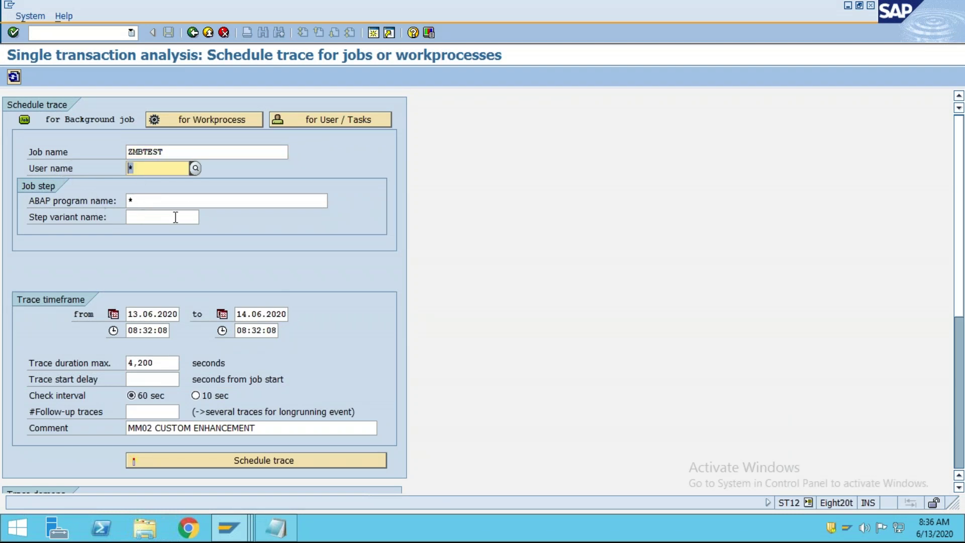
left_click(156, 201)
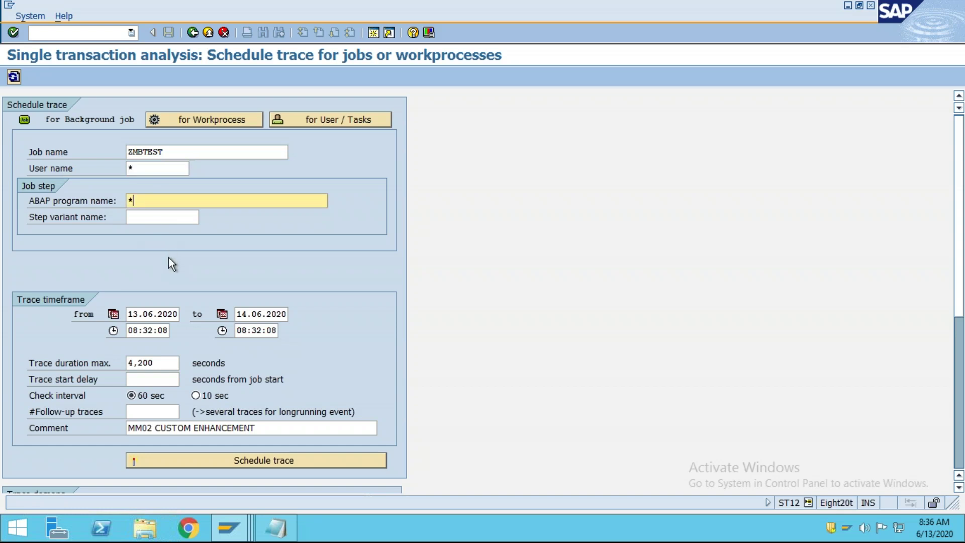
key("shift+Home")
left_click_drag(176, 152, 112, 151)
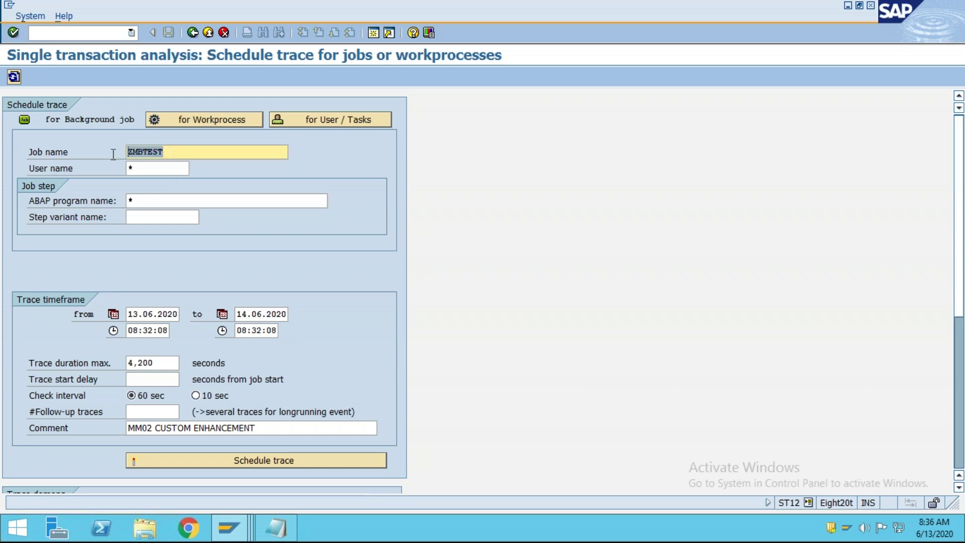
left_click(132, 200)
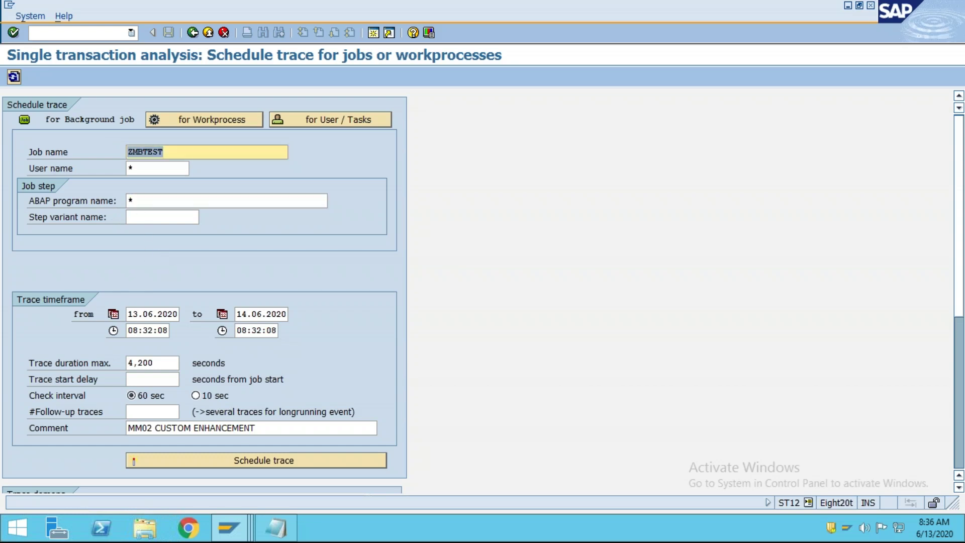
left_click(143, 200)
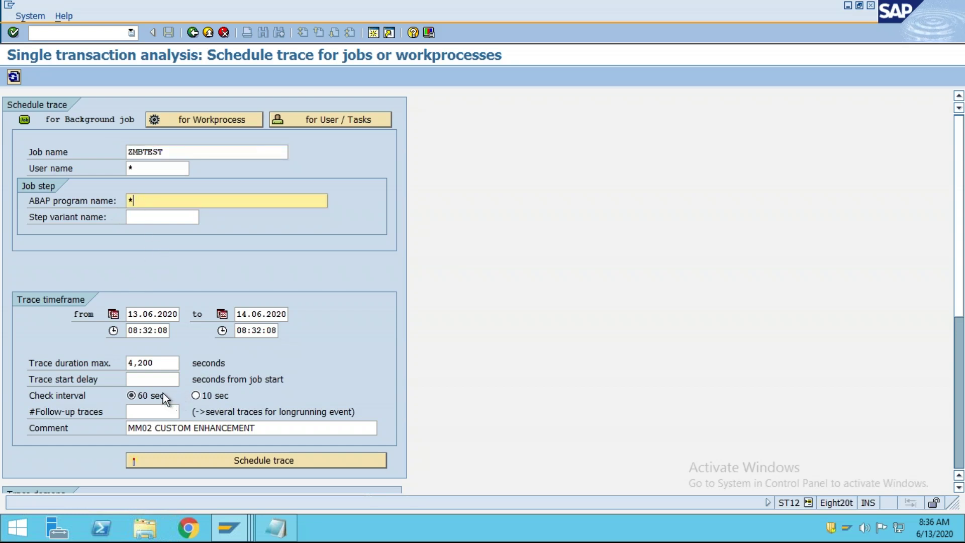
Step: Set the maximum trace duration to 300 seconds, leaving the trace start delay empty
mouse_move(166, 363)
left_mouse_down()
mouse_move(120, 361)
mouse_move(149, 365)
left_mouse_up()
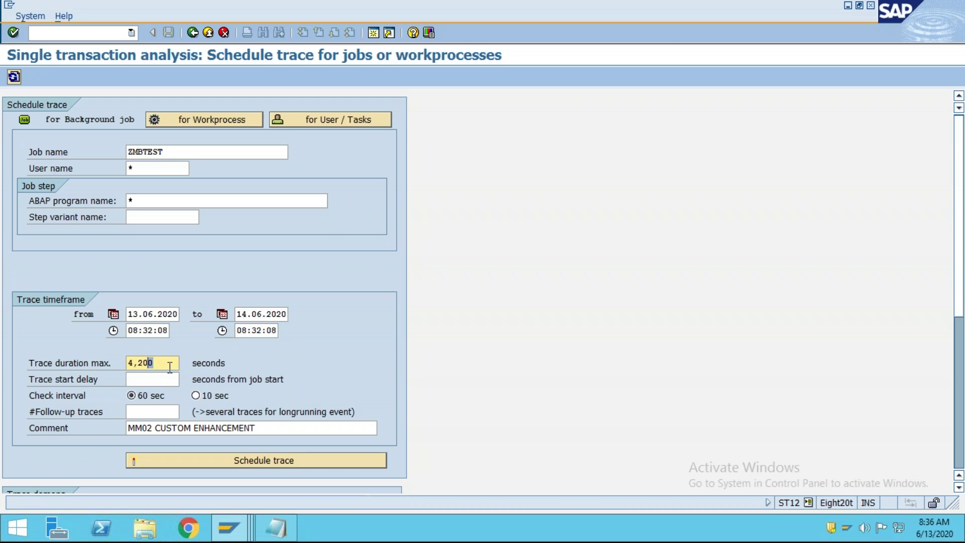
double_click(122, 363)
key("Delete")
type("50")
key("BackSpace")
key("BackSpace")
type("36")
type("00")
key("BackSpace")
key("BackSpace")
key("BackSpace")
key("BackSpace")
type("300")
left_click(156, 377)
scroll(153, 387, "down", 1)
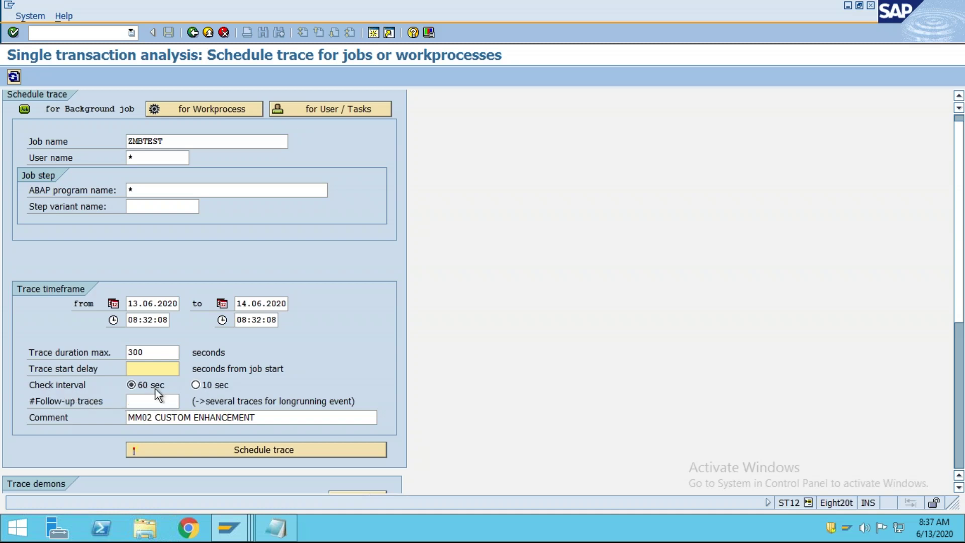
Step: Request help on the check interval and set the interval to 10 sec
key("F1")
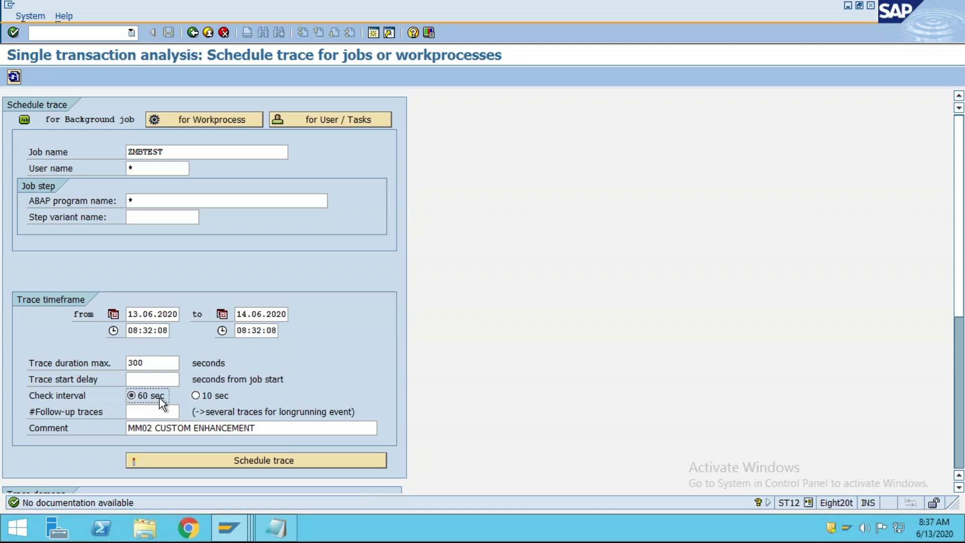
left_click_drag(176, 155, 112, 167)
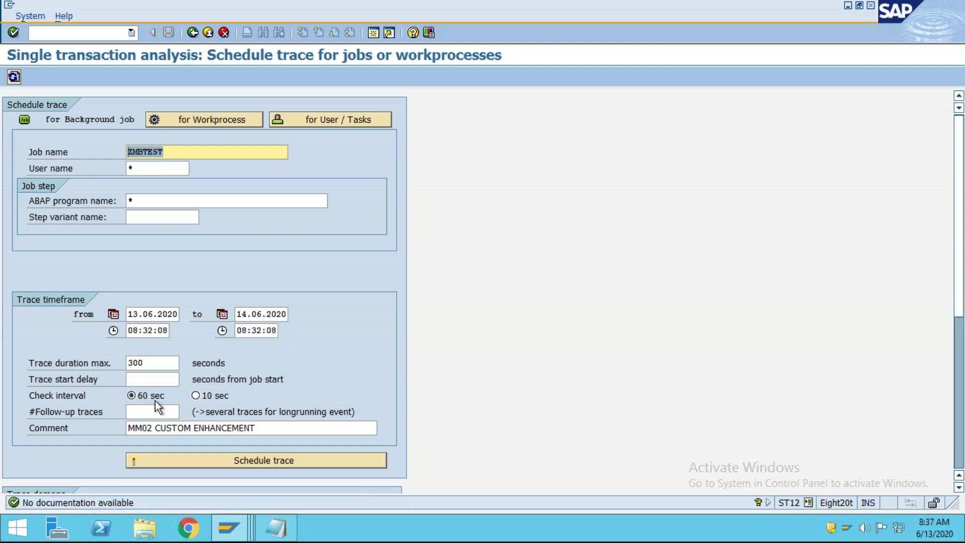
left_click(196, 396)
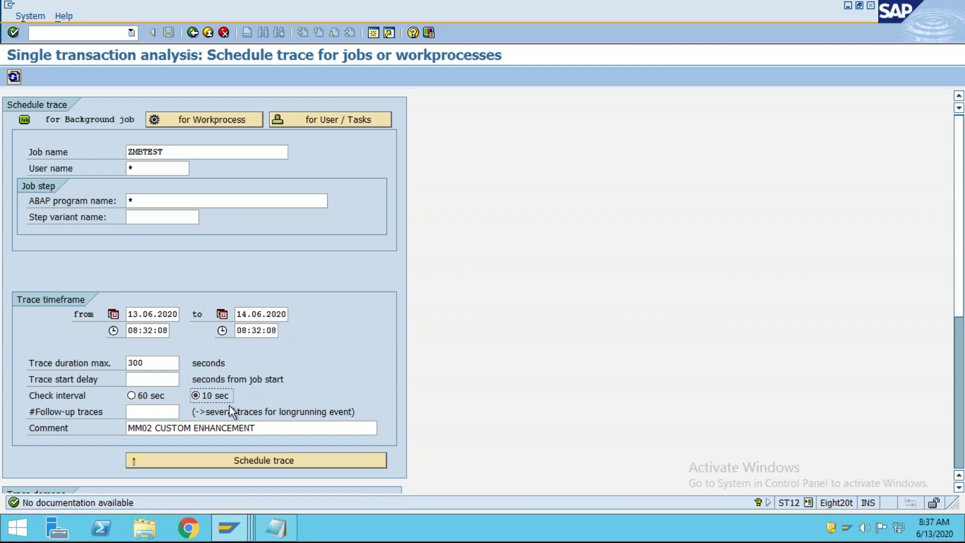
scroll(229, 406, "down", 1)
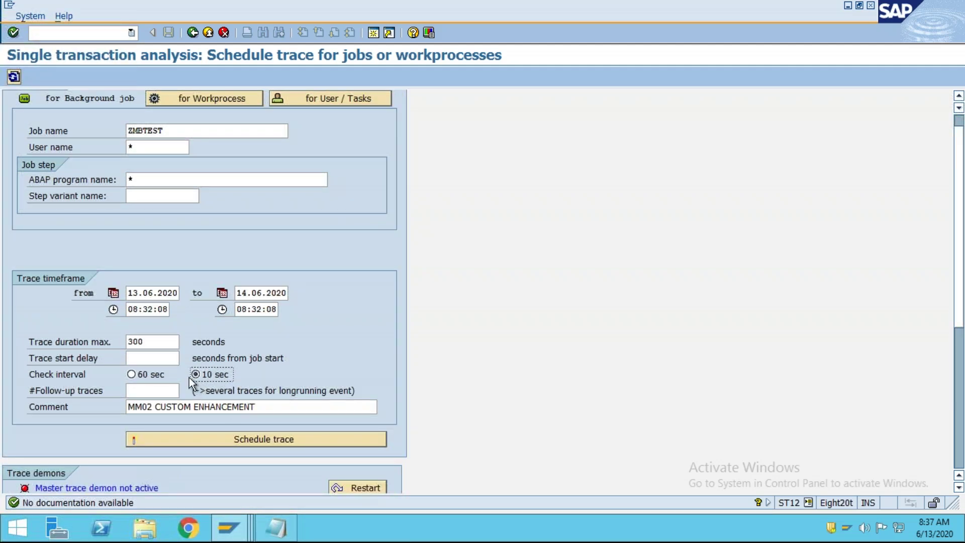
Step: Schedule the trace for the ZMBTEST background job with the entered timeframe settings
double_click(154, 343)
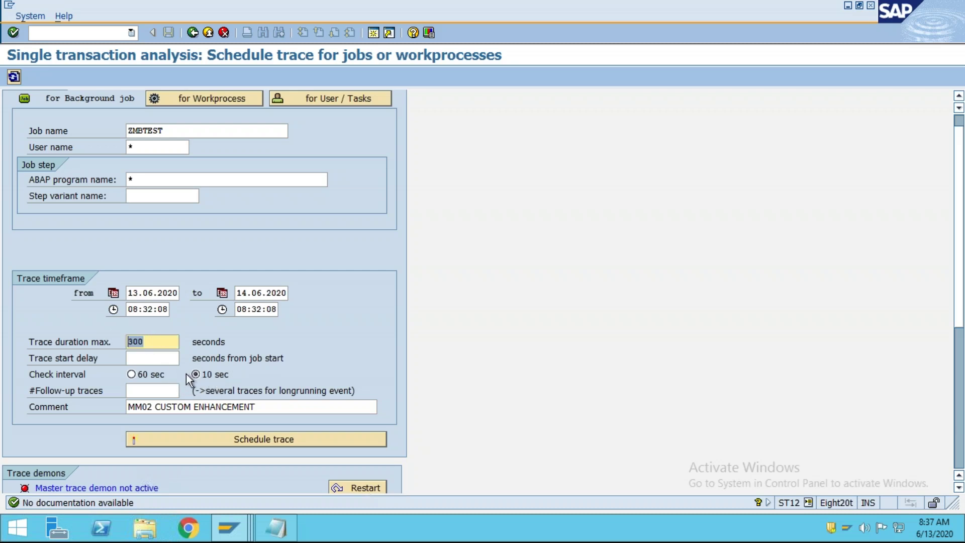
scroll(231, 382, "down", 1)
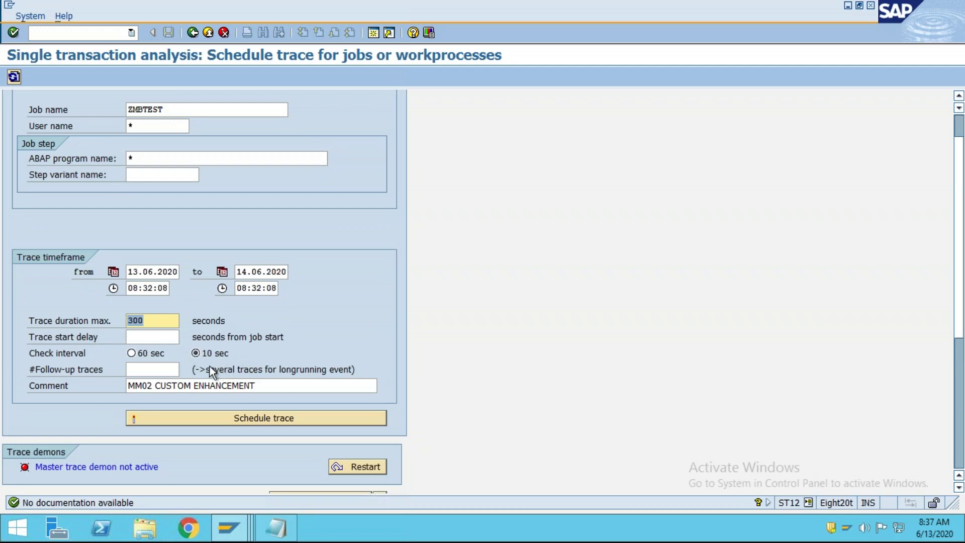
left_click_drag(146, 322, 115, 314)
scroll(261, 387, "down", 1)
scroll(227, 404, "down", 1)
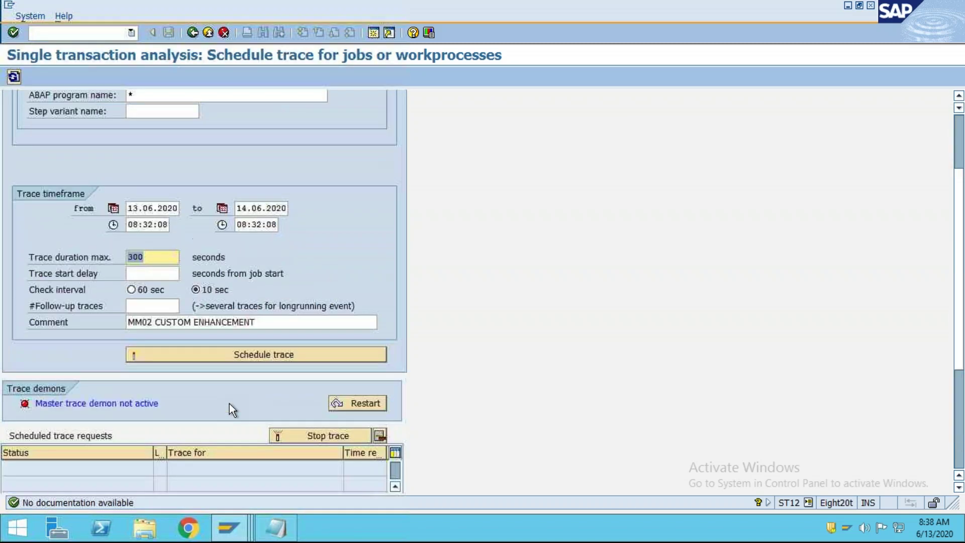
left_click(261, 354)
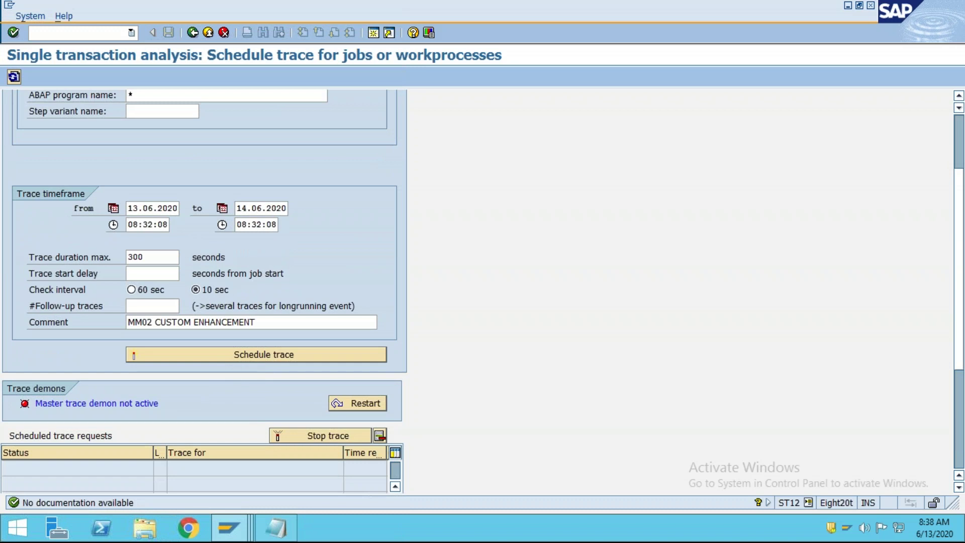
Step: Widen the Status column of the scheduled trace requests so the full status text can be read
scroll(318, 392, "down", 2)
scroll(318, 396, "down", 3)
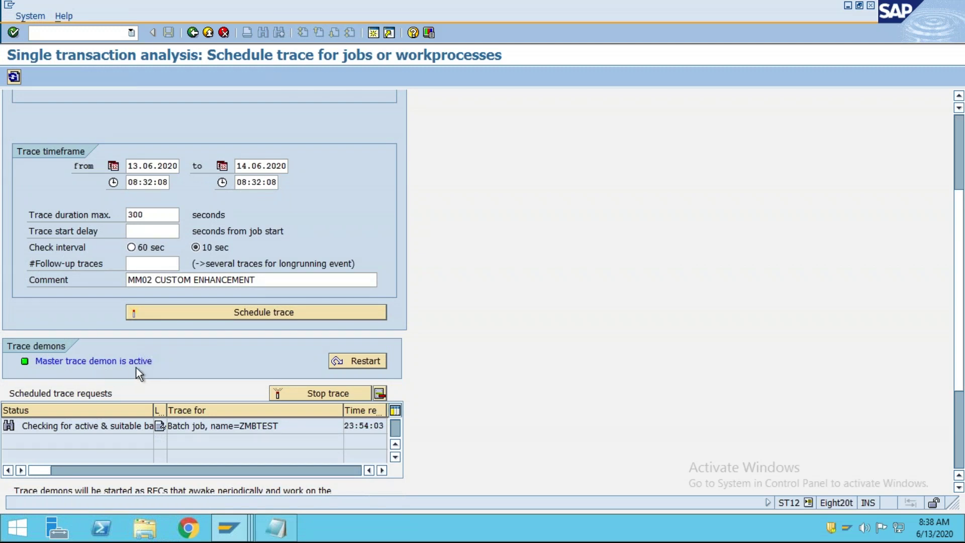
scroll(158, 369, "down", 1)
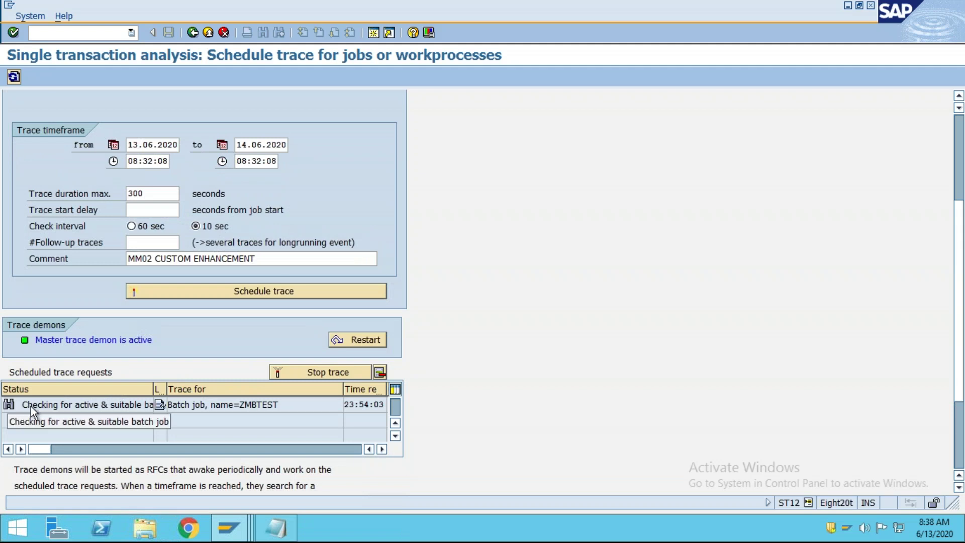
left_click_drag(153, 390, 208, 390)
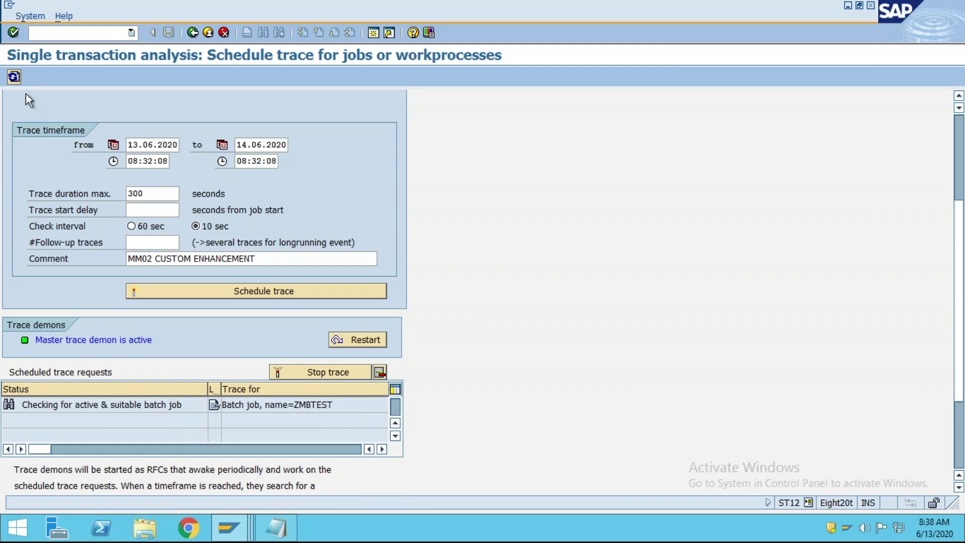
Step: Refresh the trace scheduling screen repeatedly and check the status of the ZMBTEST trace request
left_click(14, 77)
scroll(54, 162, "down", 3)
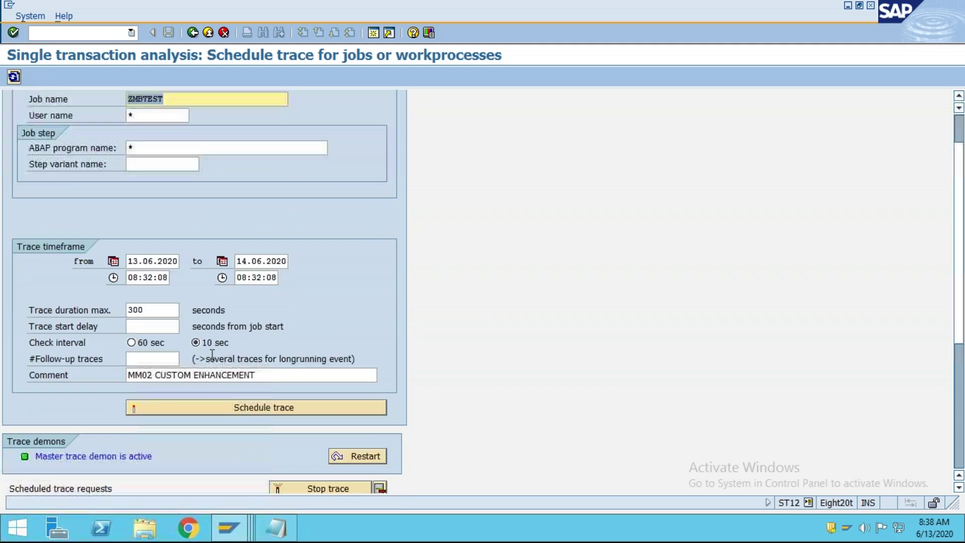
scroll(271, 446, "down", 2)
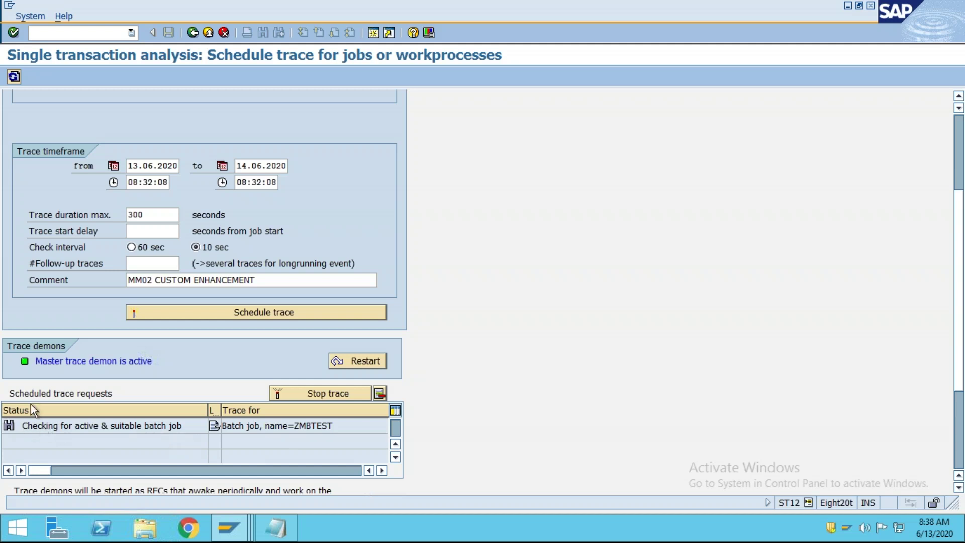
left_click(10, 83)
scroll(158, 386, "down", 5)
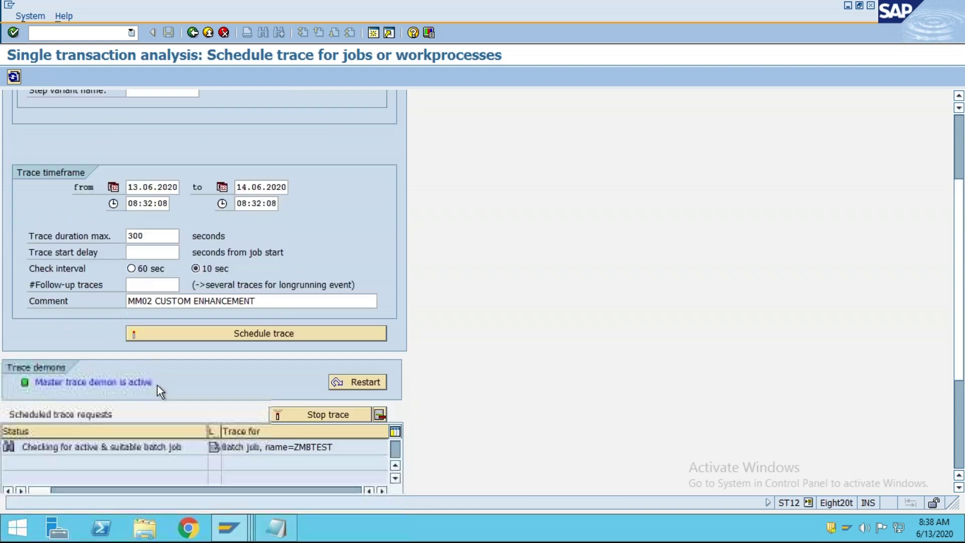
scroll(158, 385, "down", 2)
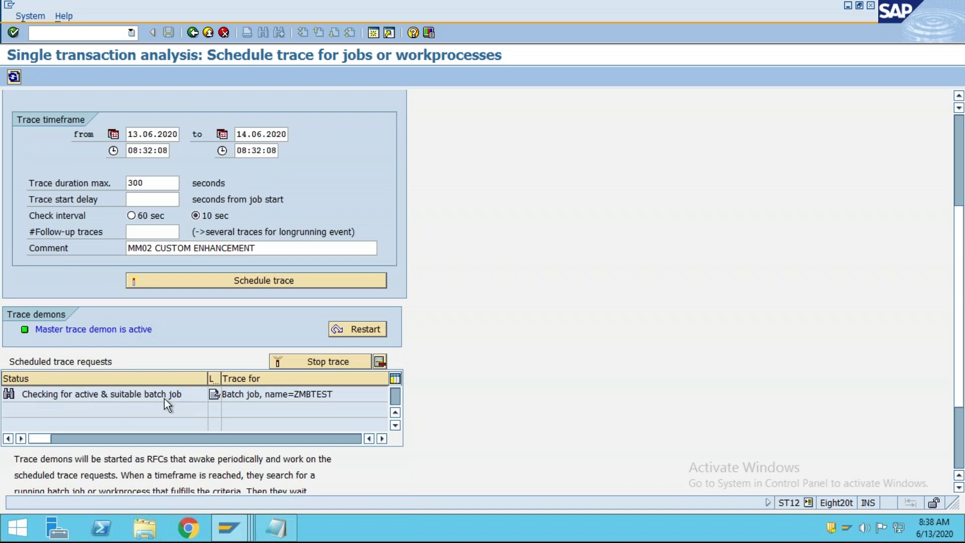
left_click(13, 79)
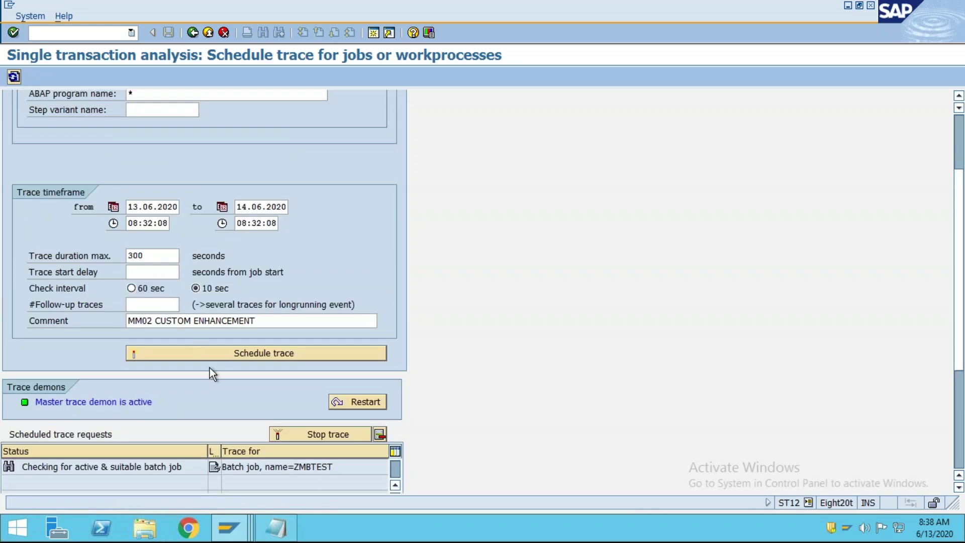
scroll(95, 468, "down", 1)
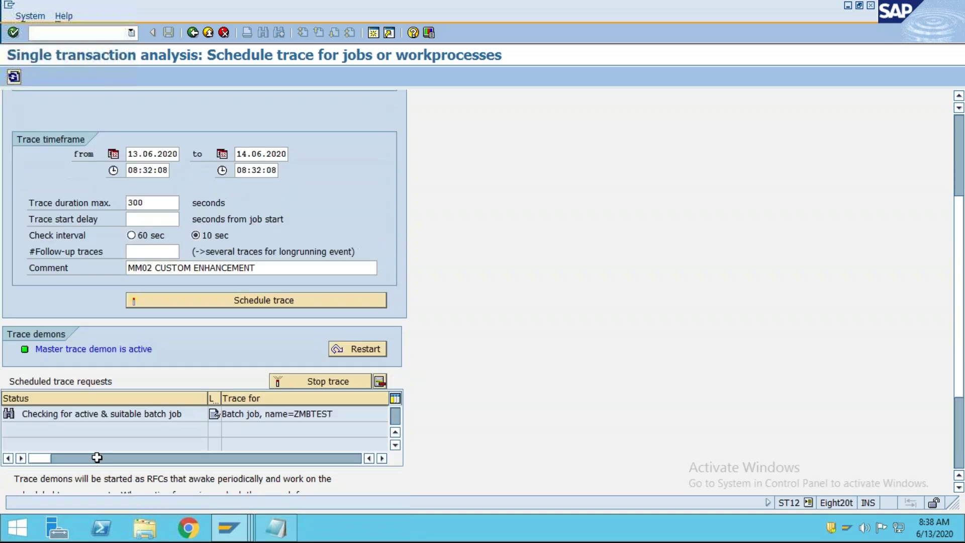
Step: Switch to the Job Overview session, refresh the job list and compare the last ZMBTEST start time with the system clock
mouse_move(233, 537)
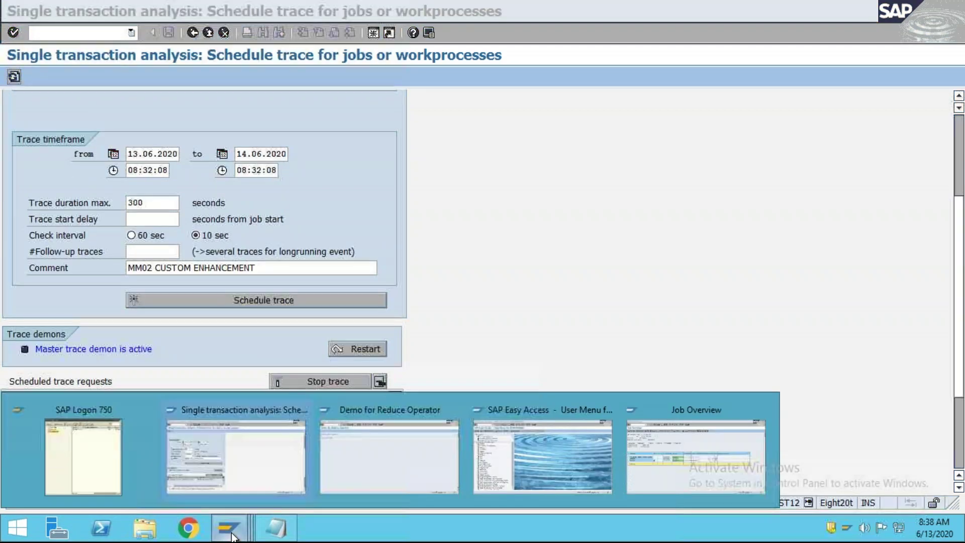
left_click(641, 462)
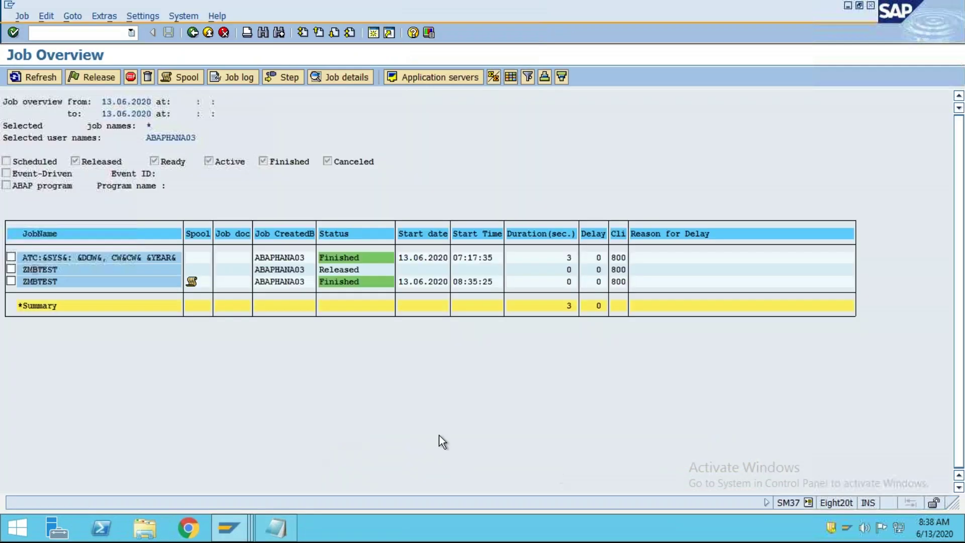
left_click(28, 76)
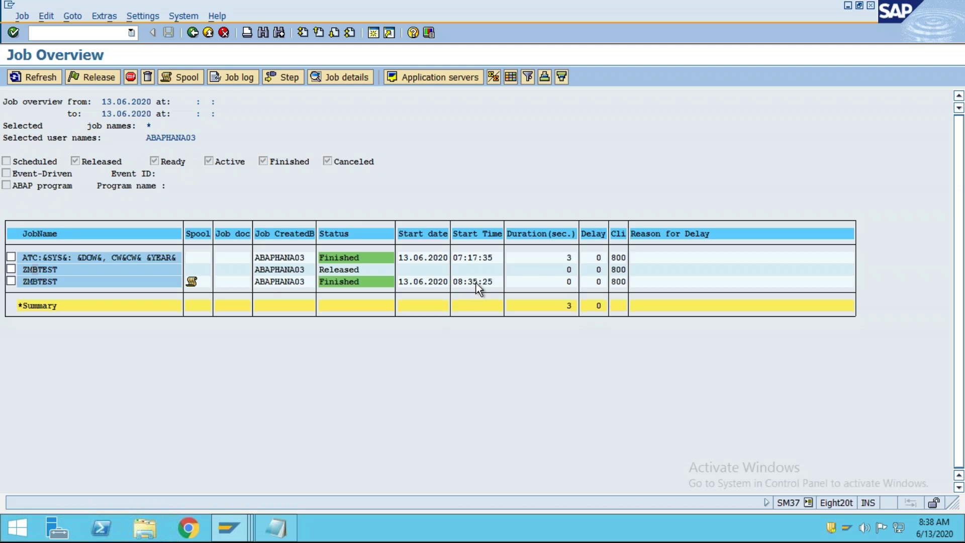
left_click(928, 537)
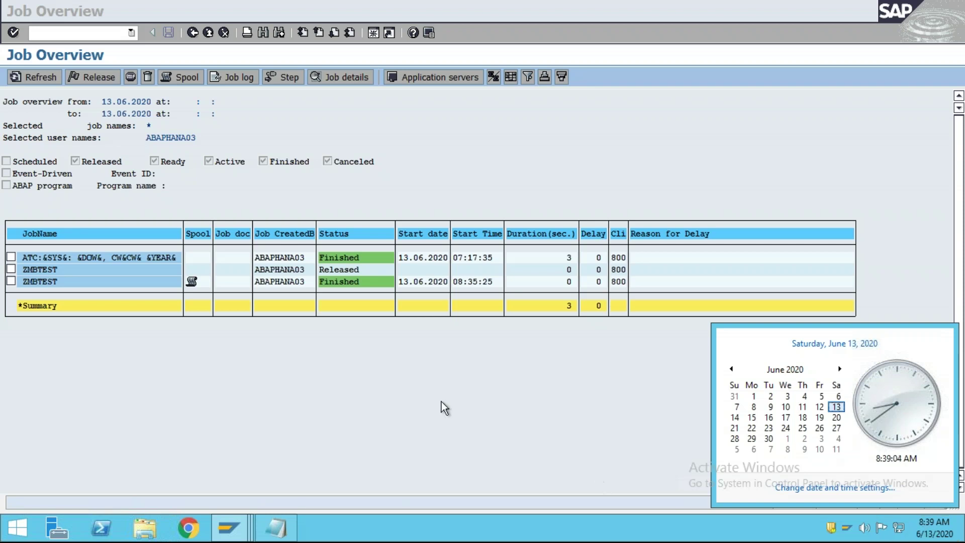
left_click(456, 416)
left_click(31, 77)
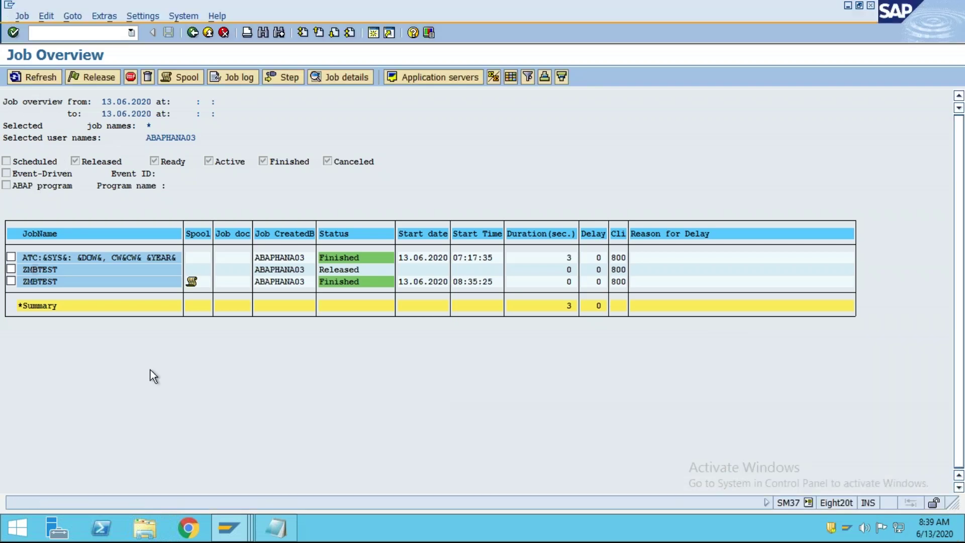
Step: Return to the ST12 trace scheduling session and refresh it to recheck the trace demon and the ZMBTEST request status
left_click(229, 528)
left_click(226, 480)
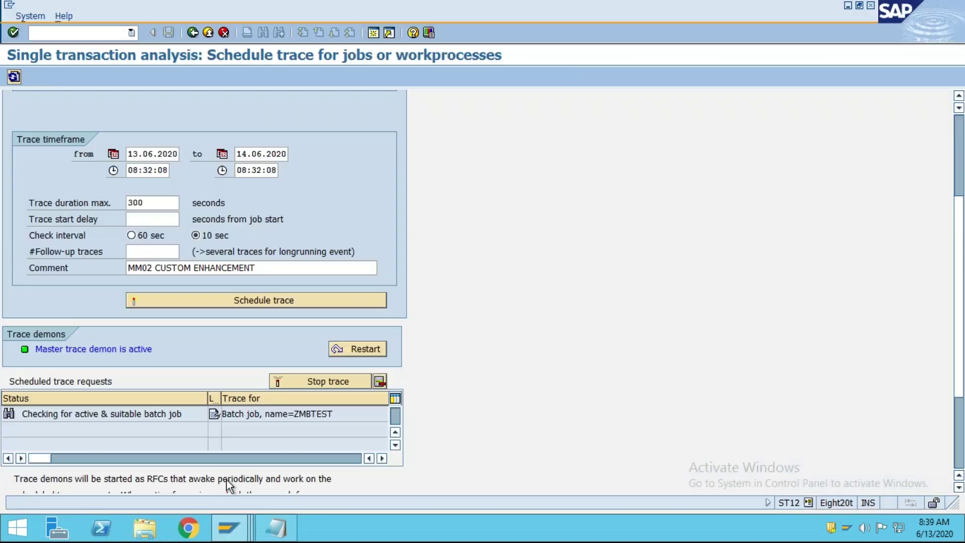
scroll(321, 427, "down", 2)
scroll(321, 427, "up", 3)
scroll(320, 428, "up", 2)
scroll(321, 427, "down", 1)
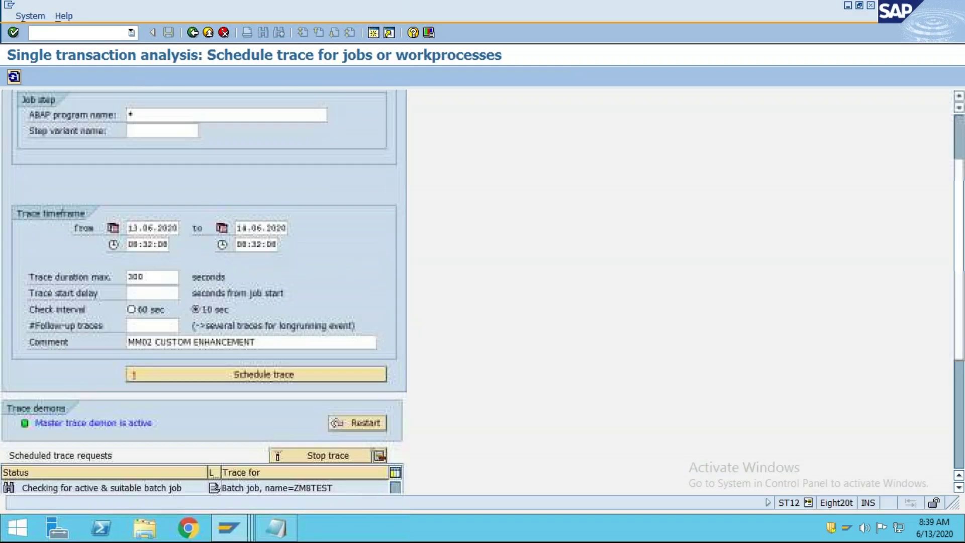
scroll(321, 428, "down", 1)
scroll(14, 79, "up", 1)
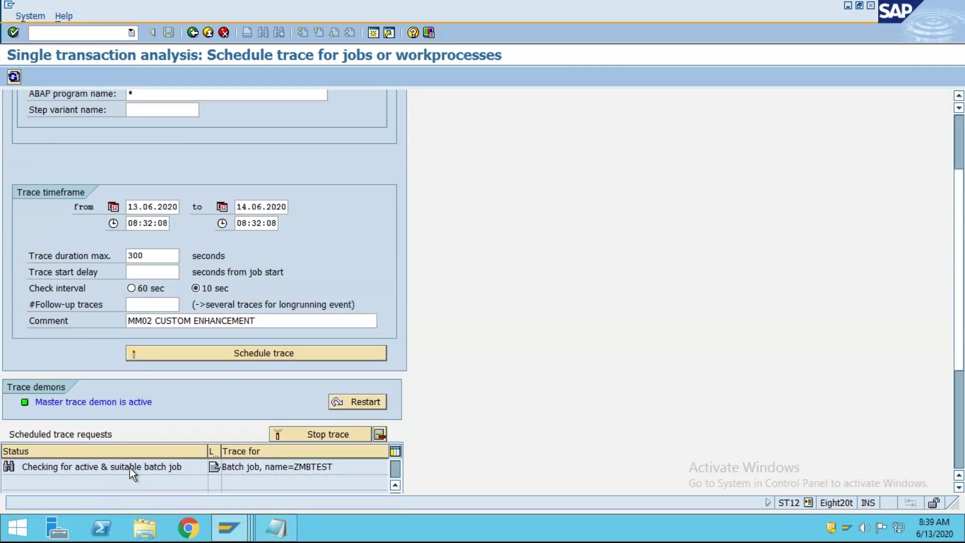
left_click(15, 80)
scroll(145, 478, "down", 6)
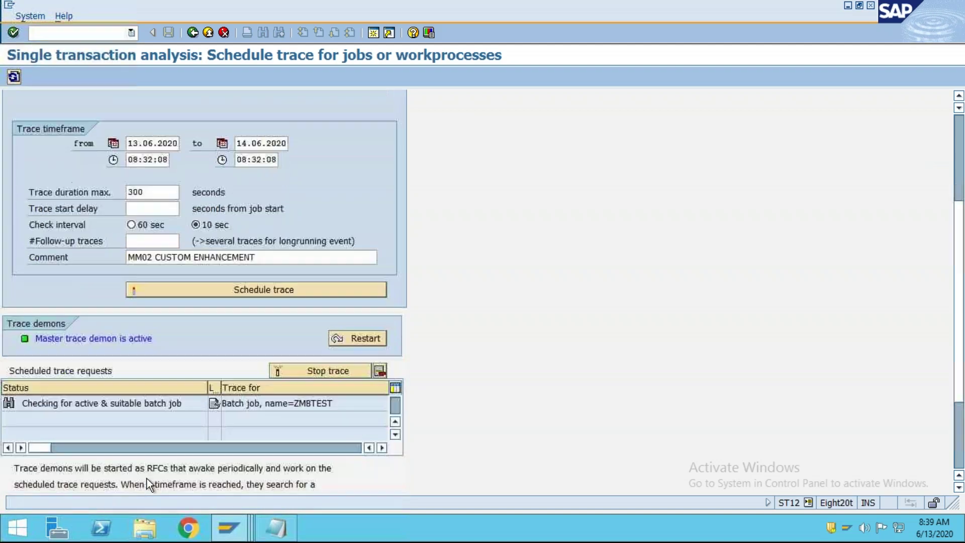
left_click(14, 77)
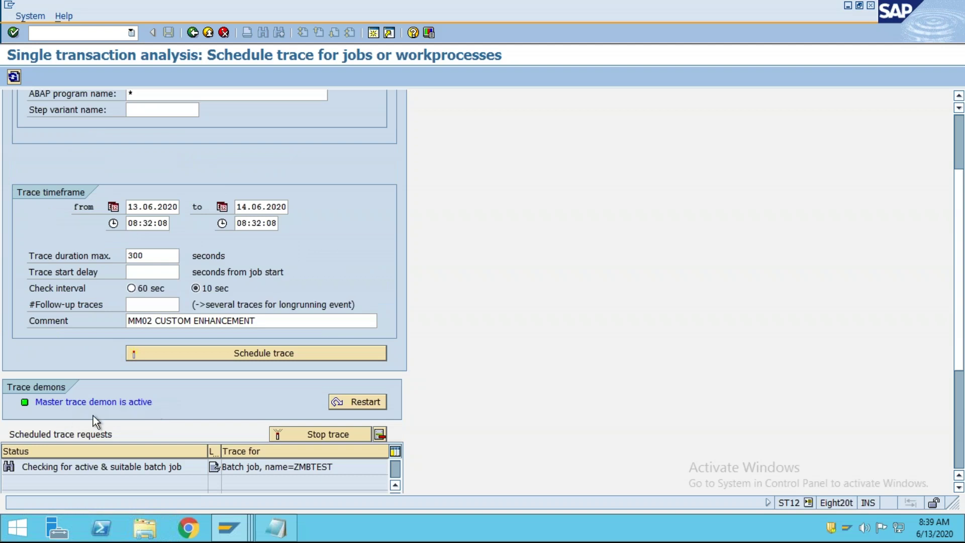
Step: Review the status of the ZMBTEST trace request and highlight the job name in the scheduling form
scroll(102, 408, "down", 4)
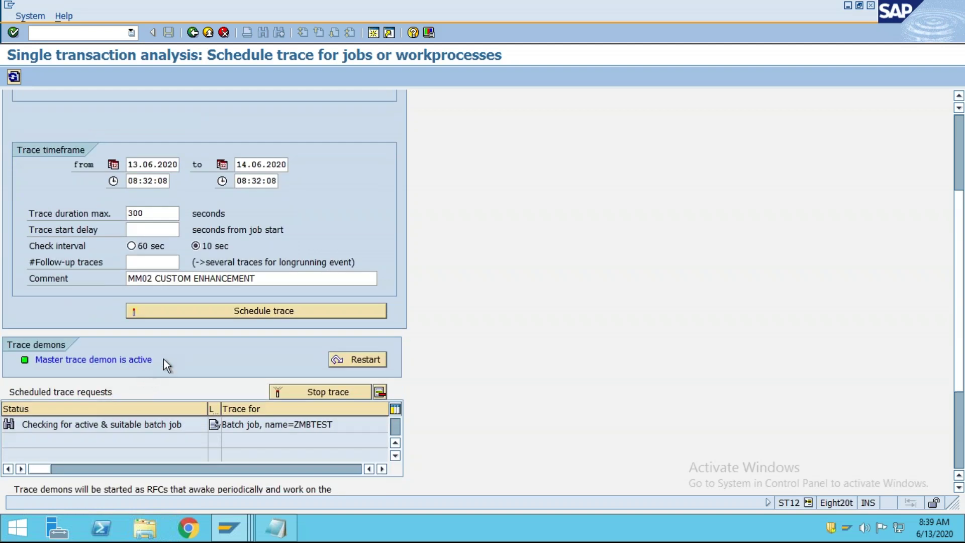
scroll(179, 399, "up", 6)
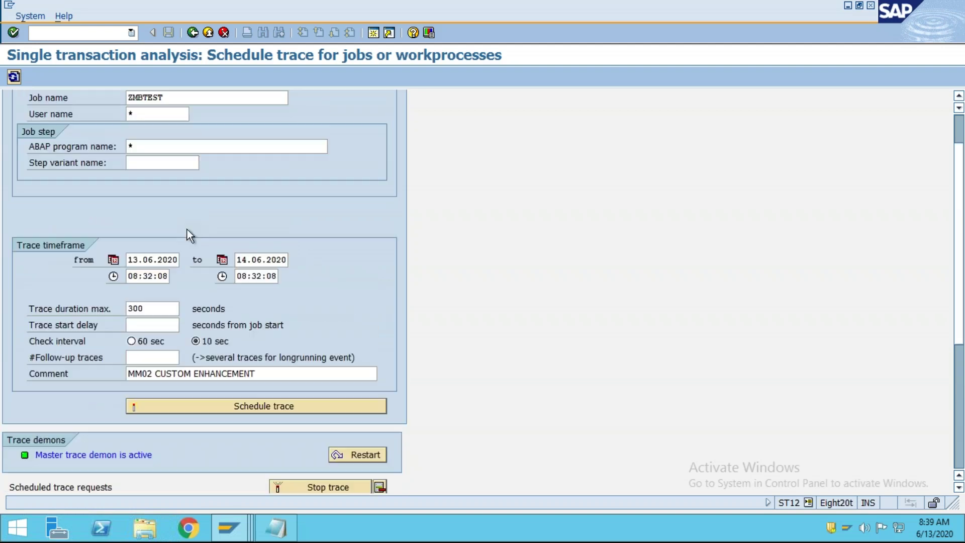
scroll(203, 255, "up", 2)
left_click_drag(182, 143, 74, 142)
scroll(147, 275, "down", 9)
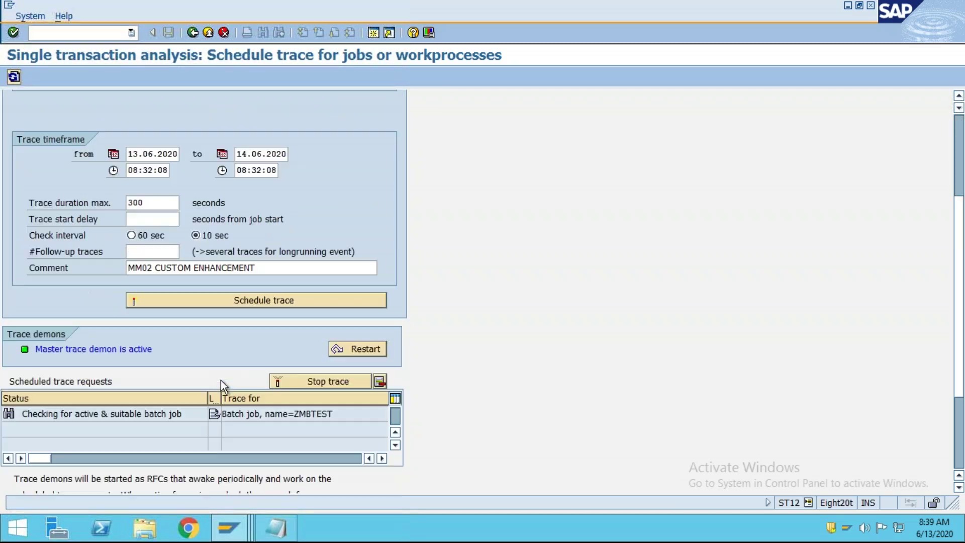
Step: Refresh the trace scheduling screen repeatedly and recheck the trace demon and the ZMBTEST request status
left_click(14, 76)
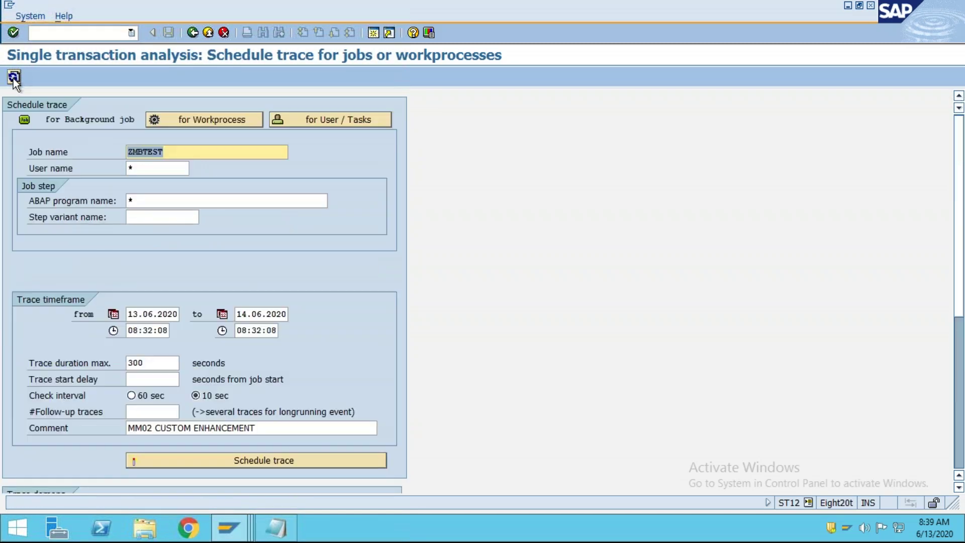
scroll(104, 318, "down", 8)
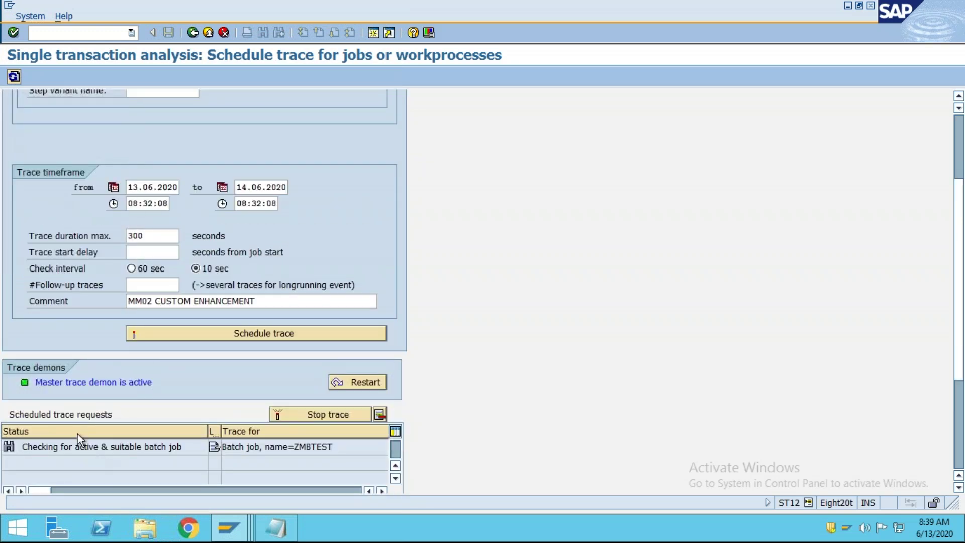
left_click(14, 77)
scroll(89, 357, "down", 4)
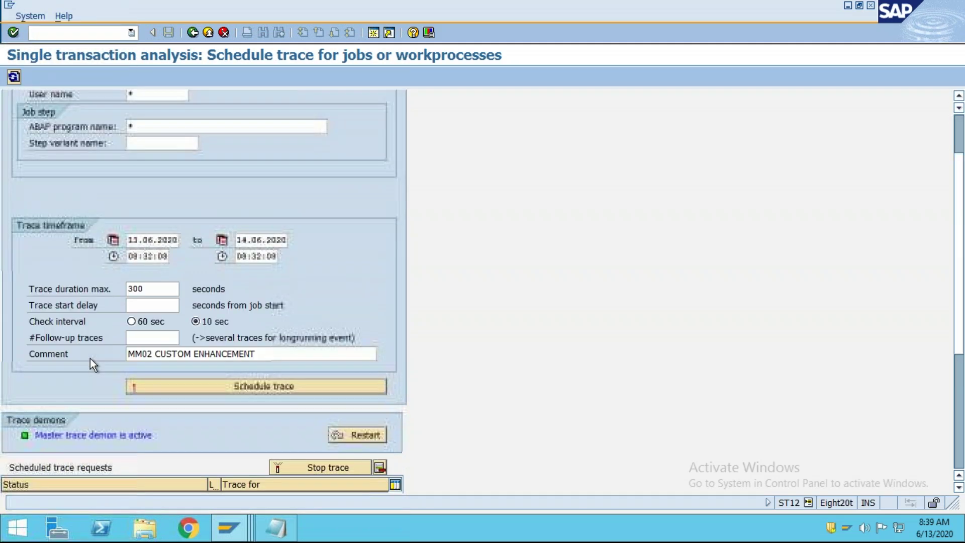
scroll(90, 358, "down", 3)
left_click(17, 75)
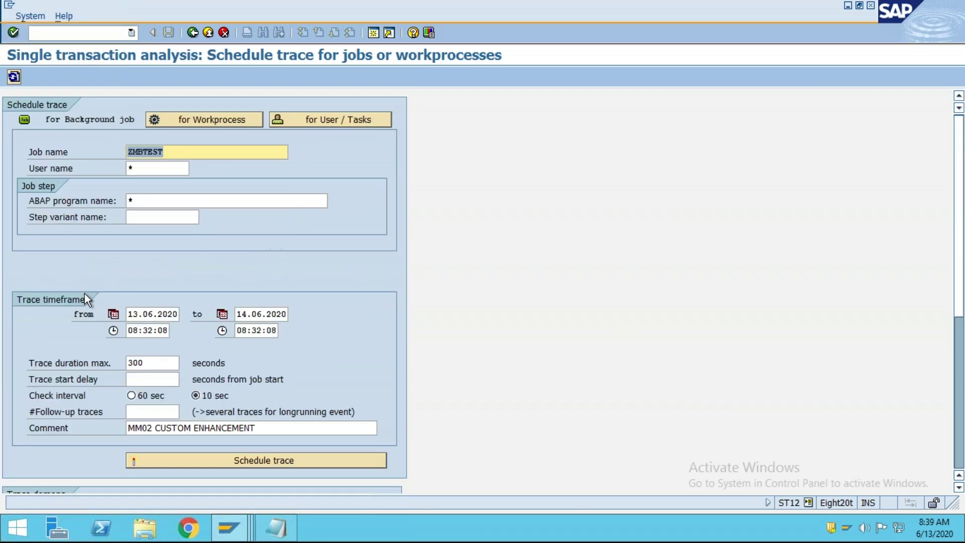
scroll(23, 93, "down", 3)
left_click(14, 76)
scroll(82, 276, "down", 10)
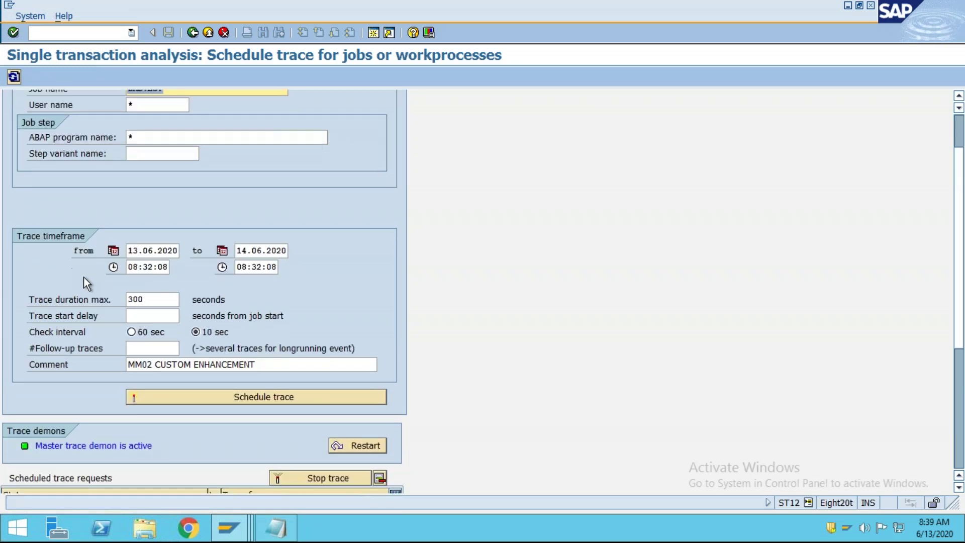
left_click(14, 77)
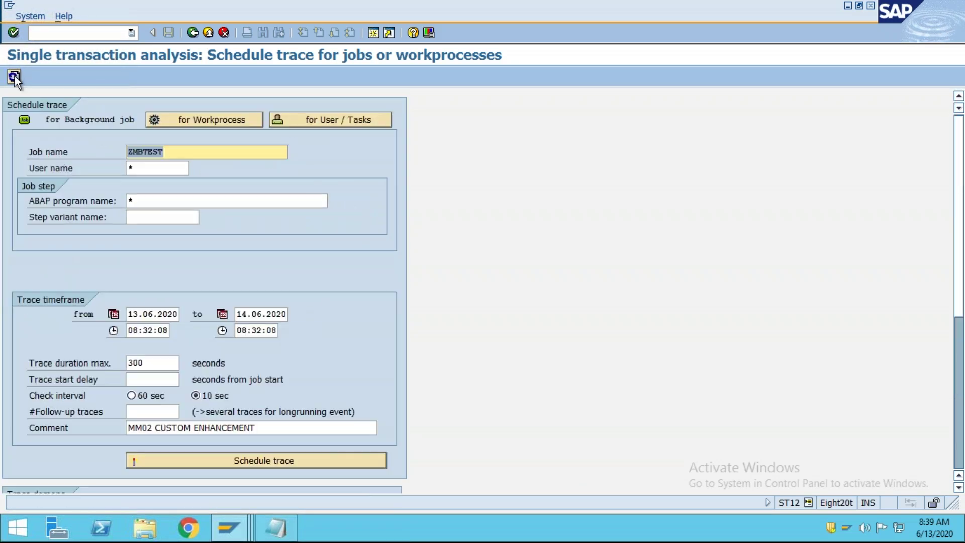
scroll(140, 317, "down", 3)
scroll(147, 330, "down", 5)
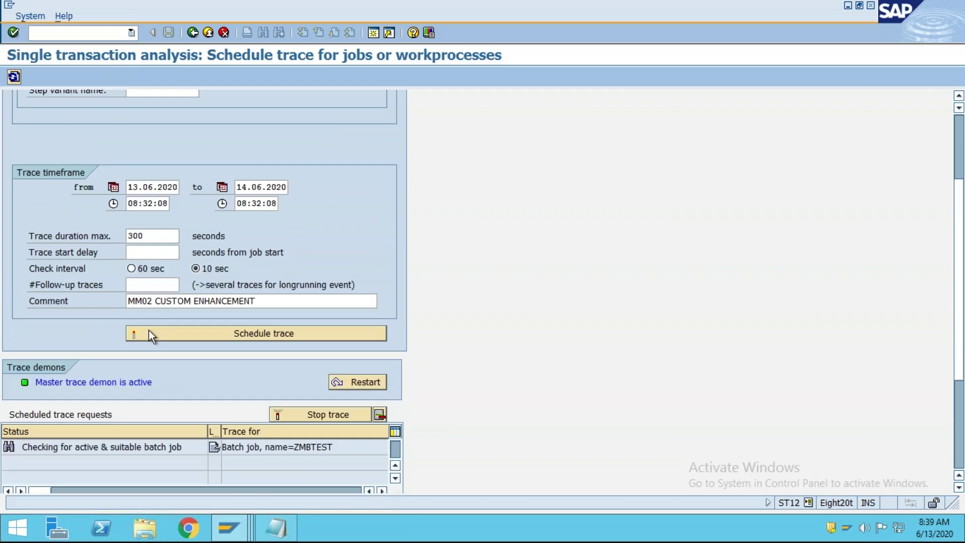
Step: Refresh the job list in the Job Overview session and return to ST12 to reread the scheduled trace request
key("alt+Tab")
left_click(30, 78)
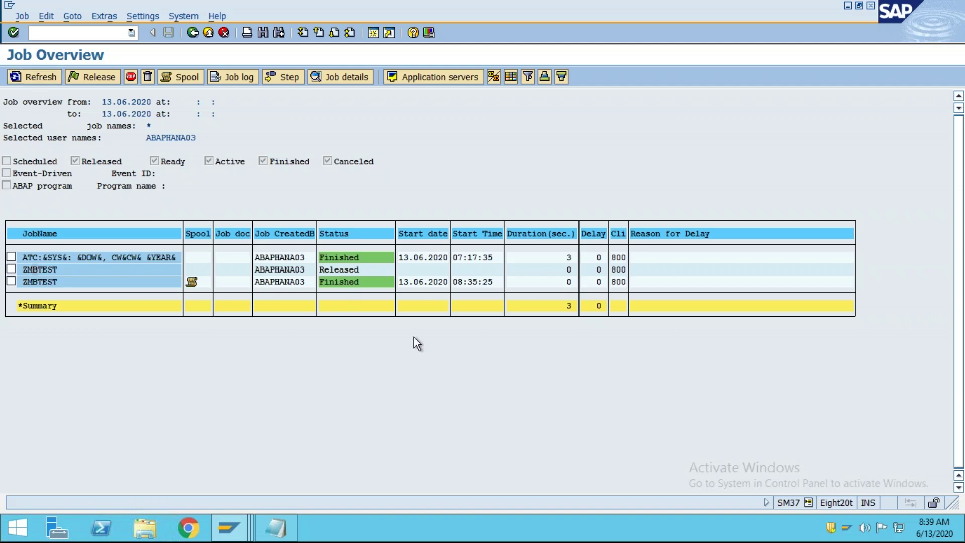
key("alt+Tab")
scroll(186, 377, "down", 1)
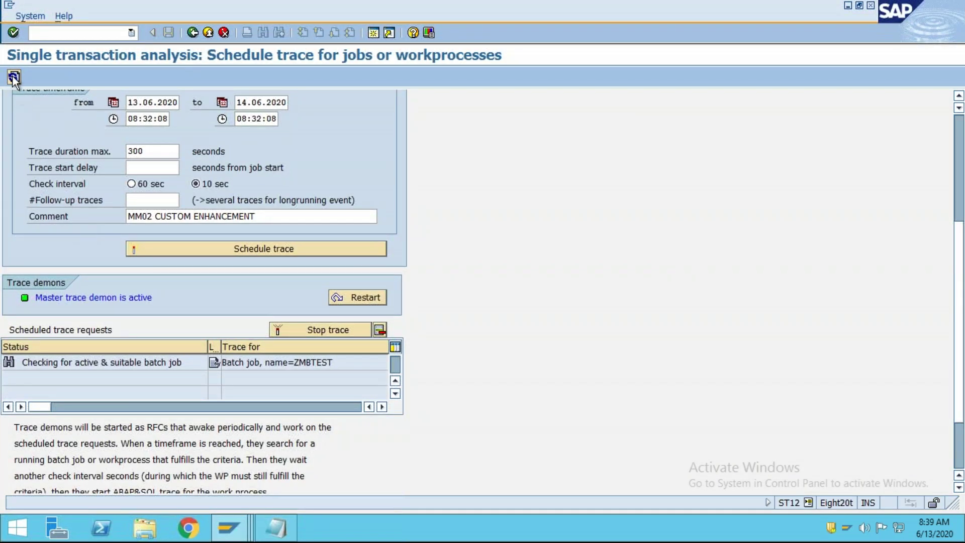
scroll(151, 281, "up", 5)
scroll(216, 340, "down", 4)
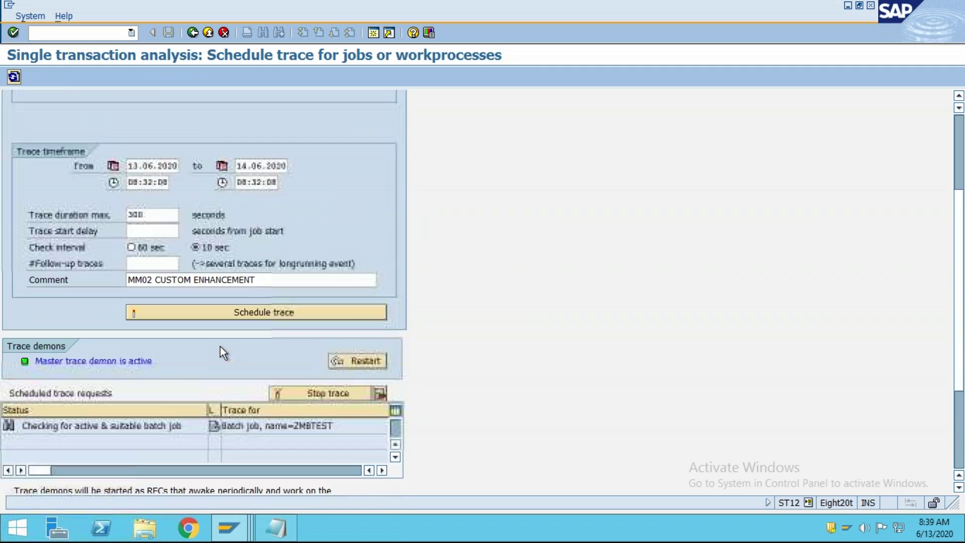
scroll(39, 96, "up", 4)
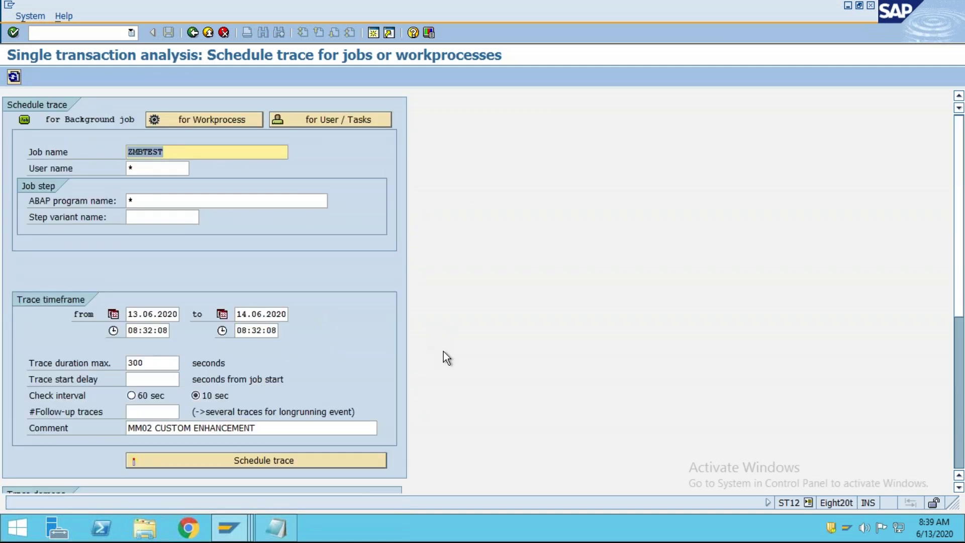
Step: Switch to the Job Overview session and refresh the list repeatedly, comparing the last ZMBTEST start time with the system clock
key("alt+Tab")
left_click(28, 74)
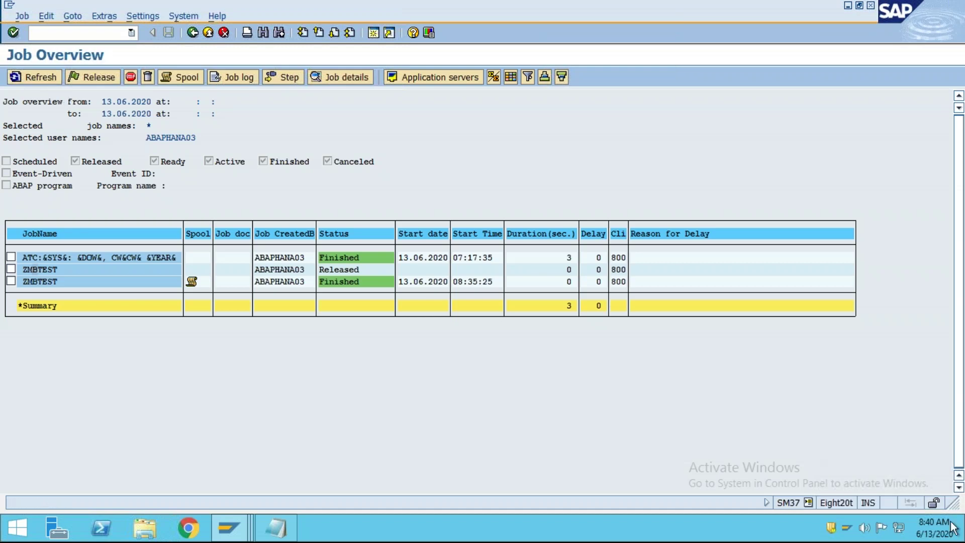
left_click(464, 281)
left_click(339, 274)
left_click(32, 80)
left_click(31, 75)
left_click(31, 75)
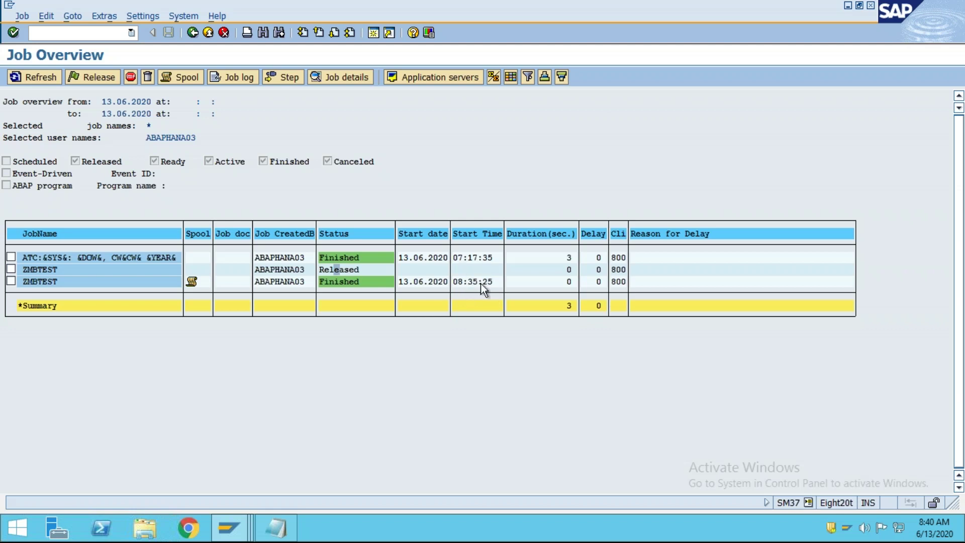
left_click(30, 79)
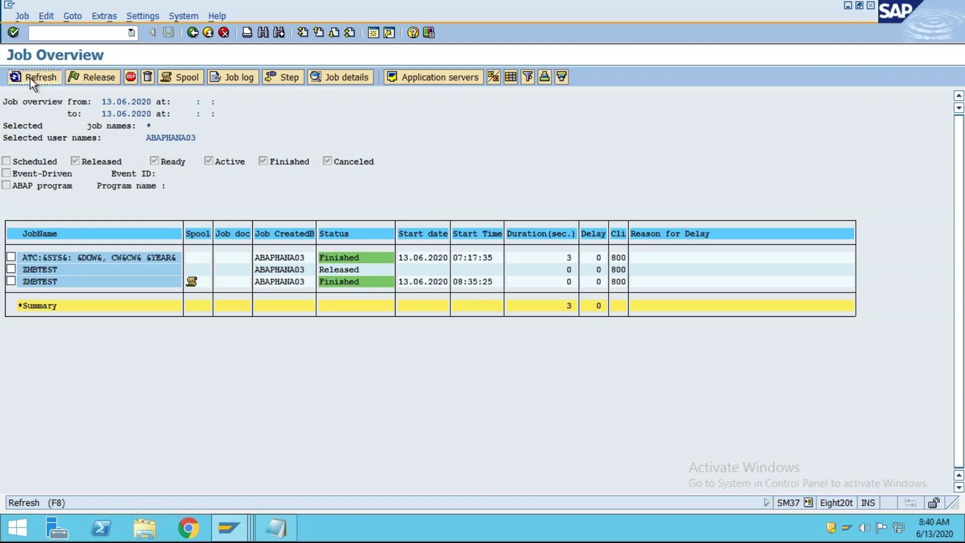
left_click(31, 79)
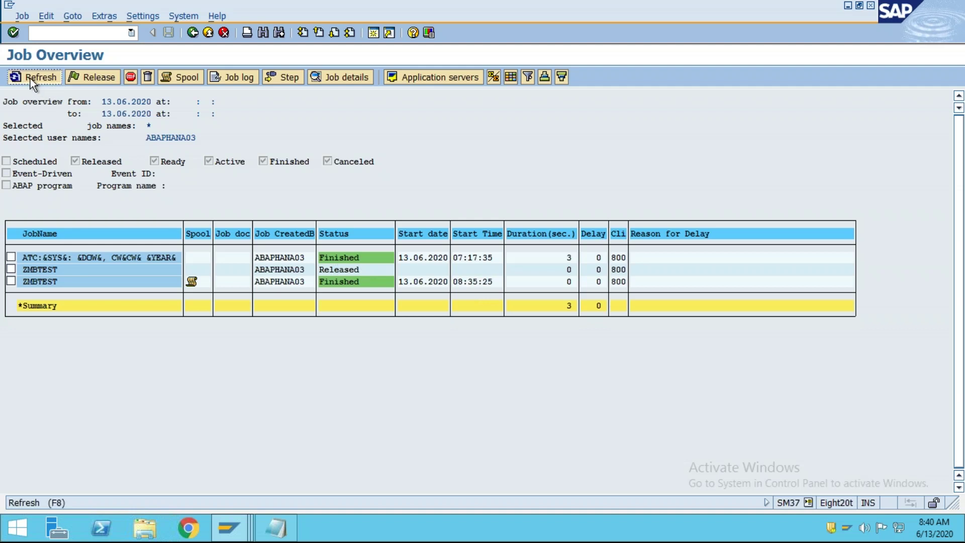
left_click(32, 83)
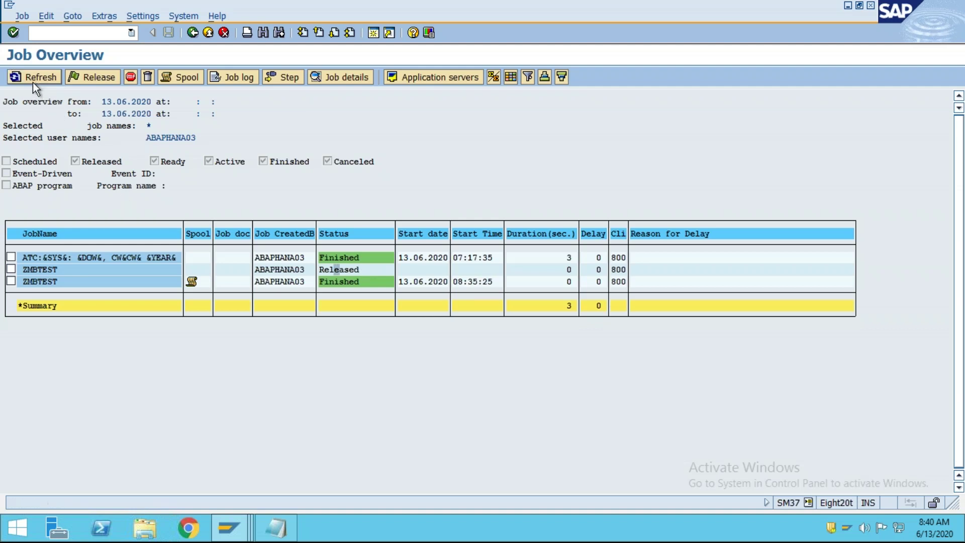
left_click(32, 83)
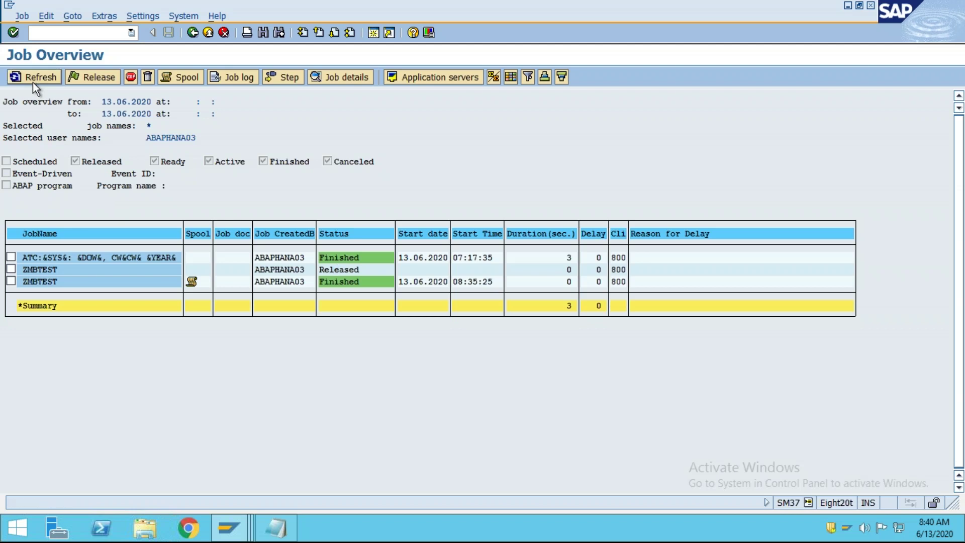
left_click(32, 82)
left_click(32, 83)
left_click(32, 83)
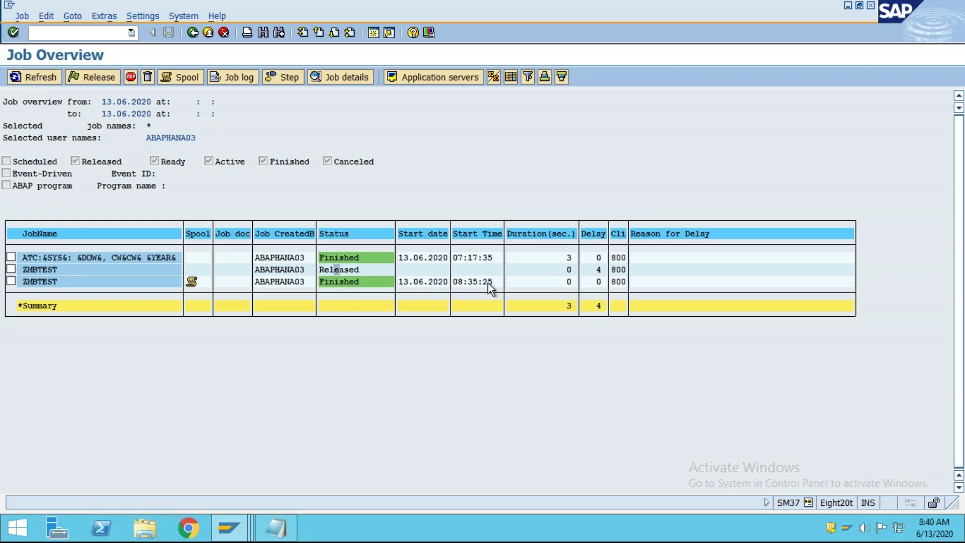
Step: Follow the Delay value of the released ZMBTEST job while refreshing the job list repeatedly
left_click(599, 270)
left_click(45, 78)
left_click(53, 80)
left_click(54, 79)
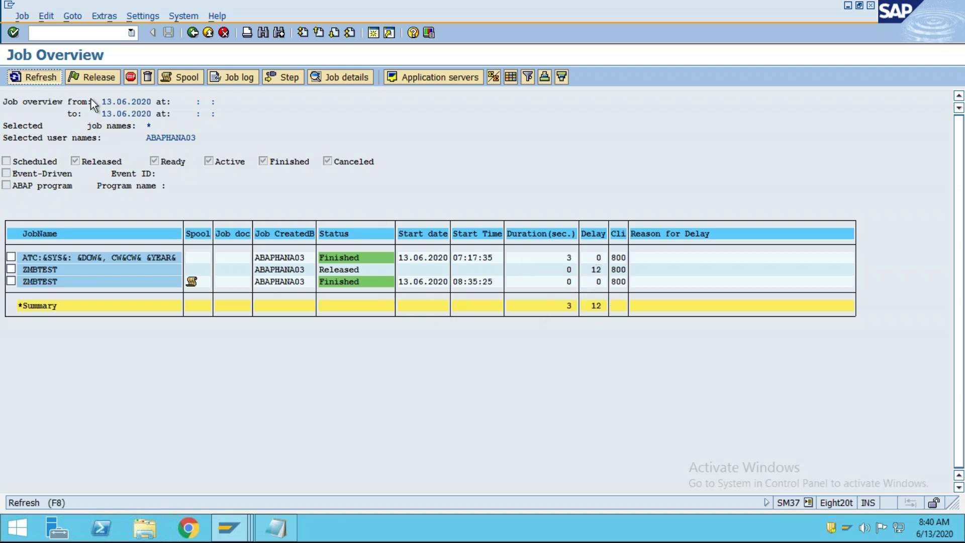
left_click(40, 78)
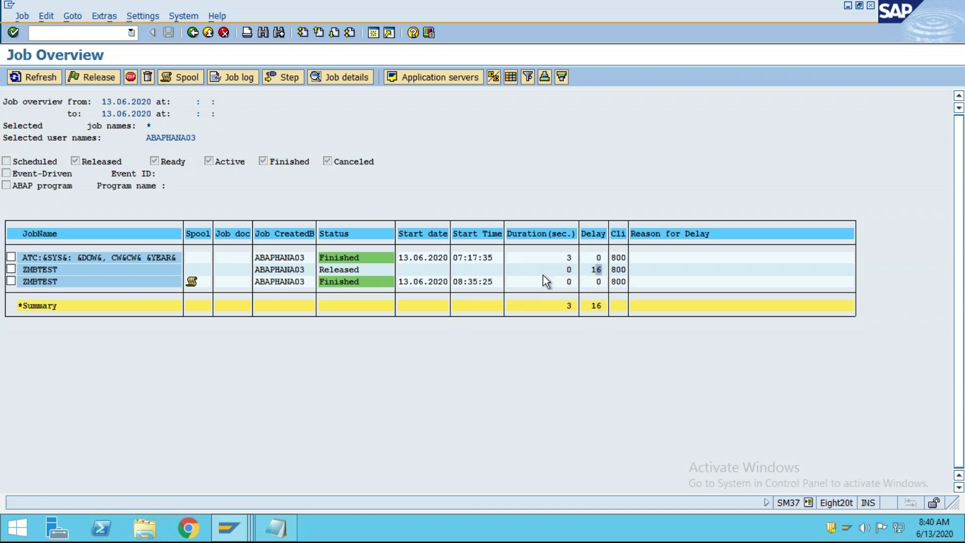
left_click(594, 269)
left_click(39, 77)
left_click(39, 76)
left_click(39, 77)
left_click(39, 76)
left_click(39, 77)
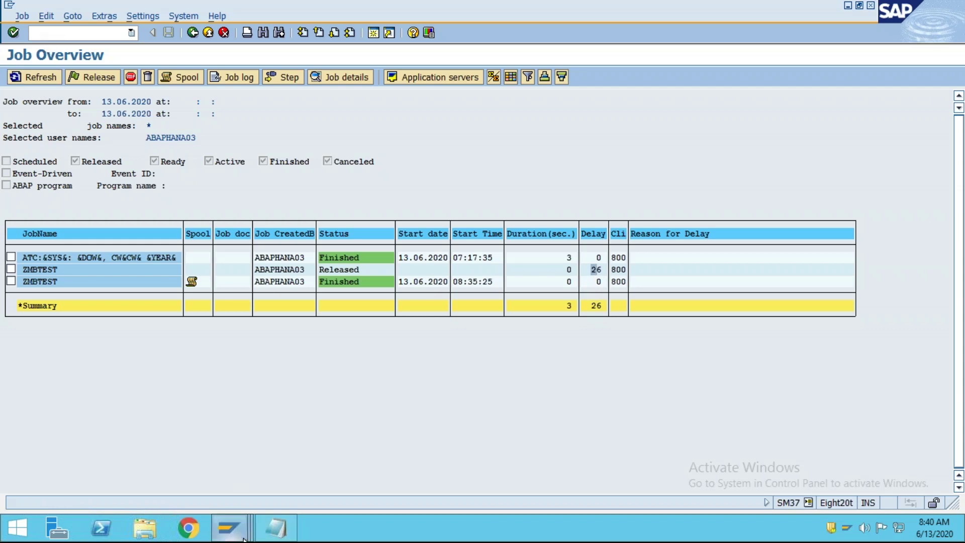
Step: Switch to the session showing Demo for Reduce Operator and start transaction SM66 there with /NSM66
left_click(228, 527)
left_click(384, 479)
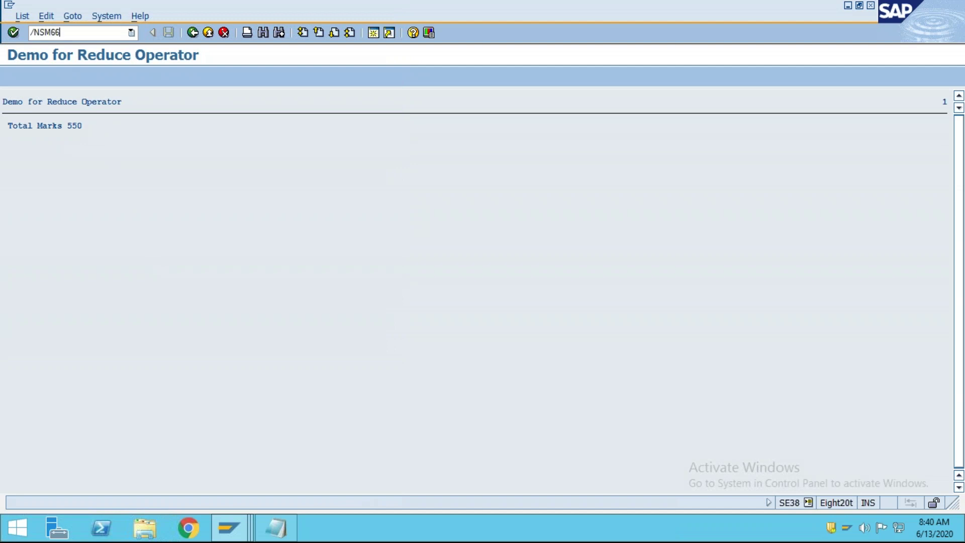
key("Return")
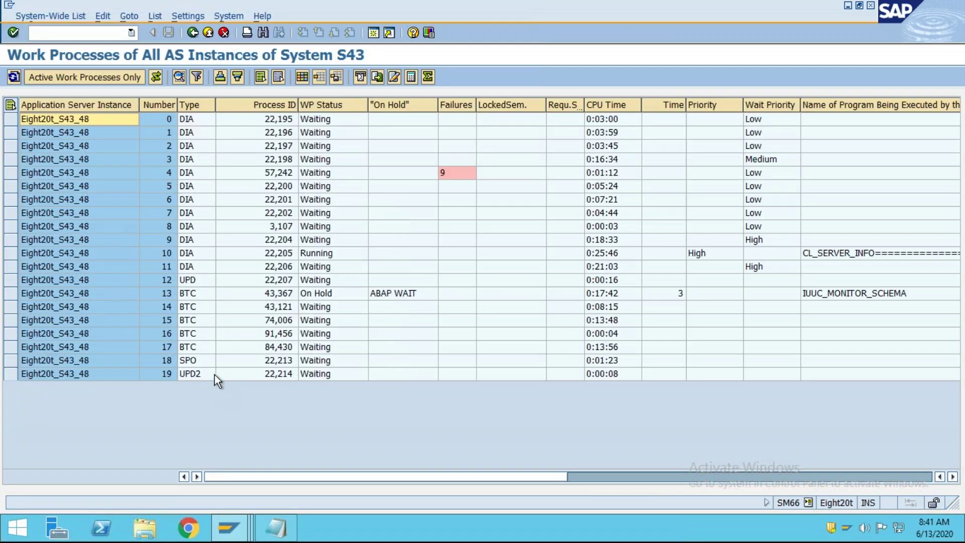
Step: Examine the status of the BTC work processes and select the rows for processes 14 to 17
left_click_drag(195, 320, 194, 307)
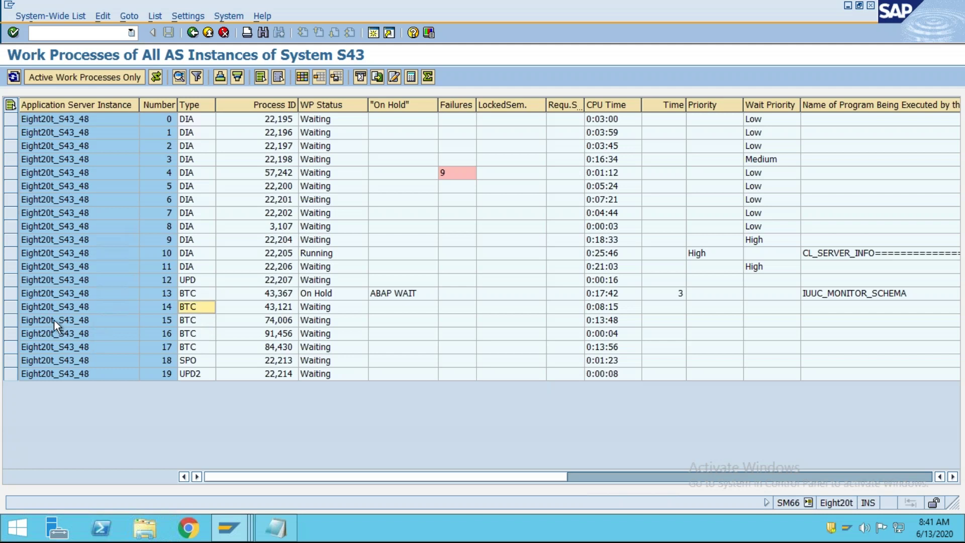
left_click_drag(13, 307, 22, 347)
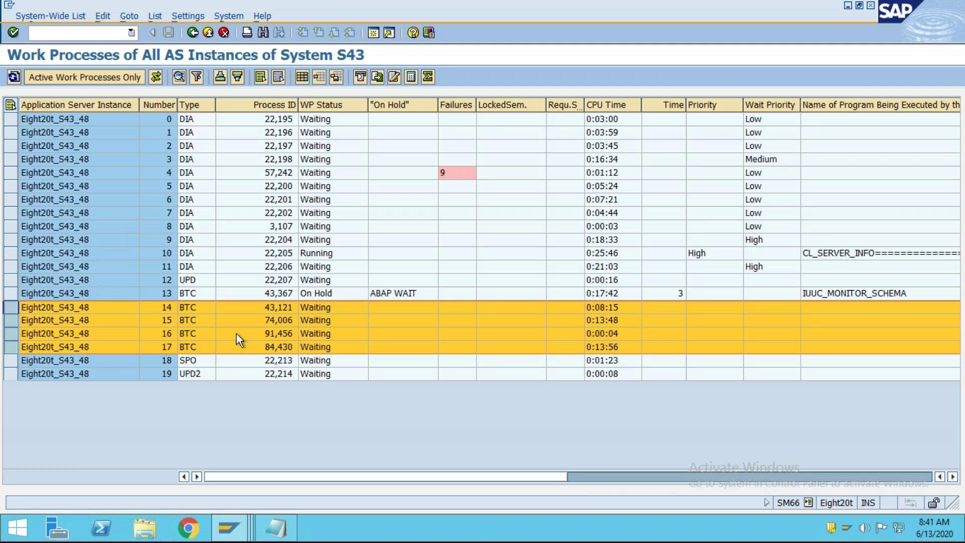
left_click(319, 309)
left_click(310, 342)
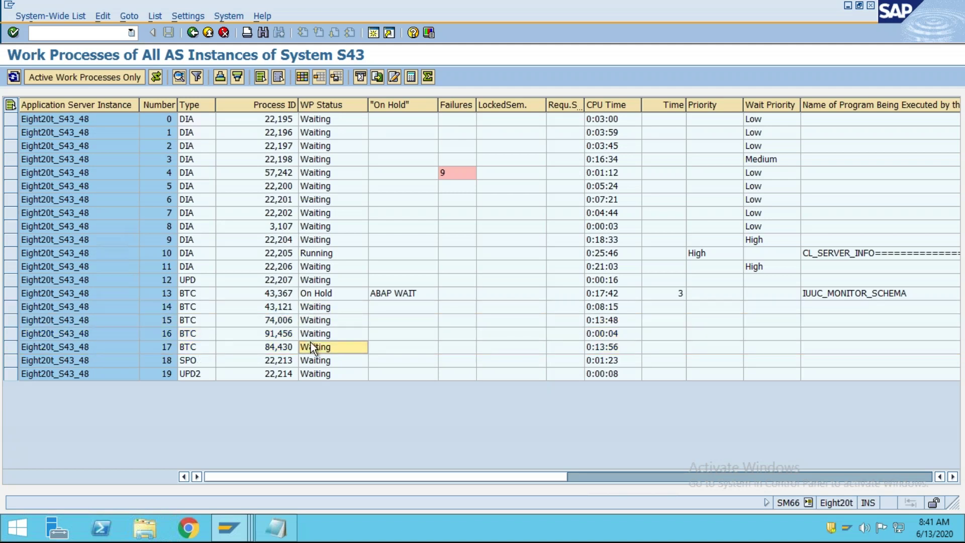
left_click(308, 311)
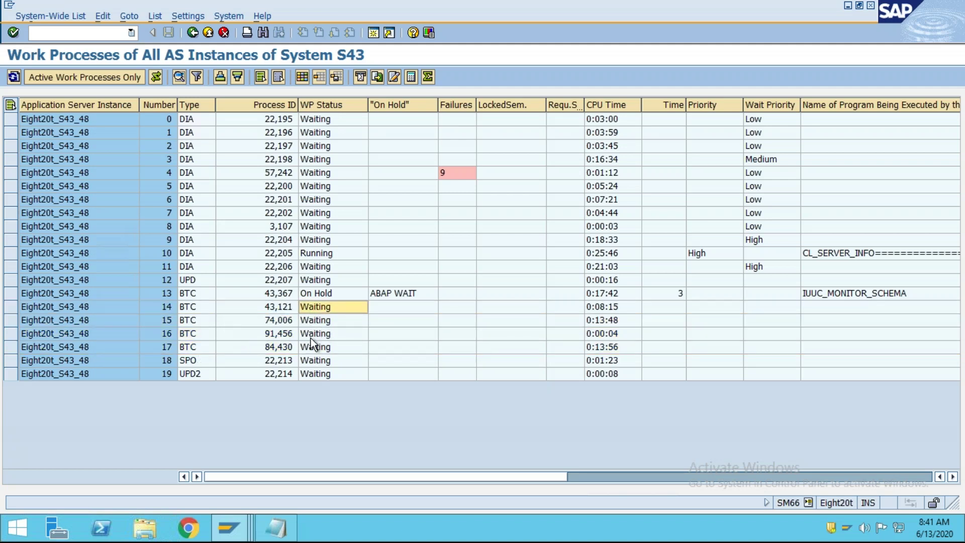
left_click_drag(11, 305, 23, 344)
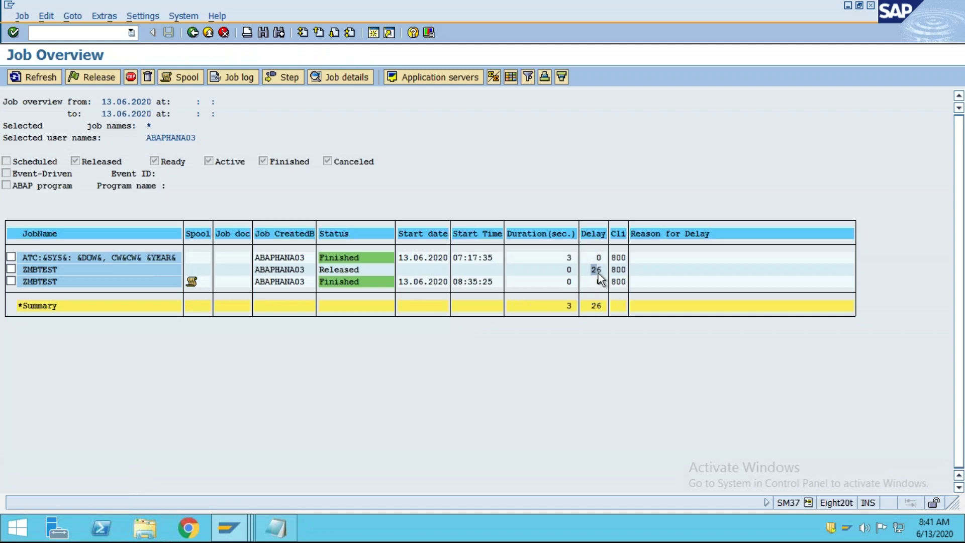
Step: Return to Job Overview, request the job log of the released ZMBTEST job and refresh the list to recheck its delay
left_click(25, 80)
left_click(231, 79)
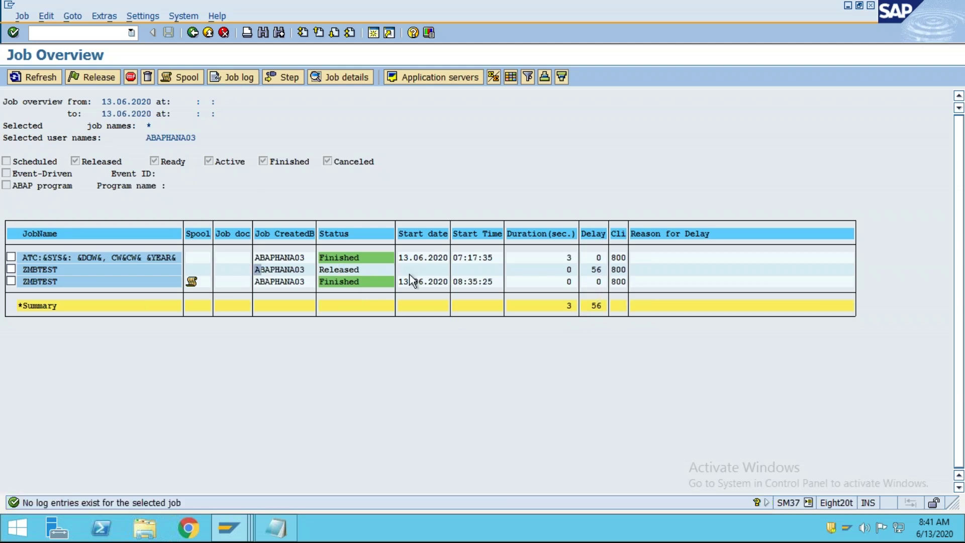
left_click(598, 271)
left_click(26, 80)
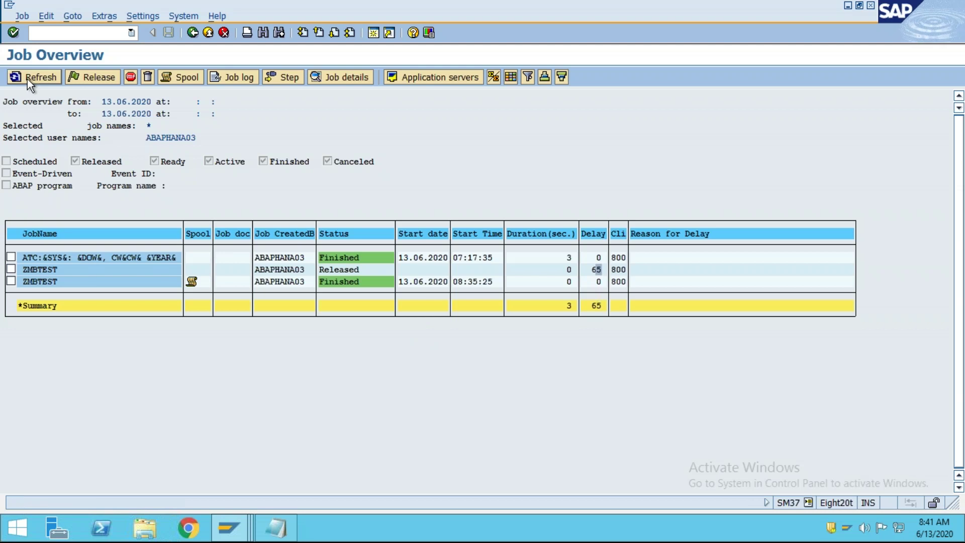
Step: Return to the ST12 trace scheduling screen and refresh it to check the status of the ZMBTEST trace request
key("alt+Tab")
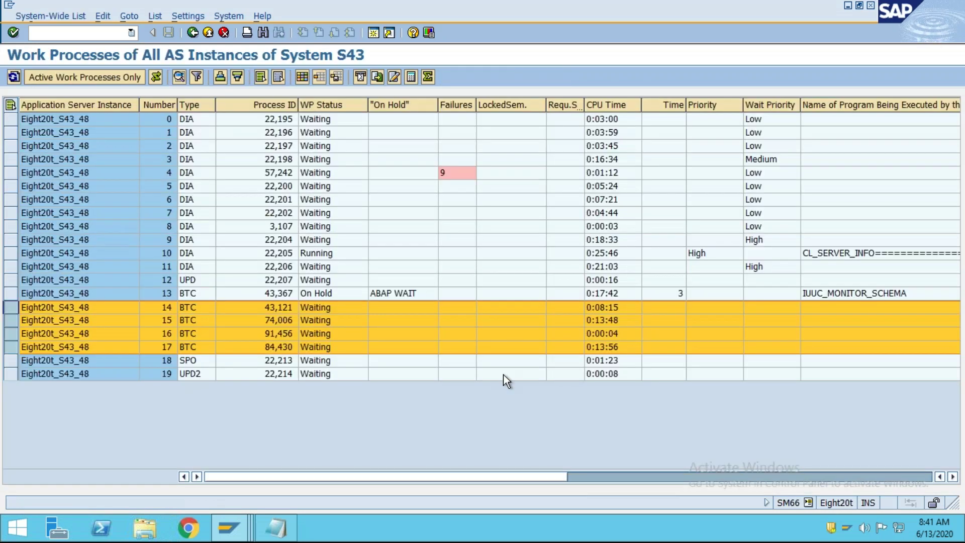
key("alt+Tab")
key("alt+Tab")
scroll(378, 412, "down", 5)
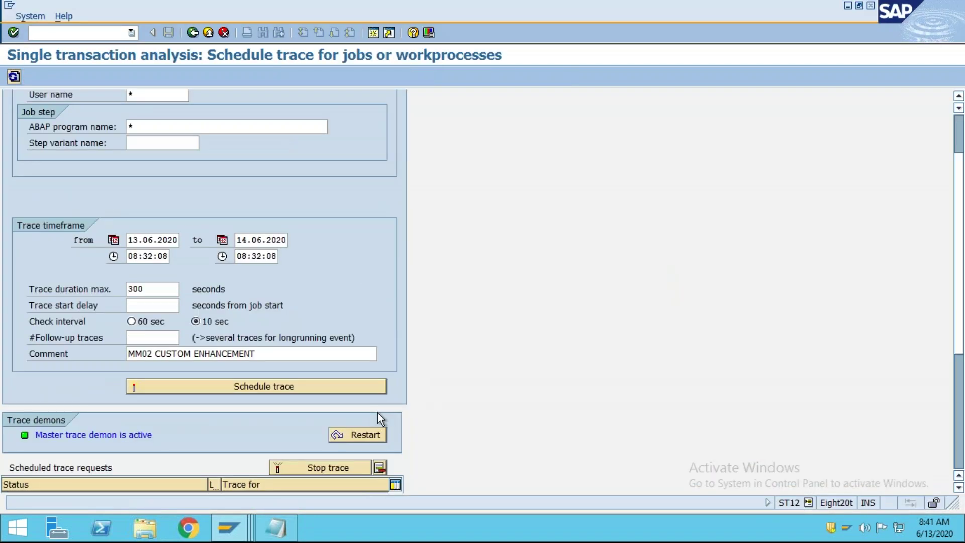
left_click(13, 77)
scroll(200, 252, "down", 3)
scroll(201, 257, "down", 4)
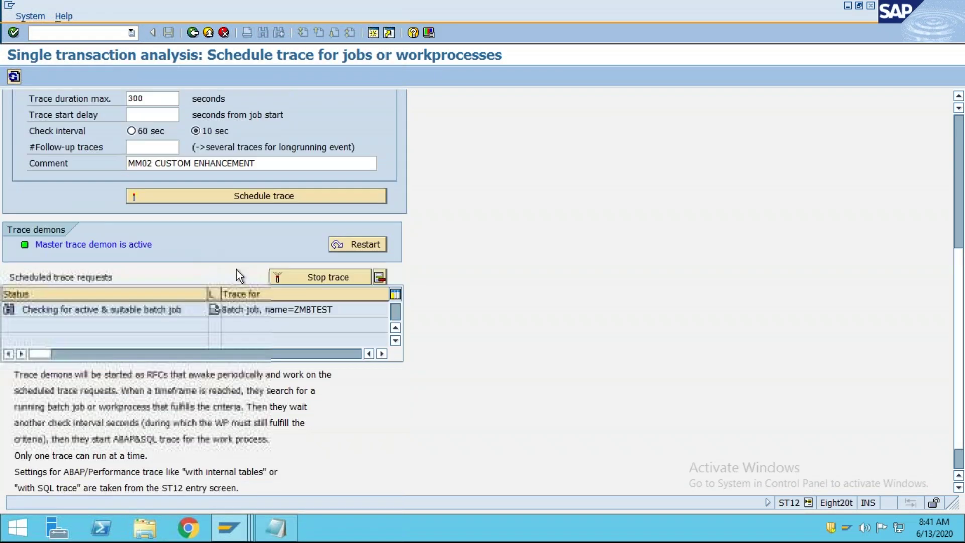
left_click(14, 76)
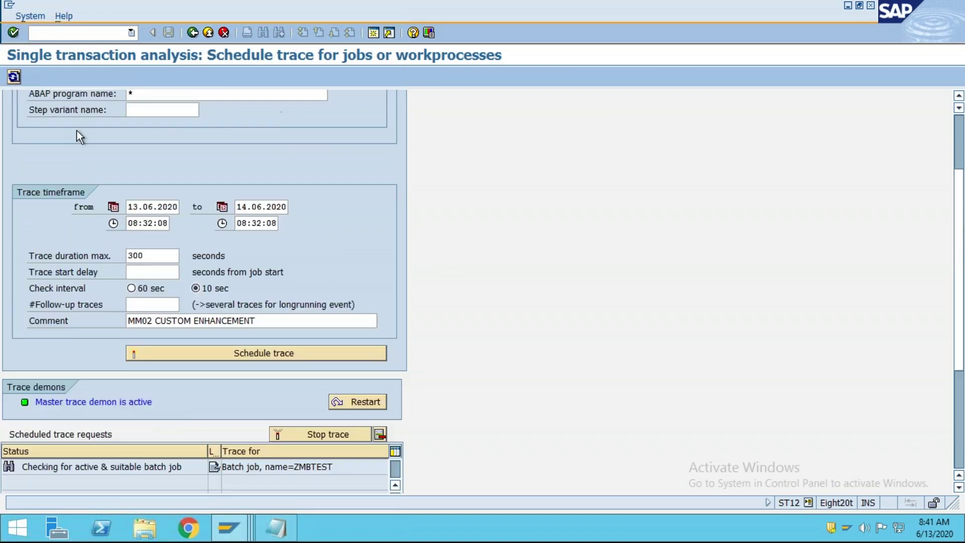
Step: Switch back to the SM66 work process list and examine the WP Status of the BTC, DIA and UPD processes
key("alt+Tab")
key("alt+Tab")
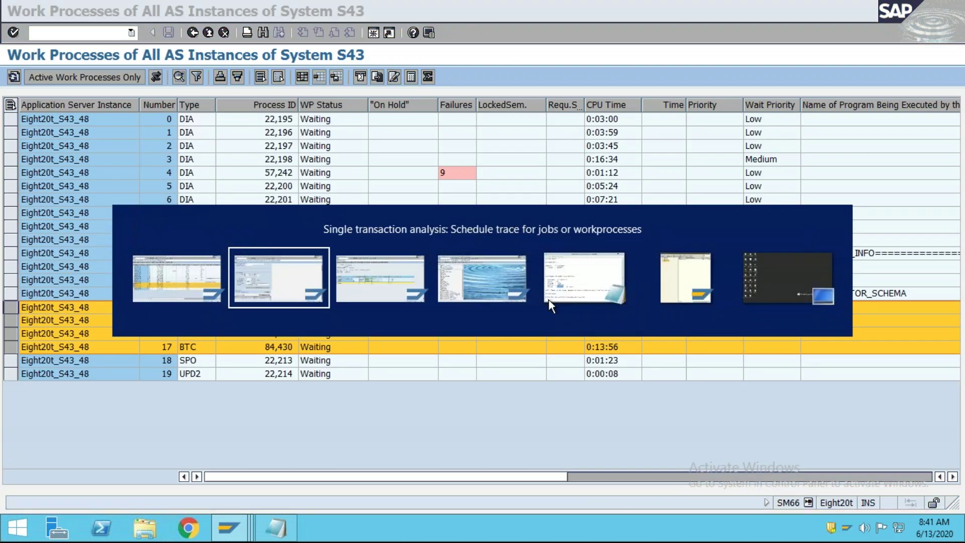
key("alt+Tab")
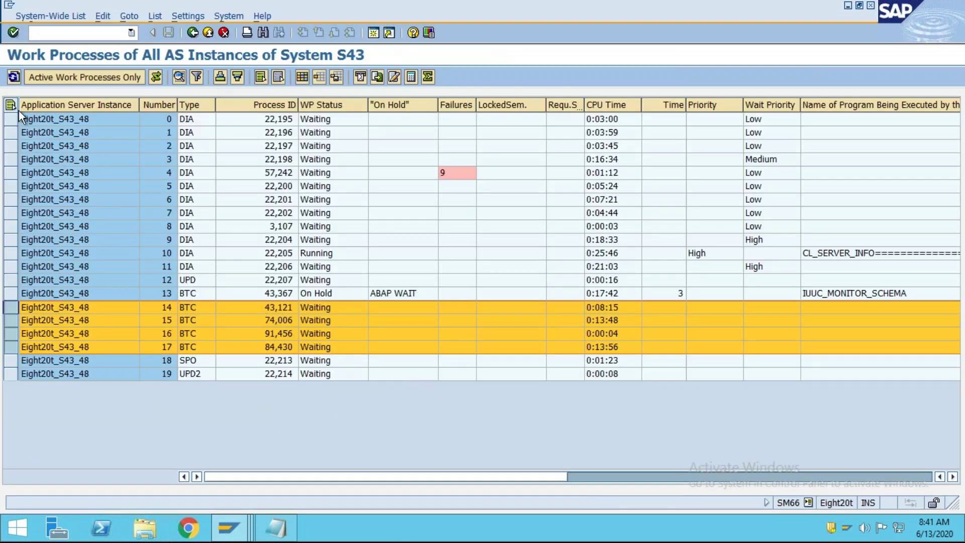
left_click(328, 311)
left_click(324, 324)
left_click(327, 351)
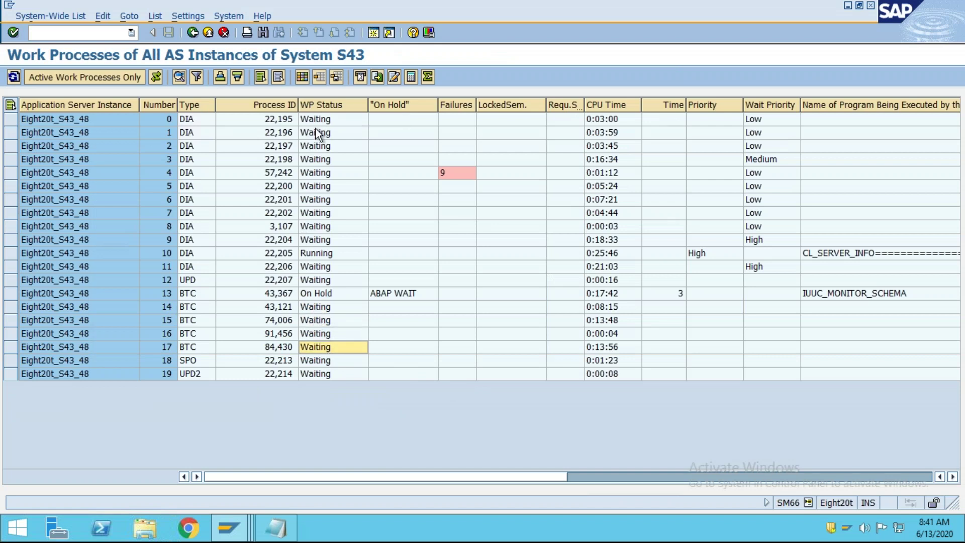
left_click(315, 201)
left_click(317, 280)
left_click(314, 187)
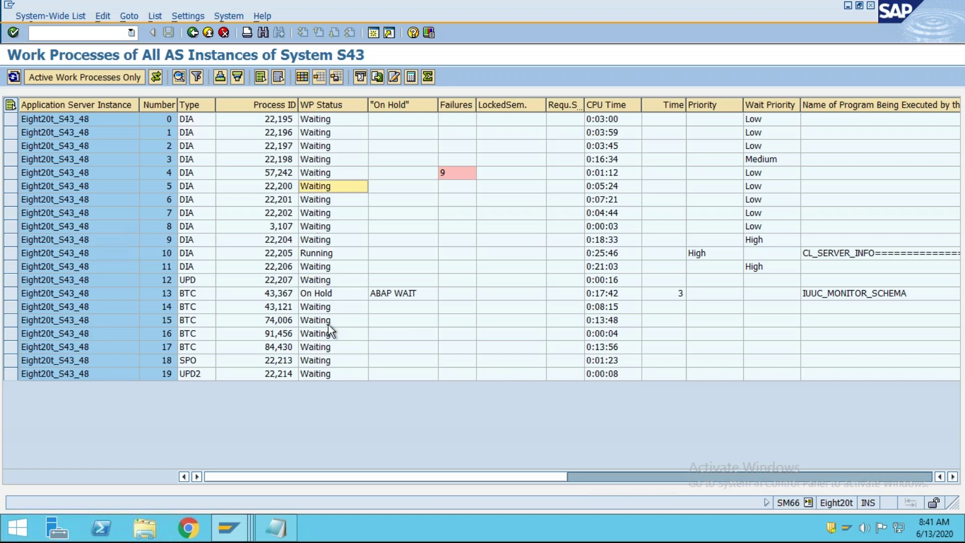
left_click(318, 309)
left_click(327, 347)
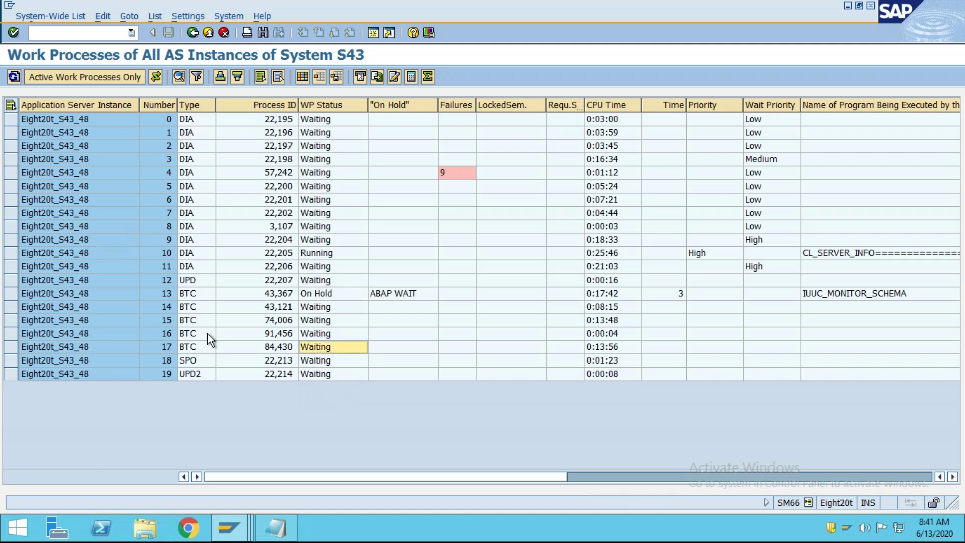
Step: Go through the Type entries of work processes 14 to 17 to review the batch processes one by one
left_click(189, 310)
left_click(189, 324)
left_click(189, 336)
left_click(190, 347)
left_click(190, 307)
left_click(193, 321)
left_click(194, 333)
left_click(192, 347)
left_click(191, 308)
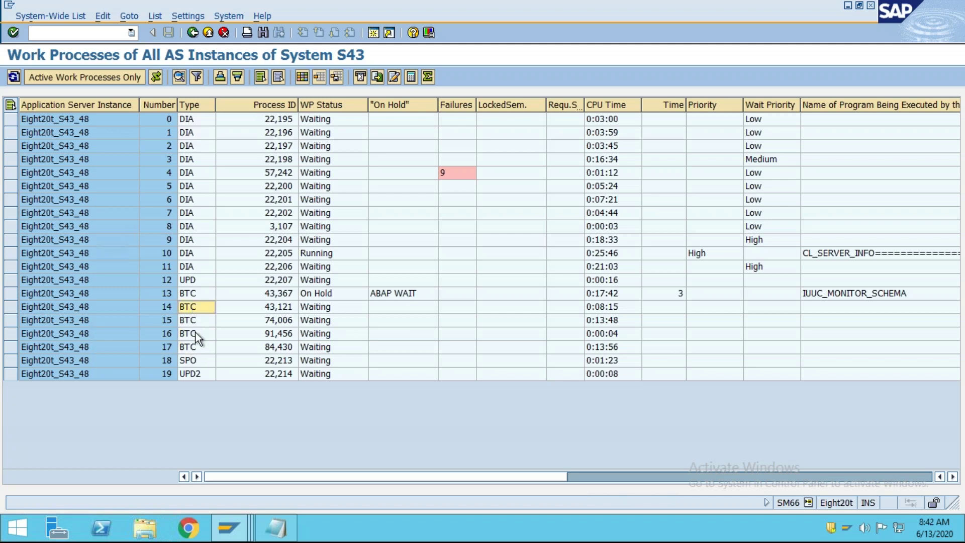
left_click(194, 320)
left_click(194, 333)
left_click(192, 347)
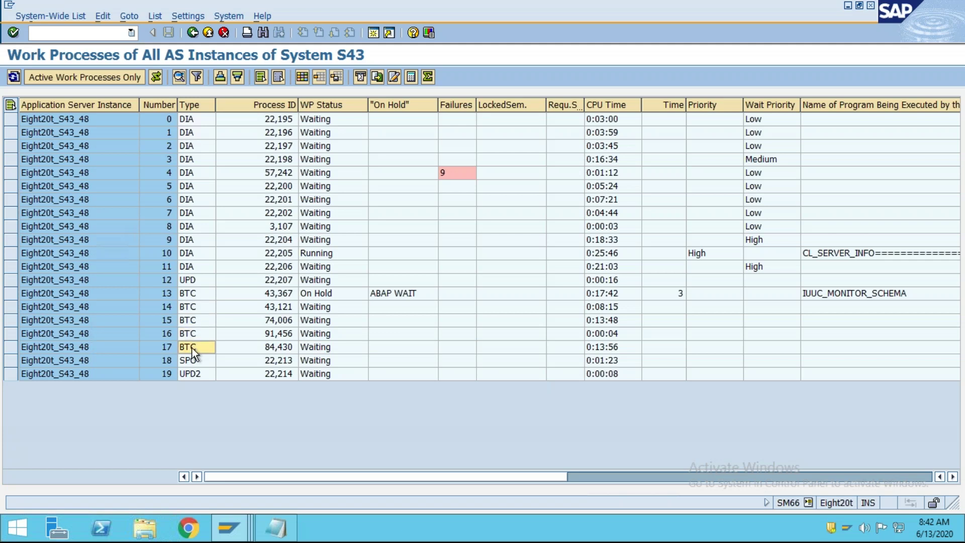
Step: Examine the Type entries of the update process 12 and the DIA work processes in the upper rows
left_click(200, 284)
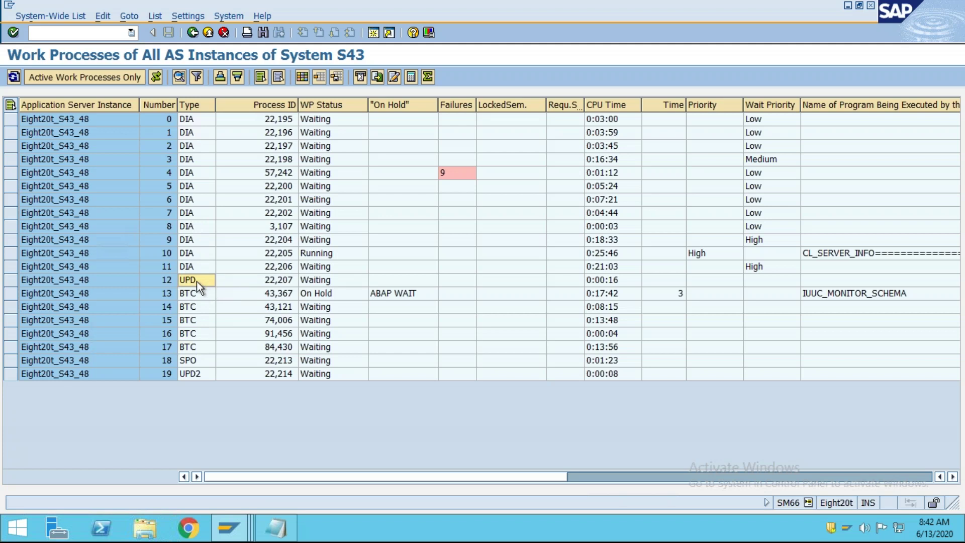
left_click(194, 146)
left_click(190, 186)
left_click(193, 199)
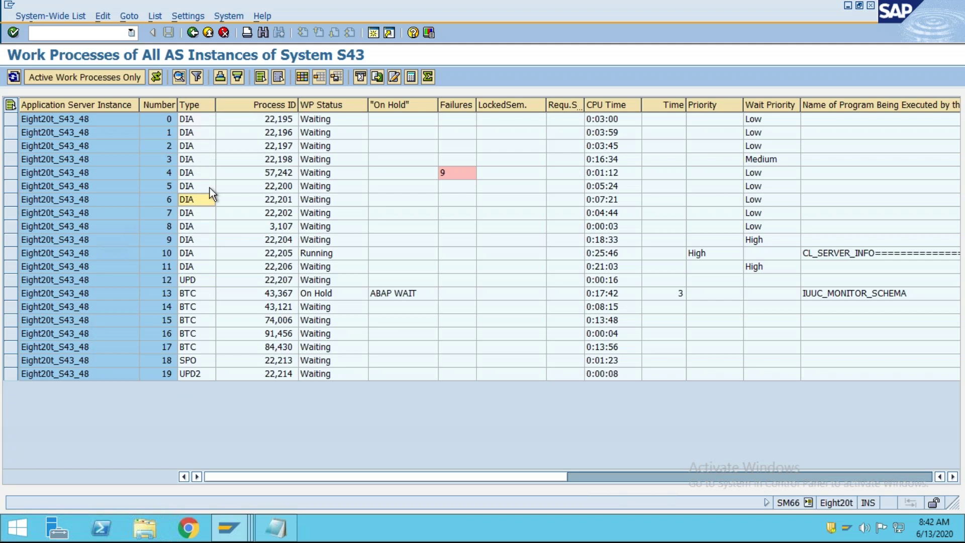
left_click(194, 253)
left_click(194, 227)
left_click(201, 186)
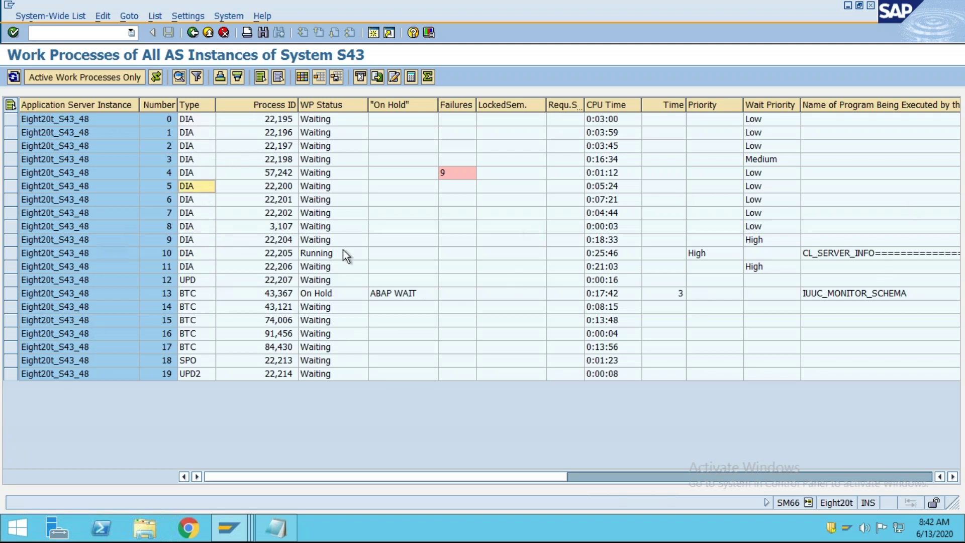
left_click(194, 119)
left_click(194, 133)
left_click(191, 159)
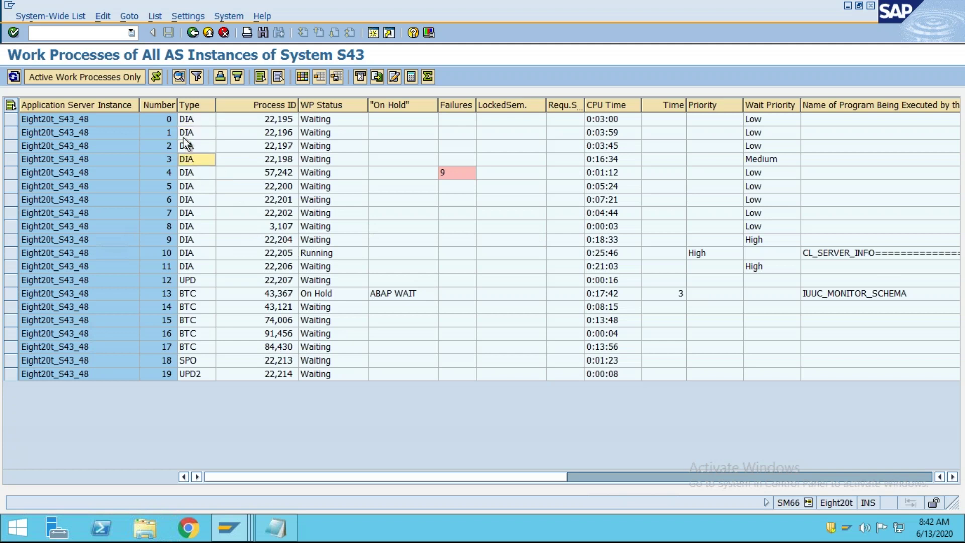
left_click(197, 173)
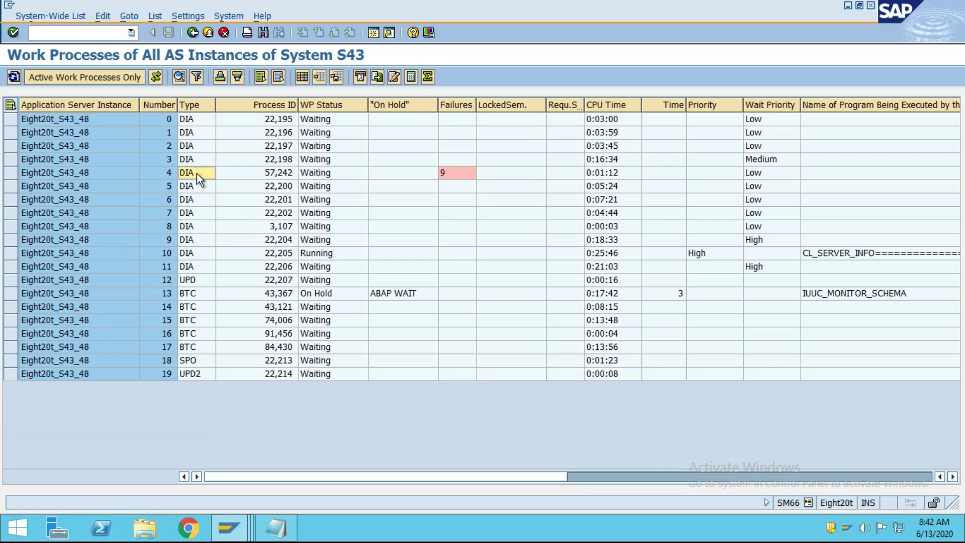
Step: Switch to Job Overview and refresh the list to check the released ZMBTEST job's delay and Reason for Delay
left_click(231, 523)
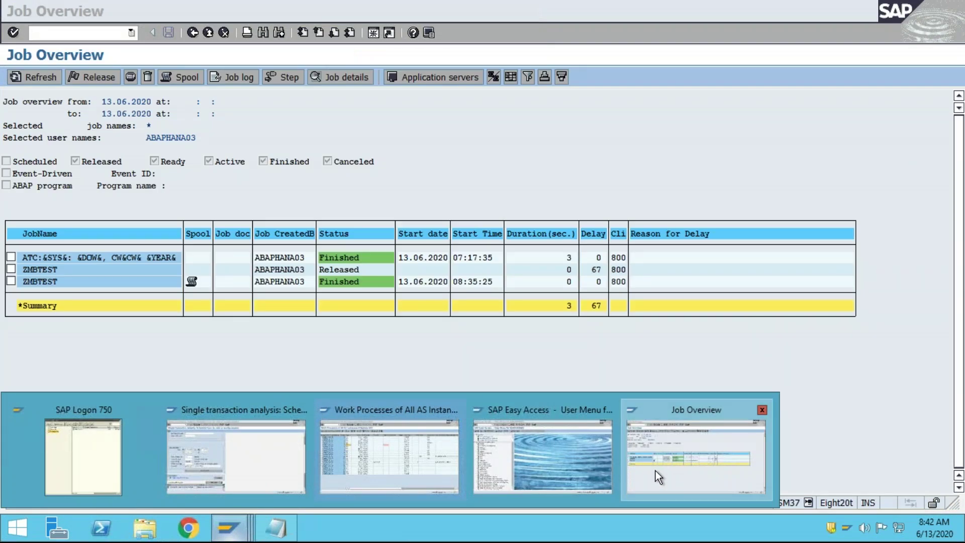
left_click(656, 471)
left_click(29, 77)
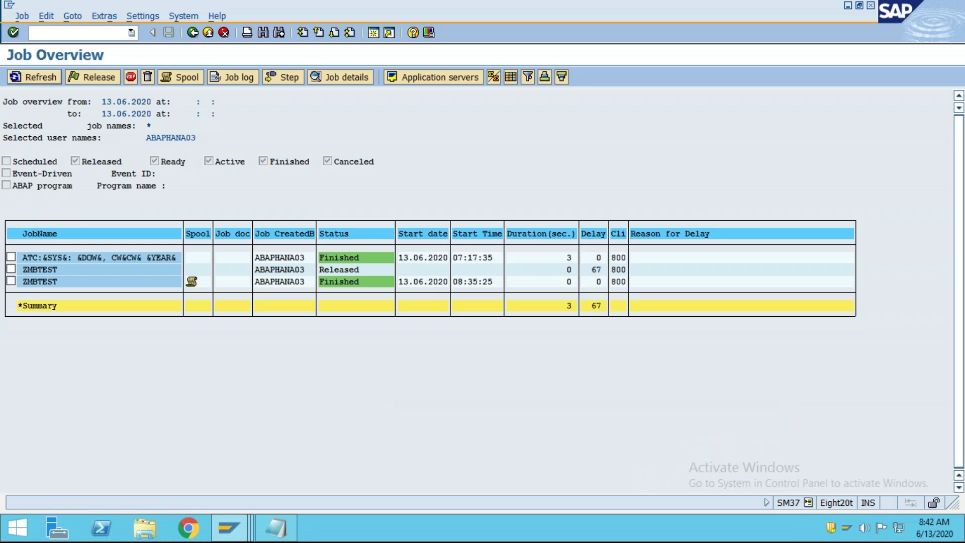
left_click(29, 77)
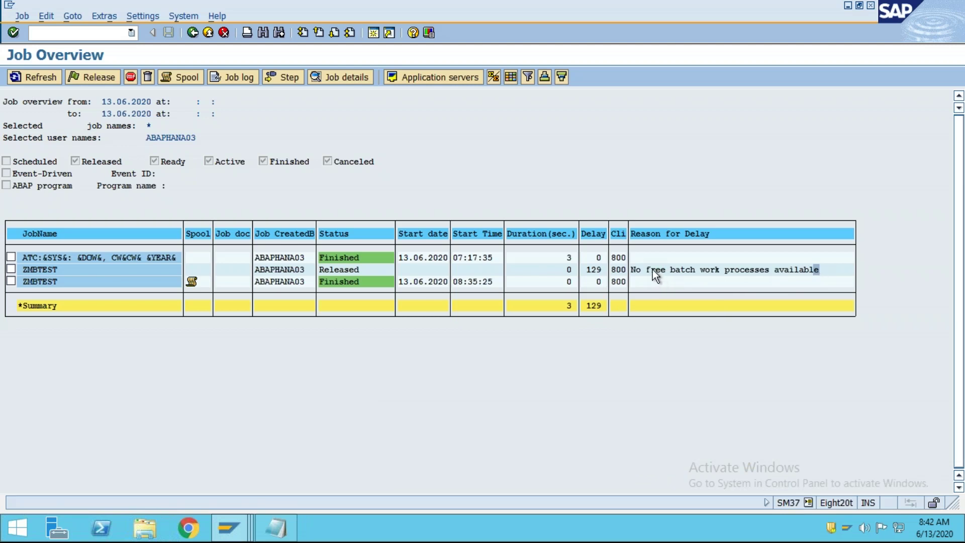
Step: Return to the work process list, refresh it and select the rows for BTC processes 14 to 17
key("alt+Tab")
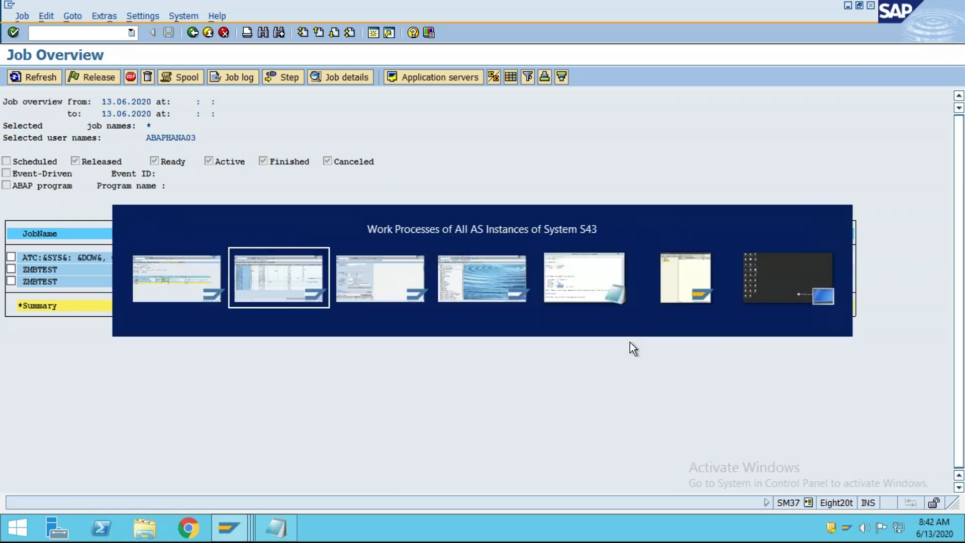
left_click(326, 337)
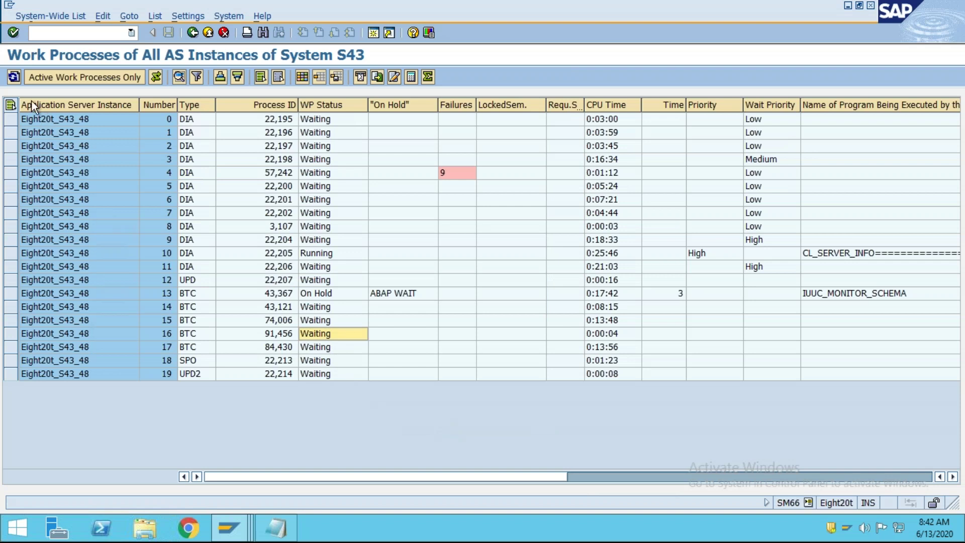
left_click(15, 78)
left_click_drag(11, 307, 26, 345)
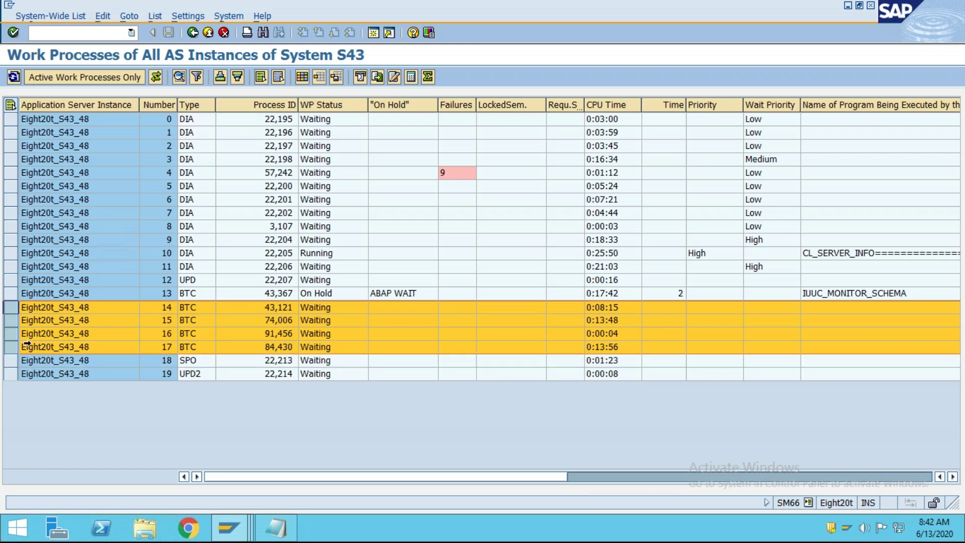
Step: Examine BTC work processes 13 to 17, checking their types and the "On Hold" entry of process 13
left_click(202, 296)
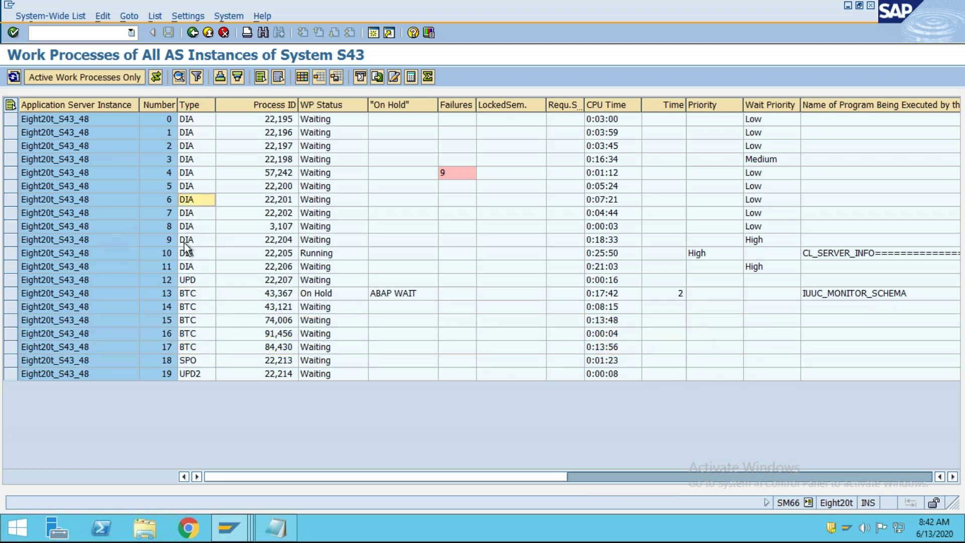
left_click(193, 359)
left_click_drag(20, 297, 40, 346)
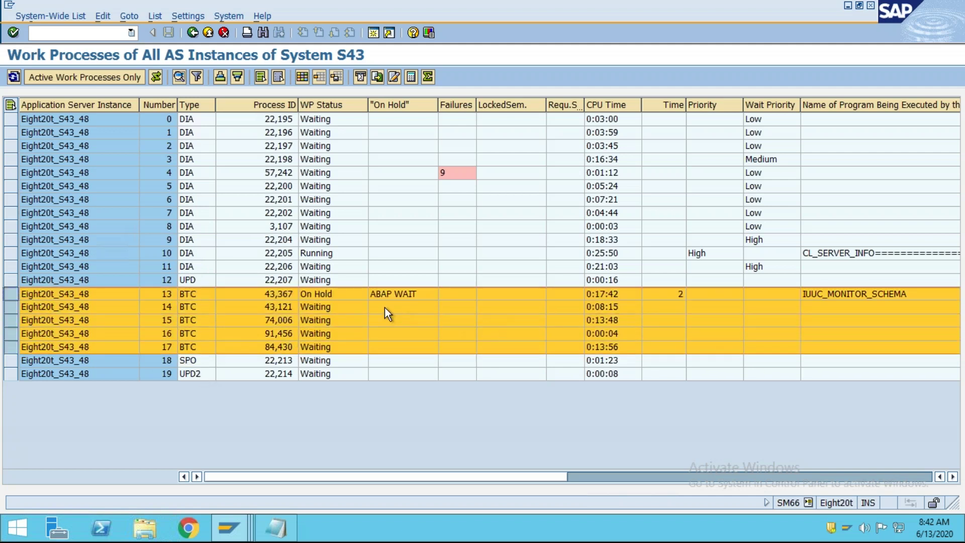
left_click(399, 294)
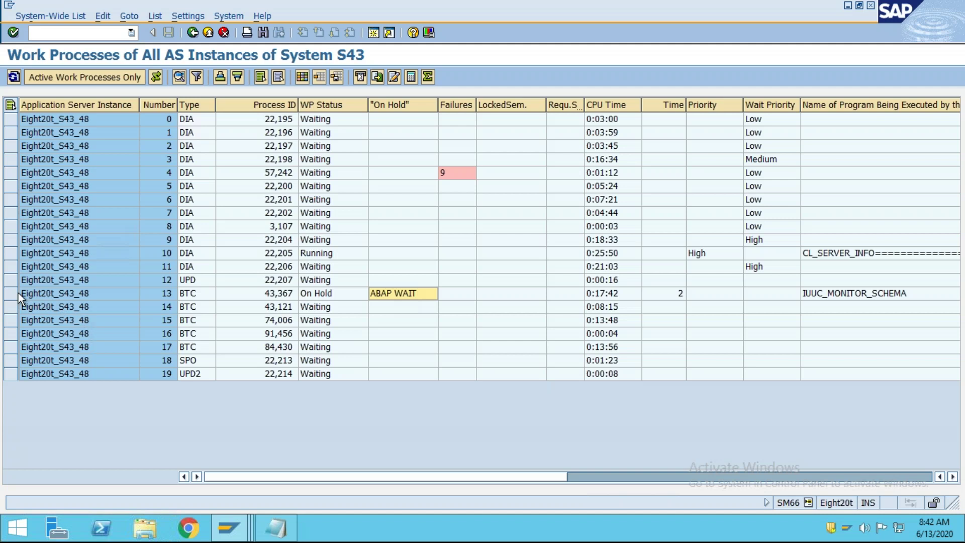
left_click(12, 294)
left_click(404, 297)
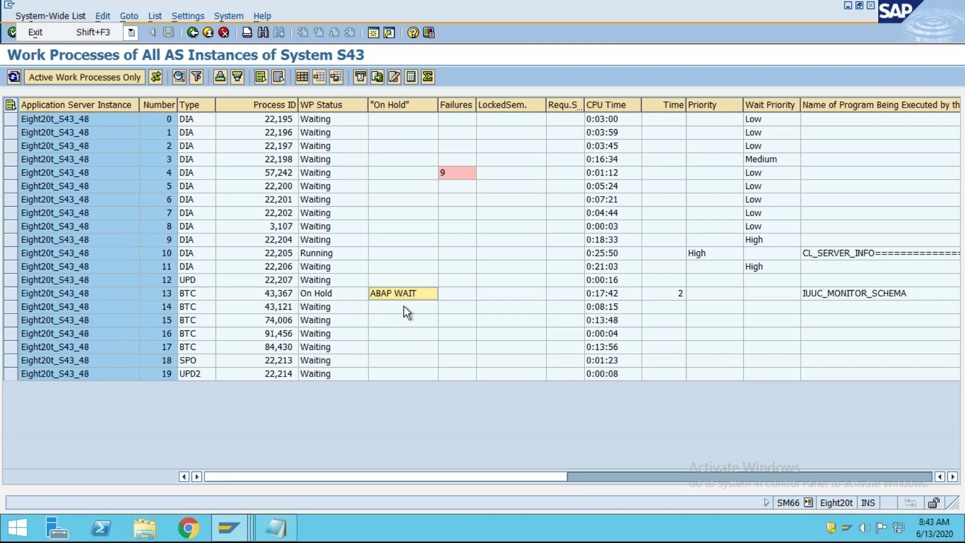
left_click(202, 294)
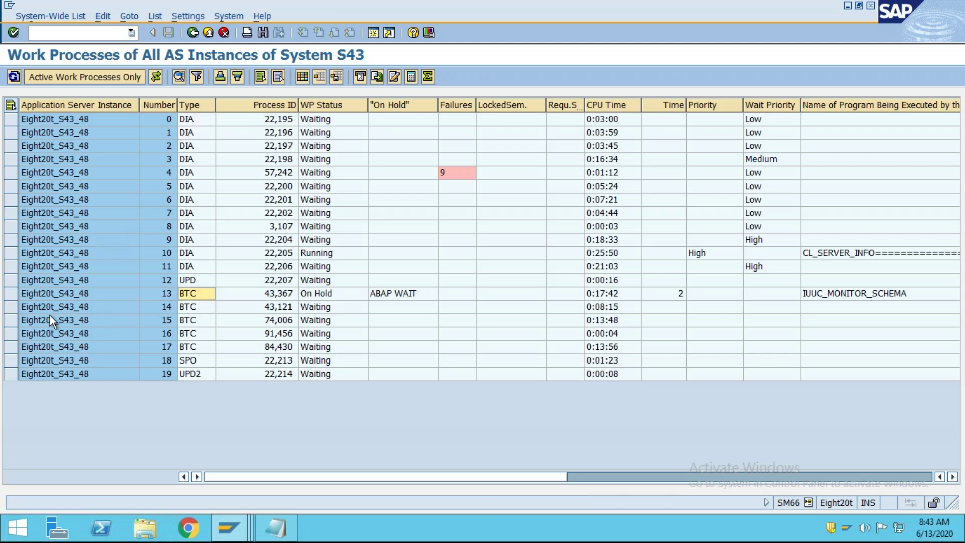
left_click_drag(18, 297, 22, 344)
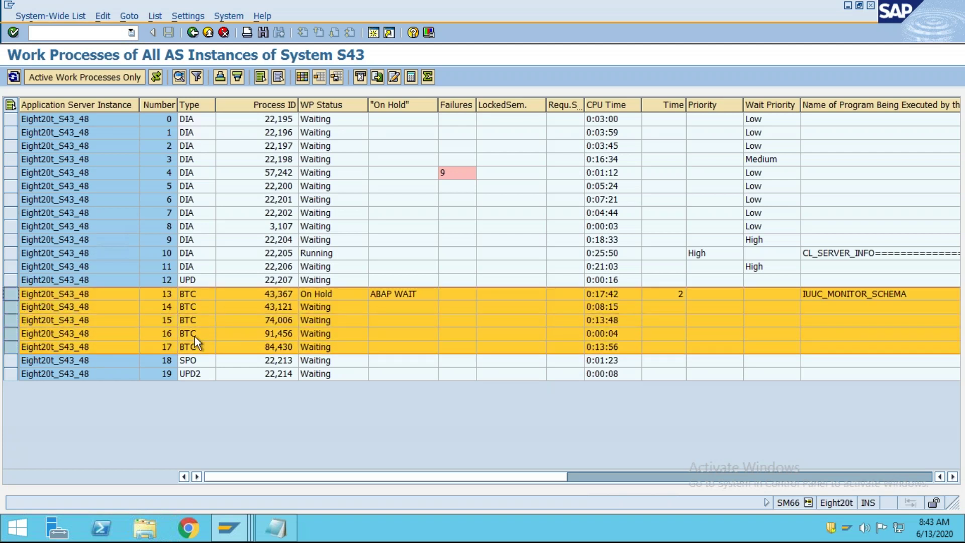
double_click(225, 339)
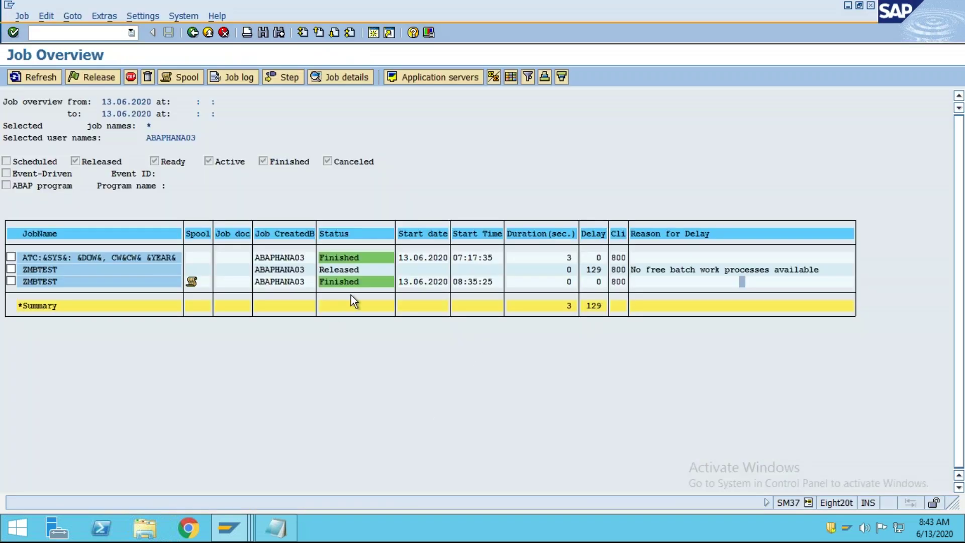
Step: Cross-check the released ZMBTEST job in Job Overview against the Process ID of BTC work process 13
key("alt+Tab")
key("alt+Tab")
key("alt+Tab")
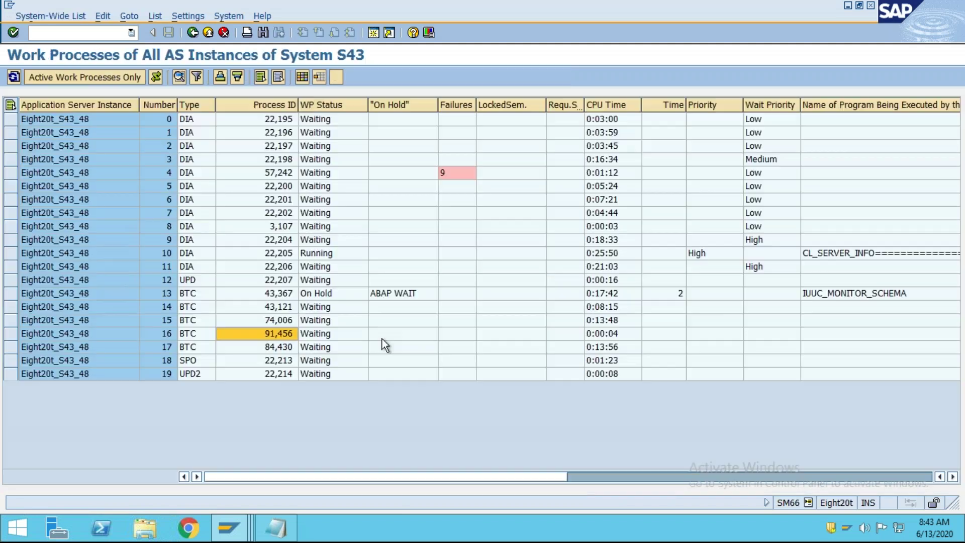
left_click(276, 295)
Step: Go back from Job Overview to the job selection, set User Name to * and execute the selection
key("alt+Tab")
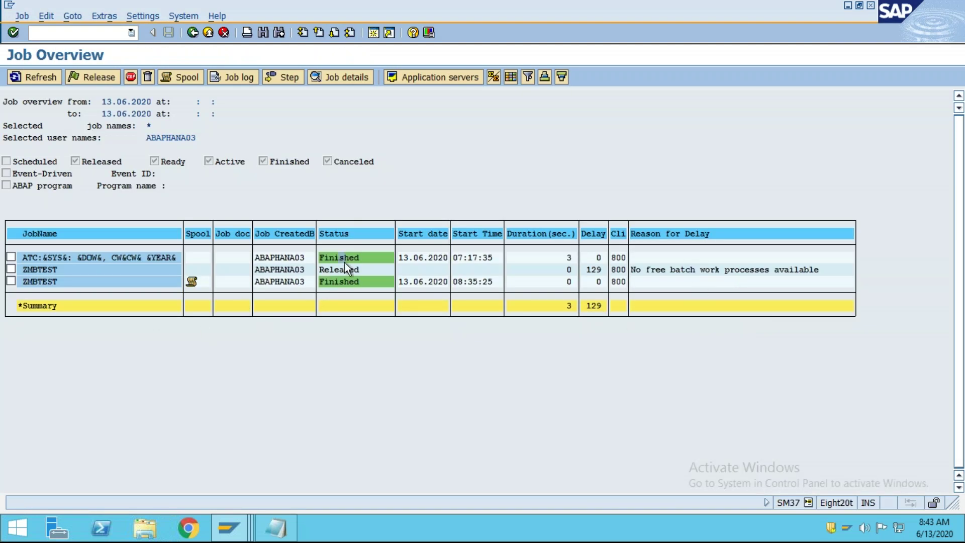
left_click(193, 33)
left_click_drag(166, 117, 45, 118)
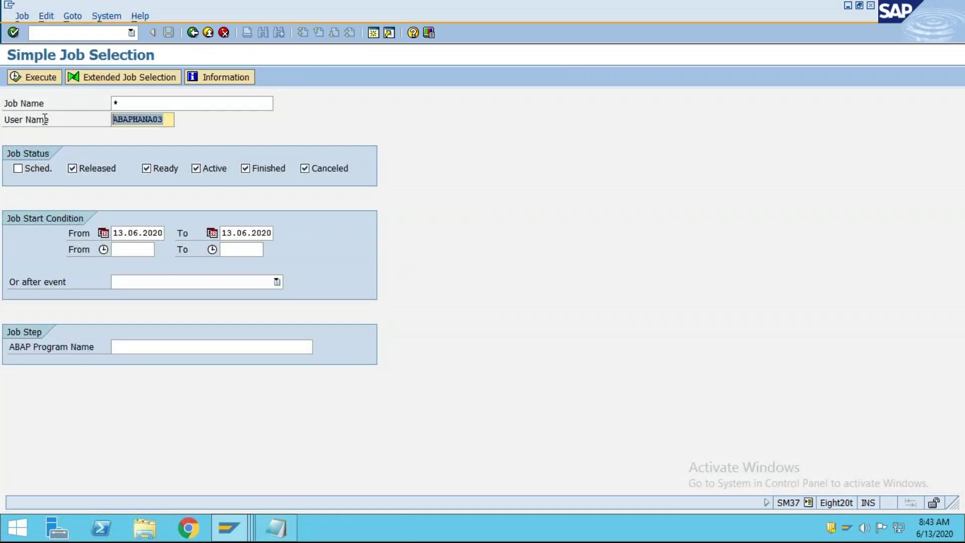
type("*")
left_click(25, 78)
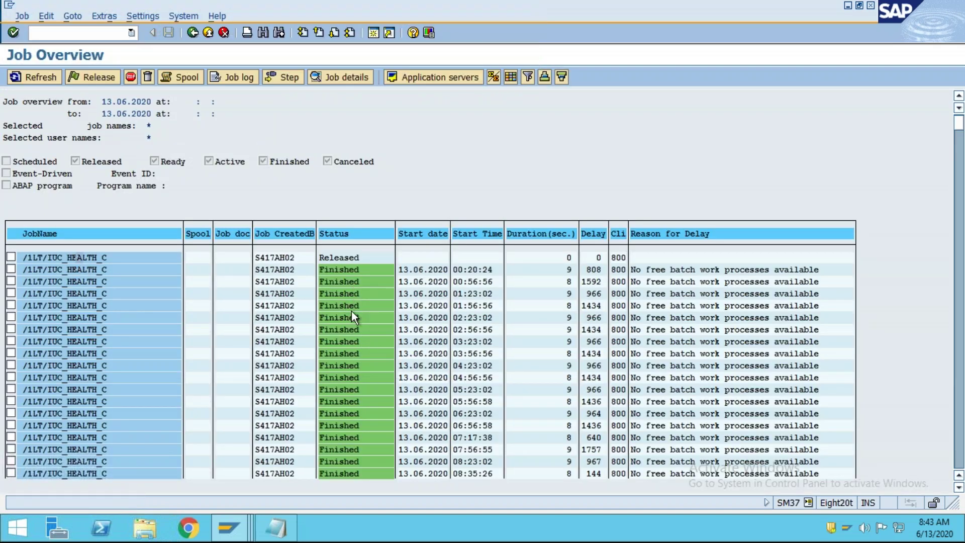
Step: Look through the job list of all users, comparing job statuses, delays and the Reason for Delay column
scroll(351, 312, "down", 1)
scroll(314, 385, "down", 1)
scroll(315, 385, "down", 1)
scroll(315, 386, "down", 2)
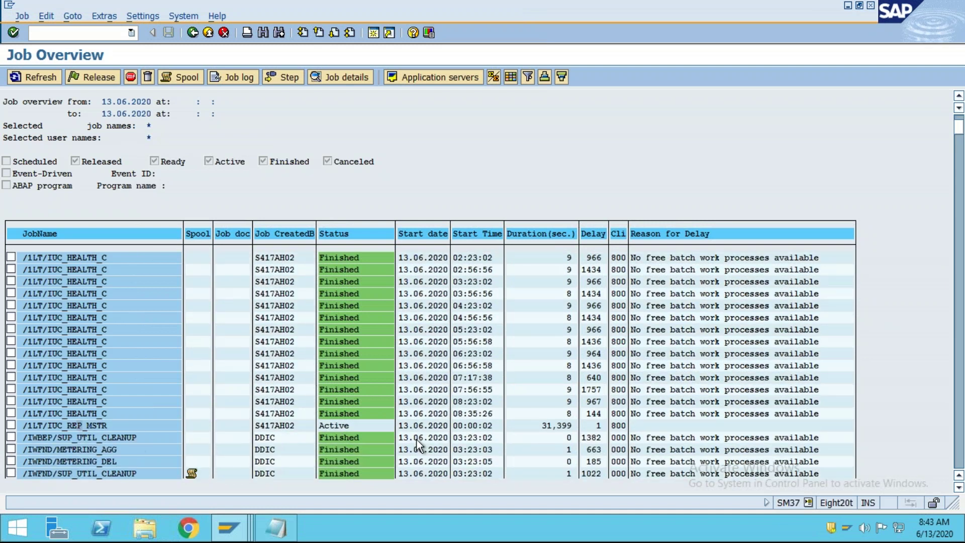
scroll(566, 430, "down", 3)
scroll(341, 417, "down", 3)
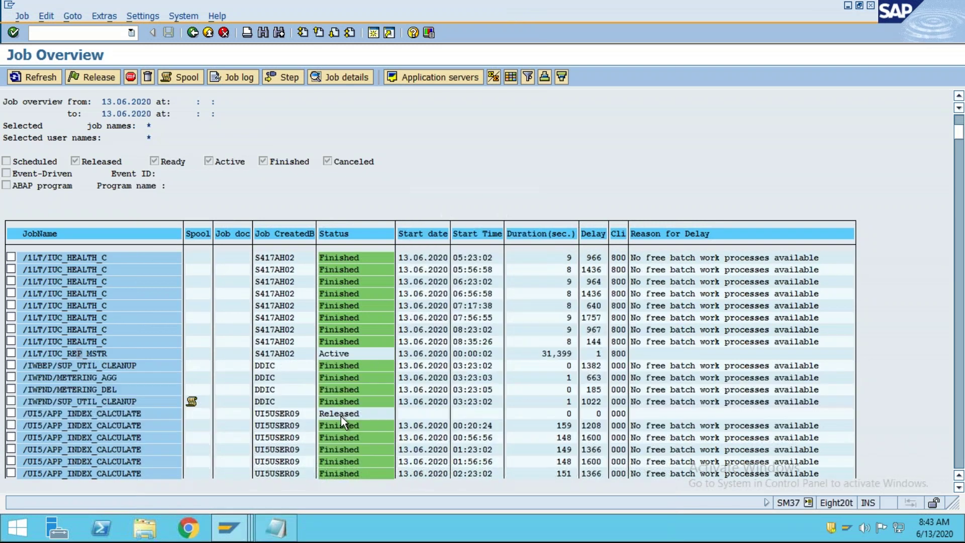
scroll(357, 415, "down", 7)
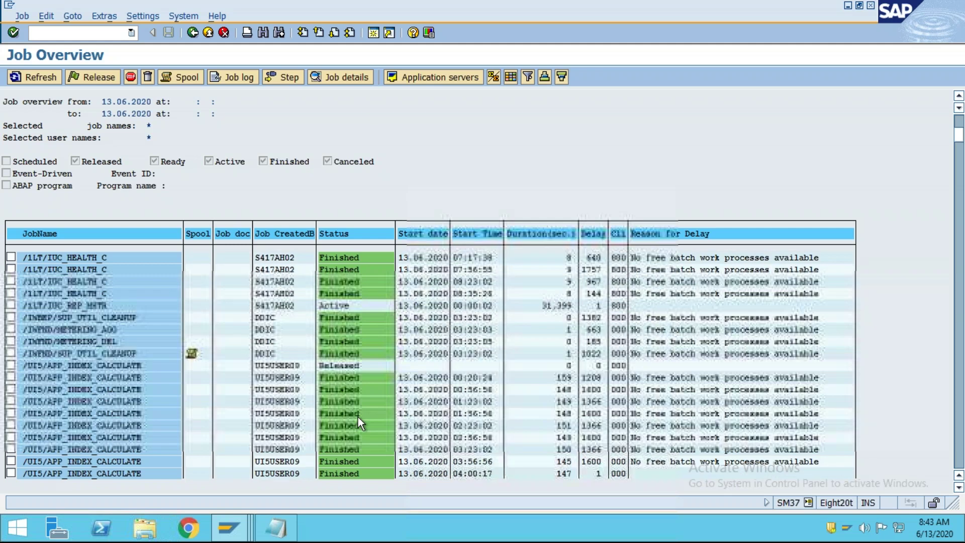
scroll(359, 422, "down", 7)
scroll(339, 266, "up", 2)
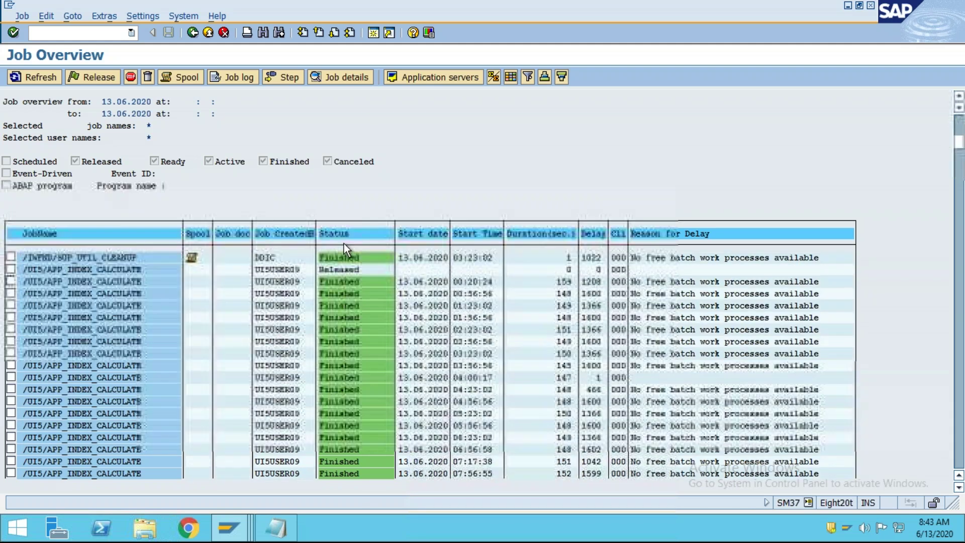
Step: Sort the job list by Status in ascending order and return to its beginning
left_click(348, 234)
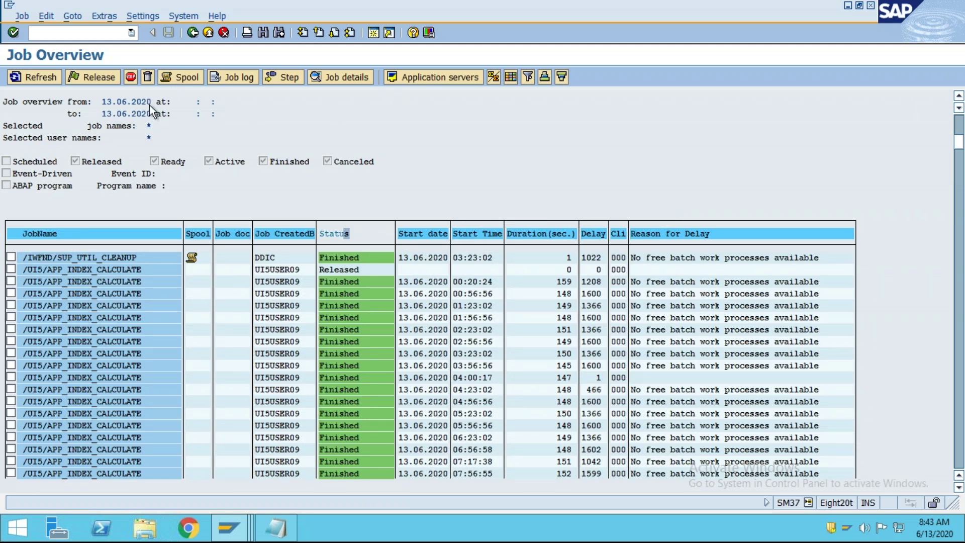
left_click(545, 76)
left_click_drag(959, 141, 959, 117)
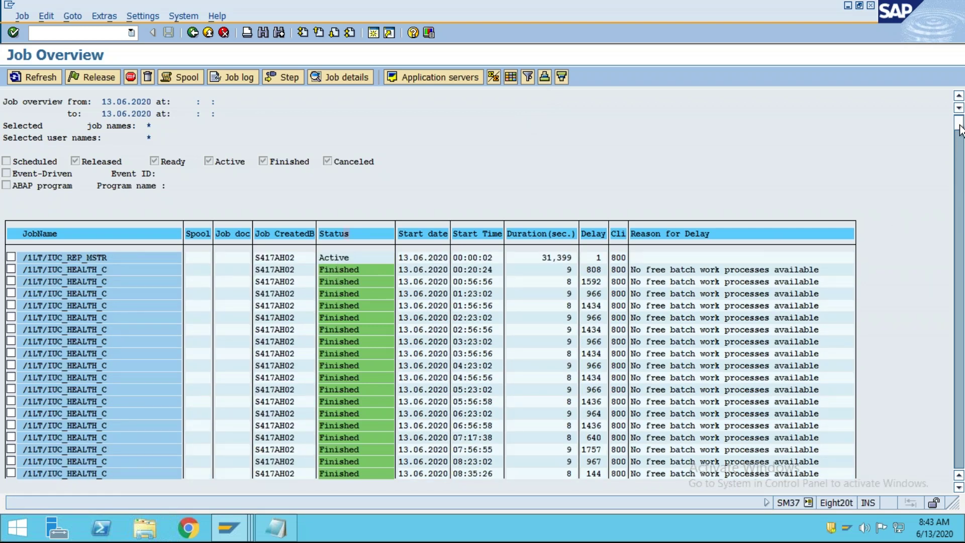
Step: Check the status and Reason for Delay of the released ZMBTEST job at the end of the sorted list
left_click_drag(962, 154, 960, 465)
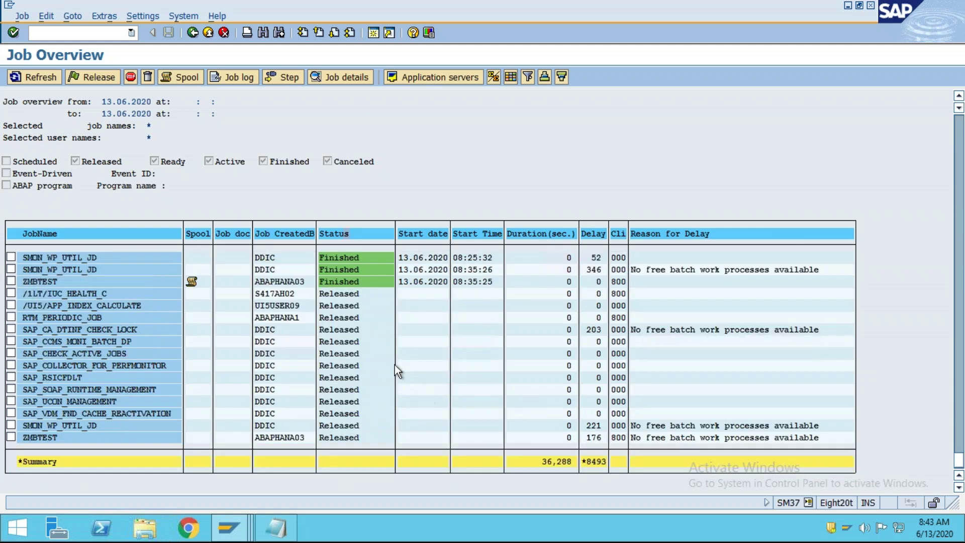
left_click(343, 437)
left_click(702, 438)
Step: Switch to the work process list, refresh it and examine the types of BTC work processes 14 to 17
key("alt+Tab")
left_click(25, 79)
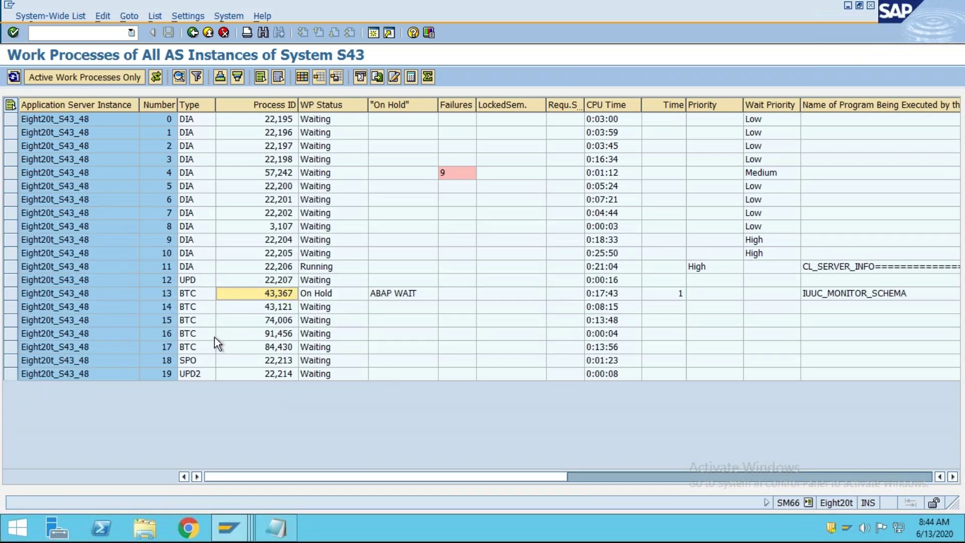
left_click(194, 312)
left_click(196, 325)
left_click(196, 338)
left_click(196, 351)
left_click(199, 307)
left_click(197, 321)
left_click(195, 338)
left_click(195, 348)
left_click(194, 333)
left_click(193, 308)
left_click(190, 322)
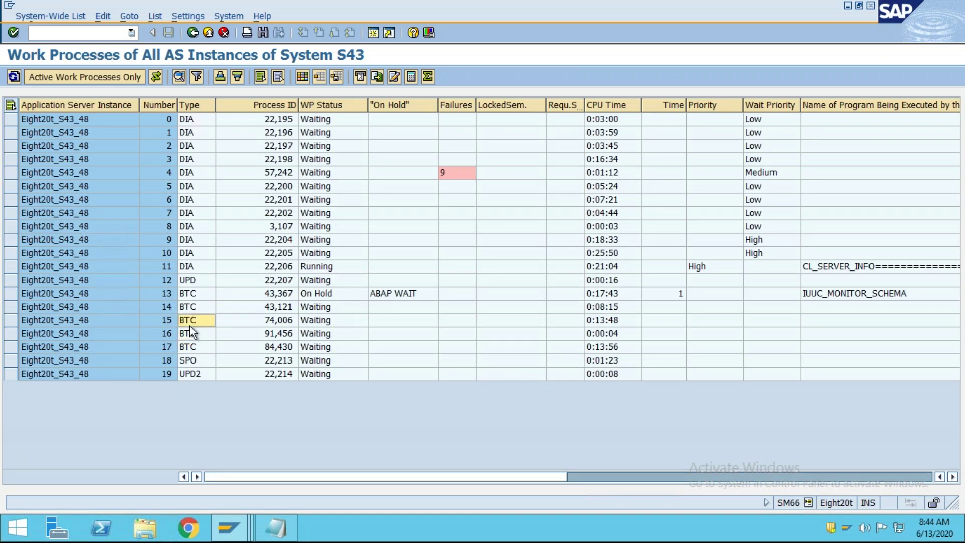
left_click(193, 308)
left_click(193, 333)
left_click(192, 347)
left_click(192, 334)
left_click(193, 307)
left_click(191, 321)
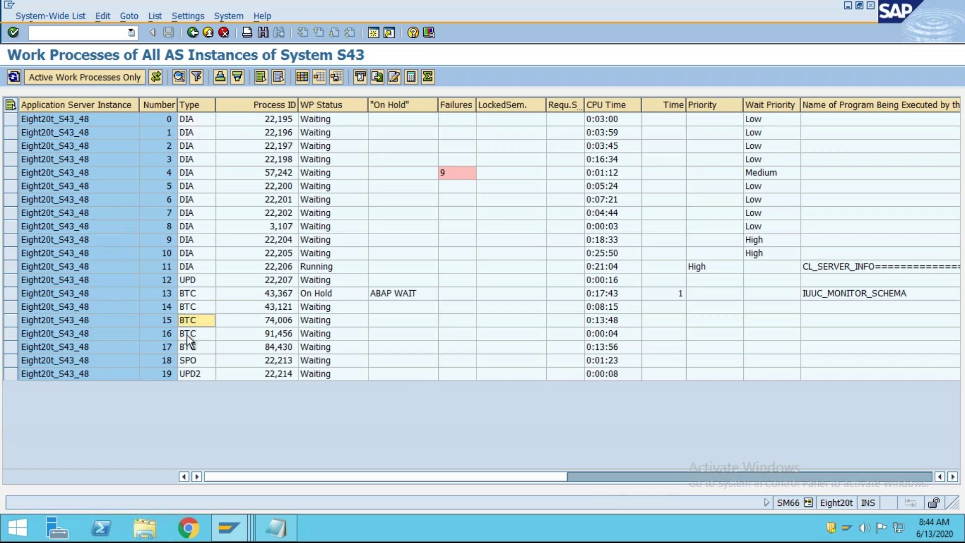
left_click(191, 307)
left_click(196, 308)
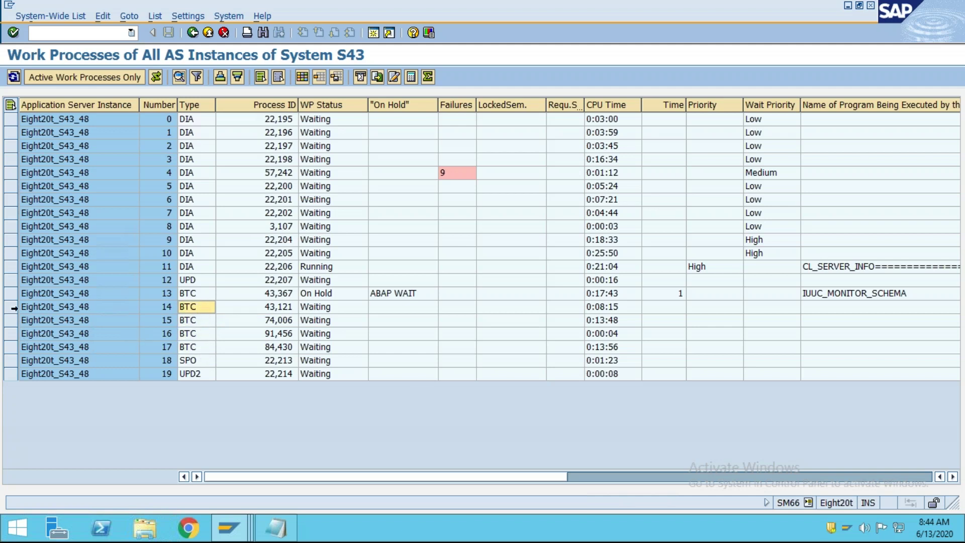
Step: Select the rows of BTC work processes 14 to 17, then examine and select the row of process 13
left_click_drag(14, 307, 14, 342)
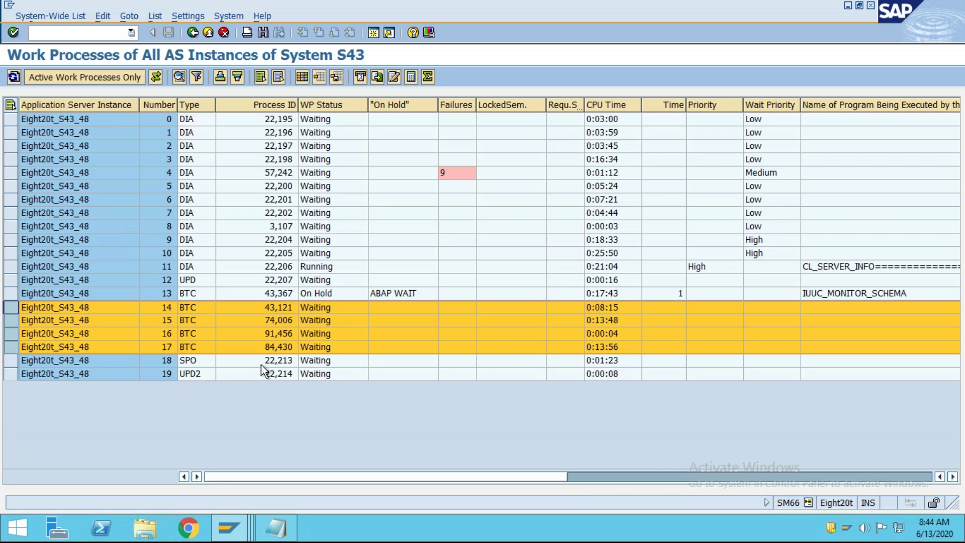
left_click(413, 294)
left_click(195, 293)
left_click(12, 294)
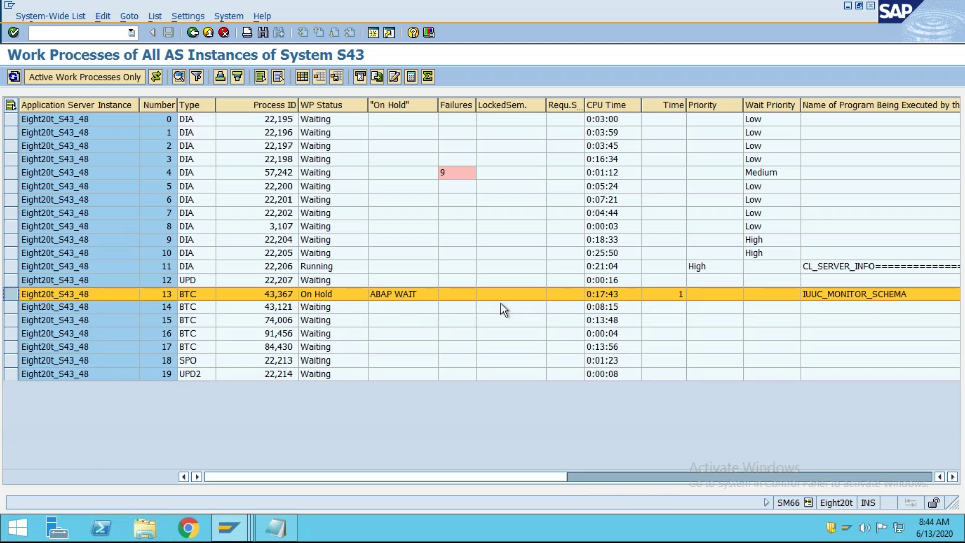
Step: Refresh the work process list repeatedly and examine the Type, "On Hold" and Time entries of BTC process 13
left_click(15, 79)
left_click(15, 80)
left_click(15, 80)
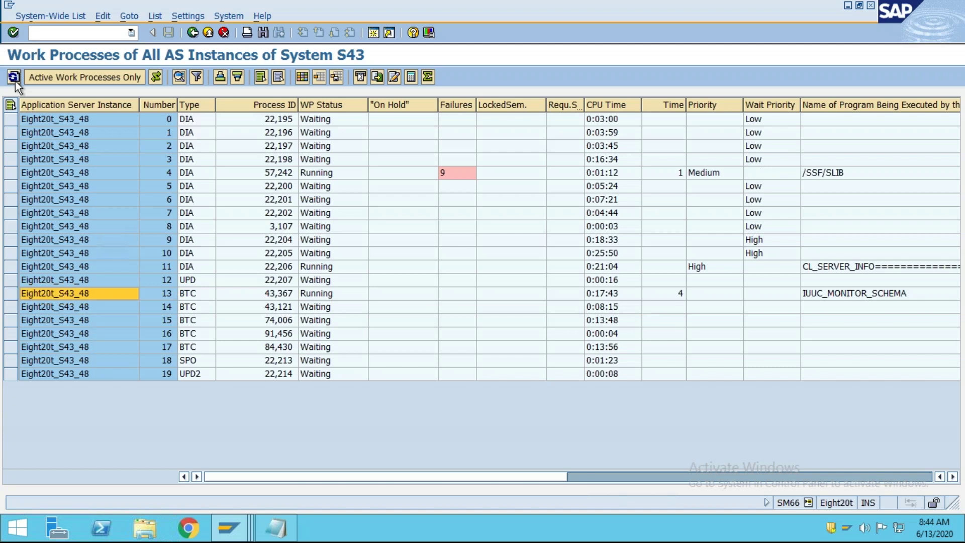
left_click(15, 80)
left_click(678, 295)
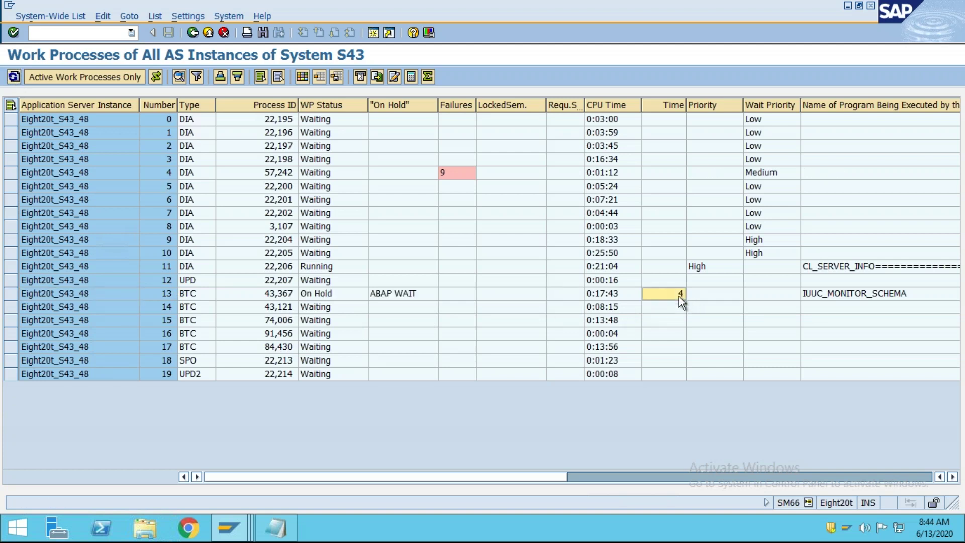
left_click(411, 297)
left_click(191, 294)
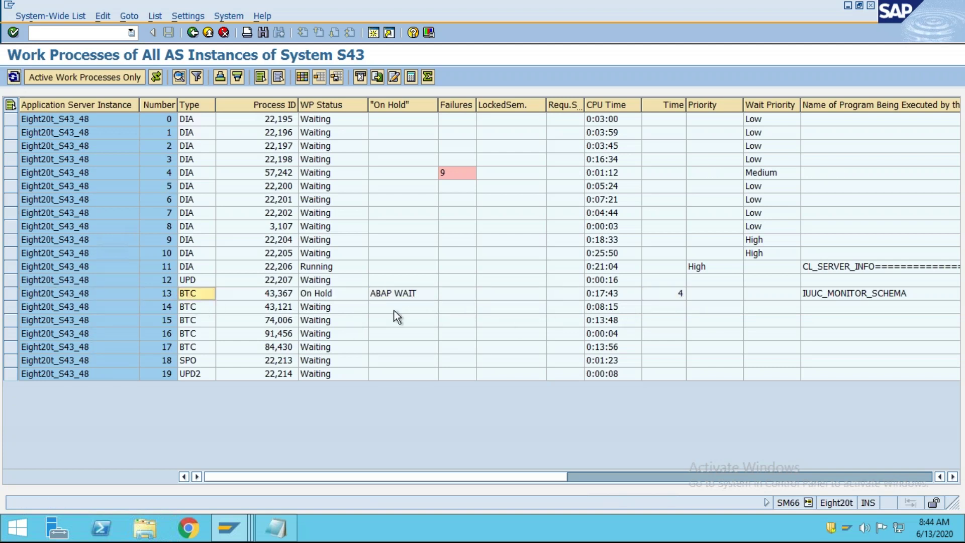
left_click(402, 296)
left_click(674, 298)
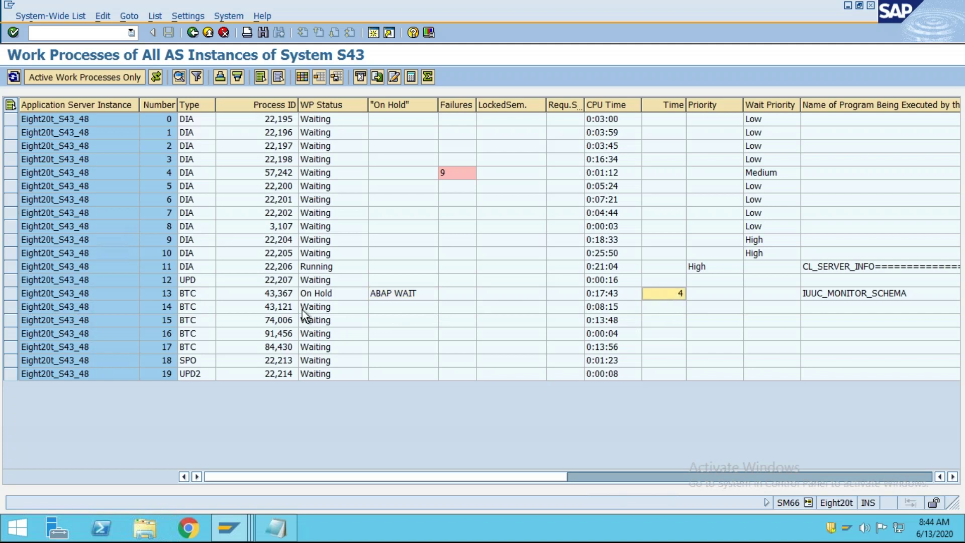
left_click(411, 297)
left_click(198, 297)
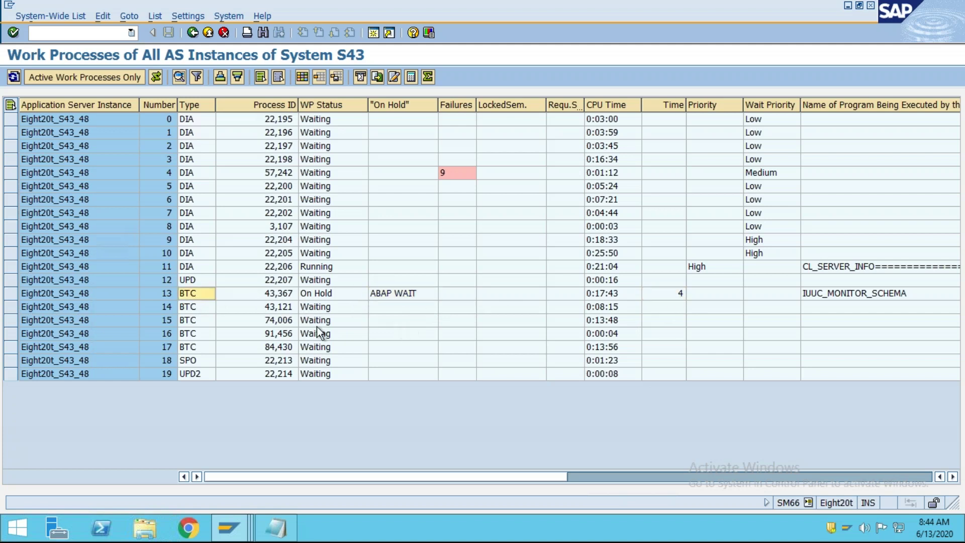
scroll(291, 363, "right", 3)
scroll(290, 362, "left", 3)
left_click(386, 297)
left_click(193, 294)
Step: Return to Job Overview, check the Reason for Delay of the released SMON_WP_UTIL_JD job and refresh the list
key("alt+Tab")
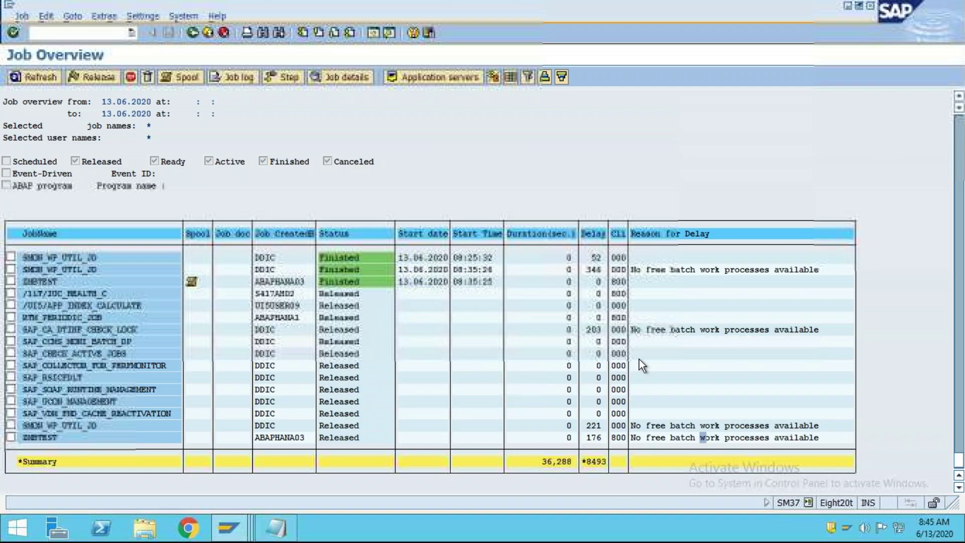
left_click(658, 427)
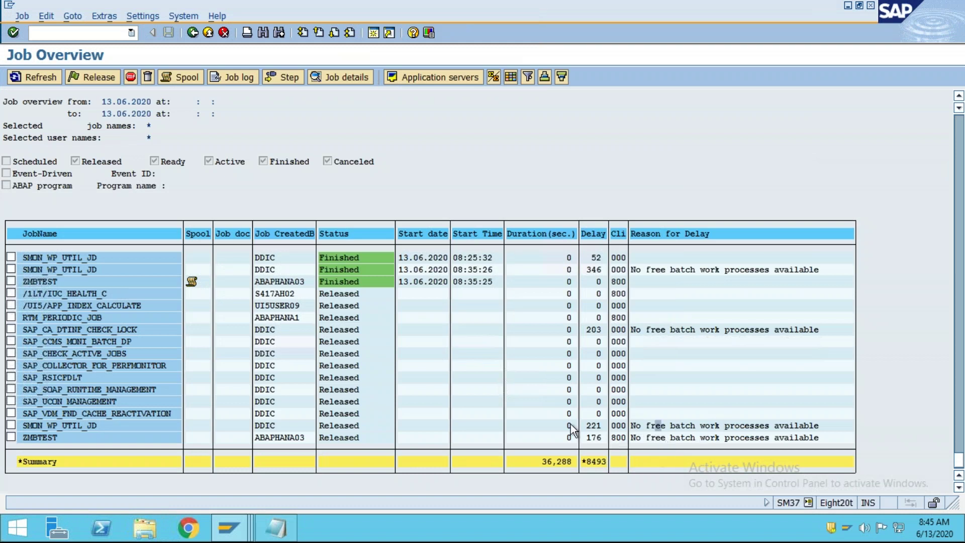
key("F8")
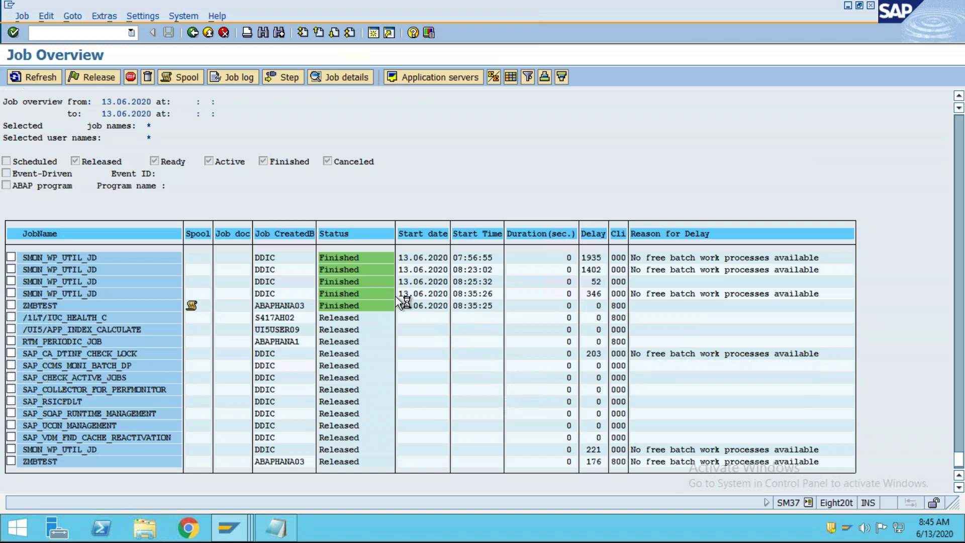
Step: Switch to the ST12 trace scheduling window, refresh it and review the ZMBTEST trace request and settings
key("alt+Tab")
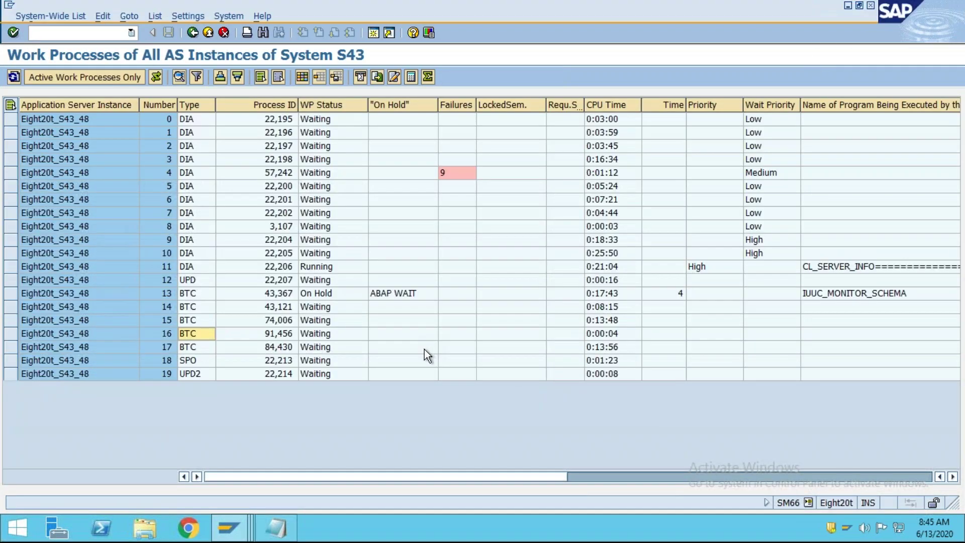
key("alt+Tab")
key("alt+Tab")
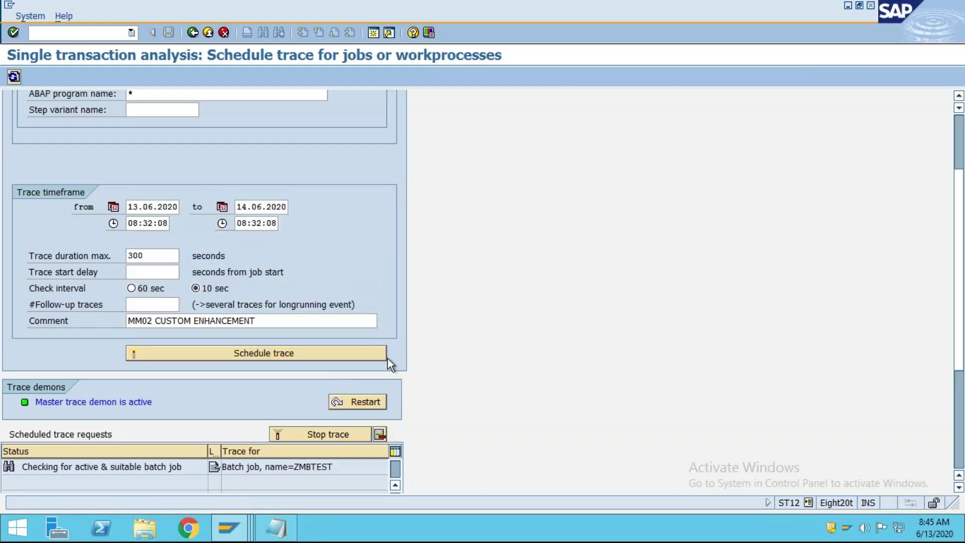
scroll(388, 358, "up", 3)
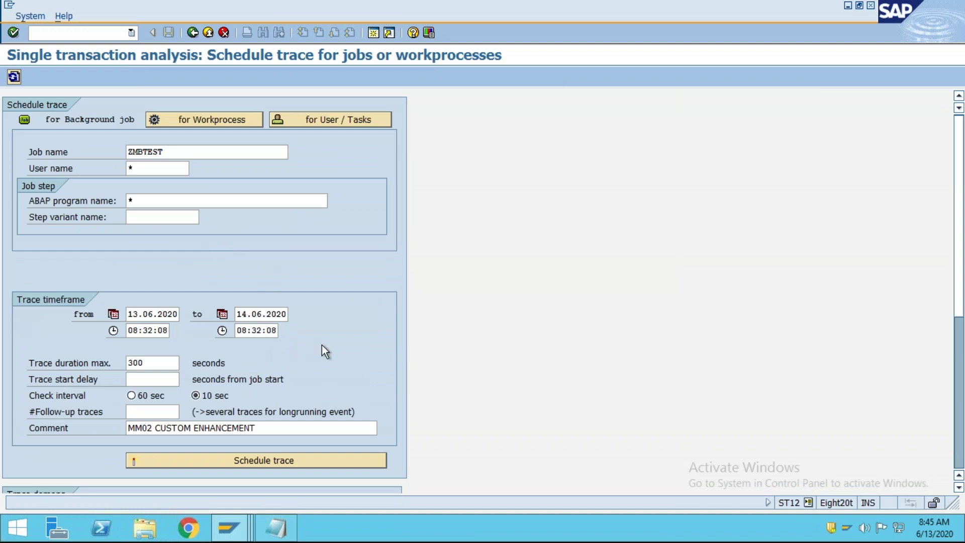
scroll(325, 352, "down", 3)
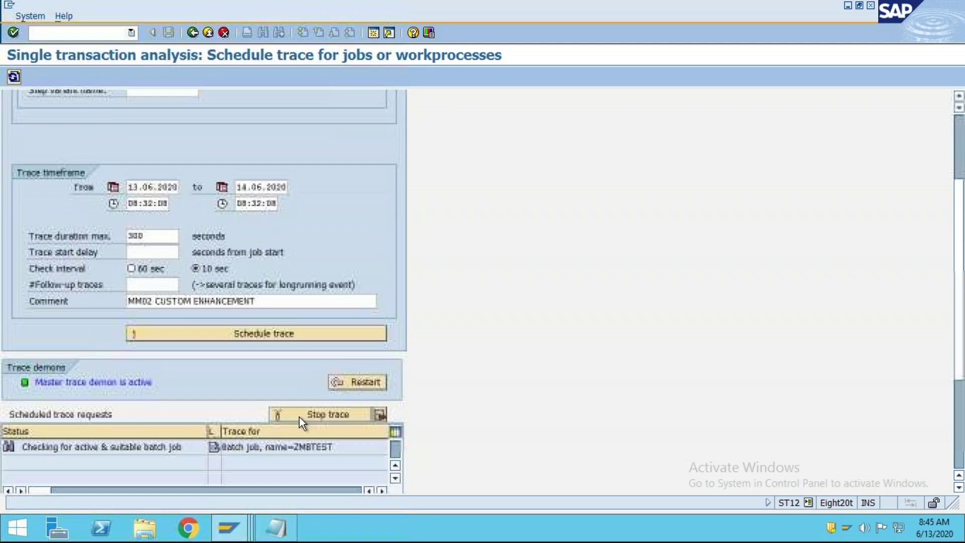
left_click(14, 77)
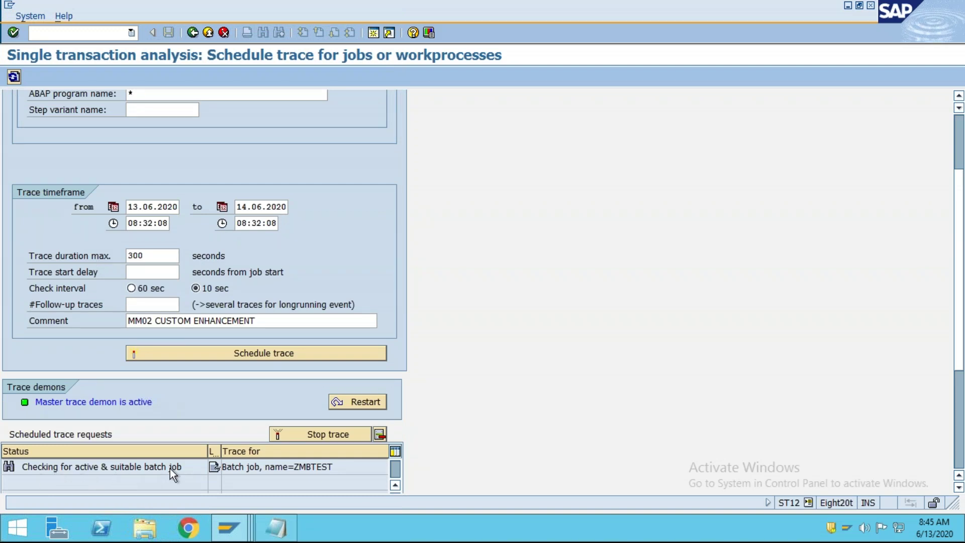
scroll(199, 159, "up", 2)
Step: Select the trace's Job name text, then copy the active job name /1LT/IUC_REP_MSTR from Job Overview and refresh that list
left_click_drag(181, 153, 68, 152)
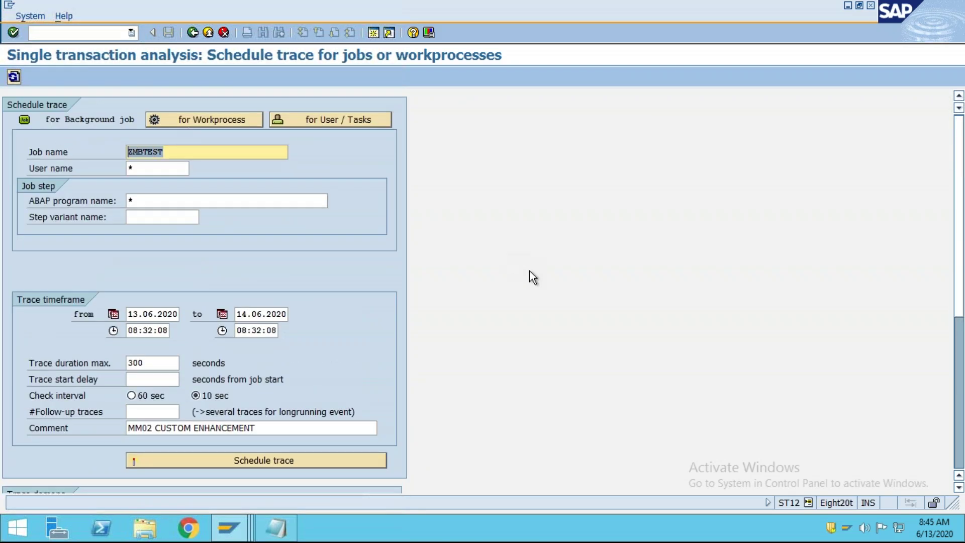
key("alt+Tab")
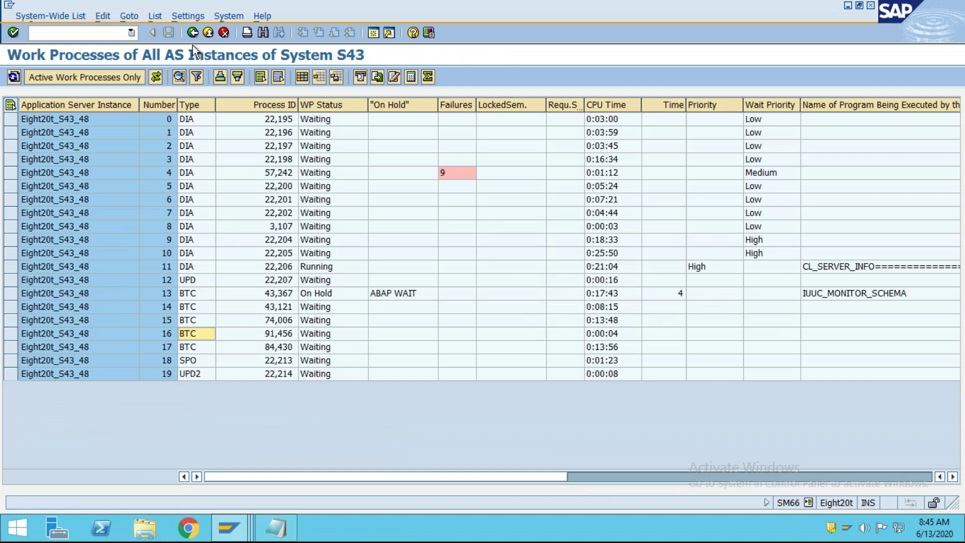
mouse_move(236, 535)
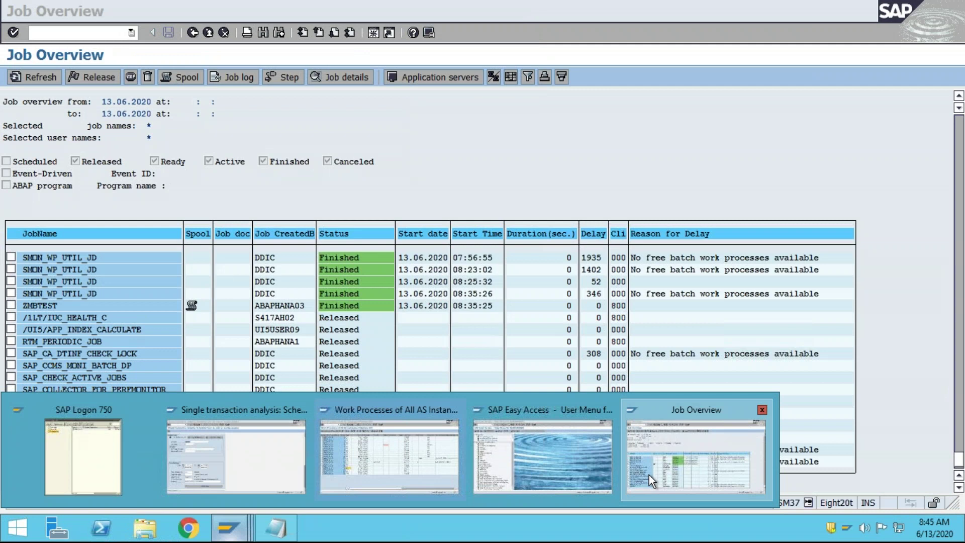
left_click(649, 473)
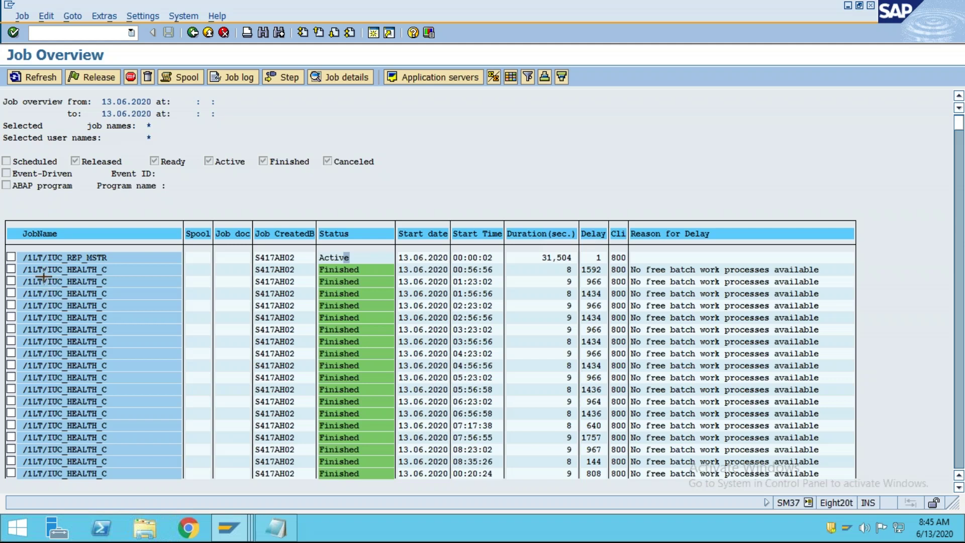
key("ctrl+y")
left_click_drag(22, 254, 120, 250)
key("ctrl+c")
left_click(15, 75)
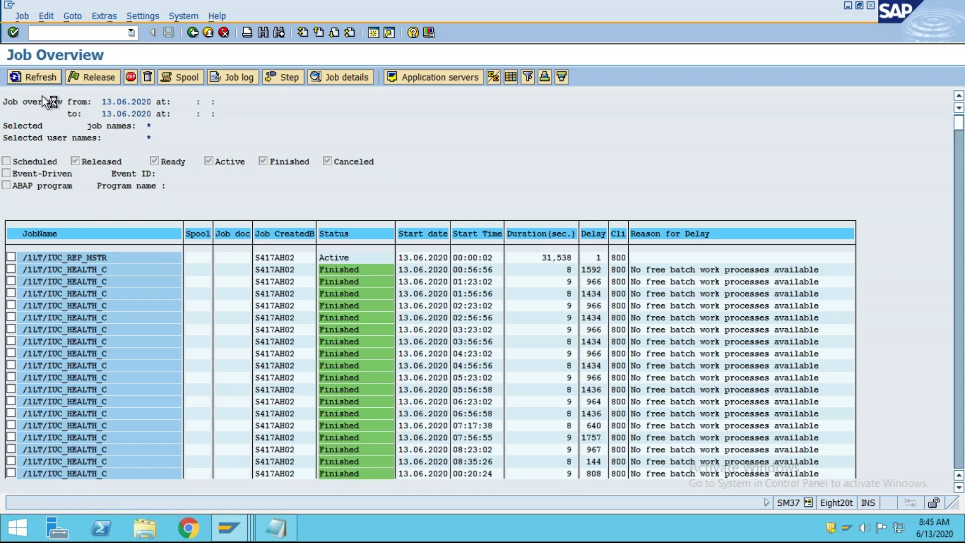
Step: Return to the ST12 trace scheduling window and replace the background job name with /1LT/IUC_REP_MSTR
key("alt+Tab")
key("alt+Tab")
key("alt+Tab")
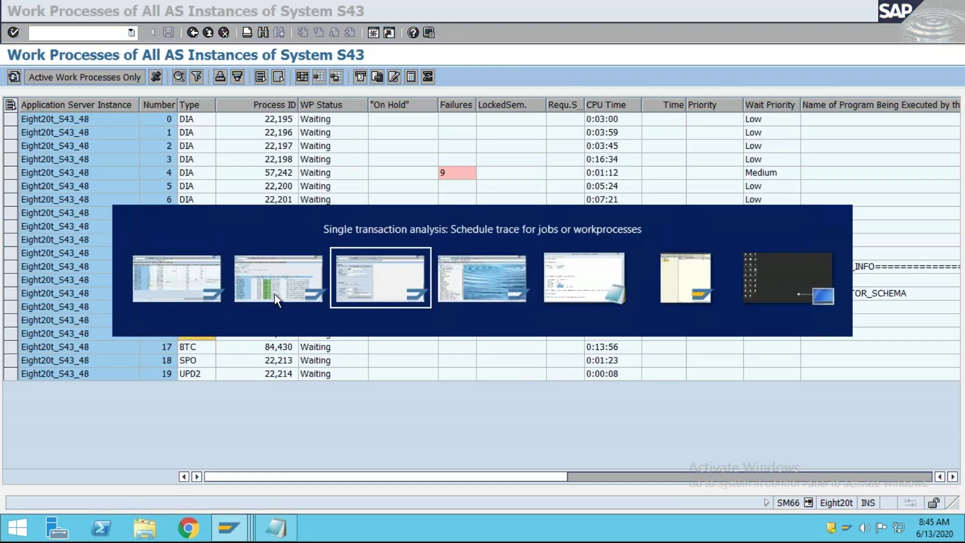
key("ctrl+v")
left_click_drag(225, 148, 51, 149)
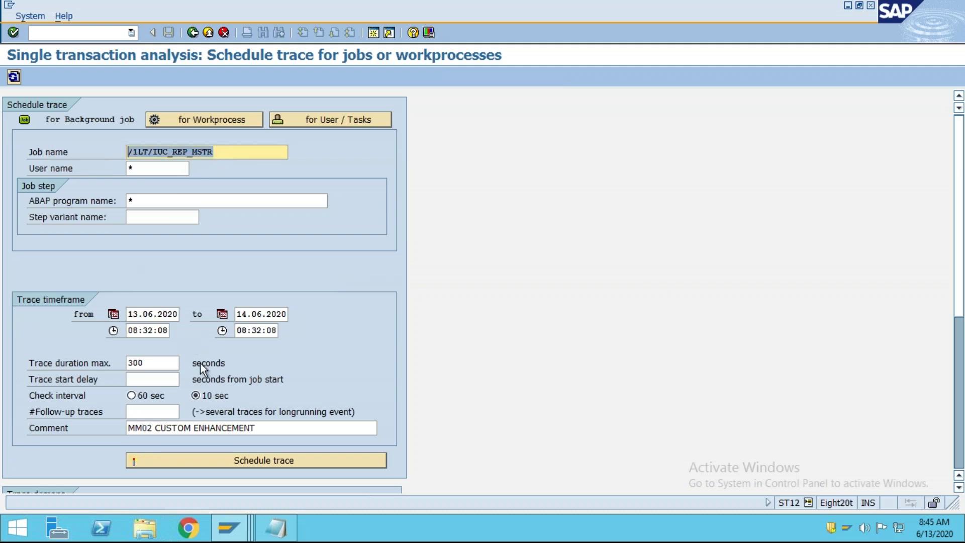
scroll(205, 372, "down", 3)
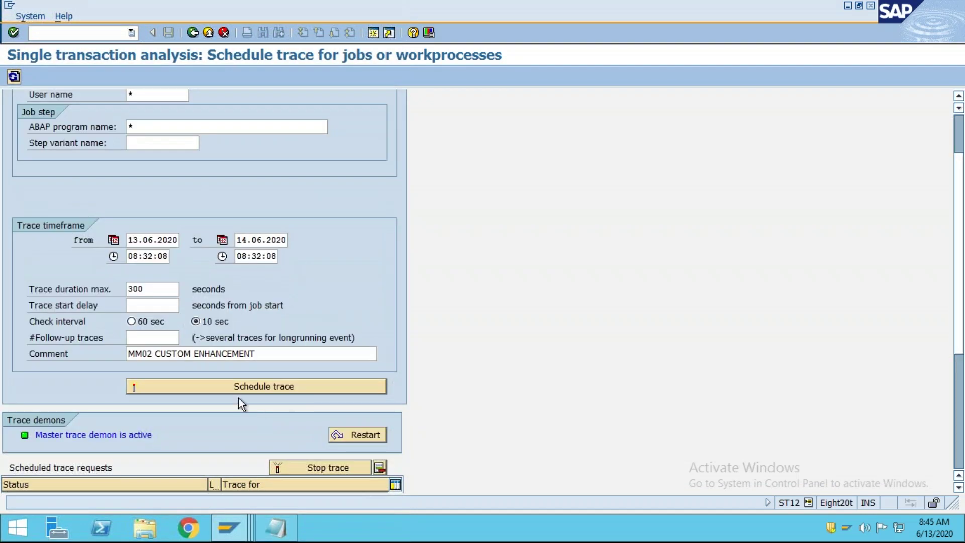
scroll(262, 400, "up", 3)
scroll(258, 396, "down", 3)
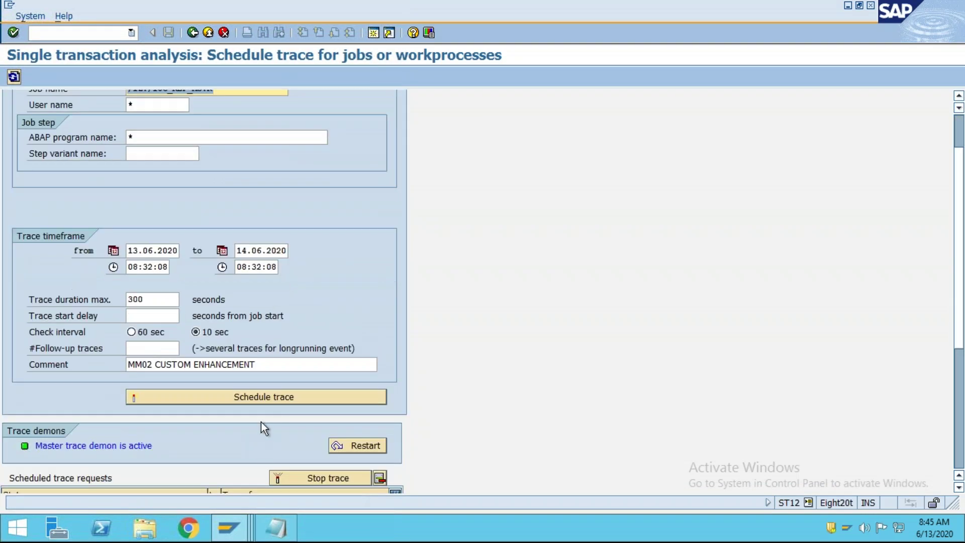
Step: Stop the ZMBTEST batch job trace in the scheduled trace requests
scroll(263, 394, "up", 3)
scroll(248, 409, "down", 3)
scroll(249, 409, "down", 3)
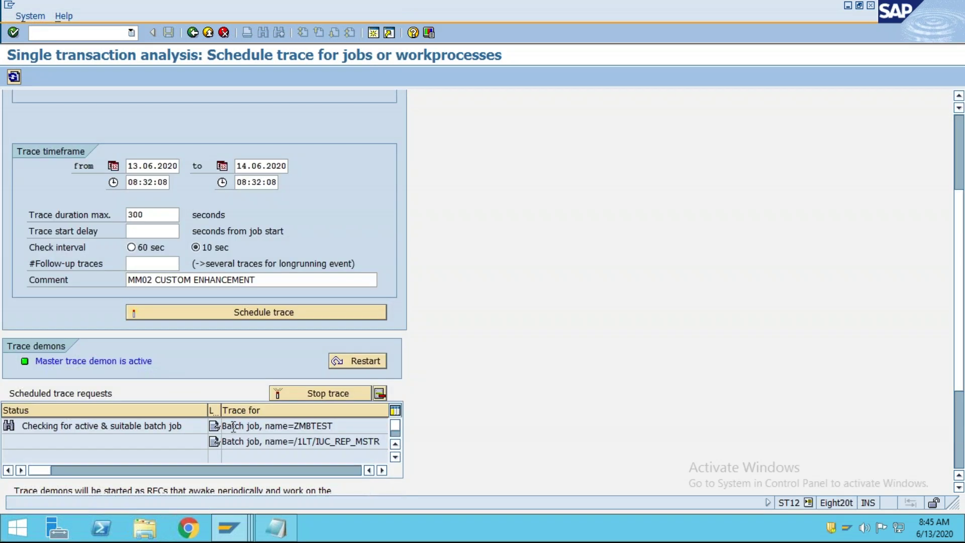
double_click(346, 426)
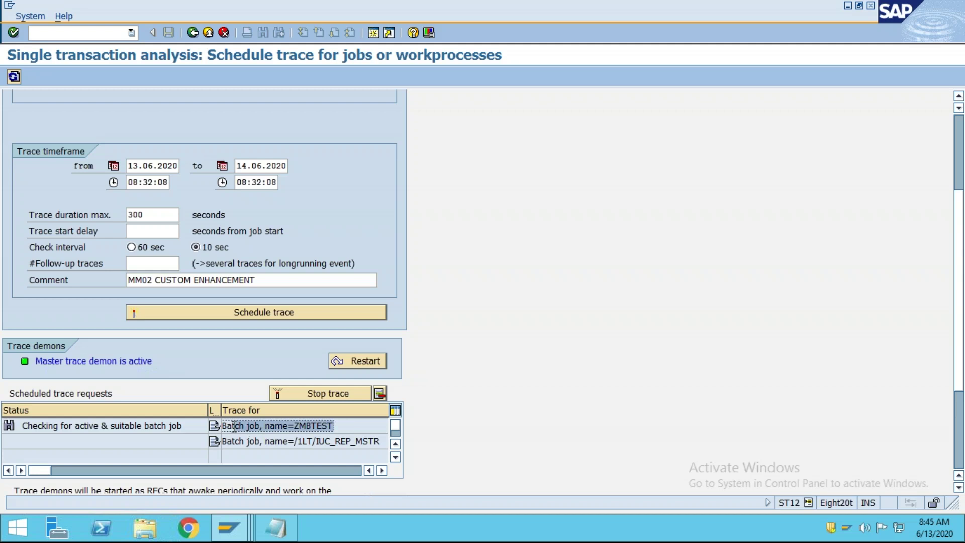
left_click(71, 438)
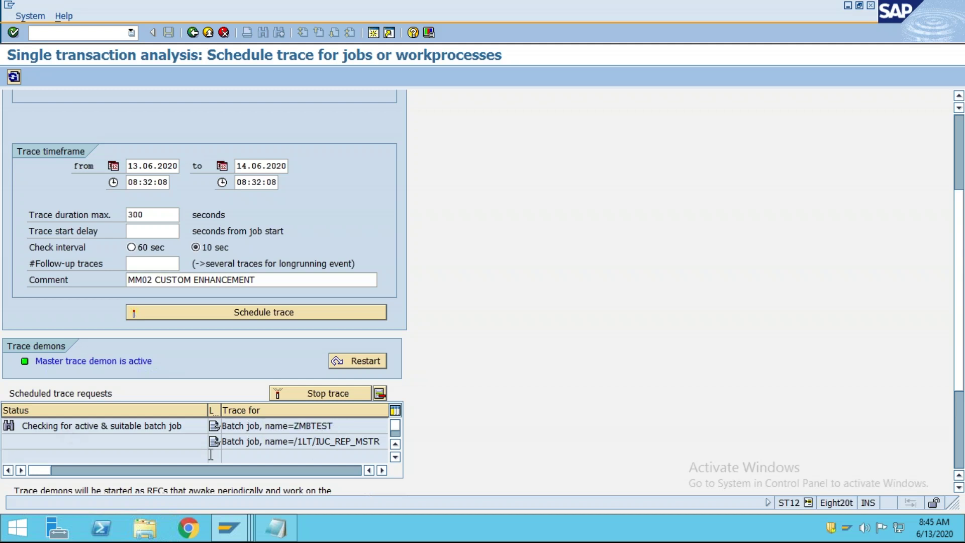
left_click(249, 426)
left_click(322, 395)
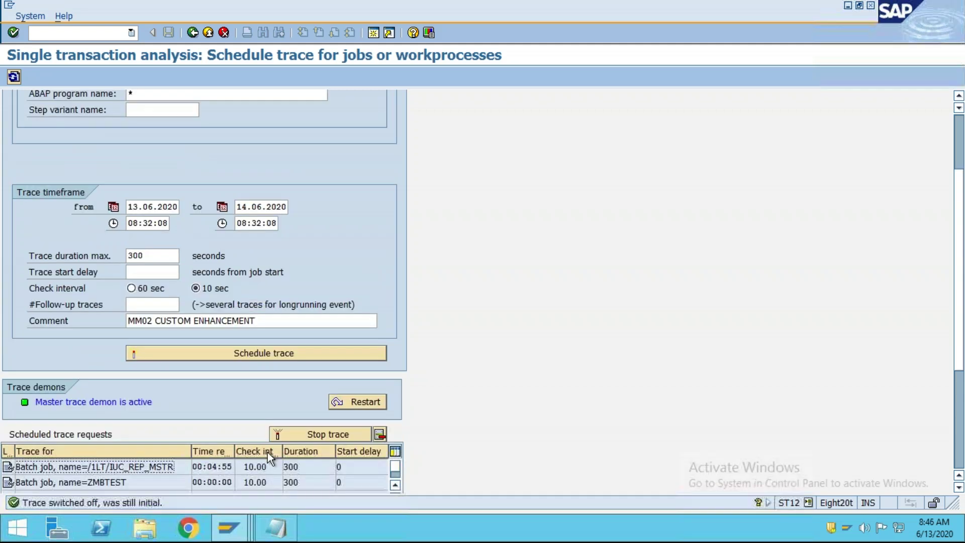
Step: Try to stop the remaining ZMBTEST trace request again and check its status
scroll(267, 454, "down", 2)
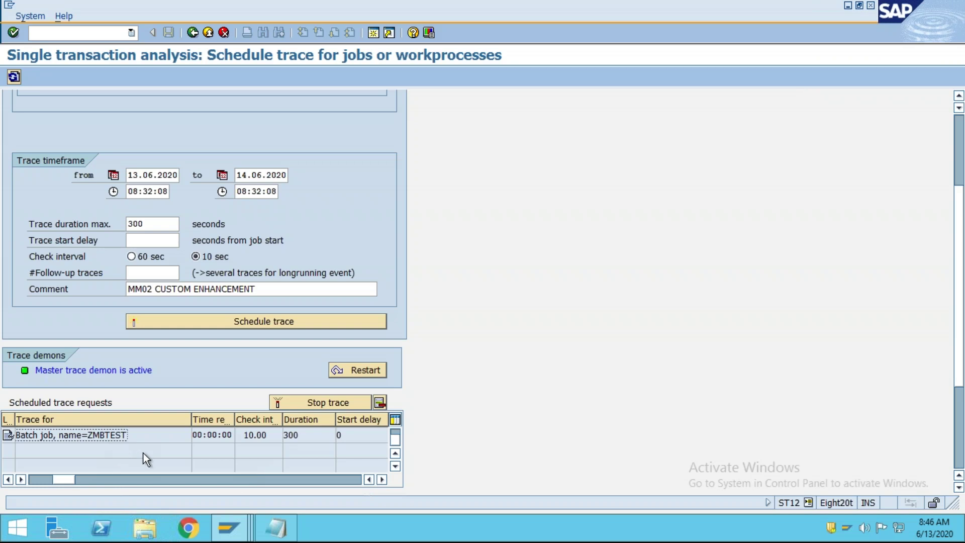
left_click(313, 403)
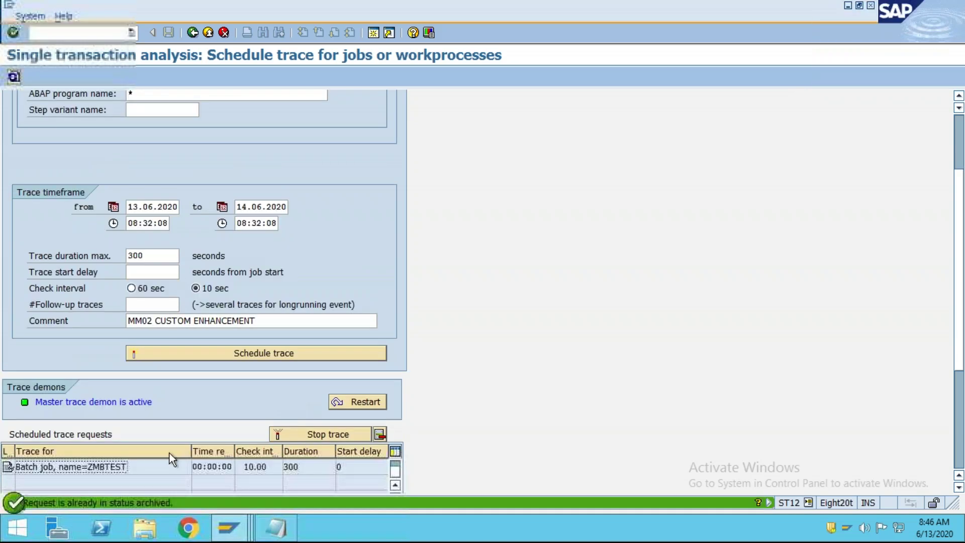
scroll(170, 448, "down", 1)
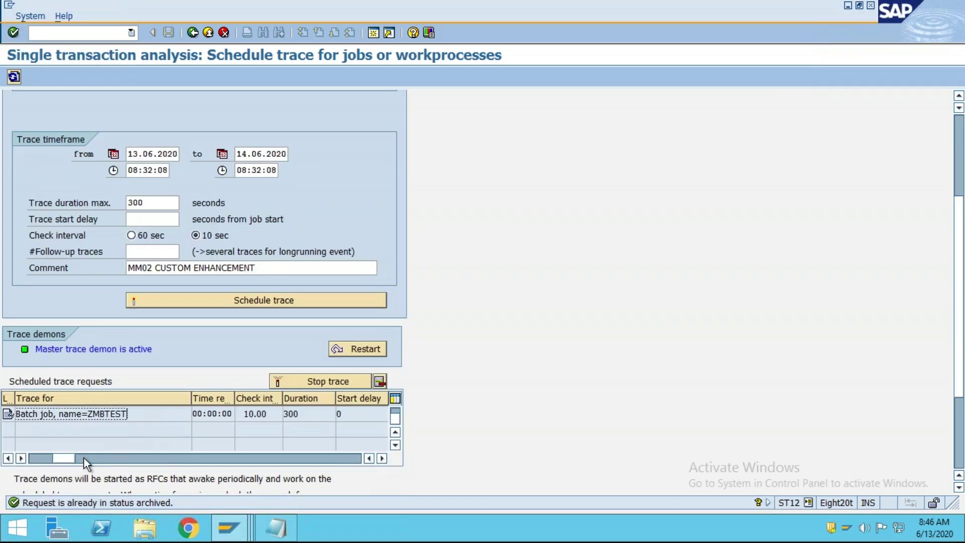
left_click_drag(64, 460, 28, 456)
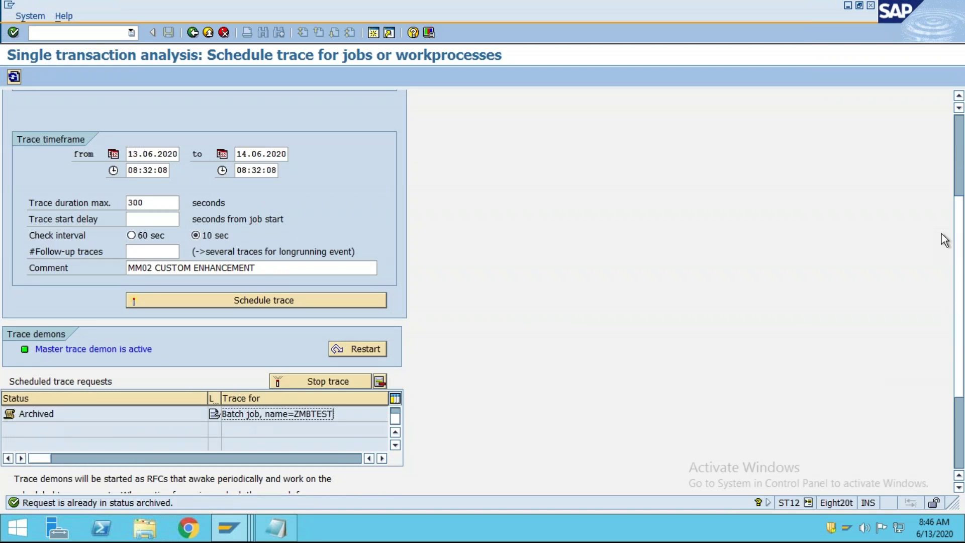
Step: Schedule the trace for background job /1LT/IUC_REP_MSTR with the current settings and check its timeframe times
scroll(947, 241, "up", 5)
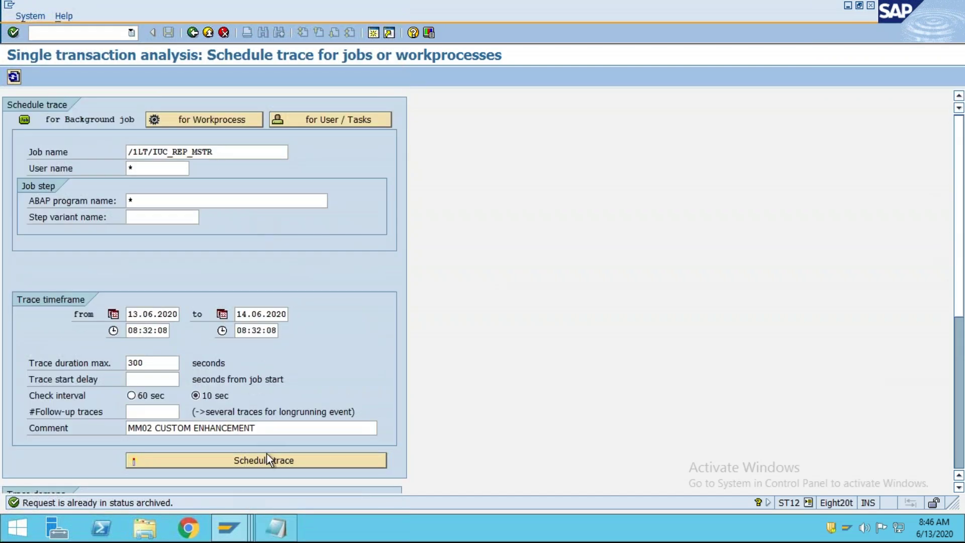
left_click(270, 459)
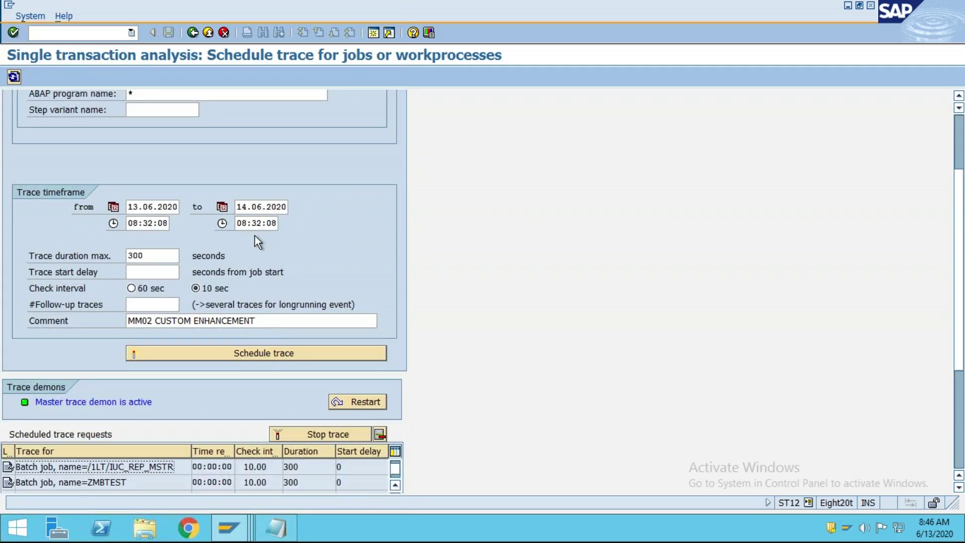
left_click(243, 226)
left_click(143, 226)
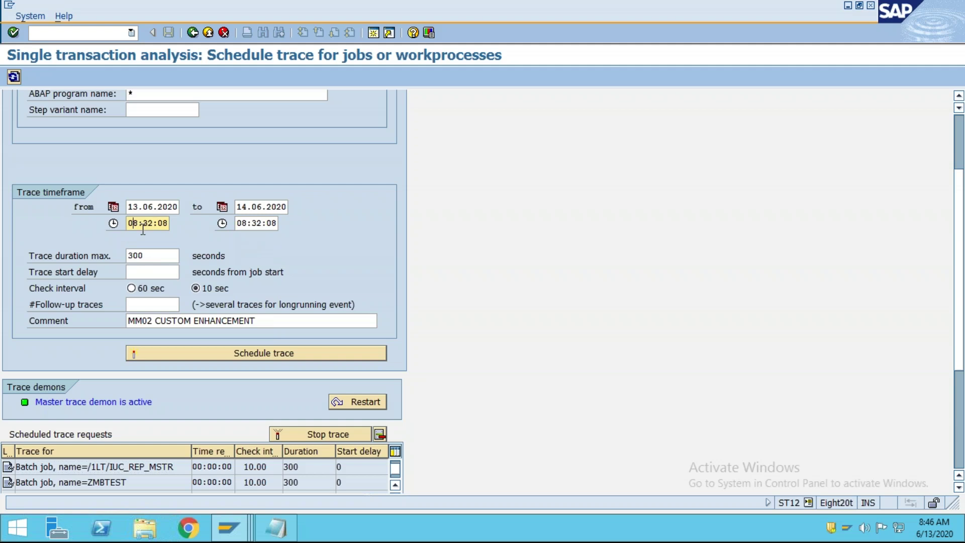
scroll(143, 227, "up", 1)
scroll(222, 287, "up", 3)
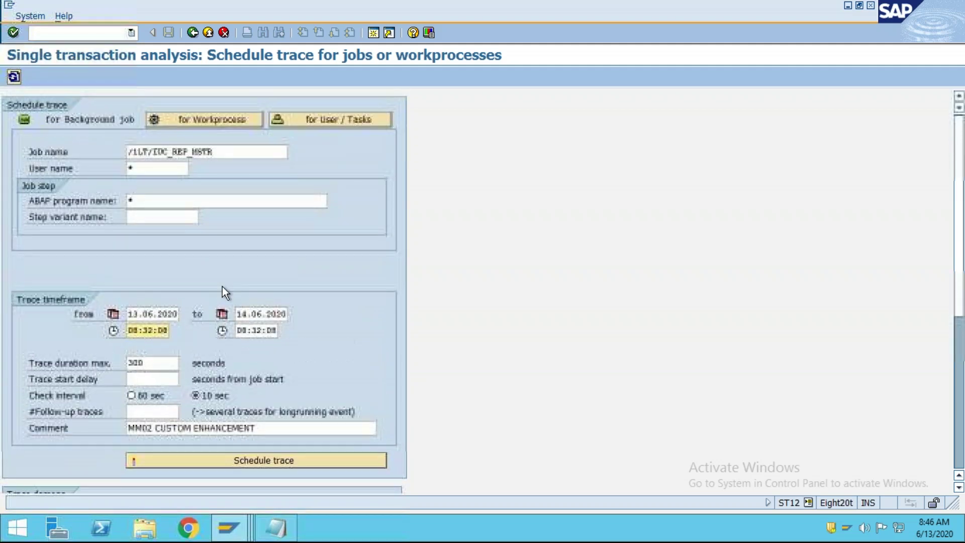
Step: Reopen trace scheduling from the main Single transaction analysis screen and set the background job name to /1LT/IUC_REP_MSTR
left_click(194, 32)
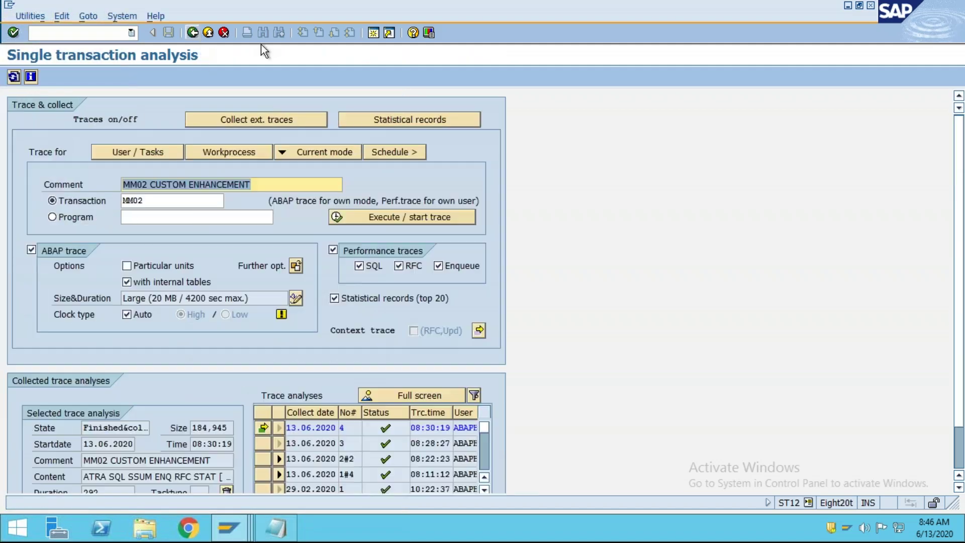
left_click(411, 151)
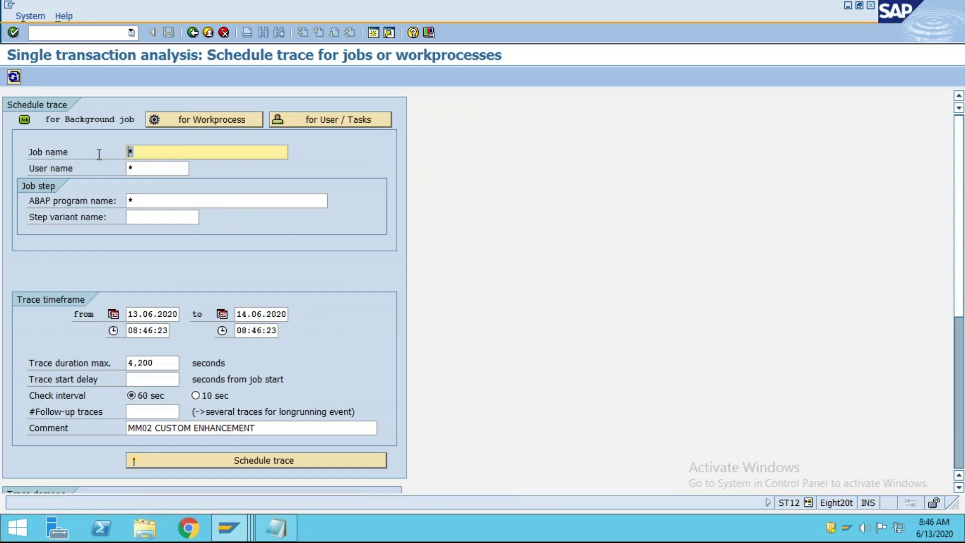
type("/1LT/IUC_REP_MSTR")
Step: Set the trace timeframe's end time to 08:50:23, the maximum duration to 300 seconds and the check interval to 10 sec
scroll(243, 348, "down", 1)
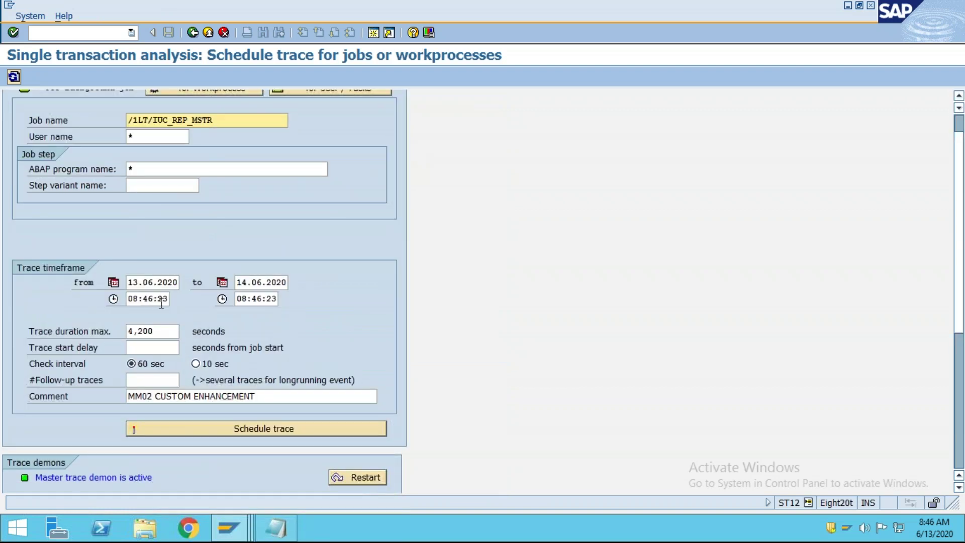
left_click_drag(263, 300, 254, 299)
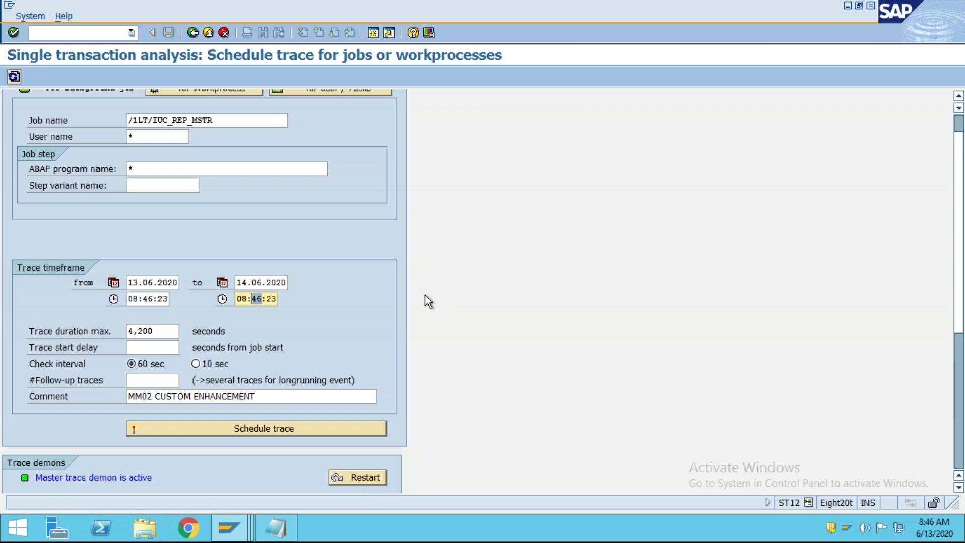
type("50")
scroll(215, 385, "down", 2)
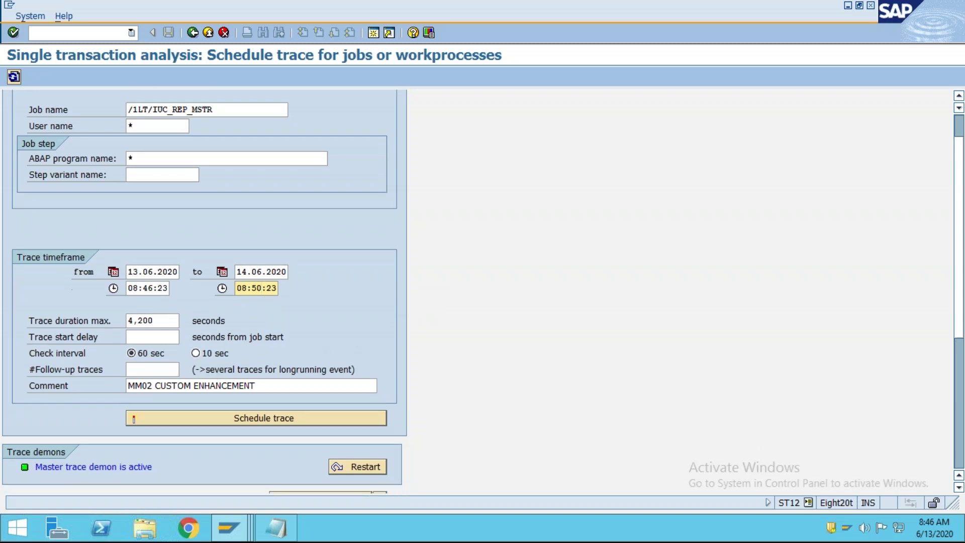
double_click(158, 298)
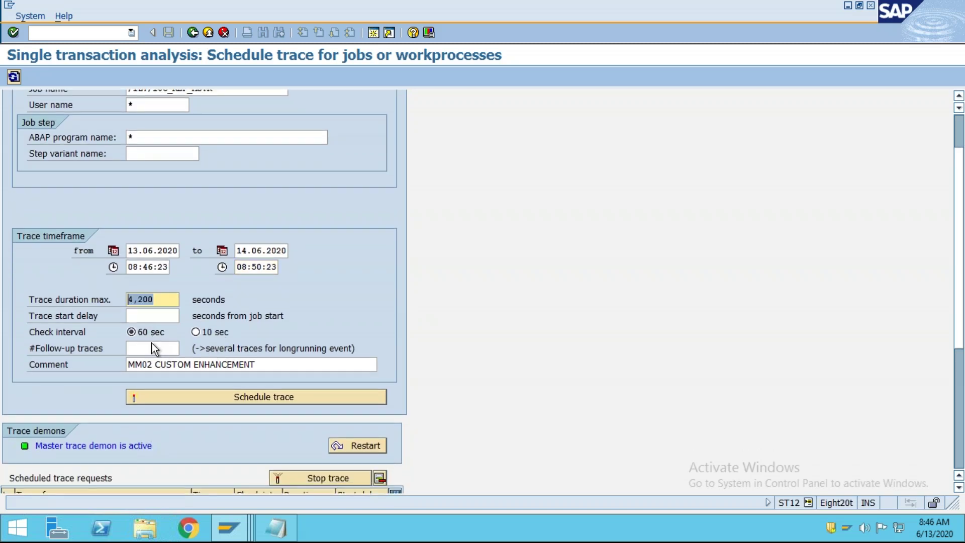
type("300")
left_click(195, 332)
Step: Schedule the /1LT/IUC_REP_MSTR trace and refresh the scheduled trace requests
scroll(309, 362, "down", 2)
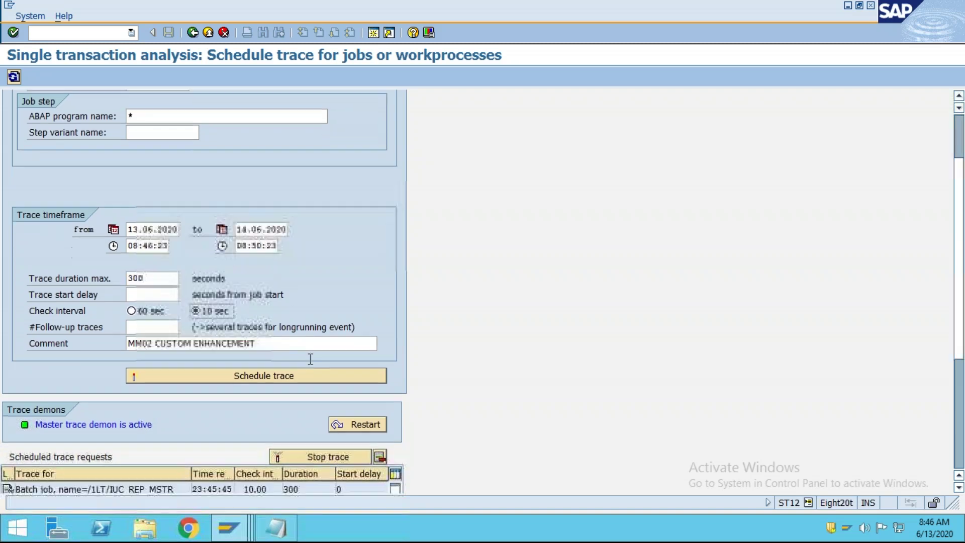
left_click(264, 363)
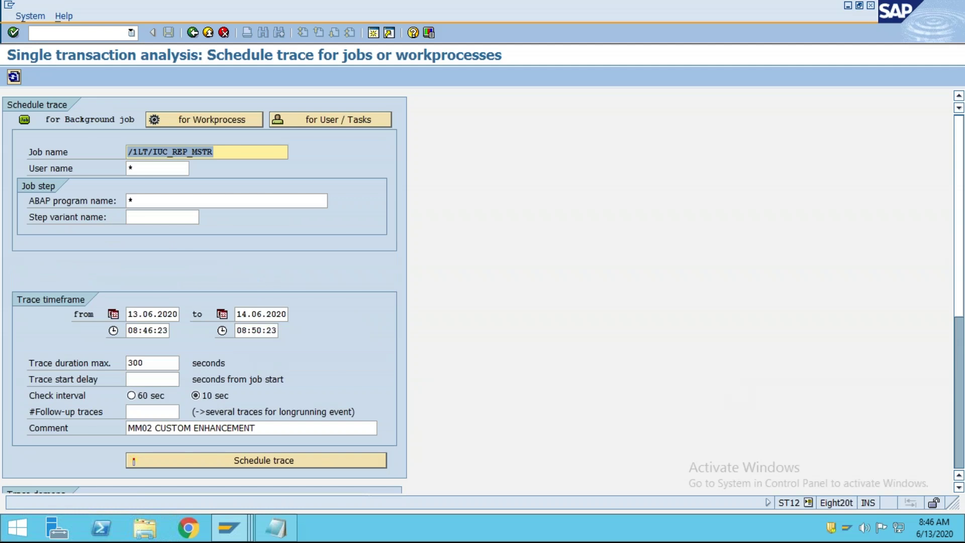
scroll(417, 341, "down", 8)
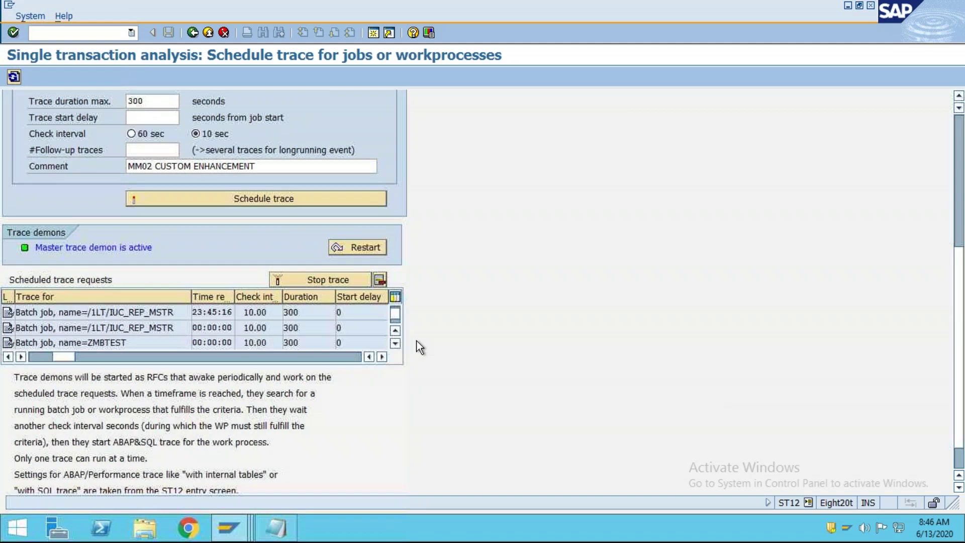
left_click_drag(194, 315, 8, 317)
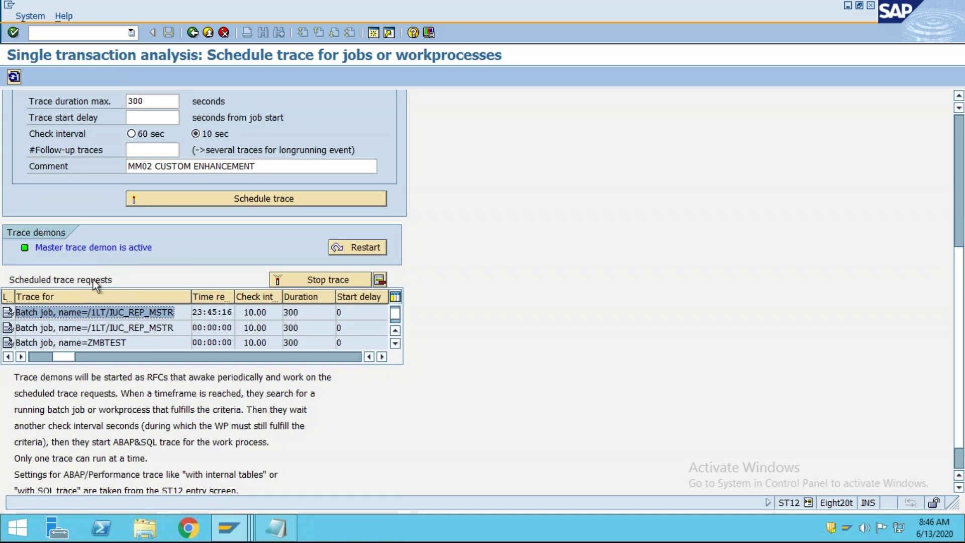
left_click(14, 76)
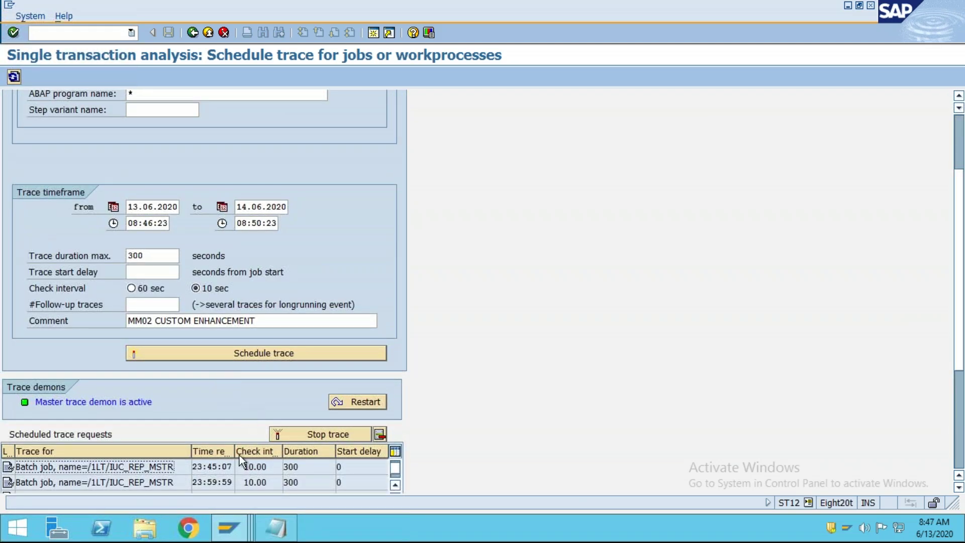
Step: Examine the time remaining, duration, comment, timeframe and creator of the scheduled /1LT/IUC_REP_MSTR trace requests
scroll(240, 455, "down", 3)
scroll(204, 464, "up", 5)
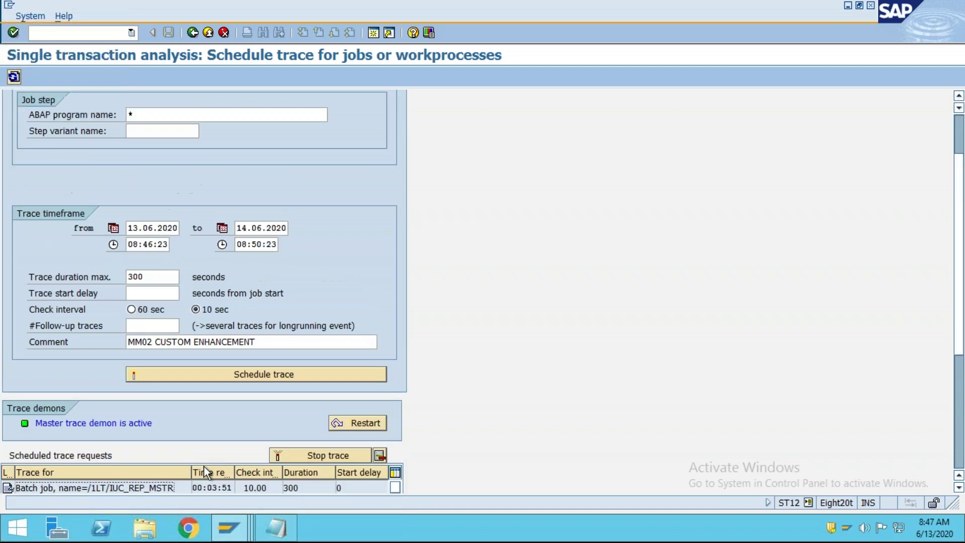
left_click_drag(962, 291, 964, 417)
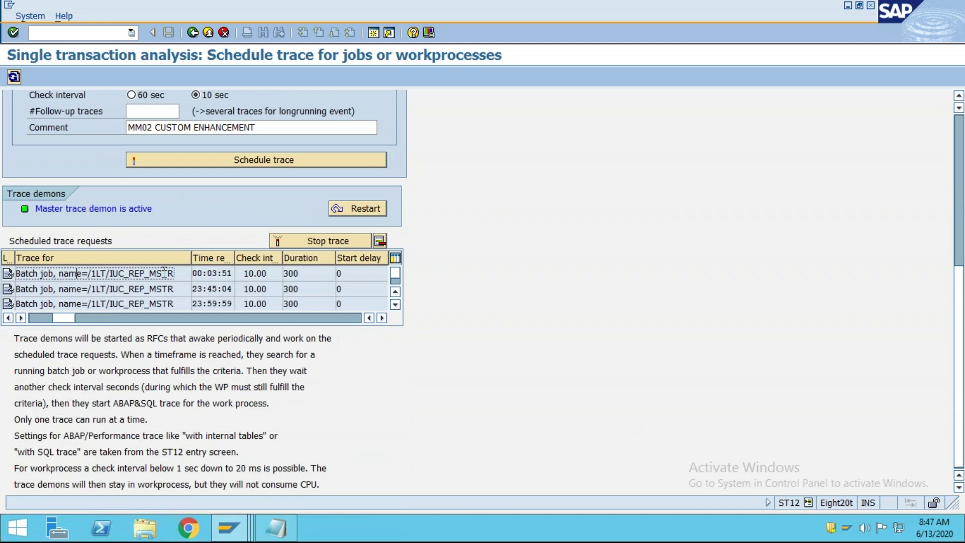
left_click(382, 318)
left_click(382, 318)
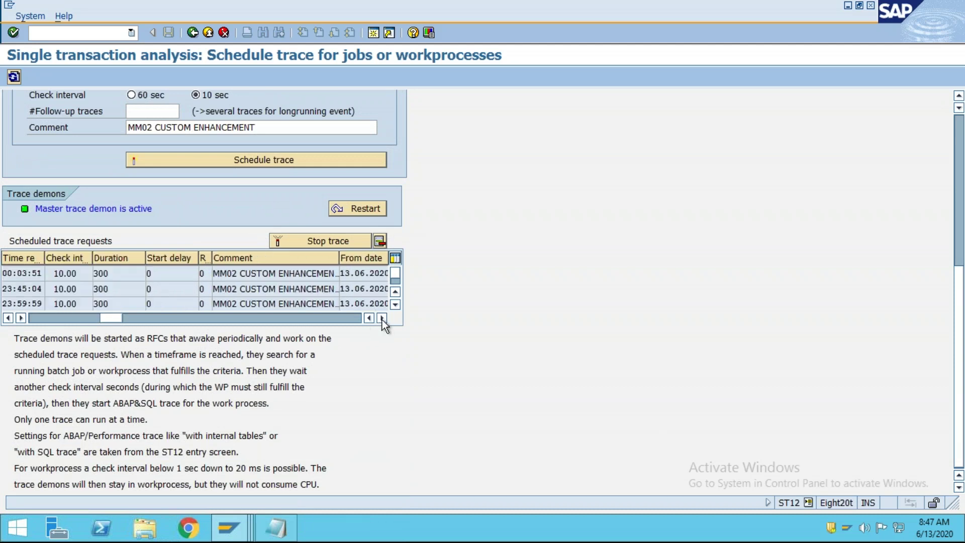
left_click(382, 319)
left_click(382, 318)
left_click(382, 318)
left_click(382, 319)
left_click(382, 318)
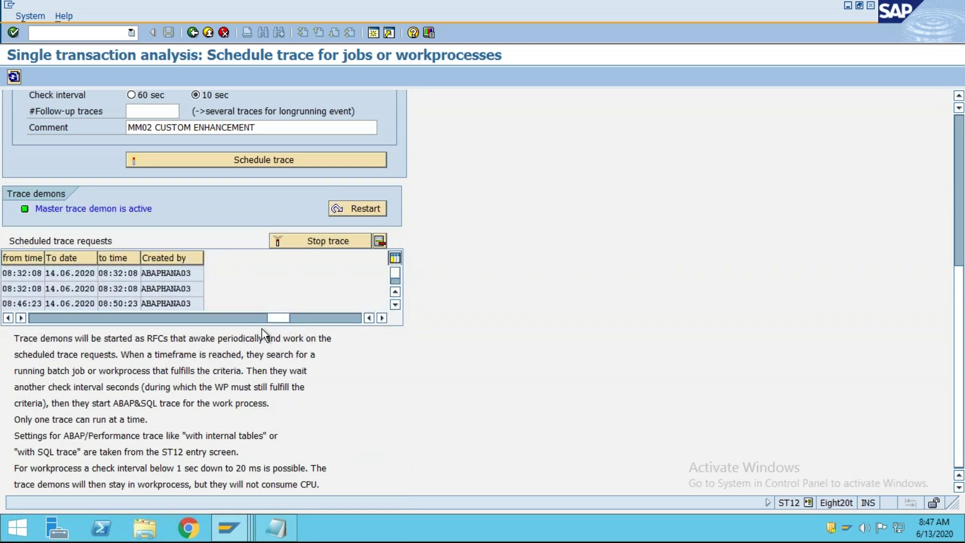
Step: Widen the Status column of the scheduled trace requests and read the status of each request
left_click(8, 319)
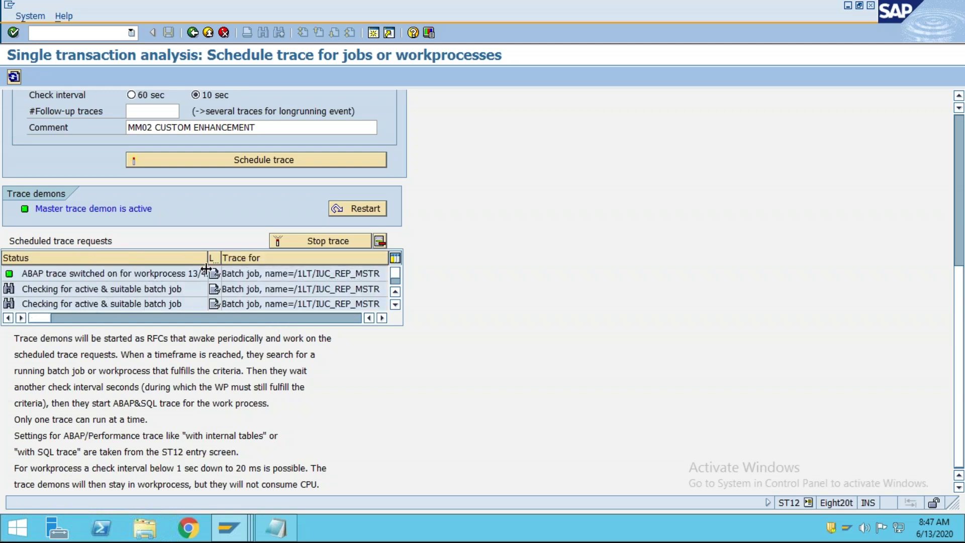
left_click_drag(208, 258, 313, 265)
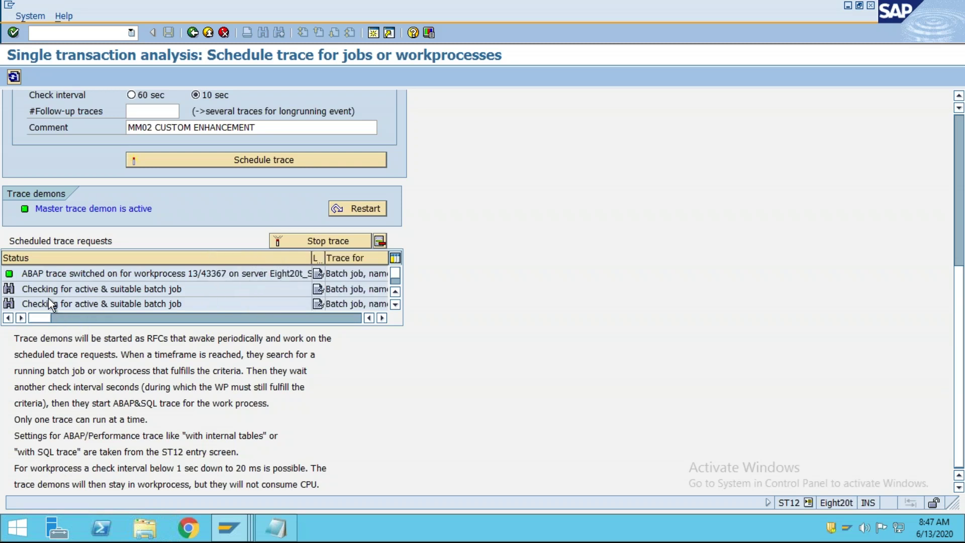
scroll(129, 283, "up", 1)
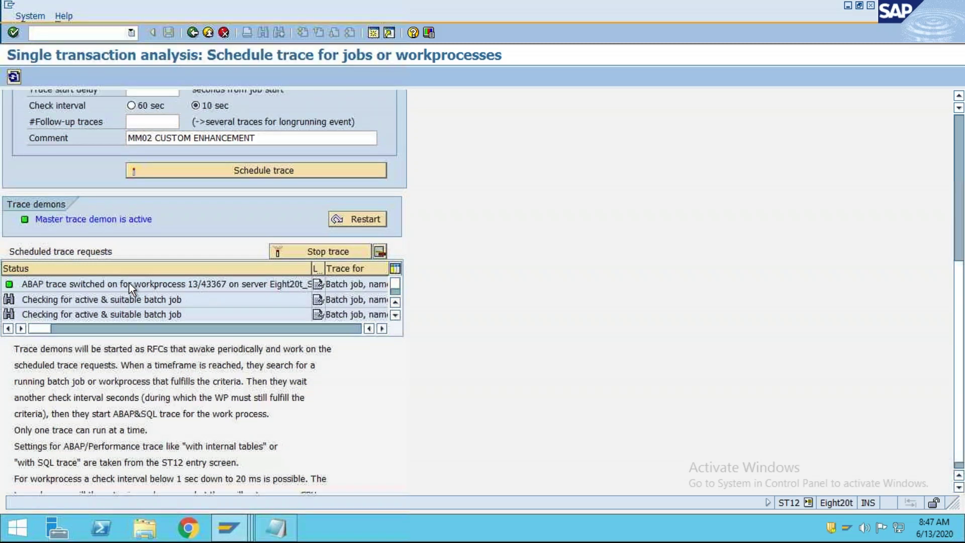
scroll(132, 312, "up", 2)
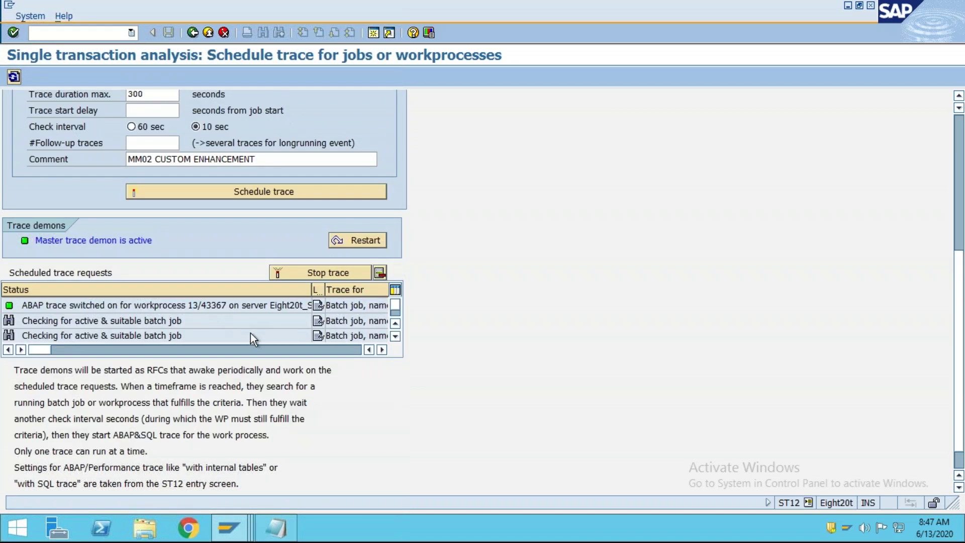
Step: Stop the first /1LT/IUC_REP_MSTR trace request, whose ABAP trace is switched on, and return to the main Single transaction analysis screen
left_click(343, 306)
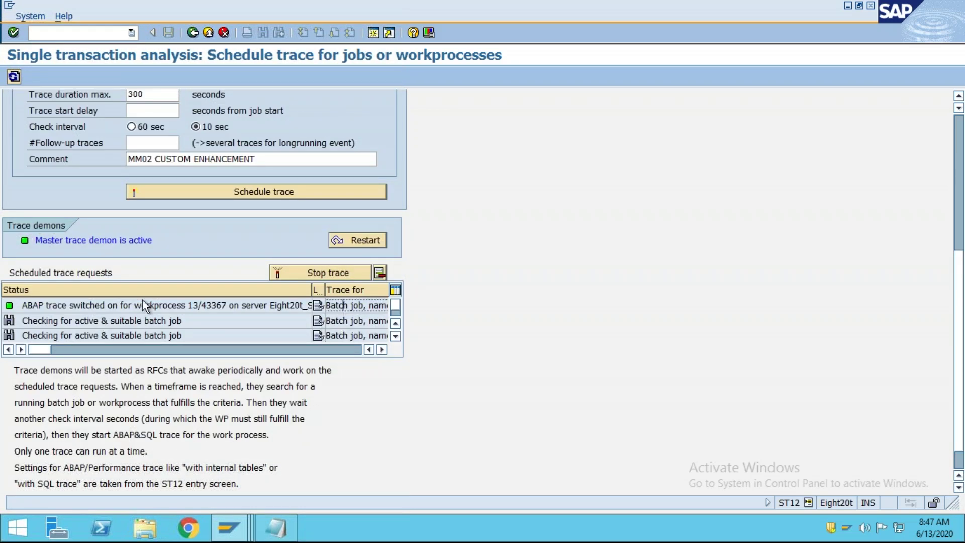
left_click(169, 308)
left_click(347, 306)
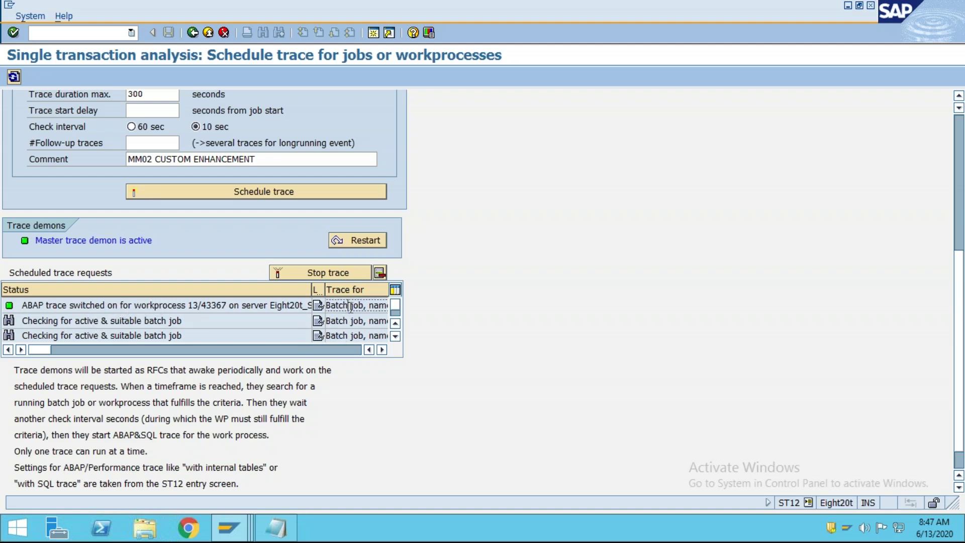
left_click(325, 273)
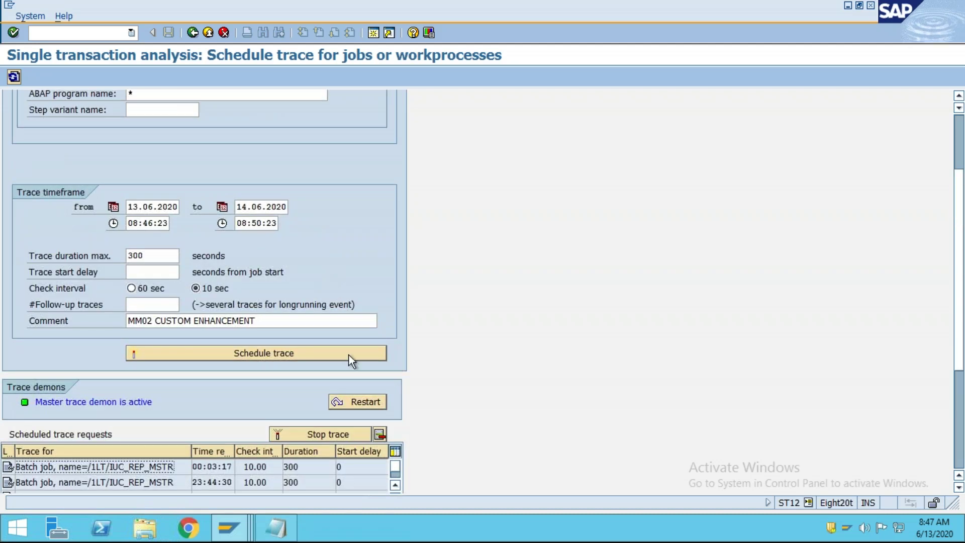
left_click(192, 33)
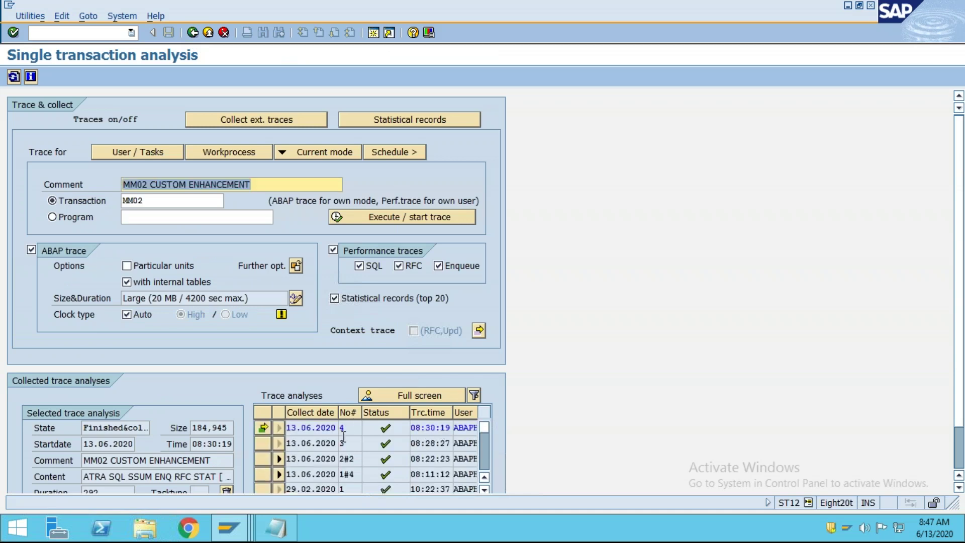
Step: Open the full-screen list of collected trace analyses, reload it from the main screen, and check the newest entry's user, comment and status
left_click(398, 394)
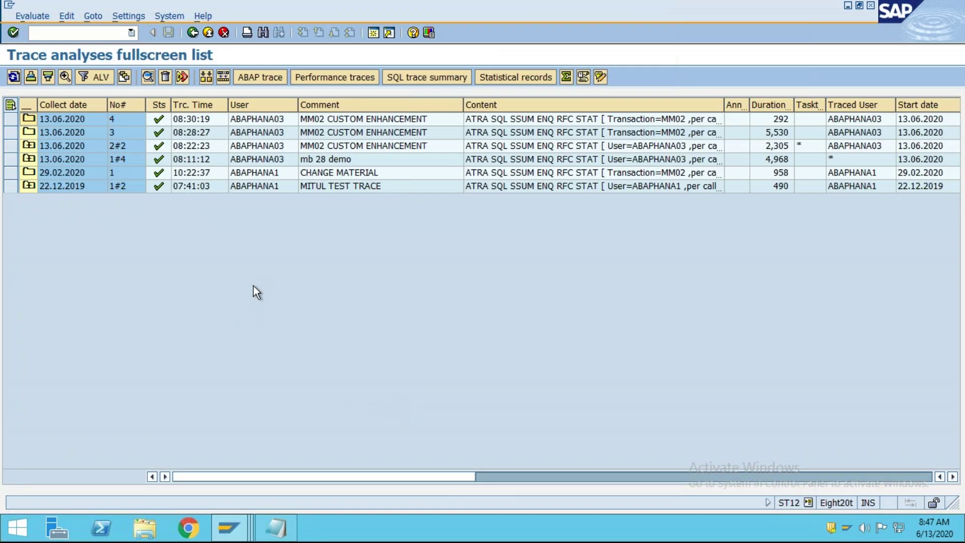
left_click(365, 124)
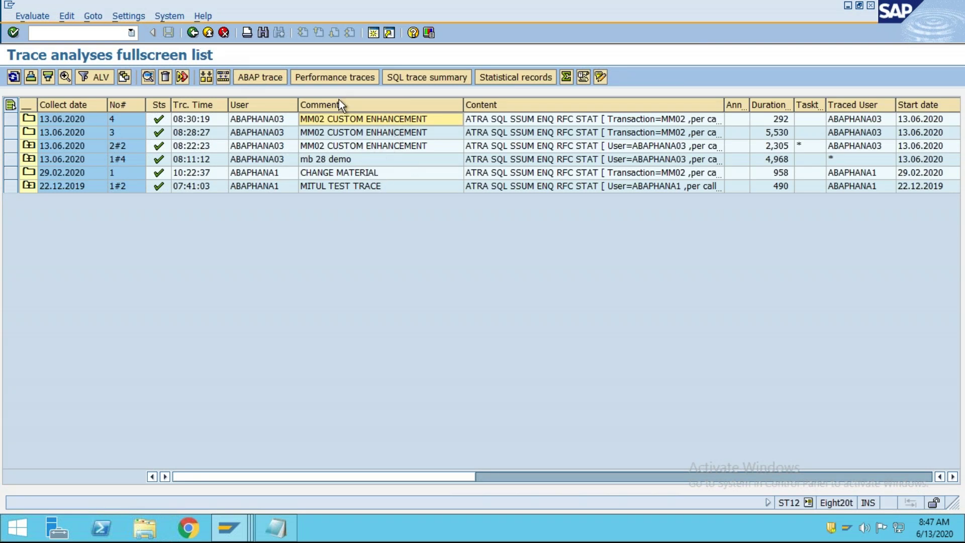
left_click(196, 36)
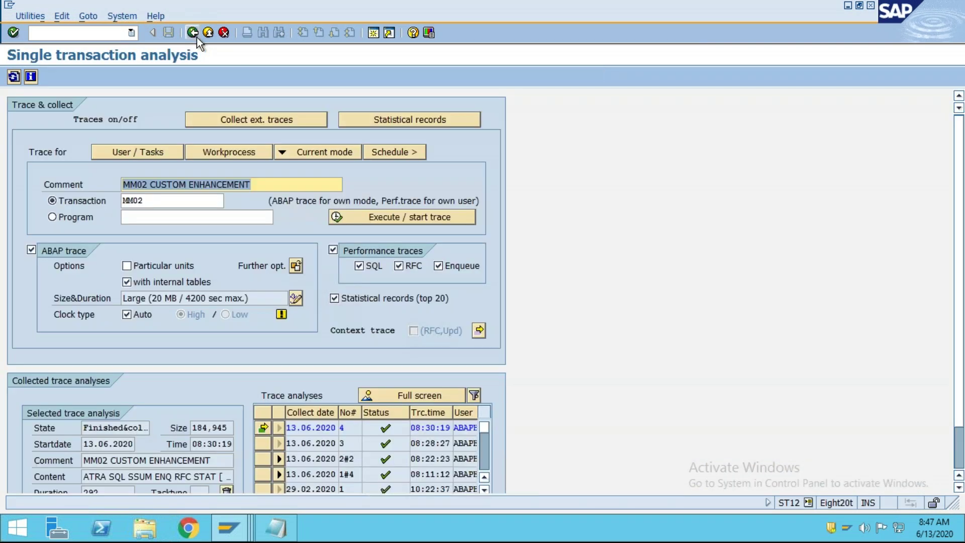
left_click(308, 431)
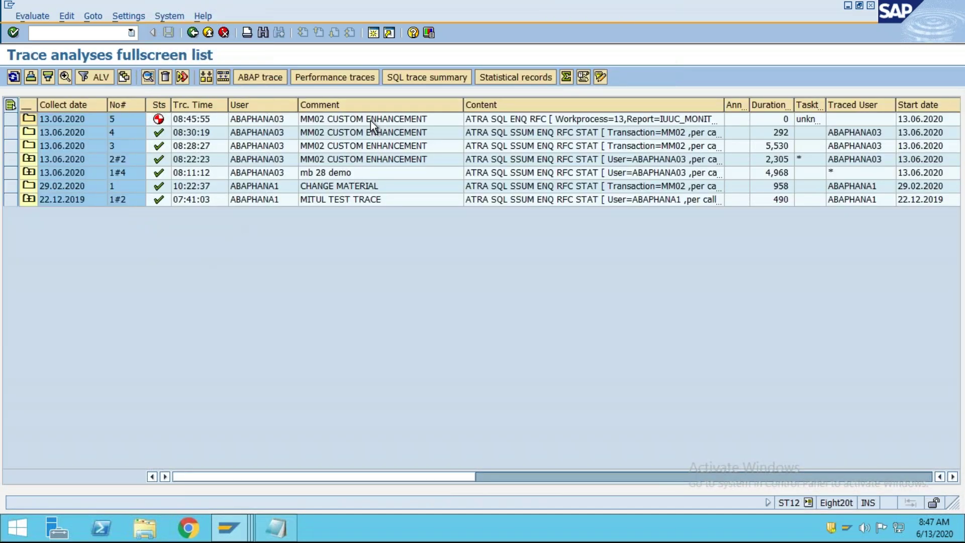
left_click(371, 123)
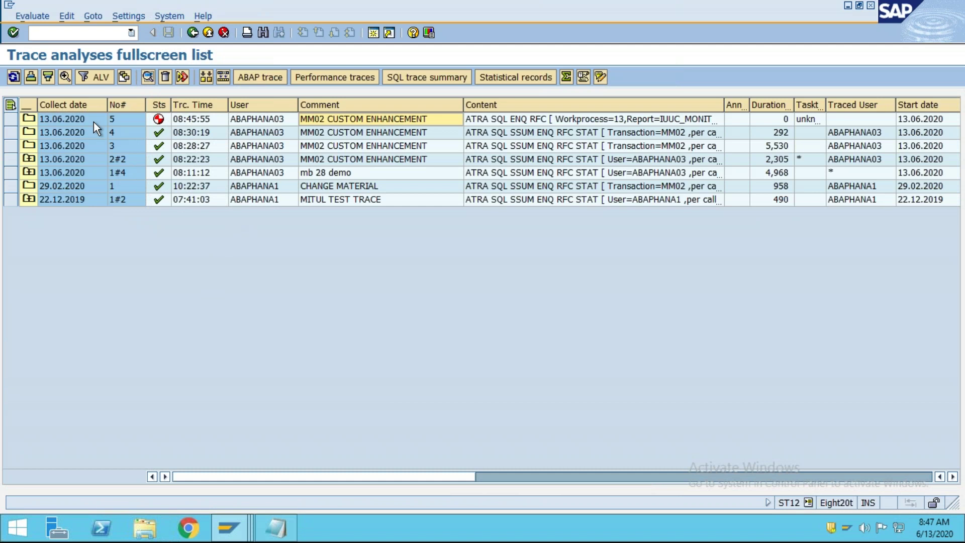
left_click(238, 121)
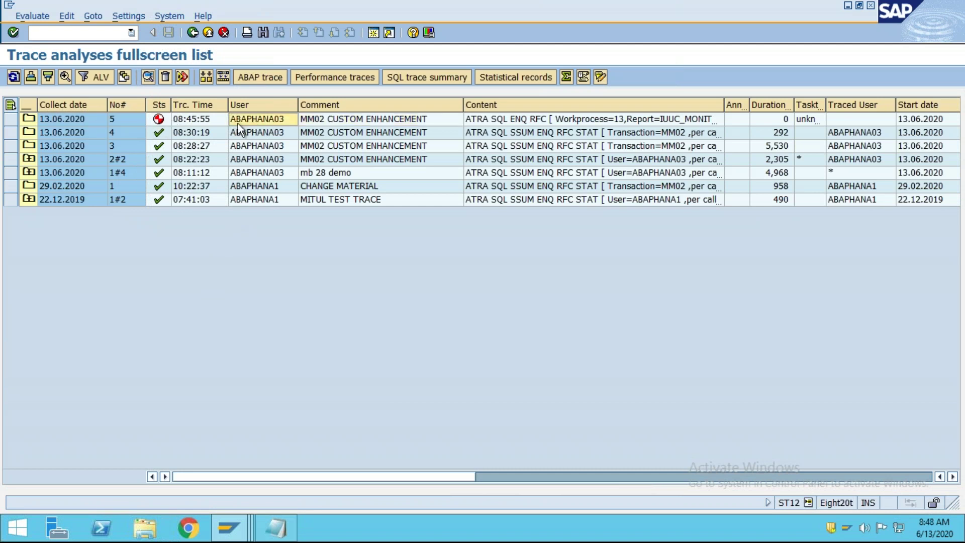
left_click(167, 119)
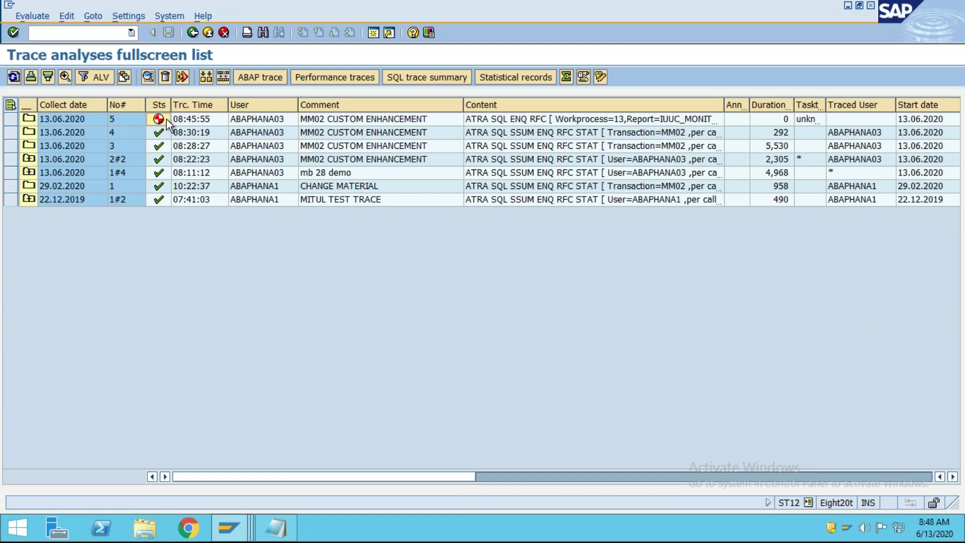
left_click(12, 119)
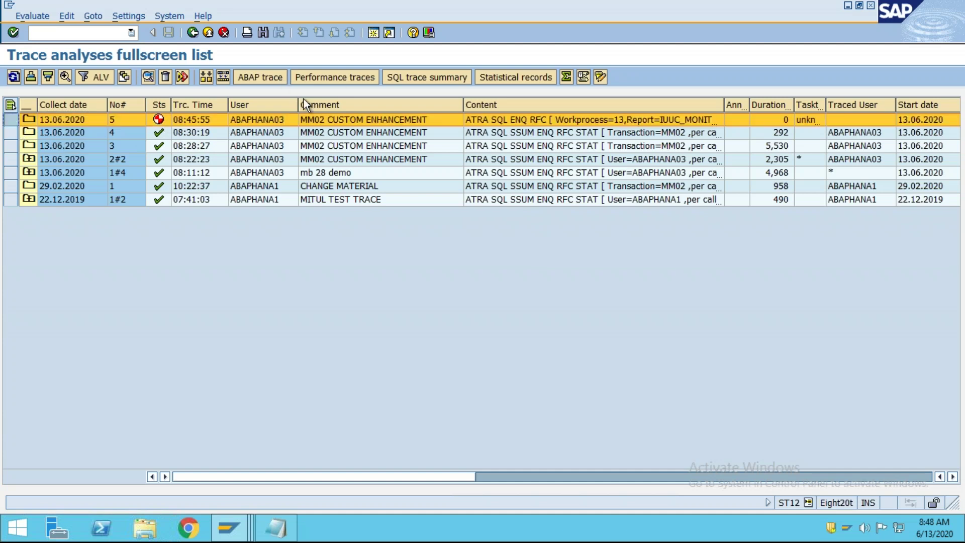
Step: Leave ST12 and close the Work Processes session and the duplicate SAP Easy Access session, keeping one Easy Access session active
left_click(191, 36)
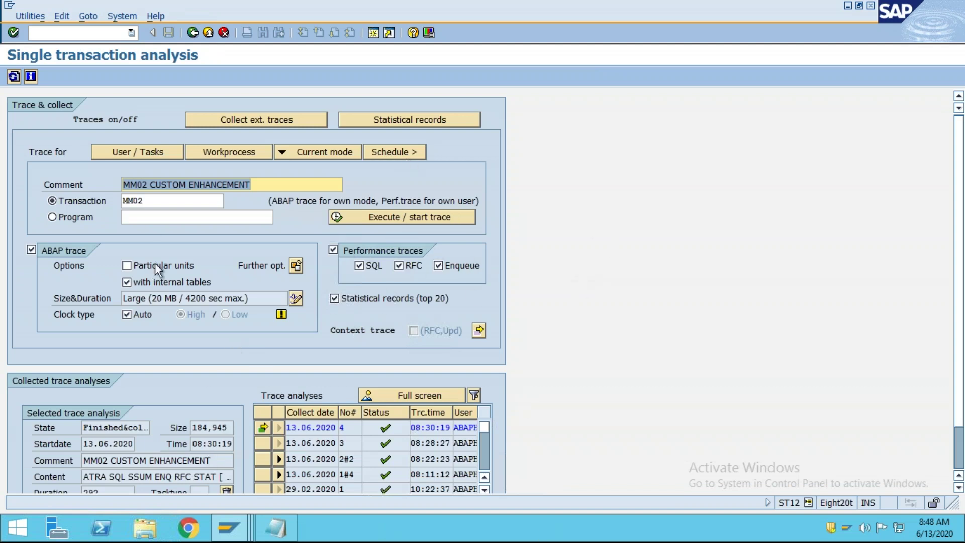
left_click(193, 33)
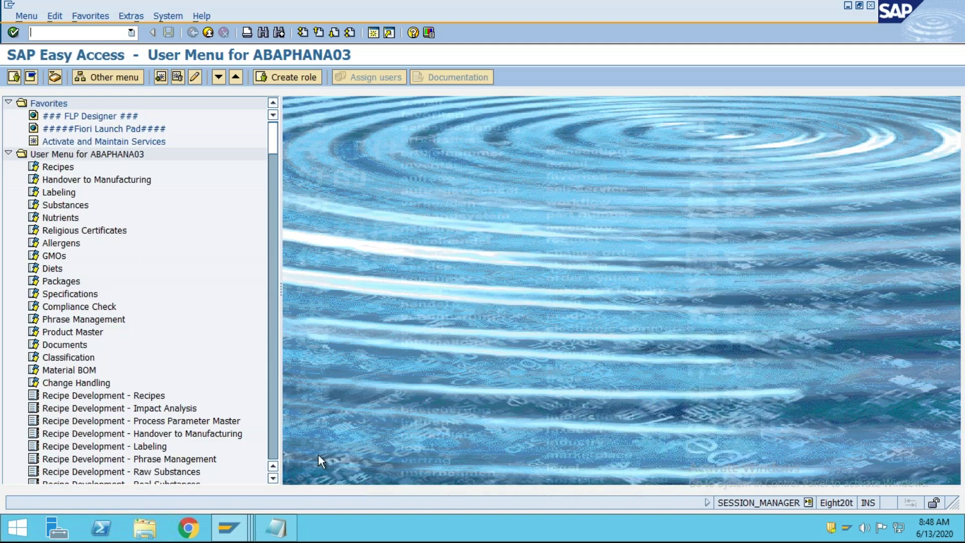
left_click(229, 528)
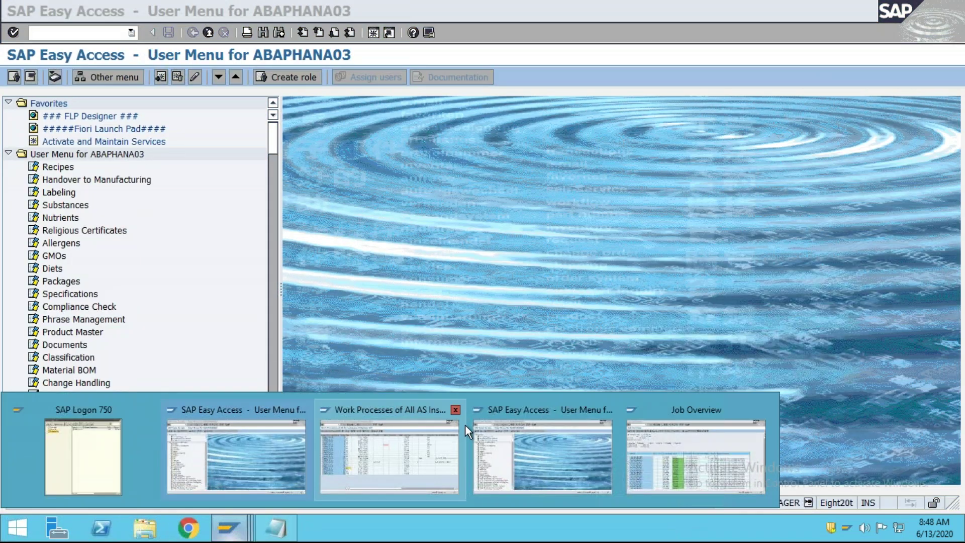
left_click(456, 410)
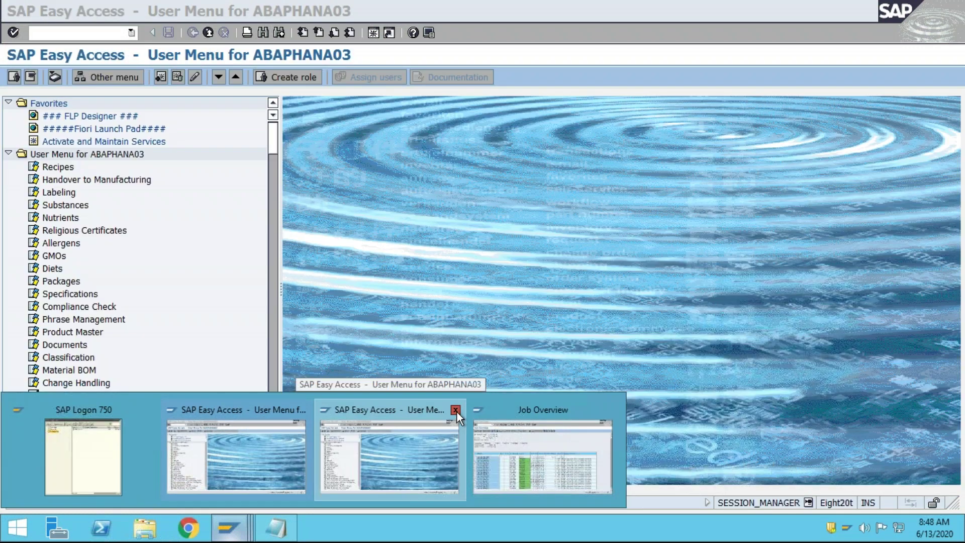
left_click(455, 410)
mouse_move(379, 460)
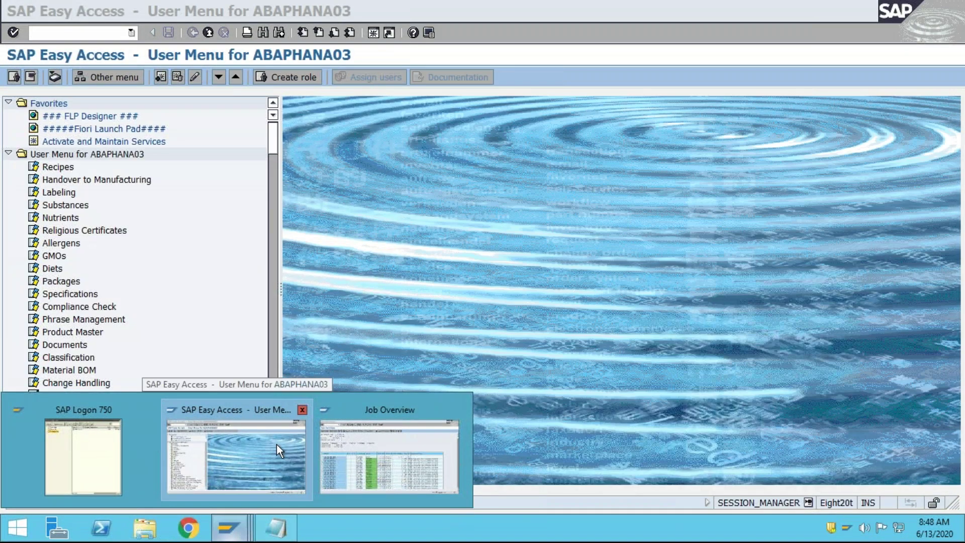
left_click(276, 444)
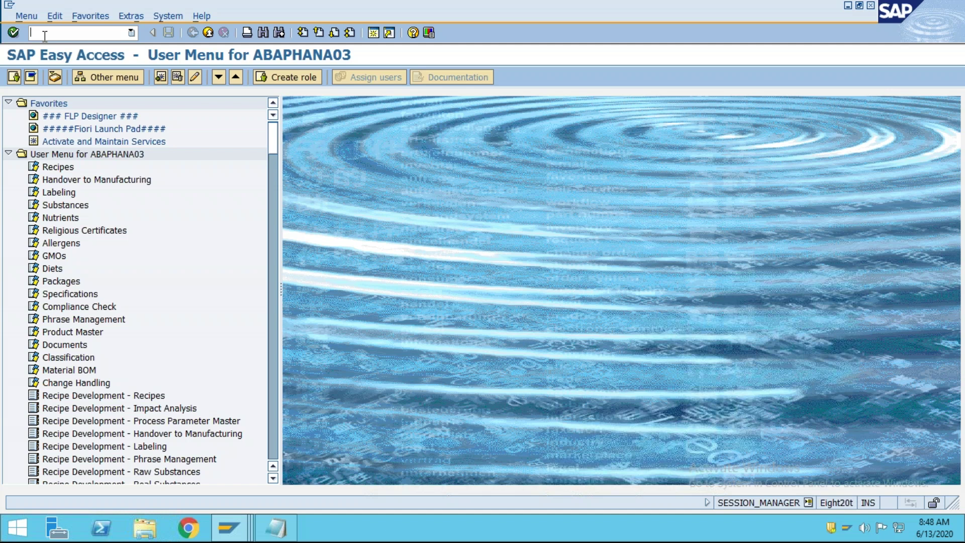
Step: Switch to the PowerPoint presentation and go through the workload analysis tools on slide 86, from STAD to ST12
mouse_move(280, 5)
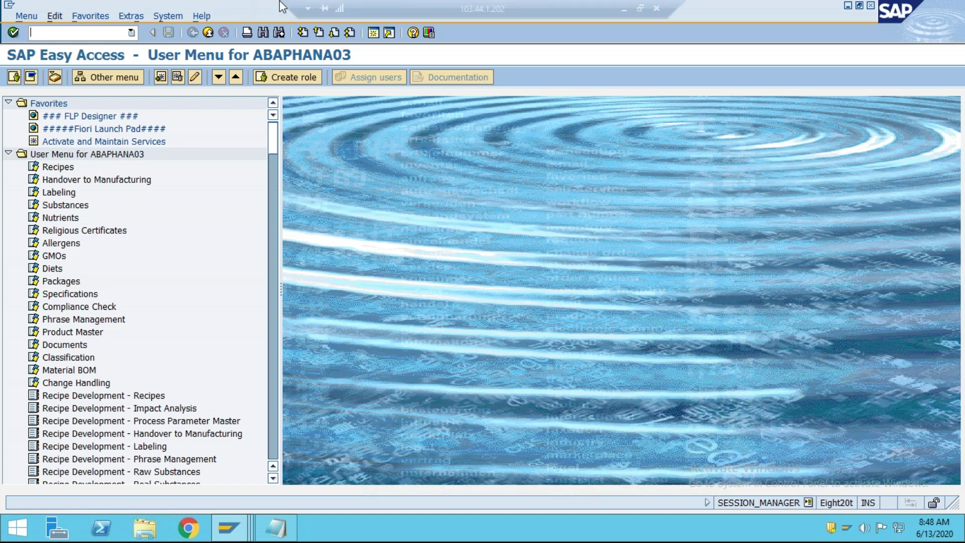
left_click(624, 9)
left_click(326, 193)
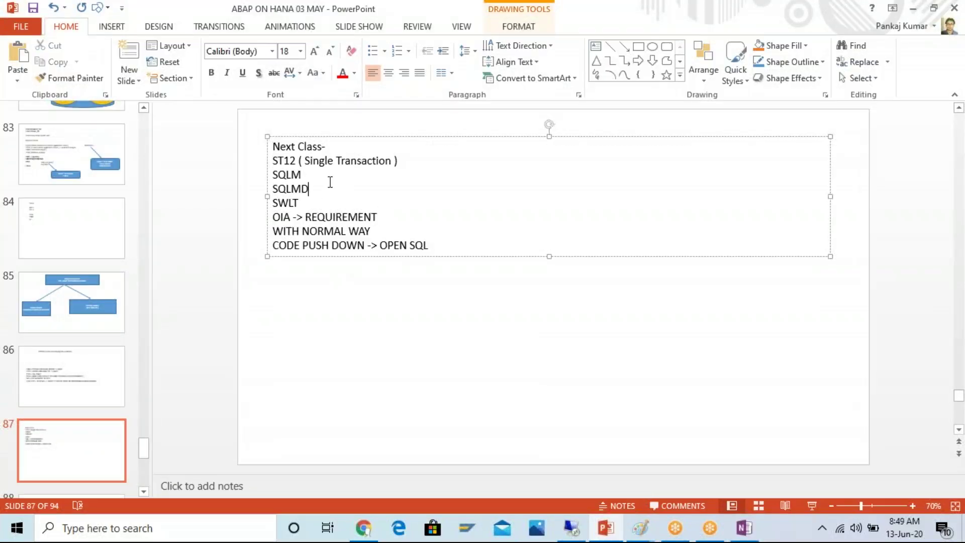
left_click(312, 161)
left_click(73, 374)
left_click(308, 243)
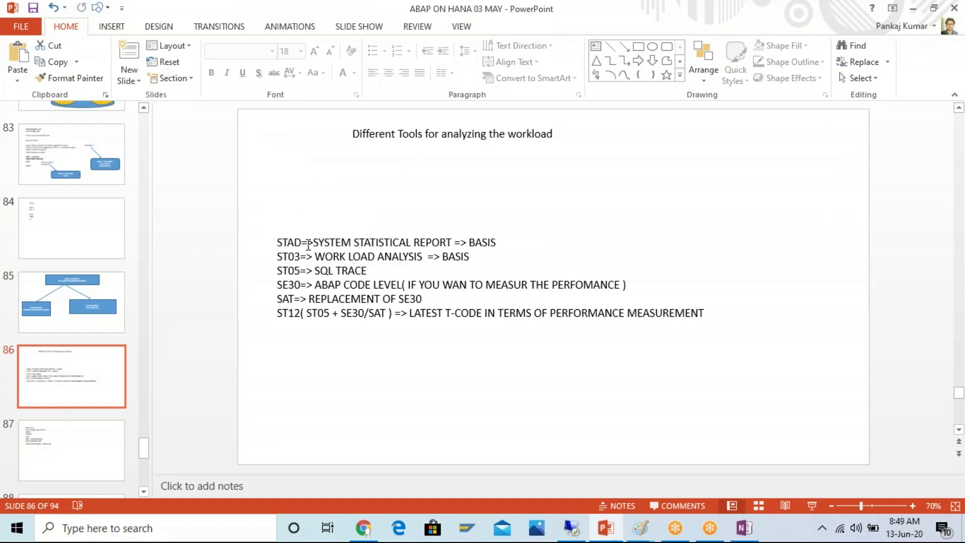
double_click(291, 256)
left_click(301, 273)
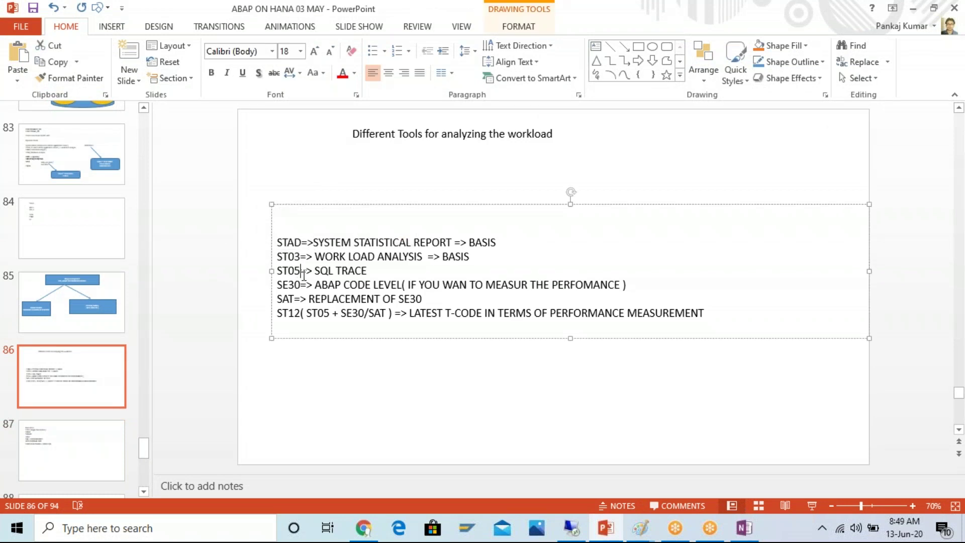
triple_click(296, 285)
double_click(278, 301)
left_click_drag(282, 312, 300, 313)
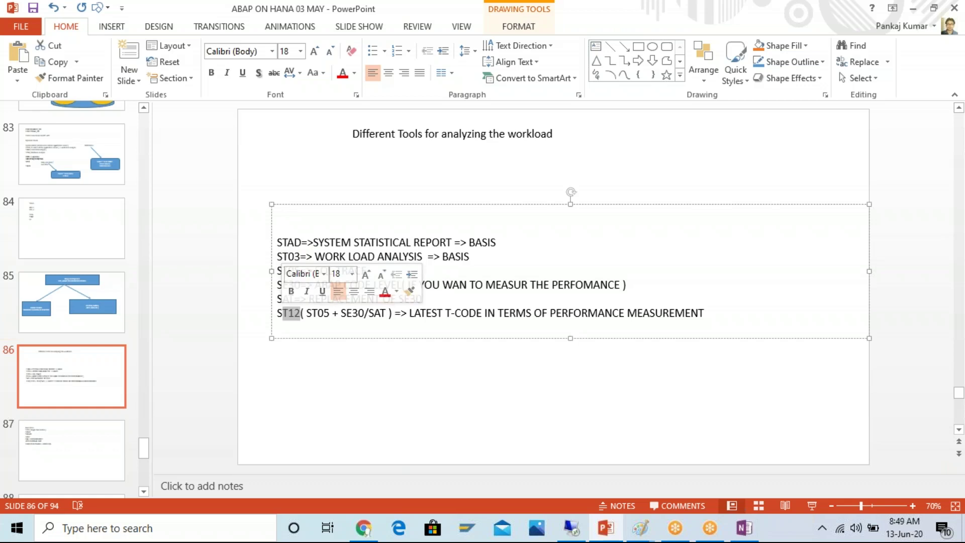
Step: Colour all the tool lines on slide 86, from STAD to ST12, green
left_click_drag(705, 313, 276, 241)
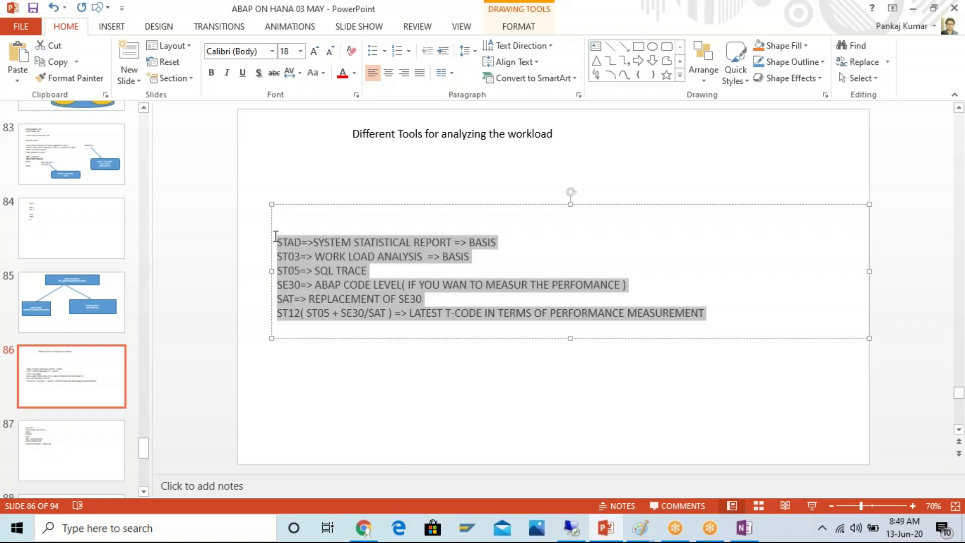
left_click(355, 73)
left_click(401, 184)
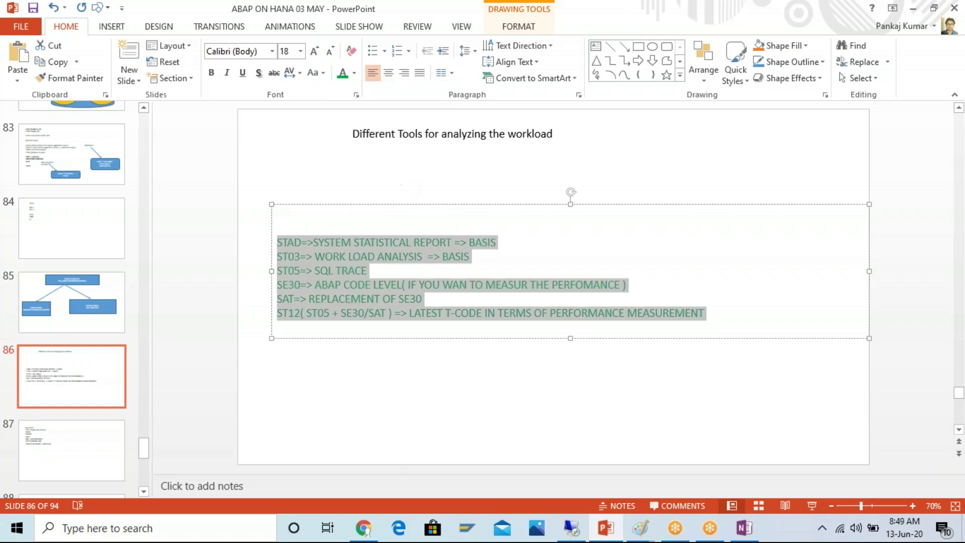
left_click(417, 327)
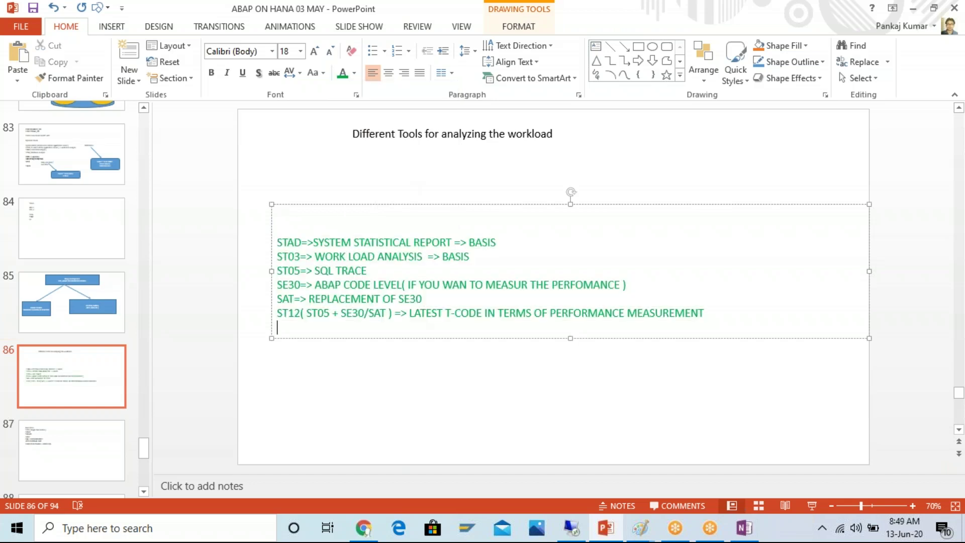
Step: Switch back to the remote SAP session and start single transaction analysis with /NST12
left_click(573, 530)
type("/NST12")
key("Return")
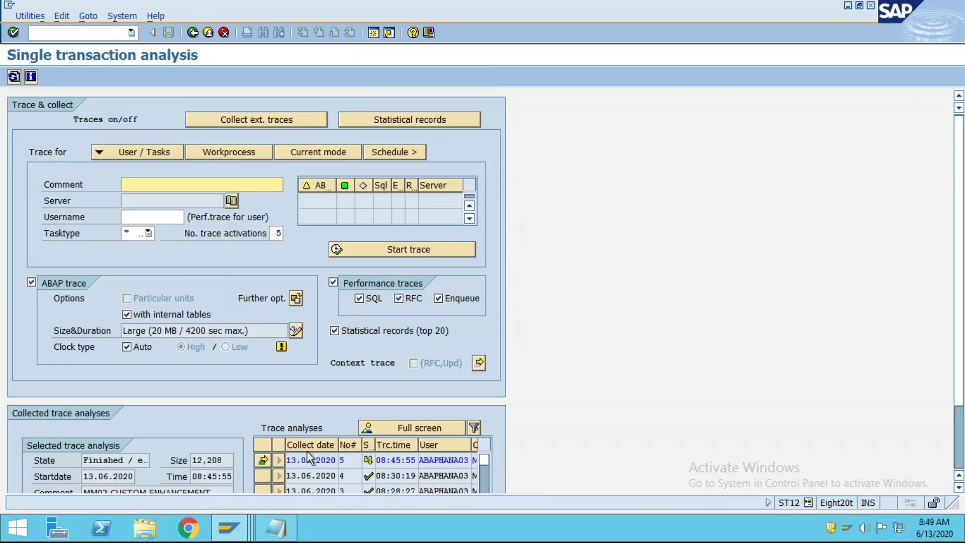
Step: Open the full-screen list of trace analyses and check the comment and status of analysis 5 dated 13.06.2020
left_click(434, 432)
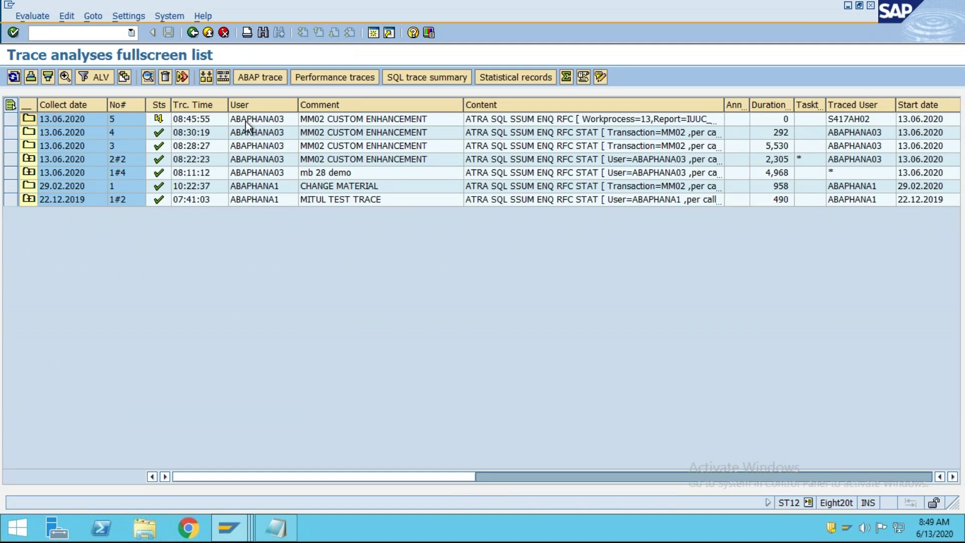
left_click(396, 120)
left_click(155, 121)
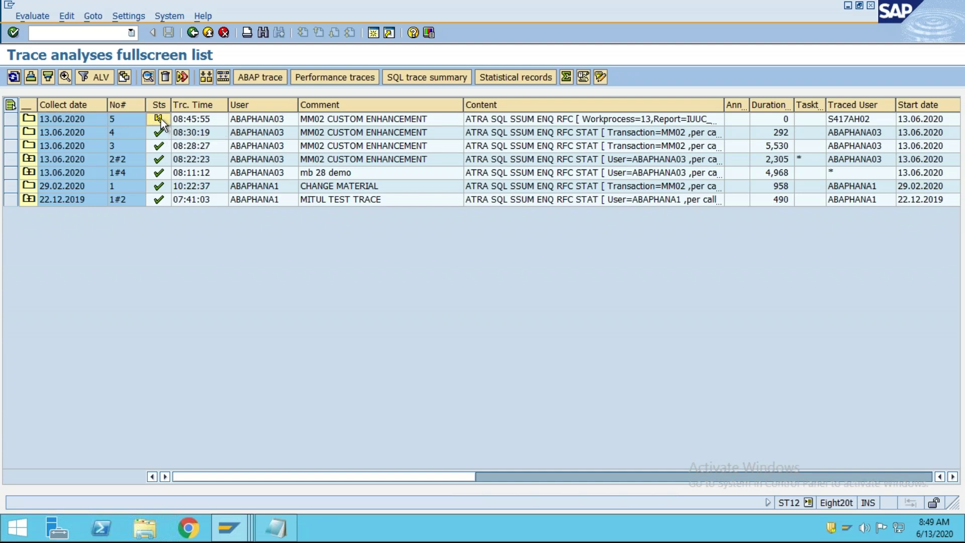
left_click(12, 120)
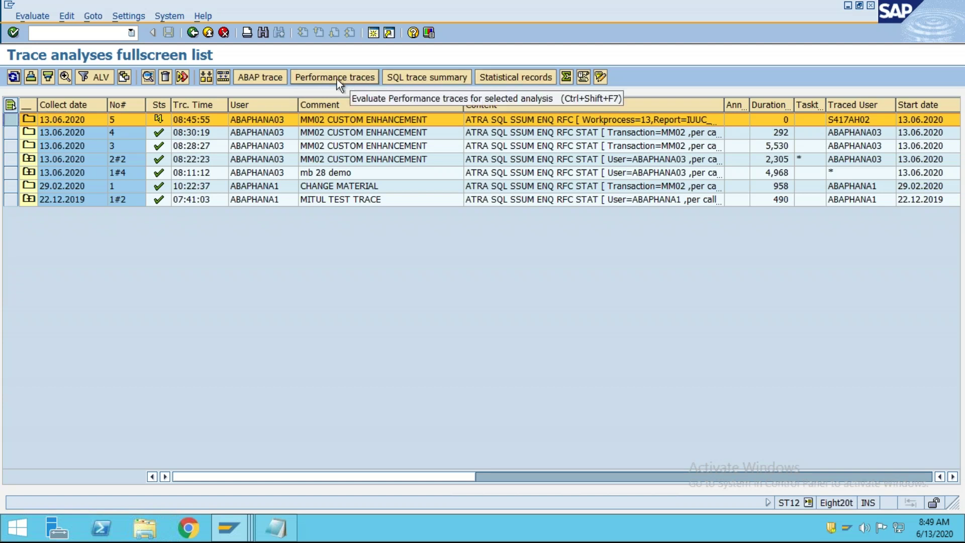
Step: Display the performance traces of analysis 3 dated 13.06.2020 and look over its SQL statements
left_click(12, 144)
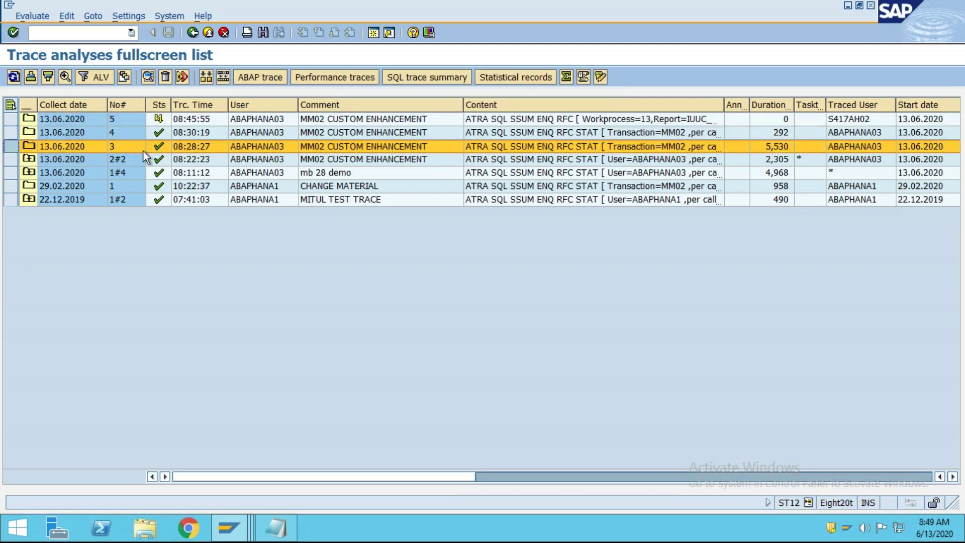
left_click(344, 78)
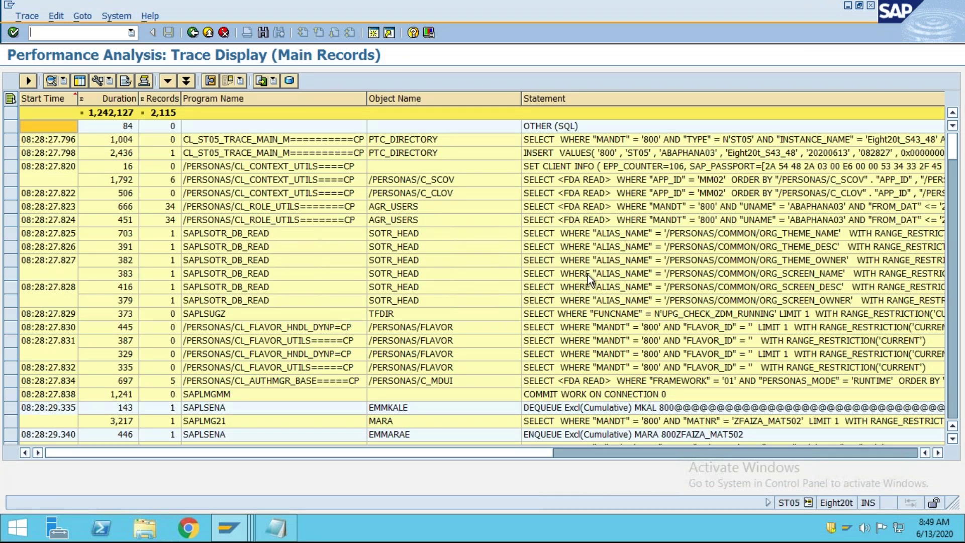
left_click(576, 140)
left_click(558, 207)
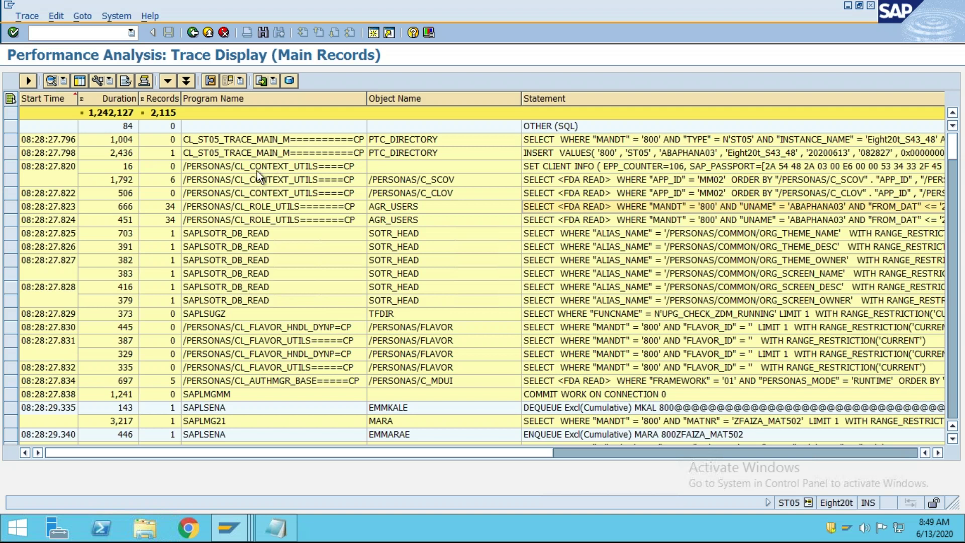
Step: Sort the performance trace records by duration in descending order
left_click(122, 99)
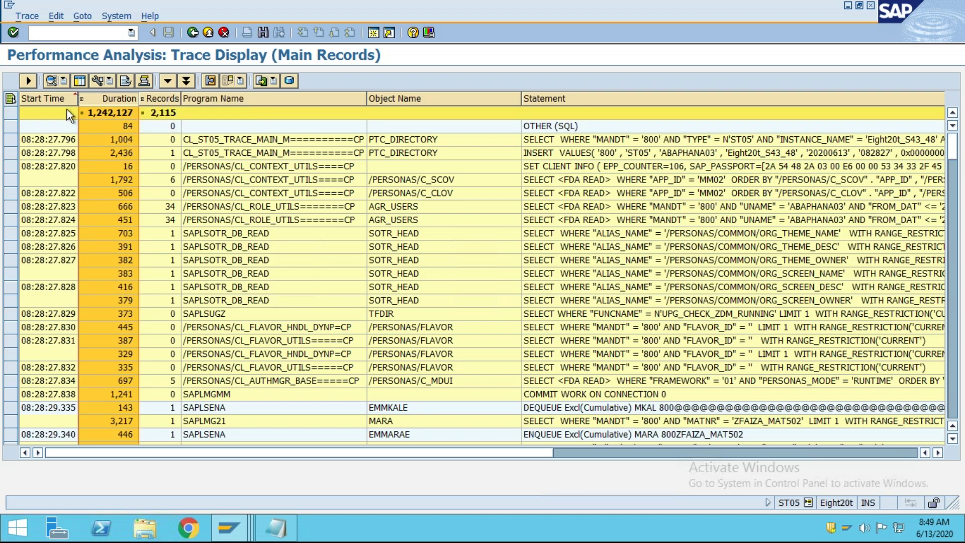
left_click(28, 81)
left_click(94, 81)
left_click(114, 131)
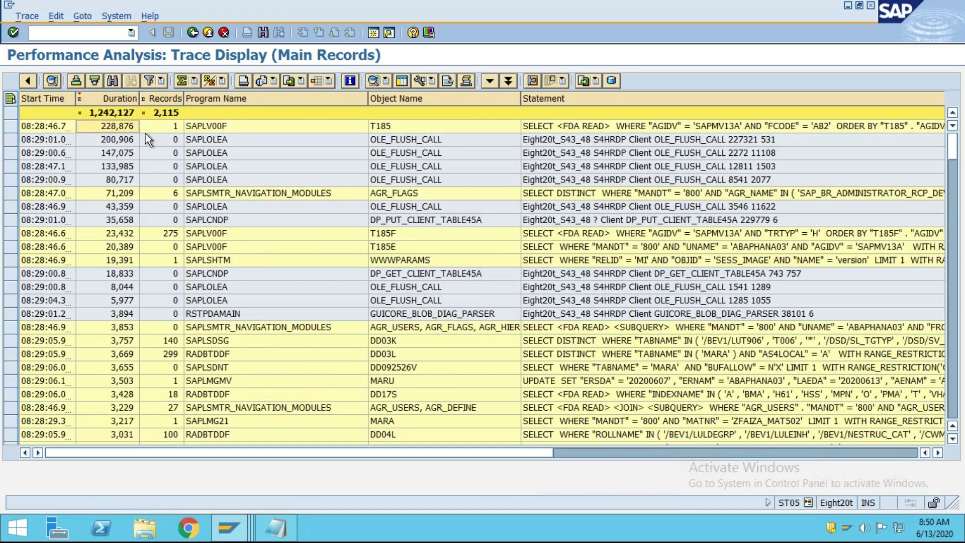
Step: Check the duration, object and statement of the first record, on table T185, and open its SQL trace record details
left_click(619, 130)
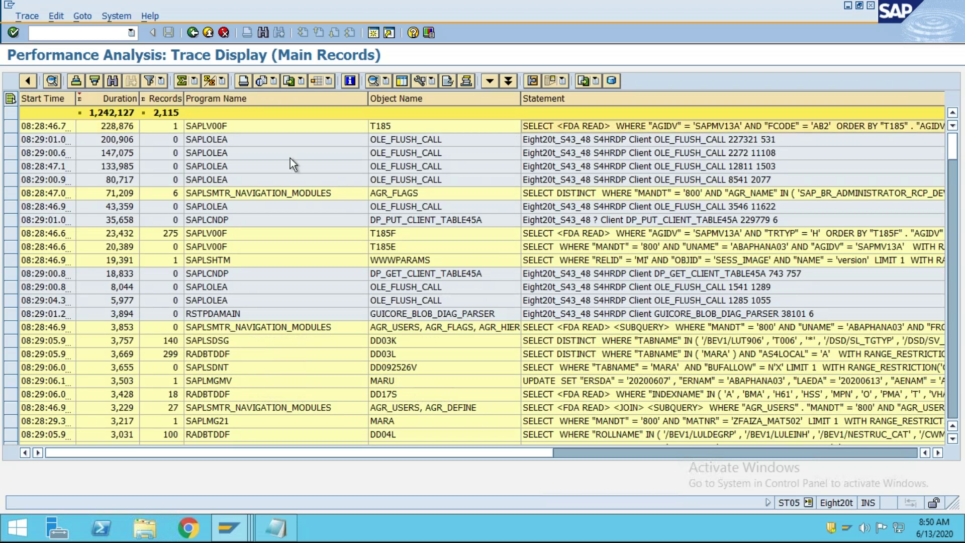
left_click(111, 127)
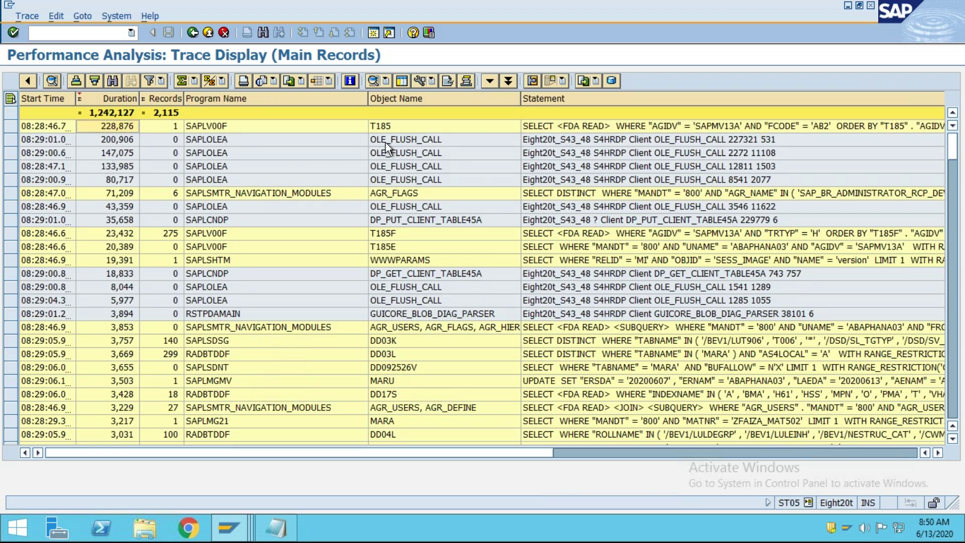
left_click(387, 129)
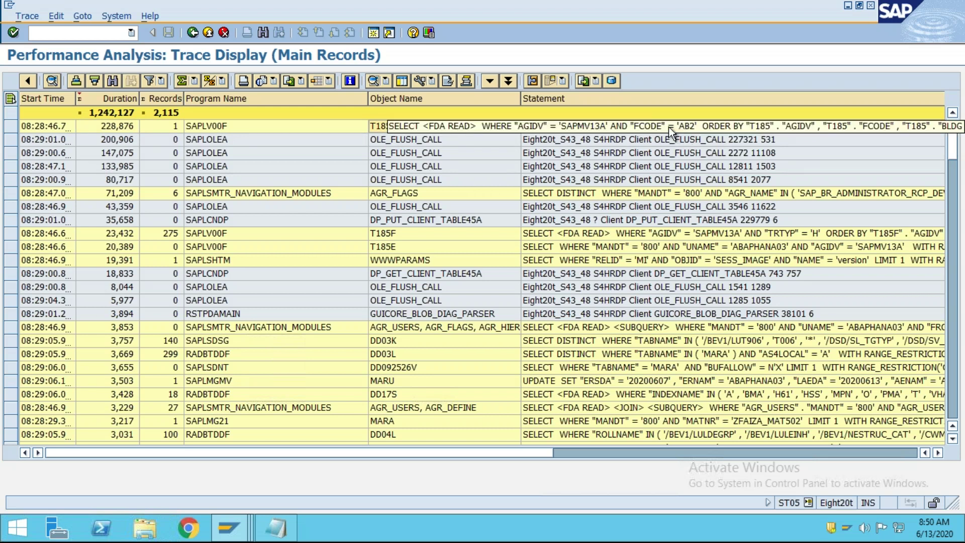
double_click(669, 127)
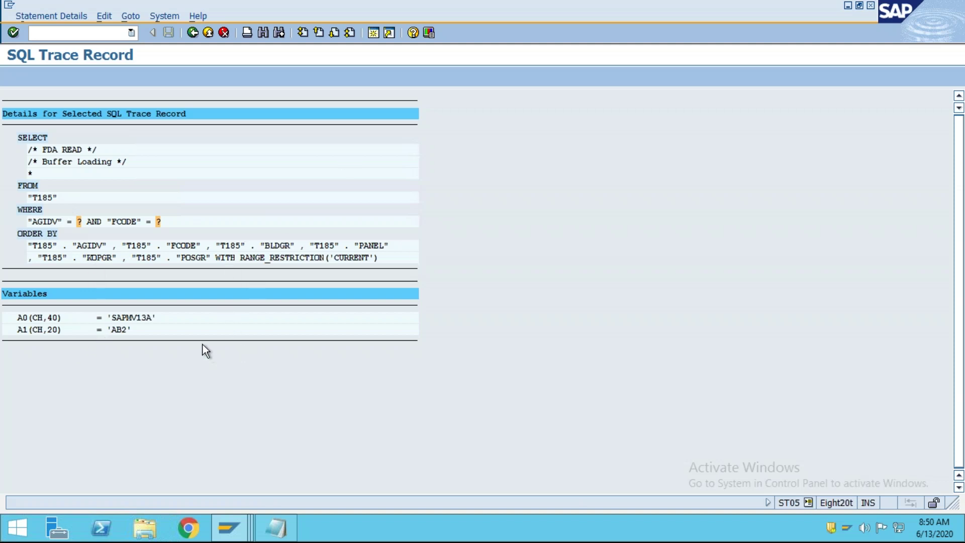
Step: Return to the trace records and open the ABAP source code behind the SAPLV00F record on table T185
left_click(193, 33)
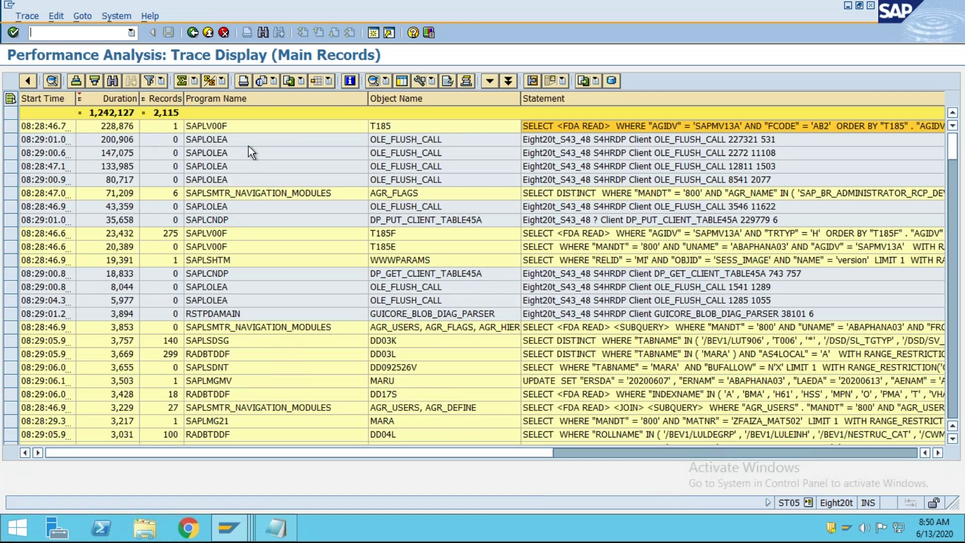
left_click(382, 128)
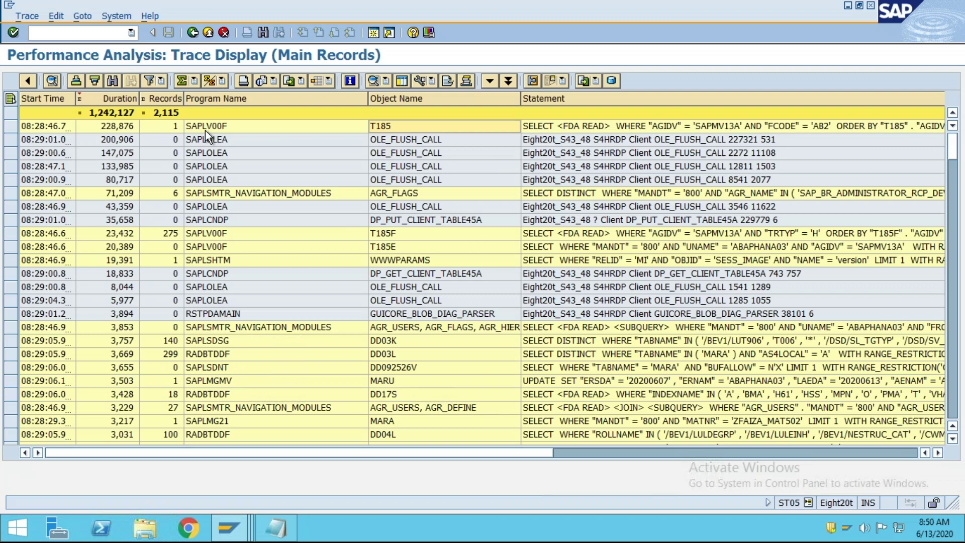
double_click(206, 130)
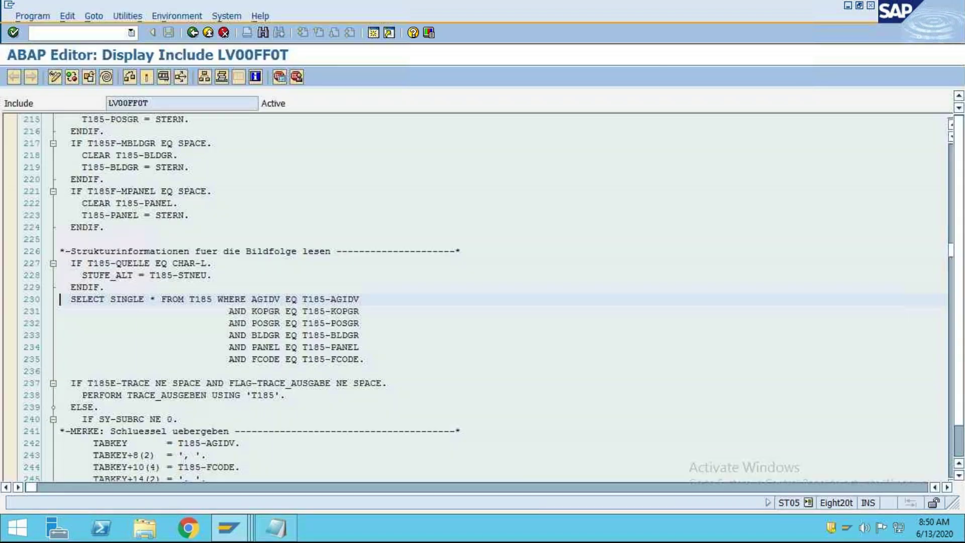
Step: Examine the SELECT SINGLE statement on T185 in lines 230 to 235 and the include name, and return to the trace records
left_click_drag(355, 363, 38, 297)
left_click_drag(383, 362, 39, 300)
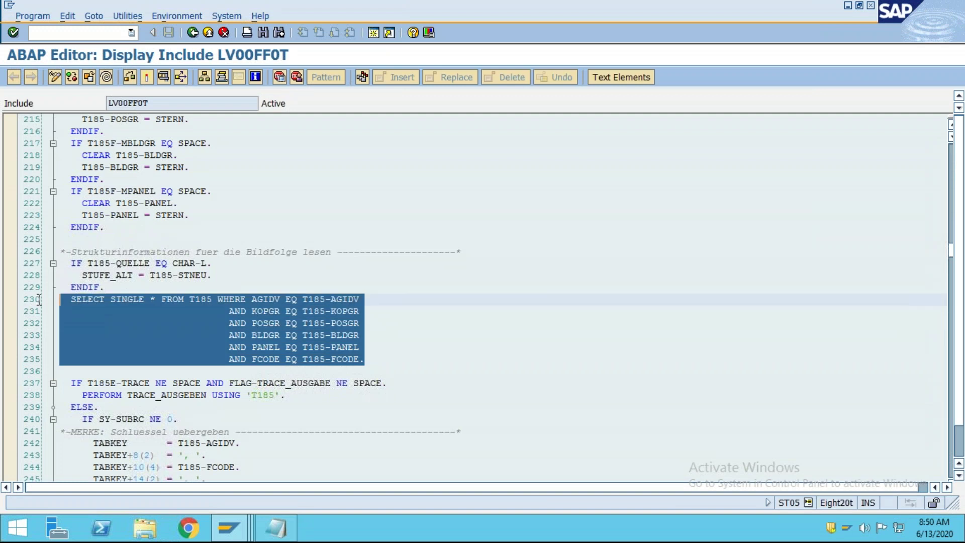
left_click(252, 376)
left_click_drag(377, 364, 48, 296)
left_click(368, 372)
left_click_drag(384, 364, 57, 297)
left_click(160, 103)
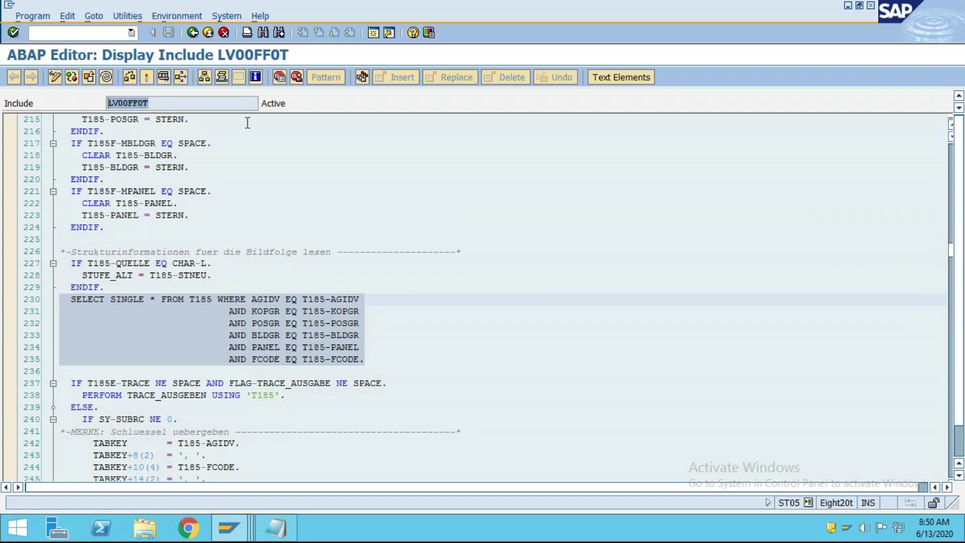
left_click_drag(384, 364, 58, 300)
left_click_drag(375, 359, 28, 294)
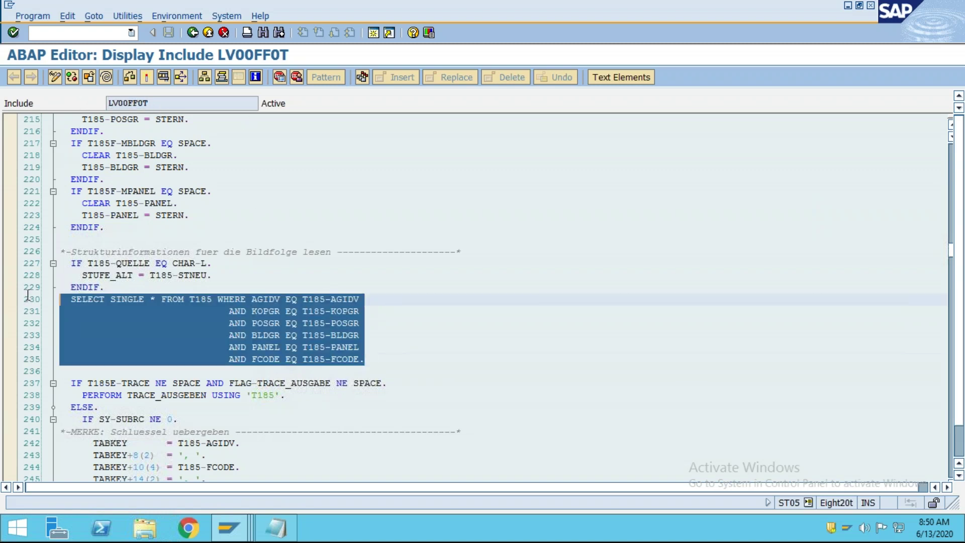
left_click(191, 33)
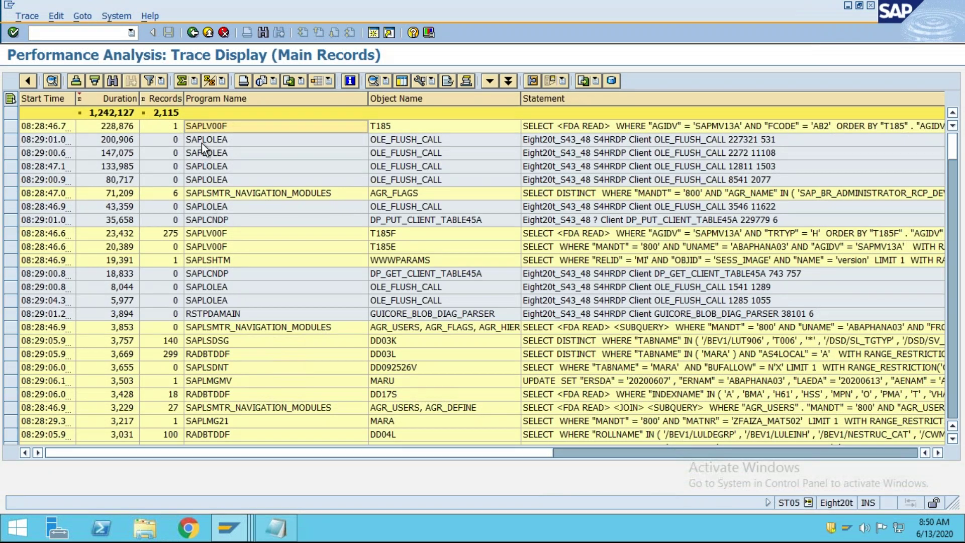
Step: Filter the trace records by program name with the single values Y* and Z*
left_click(212, 100)
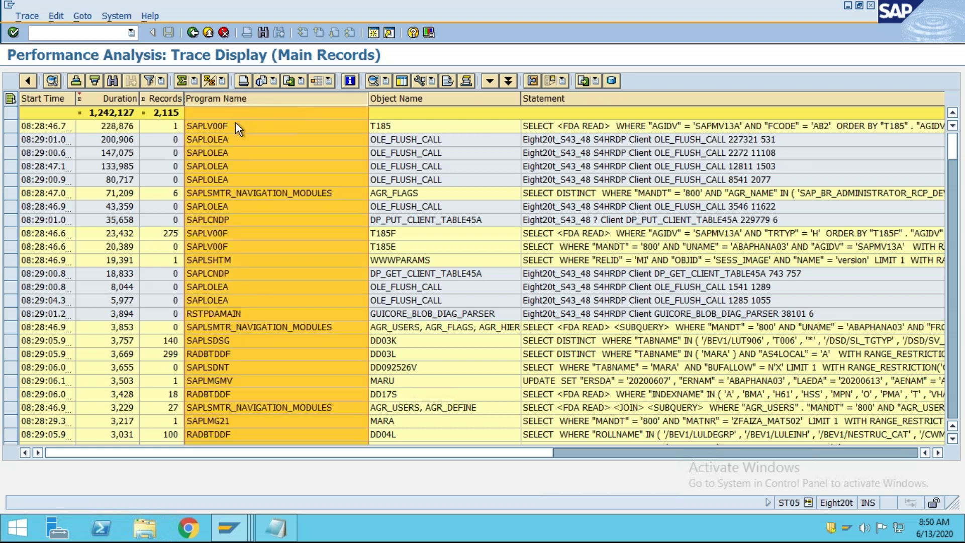
left_click(150, 81)
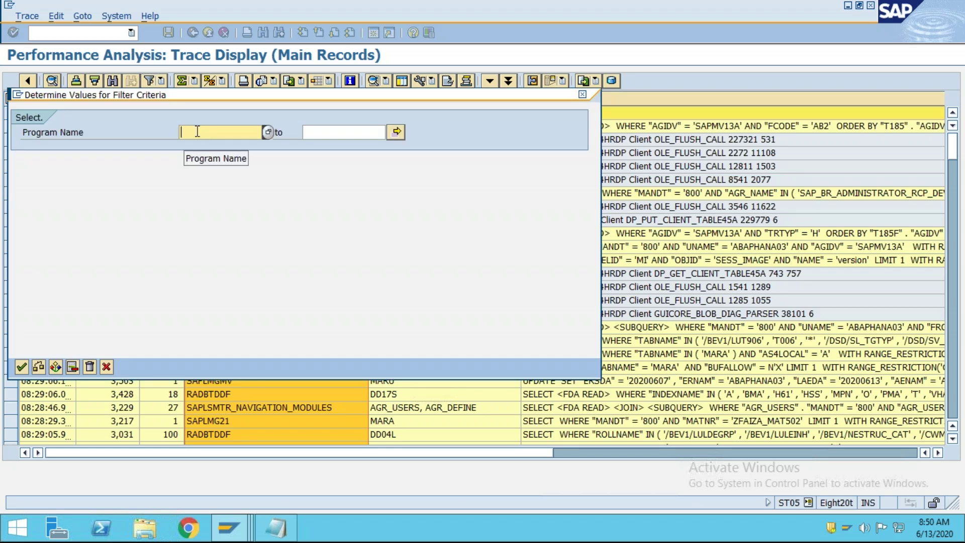
left_click(396, 132)
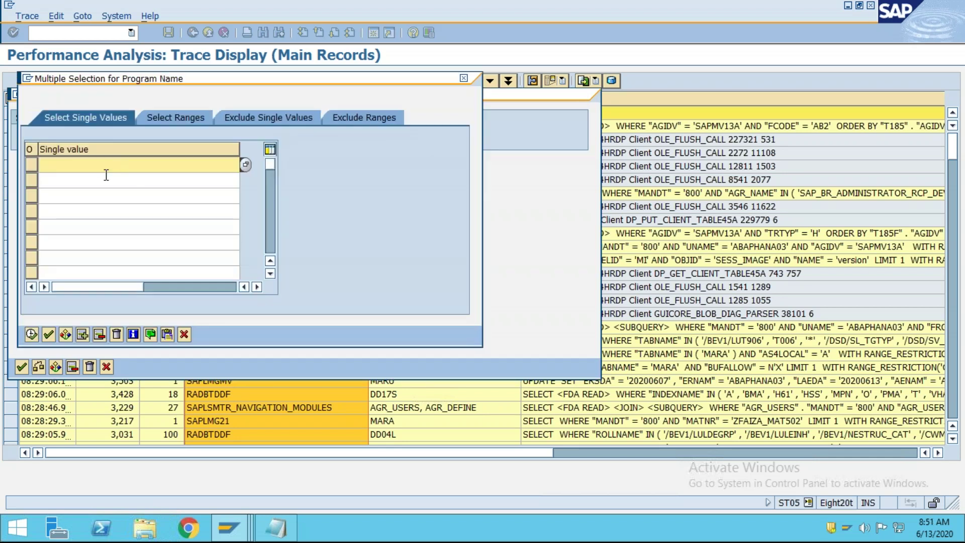
key("Caps_Lock")
type("y")
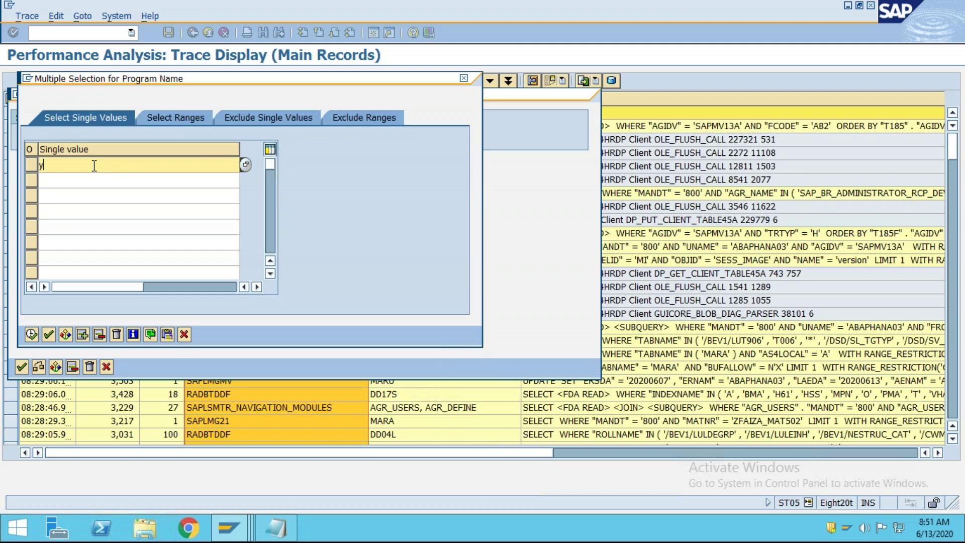
key("BackSpace")
key("Caps_Lock")
type("Y")
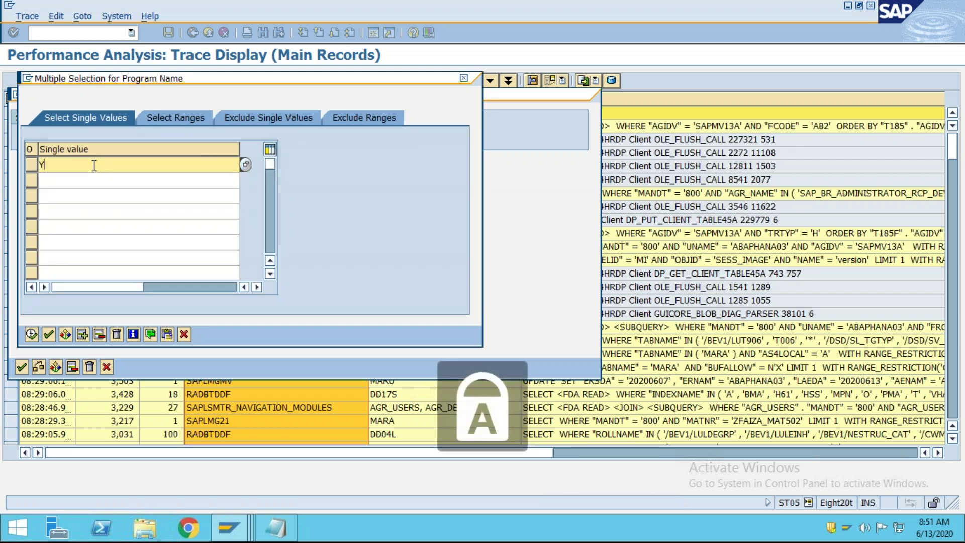
type("*")
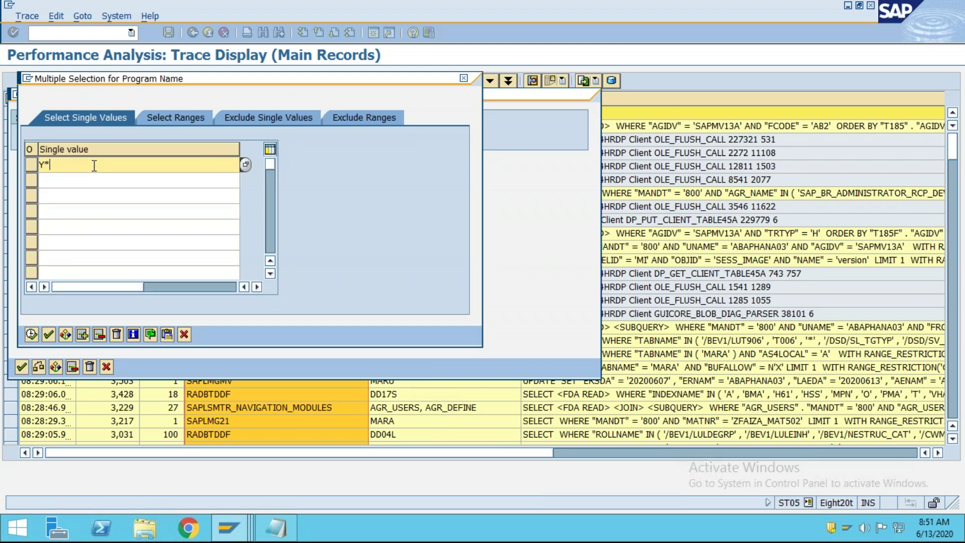
left_click(46, 181)
type("Z*")
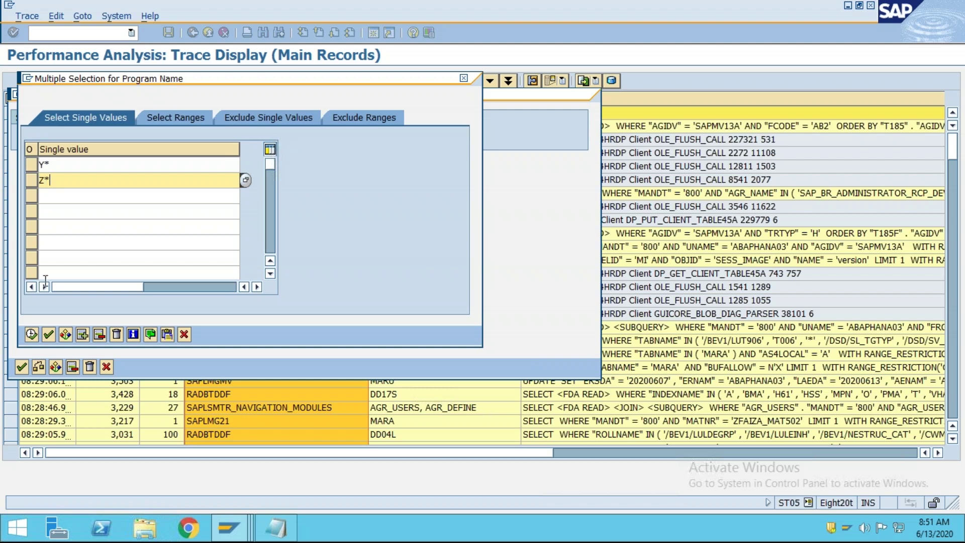
left_click(48, 334)
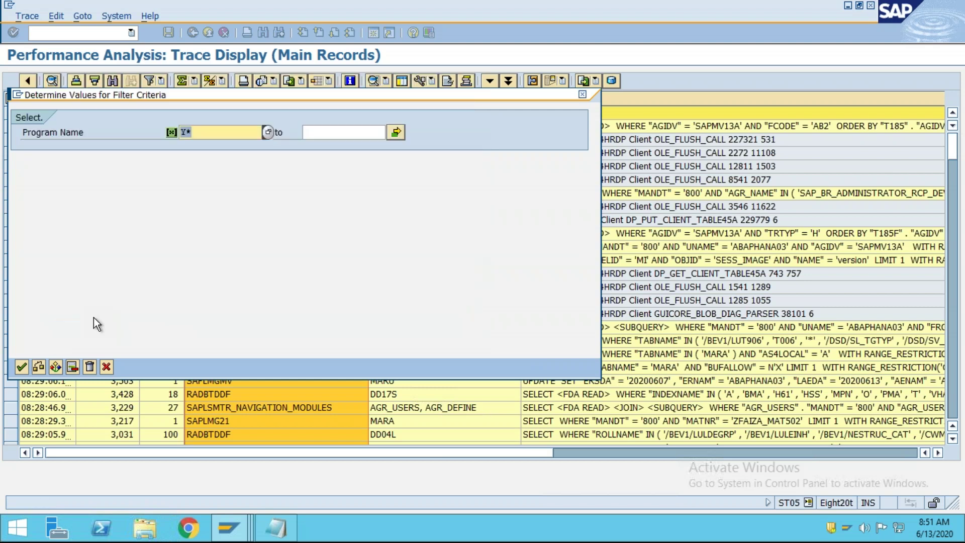
left_click(21, 367)
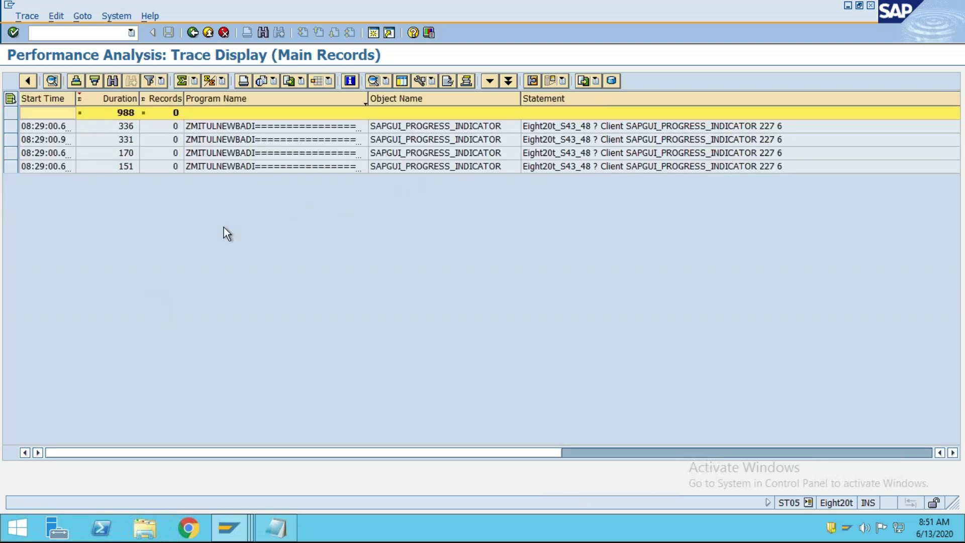
Step: Check the durations of the filtered custom program records
left_click(120, 130)
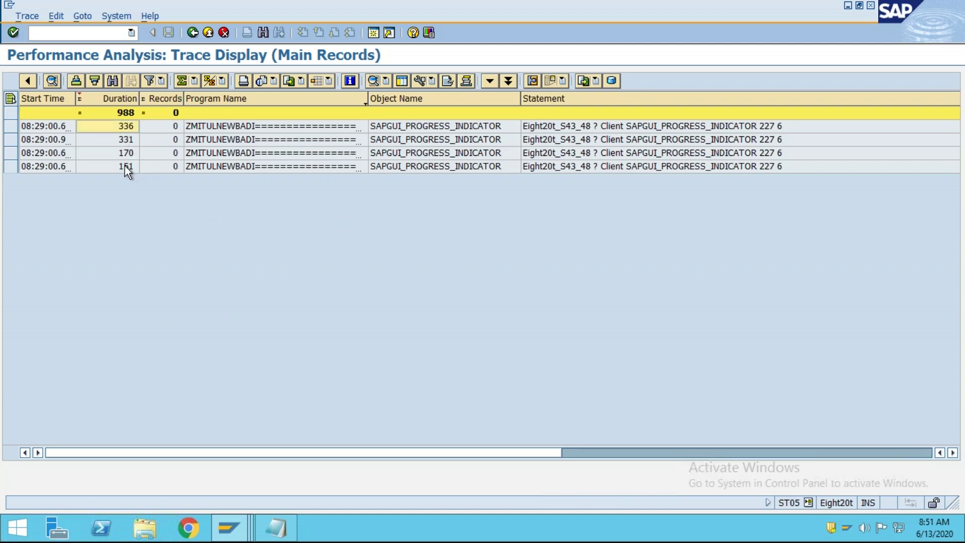
left_click(125, 143)
left_click(128, 154)
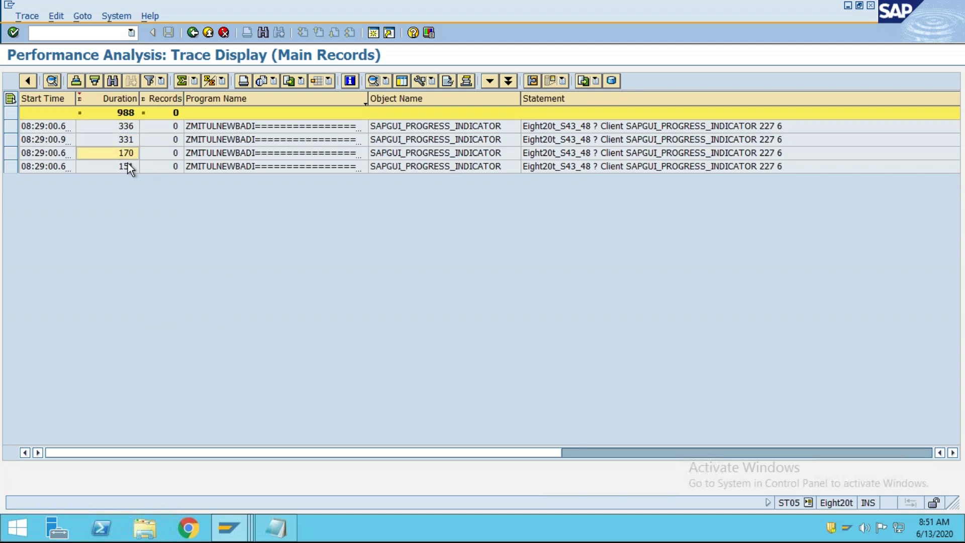
left_click(125, 130)
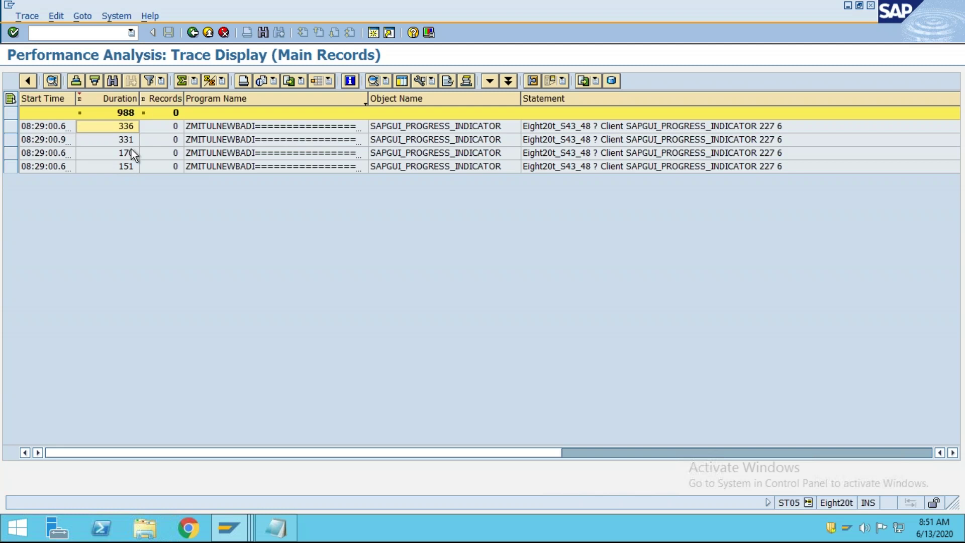
left_click_drag(13, 125, 14, 178)
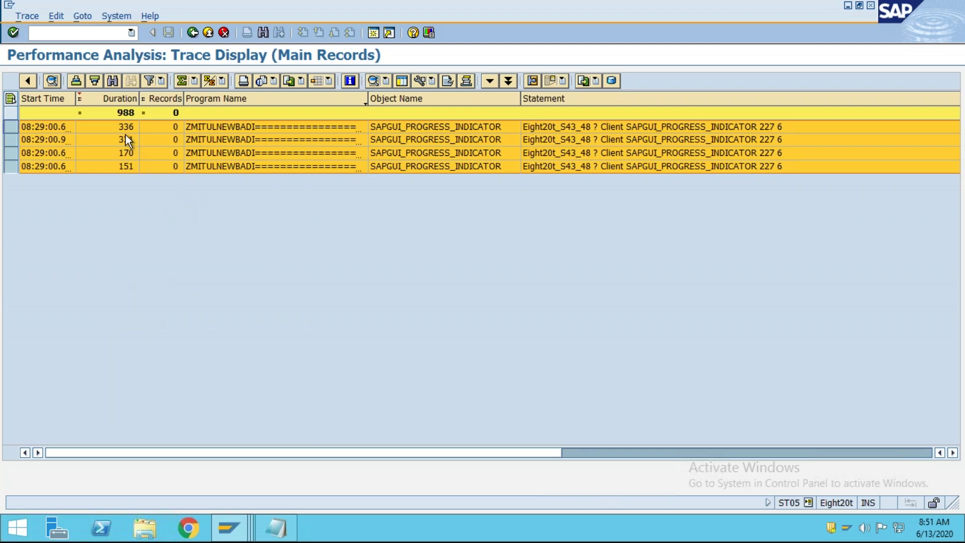
Step: Open the source code of the first ZMITULNEWBADI record, examine its method body and return to the trace records
left_click(171, 146)
left_click(237, 129)
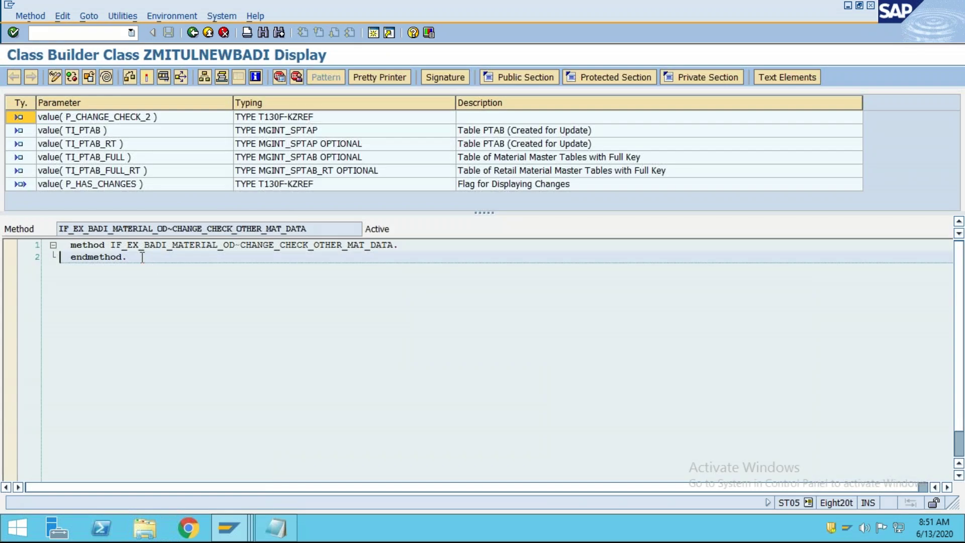
left_click_drag(142, 257, 62, 245)
left_click(134, 259)
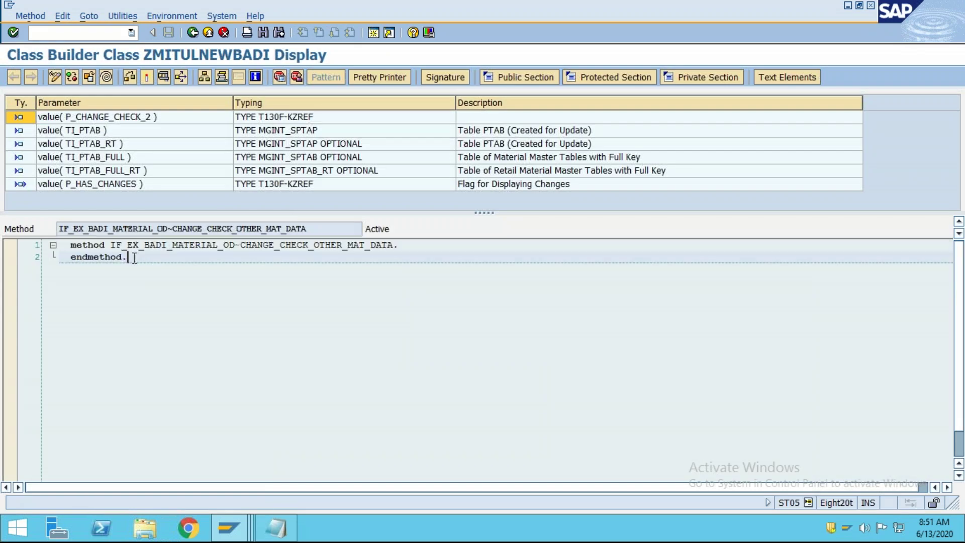
left_click(63, 245, "shift")
left_click(192, 33)
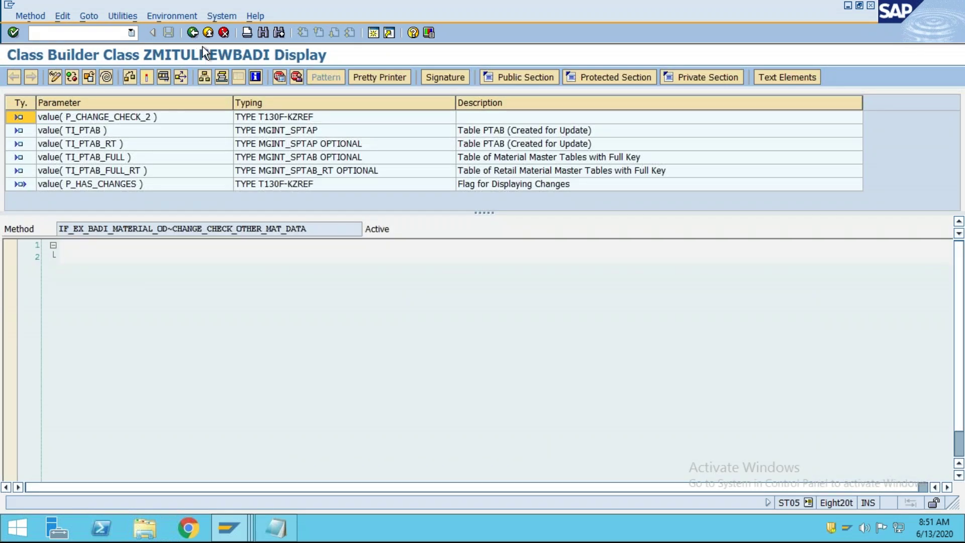
Step: Open the source code of the second ZMITULNEWBADI record and return to the filtered list
left_click(250, 143)
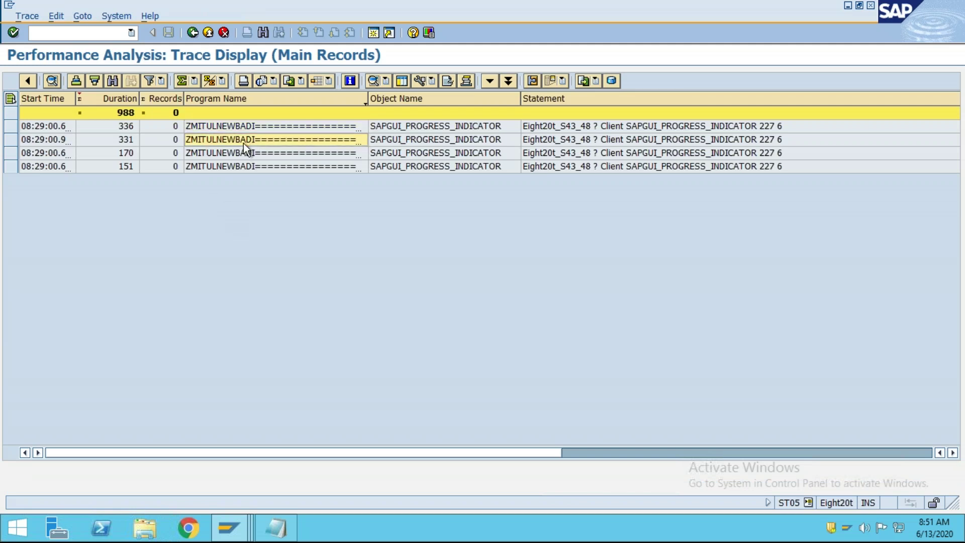
double_click(244, 142)
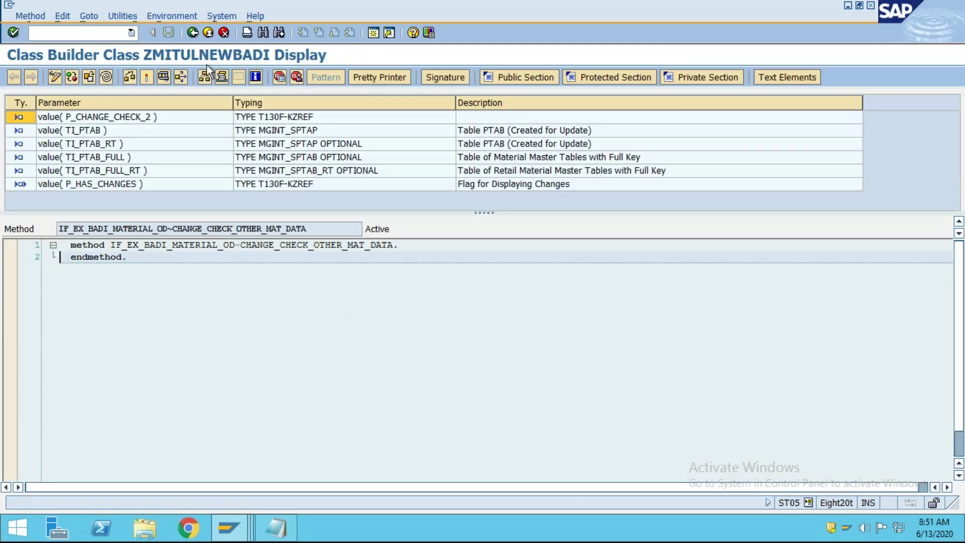
left_click(192, 33)
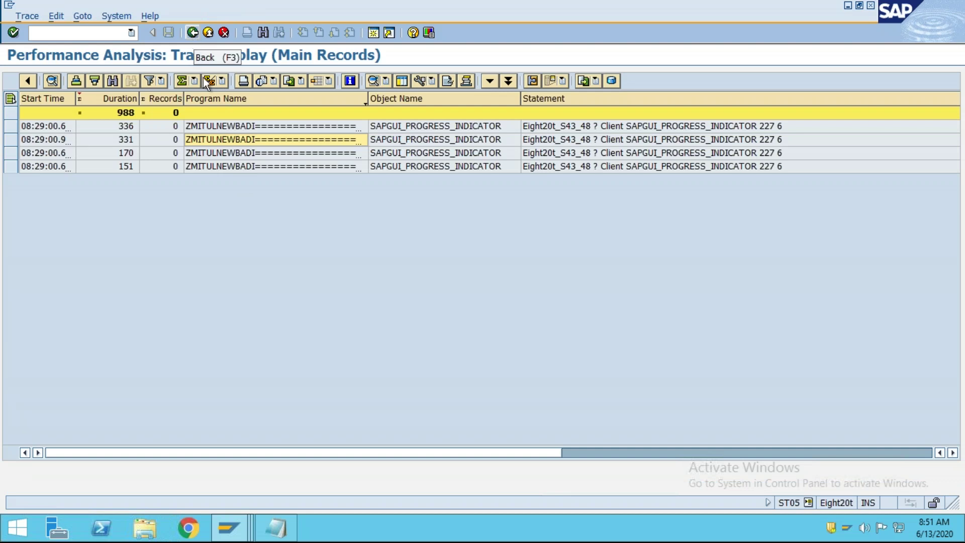
Step: Compare the object names of the four filtered ZMITULNEWBADI records
left_click(232, 168)
left_click(478, 167)
left_click(455, 129)
left_click(456, 154)
left_click(454, 168)
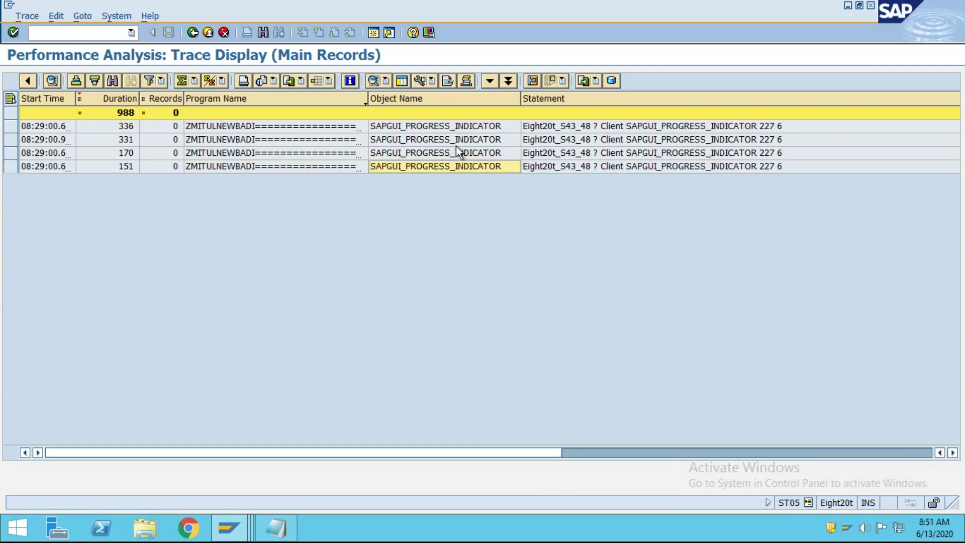
left_click(461, 141)
left_click(457, 127)
left_click(456, 141)
left_click(459, 154)
left_click(460, 166)
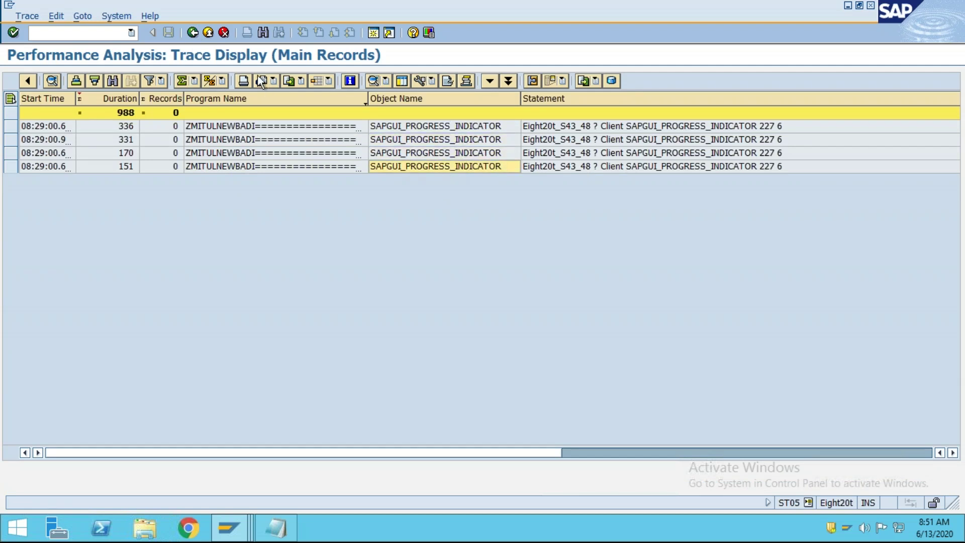
Step: Clear the Y* and Z* program name values from the filter and apply it to list all trace records
left_click(118, 100)
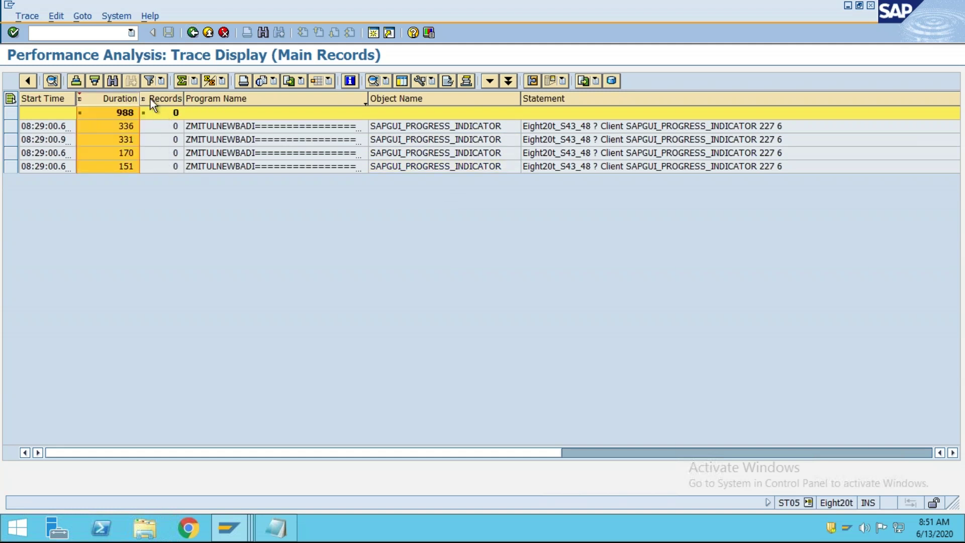
left_click(150, 80)
left_click(194, 150)
left_click_drag(194, 150, 121, 157)
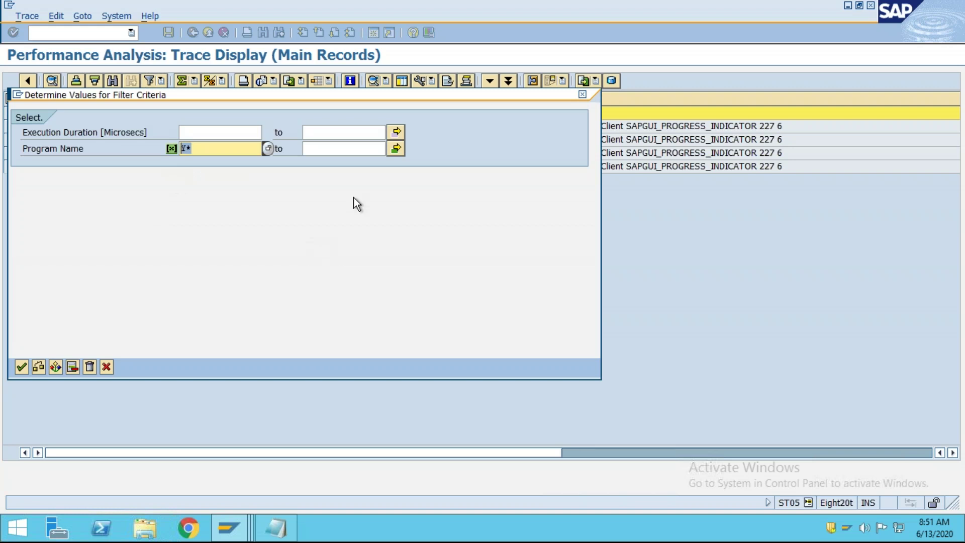
left_click(396, 148)
left_click_drag(47, 181, 17, 169)
key("BackSpace")
key("BackSpace")
left_click(32, 335)
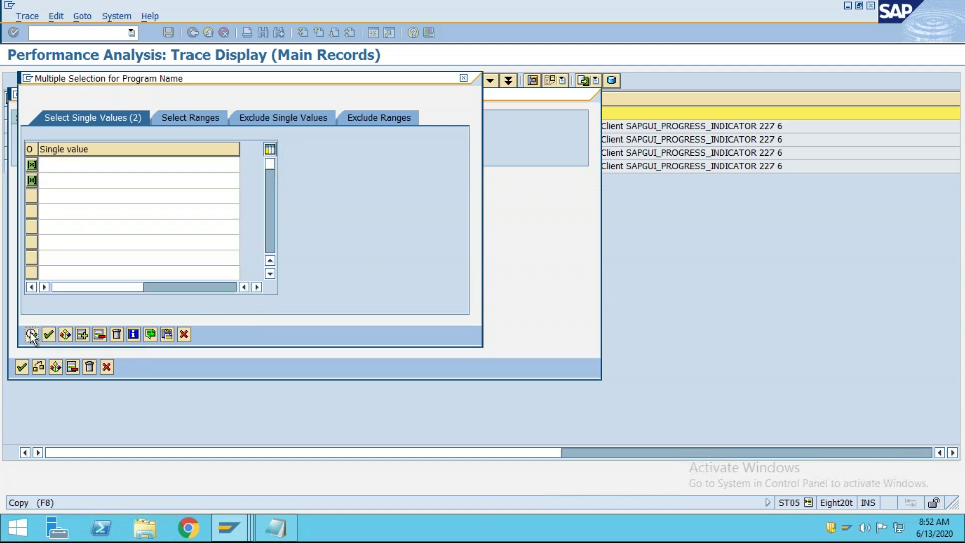
left_click(22, 368)
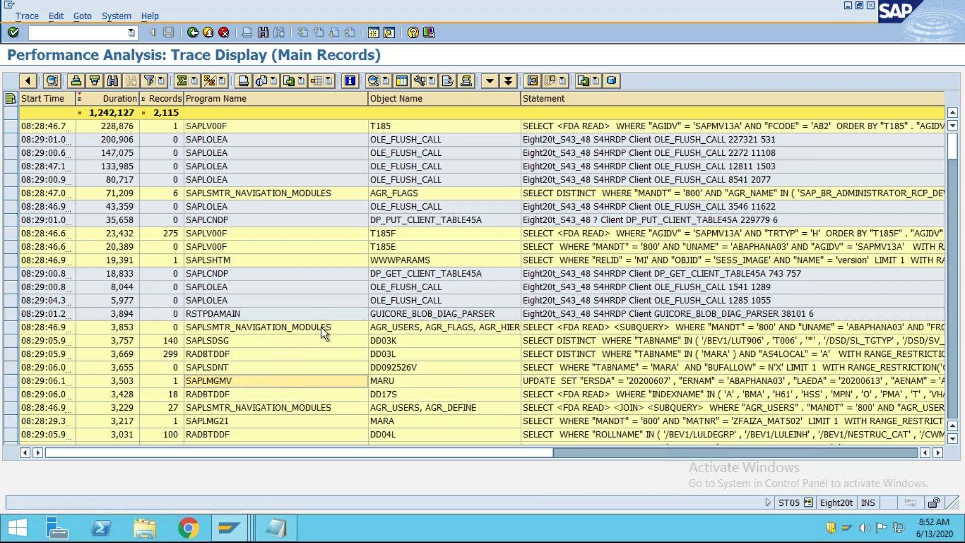
Step: Display the execution plan of the SELECT DISTINCT statement on AGR_FLAGS, look over the SQL and return to the trace records
left_click(632, 191)
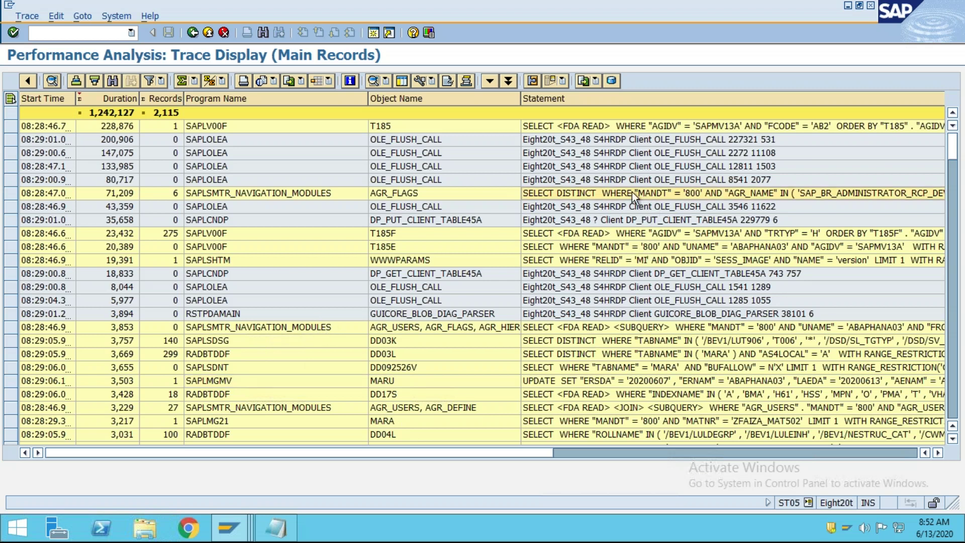
left_click(421, 80)
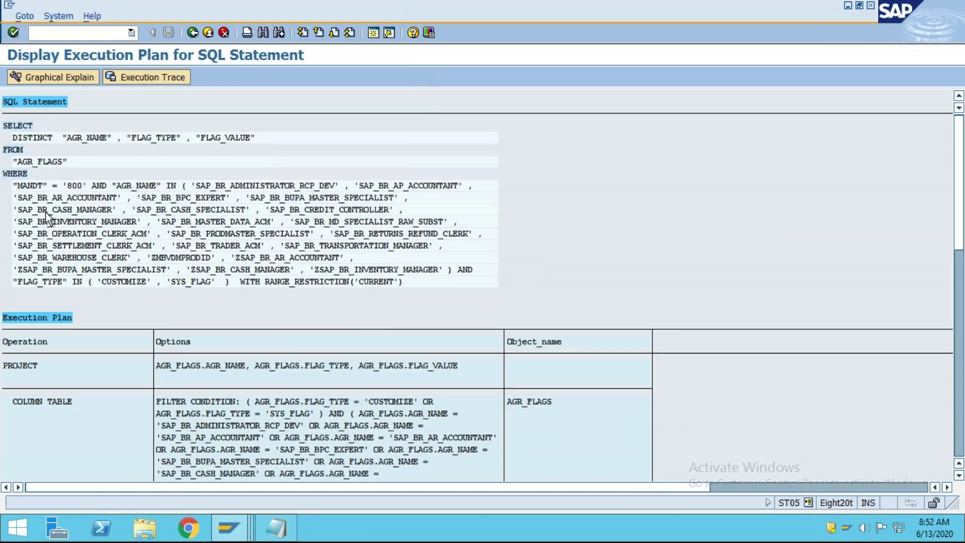
left_click(32, 185)
left_click(195, 34)
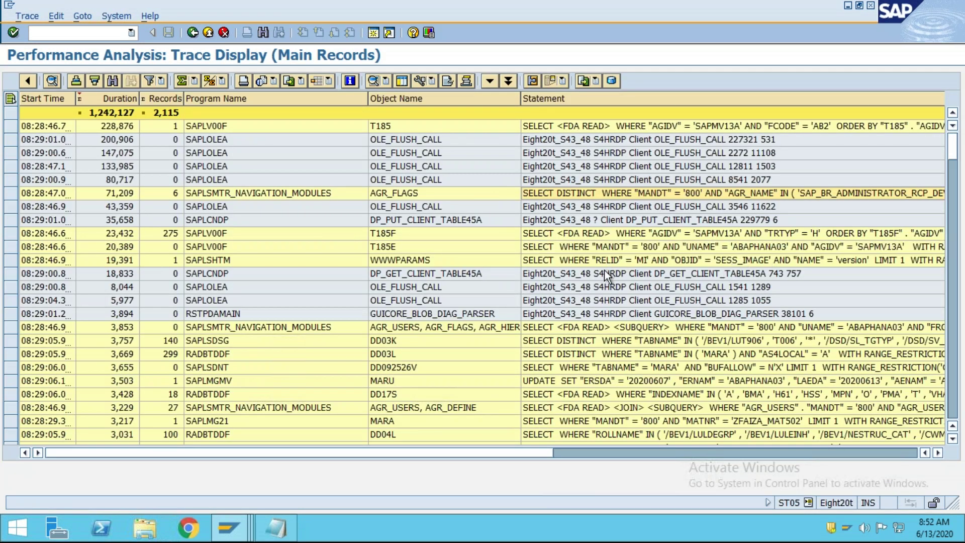
Step: Look through the duration-sorted trace records down to the shorter-running statements, and return to the ST05 start screen
scroll(712, 350, "down", 4)
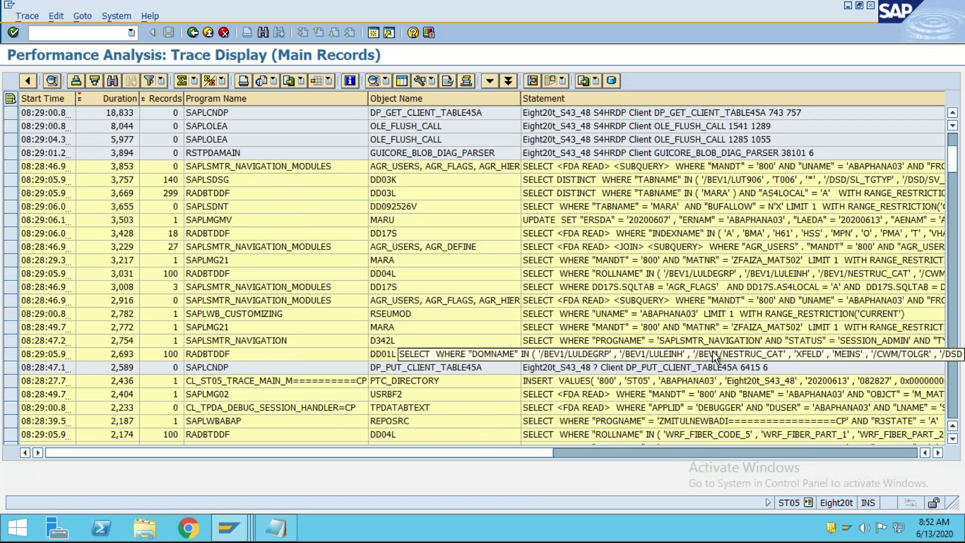
scroll(683, 301, "down", 7)
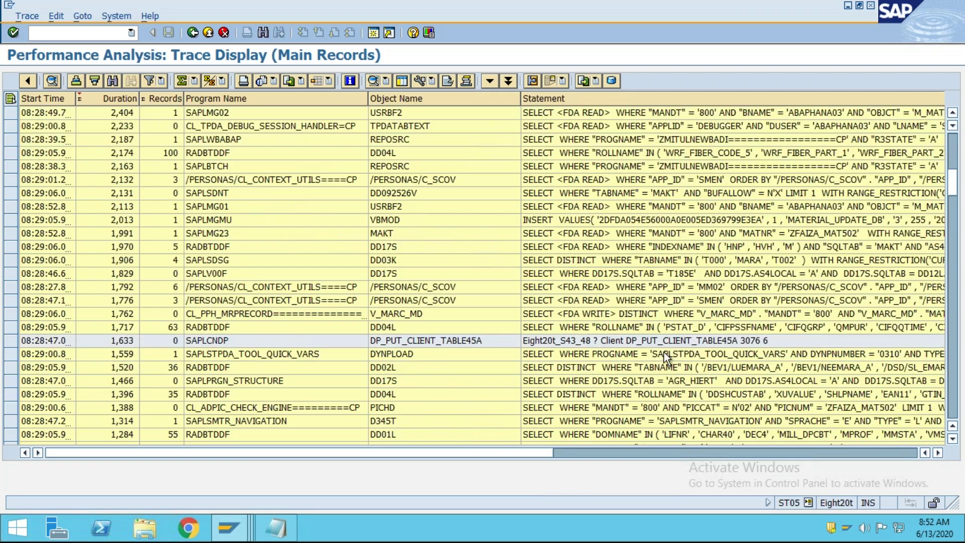
scroll(699, 327, "down", 20)
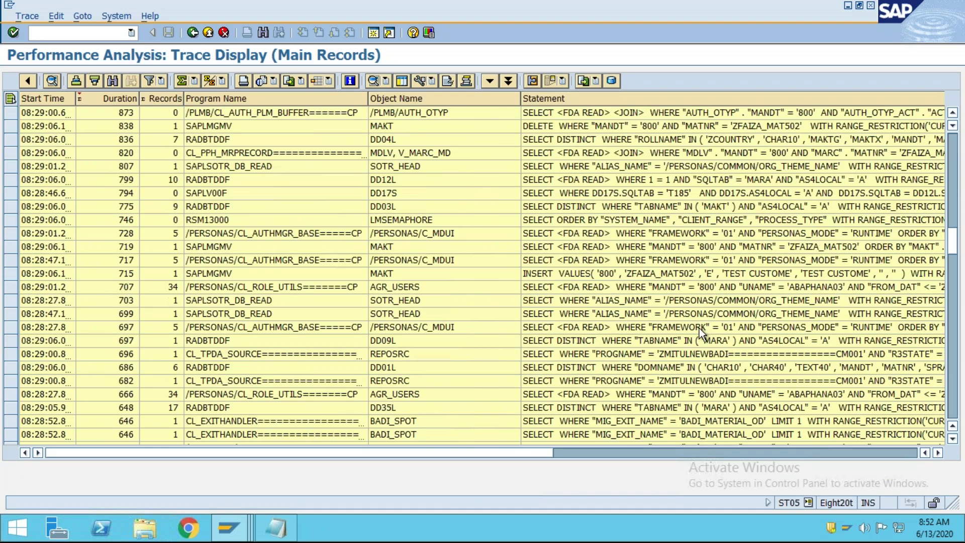
scroll(699, 328, "down", 1)
scroll(699, 356, "down", 6)
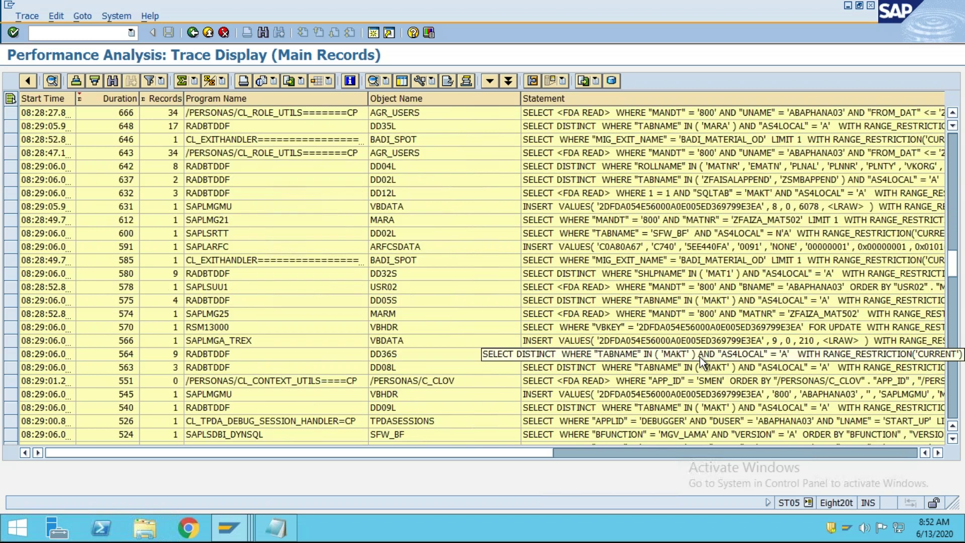
scroll(708, 327, "up", 4)
scroll(710, 328, "down", 11)
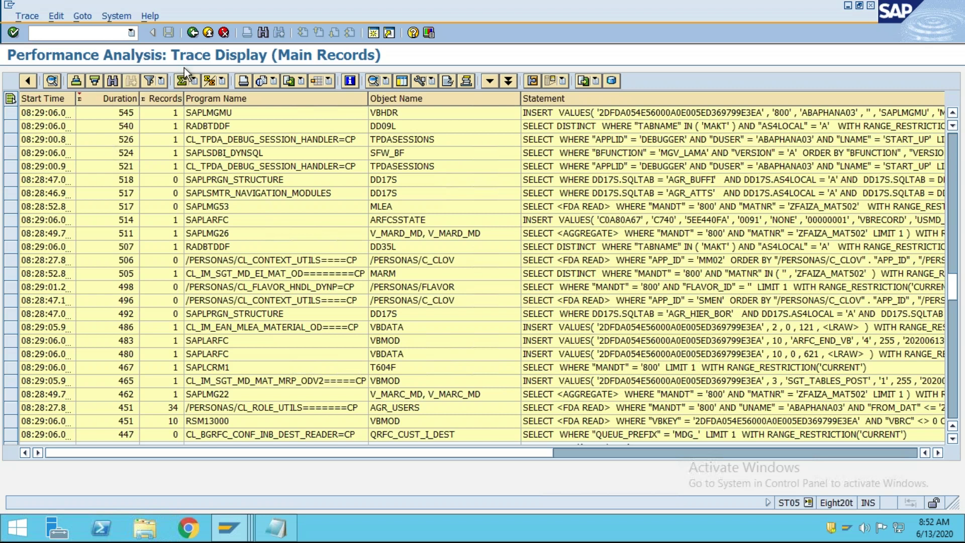
left_click(194, 33)
left_click(194, 33)
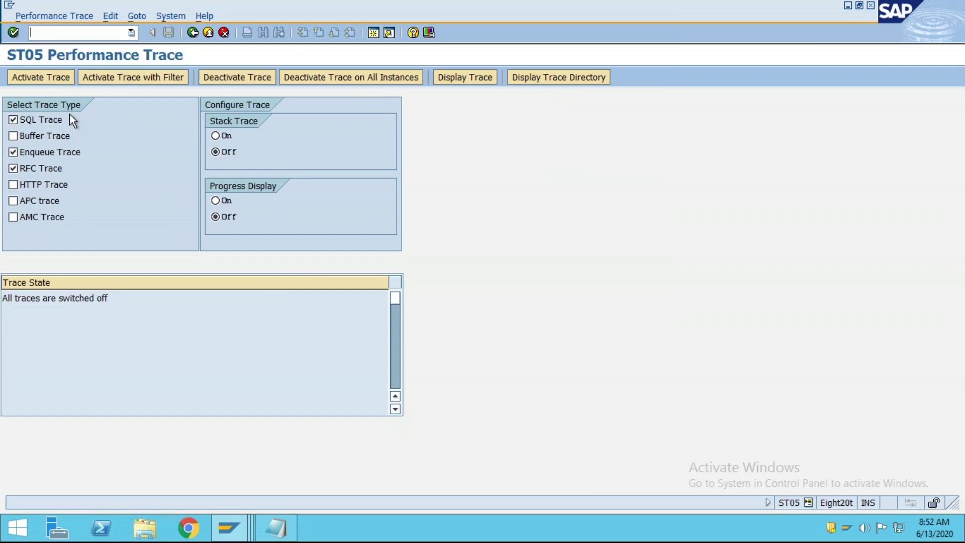
Step: Open the trace analysis list with the transaction code /NST12
type("/NSET")
key("BackSpace")
key("BackSpace")
type("T12")
key("Return")
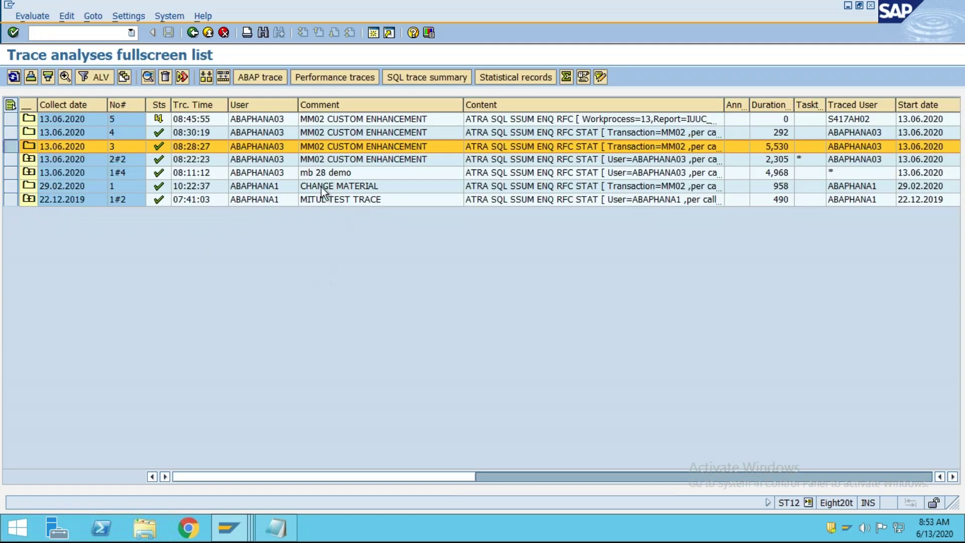
Step: View the merged ABAP trace of the "mb 28 demo" analysis and return to the analyses list
left_click(324, 159)
left_click(327, 174)
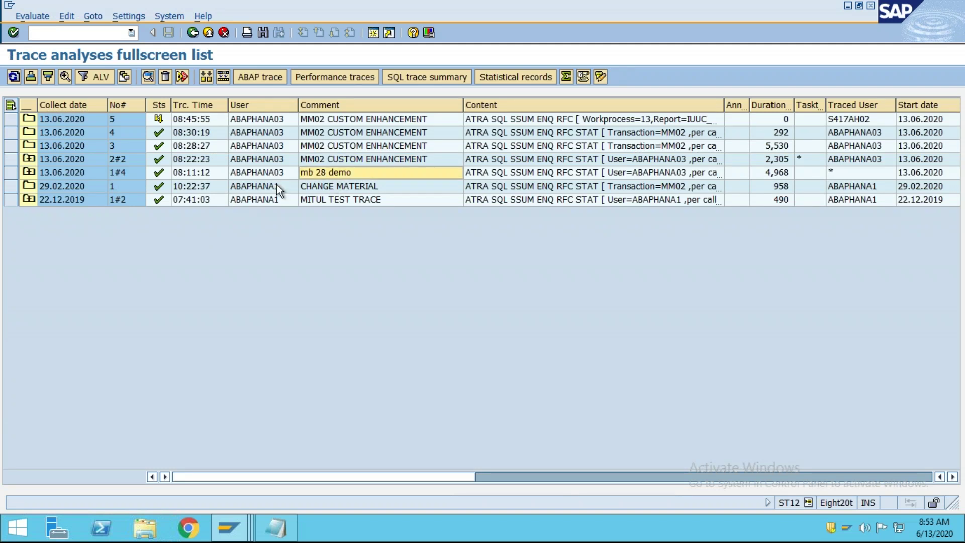
left_click(13, 174)
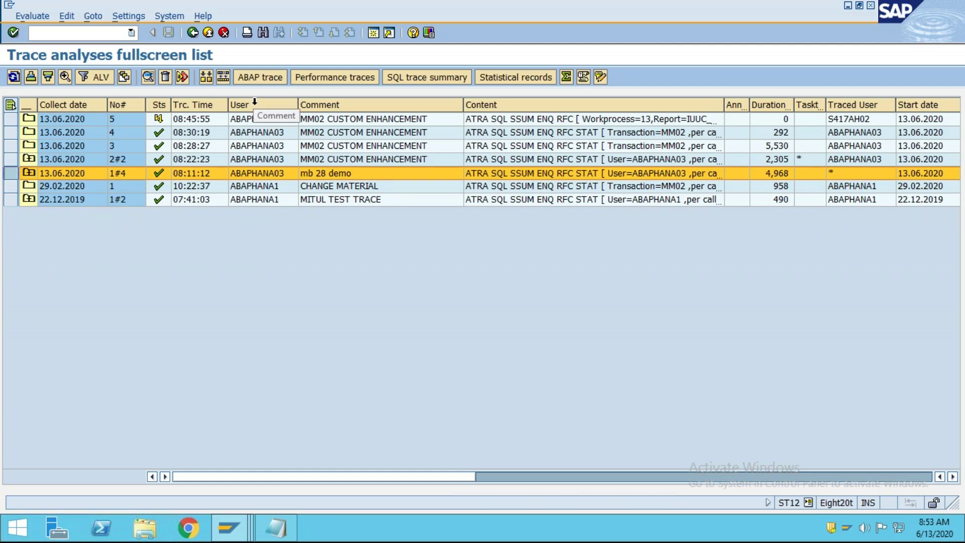
left_click(224, 78)
left_click(166, 277)
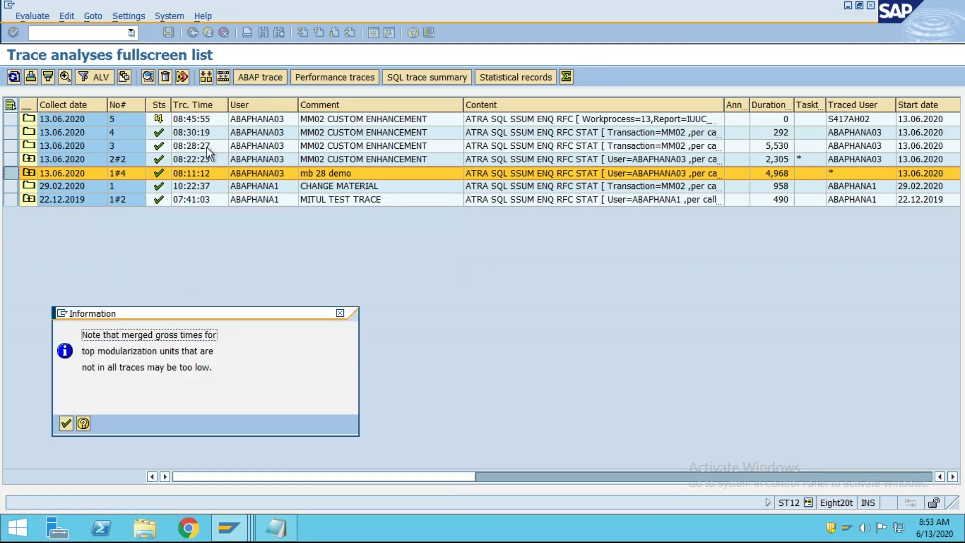
left_click(66, 424)
left_click(66, 424)
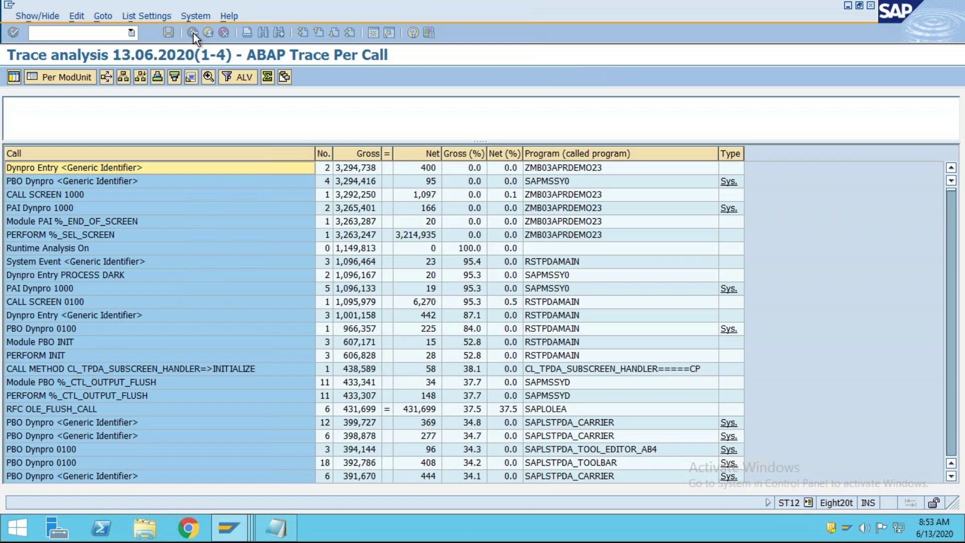
left_click(193, 32)
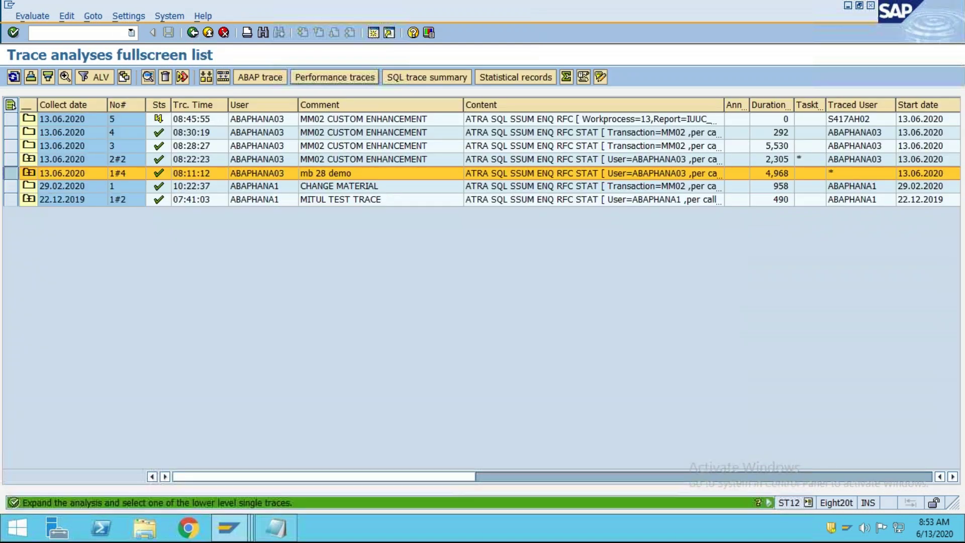
Step: Expand the "mb 28 demo" analysis and display the performance traces for its single traces 1-1 to 1-4
left_click(29, 173)
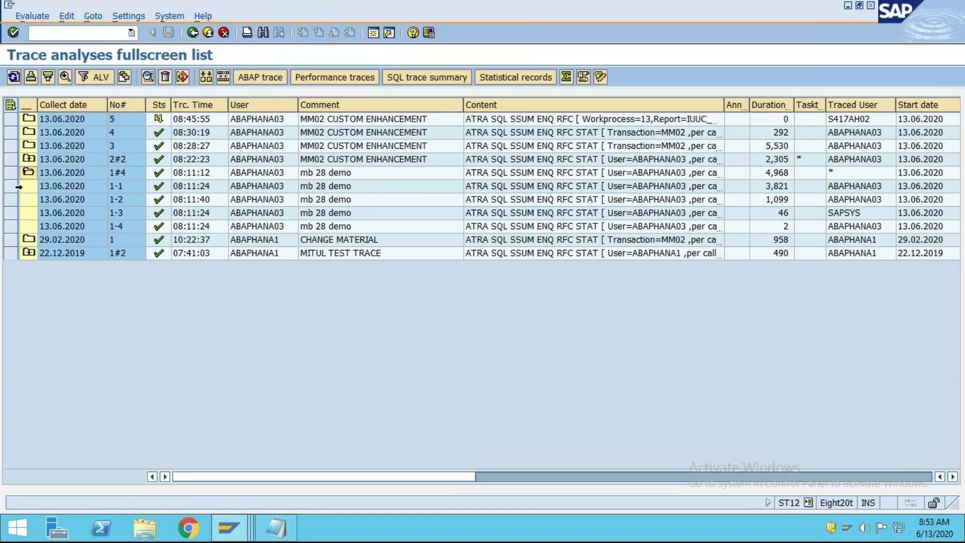
left_click_drag(16, 186, 16, 227)
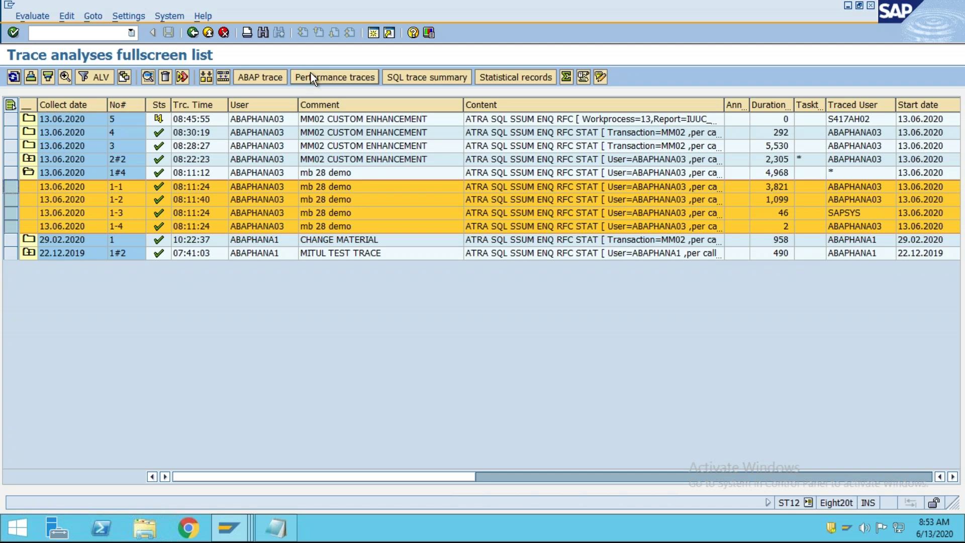
left_click(311, 77)
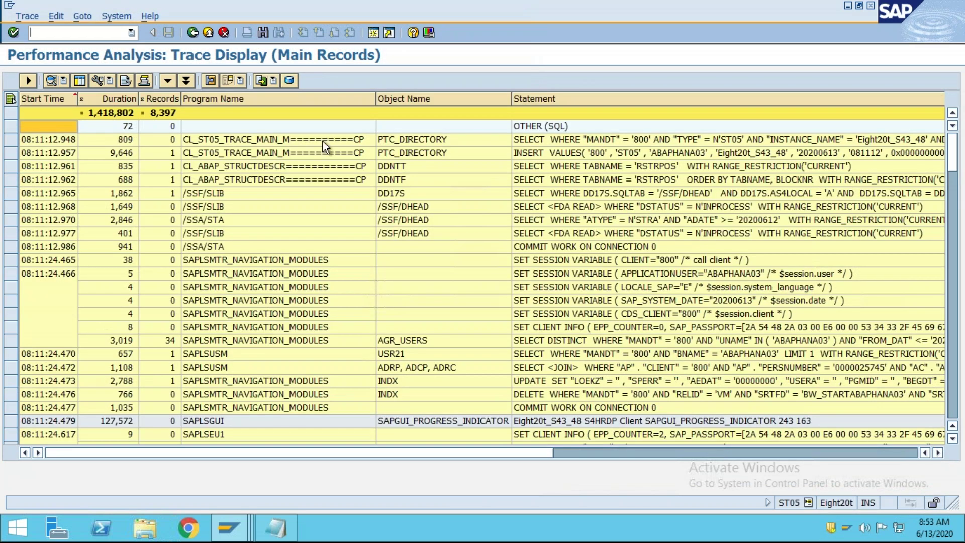
Step: Sort the trace records by program name in descending order
left_click(265, 98)
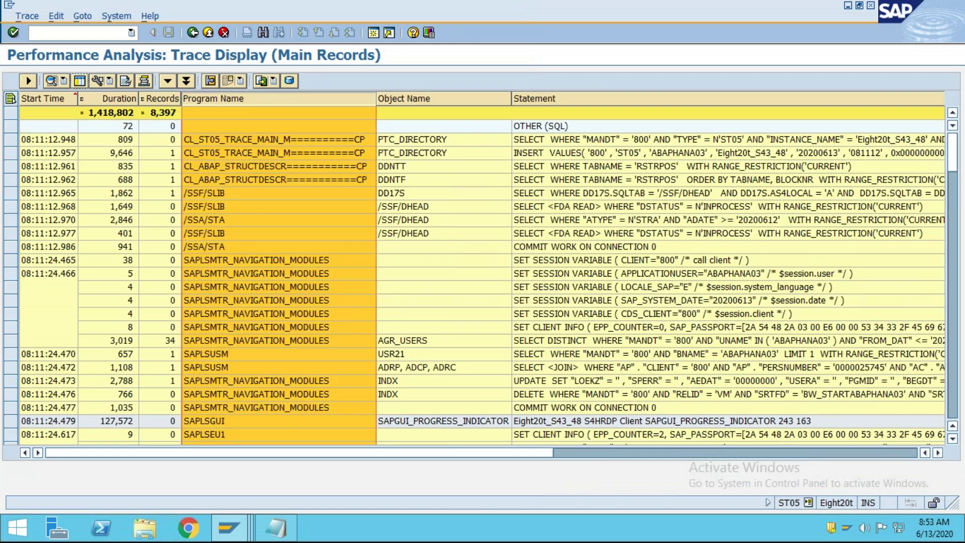
left_click(30, 83)
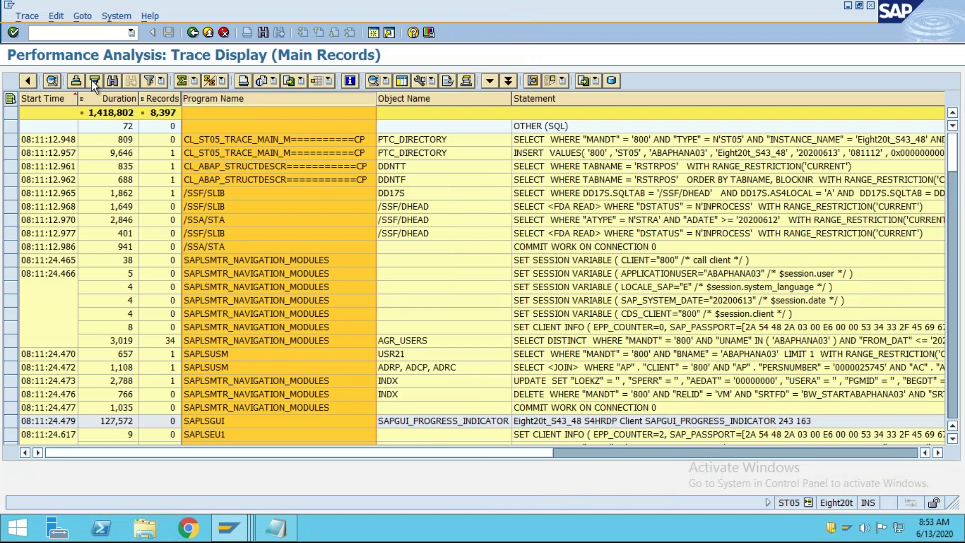
left_click(92, 81)
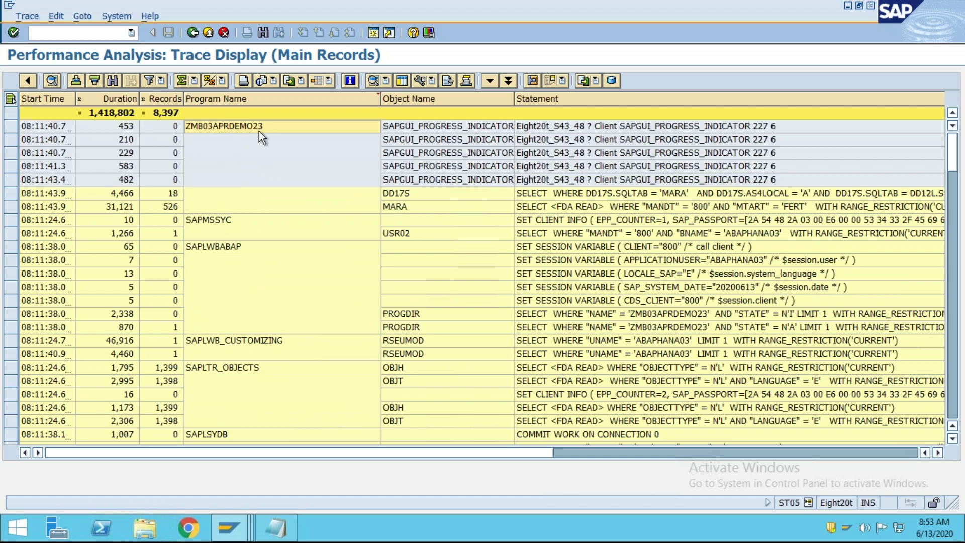
Step: Examine the DD17S and MARA records and their SELECT statements for program ZMB03APRDEMO23
left_click(216, 196)
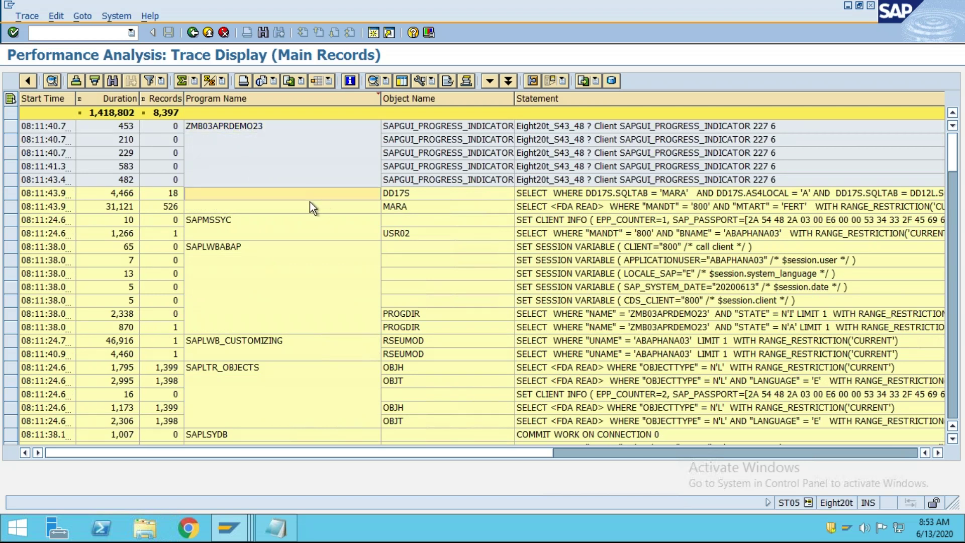
left_click(629, 196)
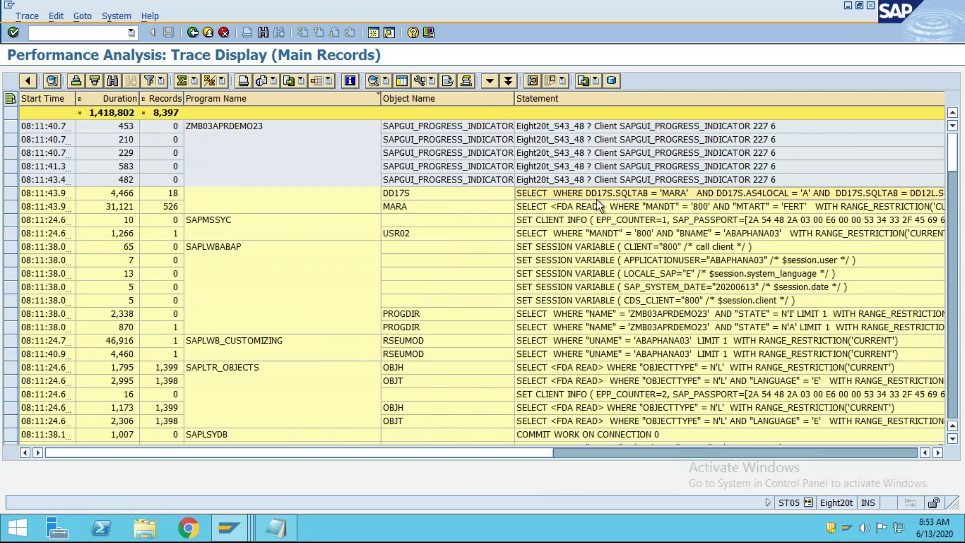
left_click(610, 194)
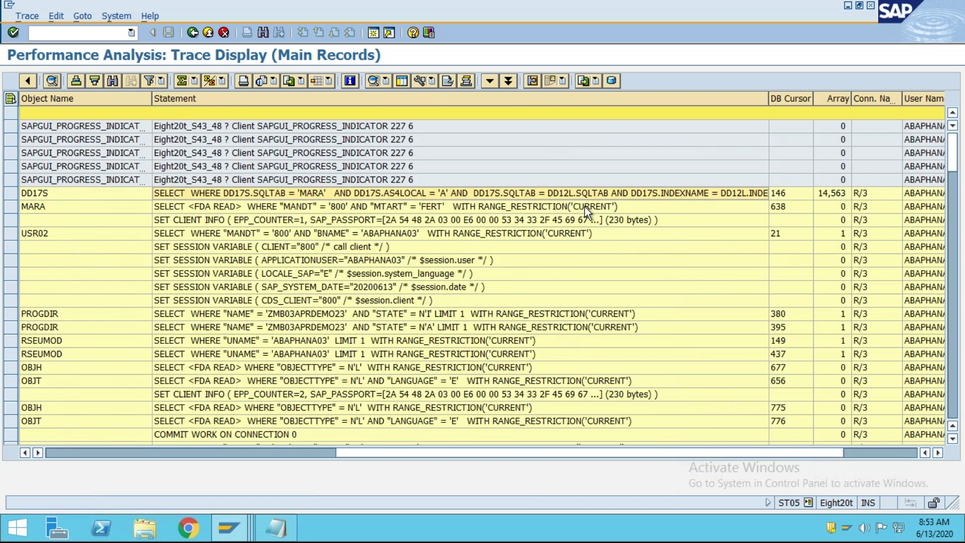
left_click_drag(334, 451, 25, 449)
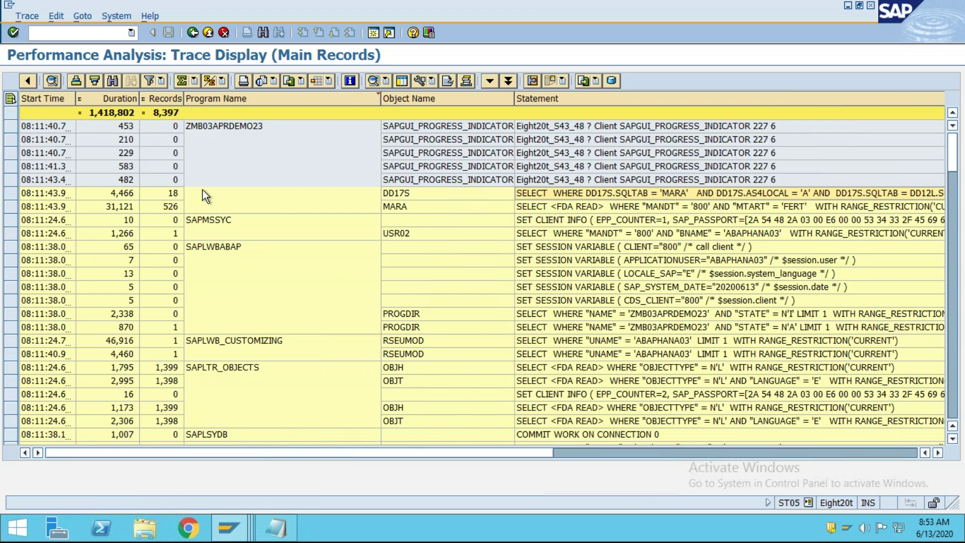
left_click(201, 192)
left_click(215, 208)
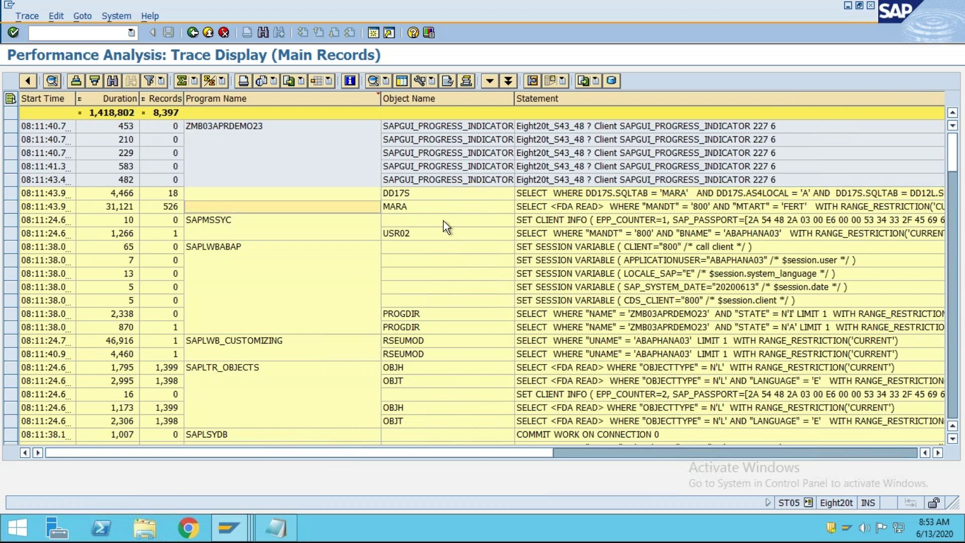
left_click(435, 208)
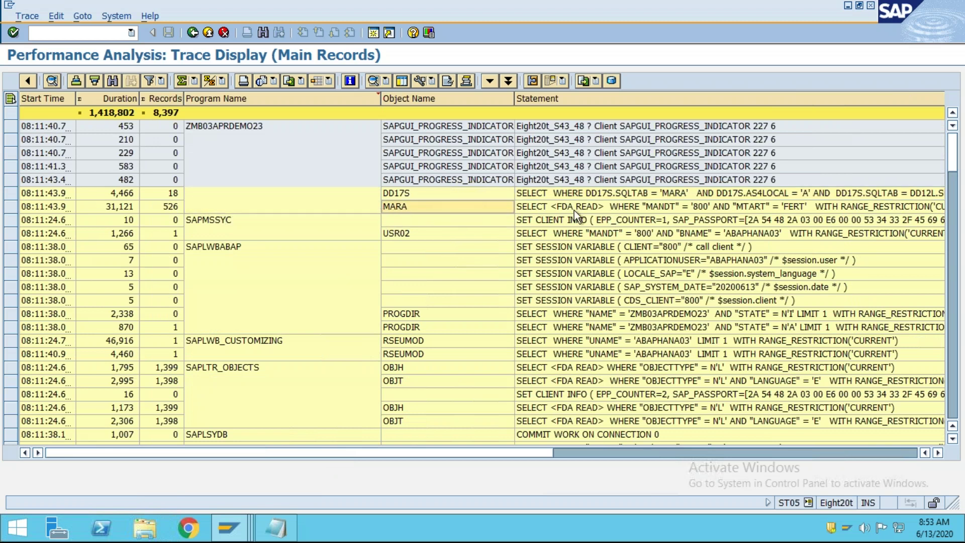
left_click(214, 209)
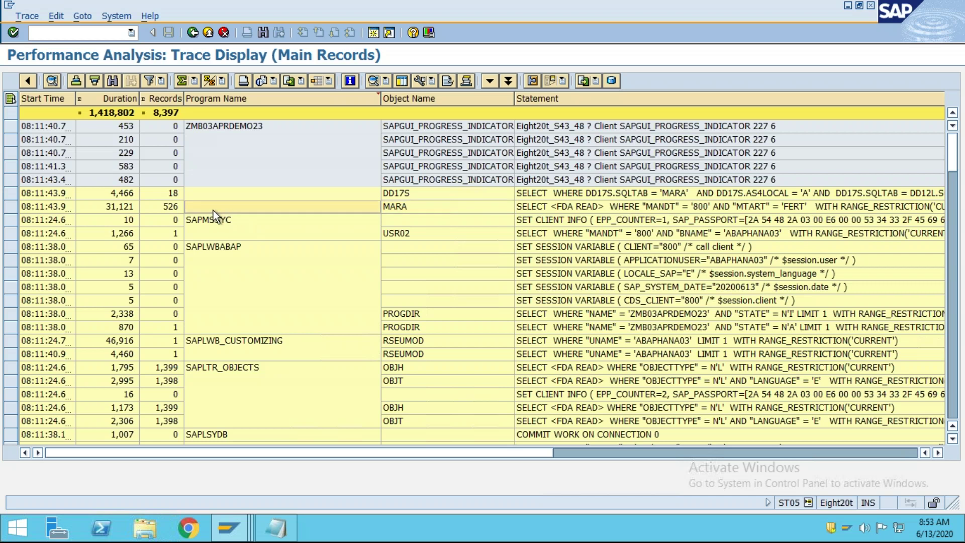
Step: Display the source code behind the MARA record, highlight its SELECT block, and return to the trace records
double_click(238, 205)
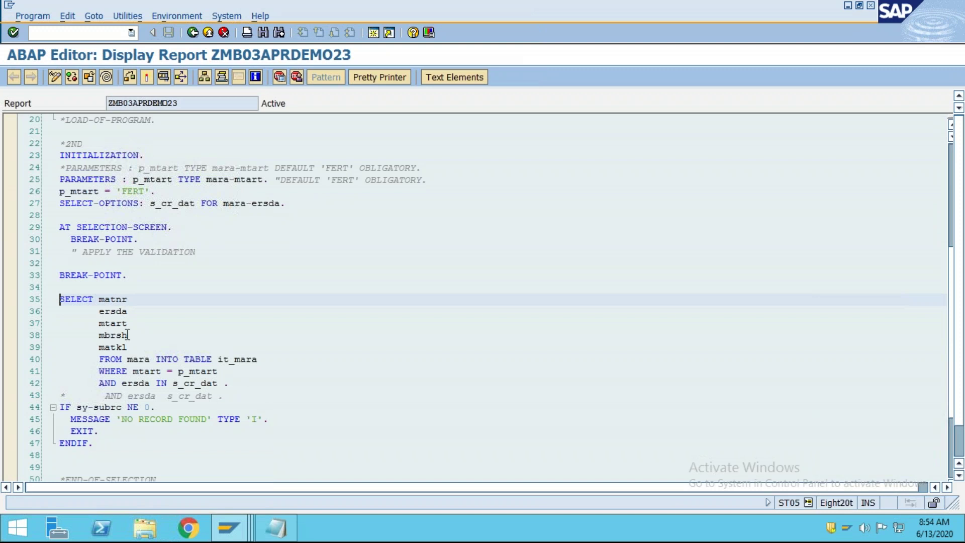
left_click_drag(223, 396, 38, 281)
left_click(192, 32)
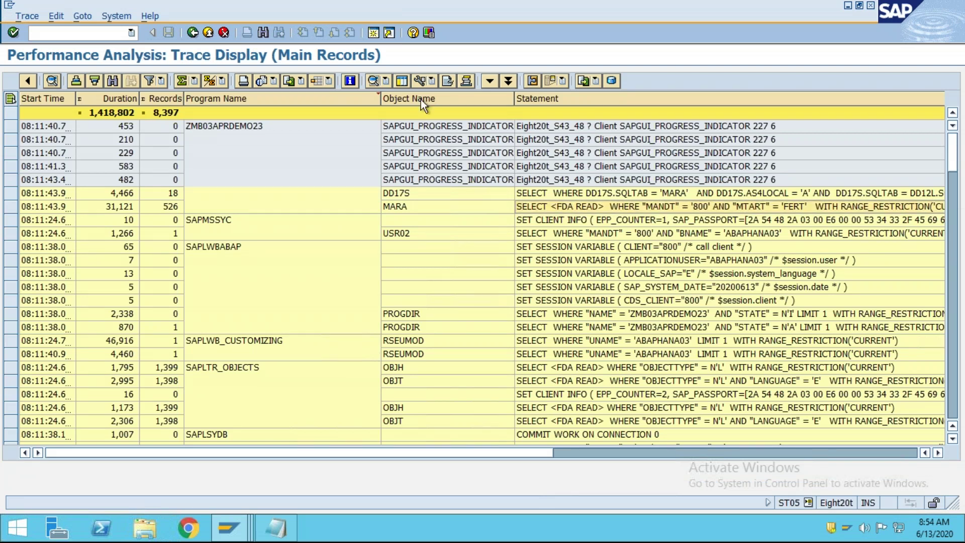
Step: Display the execution plan for the MARA statement and examine its selected fields, source table and WHERE conditions
left_click(421, 83)
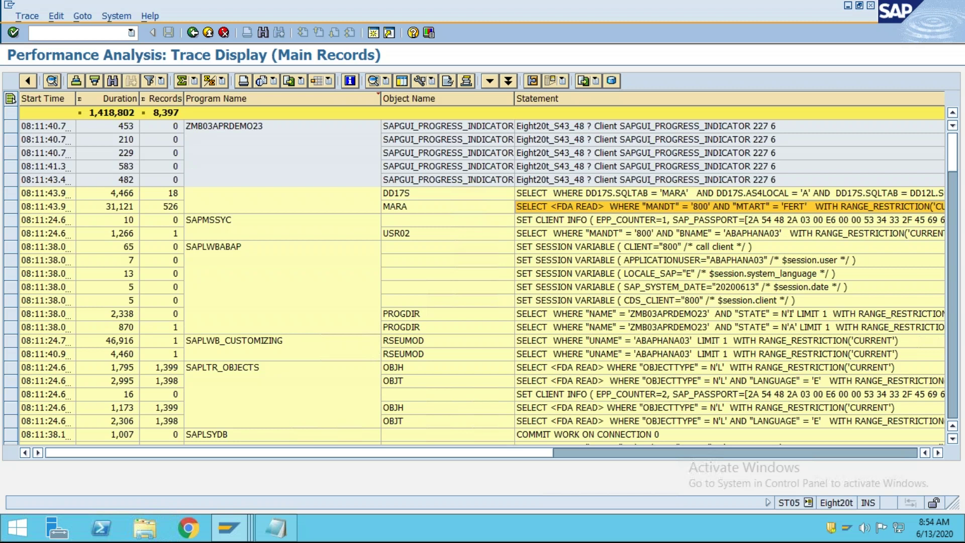
left_click(19, 138)
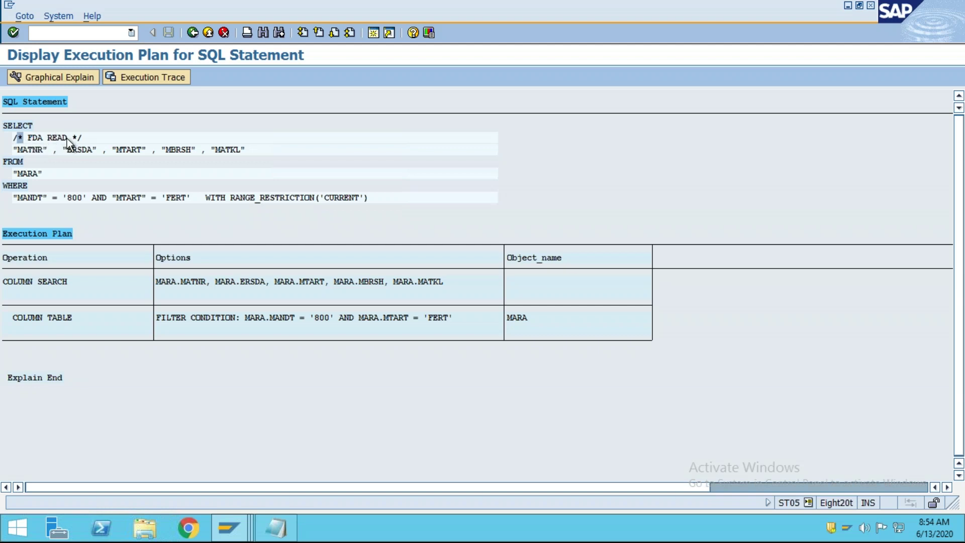
key("Right")
left_click(44, 138)
left_click(89, 141)
left_click(29, 151)
left_click(70, 149)
left_click(130, 149)
left_click(183, 149)
left_click(233, 150)
left_click(26, 150)
left_click(86, 151)
left_click(124, 151)
left_click(178, 151)
left_click(47, 174)
left_click(20, 200)
left_click(370, 198)
Step: Compare the MARA plan's column search and table filter condition with the selected fields, and return to the trace records
left_click(53, 283)
left_click(194, 282)
left_click(249, 282)
left_click(360, 283)
left_click(55, 152)
left_click(179, 152)
left_click(257, 282)
left_click(410, 282)
left_click(49, 317)
left_click(544, 317)
left_click(175, 317)
left_click(232, 318)
left_click(421, 330)
left_click(194, 33)
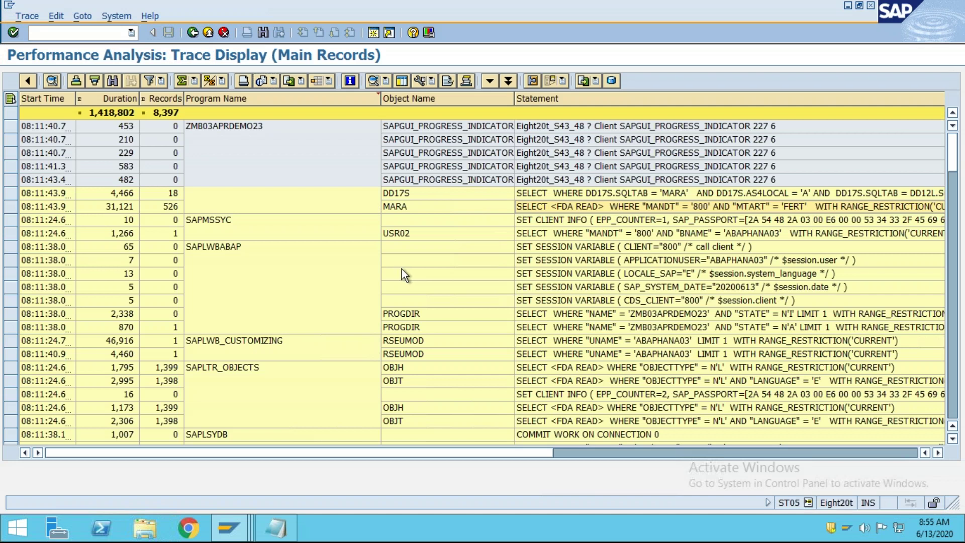
Step: Display the execution plan for the PROGDIR statement with STATE = 'I' and examine its unique index search
left_click(661, 316)
left_click(417, 80)
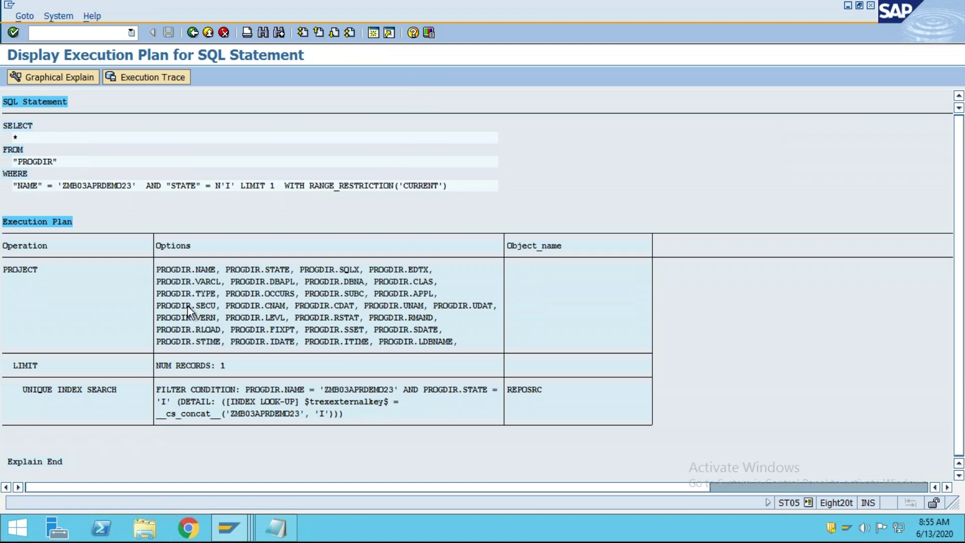
left_click(199, 329)
left_click(234, 402)
left_click(288, 402)
left_click(81, 391)
left_click(227, 413)
left_click(345, 417)
Step: Compare the PROGDIR query's SELECT * with the projected fields, and examine the plan's record limit and index look-up values
left_click(189, 272)
left_click(10, 137)
left_click(201, 308)
left_click(202, 317)
left_click(16, 138)
left_click(179, 281)
left_click(159, 365)
left_click(217, 366)
left_click(199, 366)
left_click(263, 413)
left_click(306, 414)
left_click(252, 413)
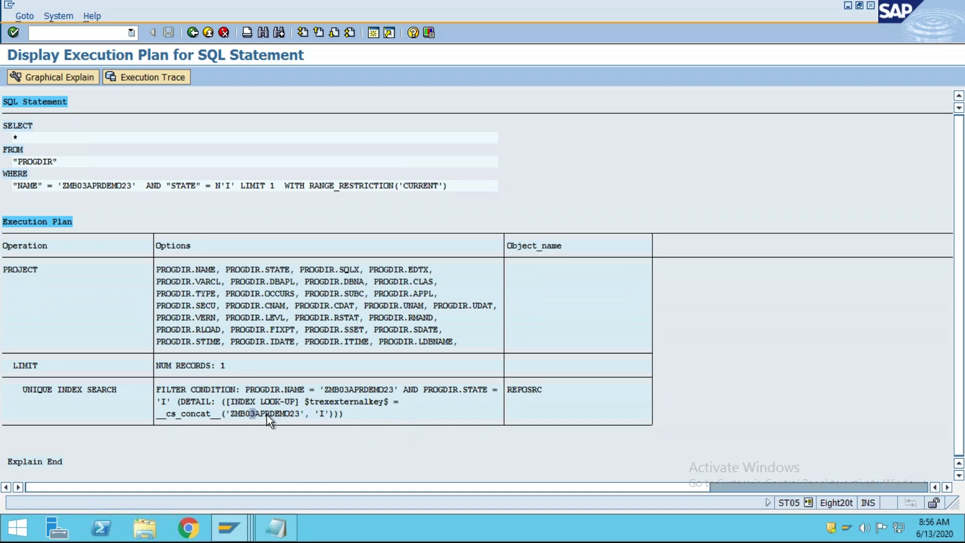
Step: Leave the execution plan and the trace records, returning to the ST05 Performance Trace start screen
left_click(191, 35)
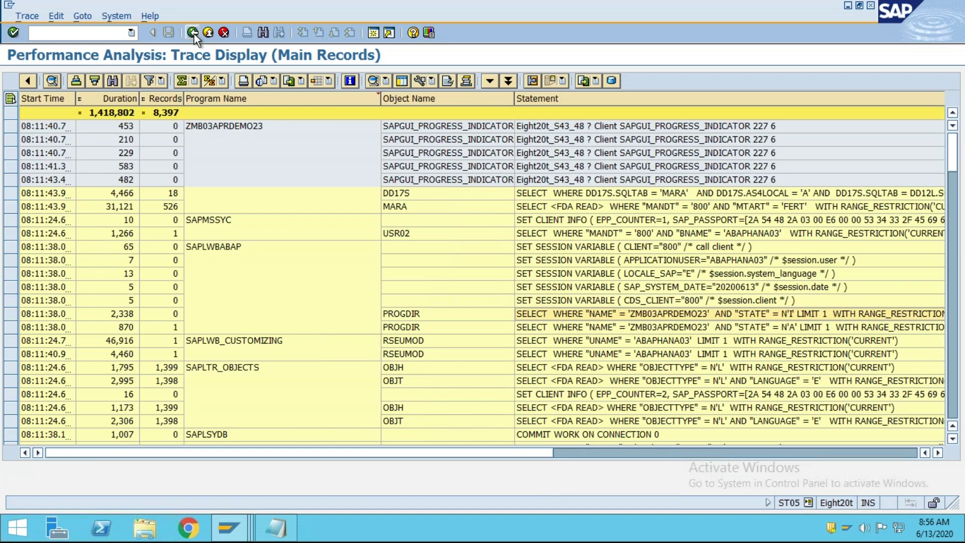
left_click(193, 33)
left_click(192, 34)
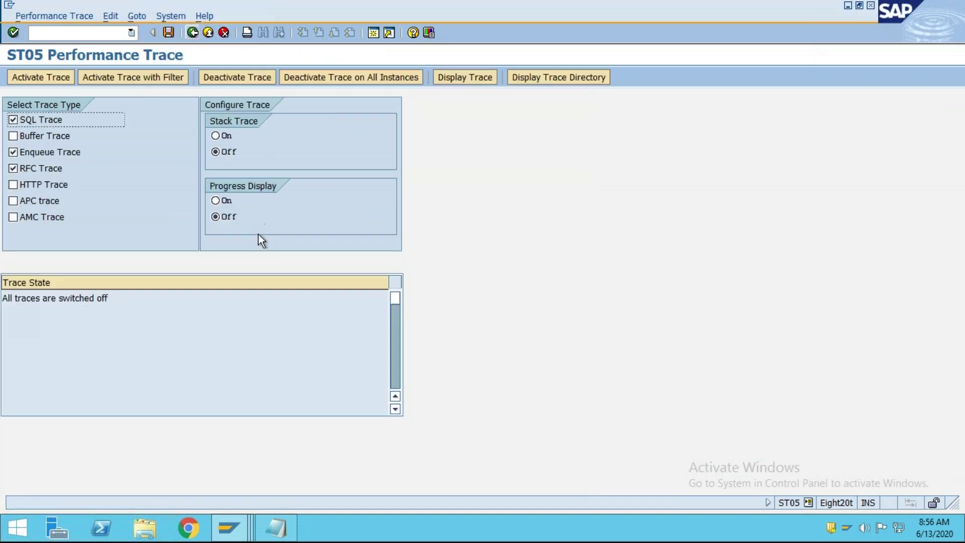
Step: Switch to the PowerPoint presentation and highlight the topics SQLM, SQLMD and SWLT in the next-class list on slide 87
mouse_move(229, 528)
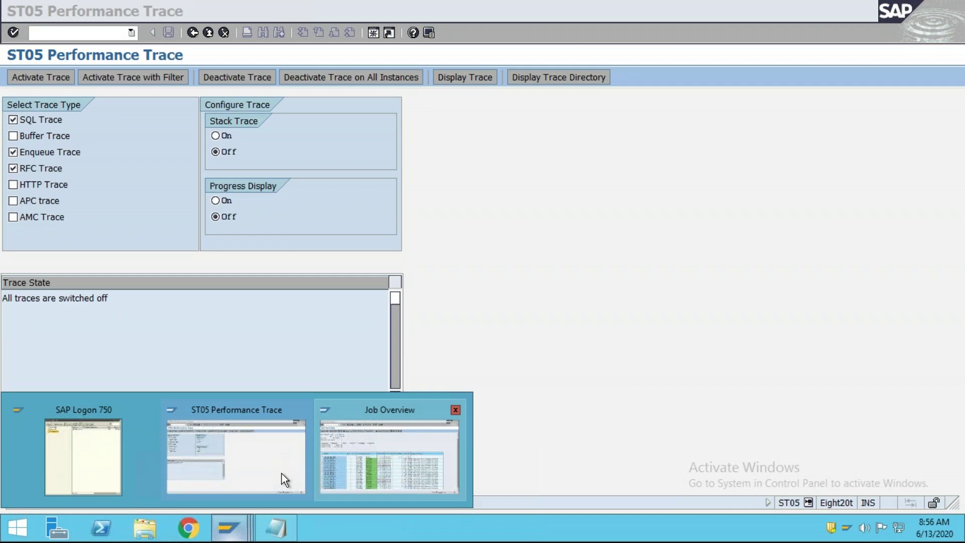
mouse_move(586, 1)
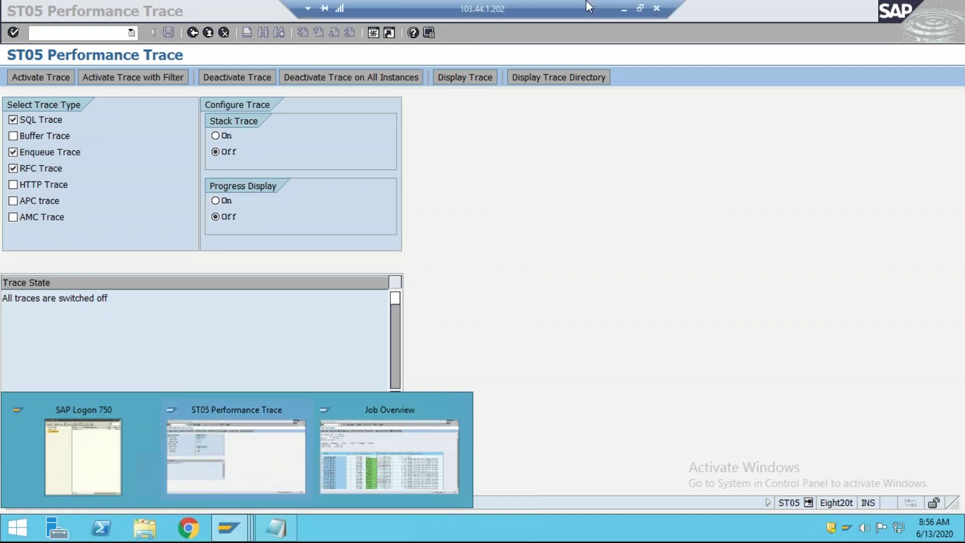
left_click(624, 8)
left_click(86, 446)
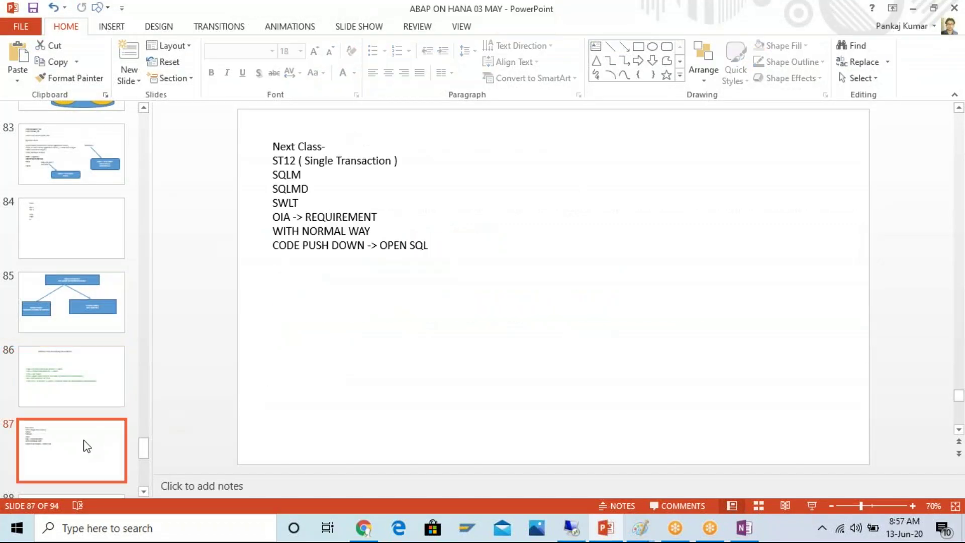
left_click(304, 181)
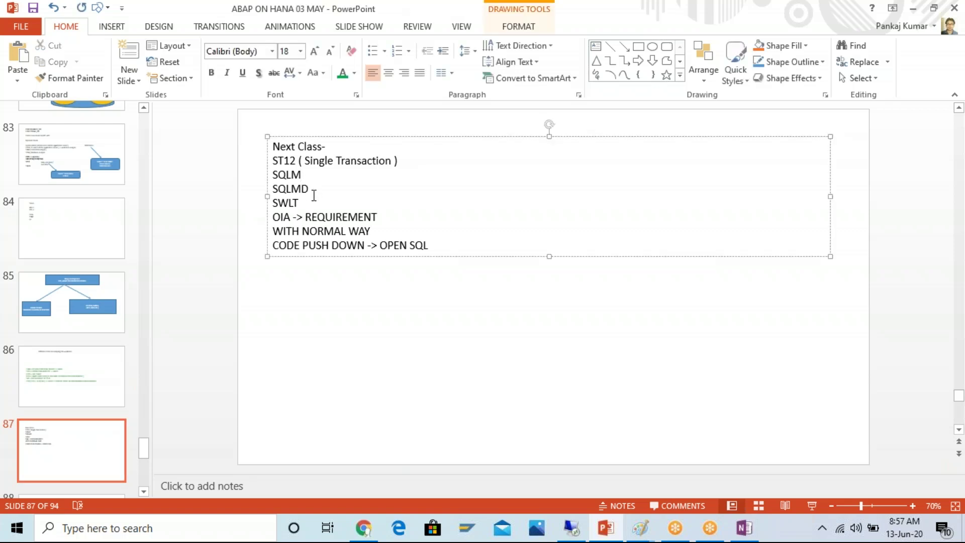
double_click(304, 173)
double_click(302, 190)
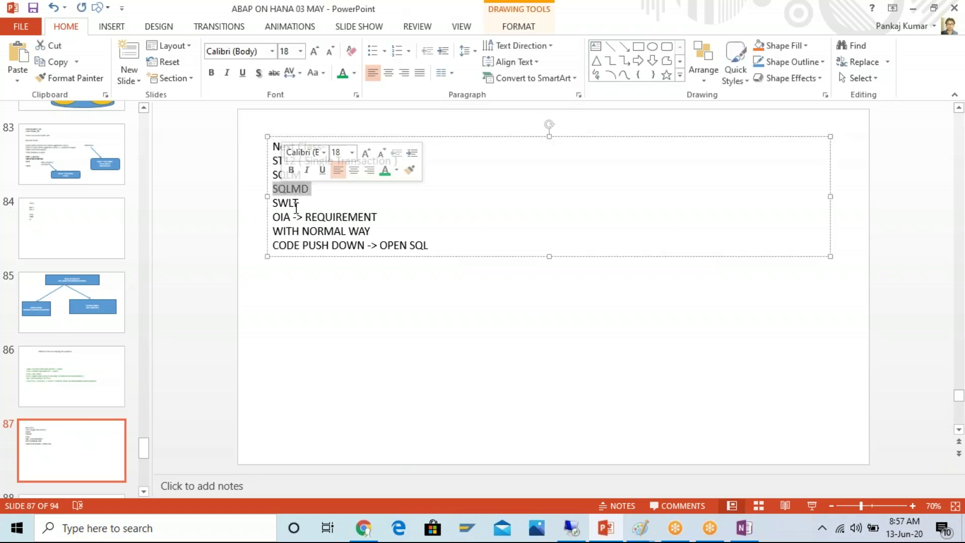
left_click_drag(301, 203, 255, 173)
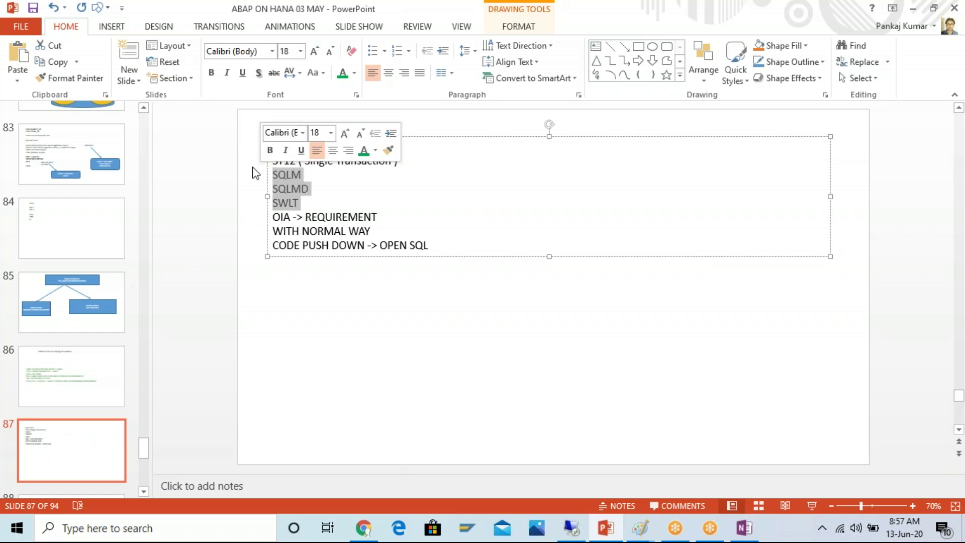
Step: Insert a blank slide after slide 87
left_click(130, 80)
left_click(153, 267)
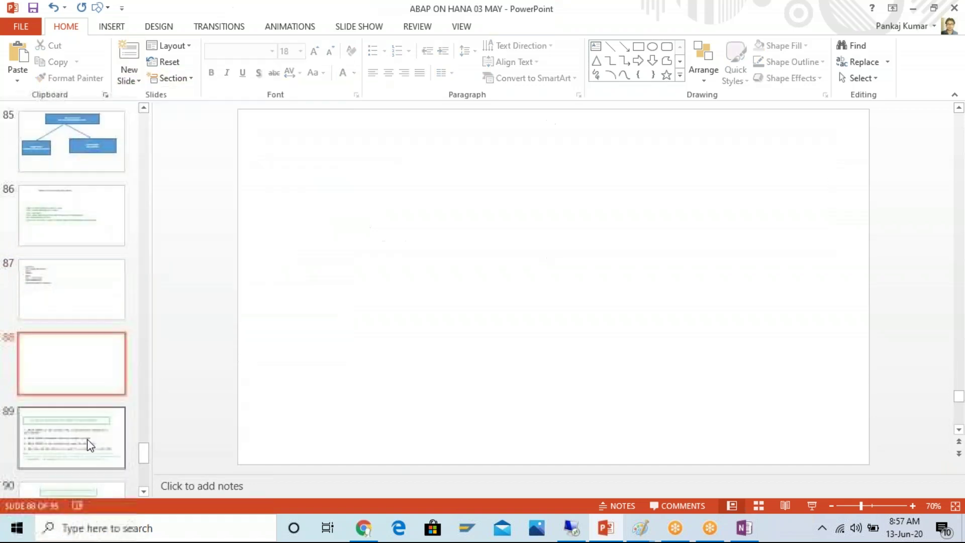
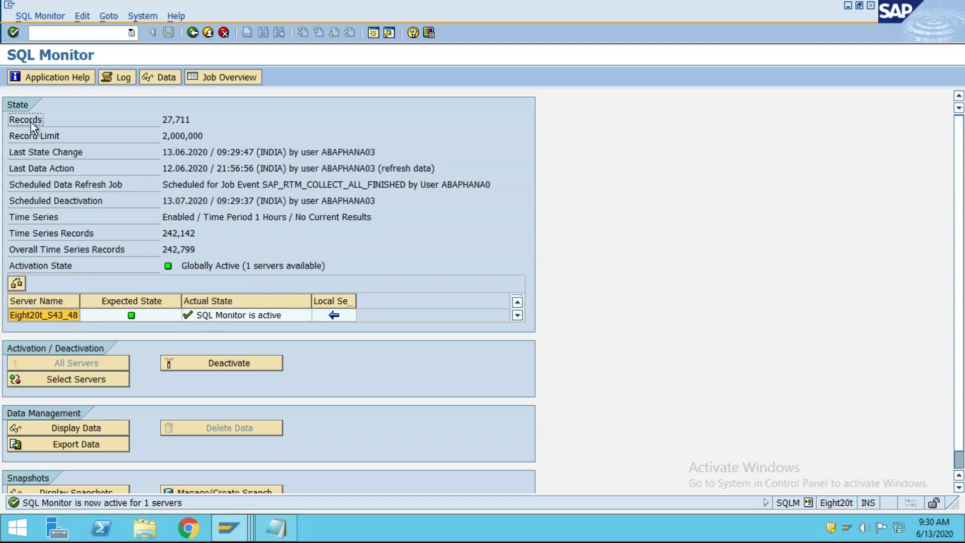
Step: Deactivate the SQL Monitor and confirm the deactivation
left_click(53, 34)
type("/")
left_click(205, 364)
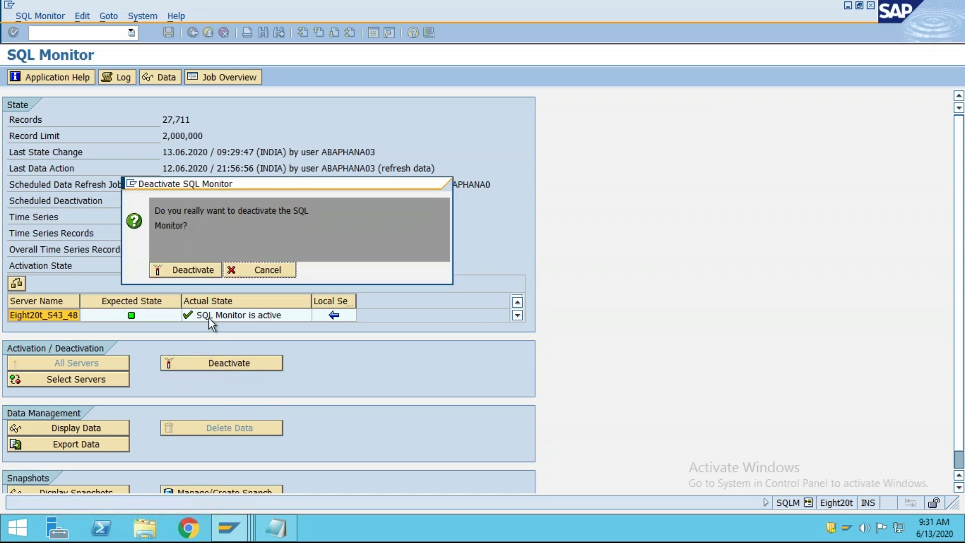
left_click(198, 270)
Step: Open the SQL Monitor's Display Data selection and check the start and end of its time interval
left_click(64, 405)
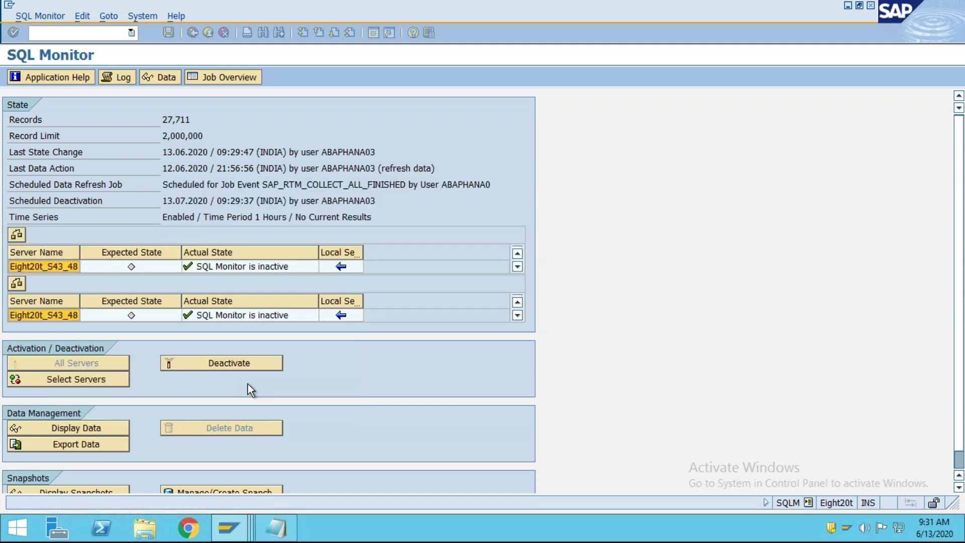
left_click(52, 377)
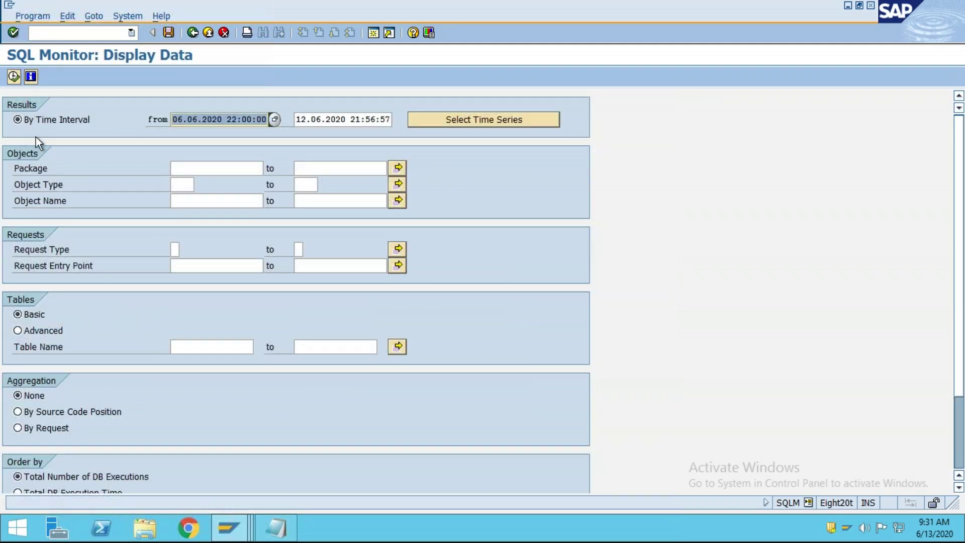
left_click(351, 120)
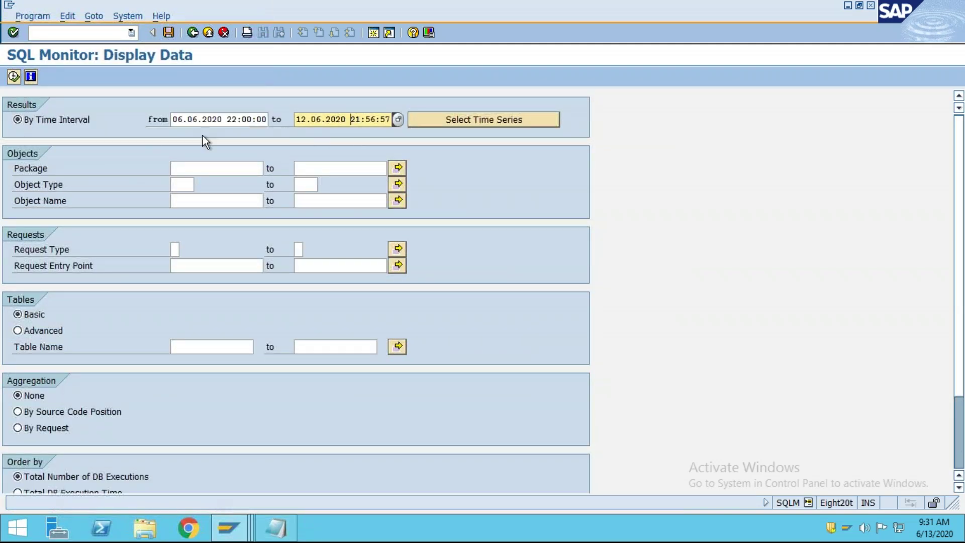
left_click(204, 119)
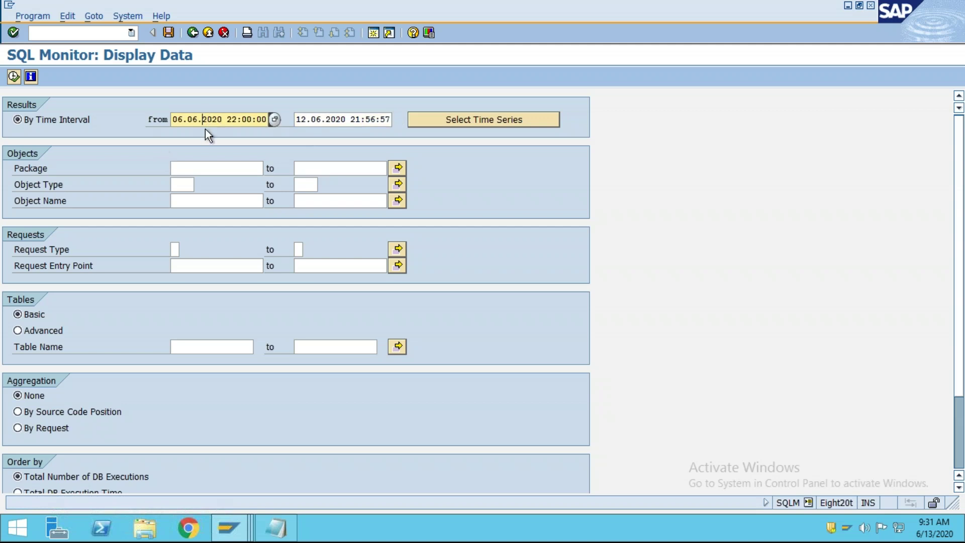
Step: Open the time series selection, compare the durations and time periods of the listed intervals, and close it without choosing one
left_click(484, 122)
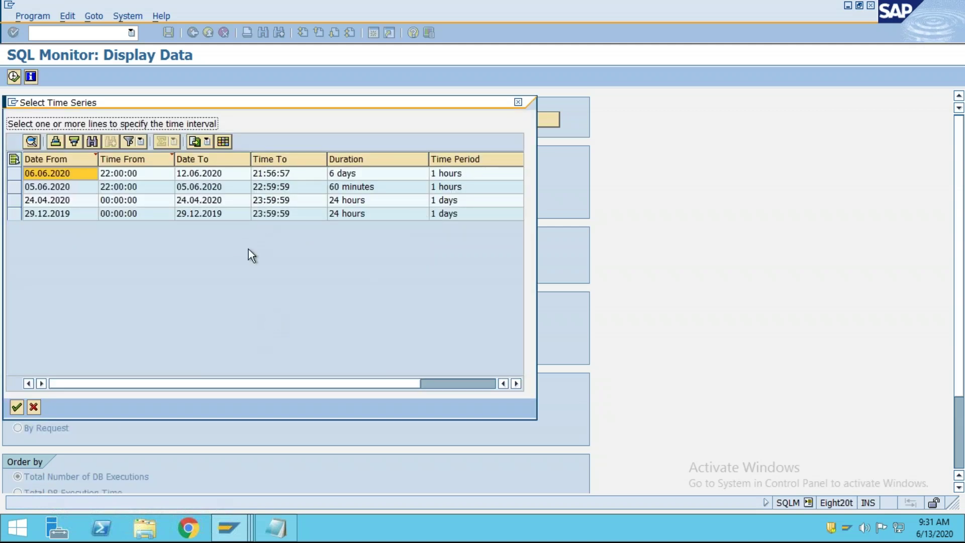
left_click(360, 176)
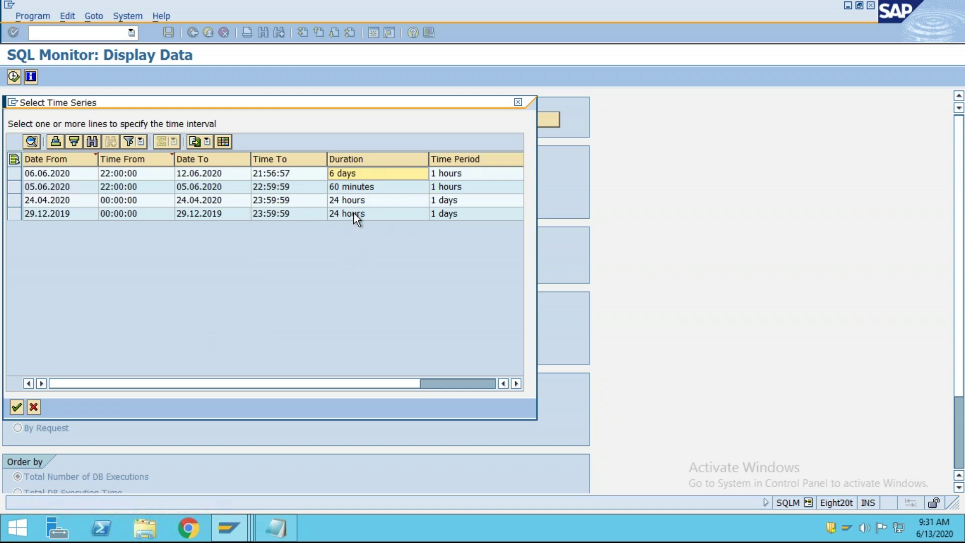
left_click(349, 190)
left_click(438, 197)
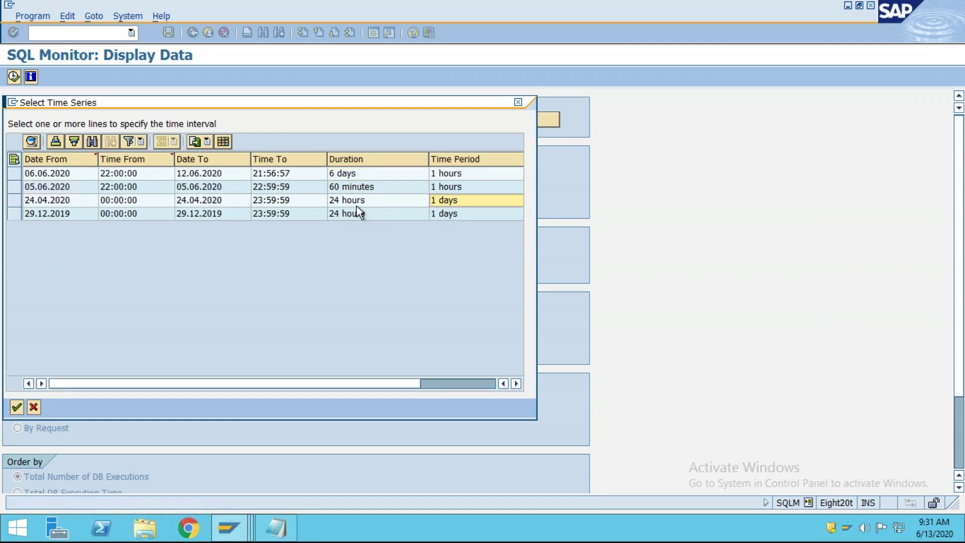
left_click(357, 205)
left_click(453, 201)
left_click(340, 217)
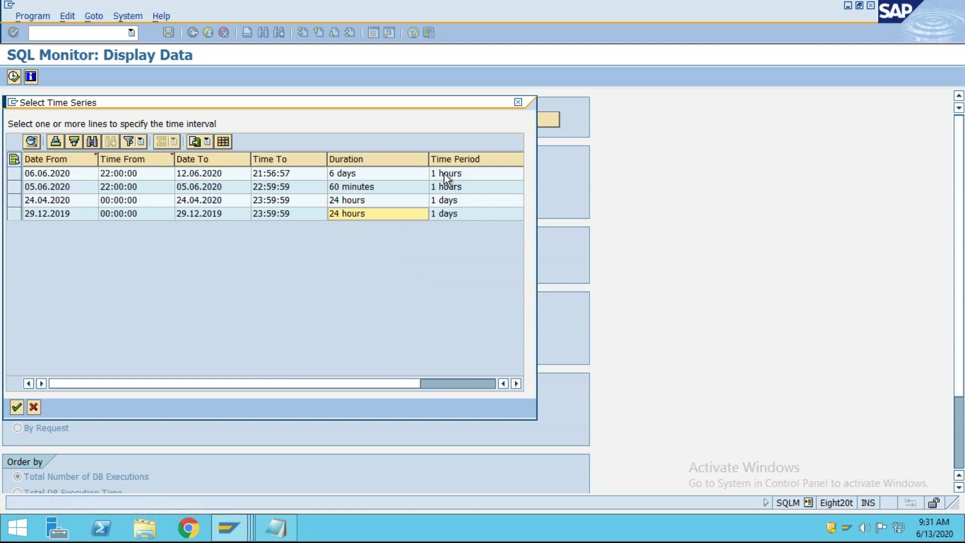
left_click(350, 190)
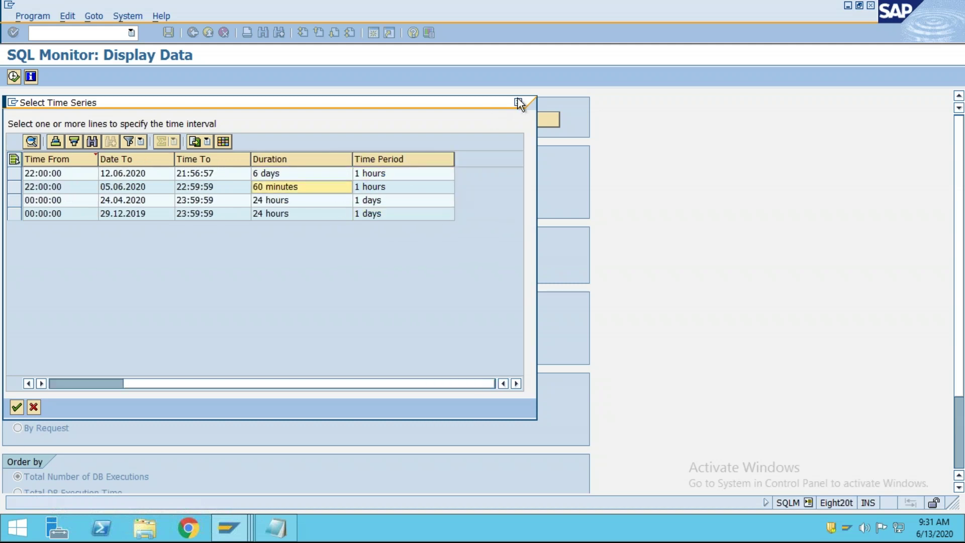
left_click(518, 102)
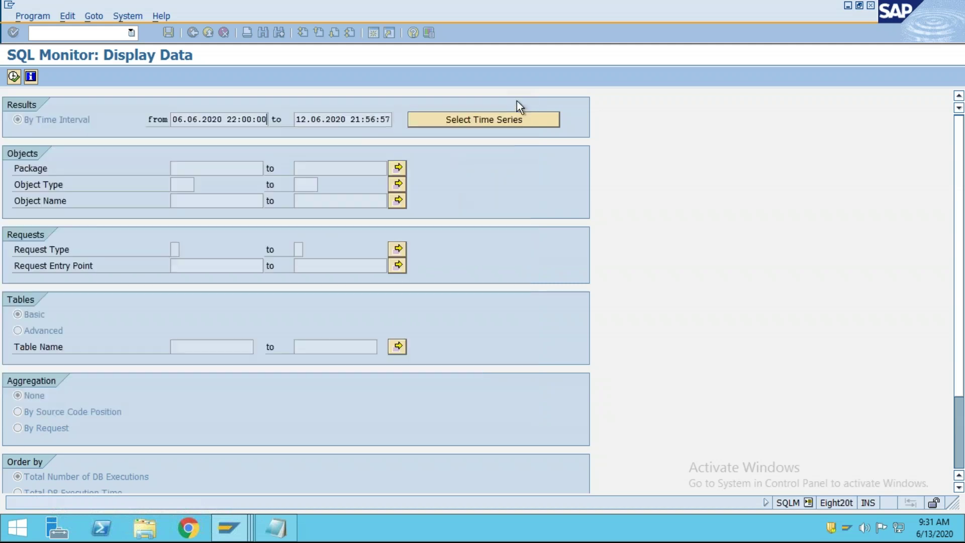
Step: Display the SQL Monitor records without object restrictions, look at an IUUC_REPL_HDR record, and return to the selection
left_click(13, 77)
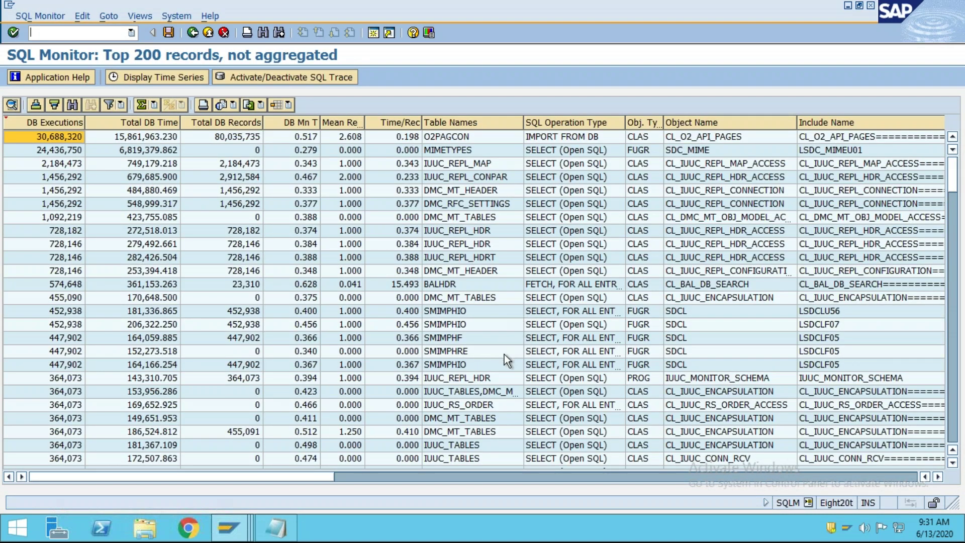
left_click(478, 243)
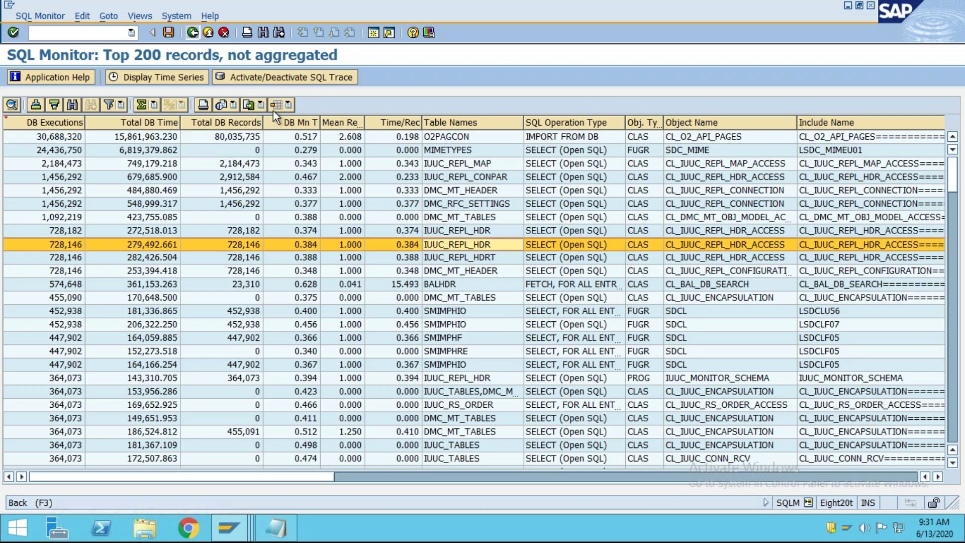
key("F3")
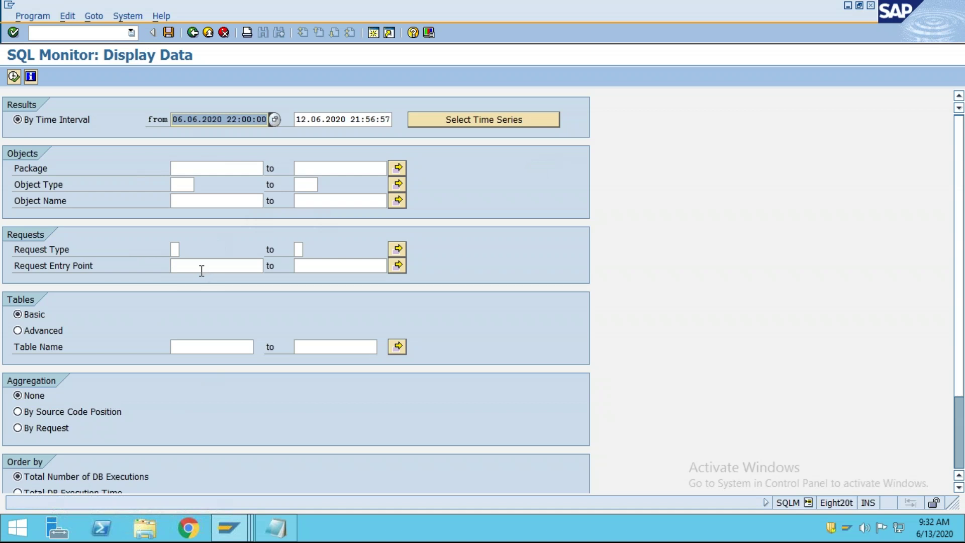
Step: Display the unrestricted SQL Monitor records again, examine their object names throughout the list, and return to the selection
left_click(14, 76)
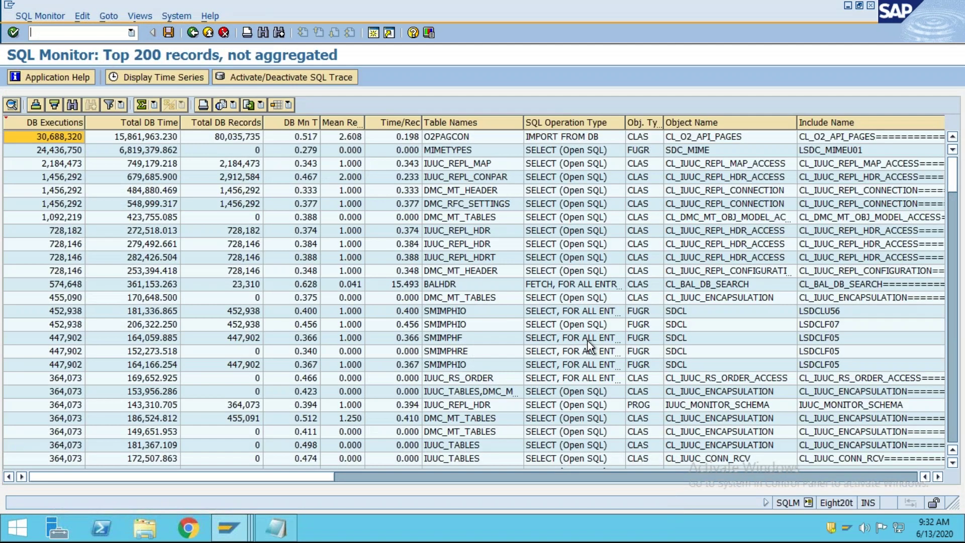
left_click(718, 121)
left_click(742, 396)
scroll(749, 412, "down", 6)
scroll(750, 413, "up", 6)
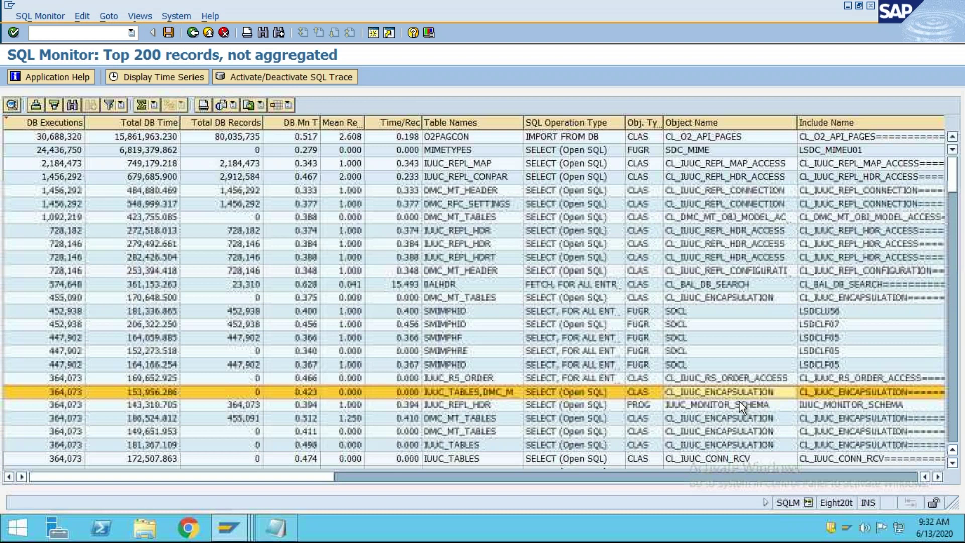
left_click(704, 122)
left_click(736, 325)
scroll(747, 395, "down", 5)
scroll(748, 398, "up", 5)
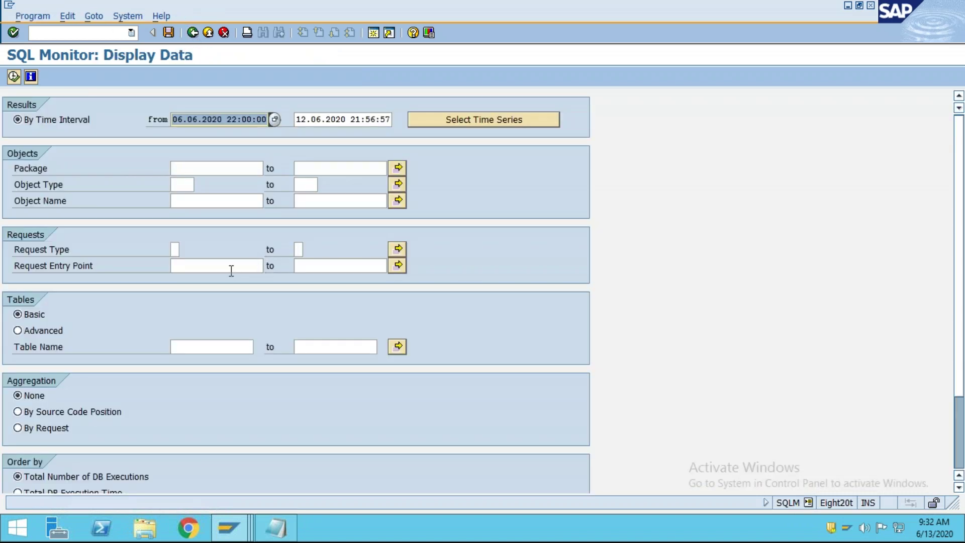
left_click(175, 184)
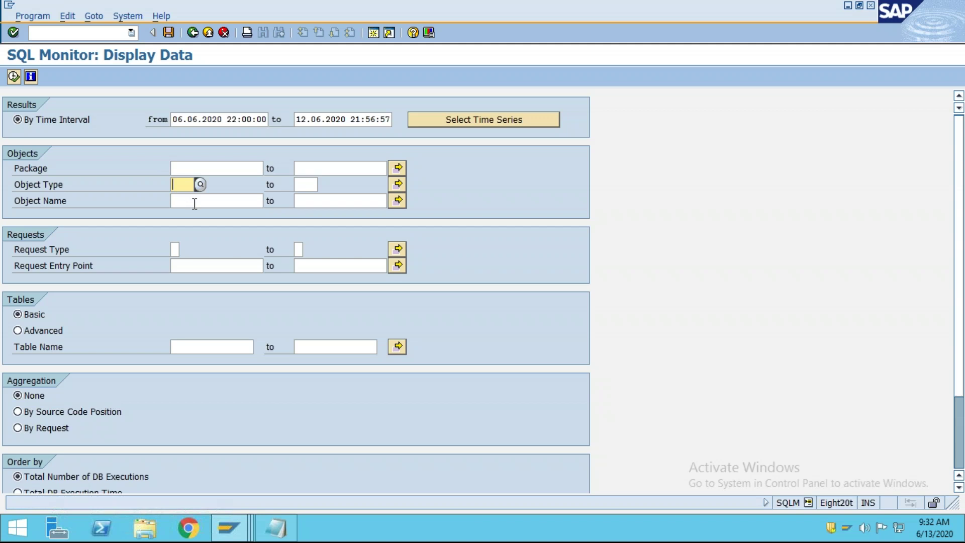
key("Caps_Lock")
type("Z")
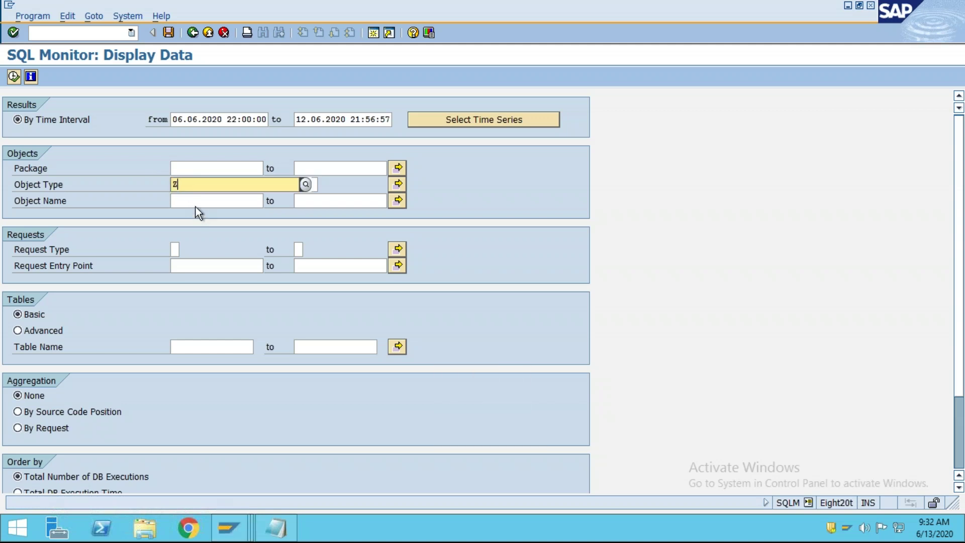
key("BackSpace")
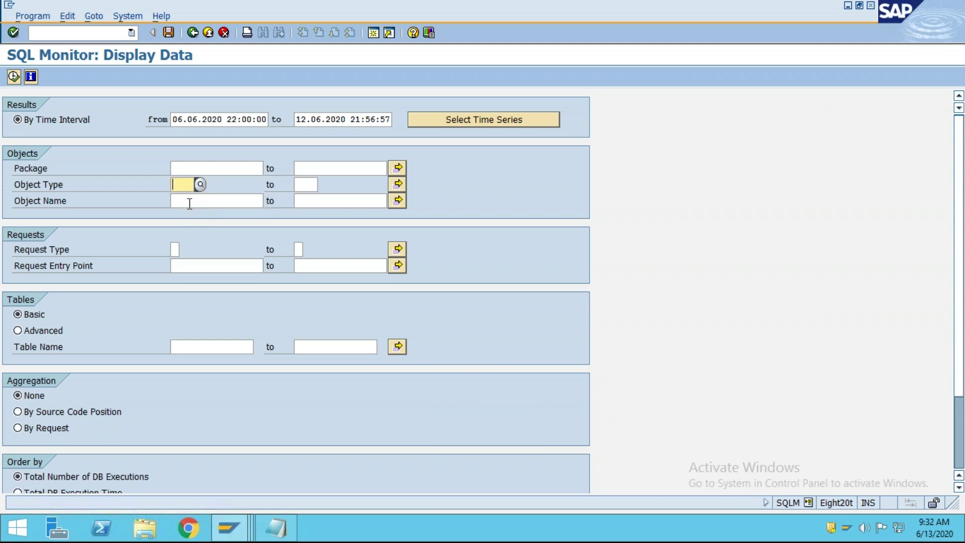
Step: Restrict the object name to Z* and display the matching SQL Monitor records
left_click(189, 204)
type("Z*")
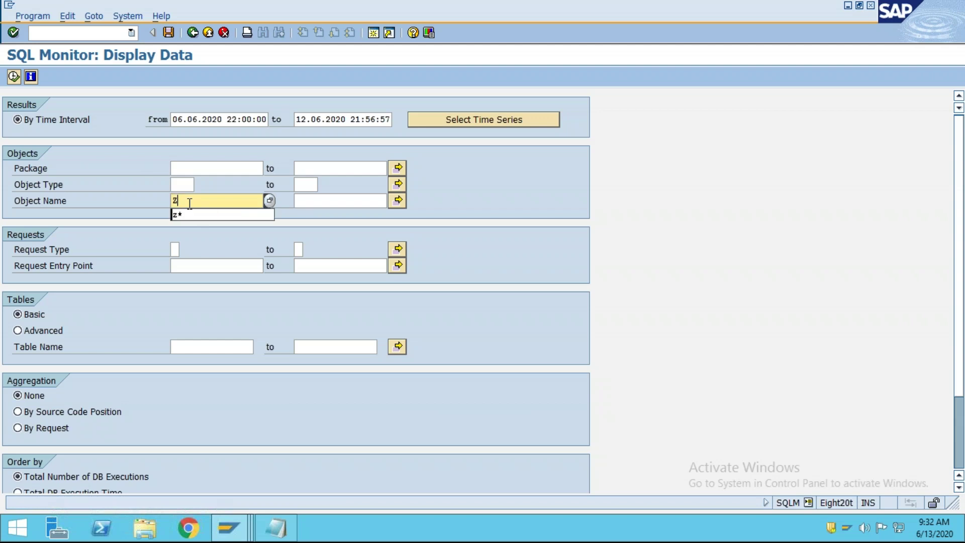
left_click(14, 77)
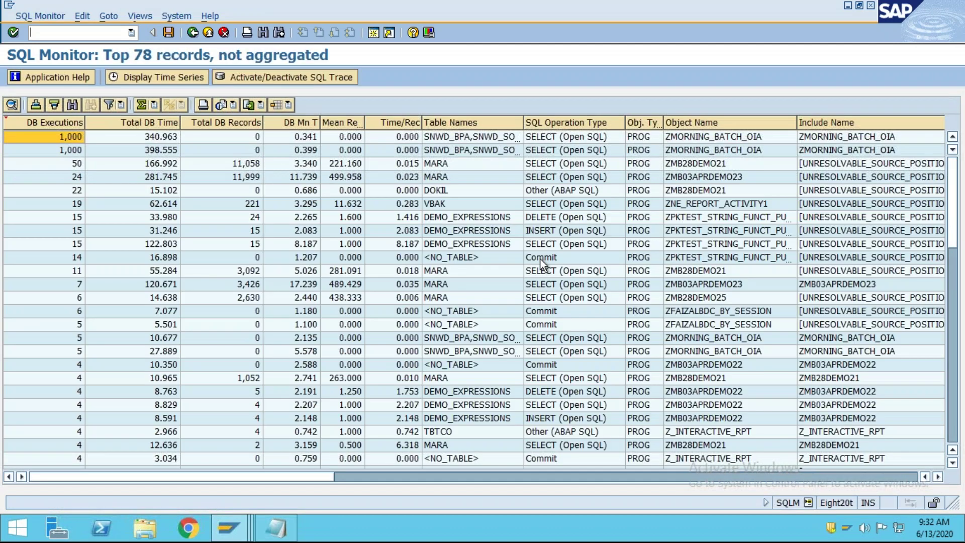
Step: Examine the Object Name column throughout the list of custom Z objects
left_click(713, 122)
left_click(735, 325)
scroll(743, 383, "down", 10)
scroll(743, 384, "up", 10)
left_click(713, 122)
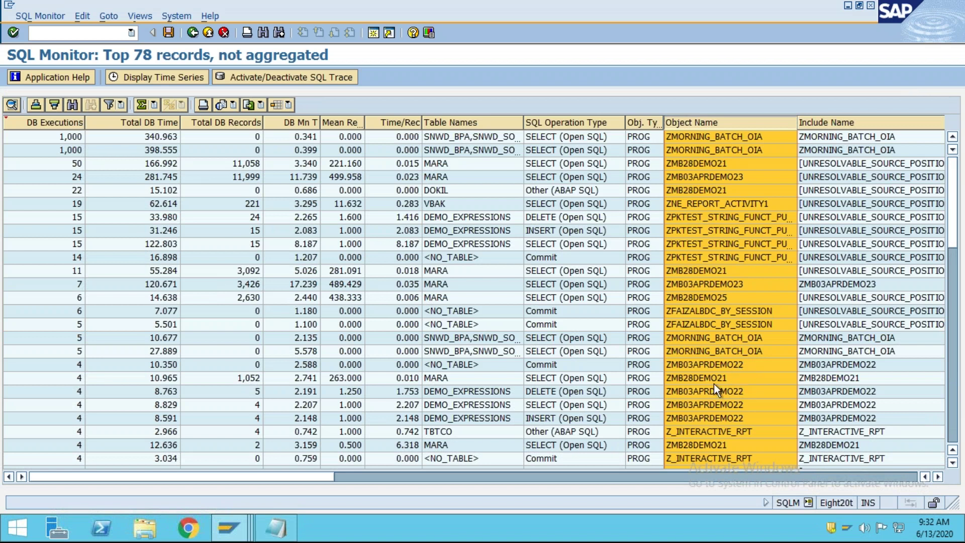
Step: Sort the SQL Monitor records by DB Executions in descending order
left_click(151, 122)
left_click(58, 122)
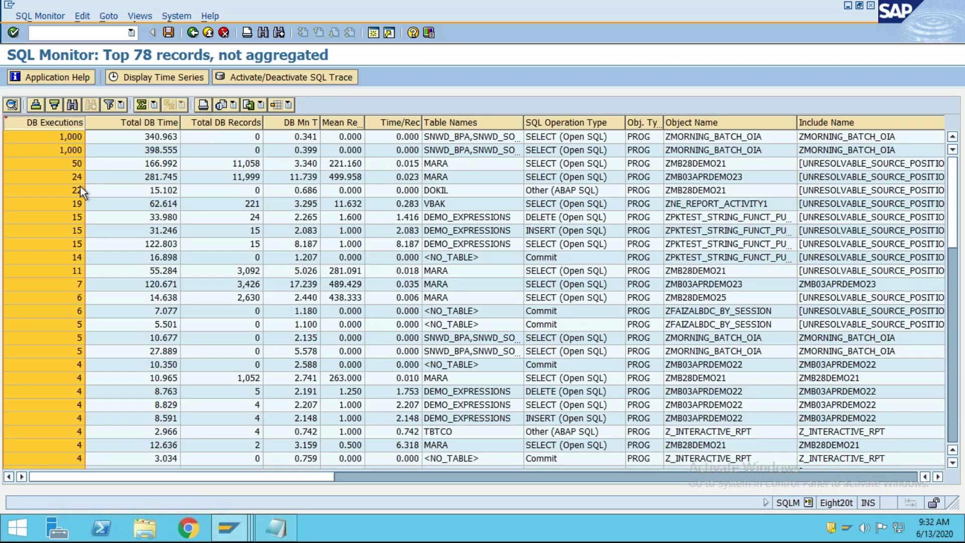
left_click(53, 104)
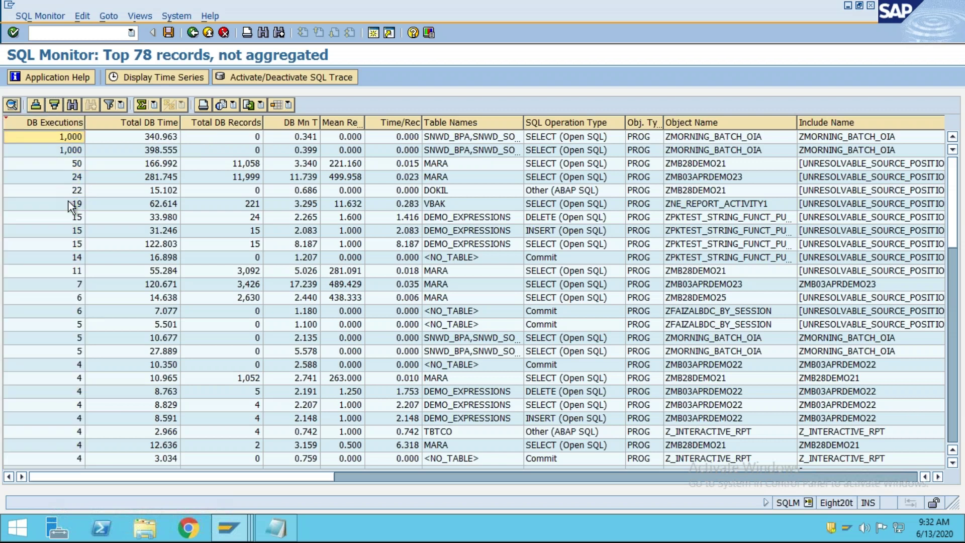
Step: Examine the DB Executions and Object Name of the two most frequently executed ZMORNING_BATCH_OIA records
left_click(67, 151)
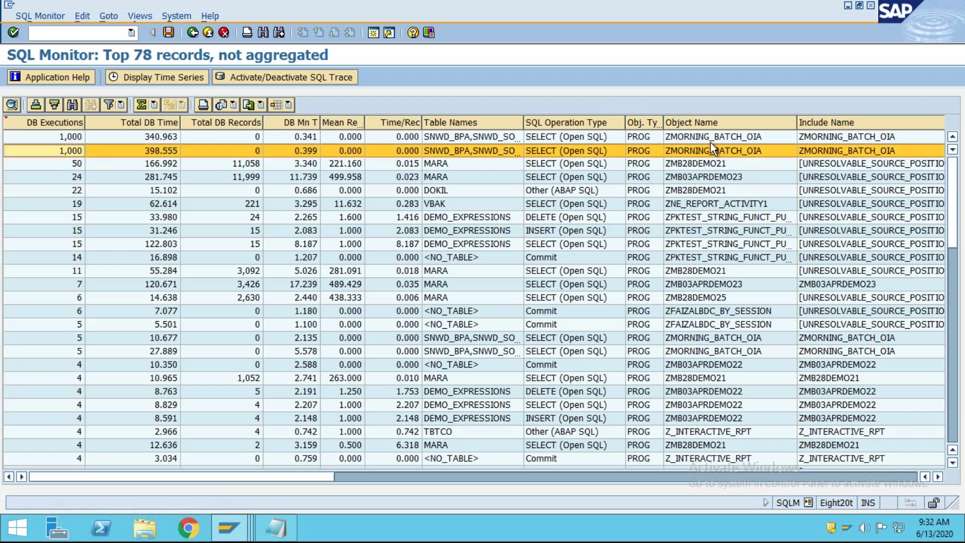
left_click(693, 142)
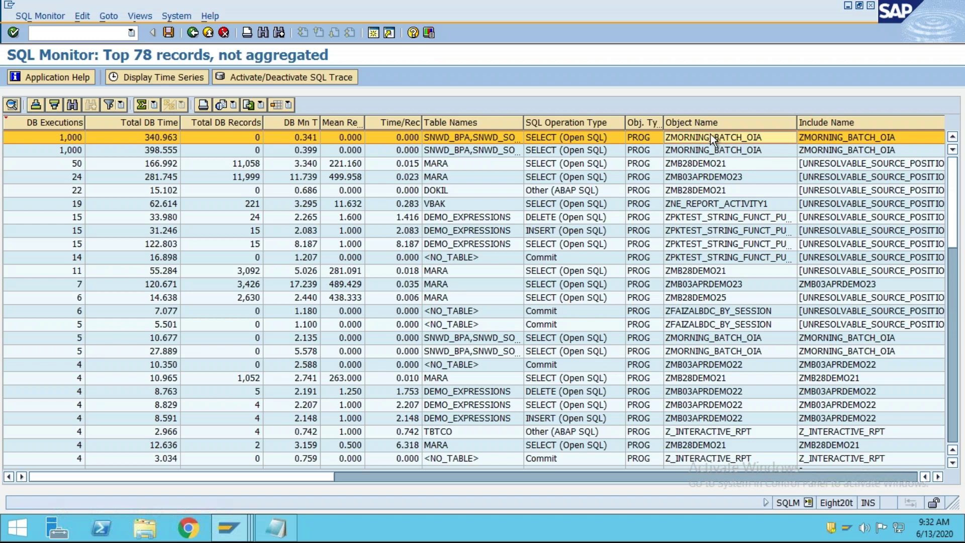
left_click(709, 152)
left_click(705, 140)
left_click(708, 147)
left_click(707, 138)
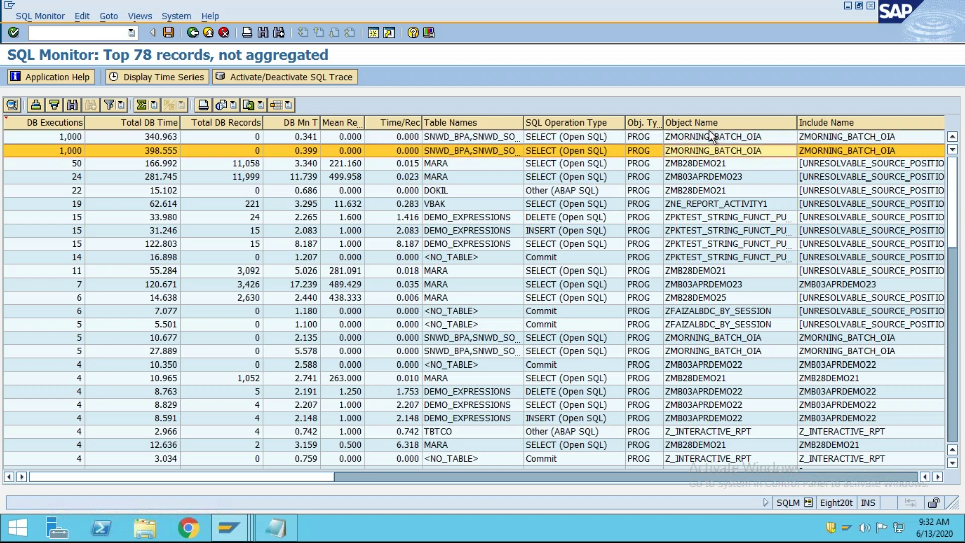
left_click(710, 148)
left_click(707, 127)
left_click(714, 151)
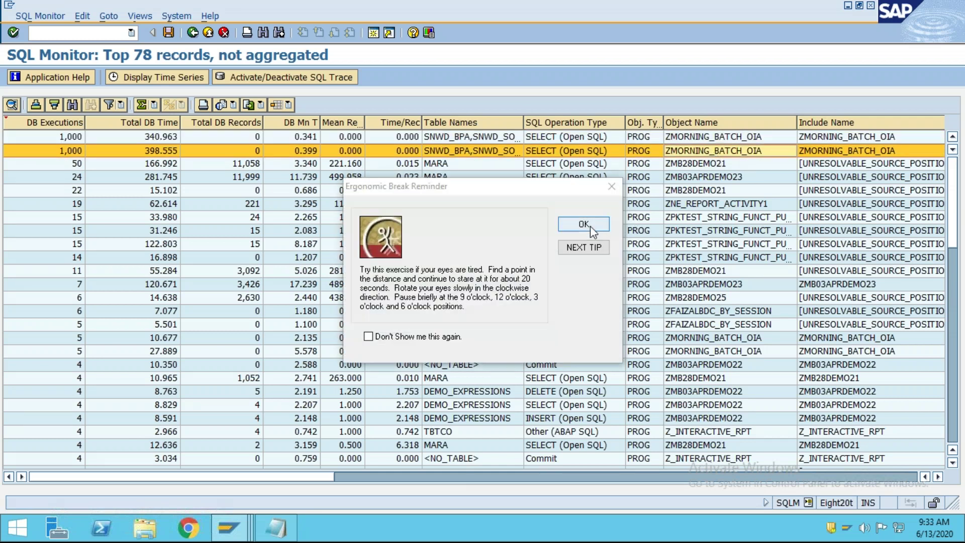
left_click(585, 224)
key("Up")
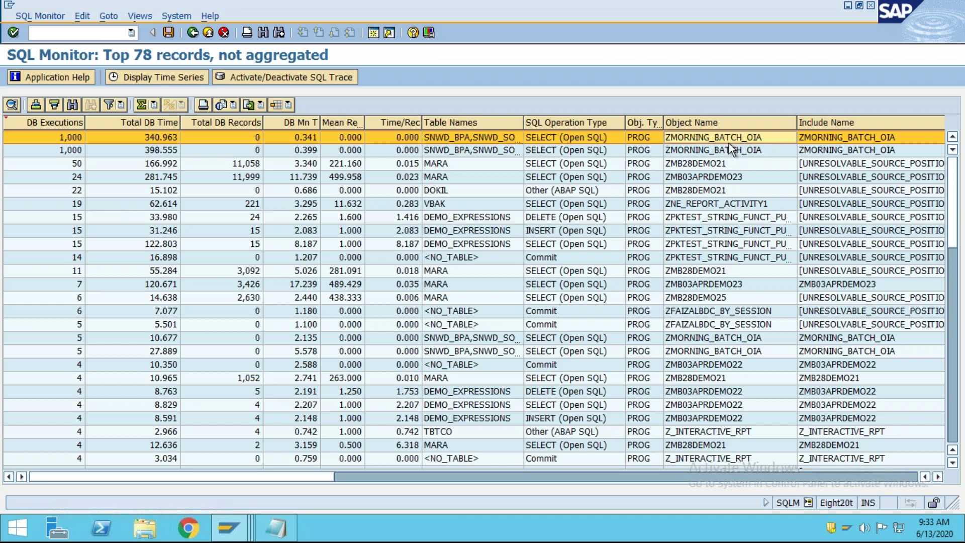
left_click(55, 152)
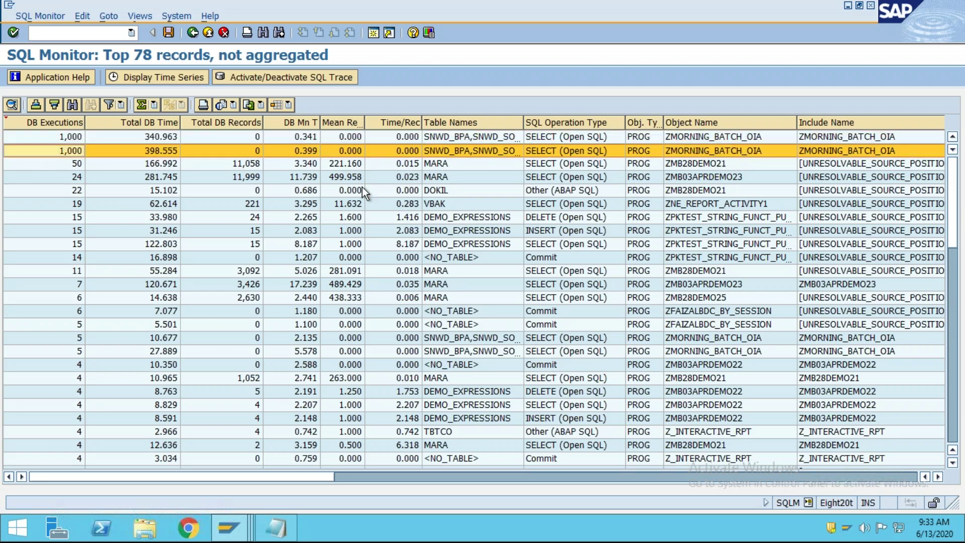
left_click(695, 137)
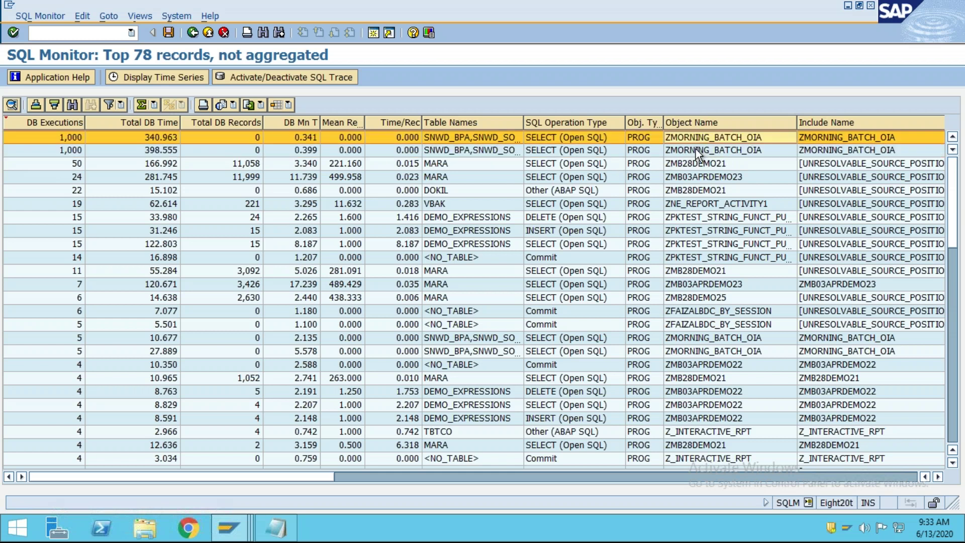
left_click(696, 148)
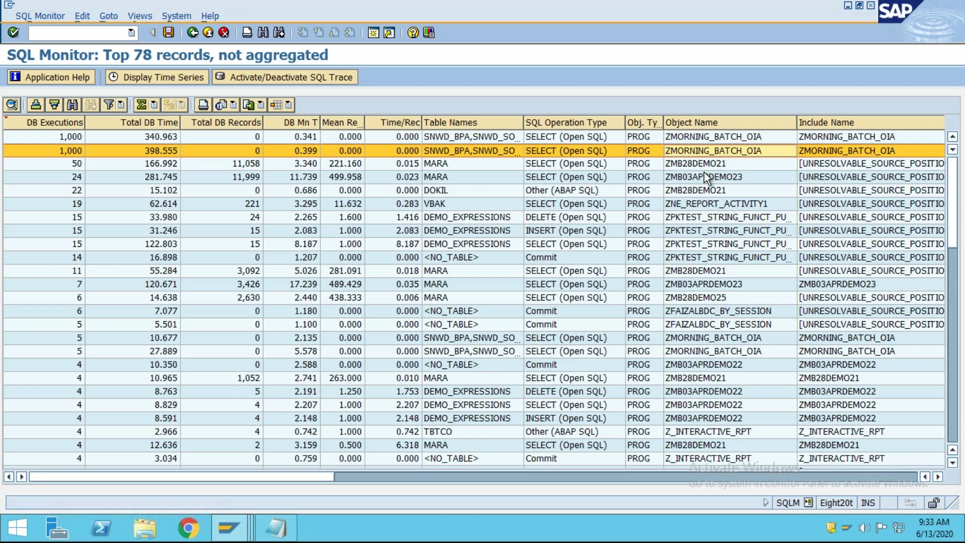
Step: Examine the most executed MARA records of ZMB28DEMO21 and ZMB03APRDEMO23, and try to display the source code of the ZMB28DEMO21 record
left_click(72, 165)
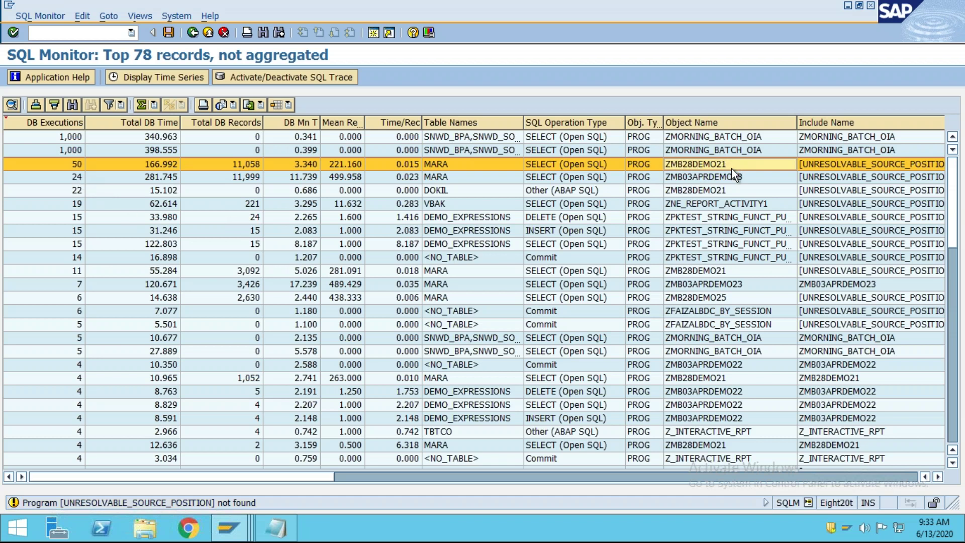
double_click(143, 167)
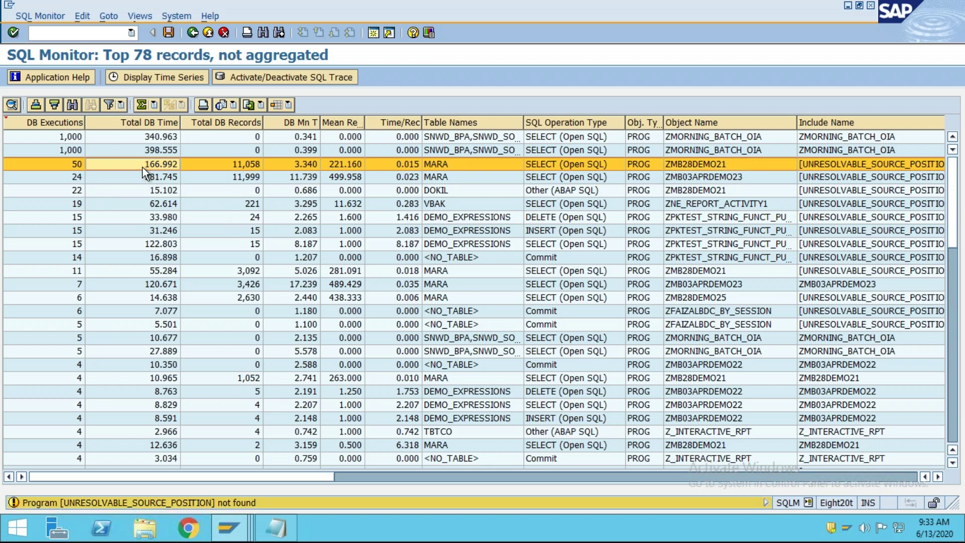
left_click(721, 164)
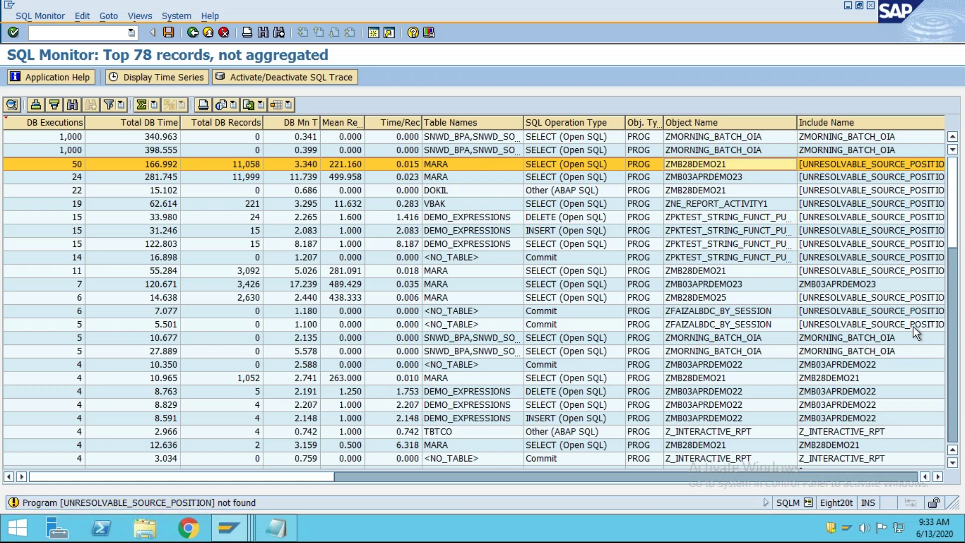
left_click(440, 166)
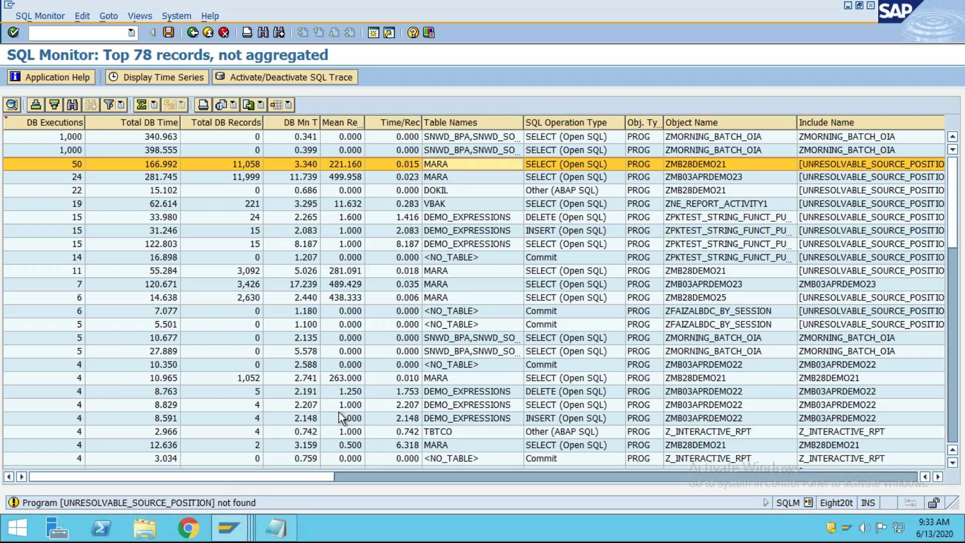
left_click(705, 166)
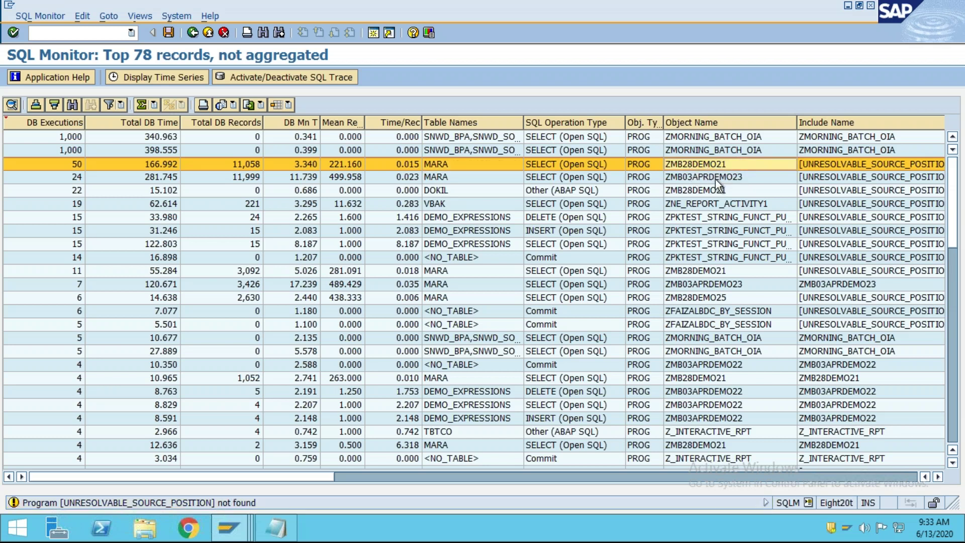
left_click(719, 181)
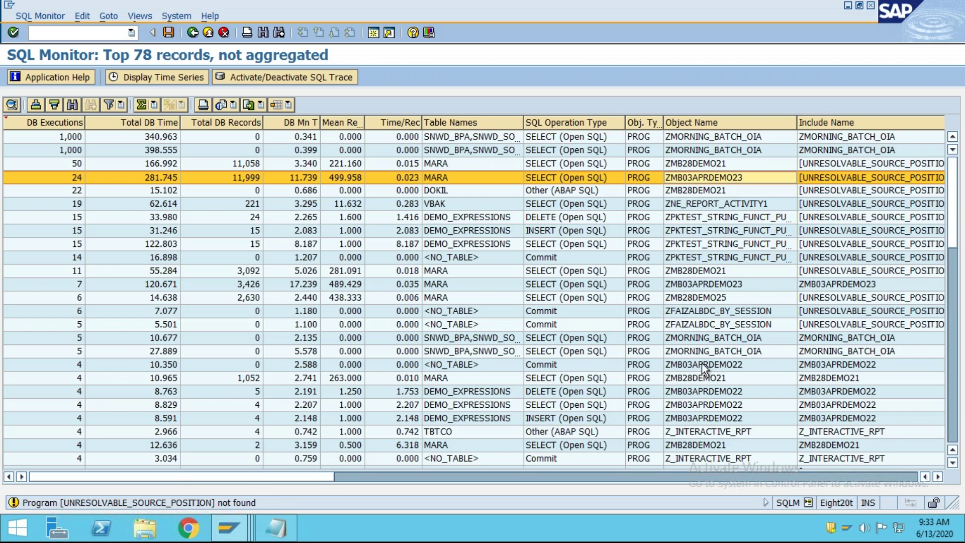
Step: Display the ABAP source behind the two top ZMORNING_BATCH_OIA records, returning to the SQL Monitor list after each
double_click(707, 142)
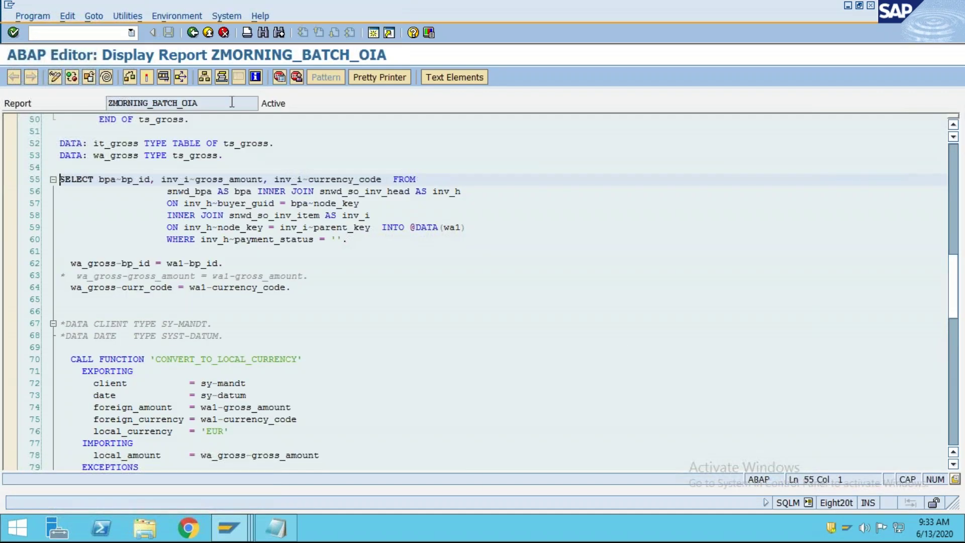
left_click(191, 33)
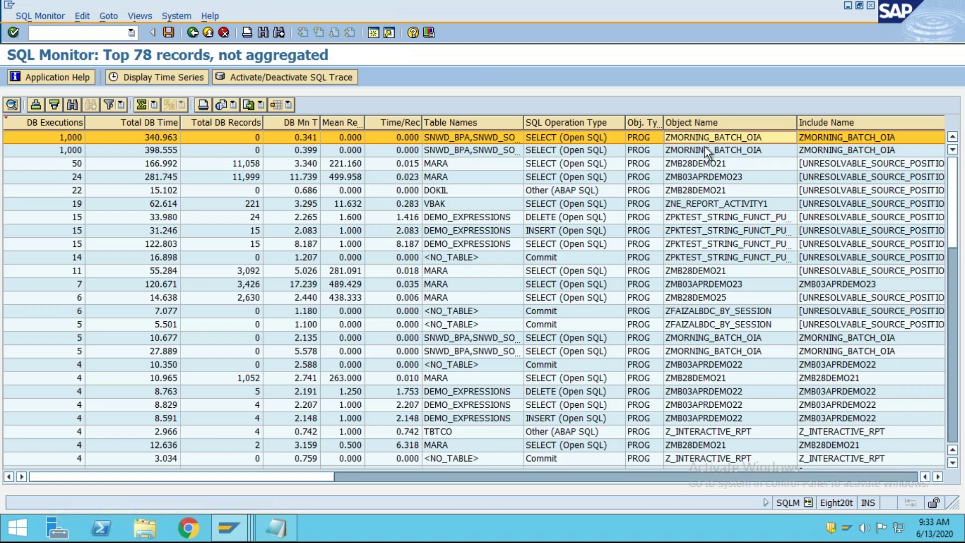
double_click(708, 149)
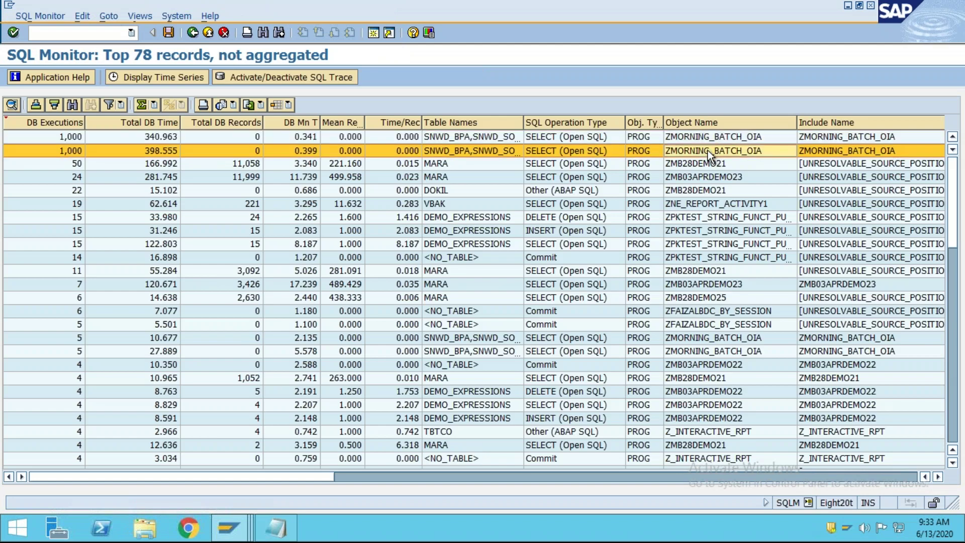
left_click(192, 34)
Step: Display the ABAP source of the ZMB03APRDEMO23 record that has a resolved include name, and return to the list
double_click(691, 284)
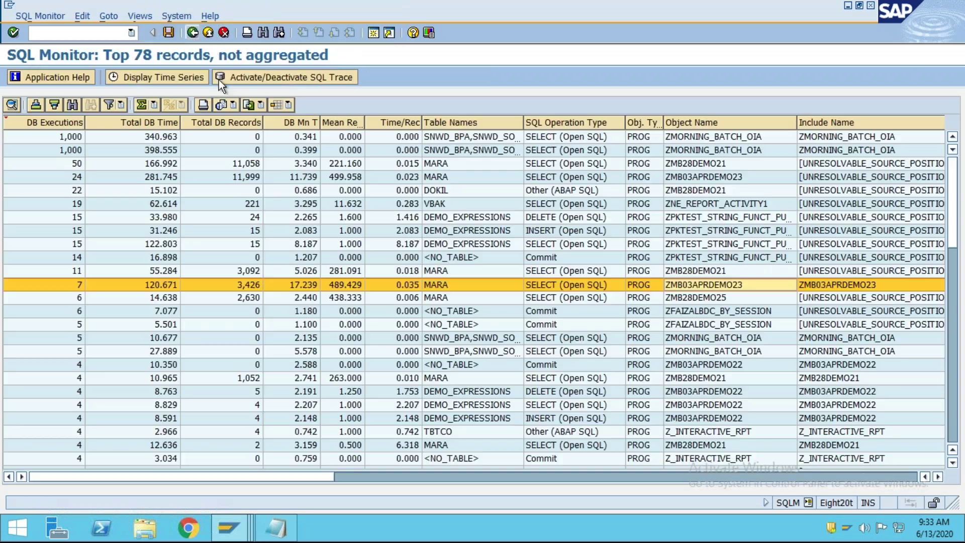
left_click(192, 34)
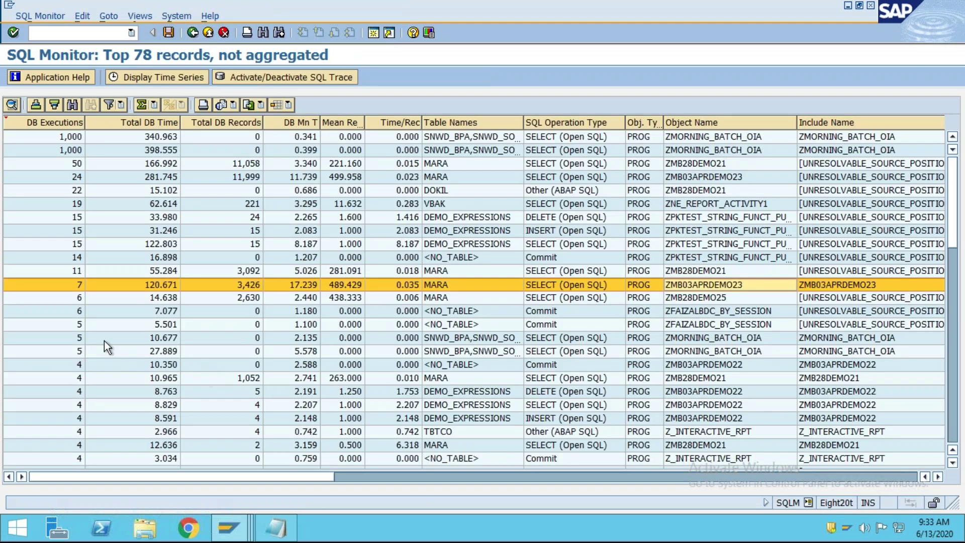
double_click(156, 288)
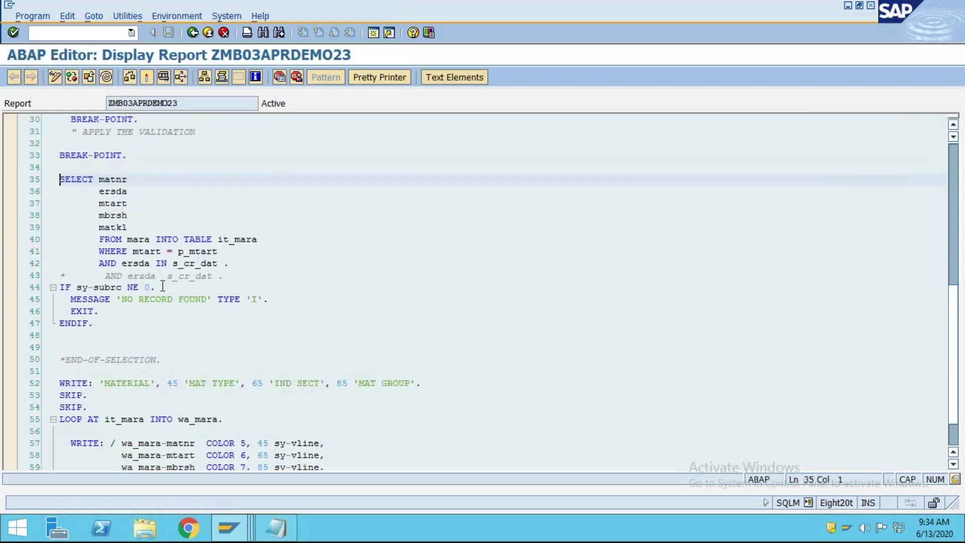
left_click(191, 34)
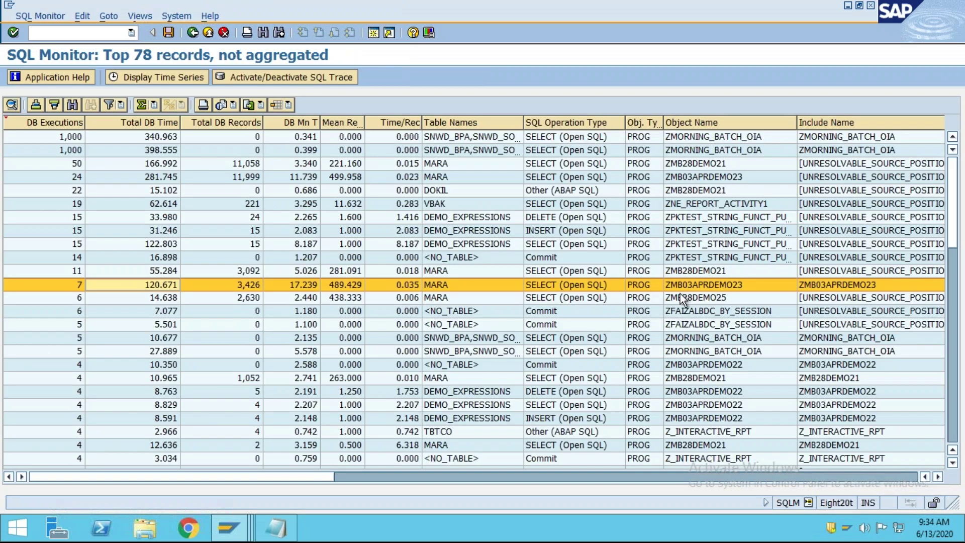
Step: Examine the Object Name column from the ZMORNING_BATCH_OIA records down to the ZPKTEST_STRING_FUNCT records
left_click(691, 125)
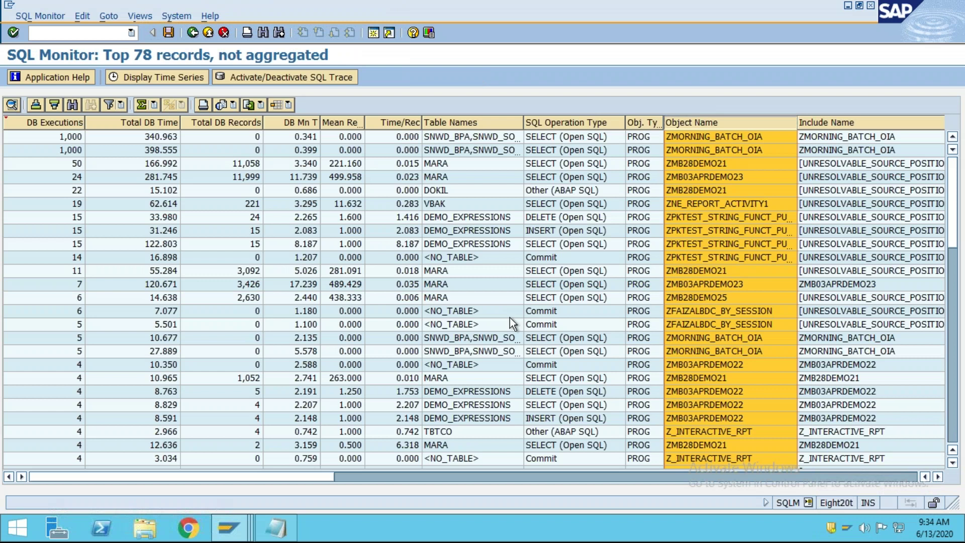
left_click(690, 139)
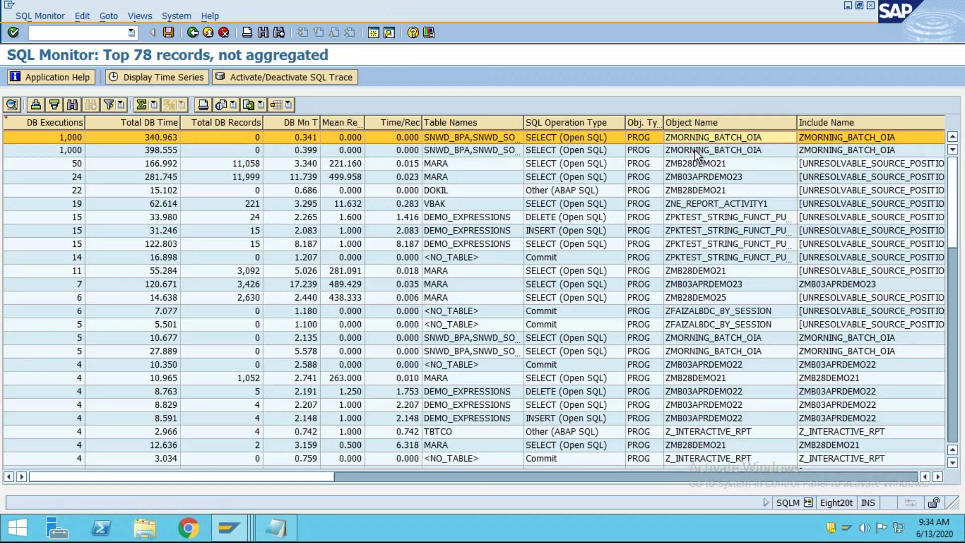
left_click(695, 150)
left_click(705, 209)
left_click(711, 244)
left_click(715, 258)
left_click(712, 244)
left_click(708, 230)
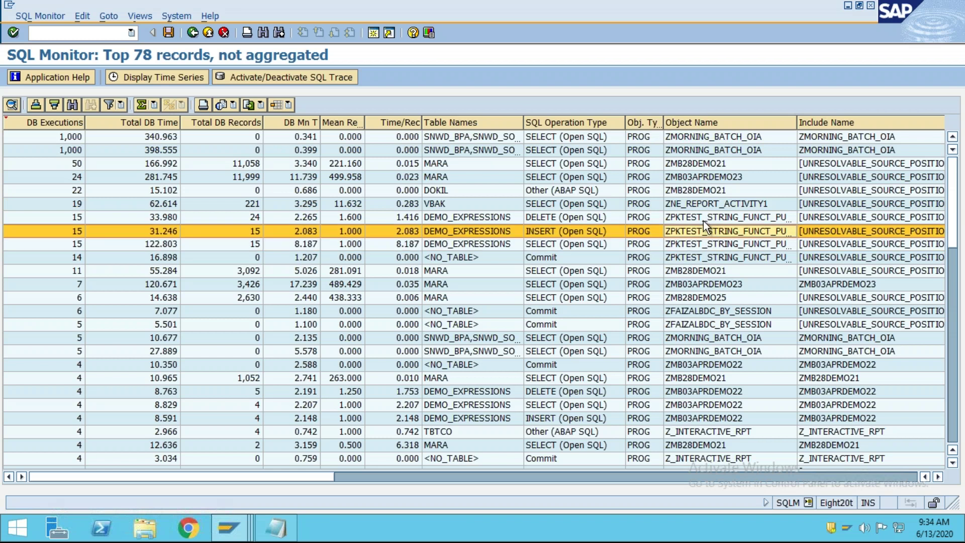
left_click(703, 217)
left_click(693, 124)
left_click(694, 138)
left_click(696, 149)
left_click(698, 165)
left_click(698, 177)
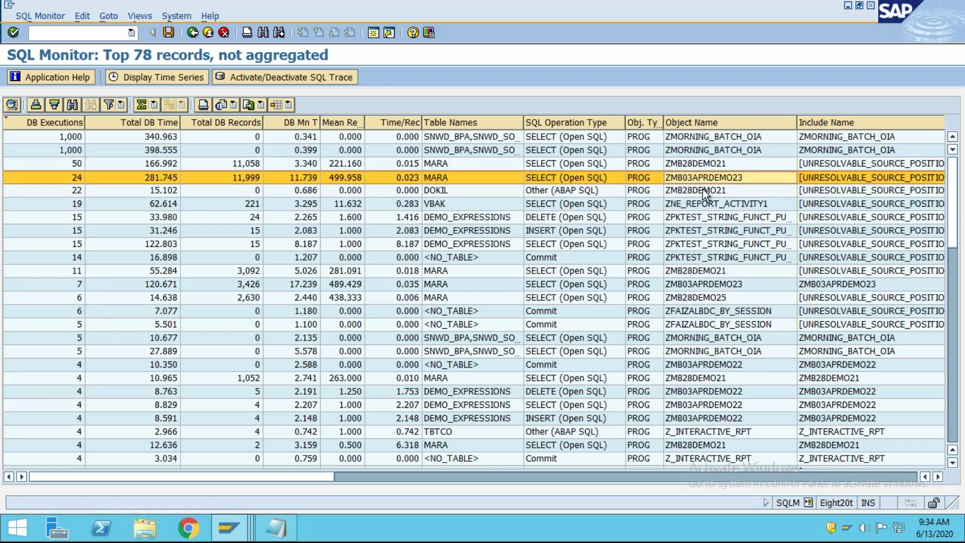
left_click(703, 190)
left_click(700, 205)
left_click(709, 231)
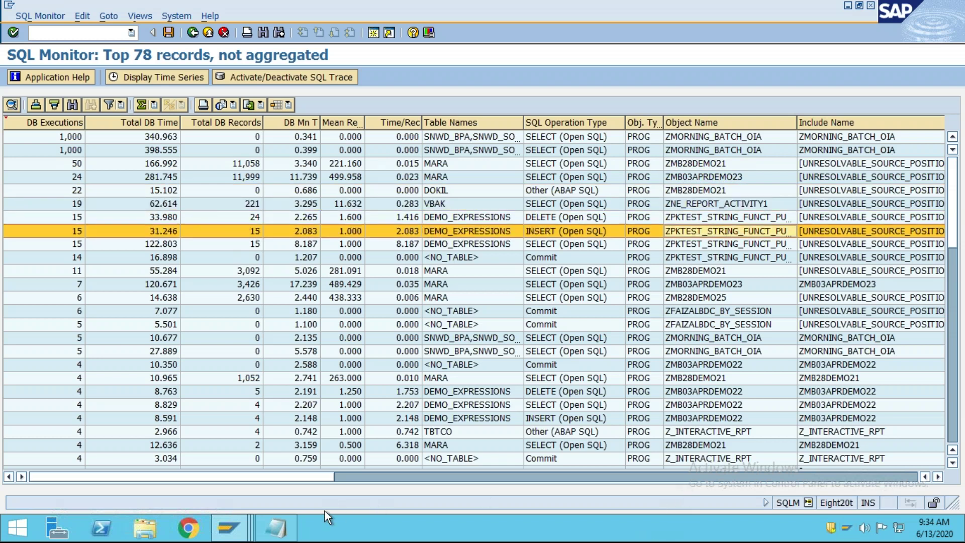
Step: Examine the source code fragments recorded for the ZMB03APRDEMO23 and ZMB03APRDEMO22 statements alongside their object and include names
left_click_drag(302, 478, 398, 487)
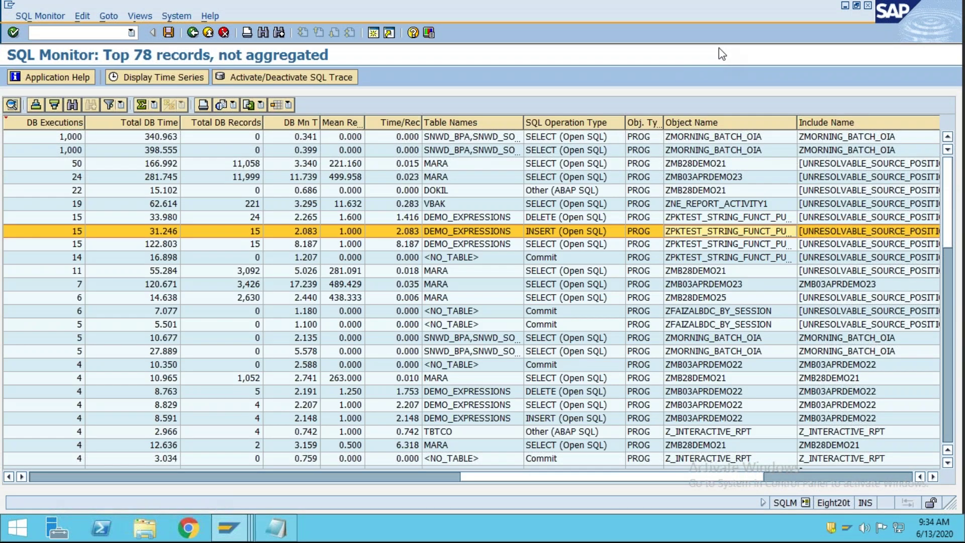
left_click(374, 298)
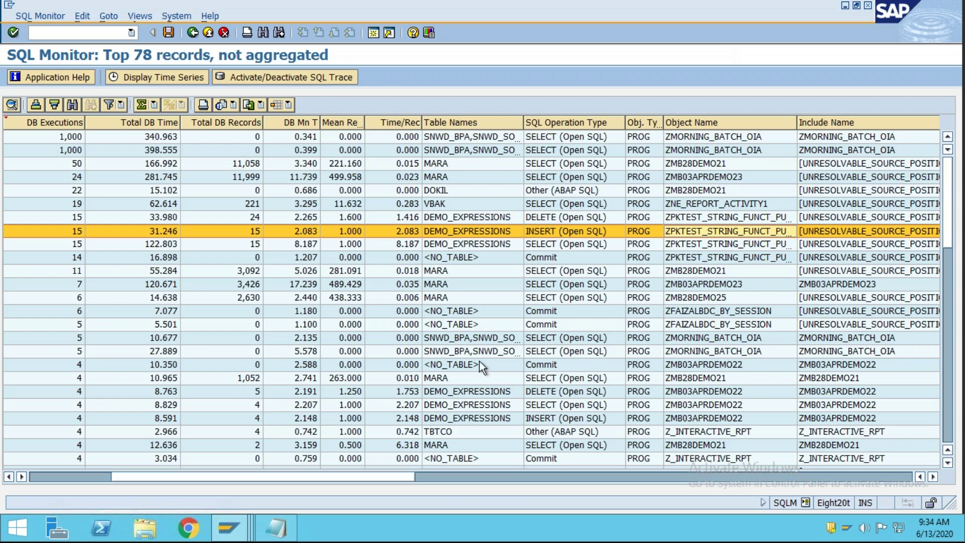
left_click_drag(363, 479, 625, 485)
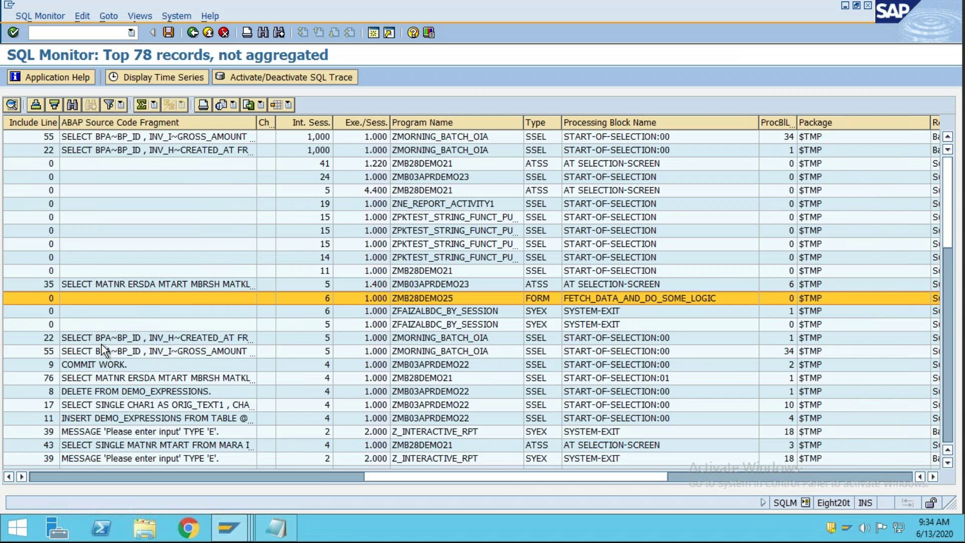
left_click(102, 290)
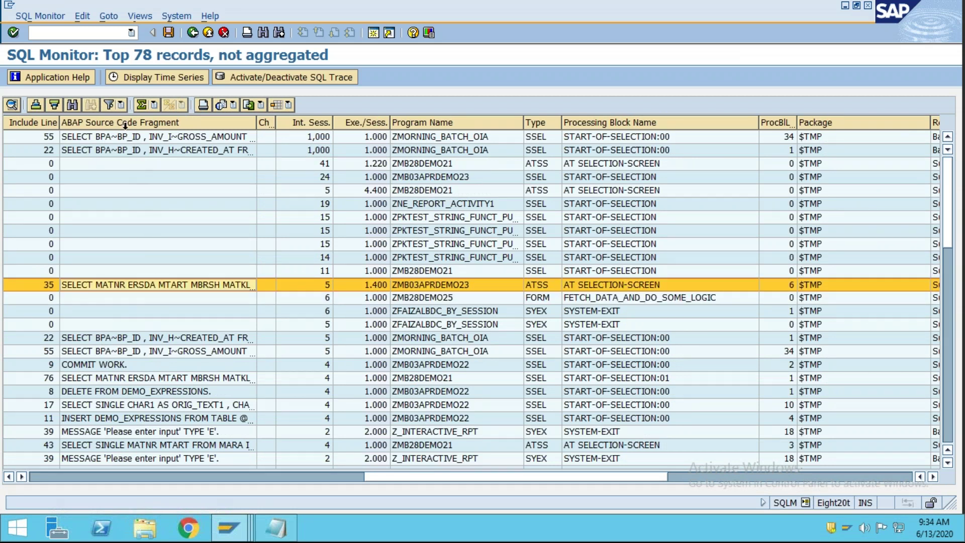
left_click(141, 365)
left_click(125, 417)
left_click_drag(435, 478, 333, 487)
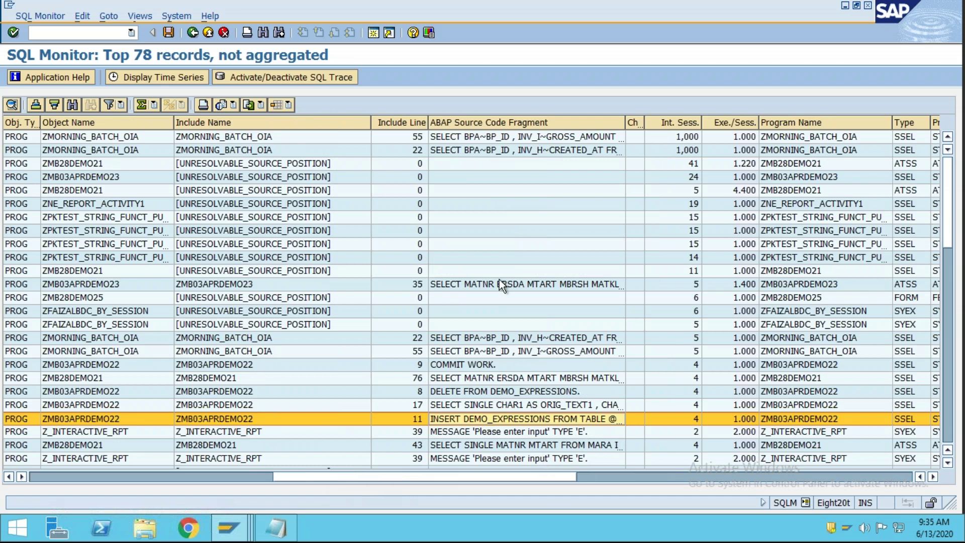
Step: Review the ABAP Source Code Fragment column and display the source of the top ZMORNING_BATCH_OIA SELECT at include line 55
left_click(490, 122)
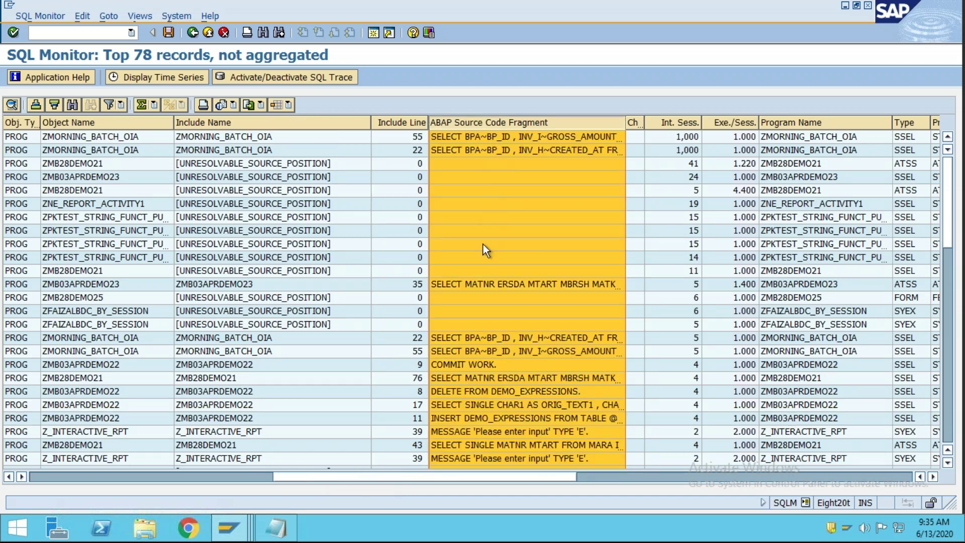
left_click(409, 150)
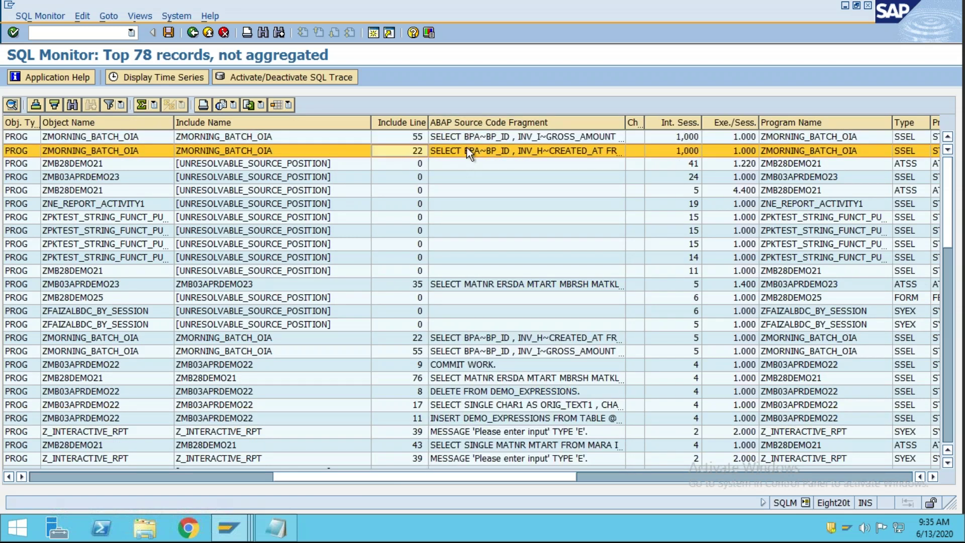
left_click(481, 339)
left_click(473, 367)
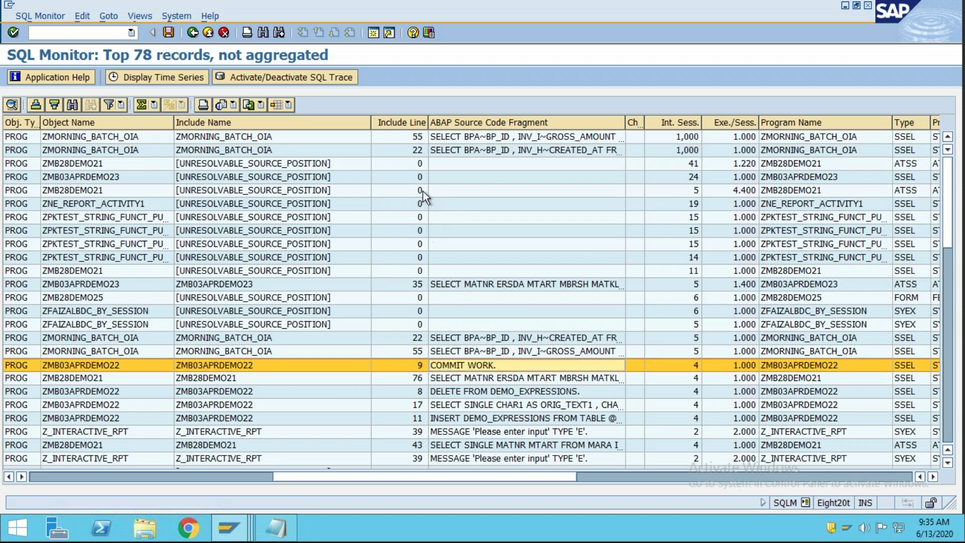
double_click(503, 137)
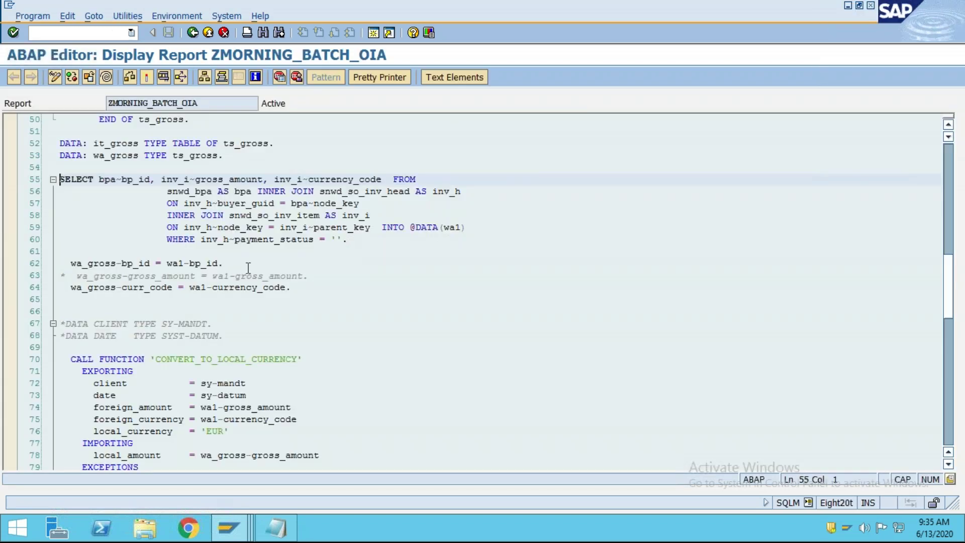
Step: Examine the SELECT join on snwd_bpa and the invoice tables at line 55 of ZMORNING_BATCH_OIA, and return to the SQL Monitor list
left_click_drag(79, 182, 152, 191)
left_click(224, 206)
left_click(193, 32)
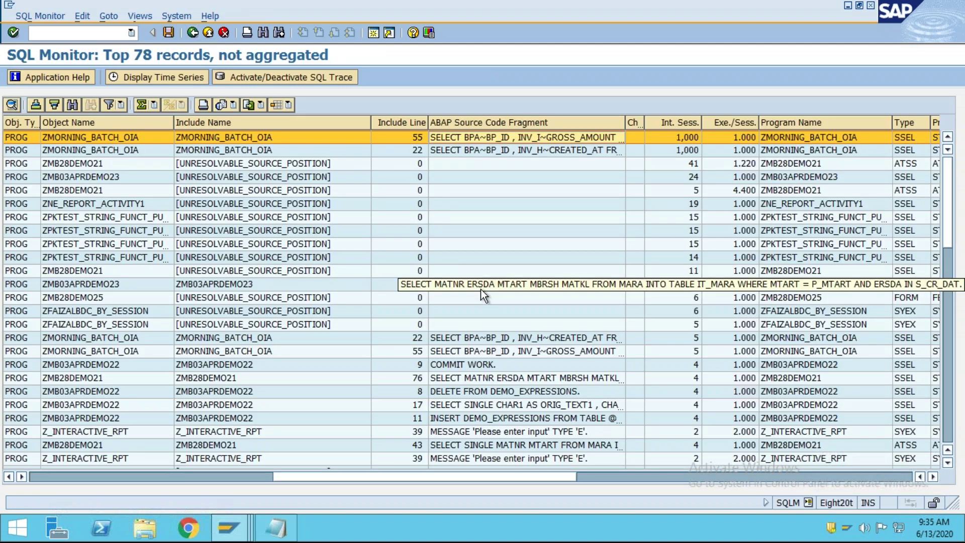
Step: Examine the DB Executions and Table Names values of the first two ZMORNING_BATCH_OIA records
left_click_drag(379, 475, 102, 479)
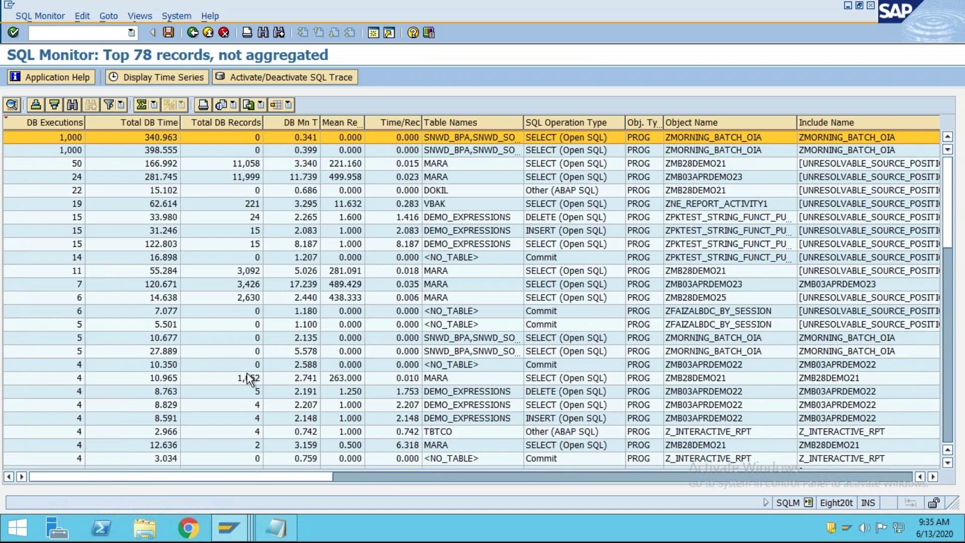
left_click(65, 149)
left_click(61, 134)
left_click(59, 152)
left_click(56, 137)
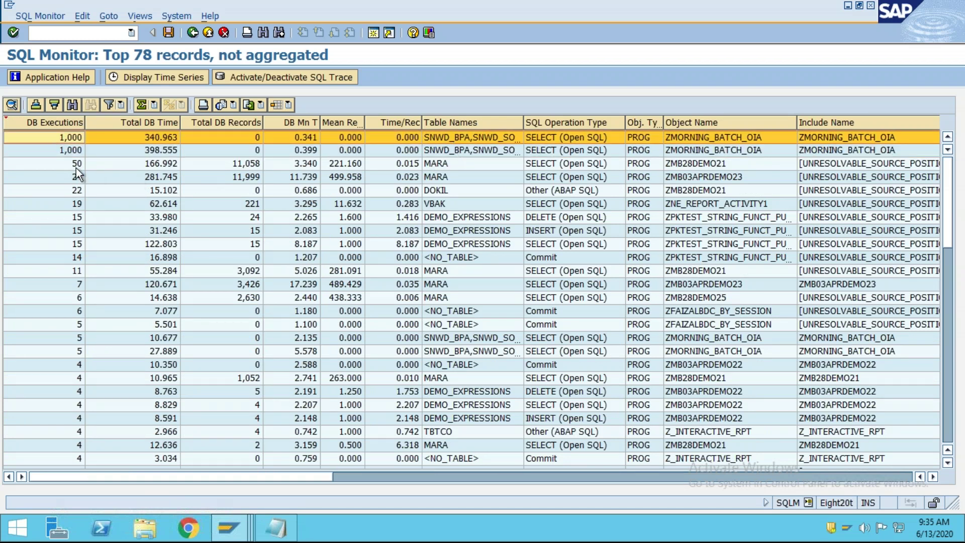
left_click(65, 146)
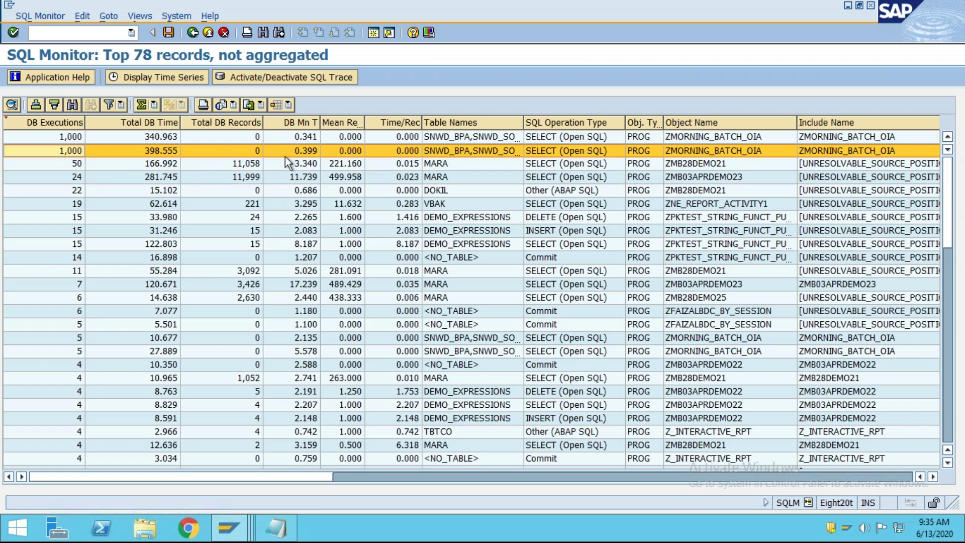
left_click(440, 137)
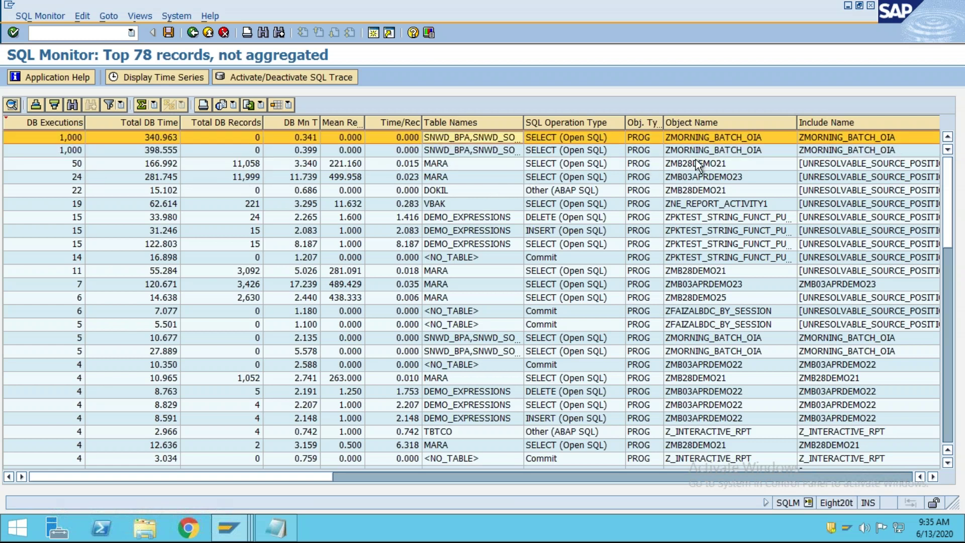
Step: Widen the Internal Sessions column to show its full heading and compare the values of the first two ZMORNING_BATCH_OIA records
left_click(933, 479)
left_click(934, 479)
left_click(934, 480)
left_click(934, 480)
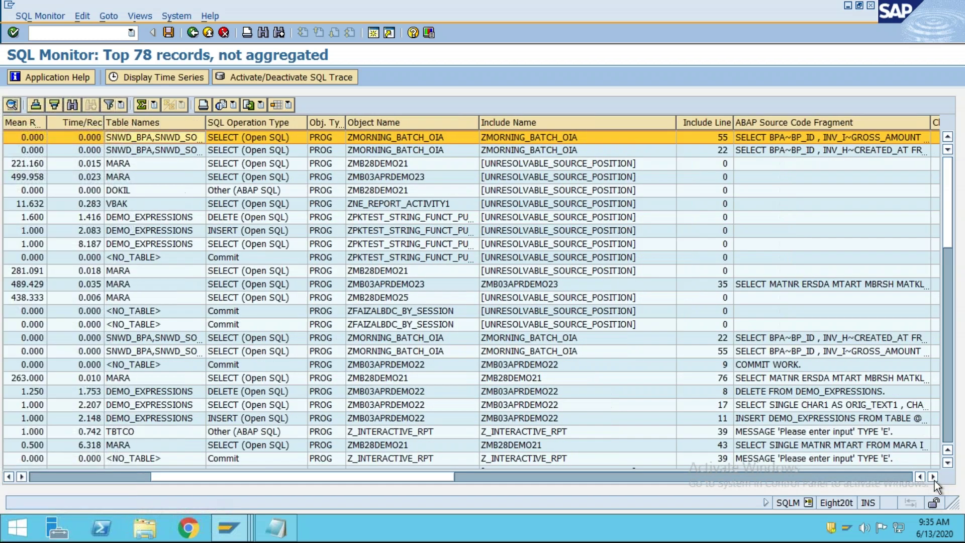
left_click(934, 479)
left_click(934, 480)
left_click(933, 480)
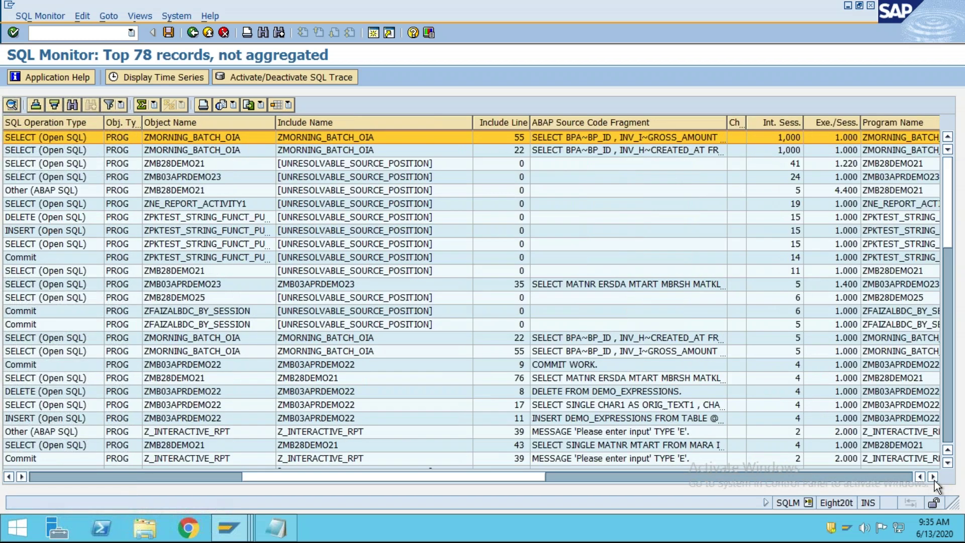
left_click(934, 479)
left_click_drag(728, 121, 746, 122)
left_click(725, 139)
left_click(725, 149)
left_click(727, 140)
left_click(729, 155)
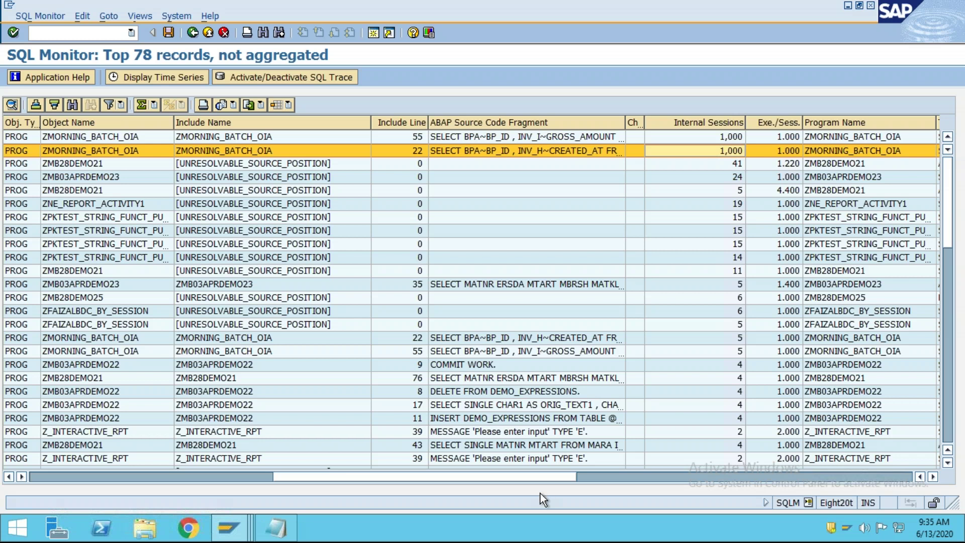
Step: Compare the DB Executions values of the two most frequently executed ZMORNING_BATCH_OIA statements
left_click_drag(291, 489, 96, 498)
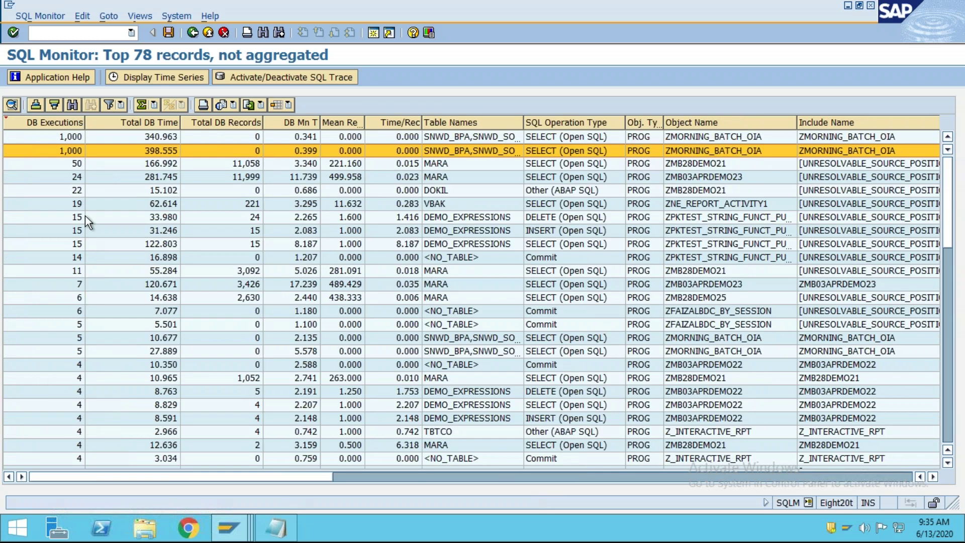
left_click(63, 141)
left_click(62, 153)
left_click(61, 135)
left_click(62, 150)
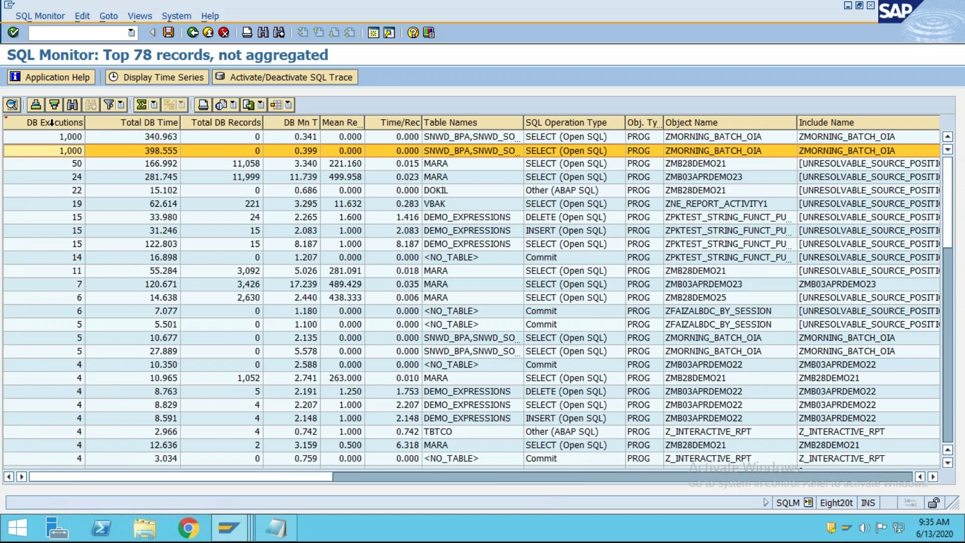
left_click(55, 124)
left_click(56, 139)
left_click(59, 150)
left_click(56, 139)
left_click(58, 149)
left_click(55, 138)
left_click(59, 150)
left_click(54, 138)
left_click(52, 149)
left_click(51, 137)
left_click(52, 150)
left_click(51, 139)
left_click(53, 151)
left_click(46, 135)
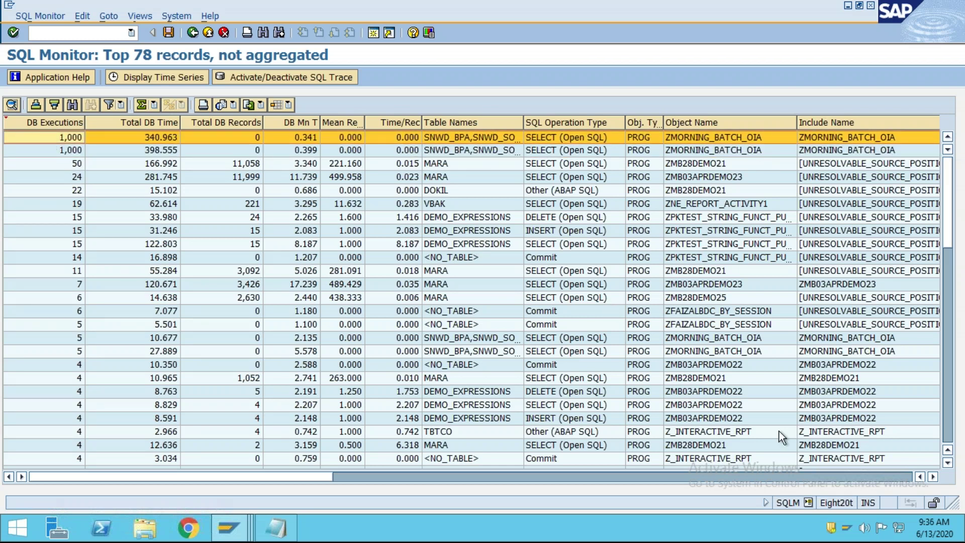
Step: Review the processing block, package, request type, entry point and DB maximum and minimum time columns of the records
left_click_drag(263, 478, 912, 490)
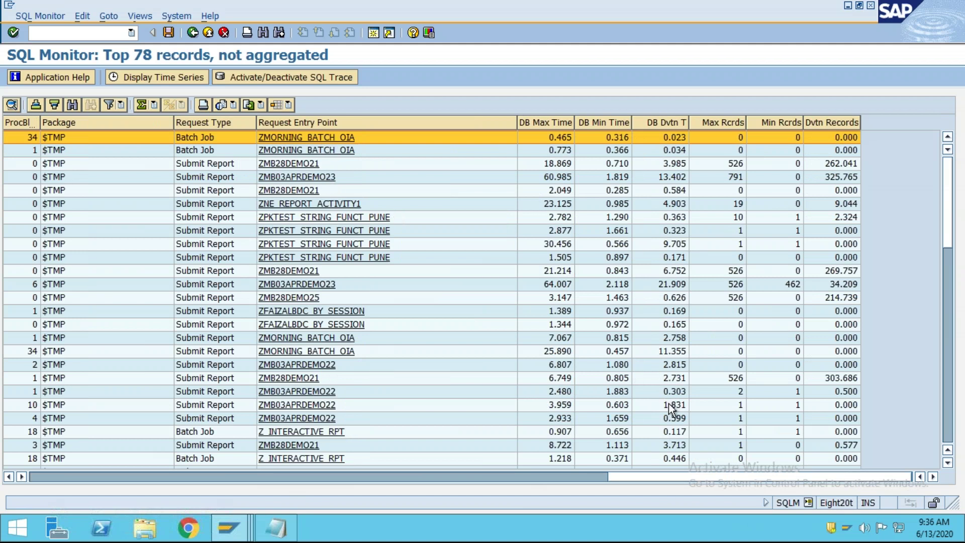
left_click_drag(738, 475, 684, 473)
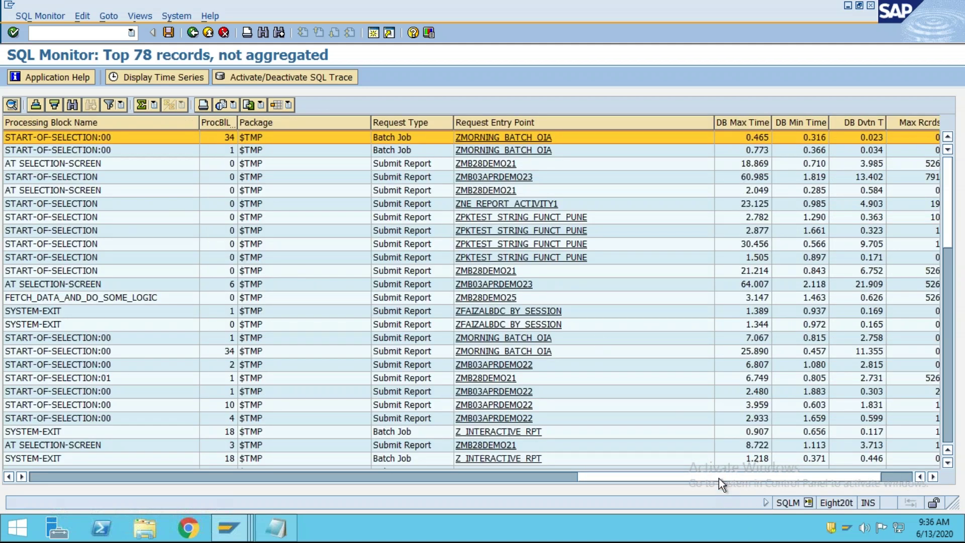
left_click_drag(726, 484, 647, 488)
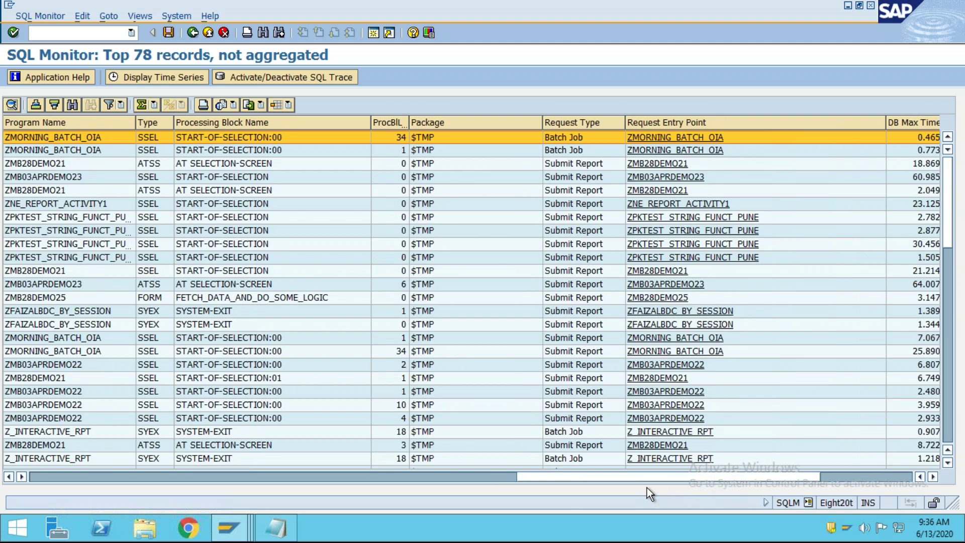
left_click(848, 479)
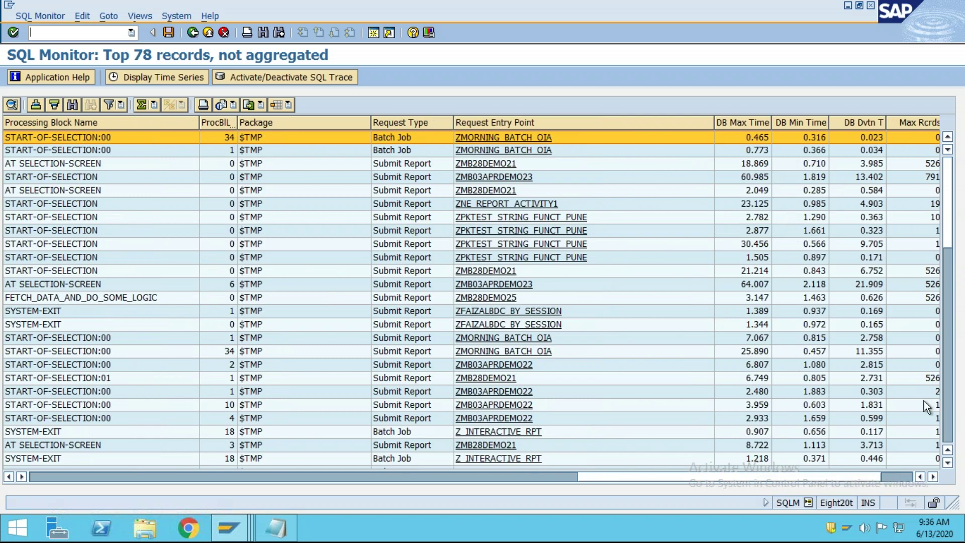
left_click(866, 478)
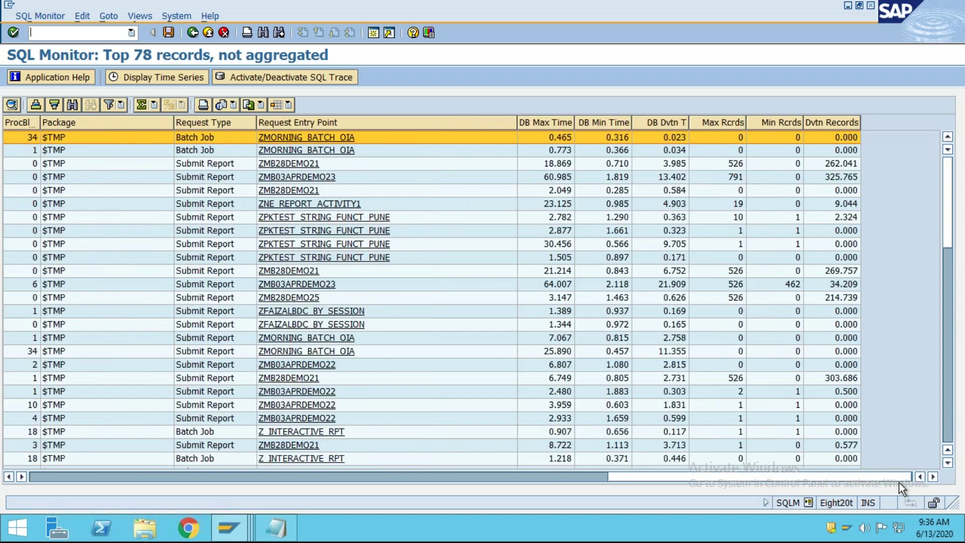
left_click_drag(867, 478, 802, 471)
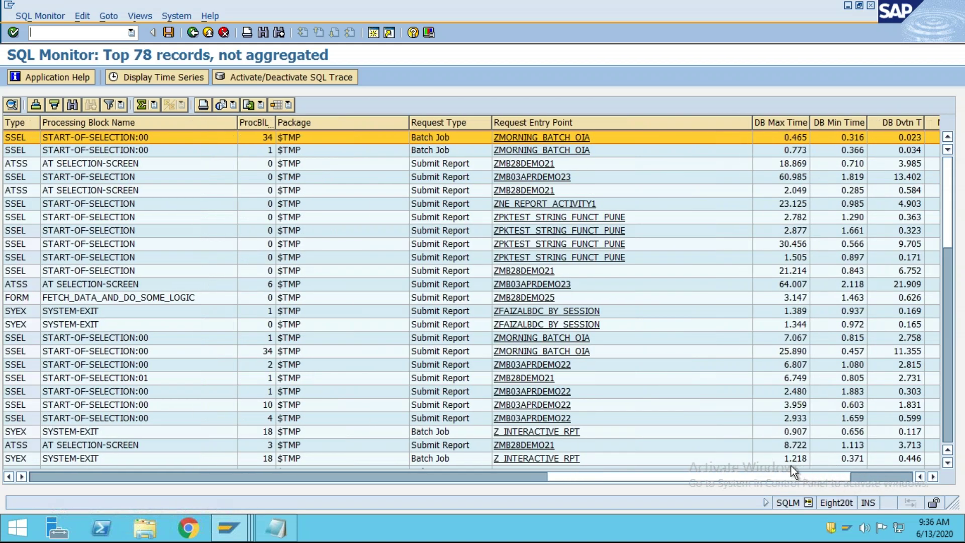
Step: Check the first record's Internal Sessions value and the Include Name column down to the ZFAIZALBDC_BY_SESSION records
left_click_drag(720, 474, 541, 487)
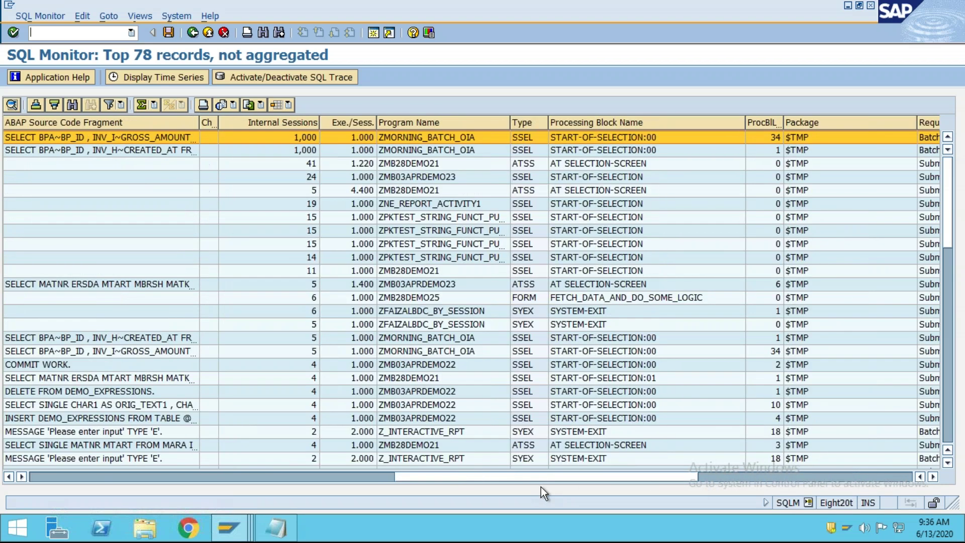
left_click(301, 143)
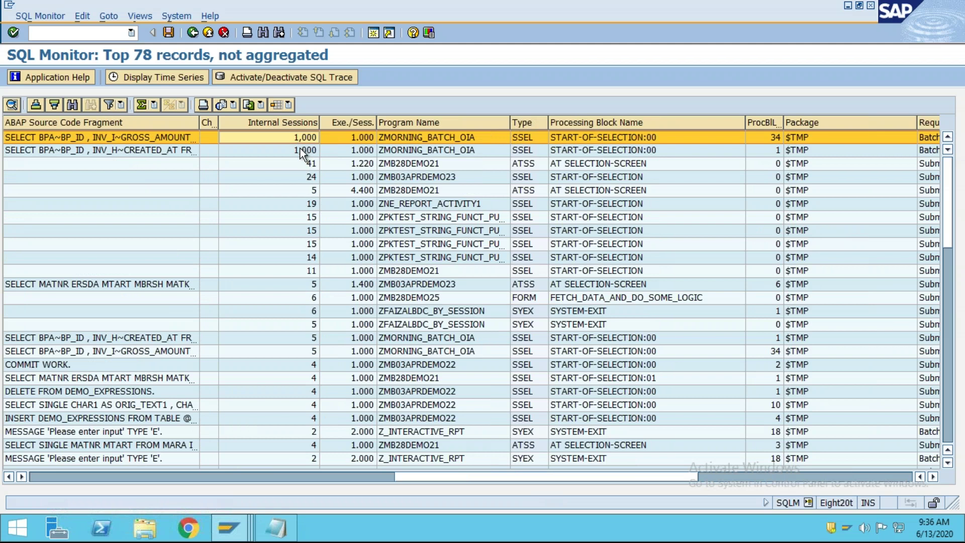
left_click(9, 480)
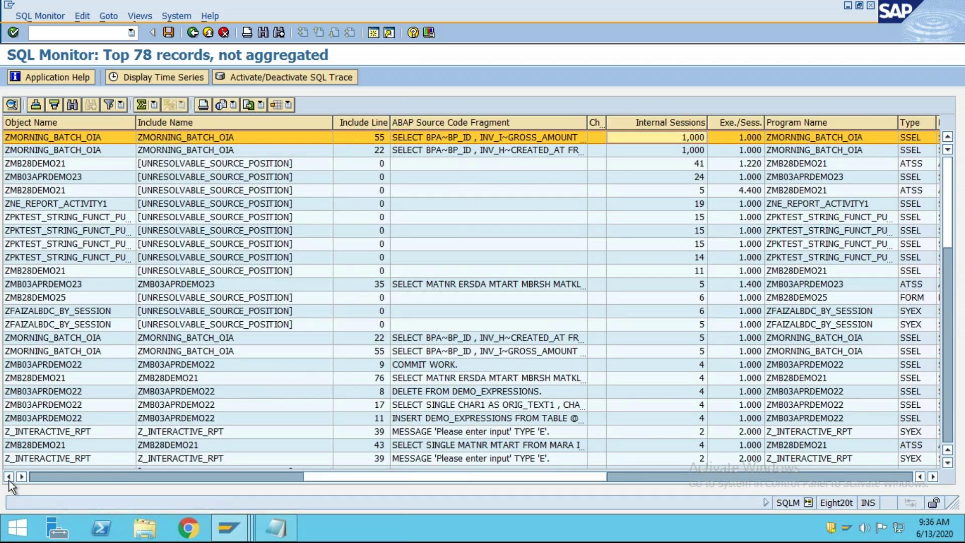
left_click(9, 478)
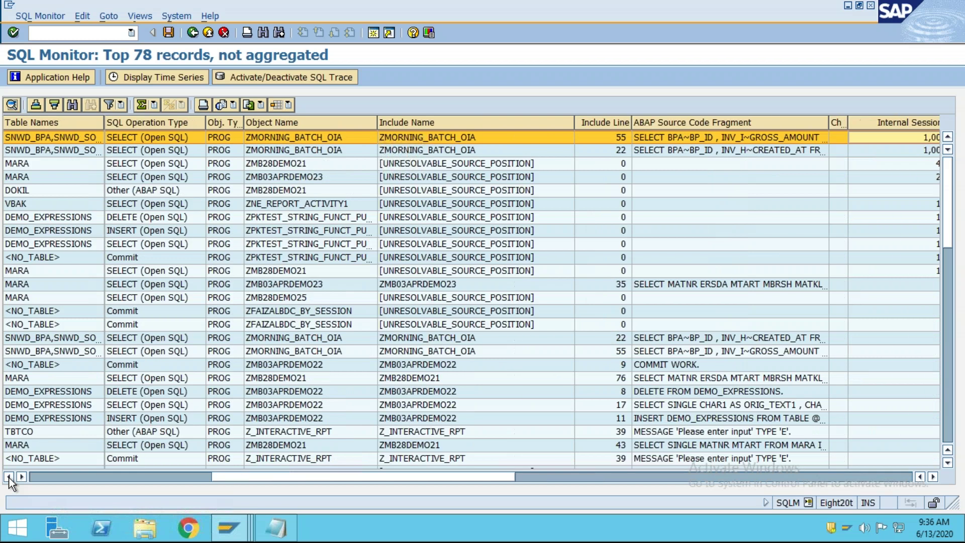
left_click(409, 151)
left_click(419, 202)
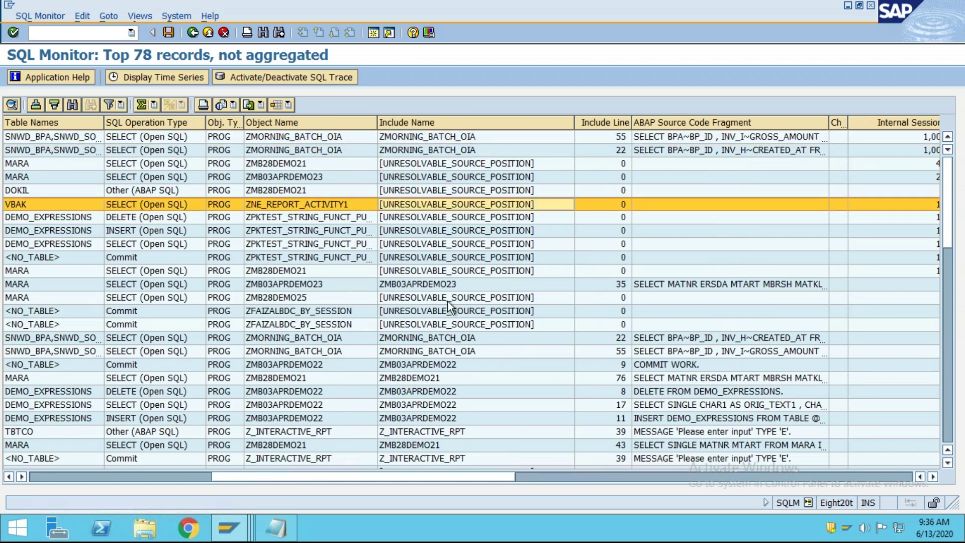
left_click(453, 311)
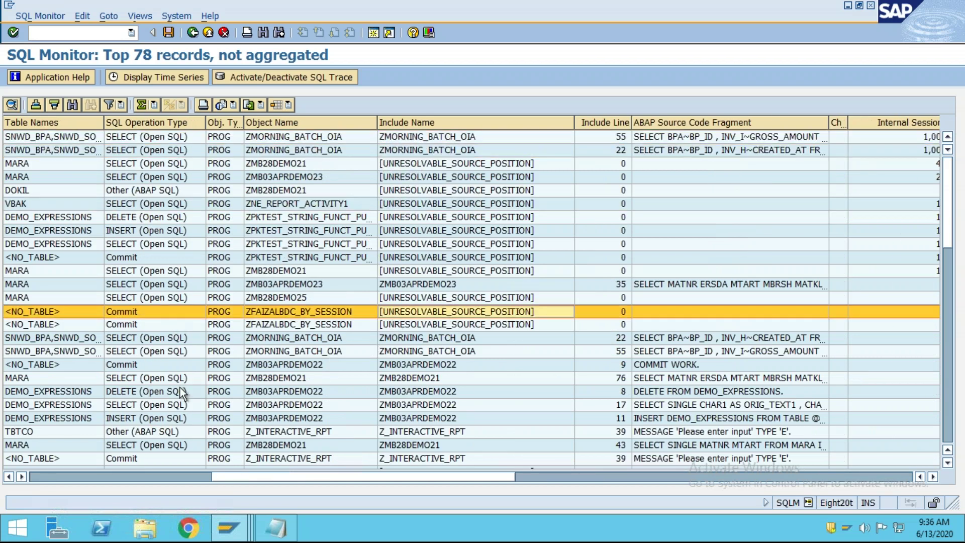
Step: Examine the table names of the two ZMORNING_BATCH_OIA statements and the object name of the ZMB28DEMO21 record below them
left_click_drag(177, 476, 49, 472)
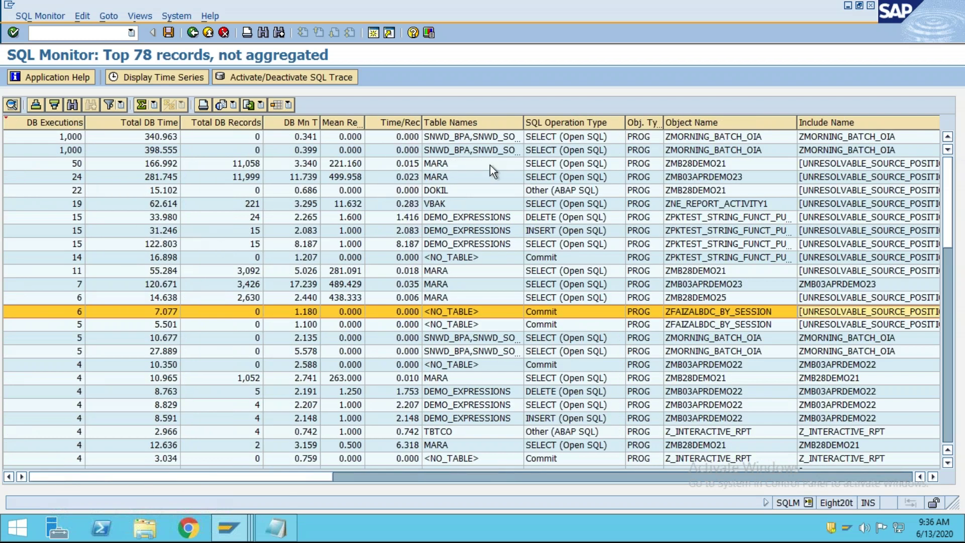
left_click(478, 134)
left_click(474, 149)
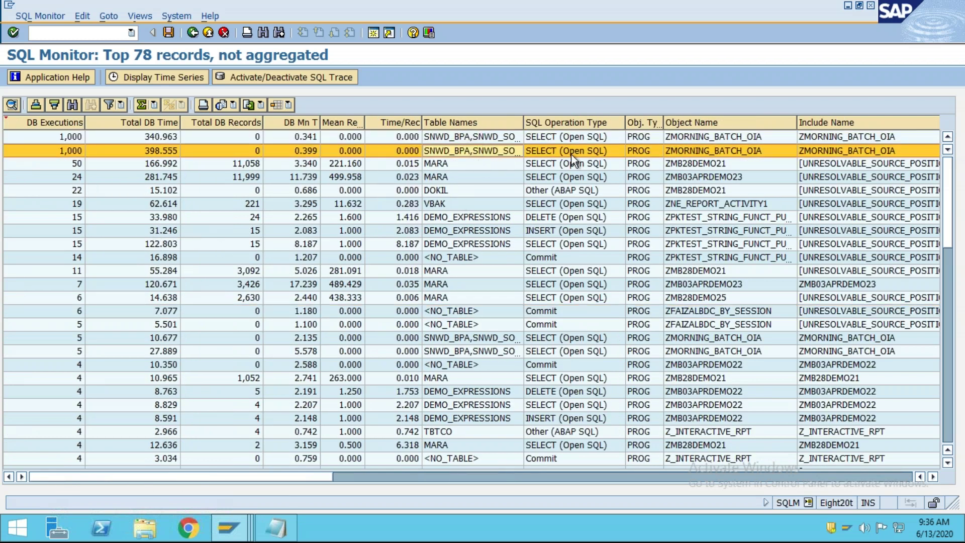
left_click(703, 165)
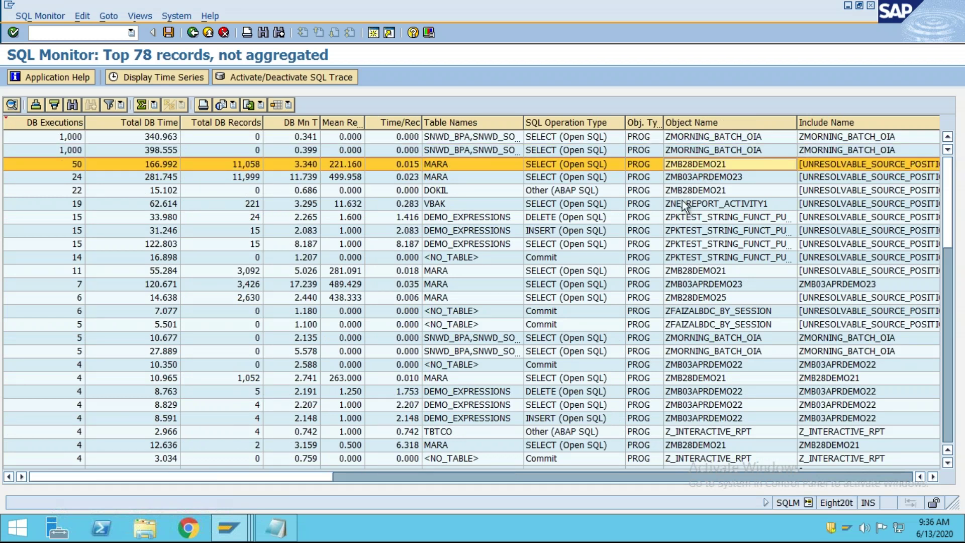
Step: Widen the DB Mean Time column to show its full heading and sort the records by it in descending order
left_click(69, 123)
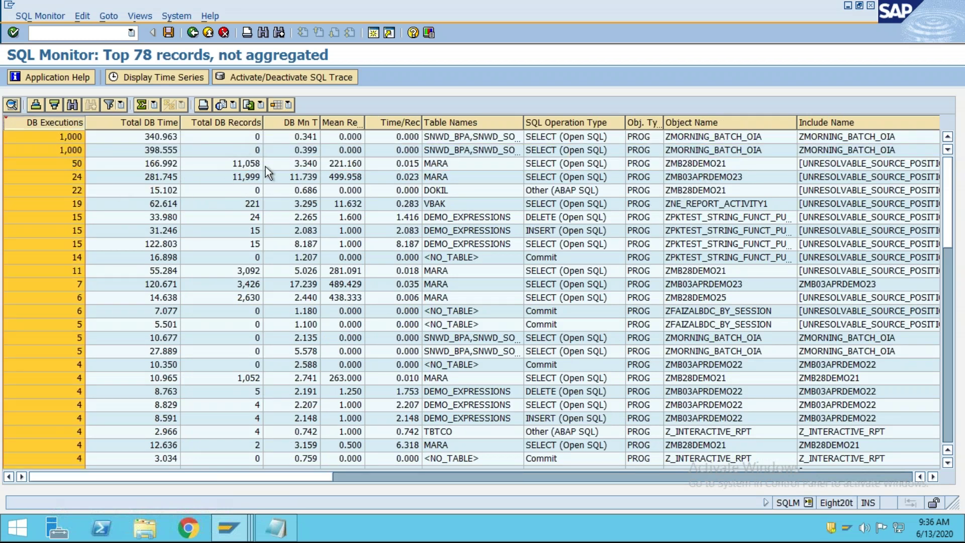
left_click_drag(319, 126, 356, 205)
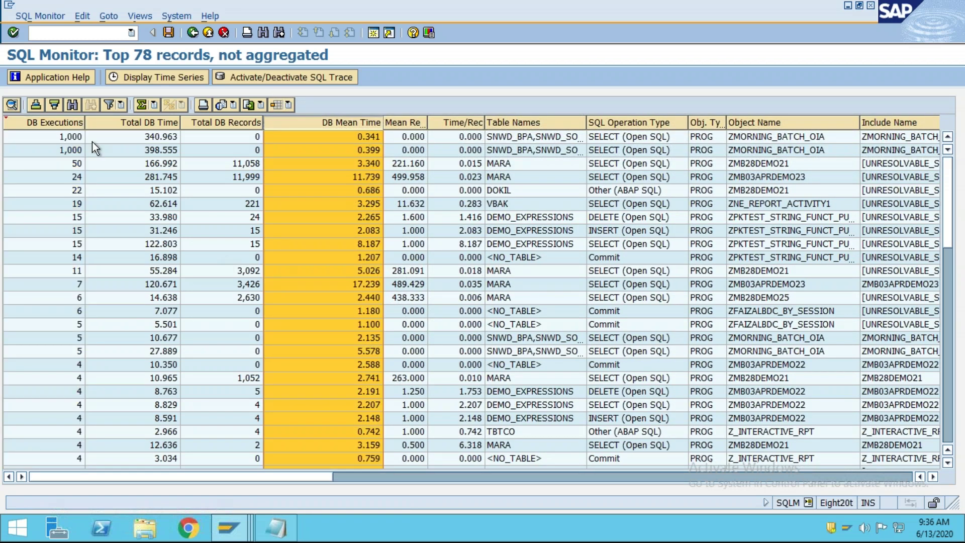
left_click(54, 106)
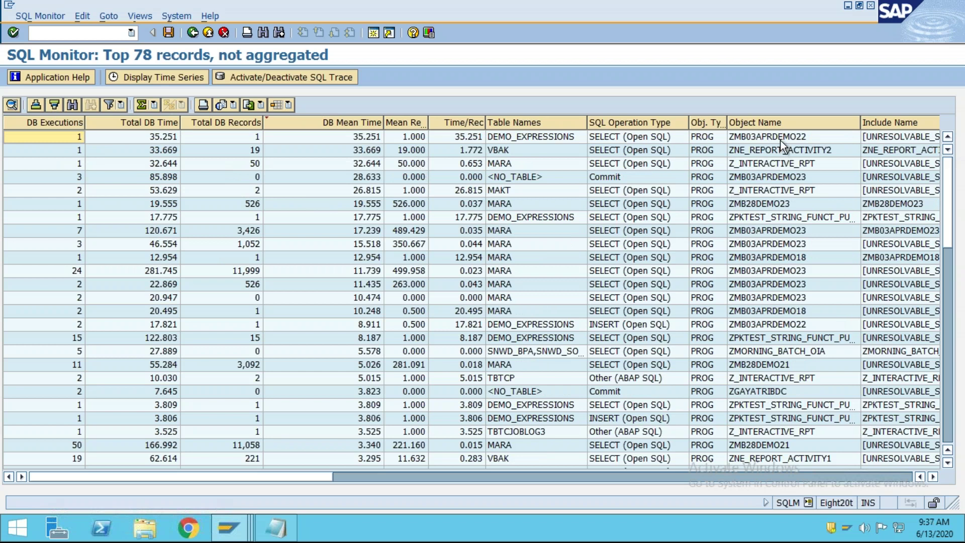
Step: Examine the object name, DB mean time, total DB records and DB executions of the first ZMB03APRDEMO22 record
left_click(765, 141)
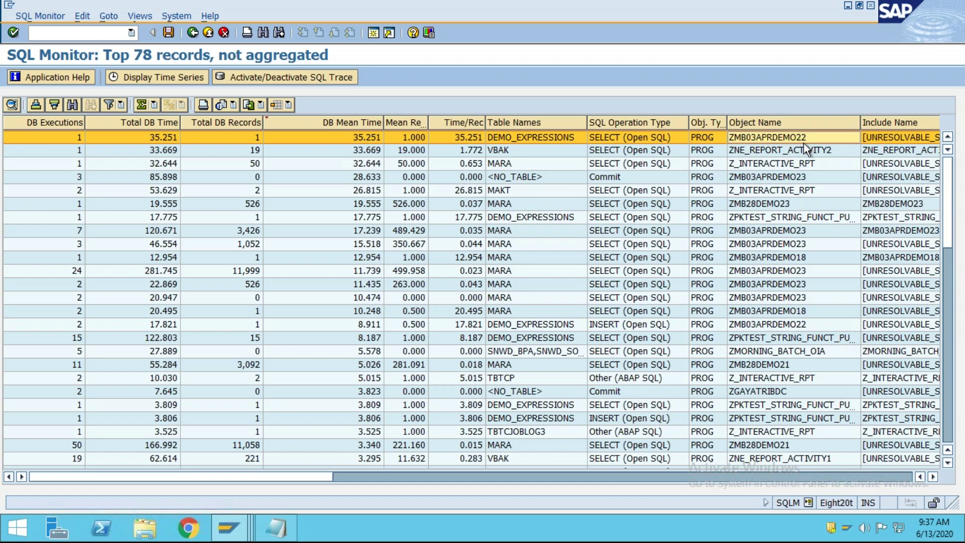
left_click(367, 139)
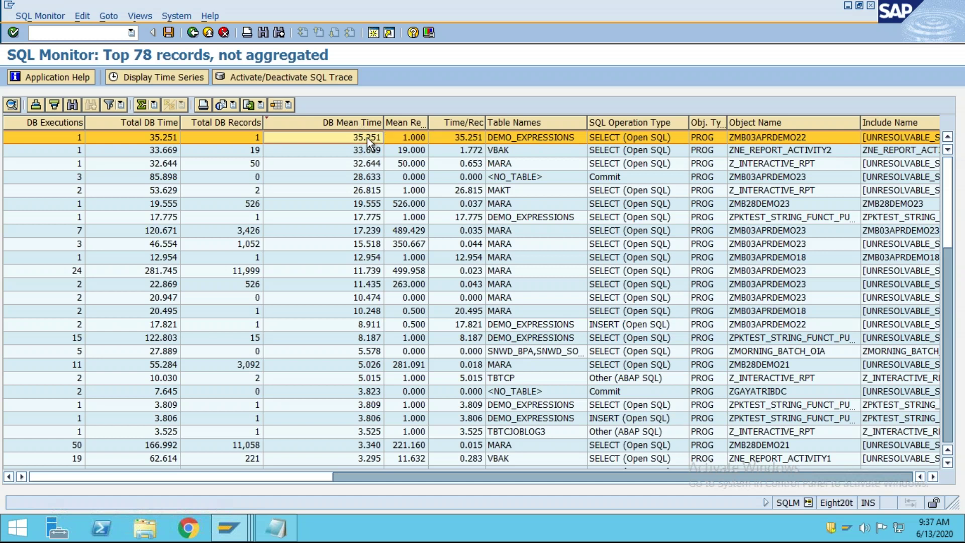
left_click(255, 137)
left_click(71, 138)
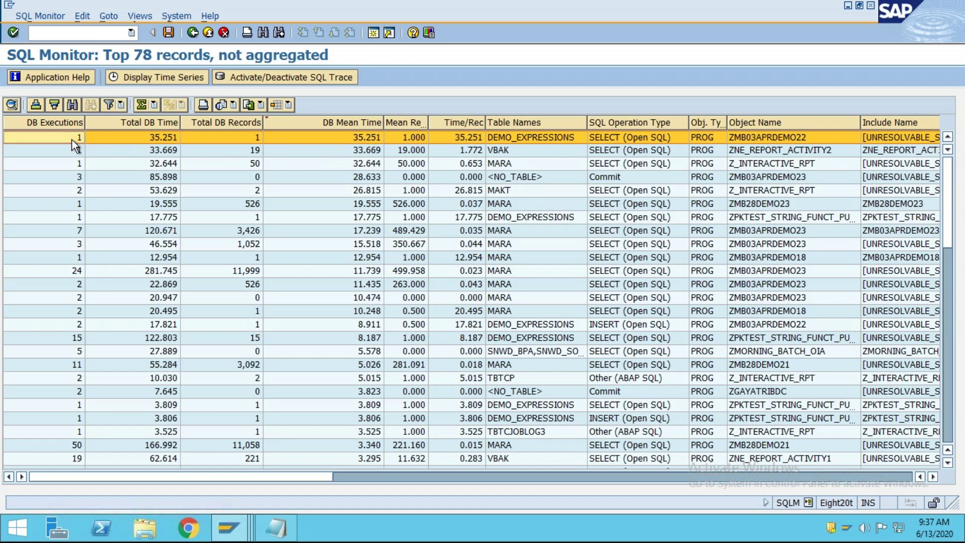
Step: Check the include name, source code fragment and internal sessions of the first ZMB03APRDEMO22 record, and return to the DB Executions column
left_click(934, 477)
left_click(934, 477)
left_click(934, 477)
left_click(934, 477)
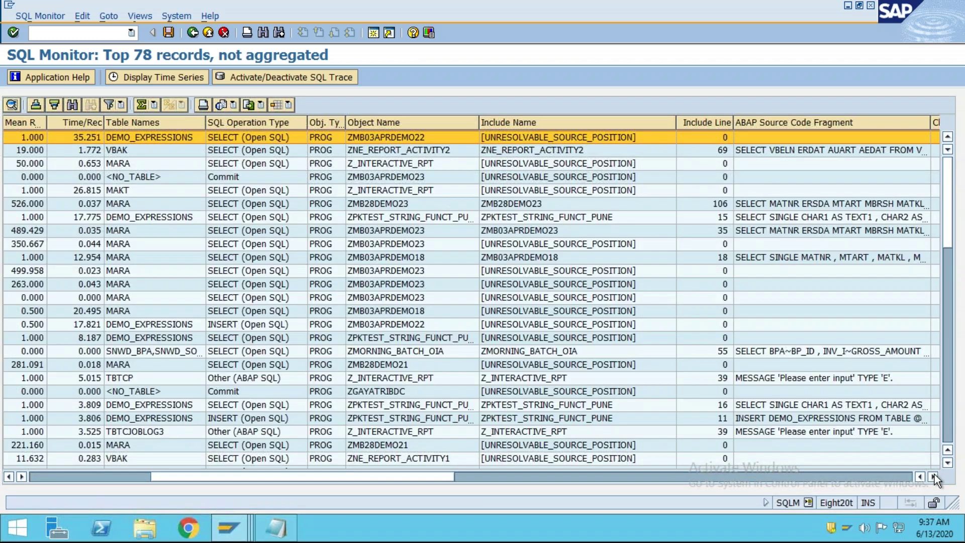
left_click(934, 477)
left_click(934, 476)
left_click(933, 477)
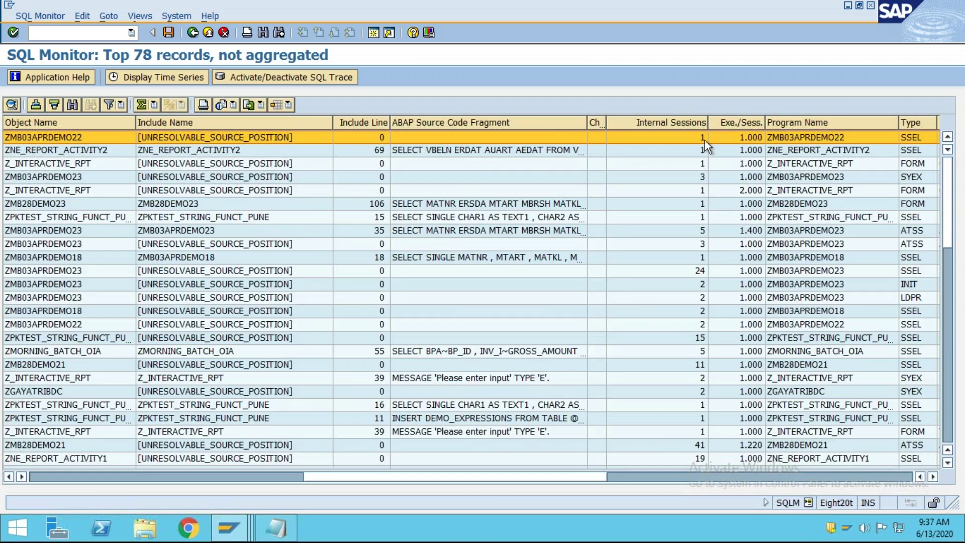
left_click_drag(598, 479, 191, 492)
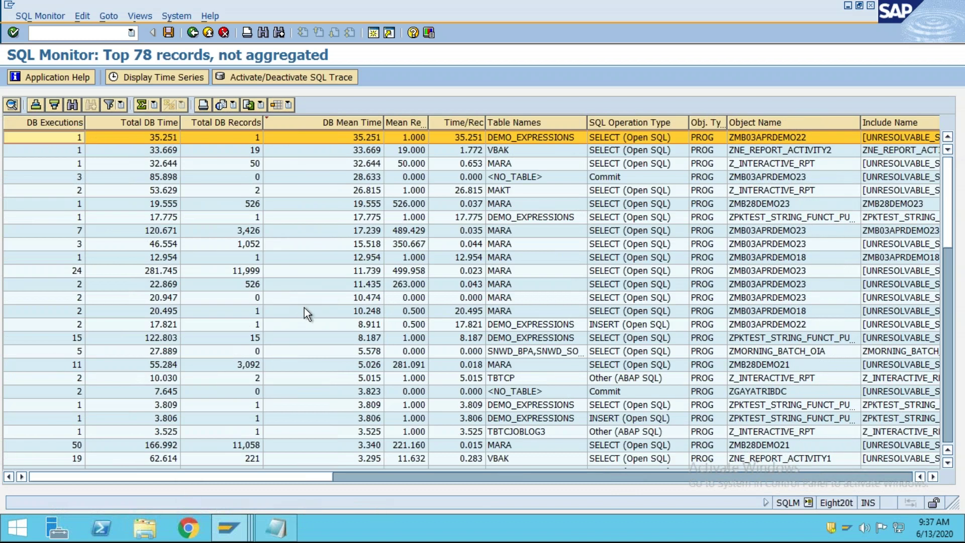
Step: Sort the SQL Monitor records by Internal Sessions in descending order
left_click_drag(325, 479, 541, 470)
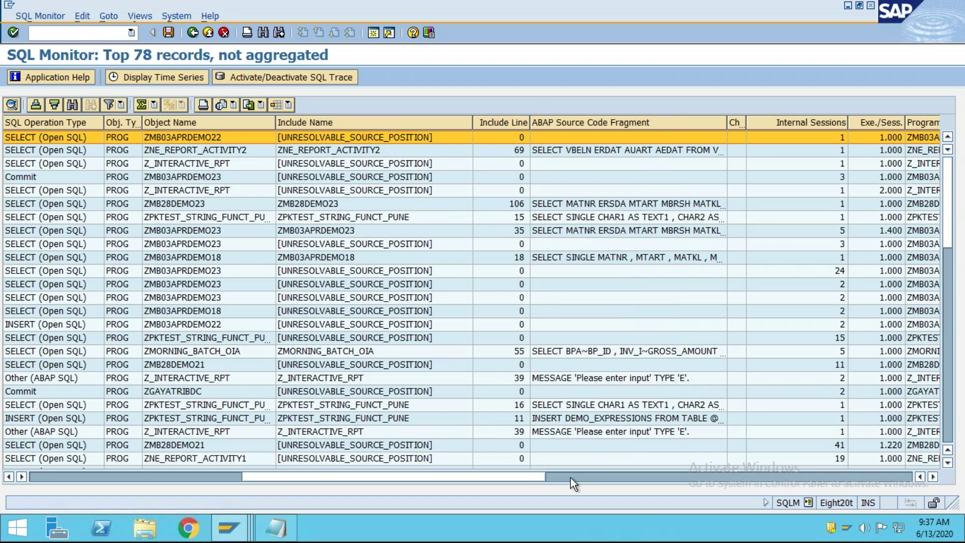
left_click_drag(527, 478, 611, 490)
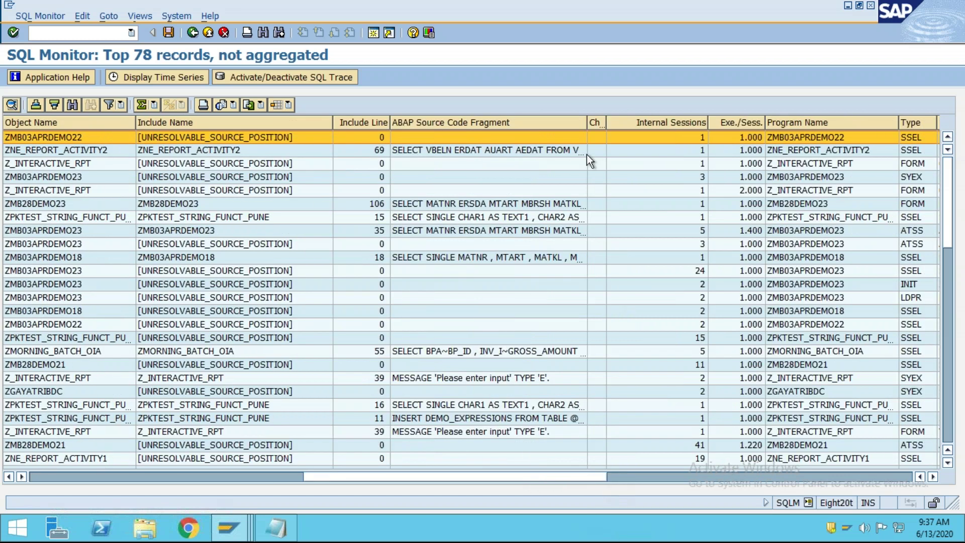
left_click(678, 120)
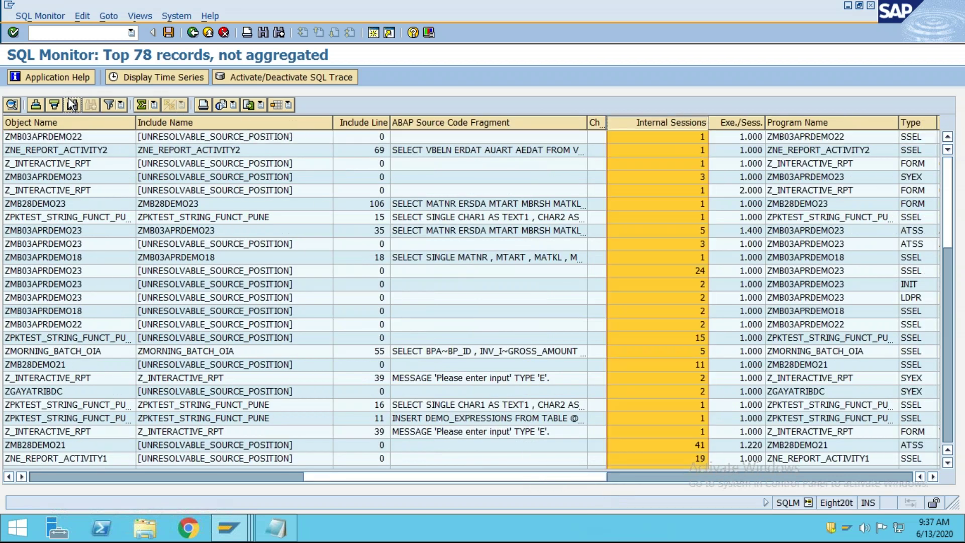
left_click(55, 105)
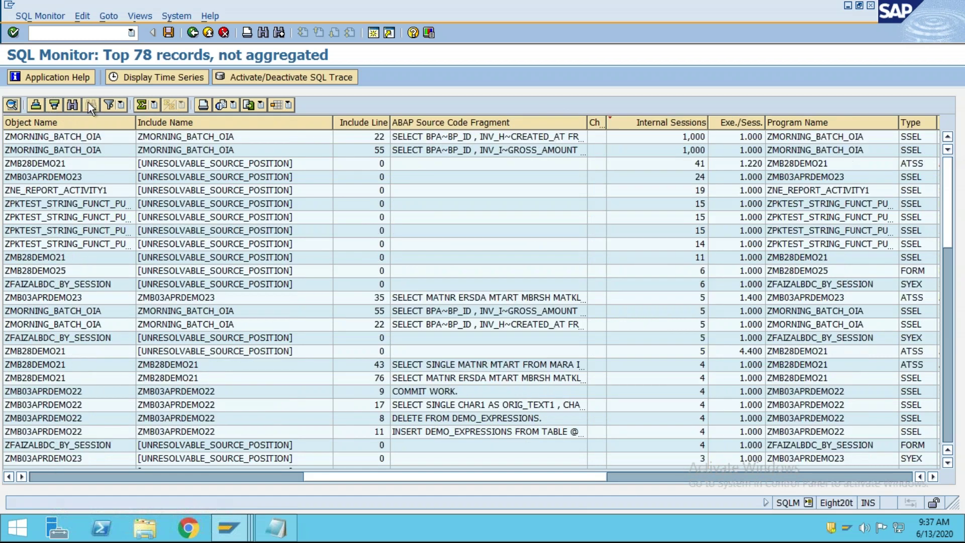
Step: Examine the internal sessions and ABAP source code fragment of the first two ZMORNING_BATCH_OIA records
left_click(682, 150)
key("Up")
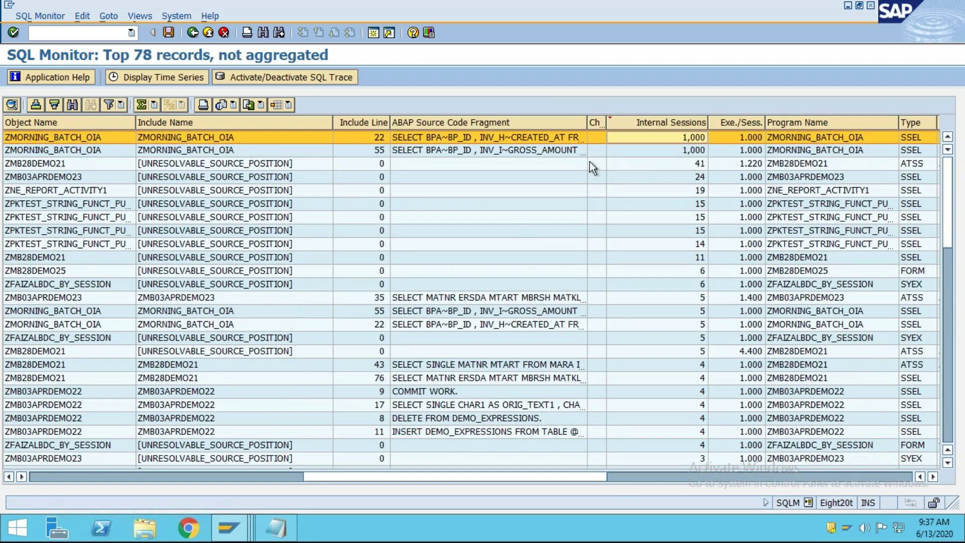
left_click(560, 149)
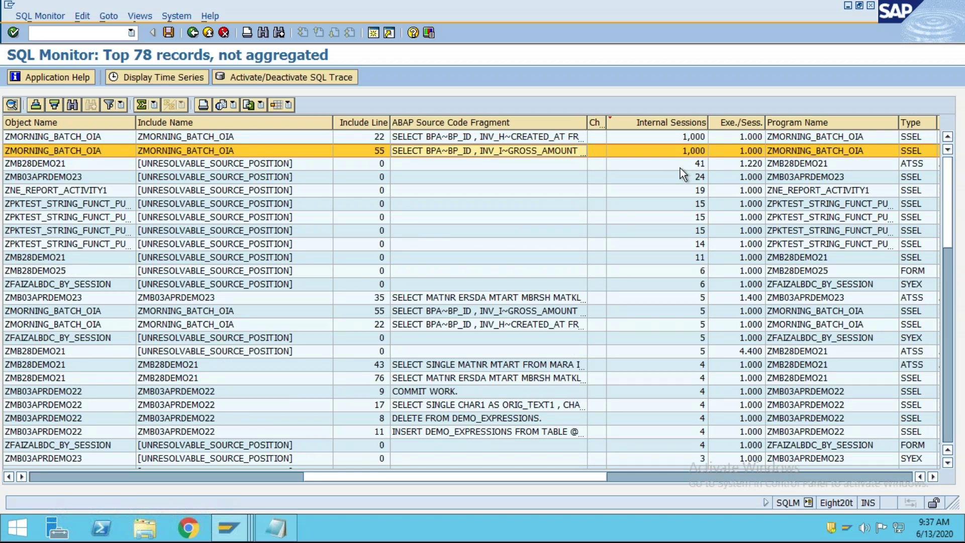
left_click(695, 137)
left_click(687, 151)
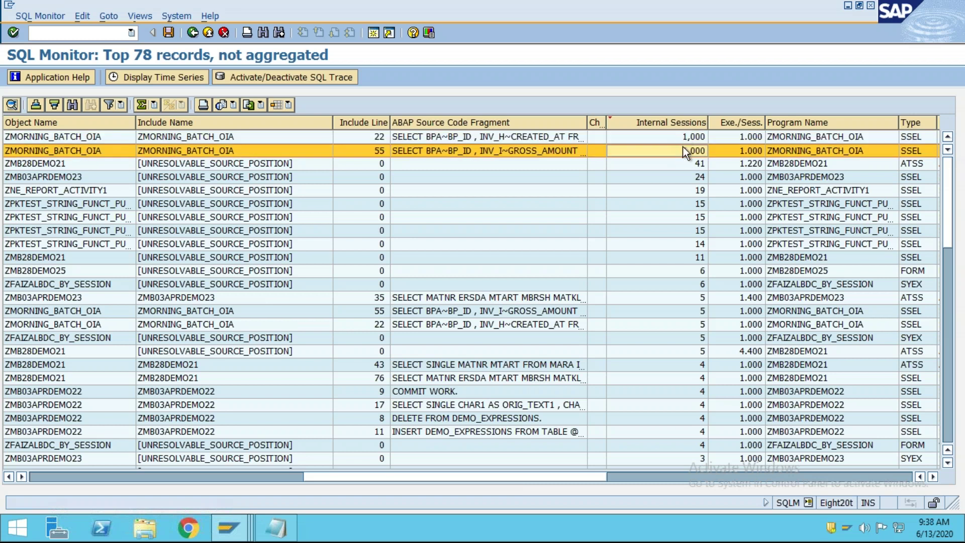
Step: Widen the Time/Record and Mean DB Records columns to show their full headings
left_click_drag(516, 481, 170, 499)
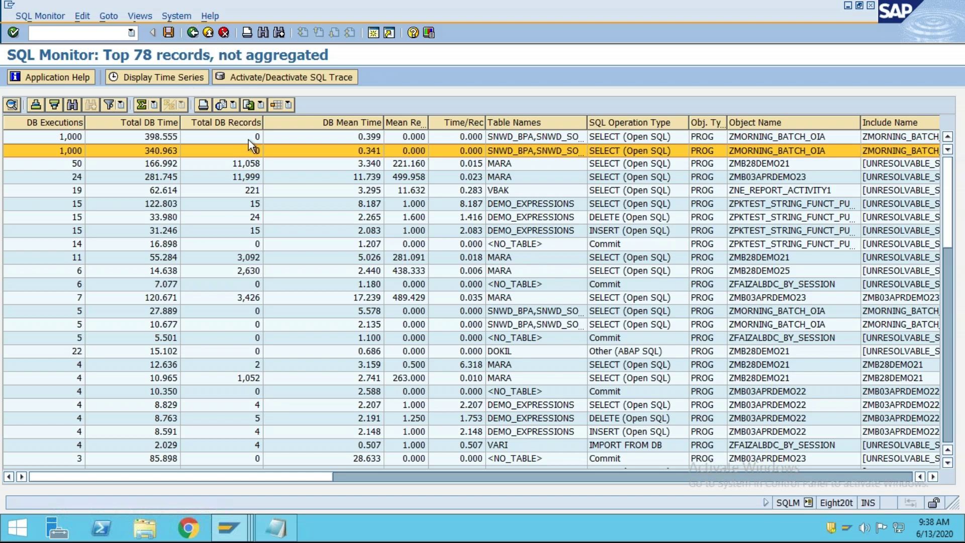
left_click_drag(486, 128, 549, 132)
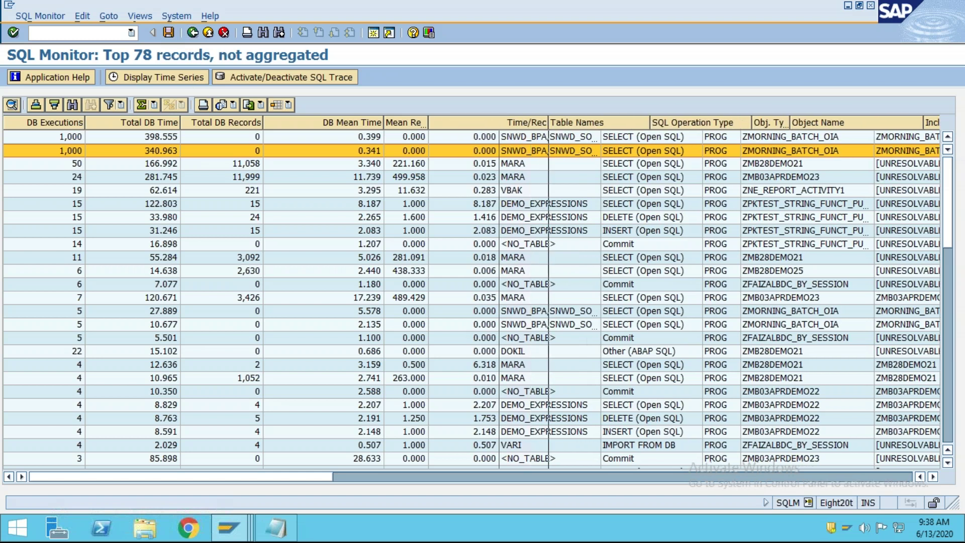
double_click(429, 126)
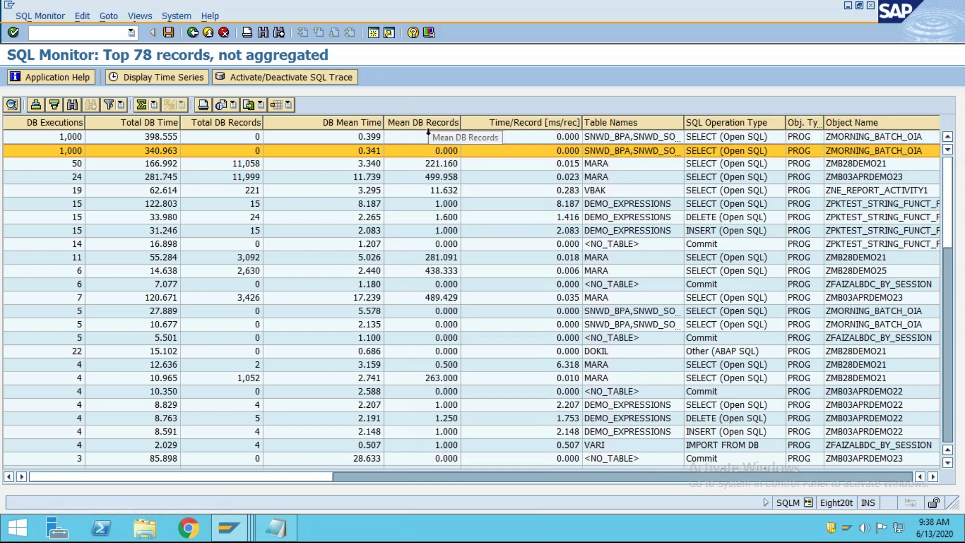
Step: Compare the mean DB records of the first two ZMORNING_BATCH_OIA statements
left_click(445, 140)
left_click(446, 150)
left_click(445, 139)
left_click(440, 151)
left_click(441, 139)
left_click(439, 150)
left_click(441, 139)
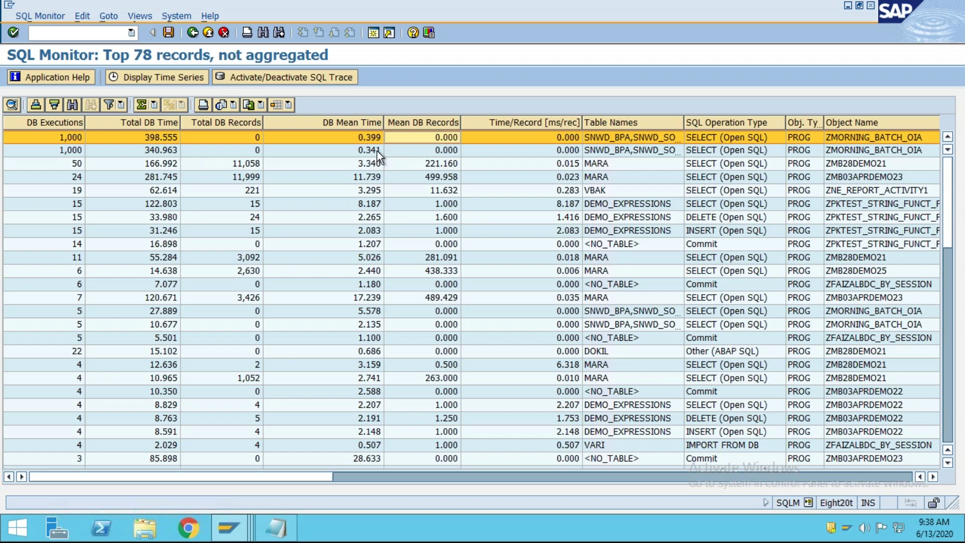
left_click(437, 148)
left_click(443, 137)
left_click(447, 147)
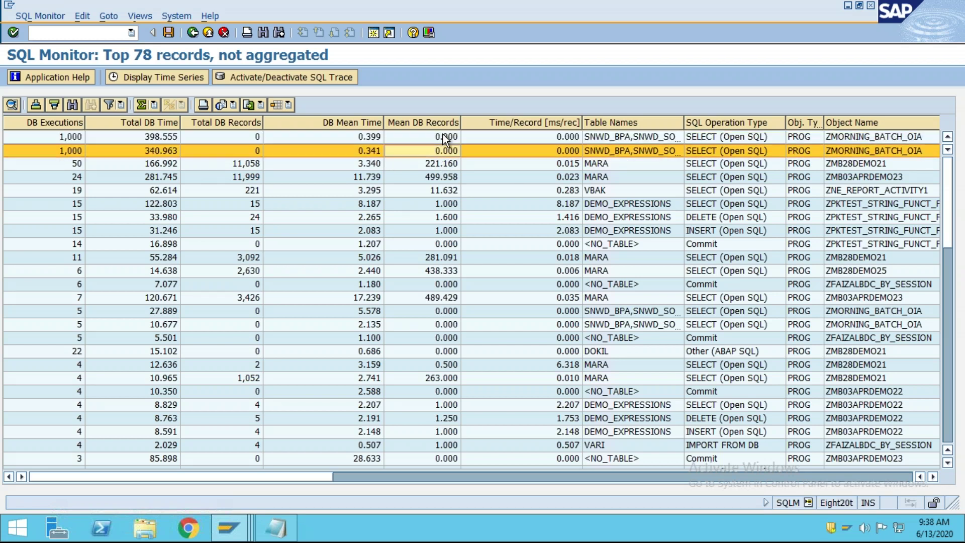
left_click(443, 134)
left_click(447, 151)
left_click(442, 134)
left_click(447, 152)
left_click(445, 139)
left_click(447, 153)
left_click(446, 140)
left_click(444, 153)
left_click(446, 140)
left_click(446, 149)
left_click(446, 139)
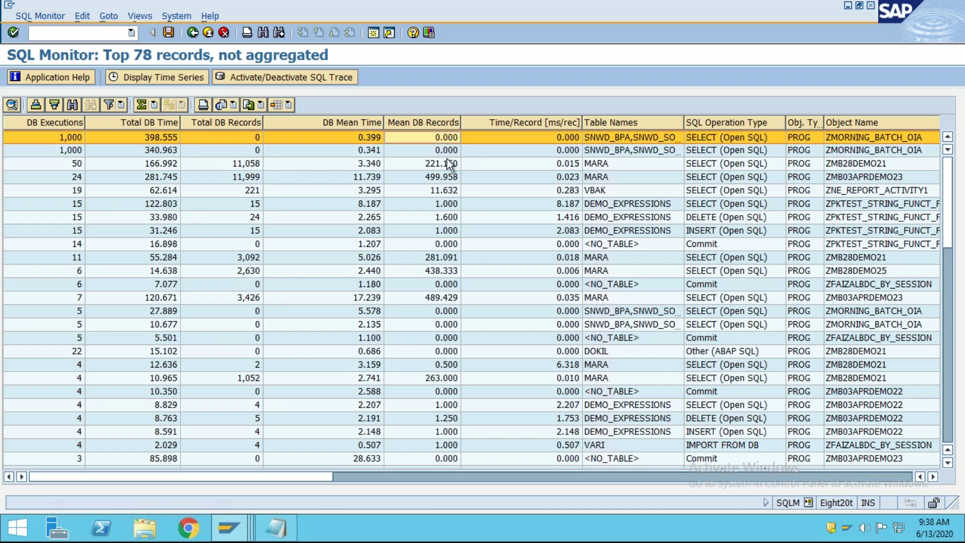
left_click(448, 153)
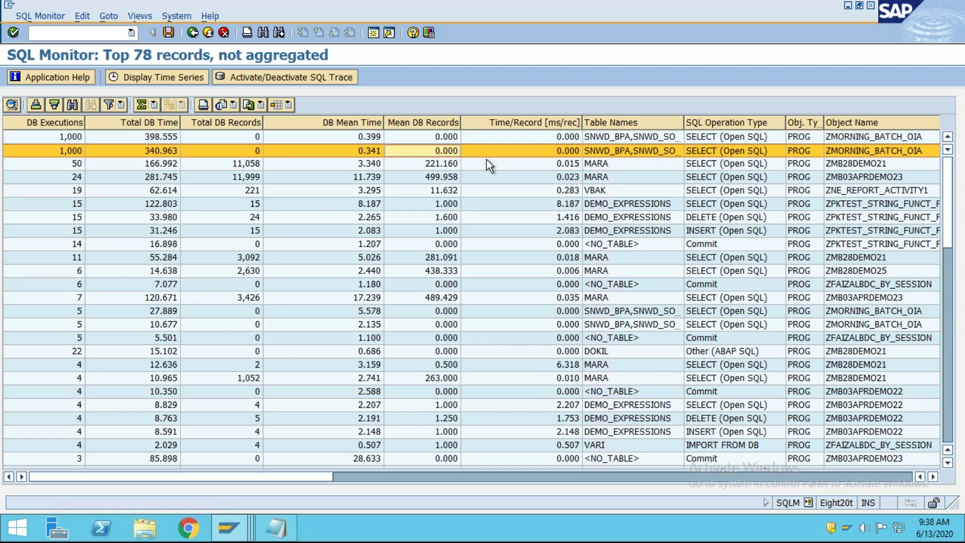
left_click(444, 139)
left_click(445, 152)
left_click(445, 140)
left_click(447, 150)
left_click(446, 140)
left_click(442, 150)
left_click(440, 137)
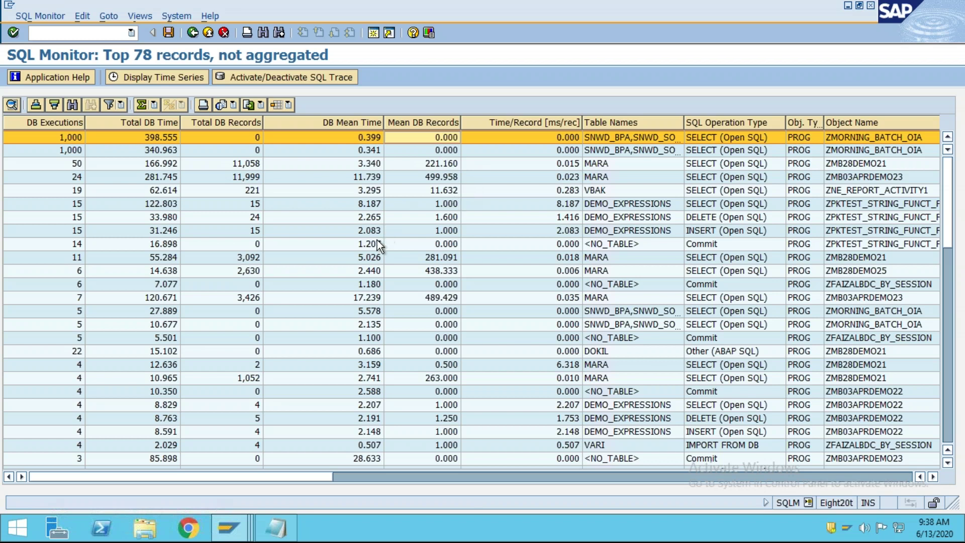
Step: Check the DB mean time of the top records and compare the total DB records of the first ZMB28DEMO21 and ZMB03APRDEMO23 records
left_click(362, 142)
left_click(366, 163)
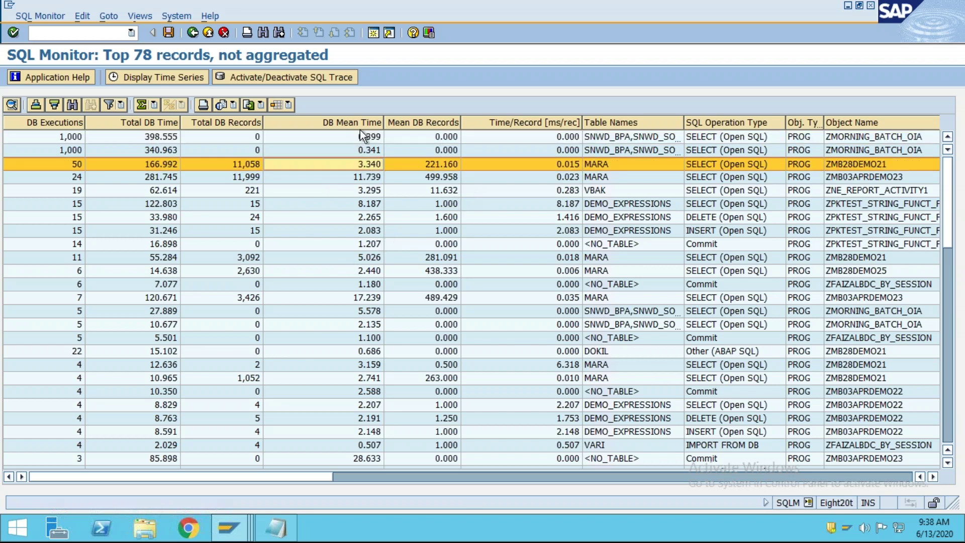
left_click(244, 181)
left_click(237, 163)
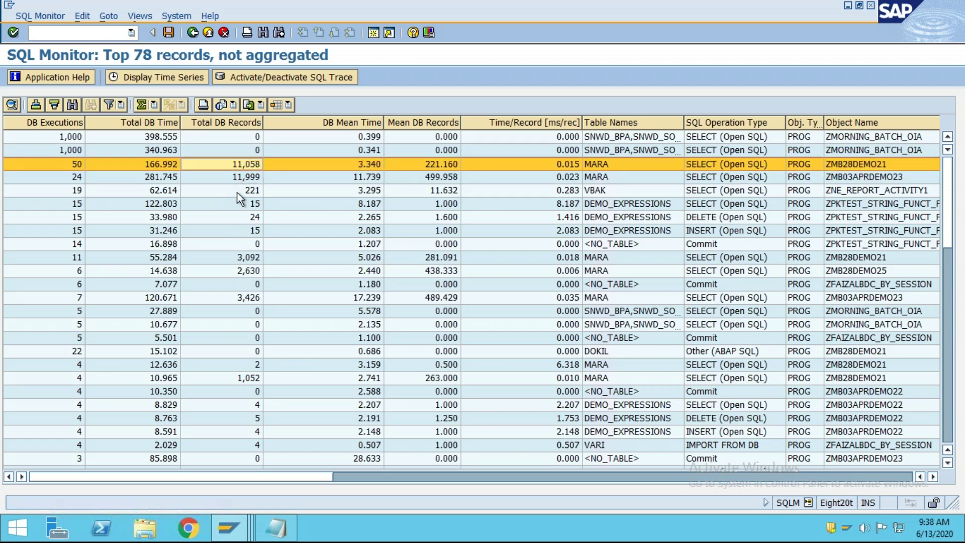
left_click(246, 179)
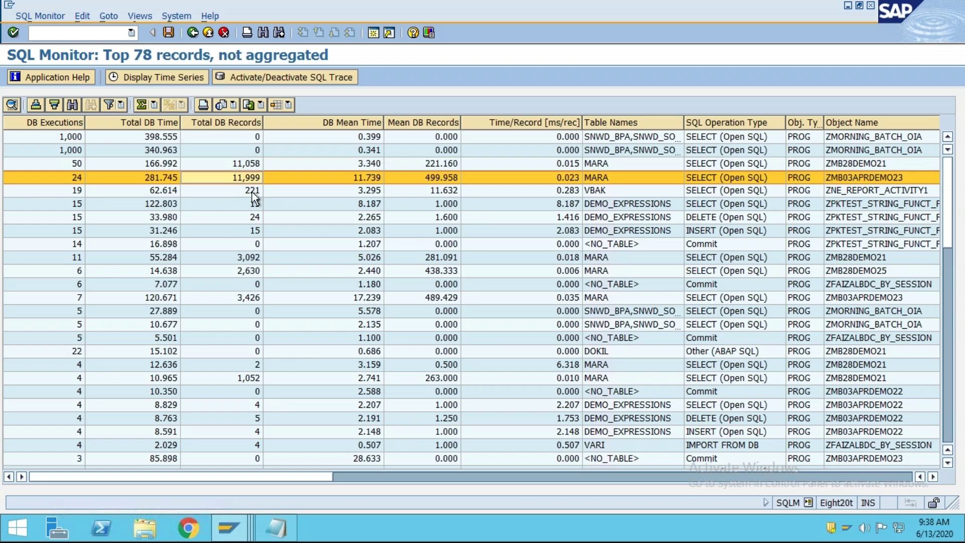
left_click(249, 164)
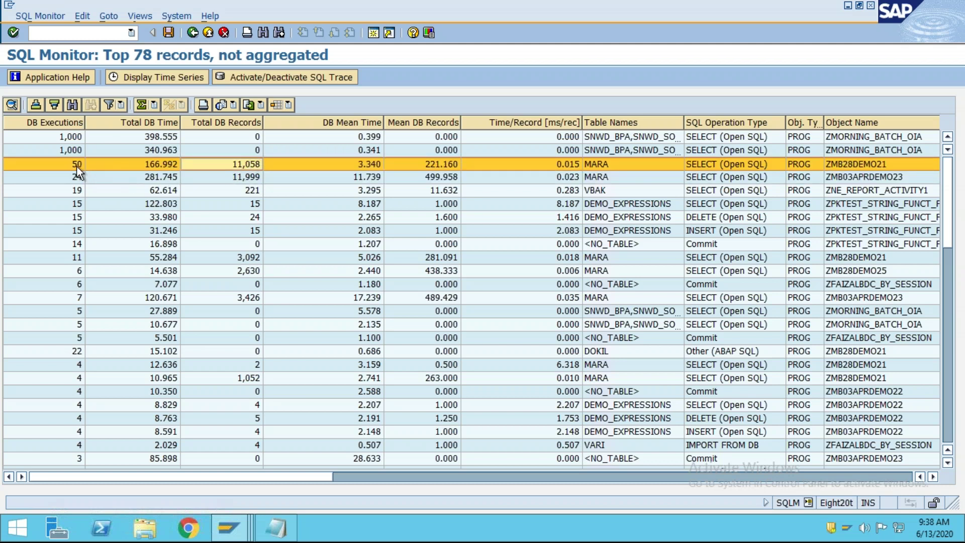
Step: Examine the DB executions, total DB records and mean DB records of the first ZMB28DEMO21 record
left_click(77, 165)
left_click(245, 164)
left_click(428, 164)
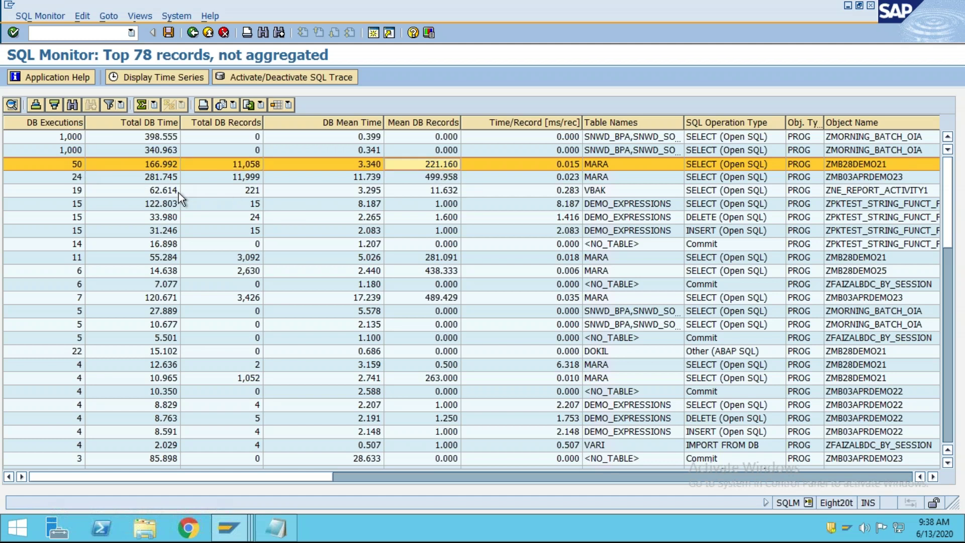
Step: Compare the DB executions of the first ZMB28DEMO21 and ZMB03APRDEMO23 records, and review the top values of the DB Executions column
left_click(240, 176)
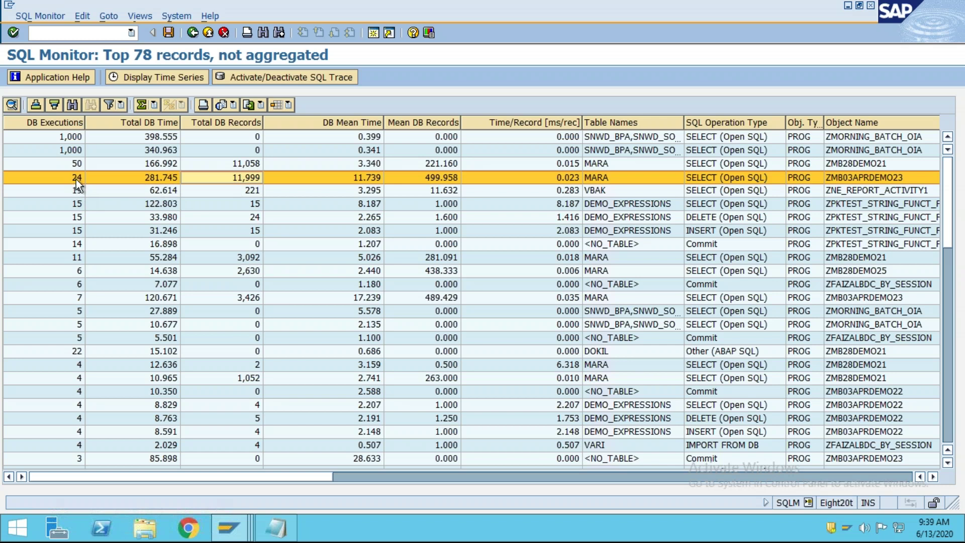
left_click(74, 165)
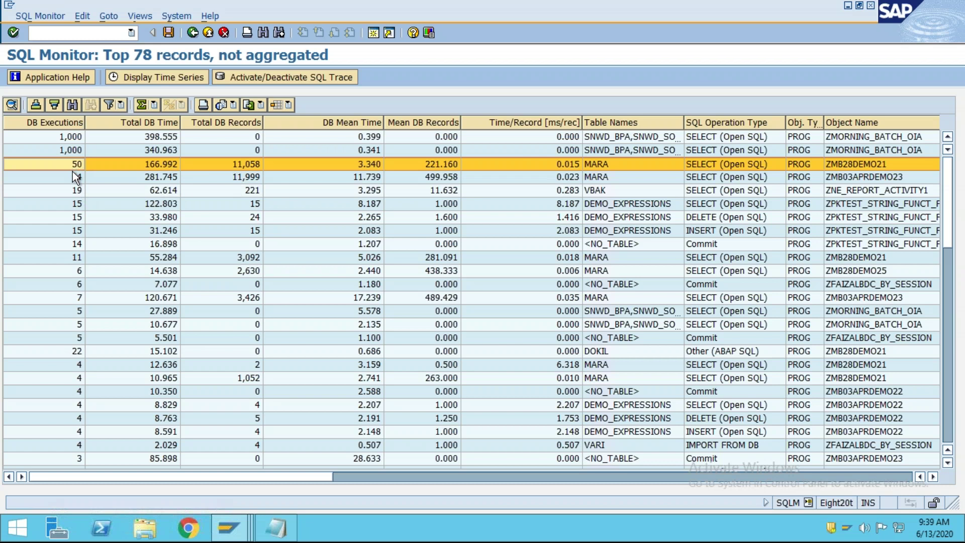
left_click(72, 180)
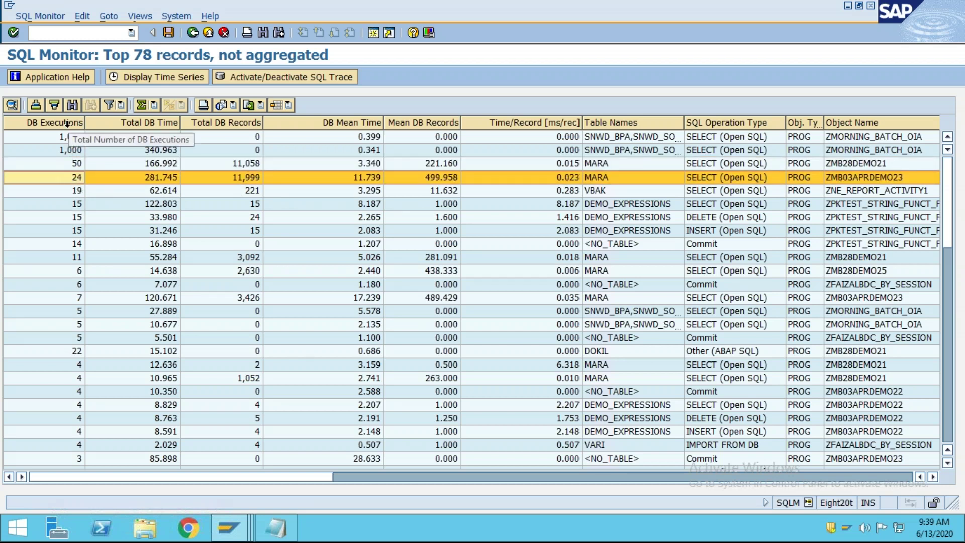
left_click(64, 123)
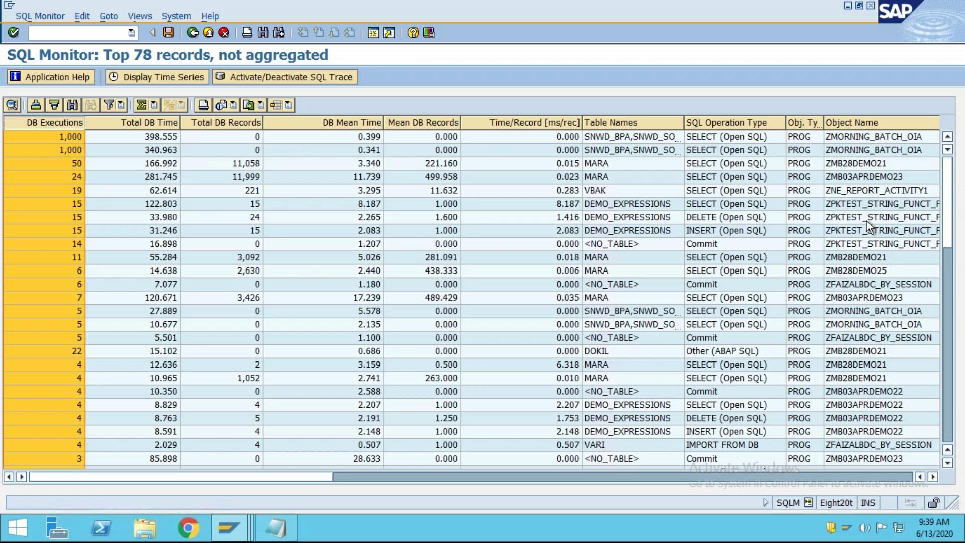
left_click(59, 167)
left_click(59, 151)
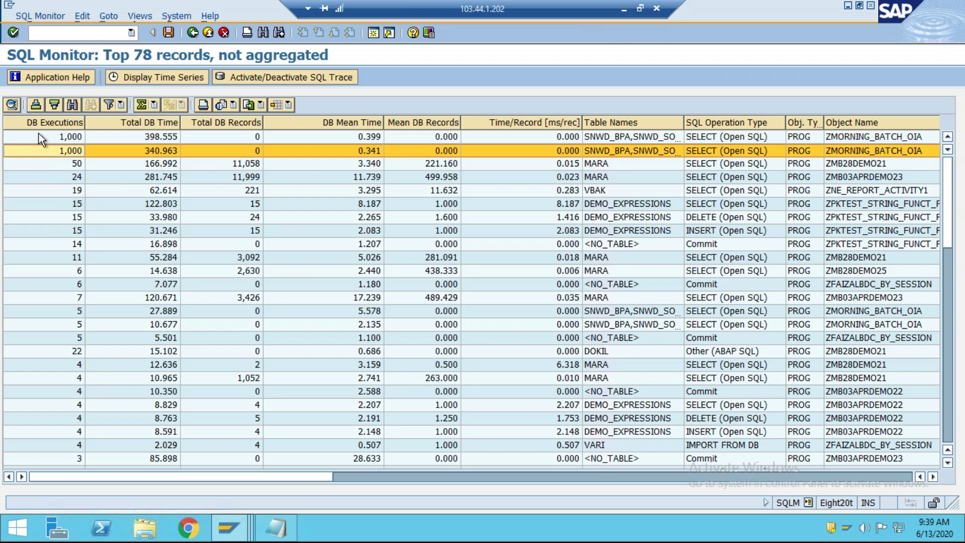
Step: Return from the record list to the SQL Monitor start screen and open the data export to file
left_click(193, 32)
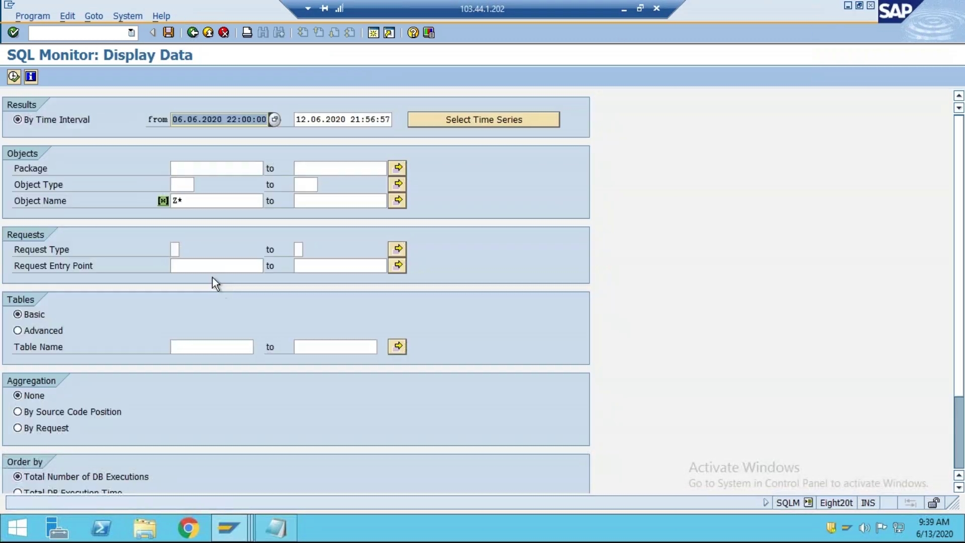
left_click(192, 32)
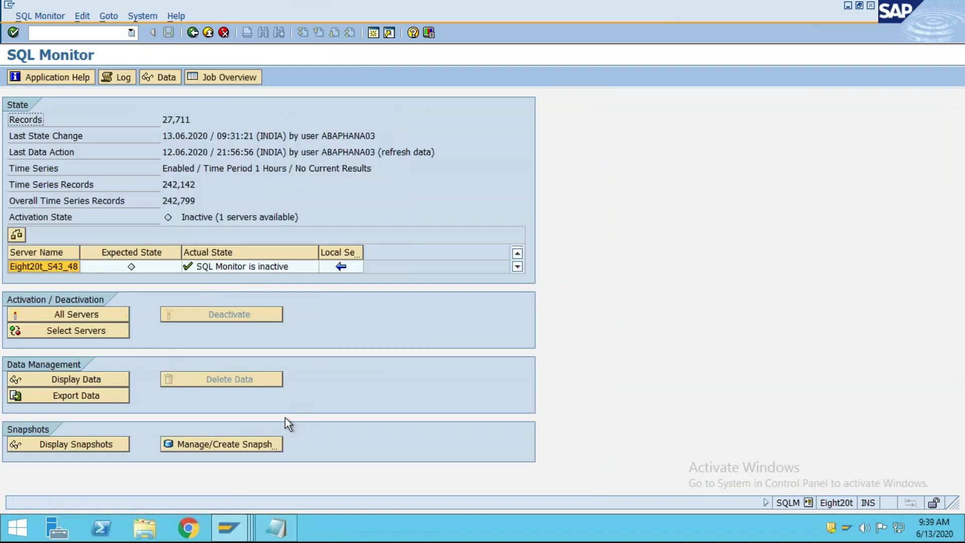
left_click(62, 397)
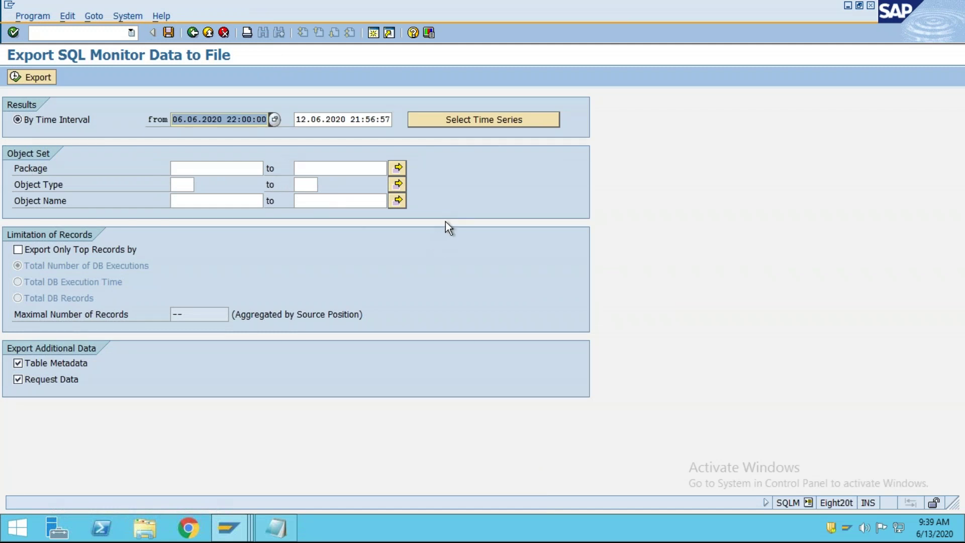
Step: Copy the whole trace diagram from Paint and paste it onto blank slide 93 of the ABAP ON HANA 03 MAY presentation in PowerPoint
left_click(624, 8)
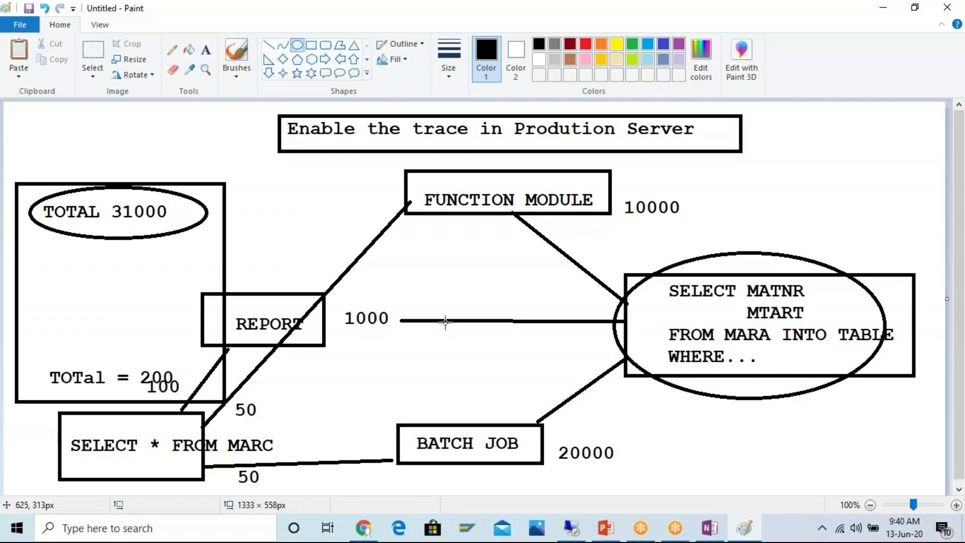
key("ctrl+a")
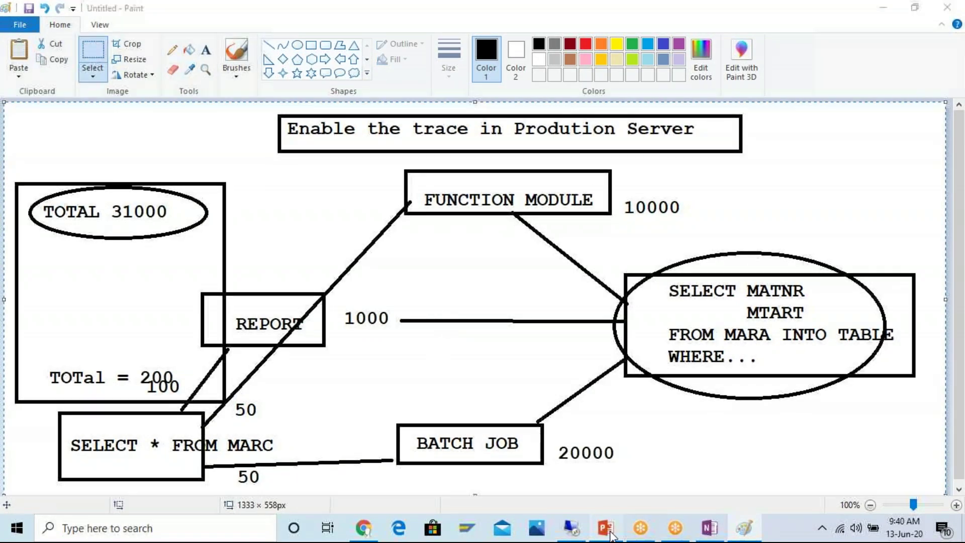
left_click(606, 528)
scroll(110, 427, "down", 2)
left_click(99, 396)
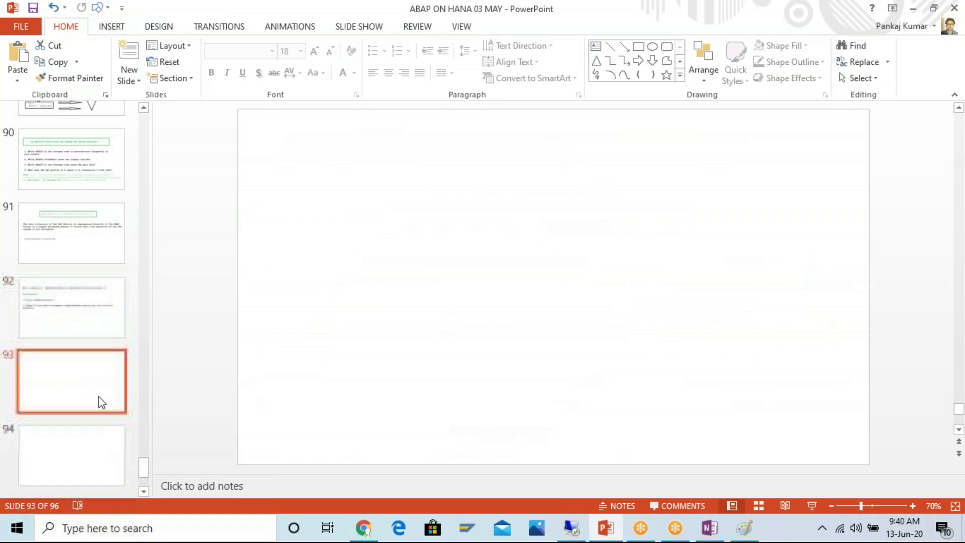
key("ctrl+v")
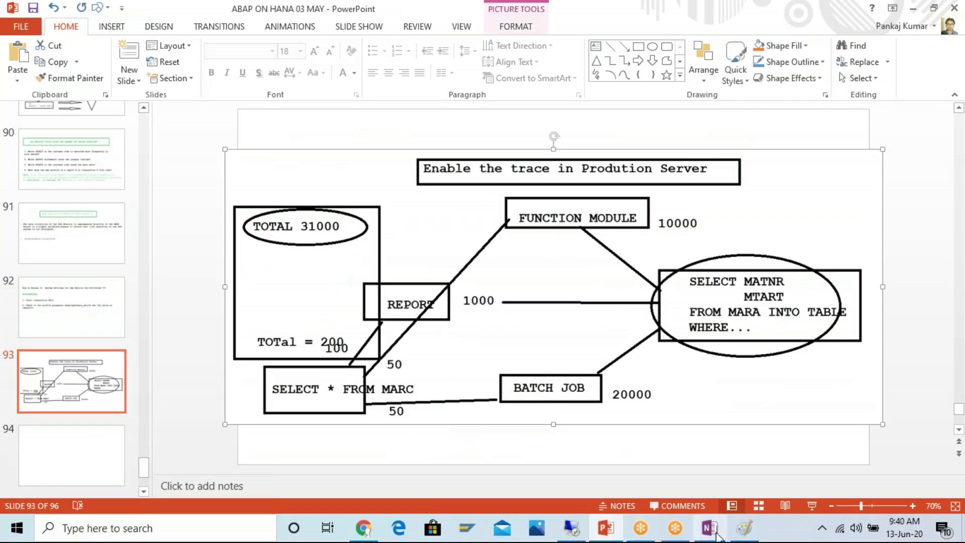
Step: Switch back to Paint, start a new blank drawing and draw a rectangle about 465 × 164 px in the canvas's upper left area
left_click(744, 528)
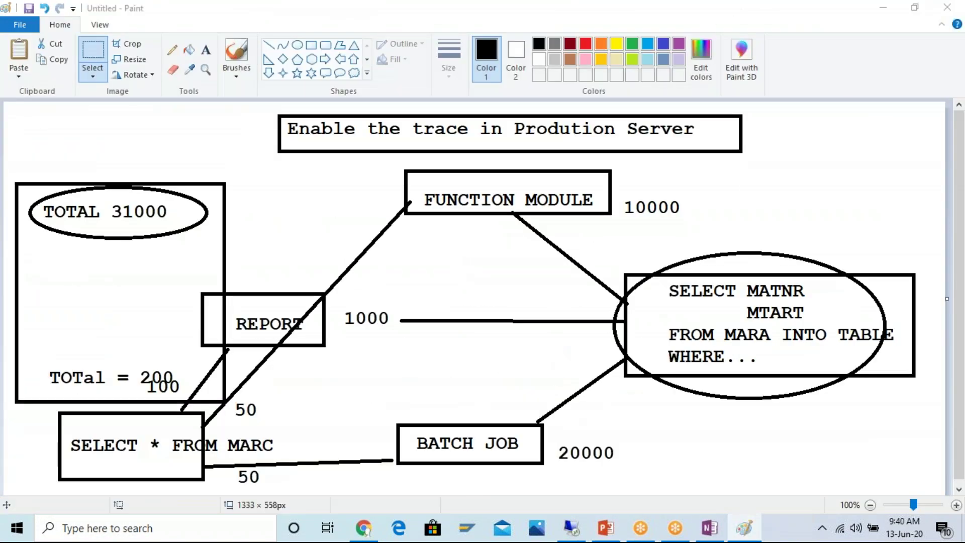
key("ctrl+n")
left_click(502, 265)
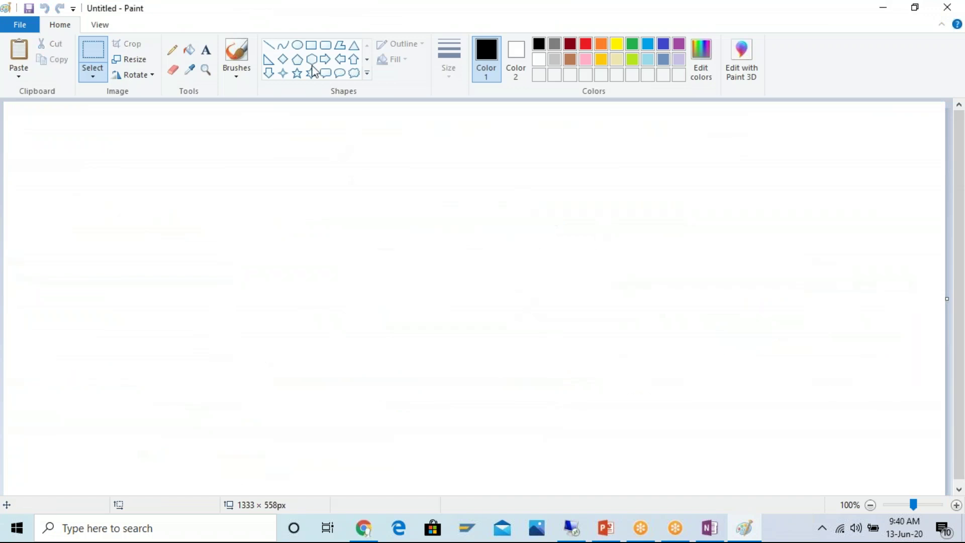
left_click(311, 45)
left_click_drag(125, 150, 453, 265)
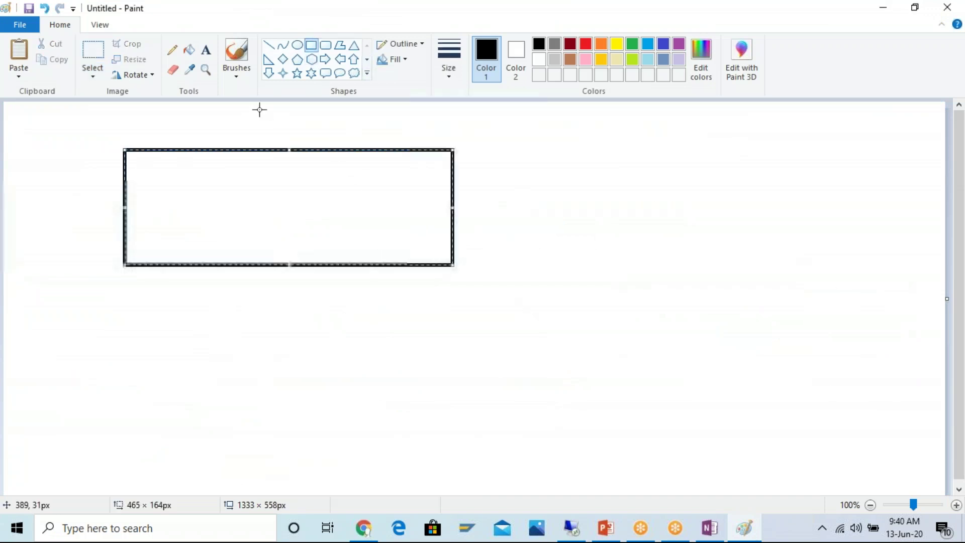
Step: Label the rectangle with the text "SQLM TRACE FROM PRODUCTION SERVER"
left_click(205, 50)
left_click(169, 199)
type("SQLM TAR")
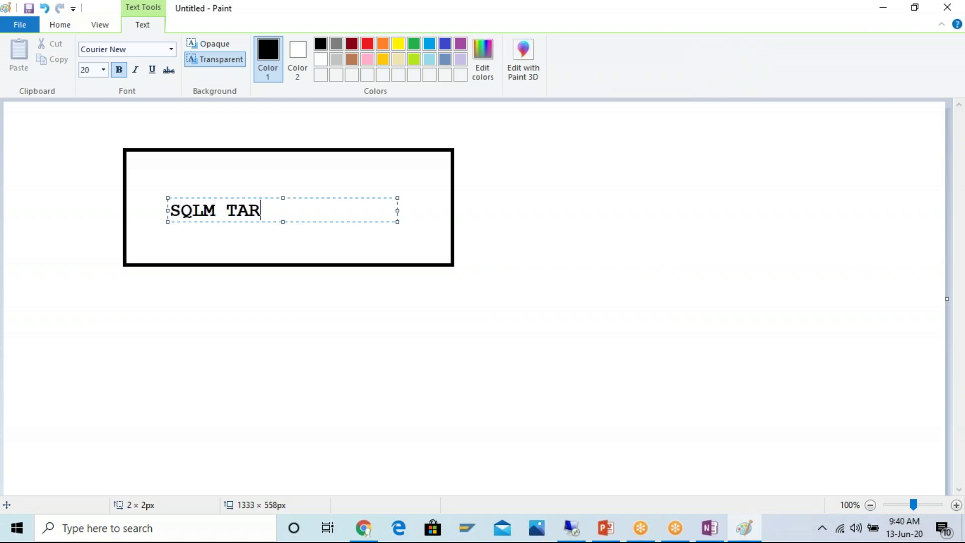
key("BackSpace")
key("BackSpace")
type("RACE ")
type("P")
type("M ")
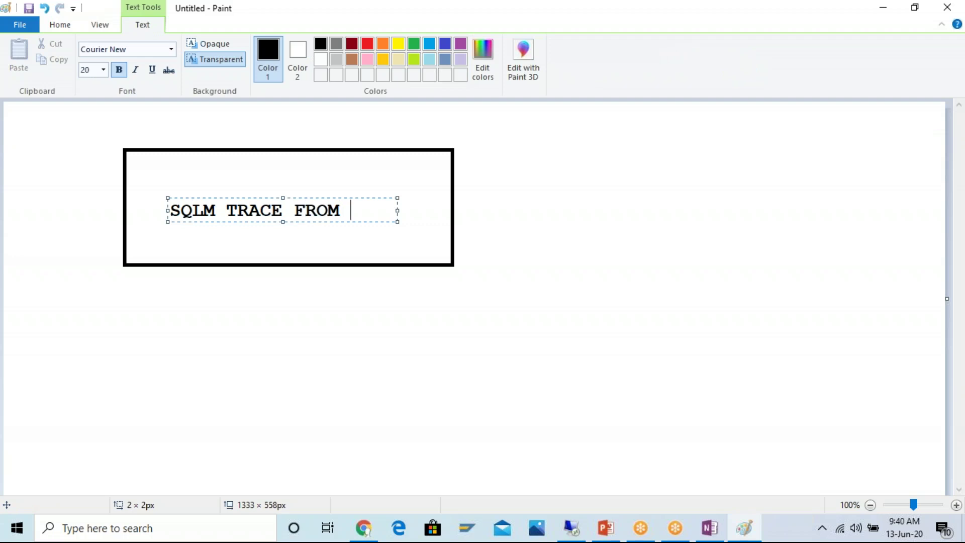
type("PRODUCTION SERVER")
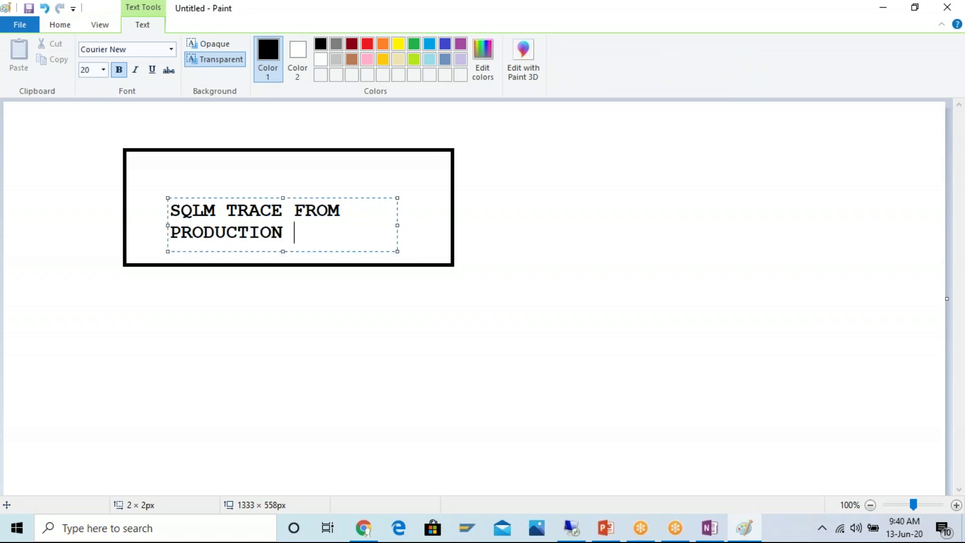
left_click(216, 324)
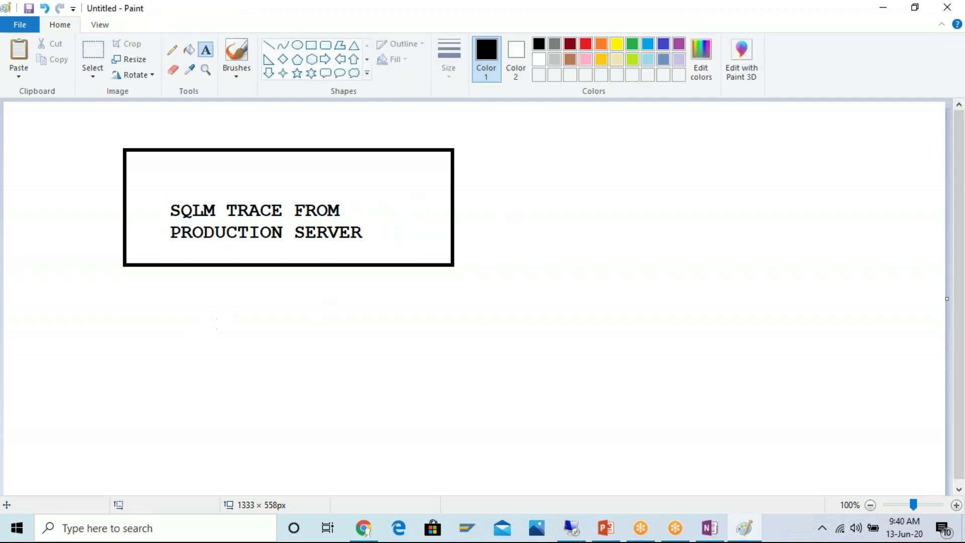
Step: Draw a right-pointing block arrow about 318 × 60 px from the labelled box, and a tall rectangle beyond the arrow's tip
left_click(325, 59)
left_click_drag(455, 186, 679, 228)
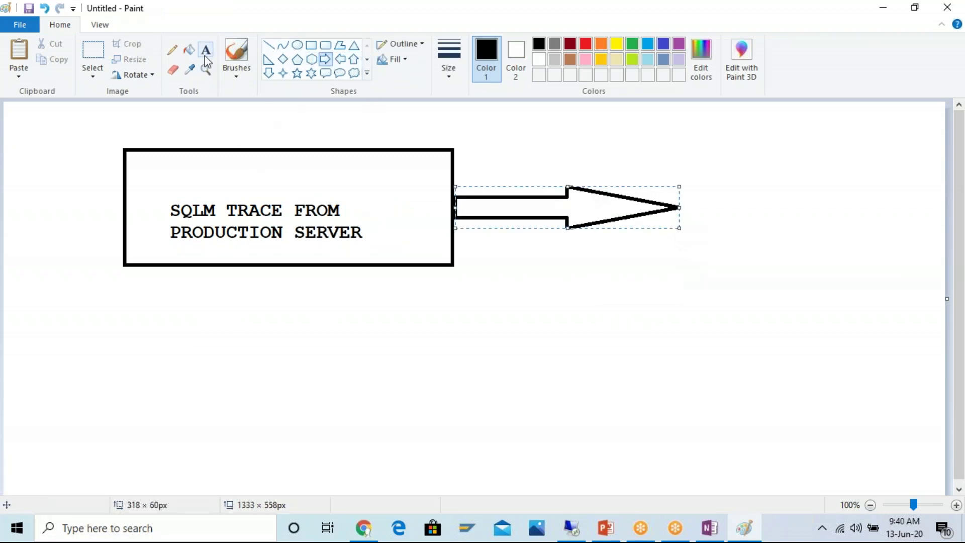
left_click(311, 45)
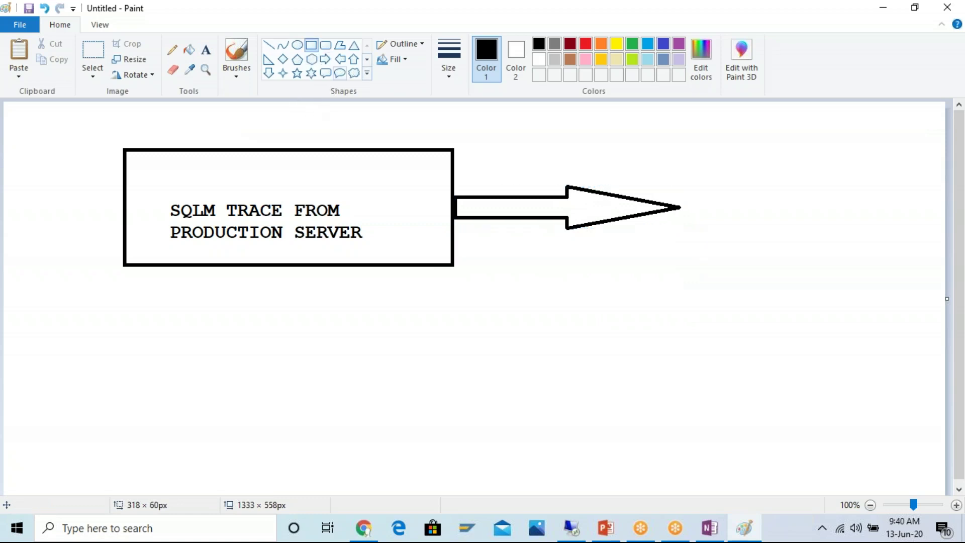
left_click_drag(689, 151, 919, 446)
Step: Label the tall rectangle with the text "DEVELOPMENT SERVER" and start another text box below it
left_click(206, 51)
left_click(715, 235)
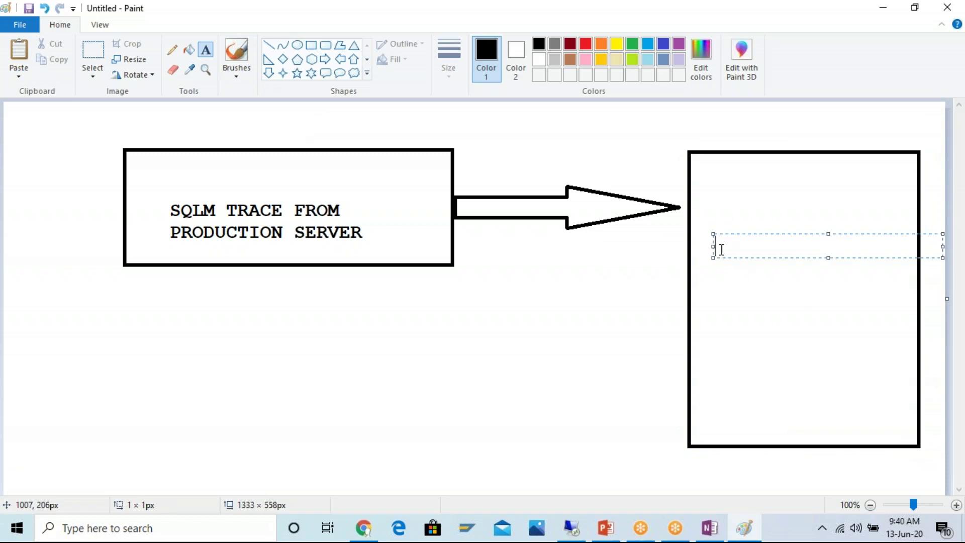
type("DEVELOP")
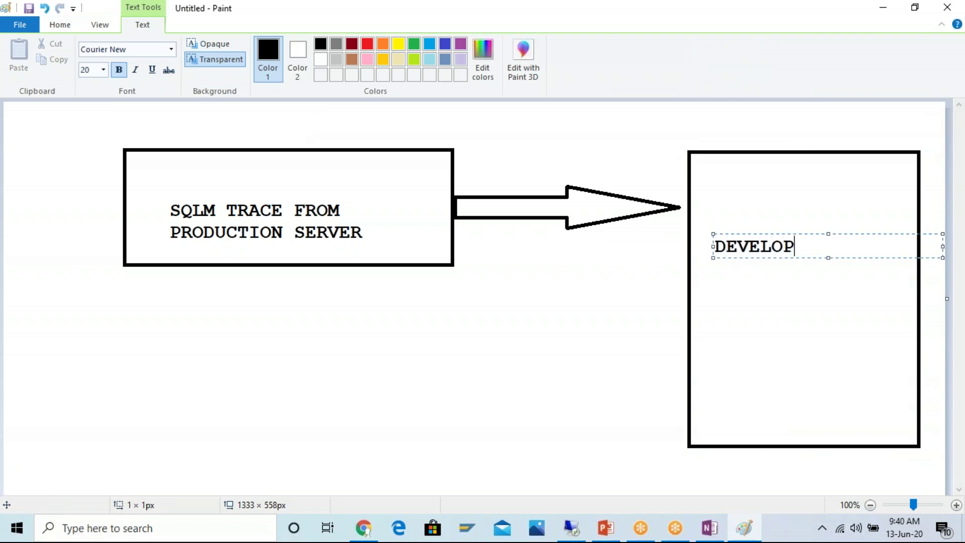
type("KMEN")
key("BackSpace")
type("MENT SERVER")
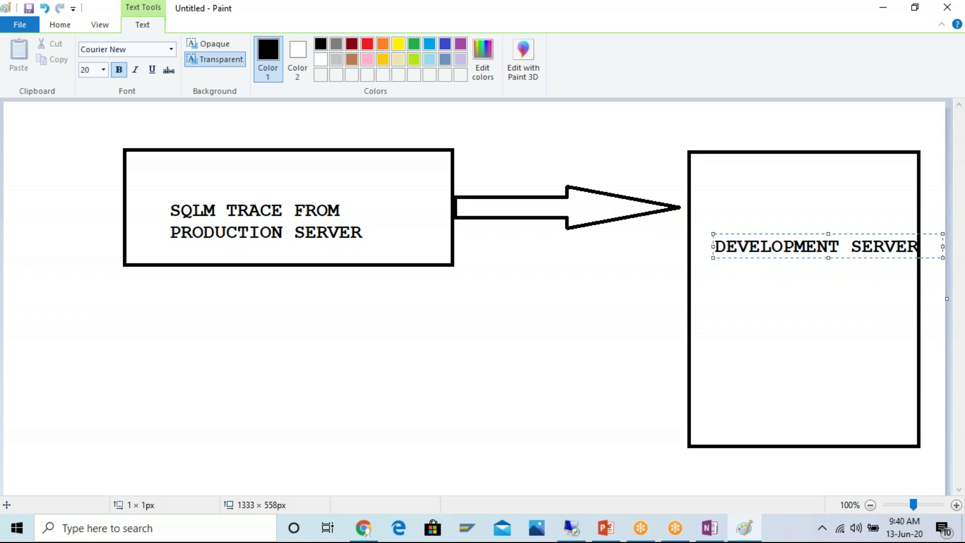
left_click(516, 391)
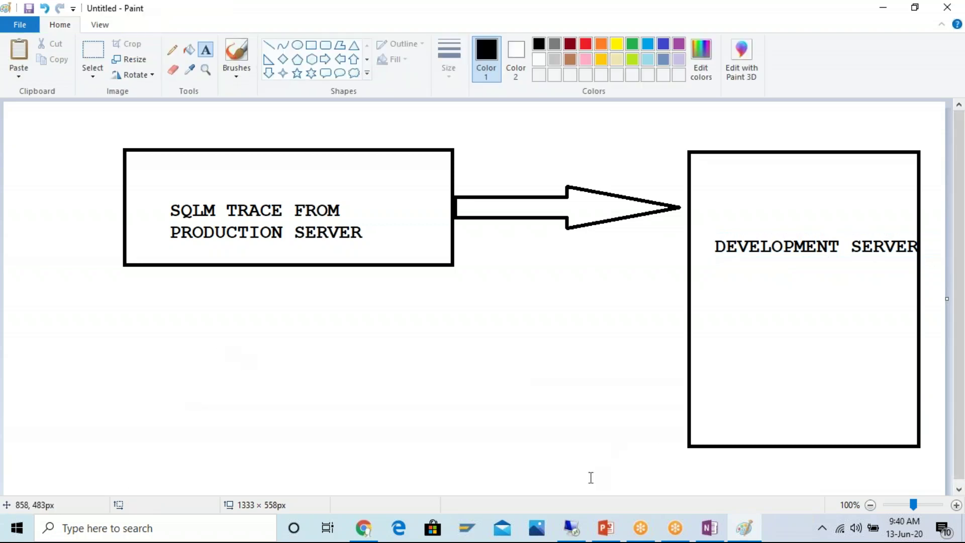
left_click(718, 354)
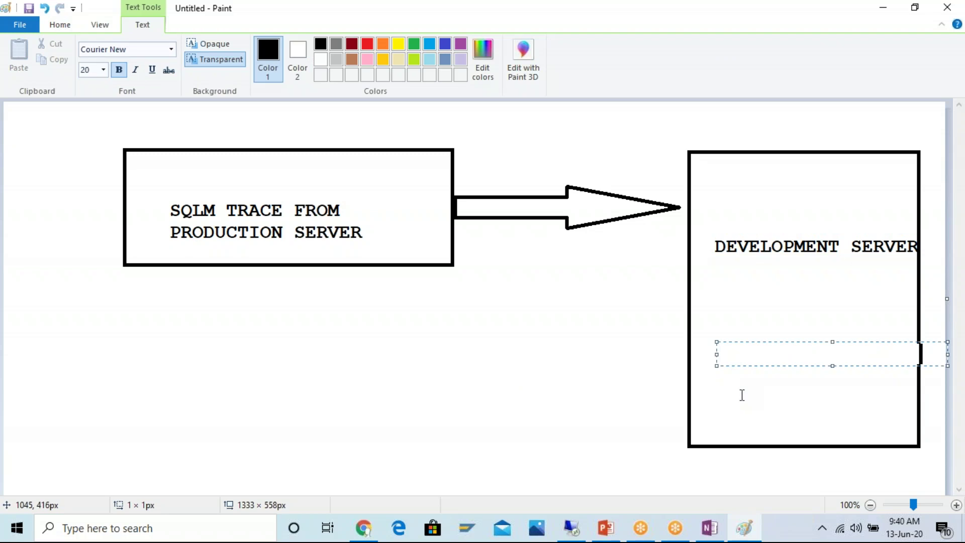
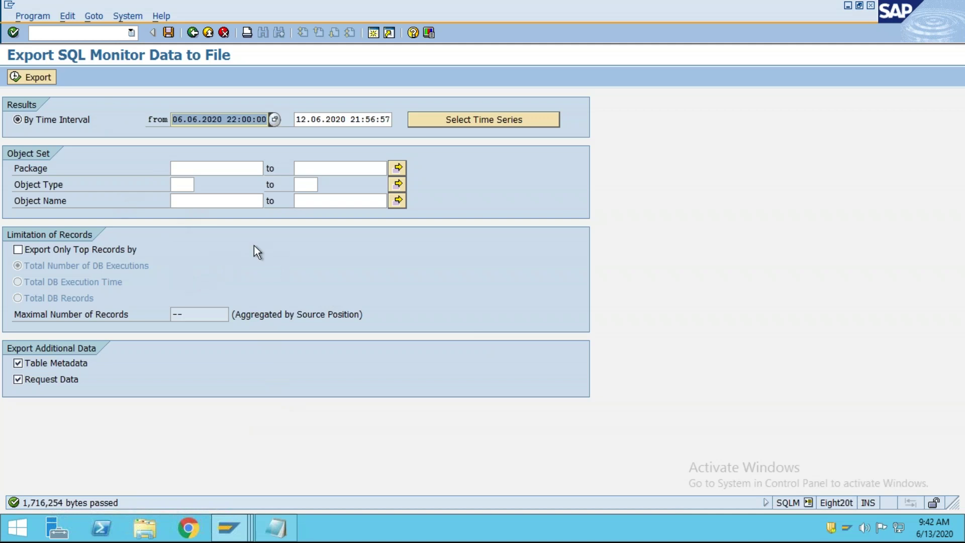
left_click(62, 33)
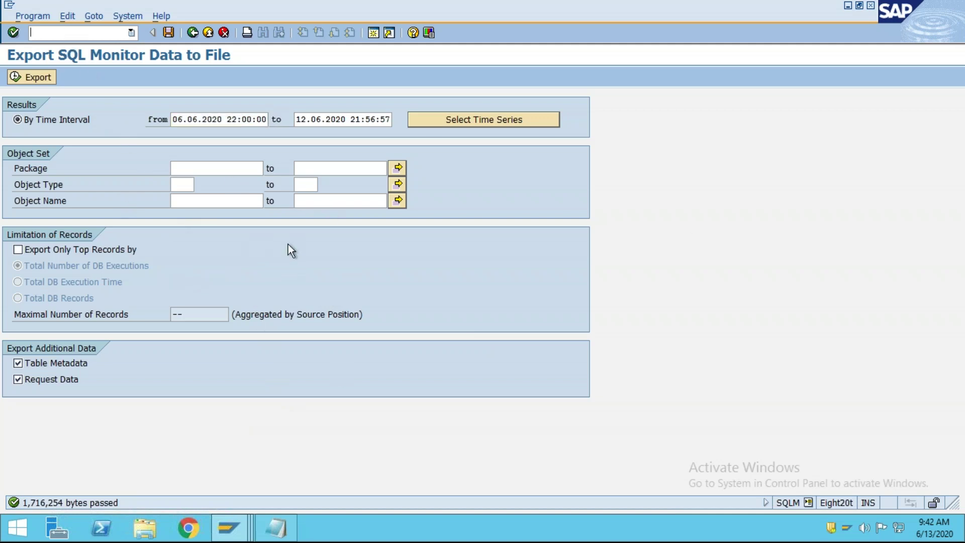
type("/SWLT")
key("Return")
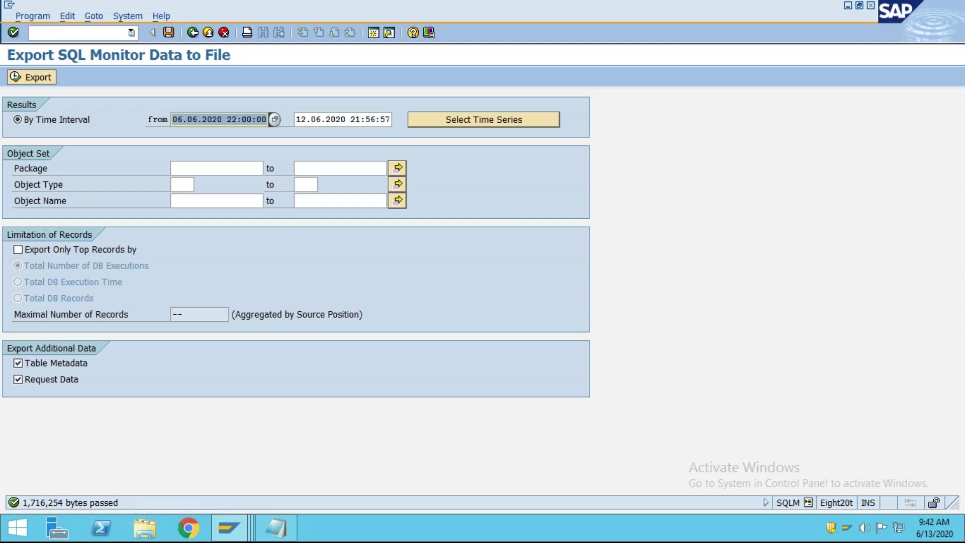
Step: Leave the SQL Monitor data export and start the SQL Performance Tuning Worklist with transaction code /nSWLT
left_click(68, 37)
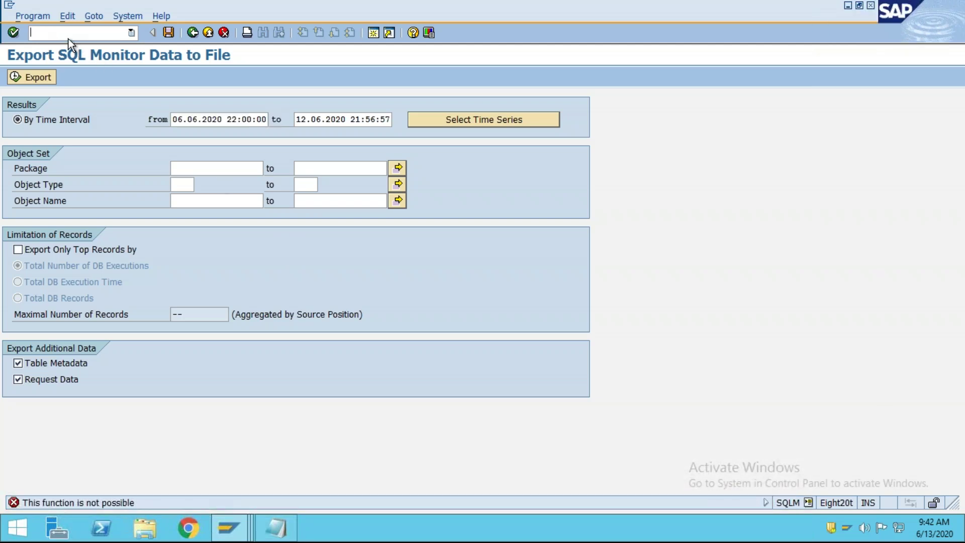
type("/nSWLT")
key("Return")
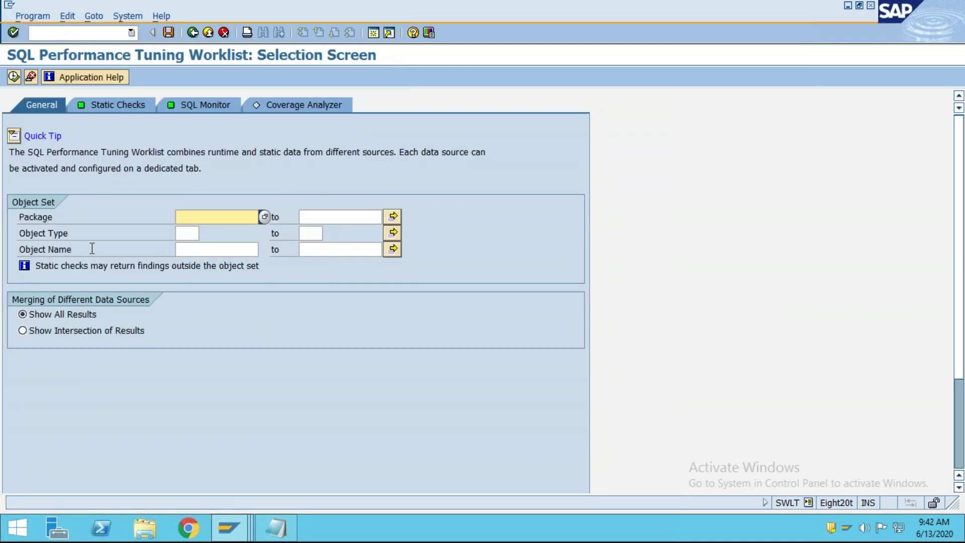
left_click(191, 233)
left_click(197, 217)
left_click(196, 250)
left_click(190, 236)
left_click(194, 218)
left_click(189, 234)
left_click(190, 218)
left_click(190, 250)
left_click(188, 233)
left_click(185, 217)
left_click(189, 233)
left_click(190, 249)
left_click(187, 232)
left_click(187, 217)
left_click(193, 250)
left_click(186, 233)
left_click(187, 218)
Step: Restrict the object set to object names z*, and choose Code Inspector as the data source for the static checks
left_click(194, 251)
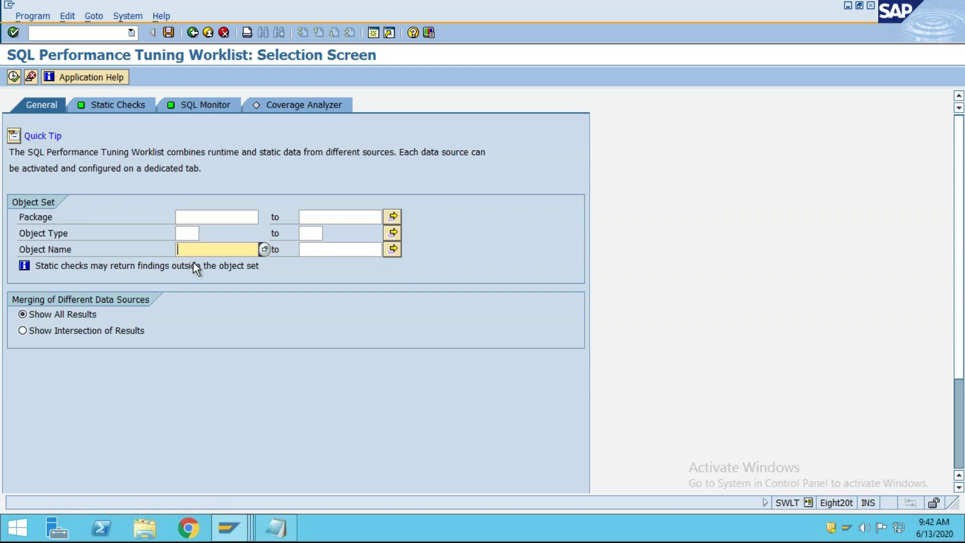
type("z*")
left_click(107, 106)
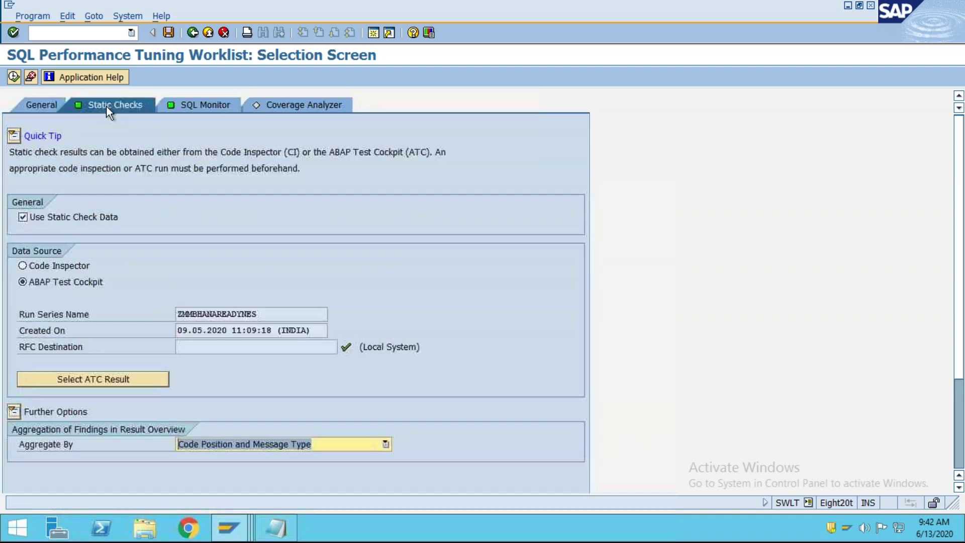
left_click(23, 266)
left_click(23, 280)
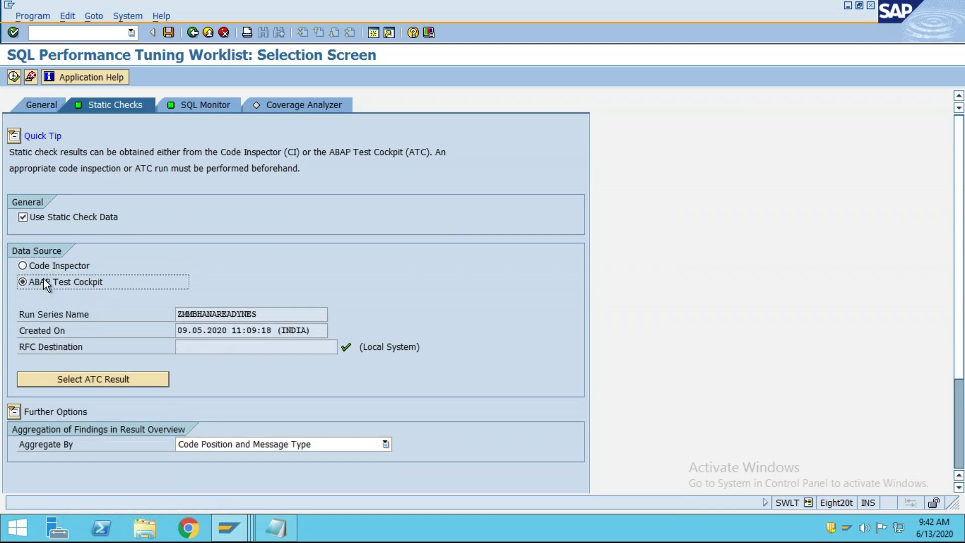
left_click(39, 267)
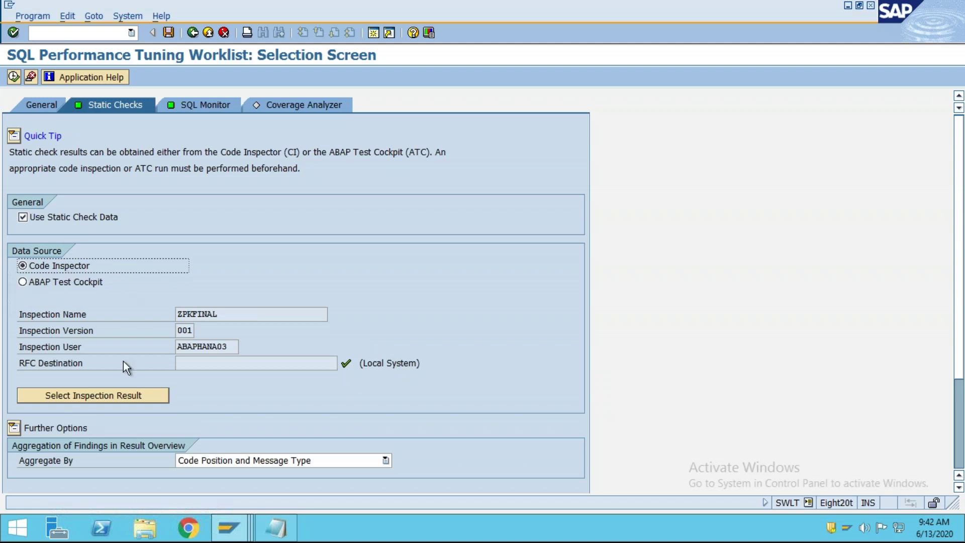
Step: View the code inspection results of the local system, and open Code Inspector (SCI) in a new session
left_click(73, 399)
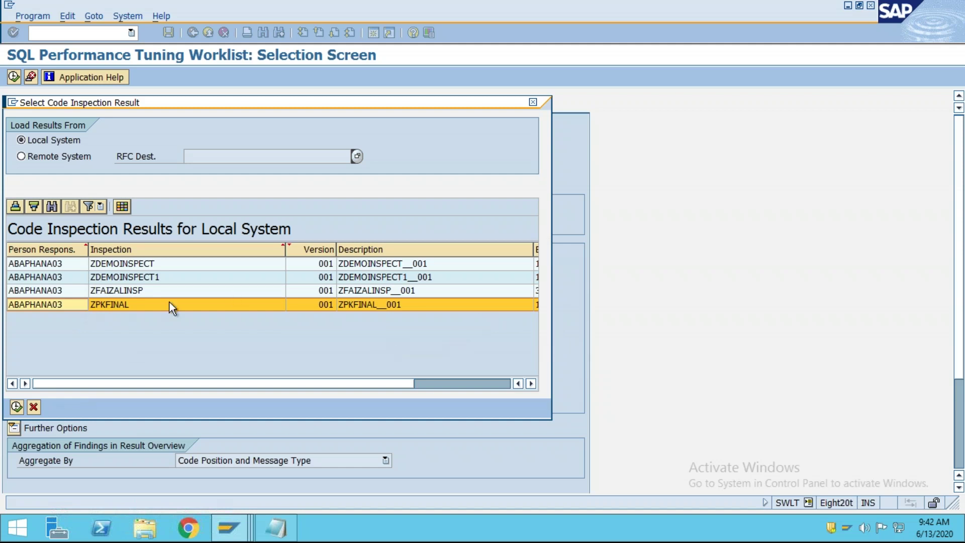
left_click(533, 102)
type("/OSCI")
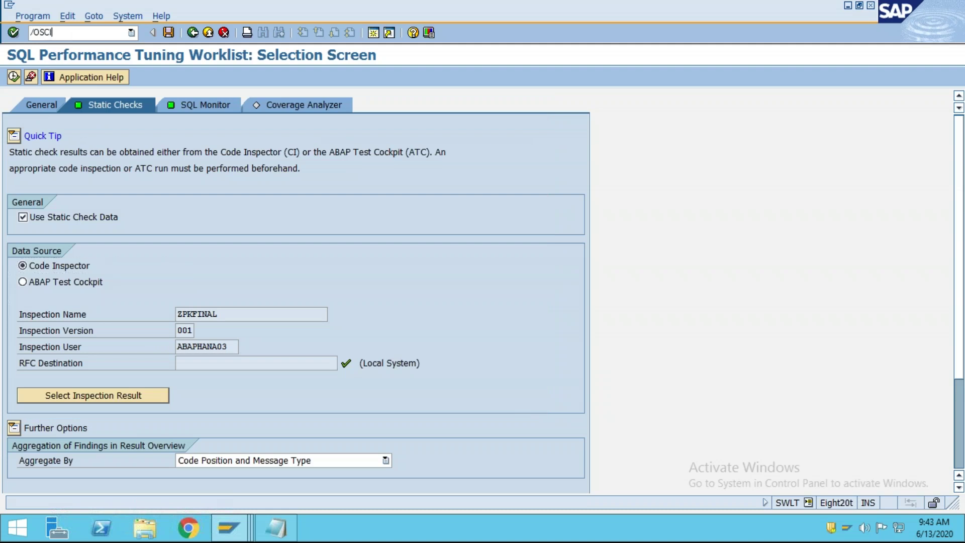
key("Return")
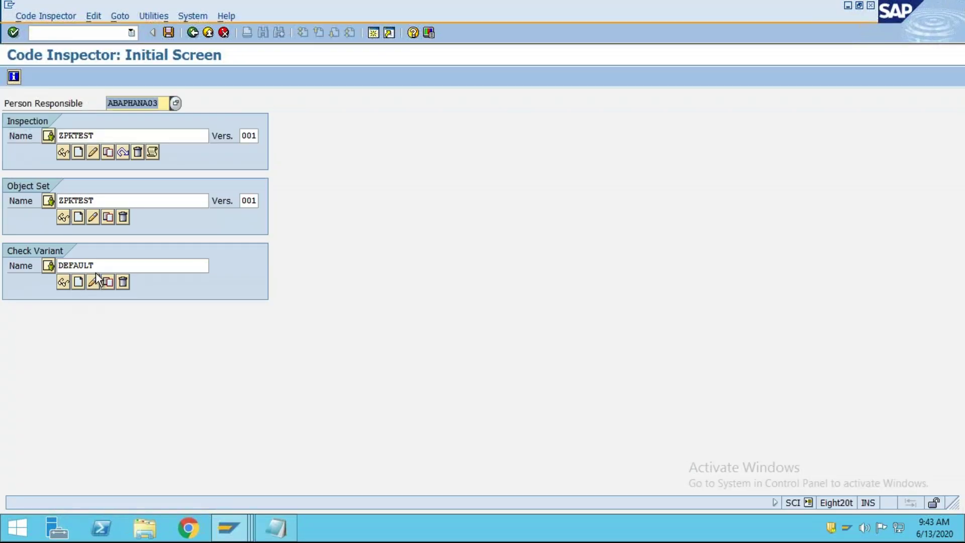
Step: Review the check variant, object set and inspection names on the Code Inspector initial screen
double_click(99, 265)
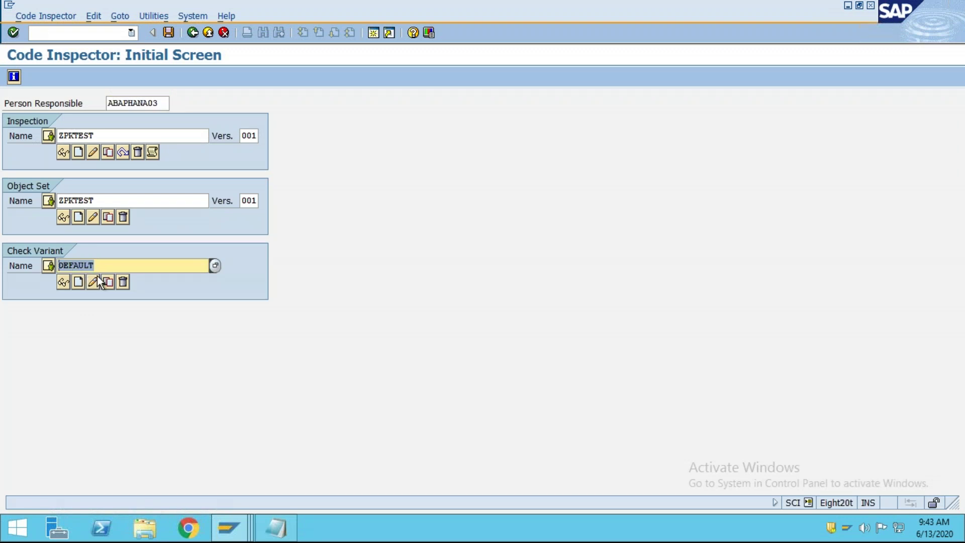
double_click(108, 201)
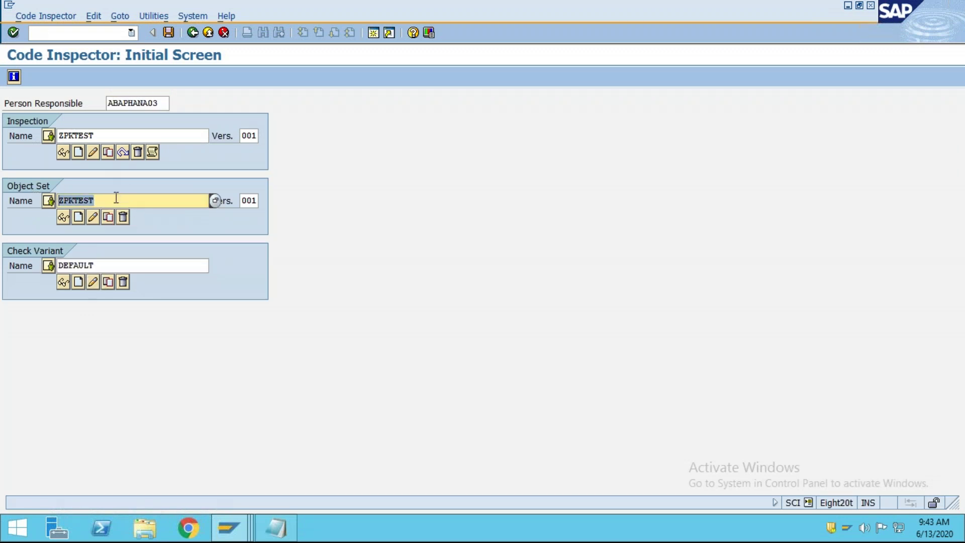
double_click(101, 135)
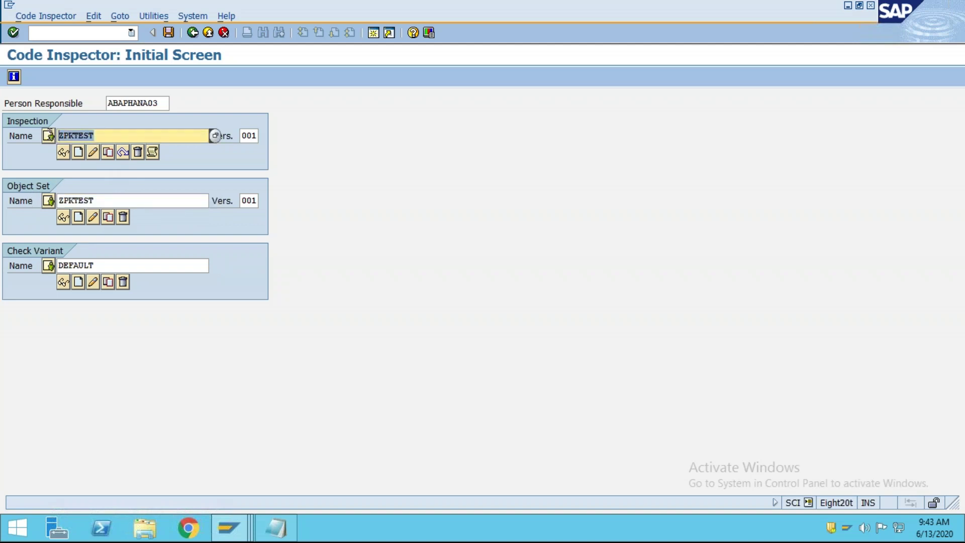
double_click(123, 266)
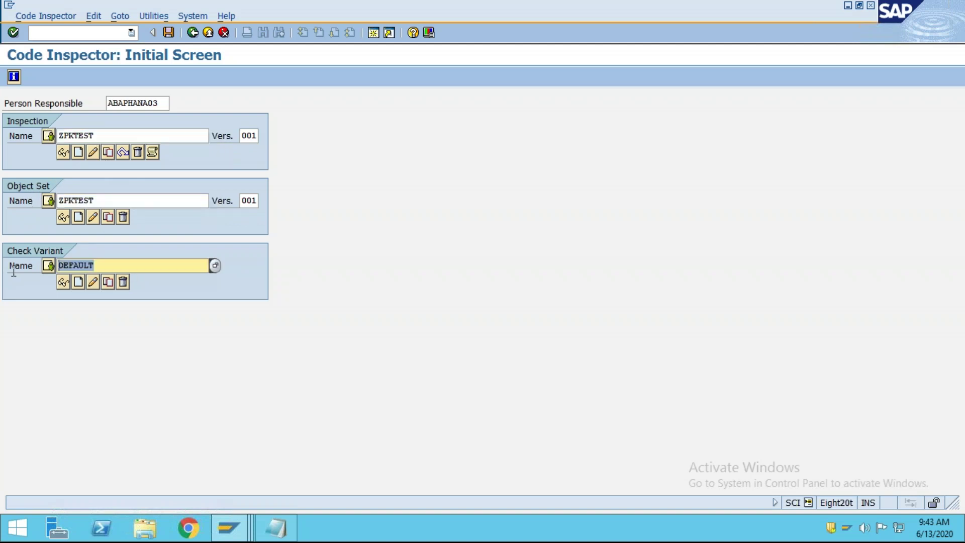
double_click(119, 201)
left_click_drag(107, 136, 31, 140)
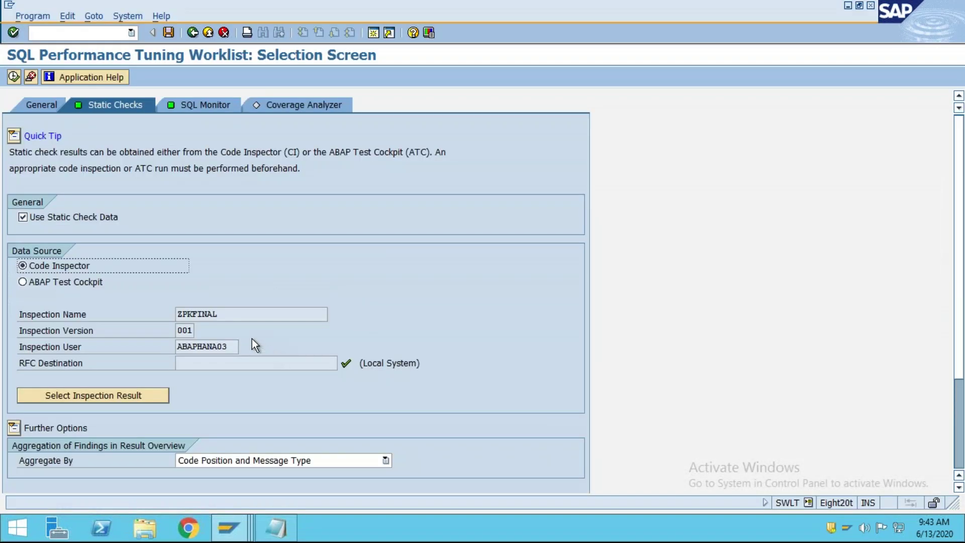
Step: Return to the SQL Performance Tuning Worklist and select the ZPKFINAL inspection result for the static checks
key("alt+Tab")
key("alt+Tab")
left_click(62, 397)
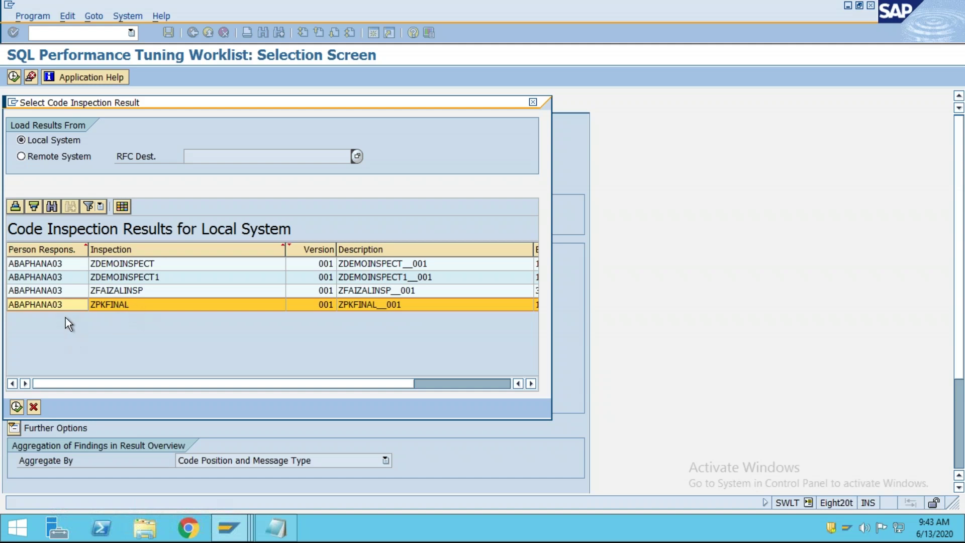
double_click(55, 305)
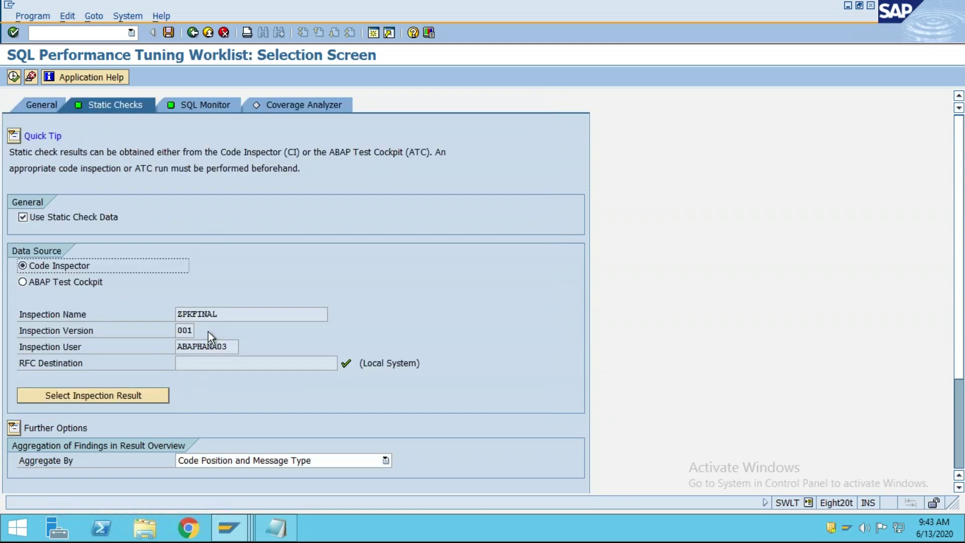
Step: Open snapshot management for the SQL Monitor data and choose MB28_TEST.zip from the Desktop as the file to import
left_click(197, 107)
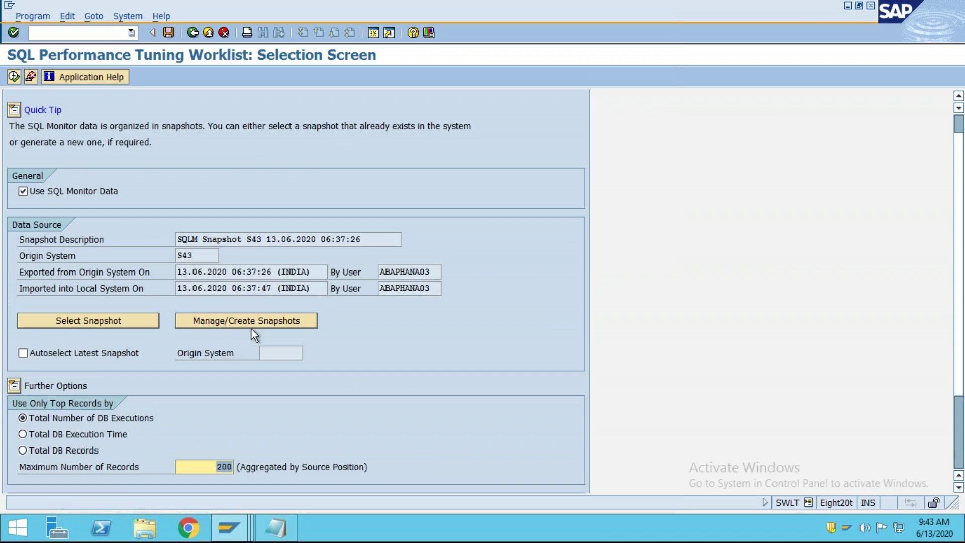
left_click(230, 322)
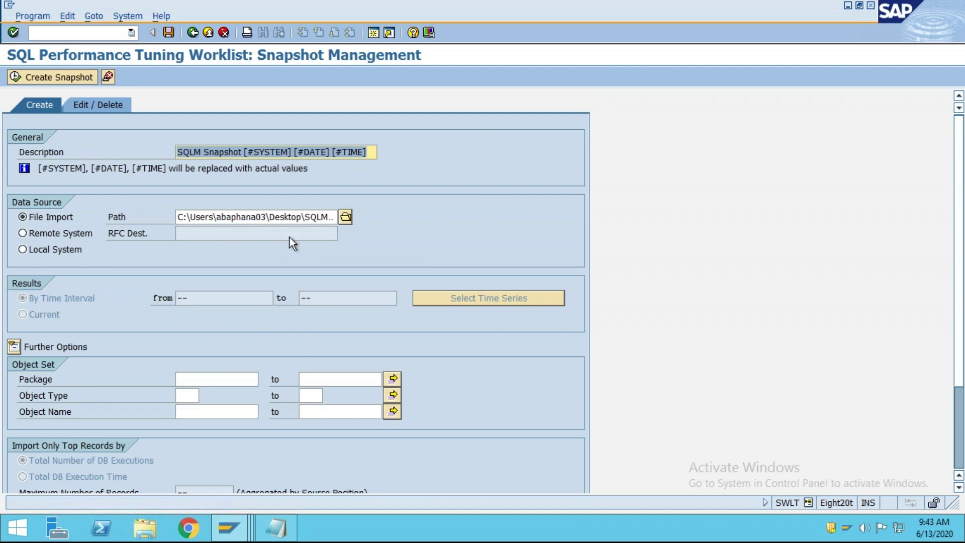
left_click(347, 217)
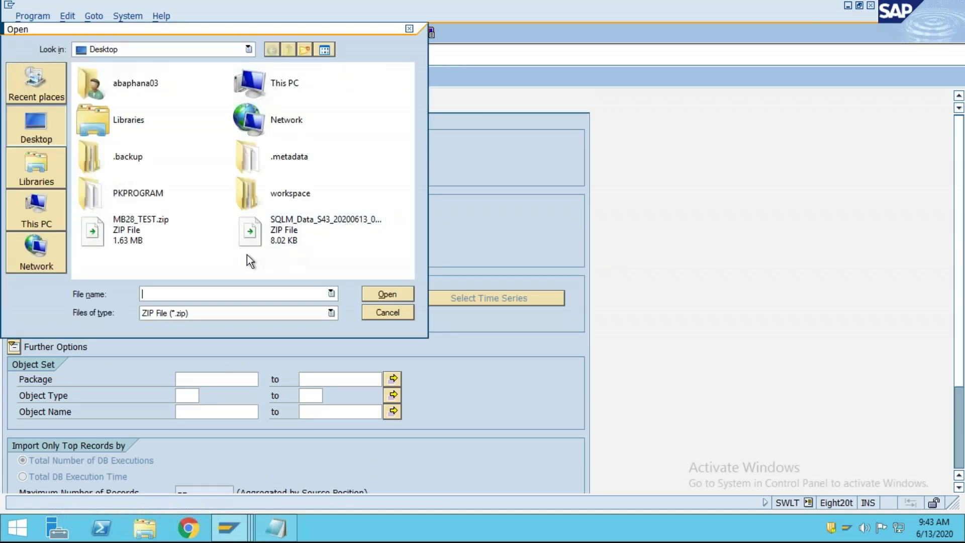
left_click(113, 228)
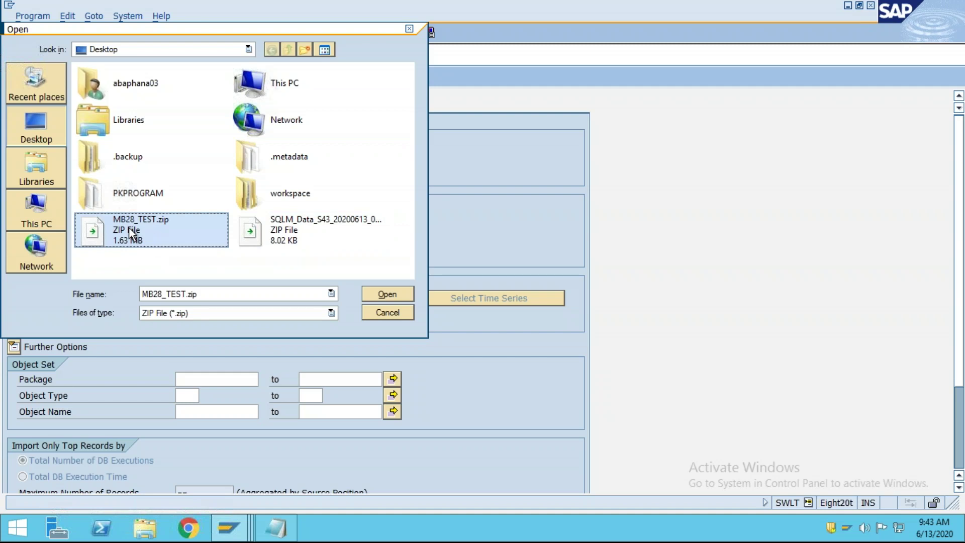
double_click(132, 233)
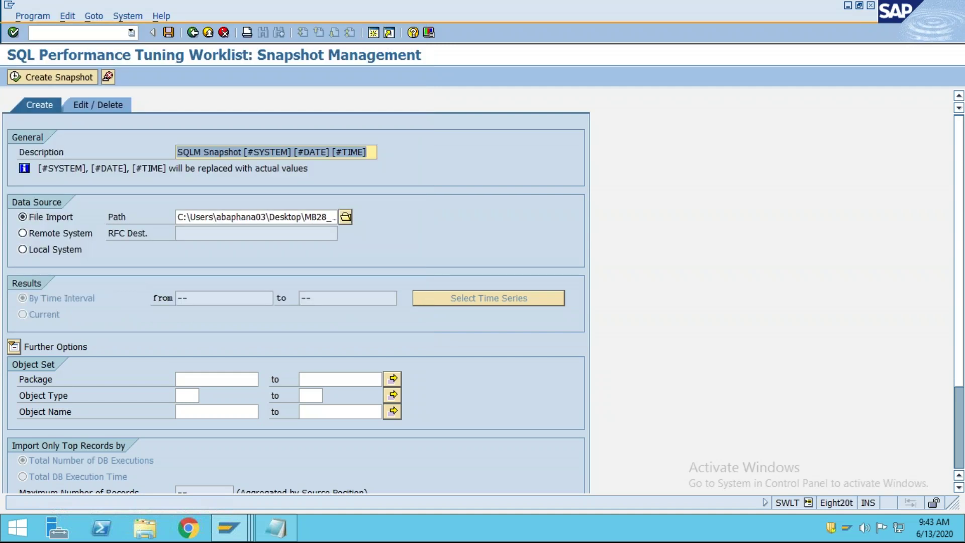
Step: Create the SQL Monitor snapshot from MB28_TEST.zip, allowing access to the file and remembering the decision
left_click(34, 78)
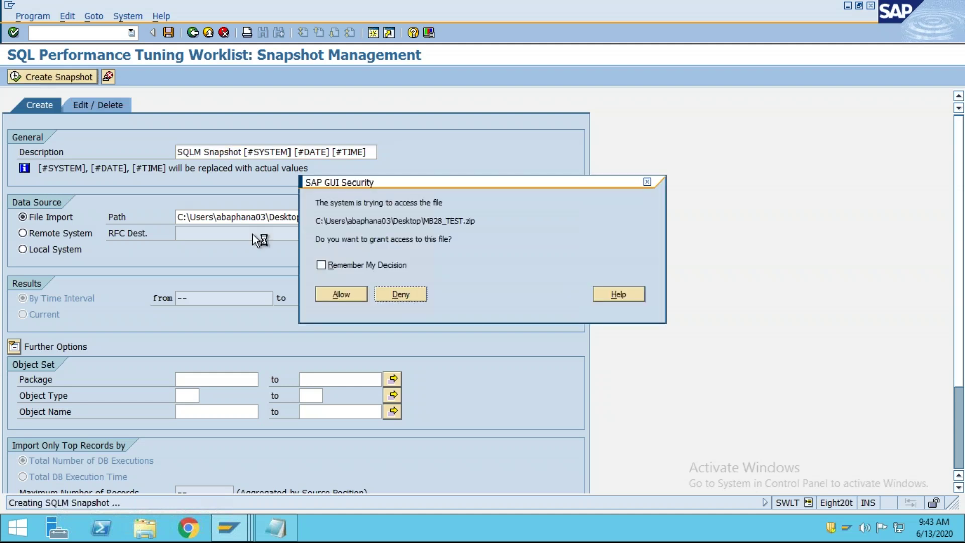
left_click(322, 264)
left_click(338, 294)
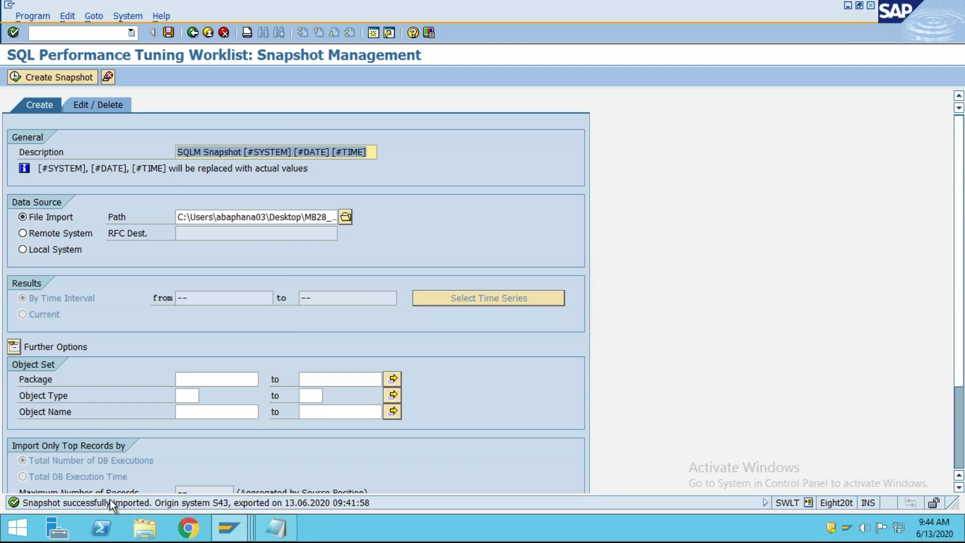
Step: Review the newly imported snapshot in the list of existing snapshots, and return to the worklist selection screen
left_click(92, 103)
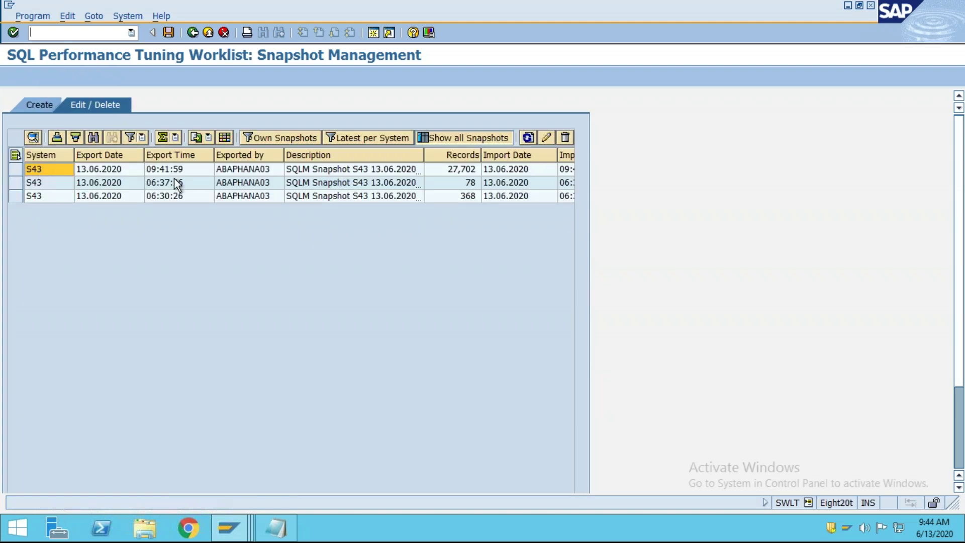
left_click(431, 173)
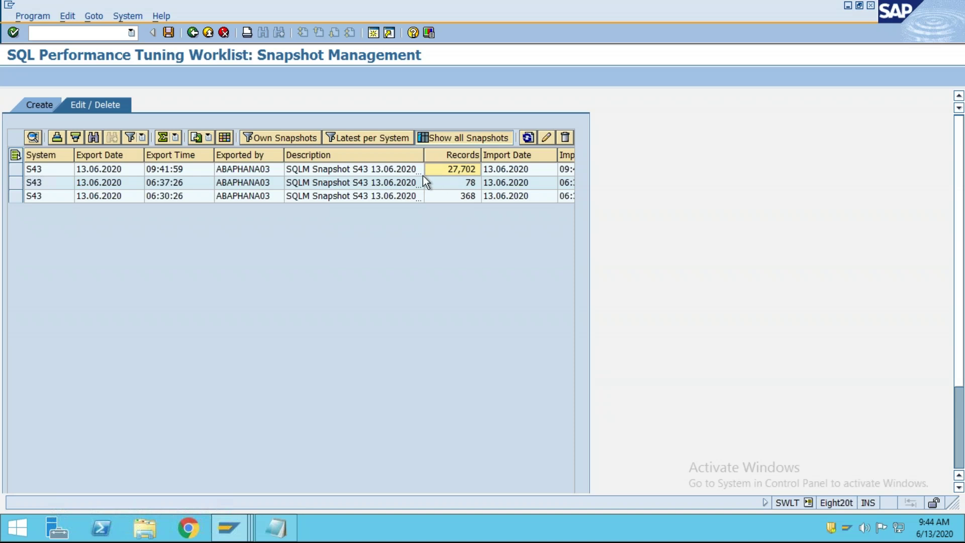
left_click(384, 169)
left_click(182, 169)
left_click(193, 35)
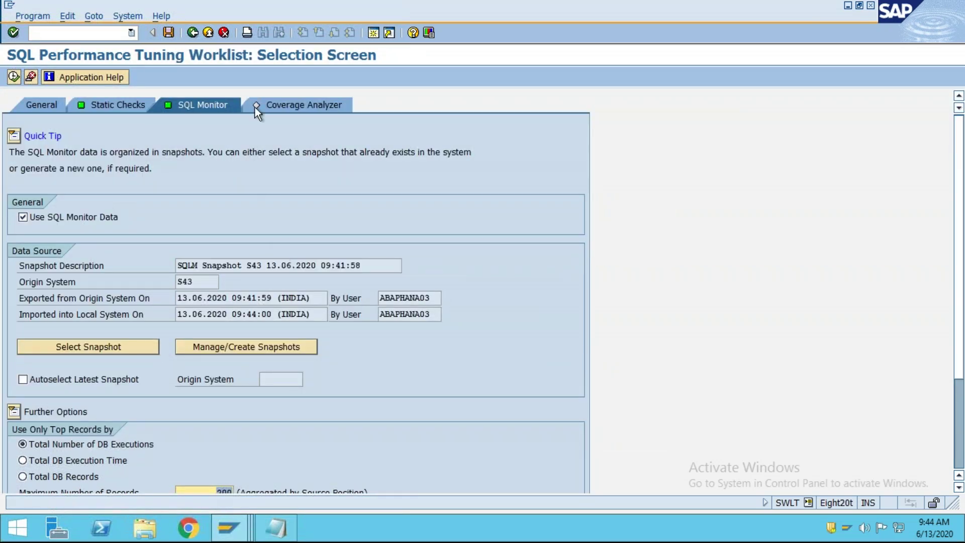
Step: Check the Coverage Analyzer settings and execute the worklist with the static check and SQL Monitor data
left_click(282, 102)
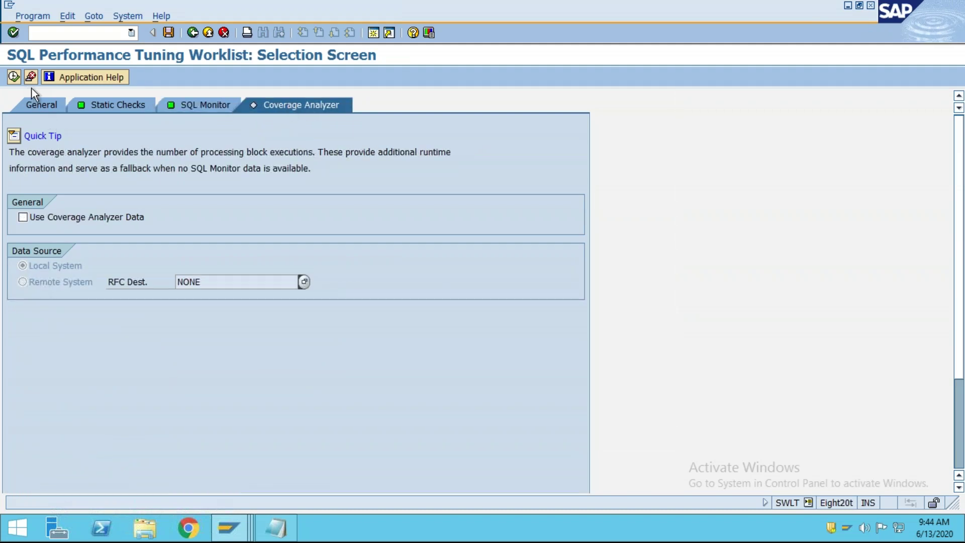
left_click(13, 78)
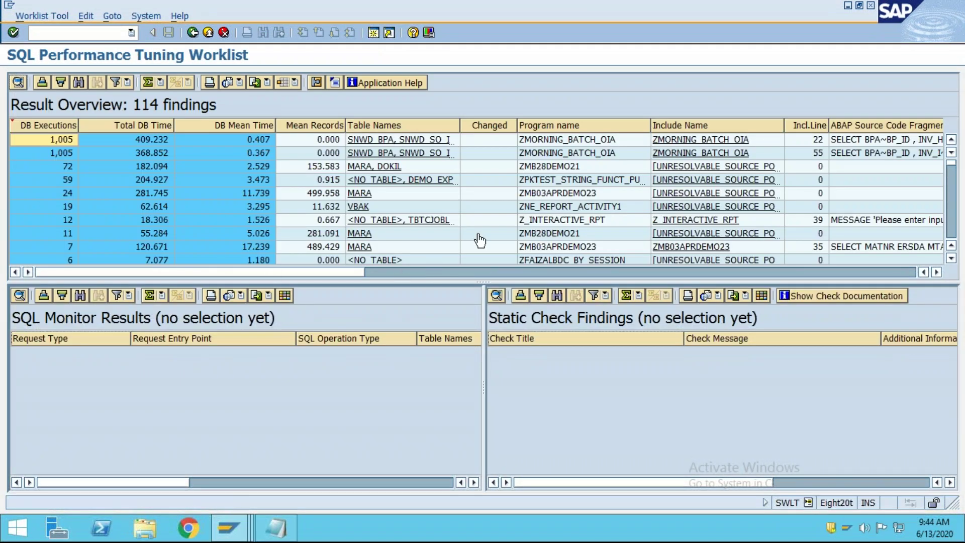
Step: Examine the DB execution counts of the first findings in the result overview
left_click(29, 138)
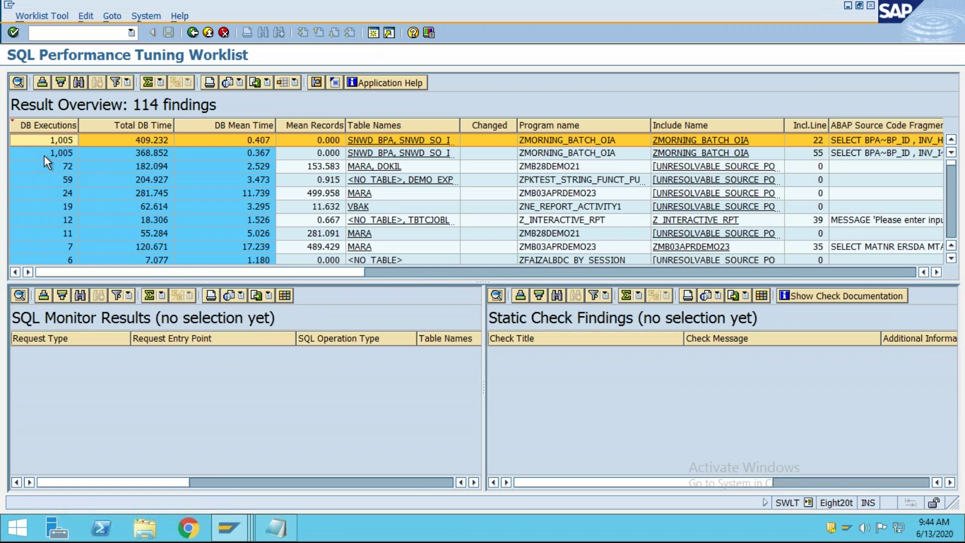
key("Down")
key("Down")
key("Down")
left_click_drag(45, 144, 53, 174)
left_click(55, 144)
left_click(53, 158)
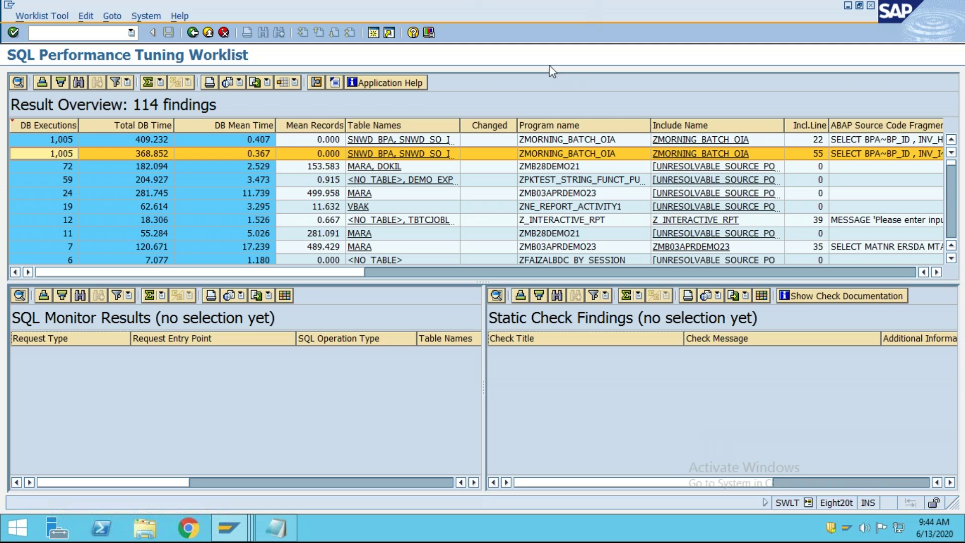
left_click(533, 44)
mouse_move(764, 265)
left_mouse_down()
mouse_move(635, 442)
mouse_move(852, 305)
mouse_move(770, 266)
left_mouse_up()
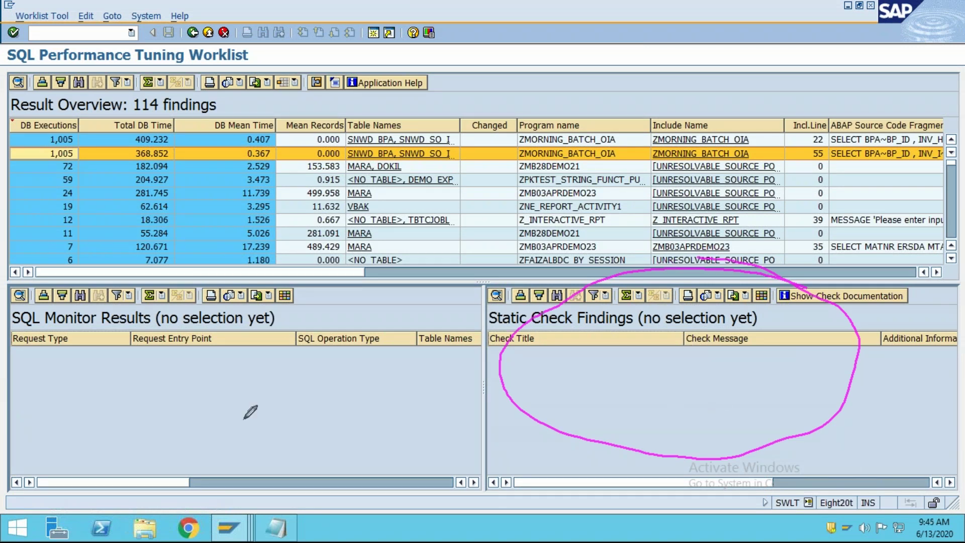
mouse_move(382, 365)
left_mouse_down()
mouse_move(214, 263)
mouse_move(15, 397)
mouse_move(309, 485)
mouse_move(376, 345)
left_mouse_up()
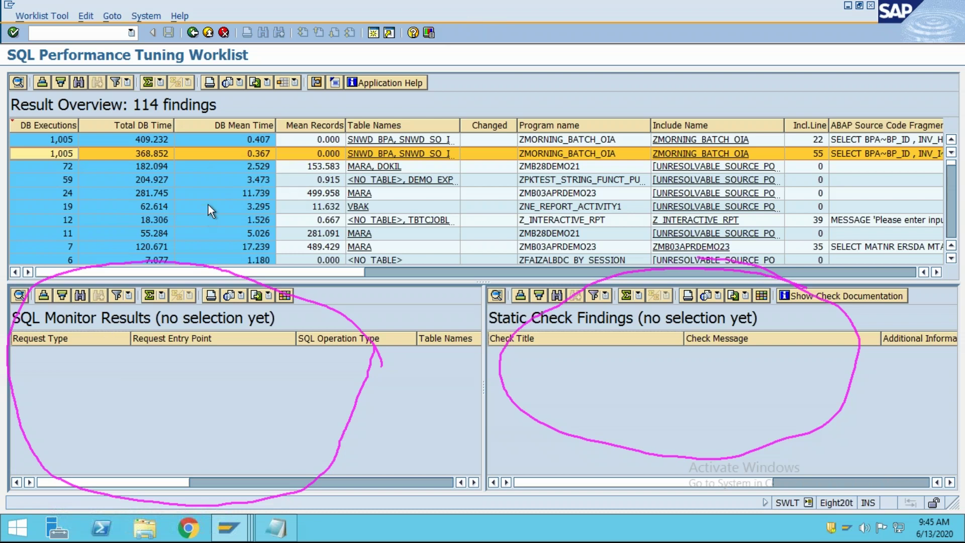
Step: Sort the result overview by DB Executions in descending order
left_click(59, 124)
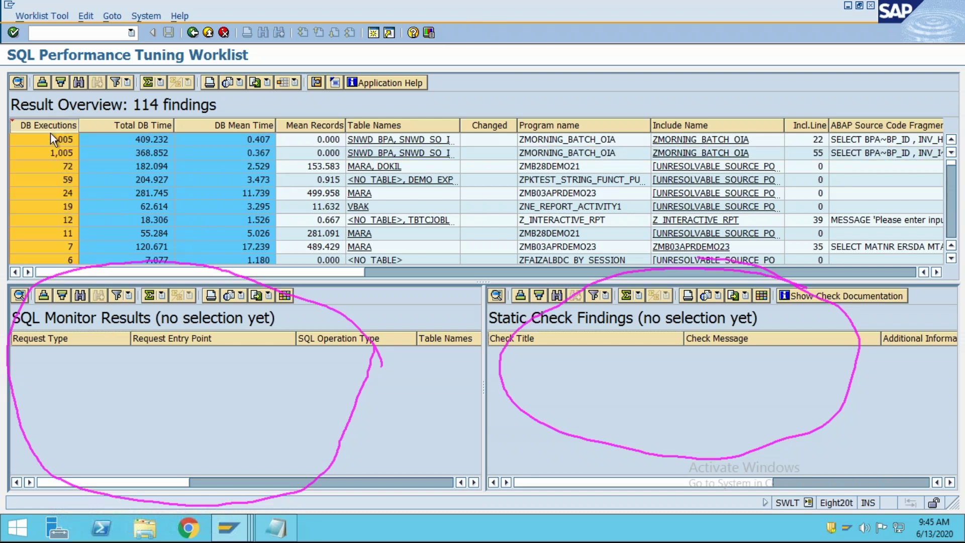
left_click(65, 80)
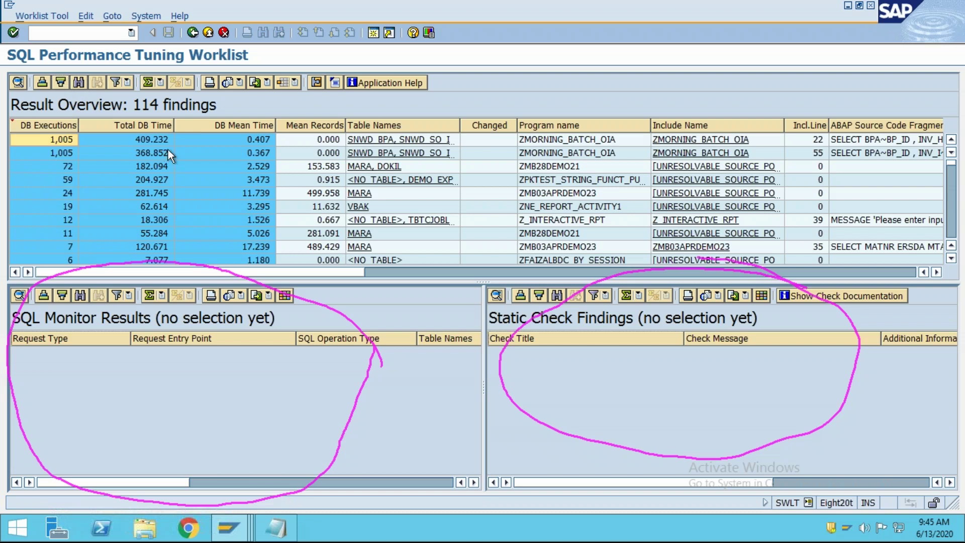
Step: Compare the two ZMORNING_BATCH_OIA findings at the head of the result overview
left_click(583, 141)
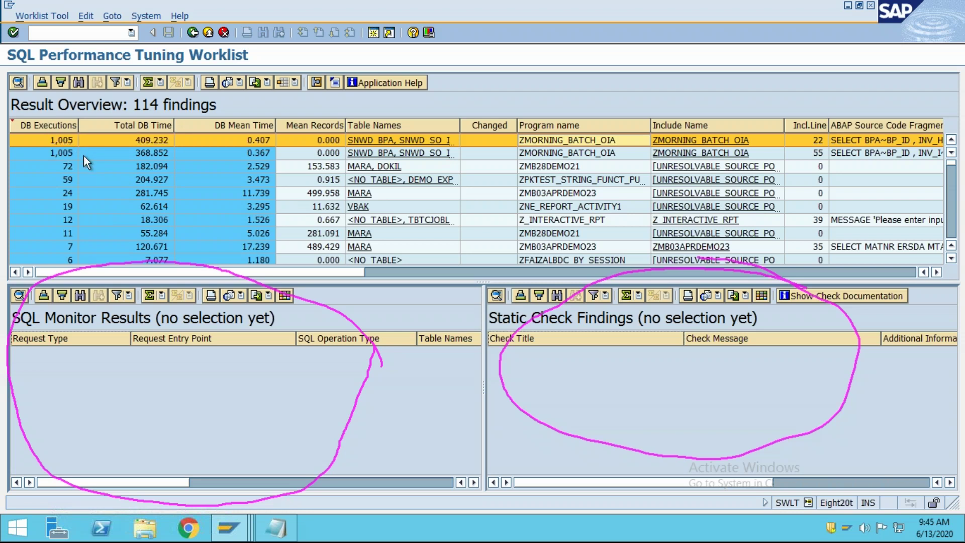
left_click(58, 141)
left_click(62, 148)
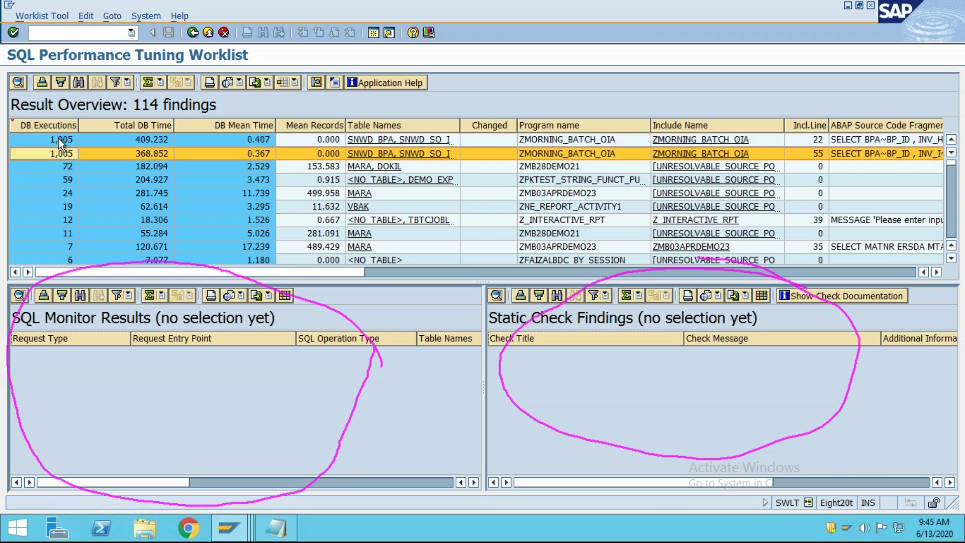
left_click(61, 142)
left_click(60, 150)
left_click(59, 138)
left_click(60, 150)
left_click(59, 142)
left_click(61, 150)
left_click(62, 142)
left_click(64, 149)
left_click(62, 140)
left_click(63, 150)
left_click(61, 139)
left_click(65, 151)
left_click(61, 138)
left_click(63, 154)
left_click(62, 139)
left_click(62, 153)
left_click(62, 135)
left_click(62, 152)
left_click(65, 138)
left_click(68, 154)
left_click(64, 140)
left_click(63, 150)
left_click(60, 138)
left_click(61, 155)
left_click(64, 140)
left_click(68, 154)
left_click(66, 141)
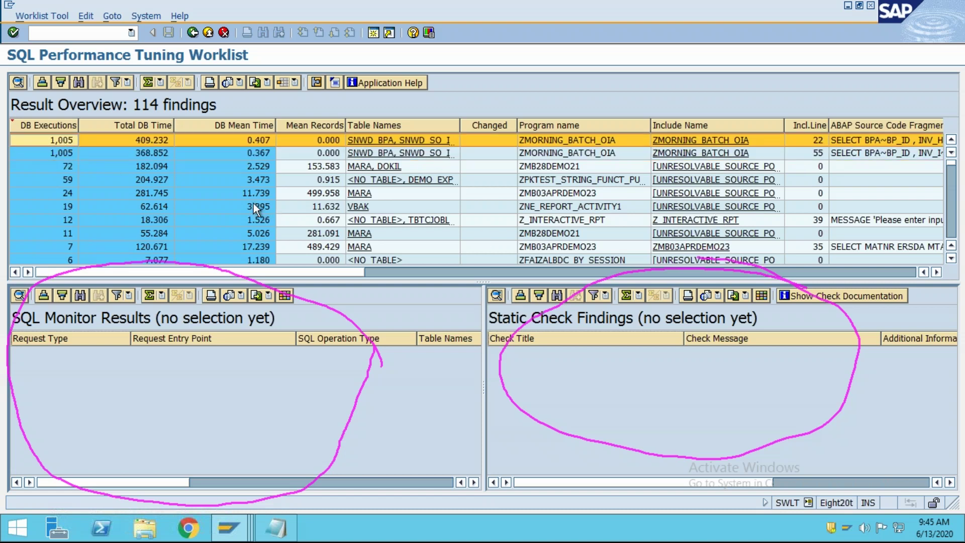
Step: Display the SQL Monitor results of the first ZMORNING_BATCH_OIA finding and compare its Batch Job and Submit Report entries
double_click(64, 141)
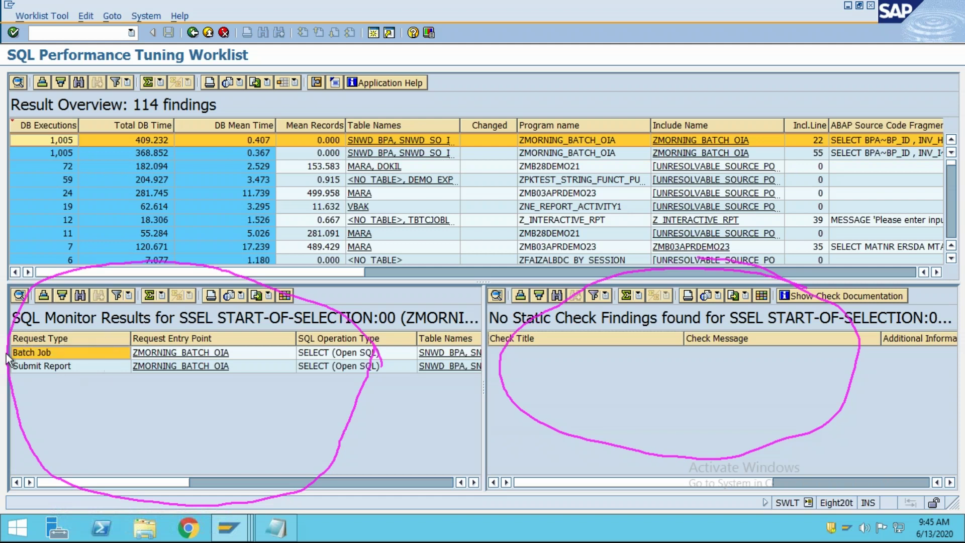
left_click(46, 369)
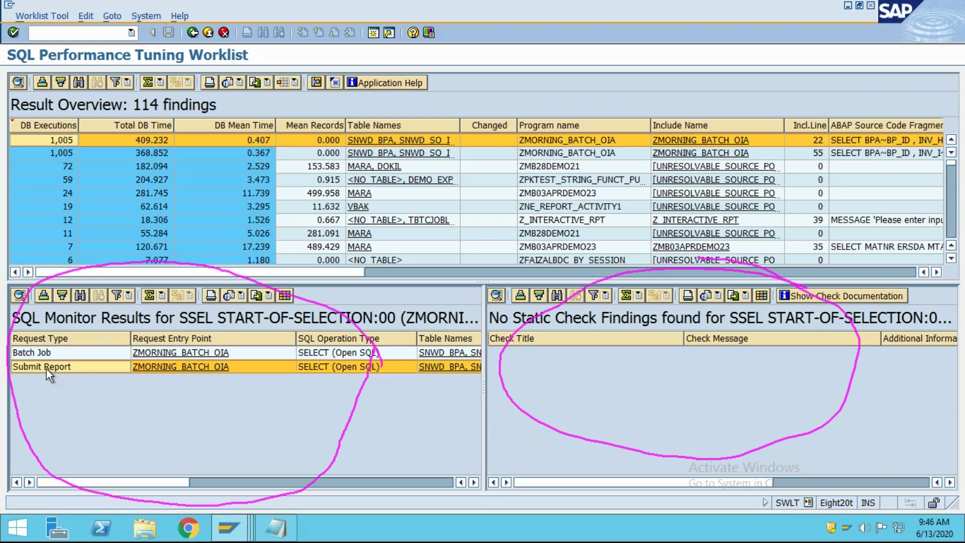
left_click(44, 357)
left_click(49, 368)
left_click(45, 354)
left_click(49, 368)
left_click(47, 351)
left_click(51, 371)
left_click(50, 153)
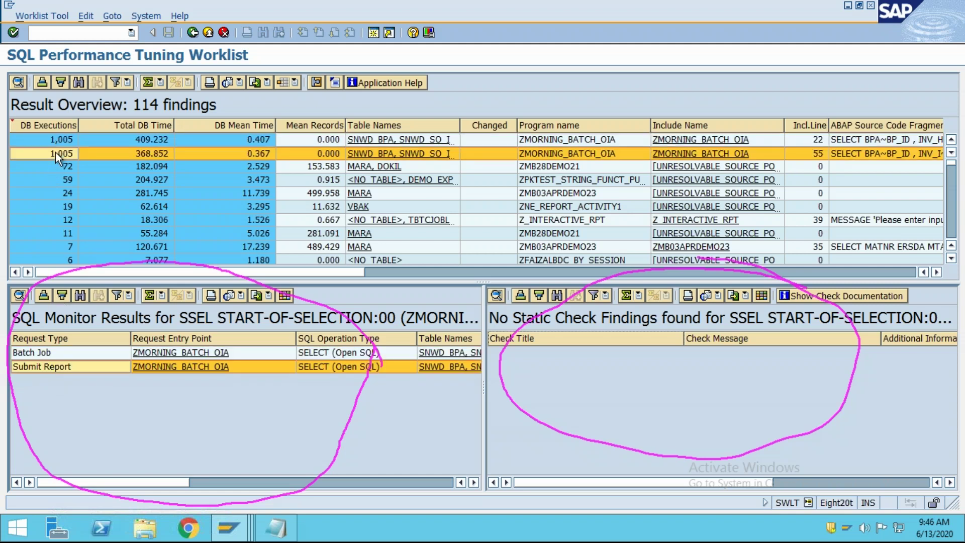
left_click(76, 354)
left_click(64, 367)
left_click(63, 352)
left_click(62, 364)
left_click_drag(484, 398, 497, 398)
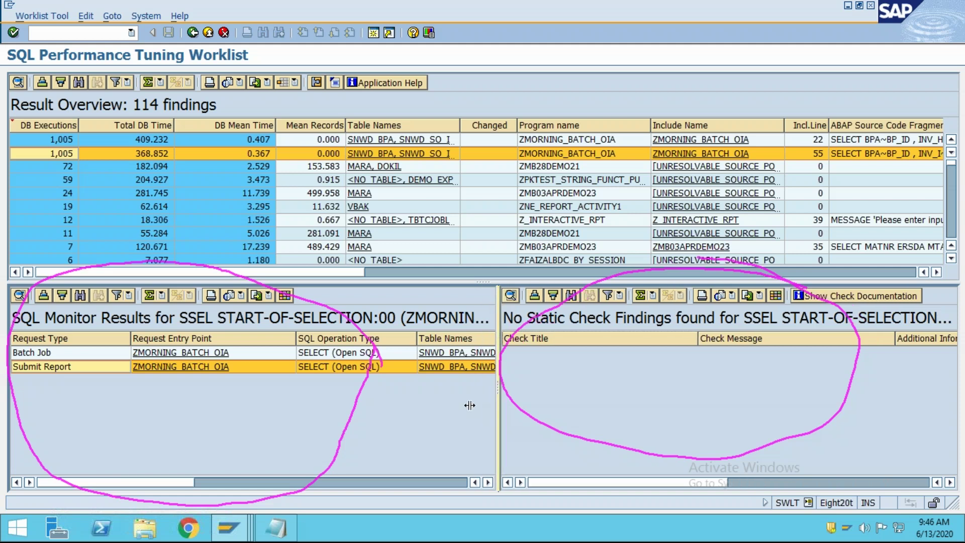
left_click(64, 351)
left_click(62, 361)
left_click(61, 351)
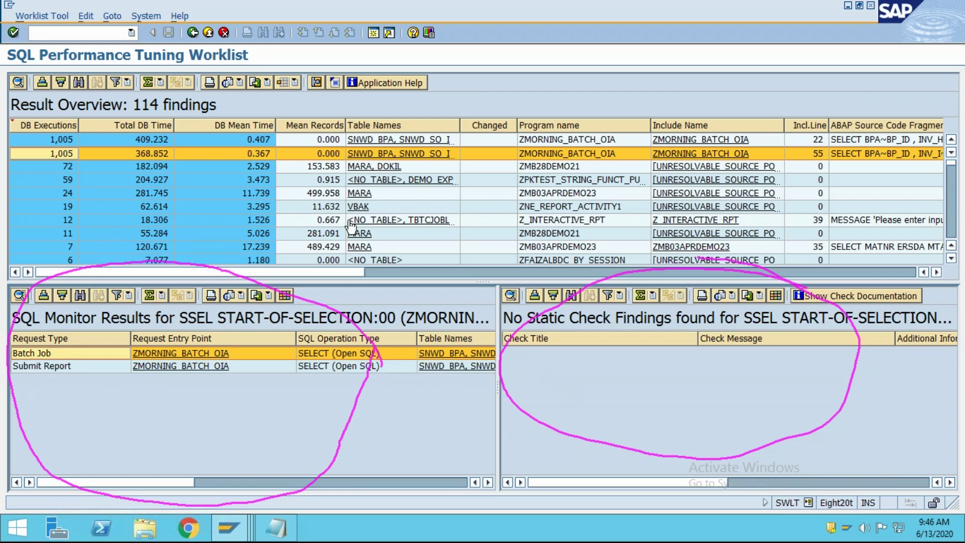
Step: Go through the details of the following findings, ending with the ZMB03APRDEMO23 finding at include line 35
left_click(550, 172)
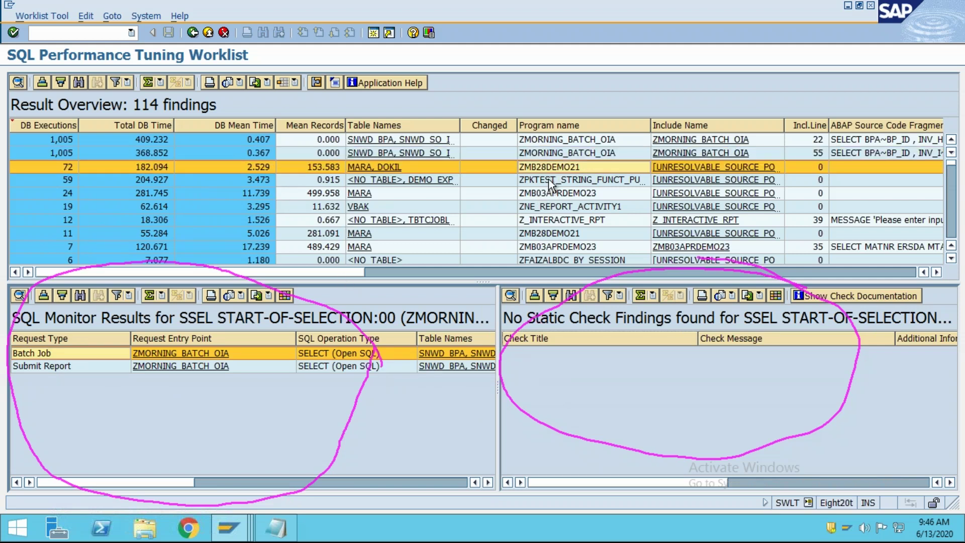
left_click(553, 179)
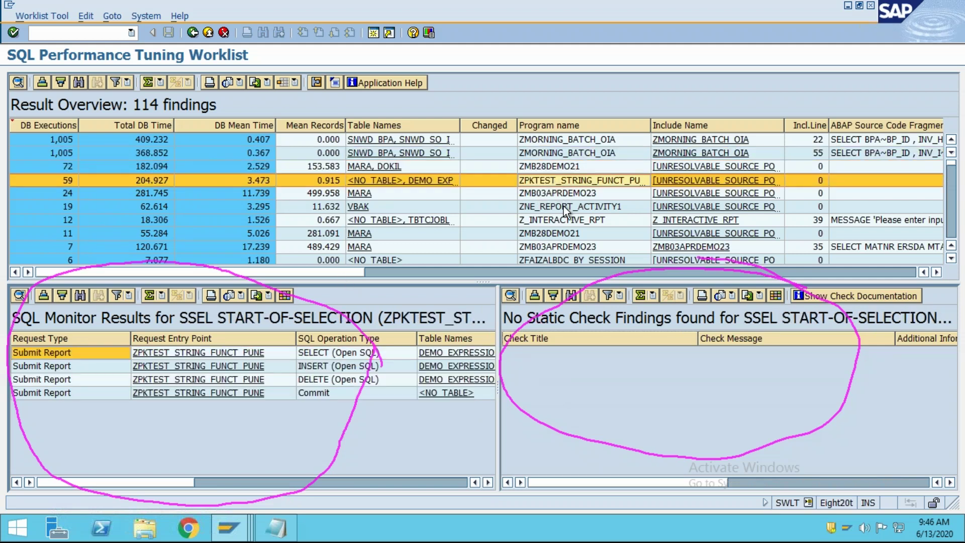
left_click(560, 195)
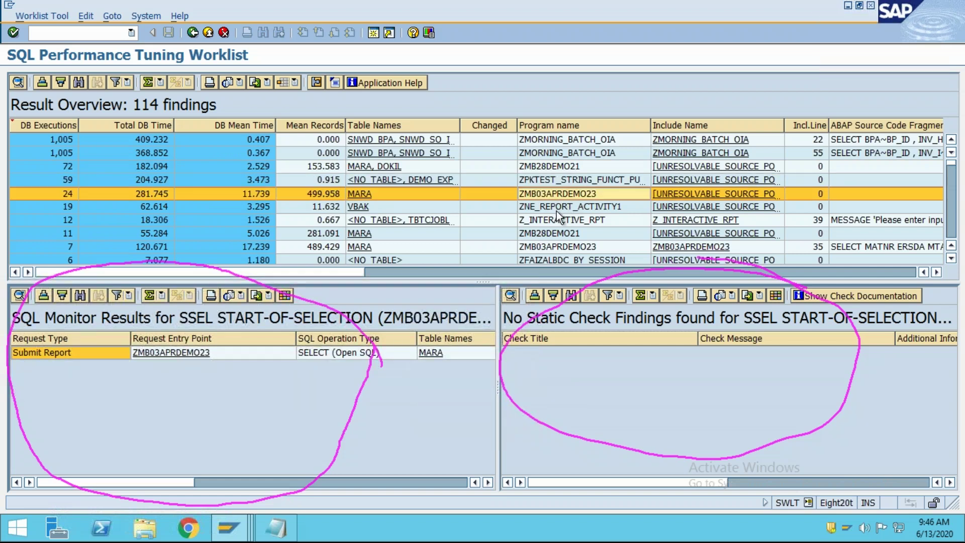
scroll(556, 212, "down", 1)
left_click(551, 166)
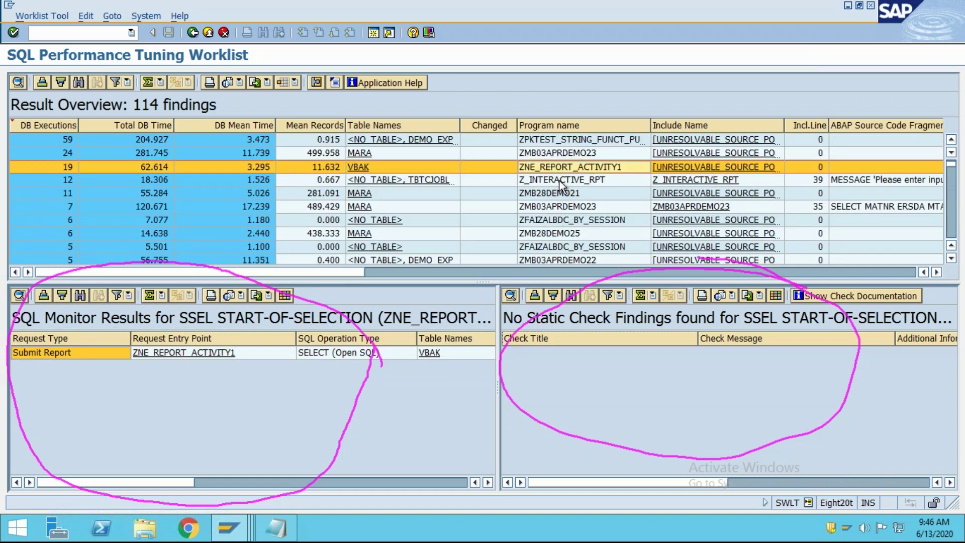
left_click(558, 180)
left_click(560, 197)
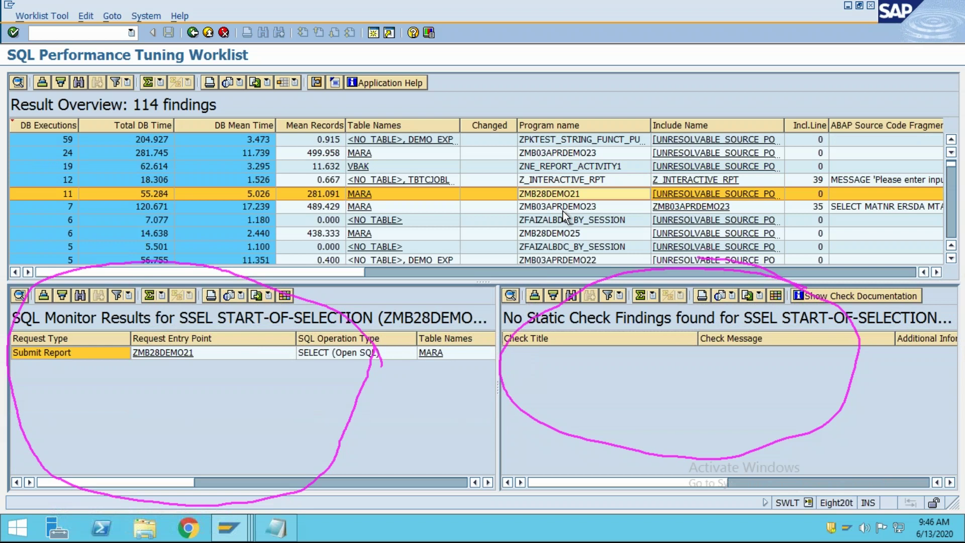
left_click(562, 207)
left_click(569, 219)
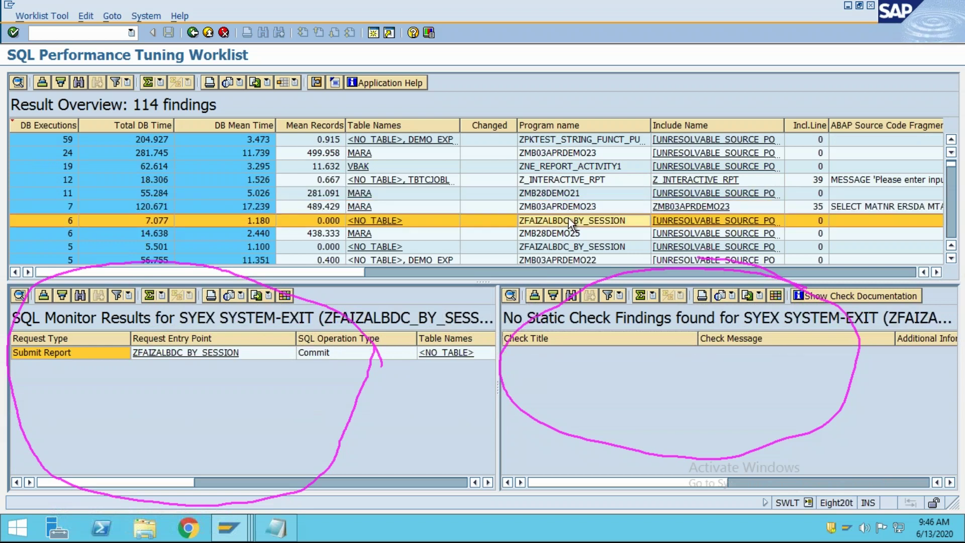
left_click(562, 207)
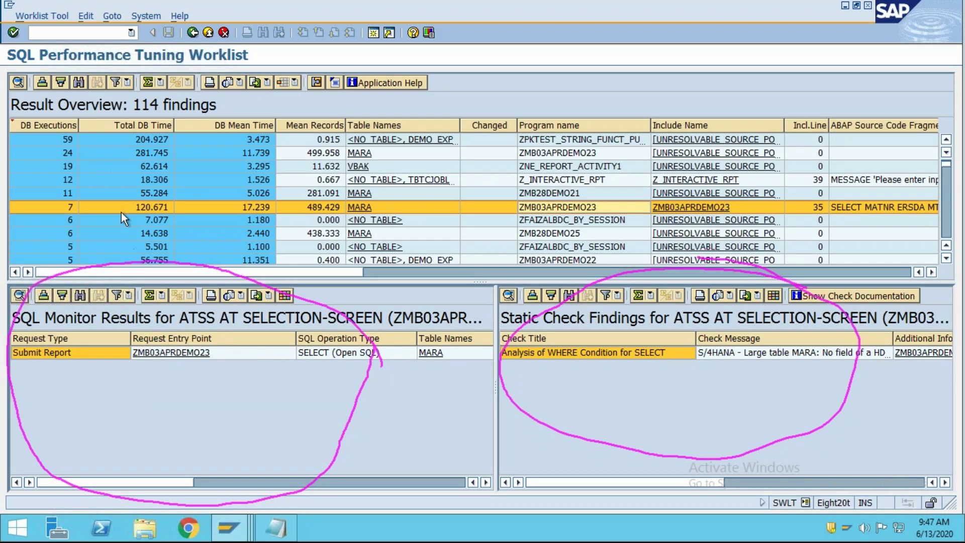
Step: Examine the WHERE condition static check finding for ZMB03APRDEMO23 and its SELECT statement in the report source, then return to the worklist
scroll(108, 192, "up", 1)
left_click(65, 126)
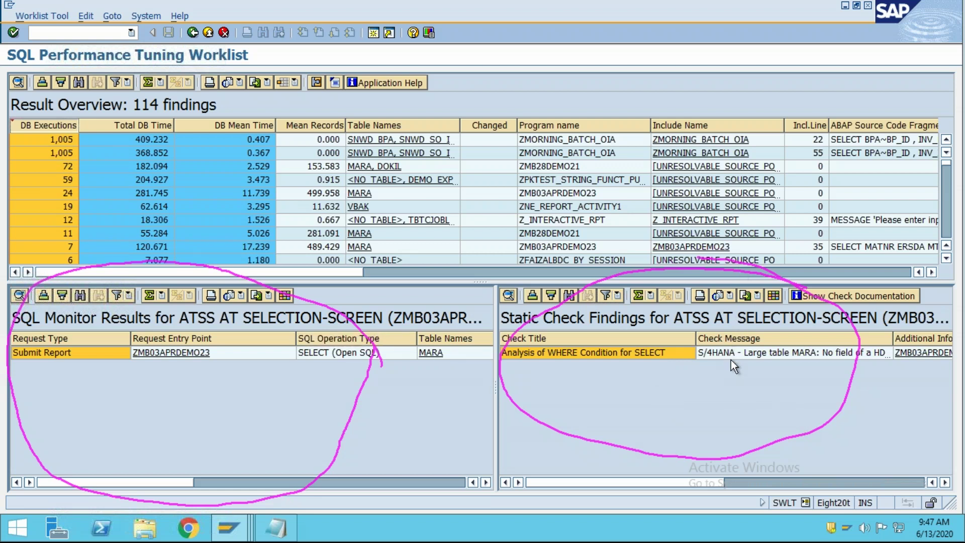
left_click(618, 352)
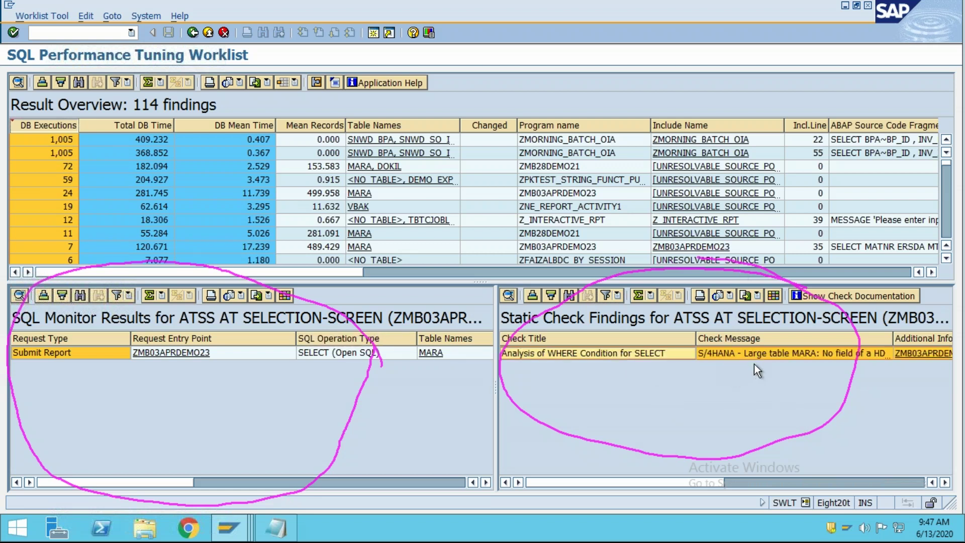
left_click(790, 357)
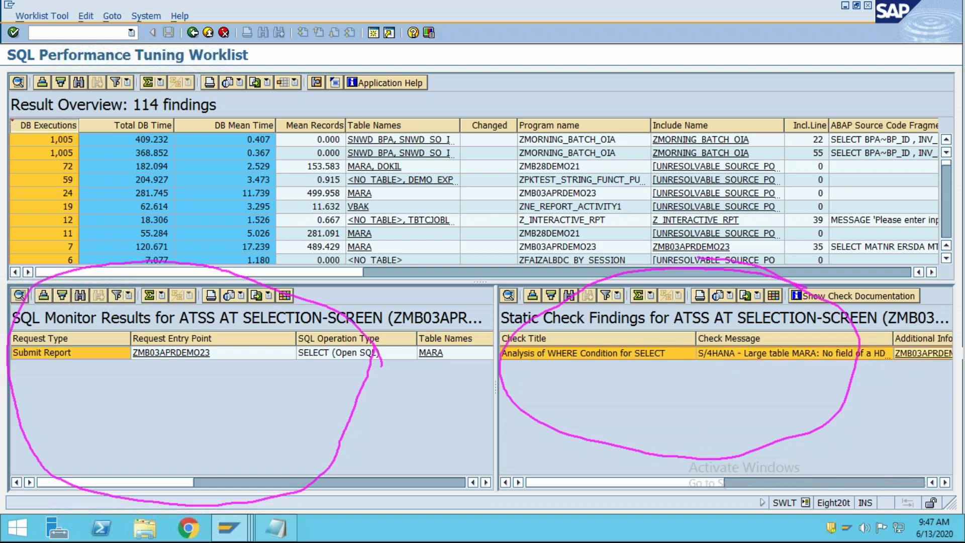
left_click(930, 353)
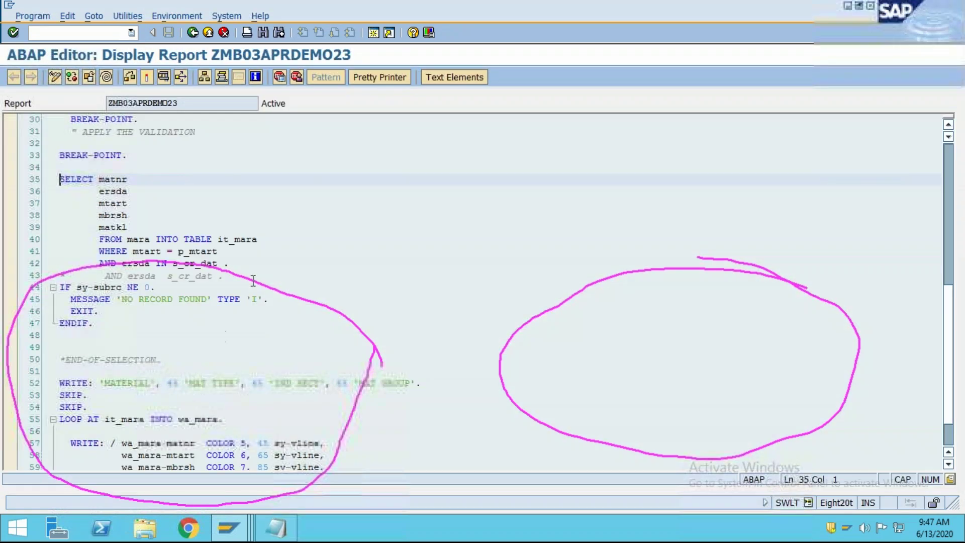
left_click_drag(239, 276, 10, 167)
left_click_drag(246, 300, 116, 311)
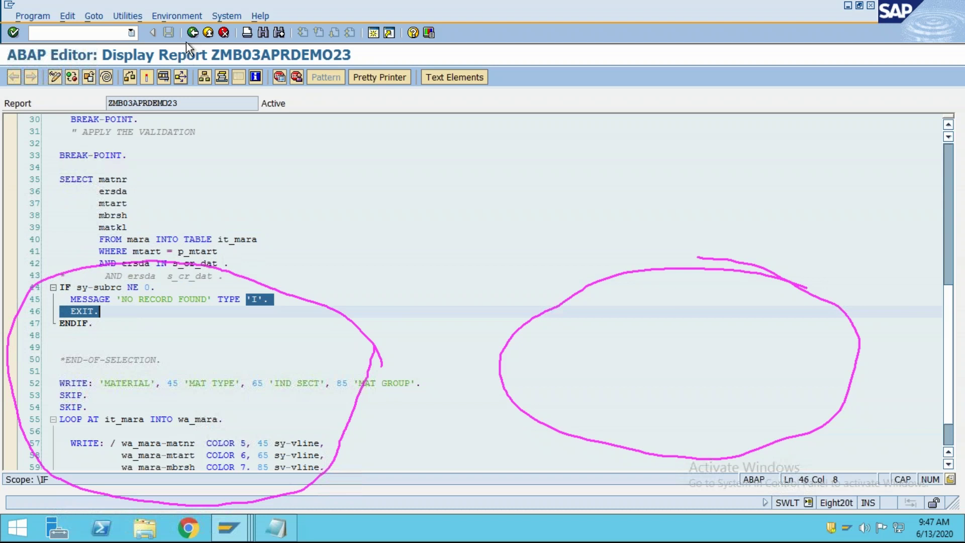
left_click(190, 37)
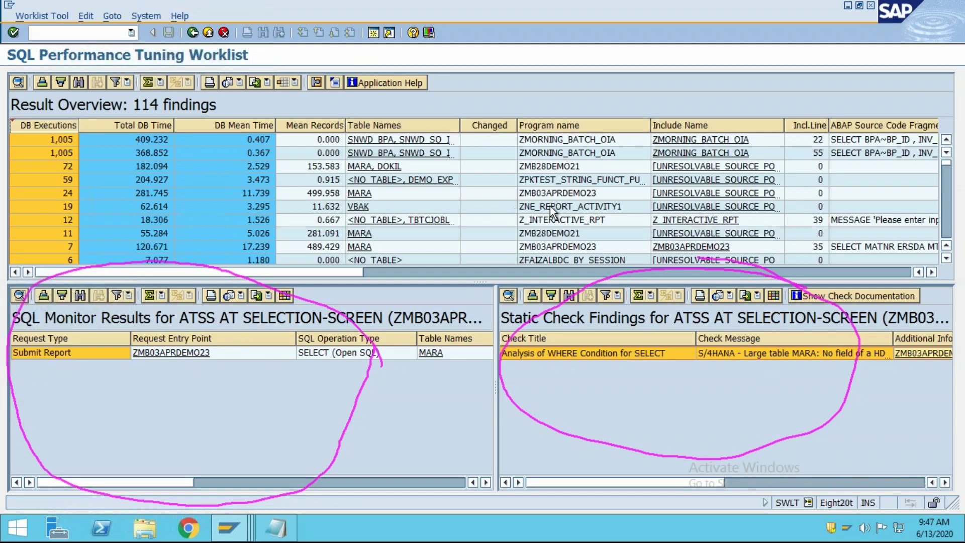
Step: Go through the details of further findings, including ZMB03APRDEMO23 and ending with the ZMB28DEMO21 finding at include line 43
left_click(546, 193)
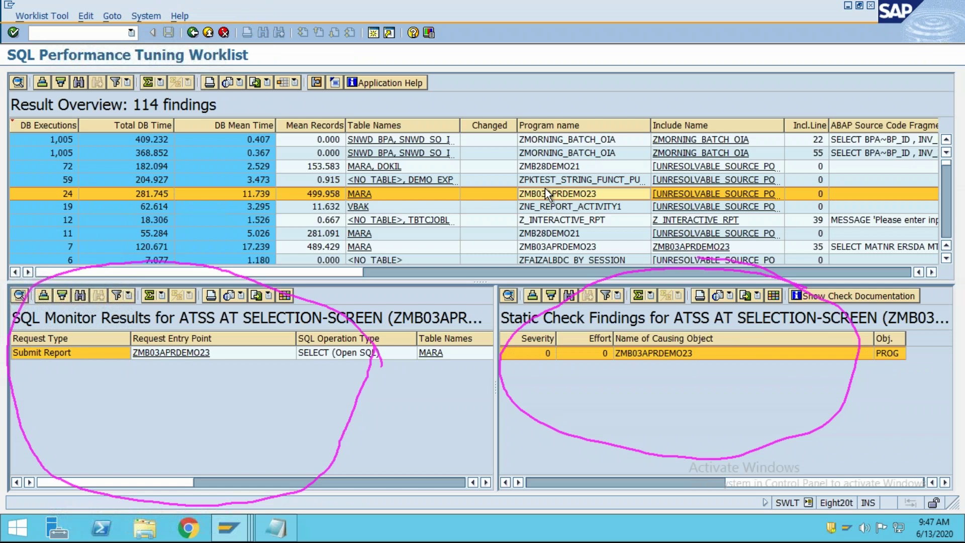
left_click(557, 227)
scroll(563, 198, "down", 4)
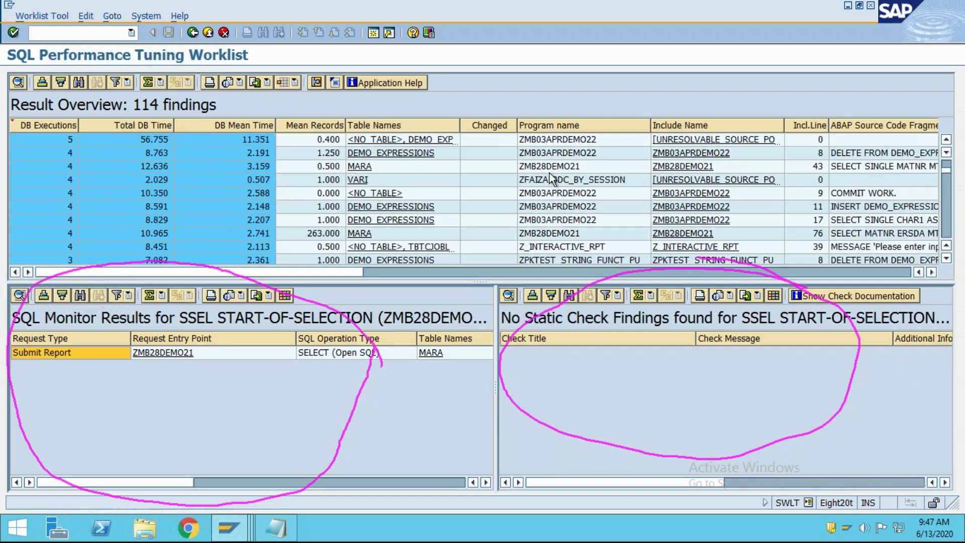
left_click(550, 173)
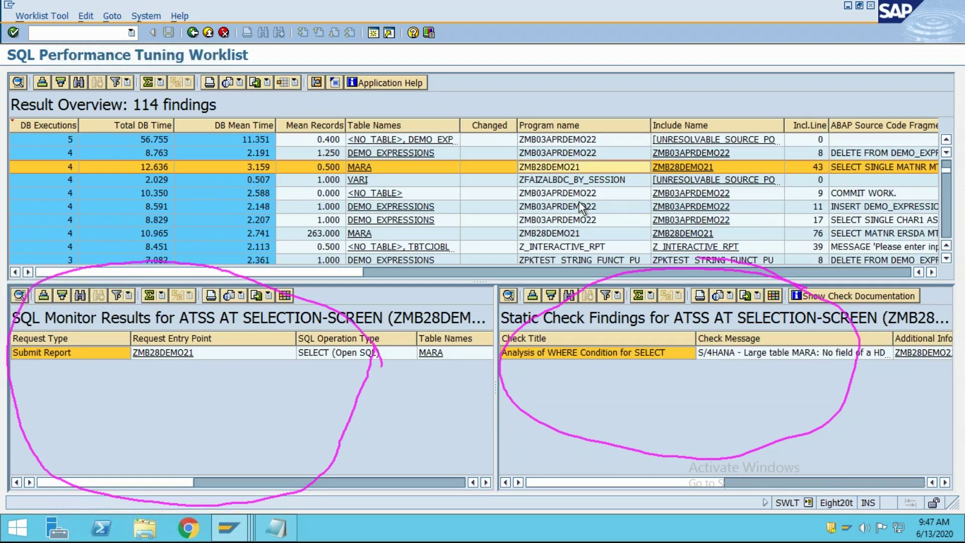
scroll(151, 191, "up", 5)
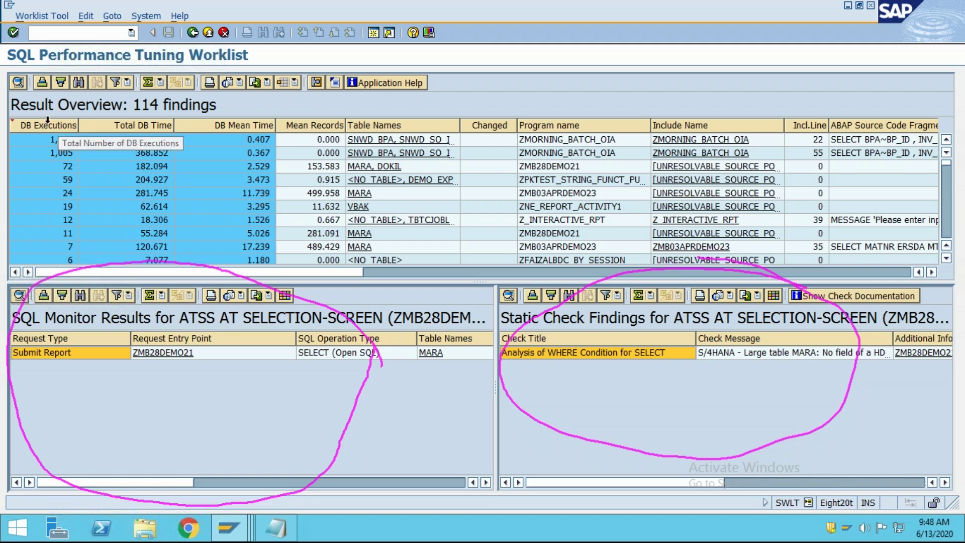
Step: Review all columns of the result overview from DB Executions through to Processing Block Name, then return to the first columns
left_click(51, 146)
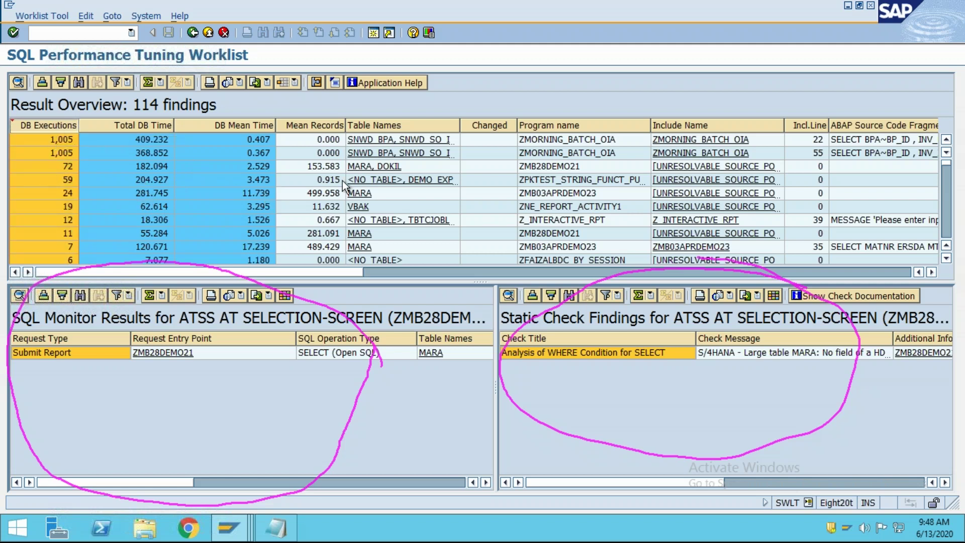
left_click(932, 275)
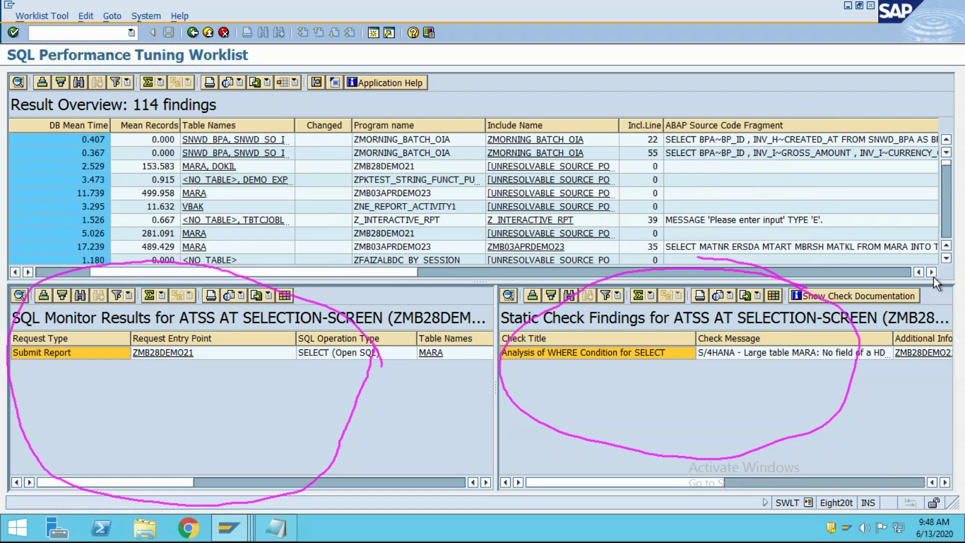
left_click(933, 274)
left_click(932, 275)
left_click(932, 274)
left_click(932, 274)
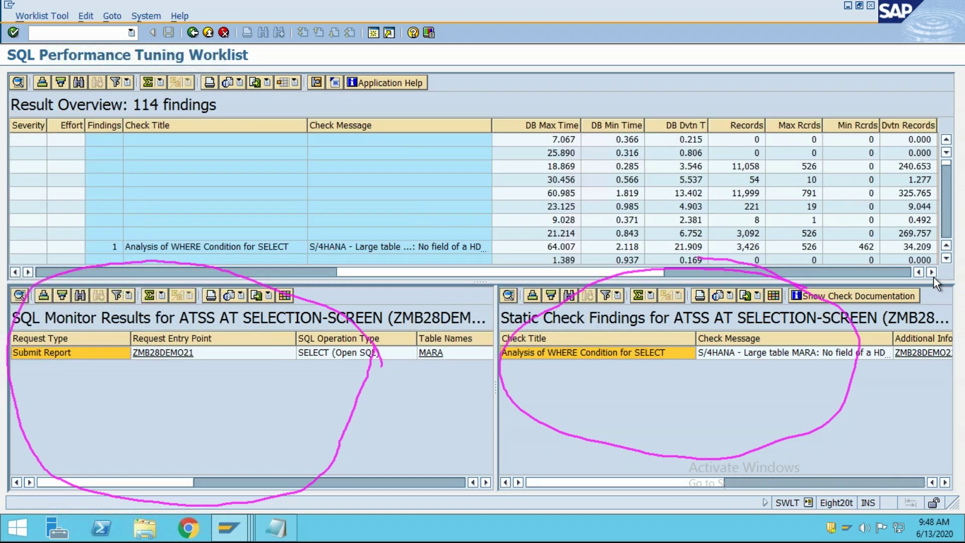
left_click(933, 274)
left_click(933, 274)
left_click(932, 274)
left_click(933, 275)
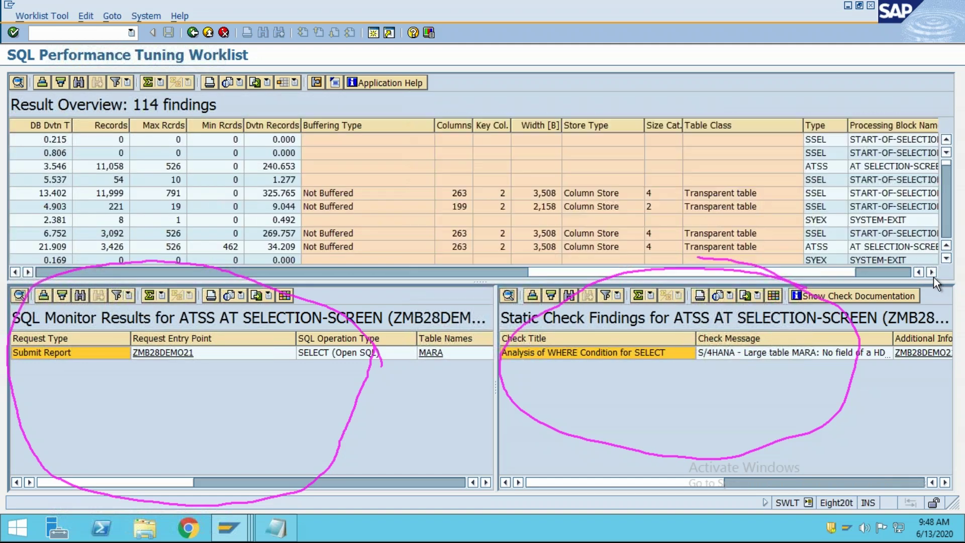
left_click(933, 274)
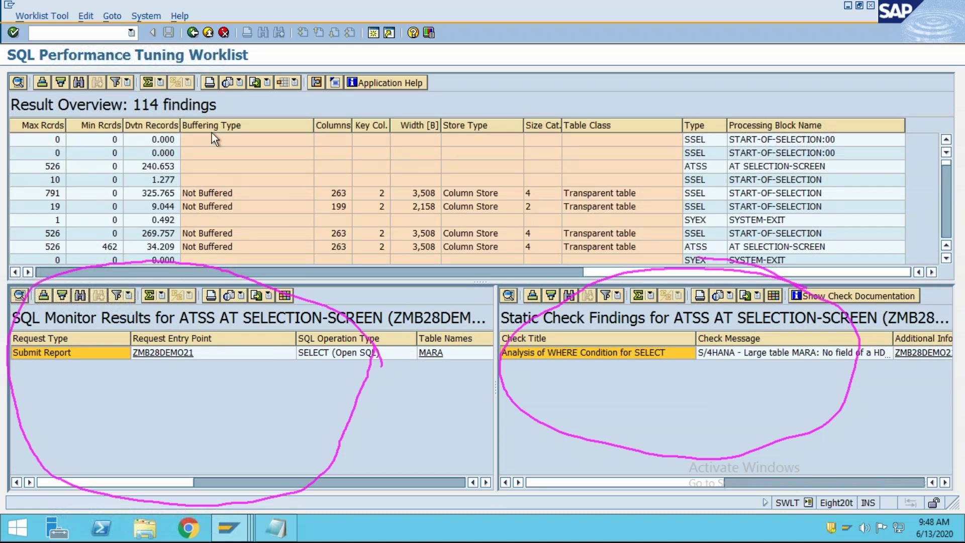
left_click(15, 271)
left_click(15, 272)
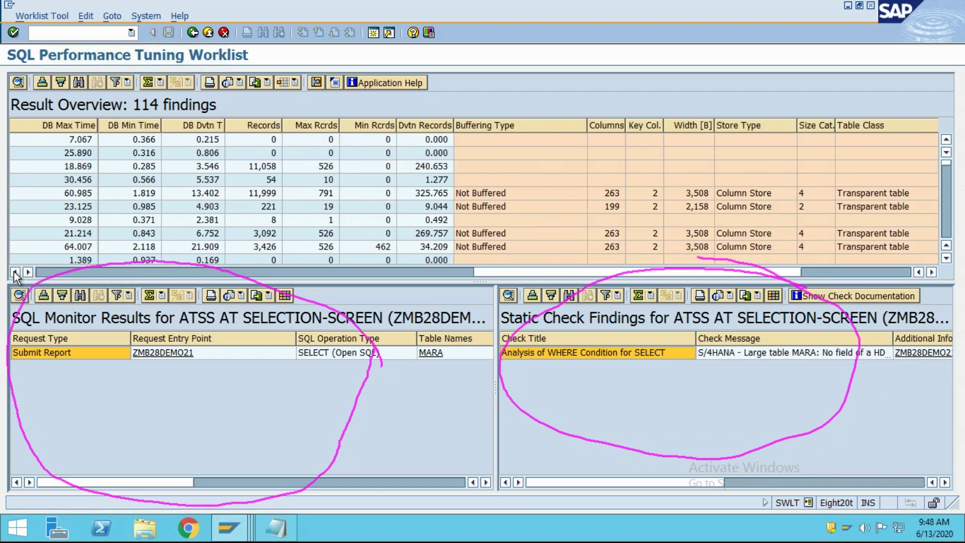
left_click(15, 272)
left_click(15, 272)
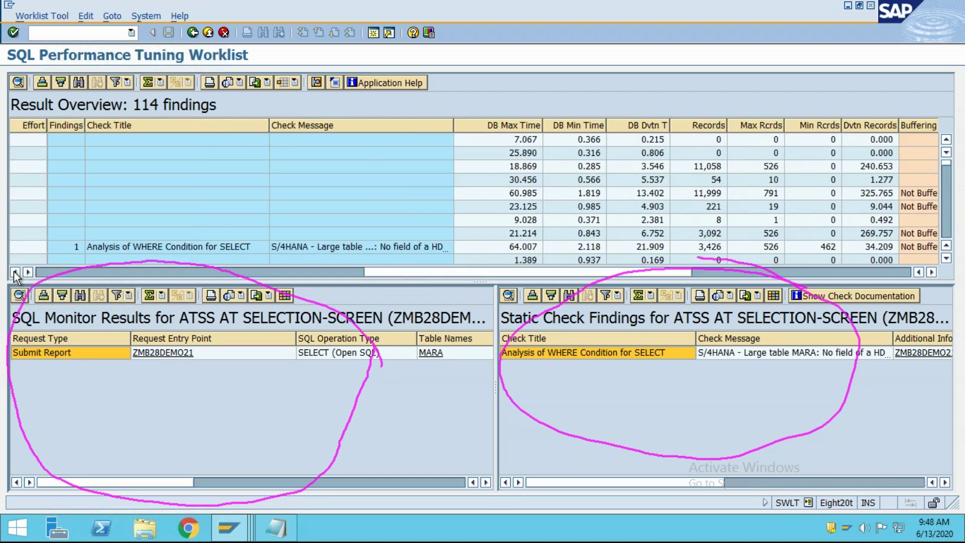
left_click(15, 272)
left_click(15, 272)
left_click(16, 272)
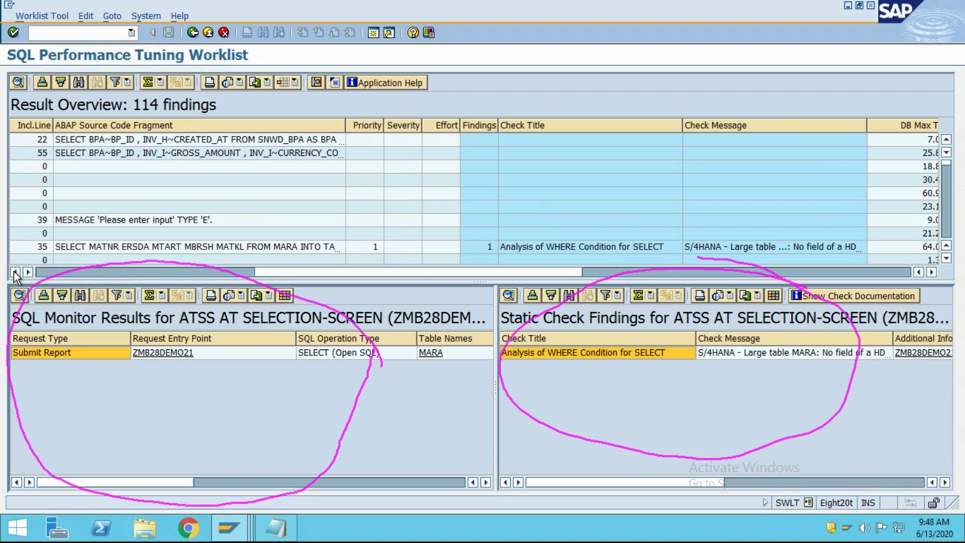
left_click(15, 272)
left_click(15, 272)
left_click(15, 272)
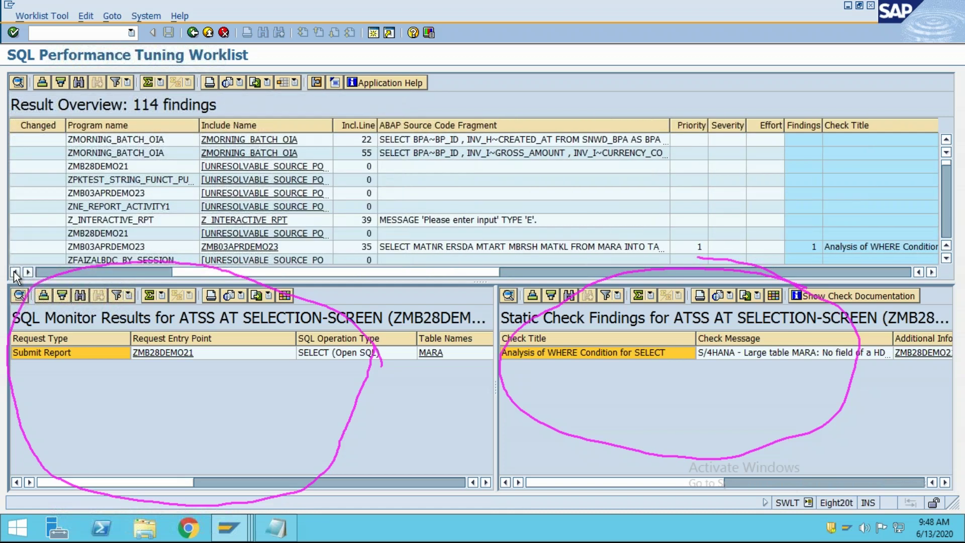
left_click(15, 272)
left_click(15, 272)
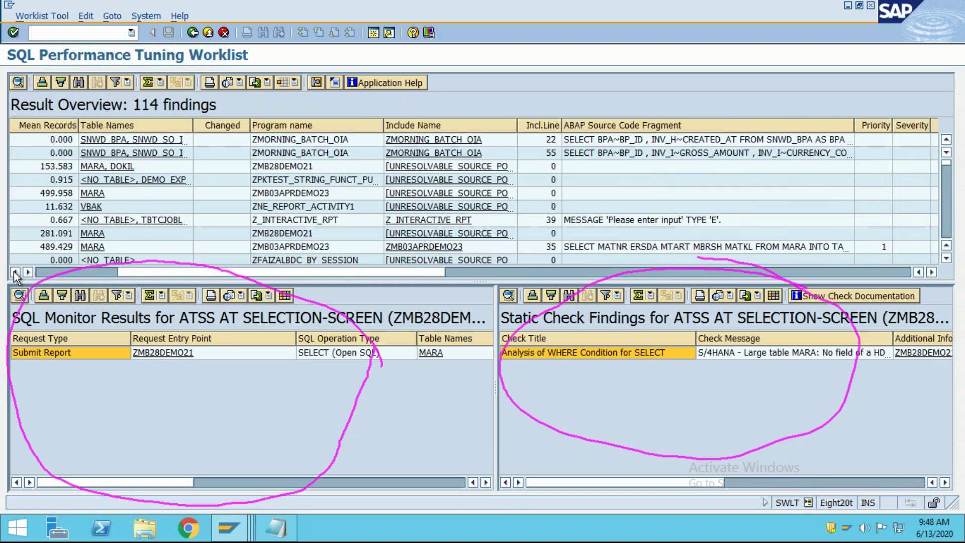
left_click(15, 272)
left_click(15, 272)
left_click(15, 272)
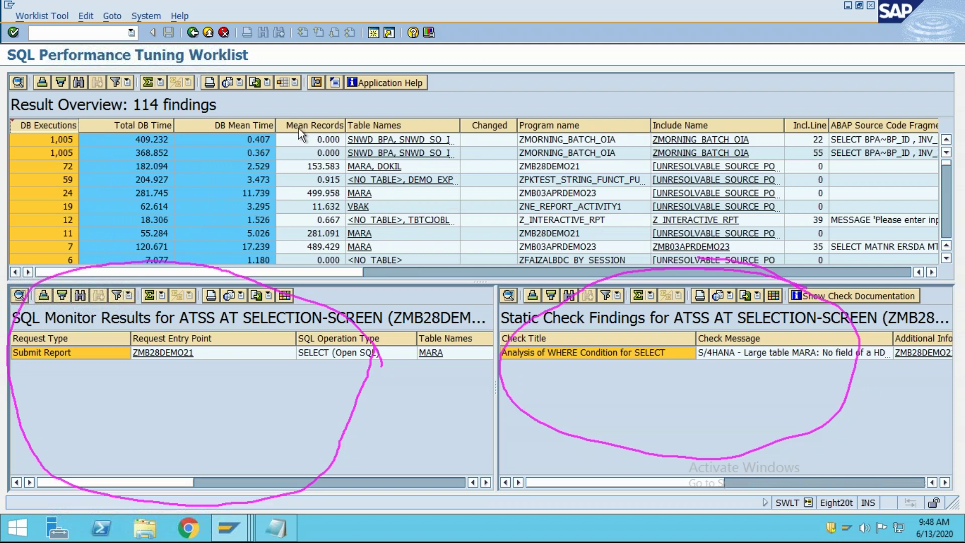
Step: Check the result overview for saved layouts in the layout selection and in layout management, then return to the worklist
left_click(285, 82)
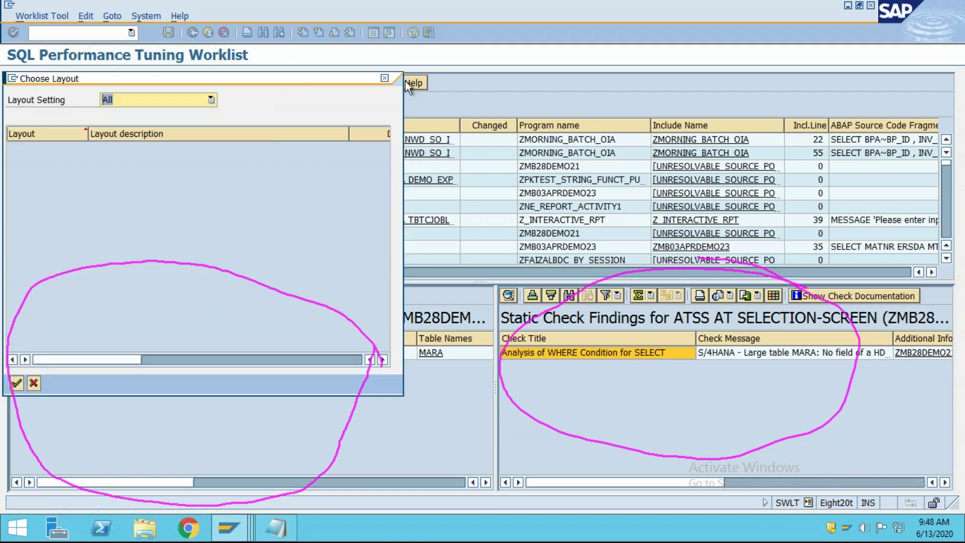
left_click(384, 79)
left_click(296, 83)
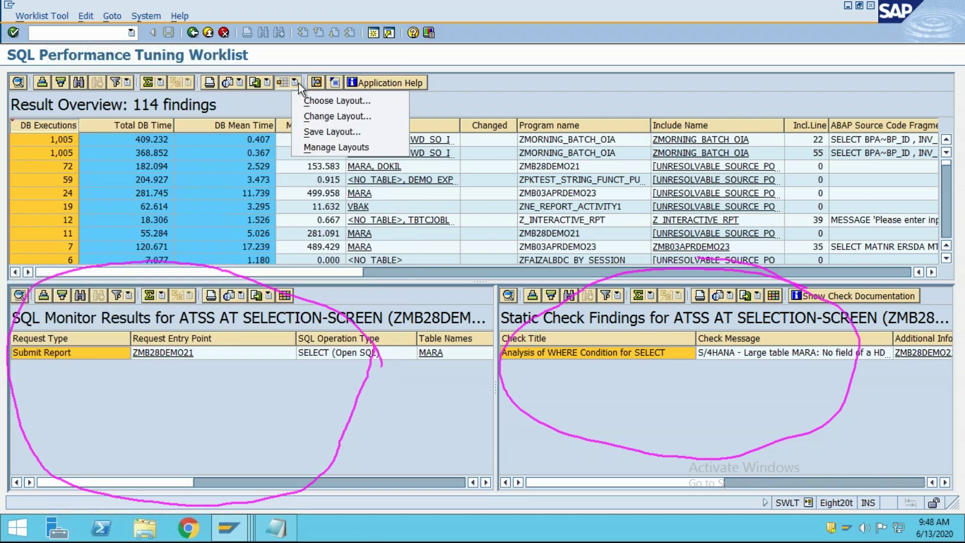
left_click(337, 146)
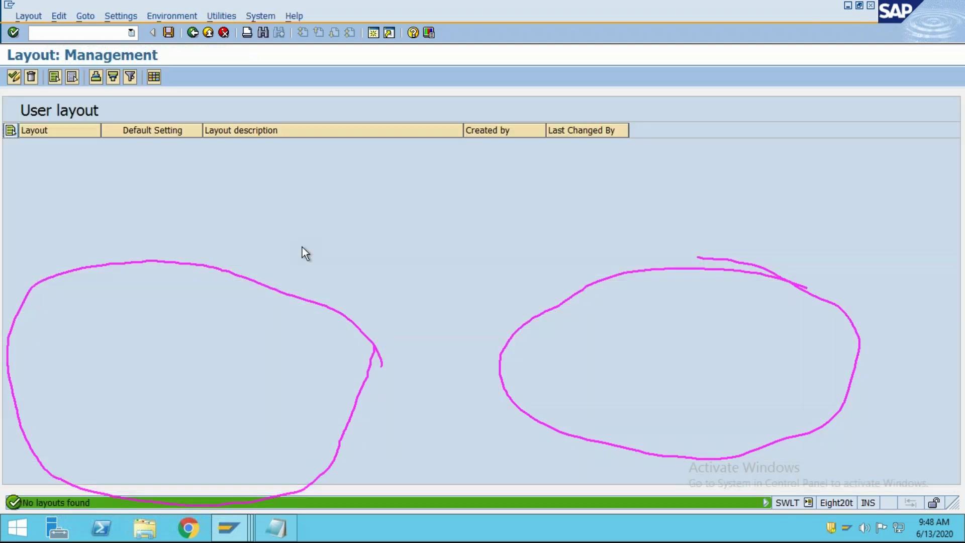
left_click(192, 35)
Step: Display the layout settings of the result overview and review the hidden columns, from Data Source up to Processing Block Line
left_click(296, 82)
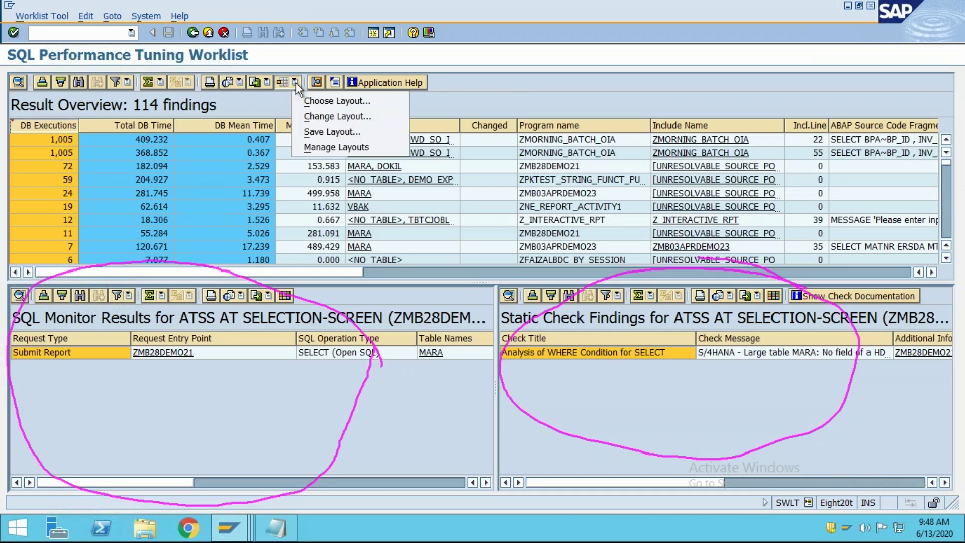
left_click(326, 115)
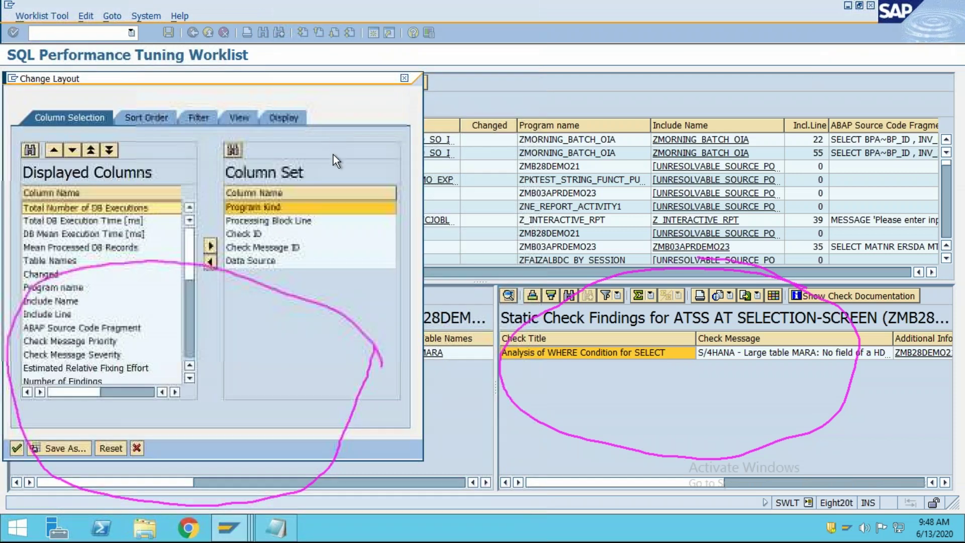
left_click(246, 269)
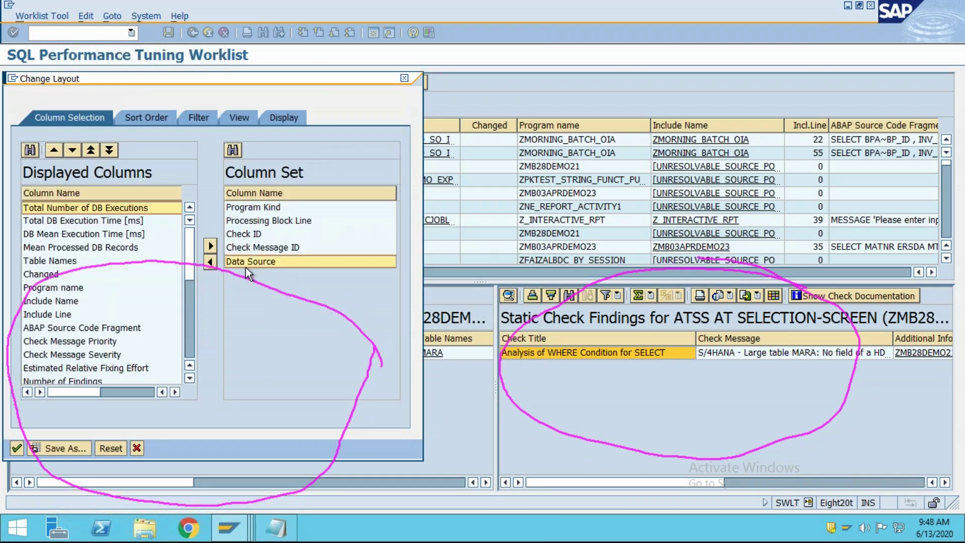
left_click(246, 248)
left_click(244, 235)
left_click(250, 222)
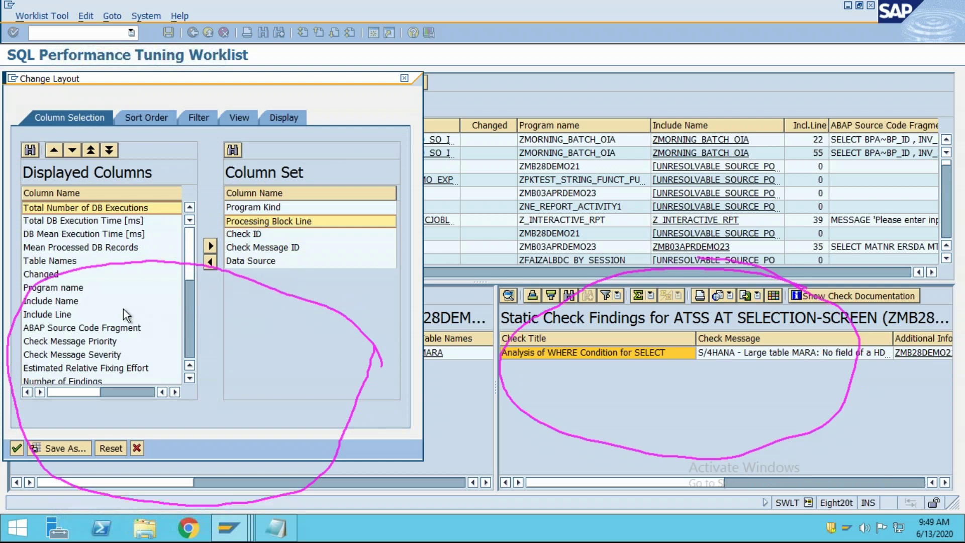
Step: Go through the displayed columns in the layout settings, including Include Name and Check Message, and close the settings without changes
left_click_drag(185, 289, 180, 356)
left_click(54, 352)
left_click(53, 328)
left_click(53, 301)
scroll(58, 344, "up", 2)
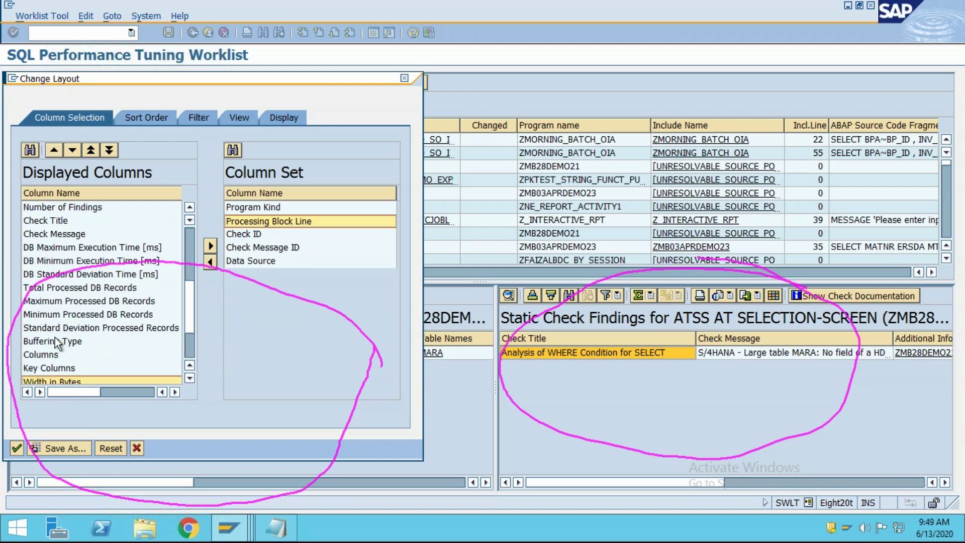
scroll(58, 337, "up", 4)
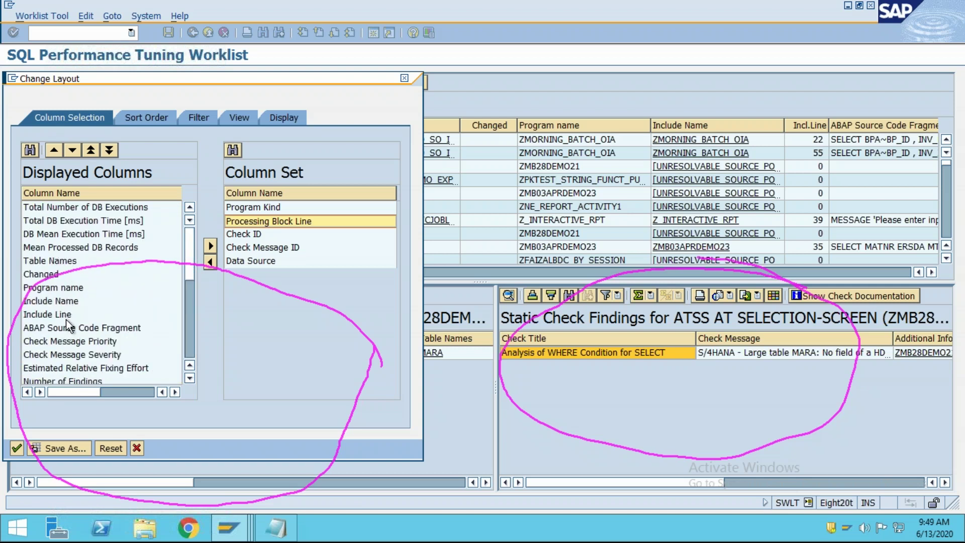
left_click(60, 244)
left_click(56, 212)
left_click(41, 297)
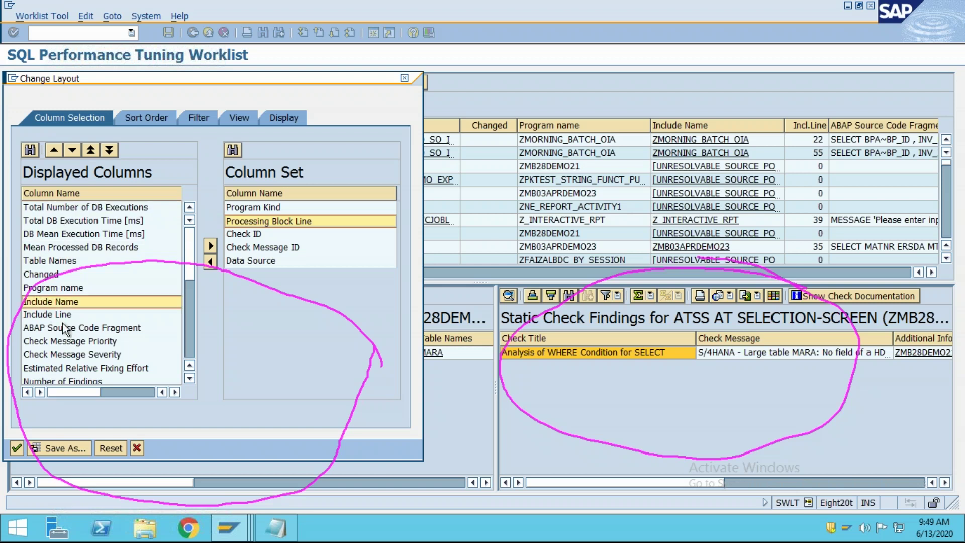
scroll(64, 329, "down", 2)
left_click(56, 313)
left_click(93, 328)
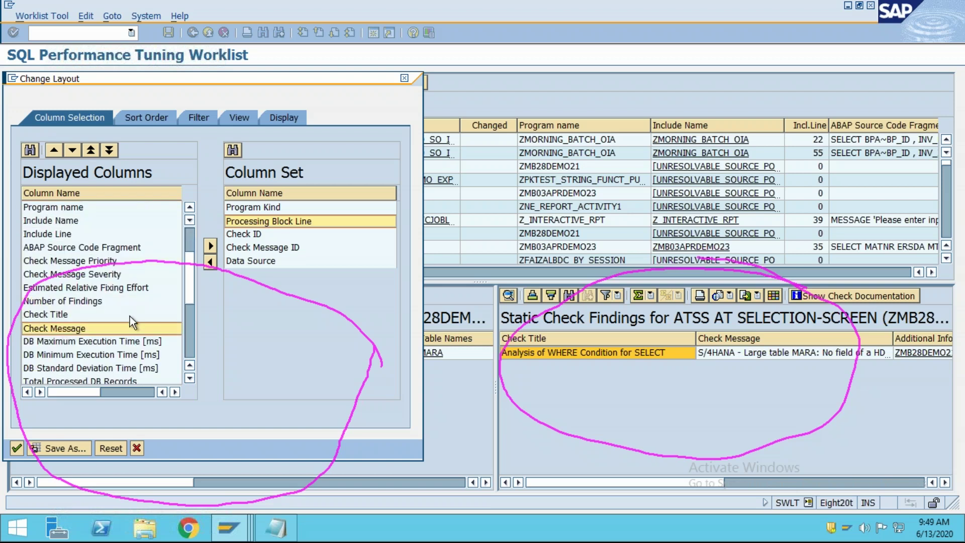
scroll(130, 316, "down", 4)
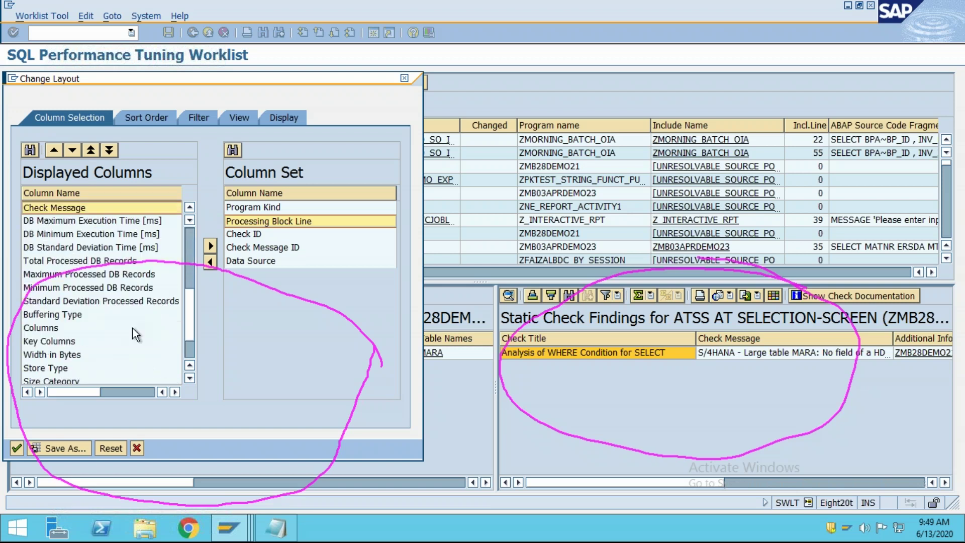
left_click(404, 79)
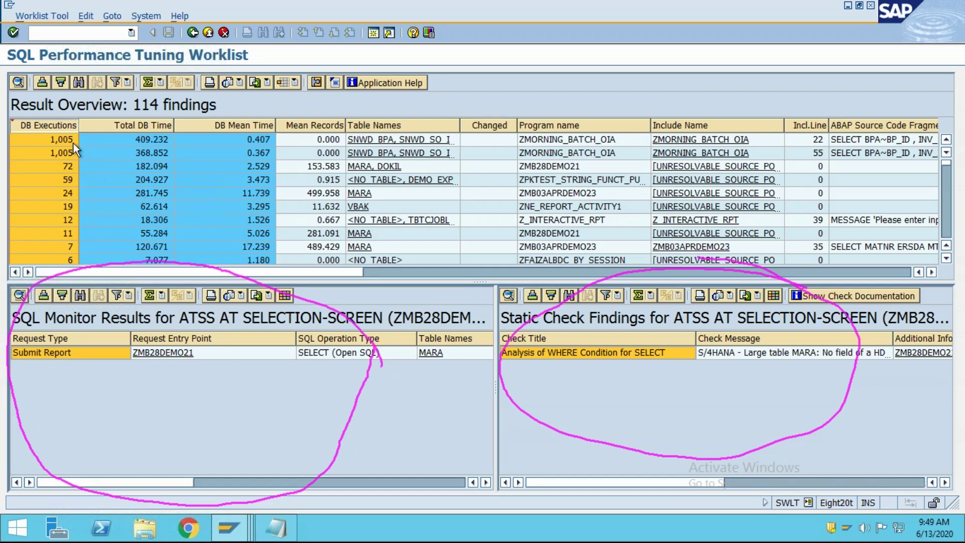
Step: Sort the result overview by DB Max Time in descending order
left_click(247, 125)
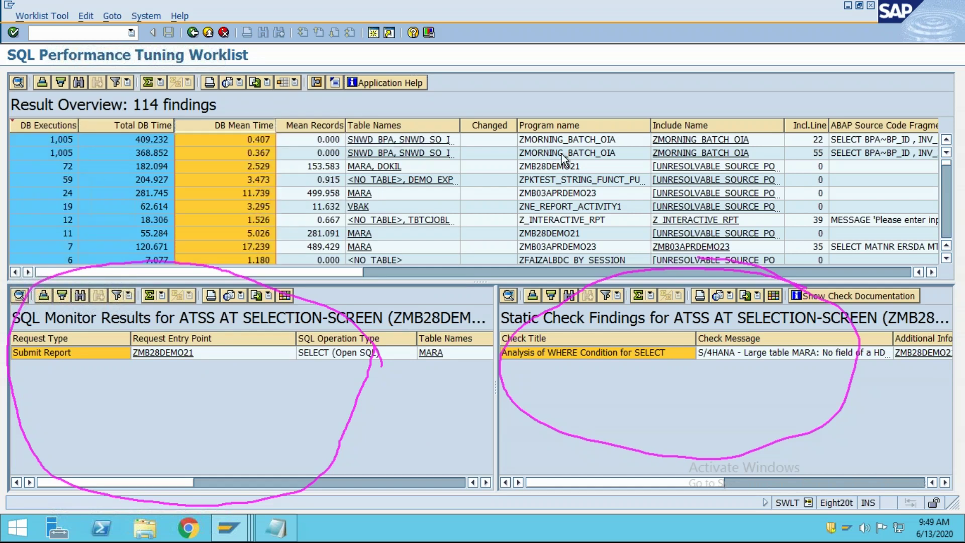
left_click(931, 272)
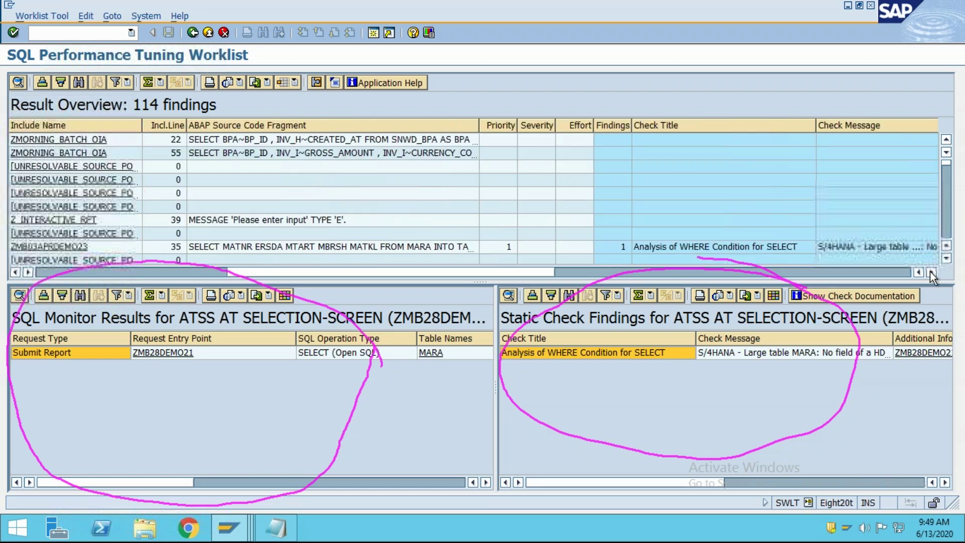
left_click(931, 272)
left_click(931, 272)
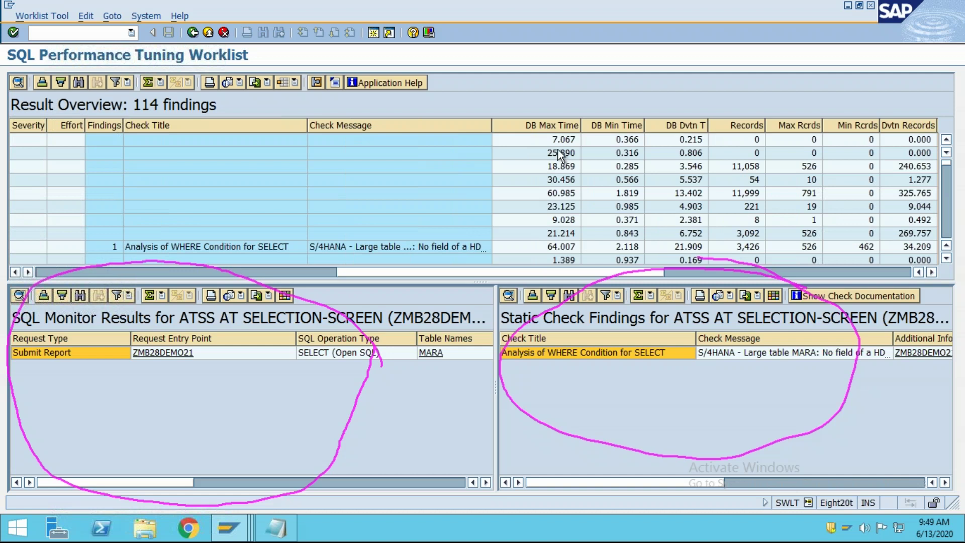
left_click(552, 127)
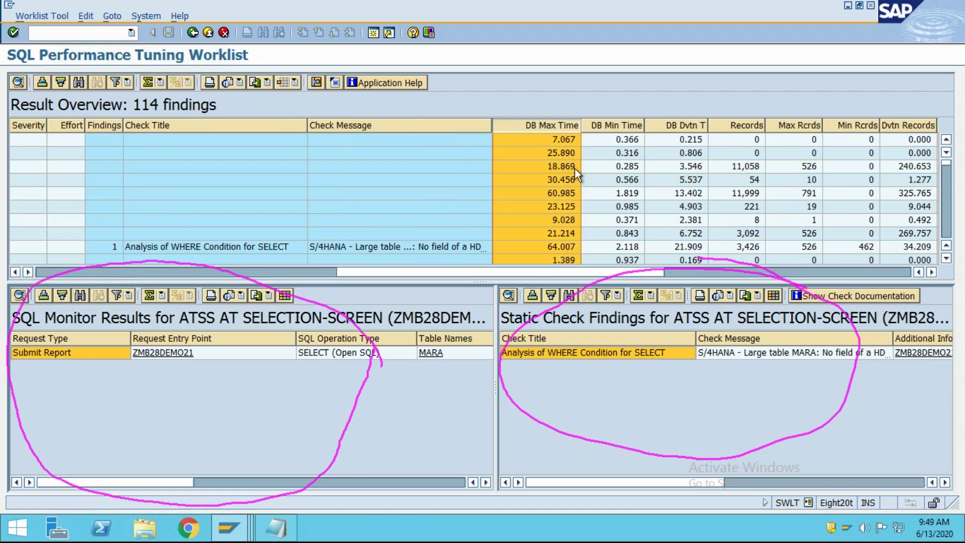
left_click(61, 84)
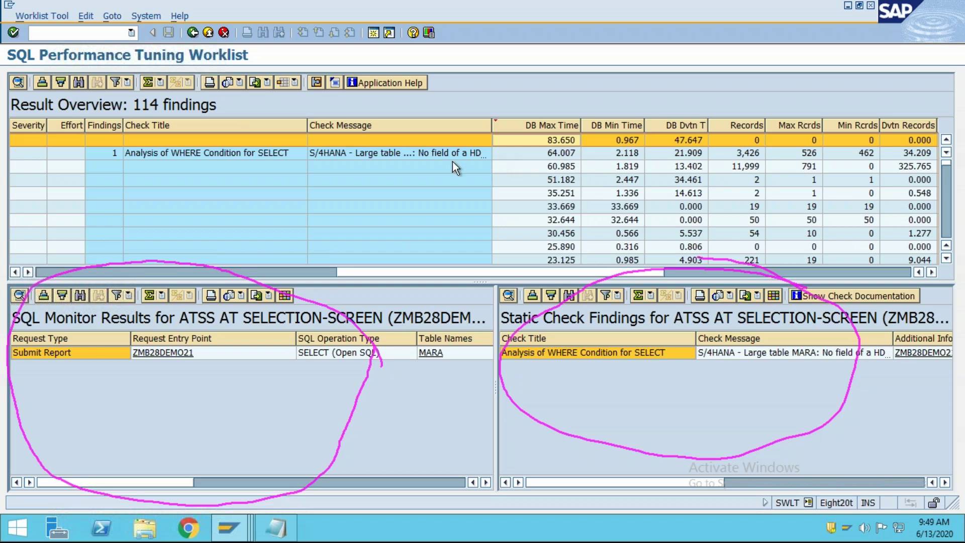
Step: Open the source code behind the ZMB03APRDEMO23 finding's static check and inspect the MARA SELECT statement around line 43
left_click(394, 151)
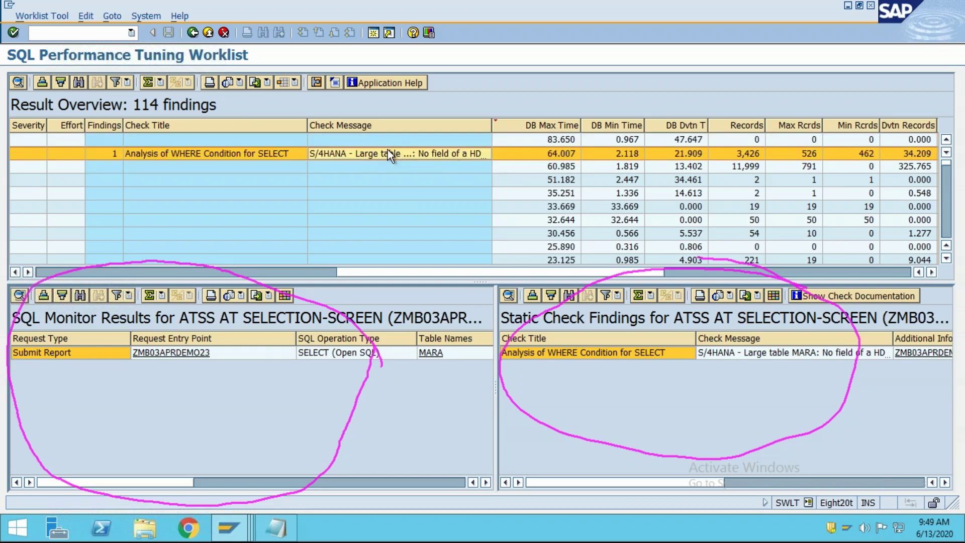
double_click(886, 352)
left_click(225, 276, "shift")
left_click(224, 276)
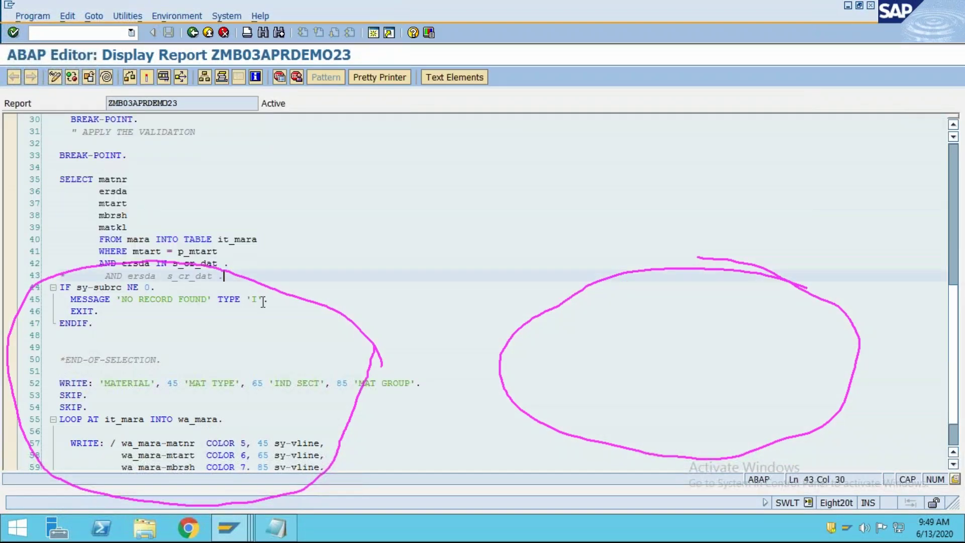
Step: Return from the source code to the result overview and review the Buffering Type, Store Type and Table Class columns of the findings
left_click(192, 33)
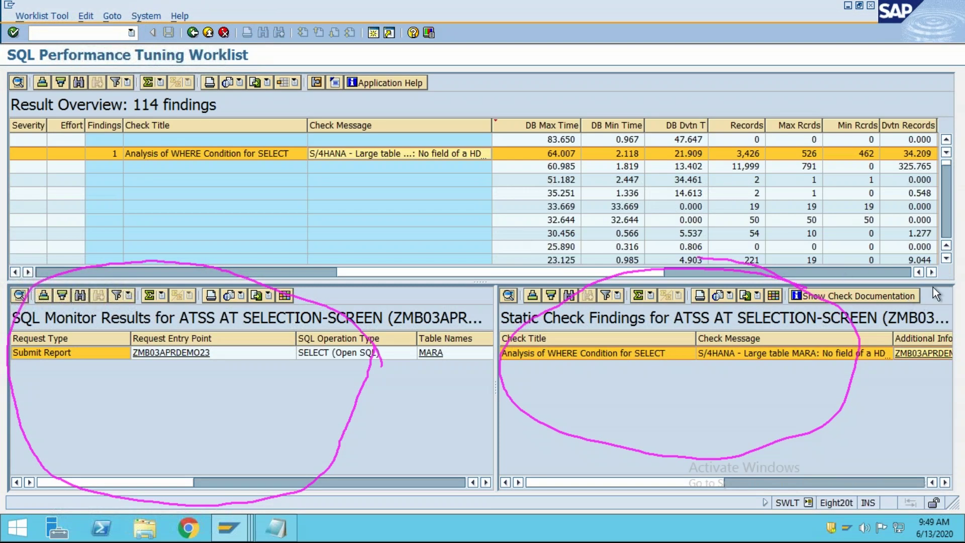
left_click(931, 272)
left_click_drag(679, 275, 799, 283)
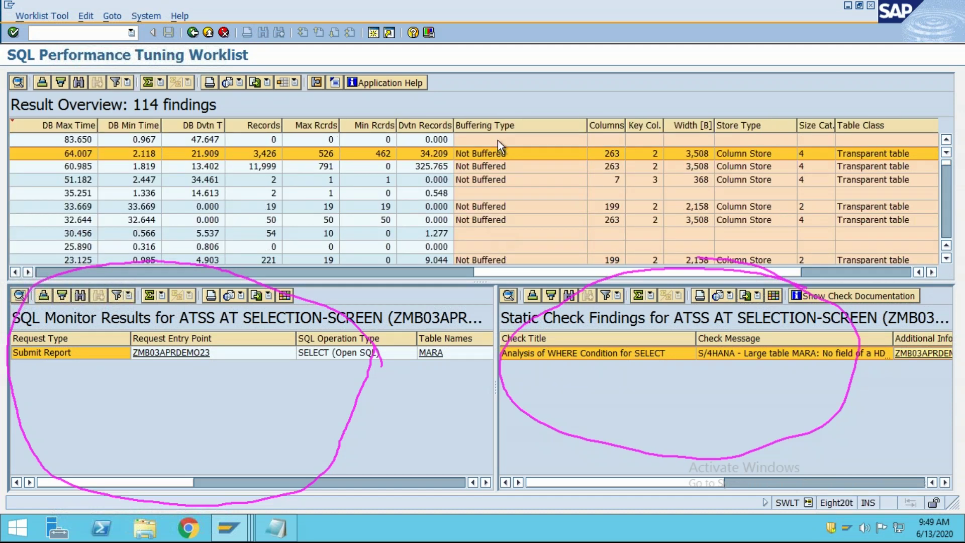
left_click(480, 154)
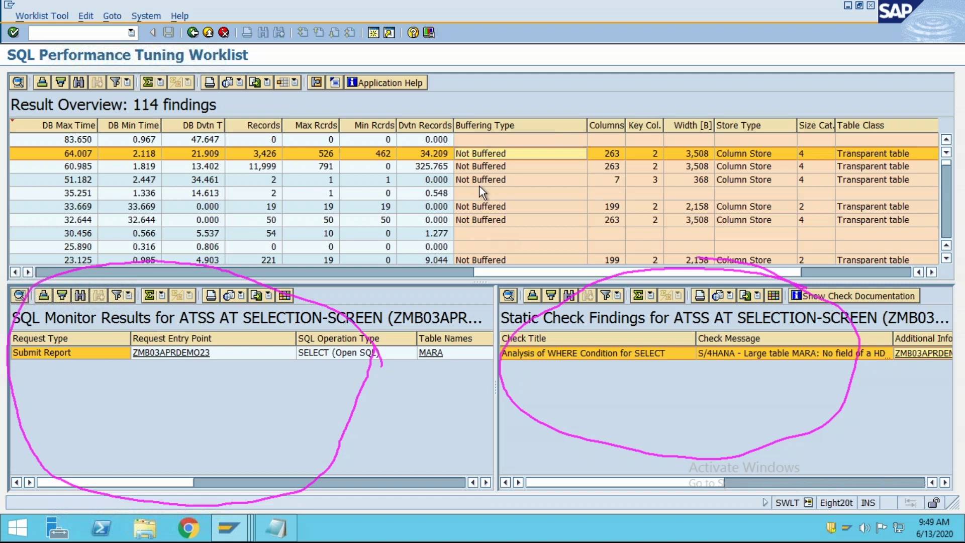
left_click(487, 208)
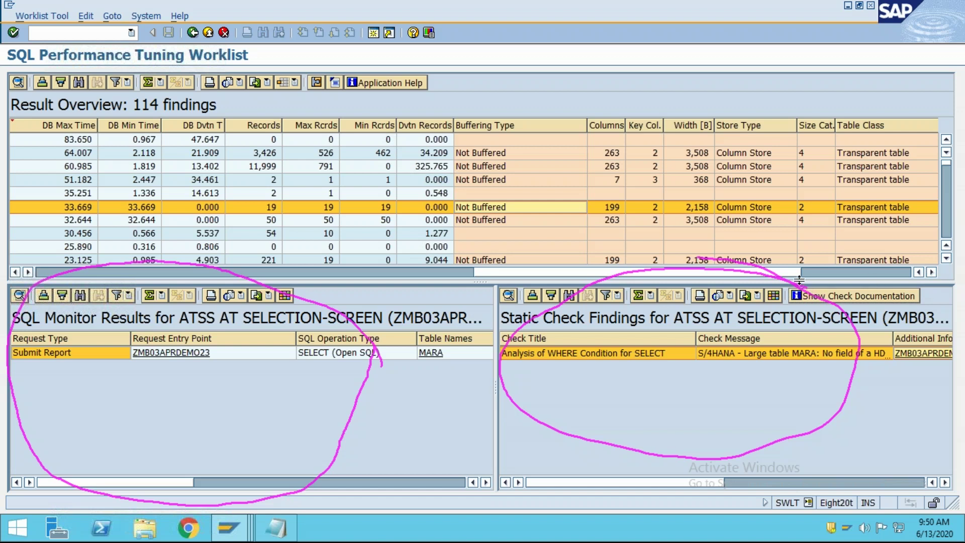
left_click_drag(795, 273, 823, 271)
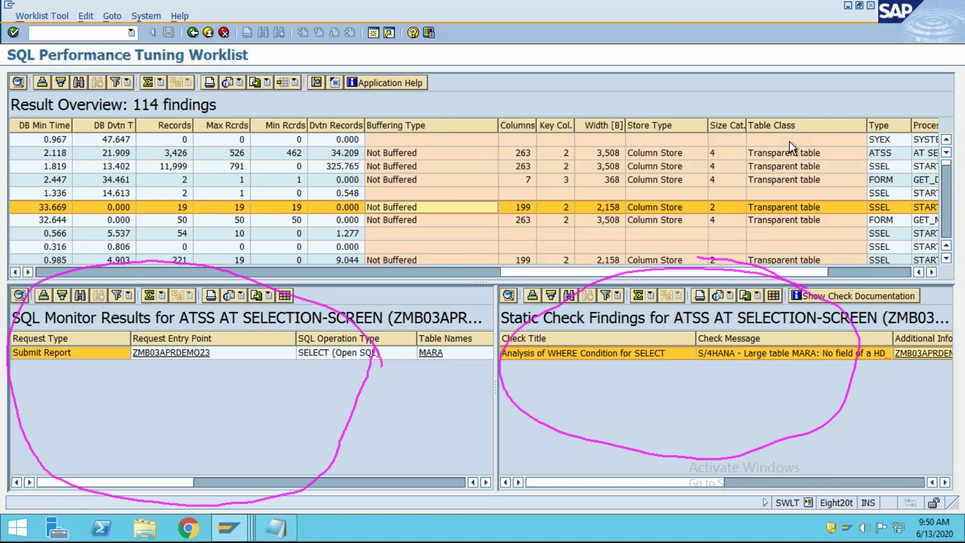
Step: Examine the Type and Processing Block Name columns in the result overview, going through the individual findings
left_click(933, 272)
left_click(932, 272)
left_click(933, 272)
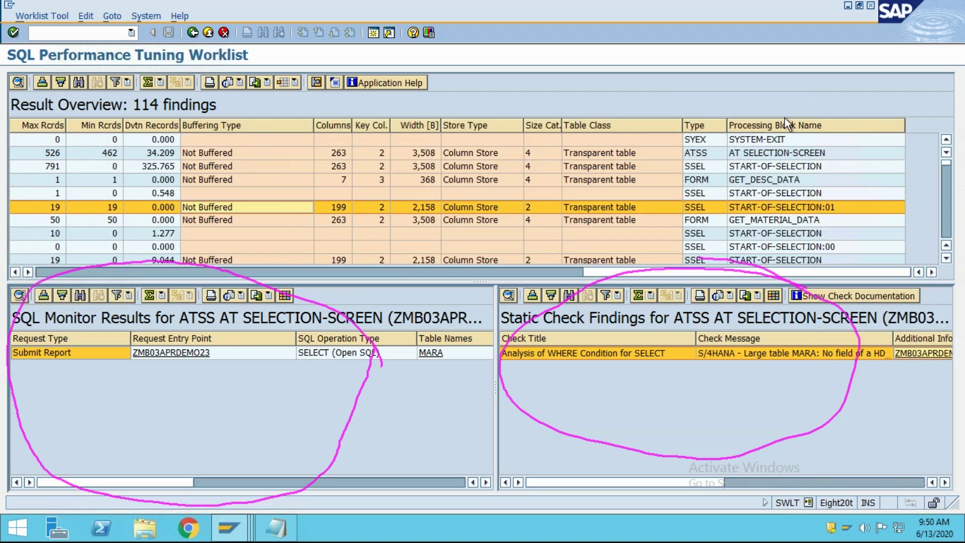
left_click(796, 171)
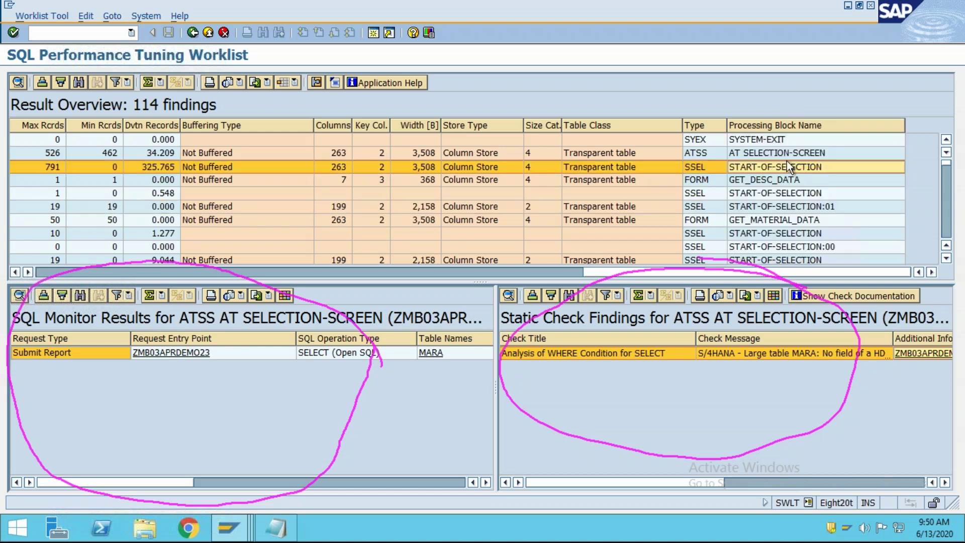
left_click(749, 142)
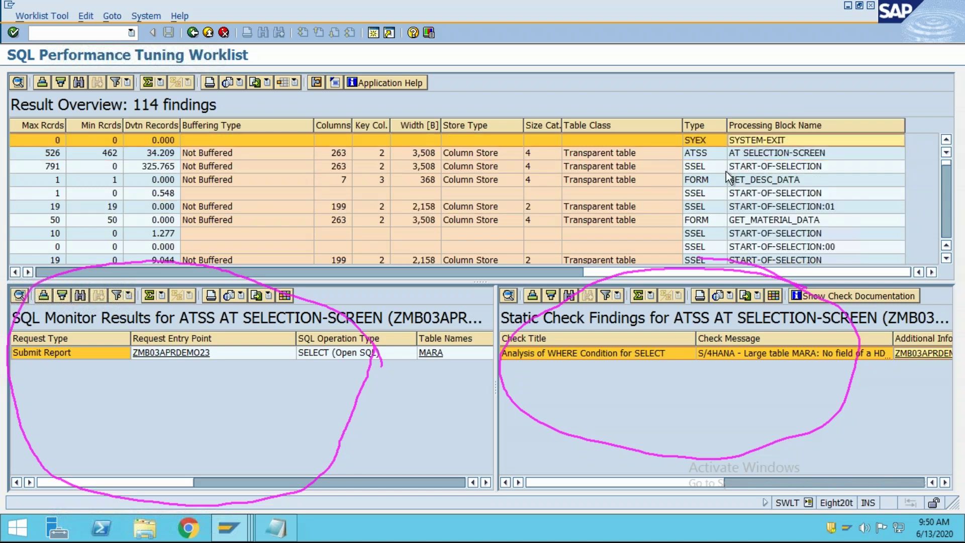
left_click(694, 157)
left_click(699, 125)
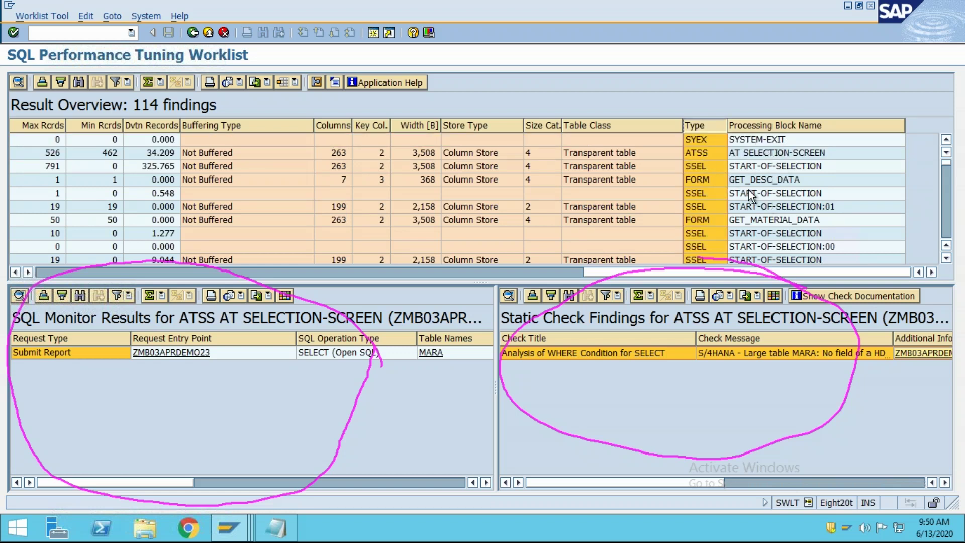
left_click(706, 182)
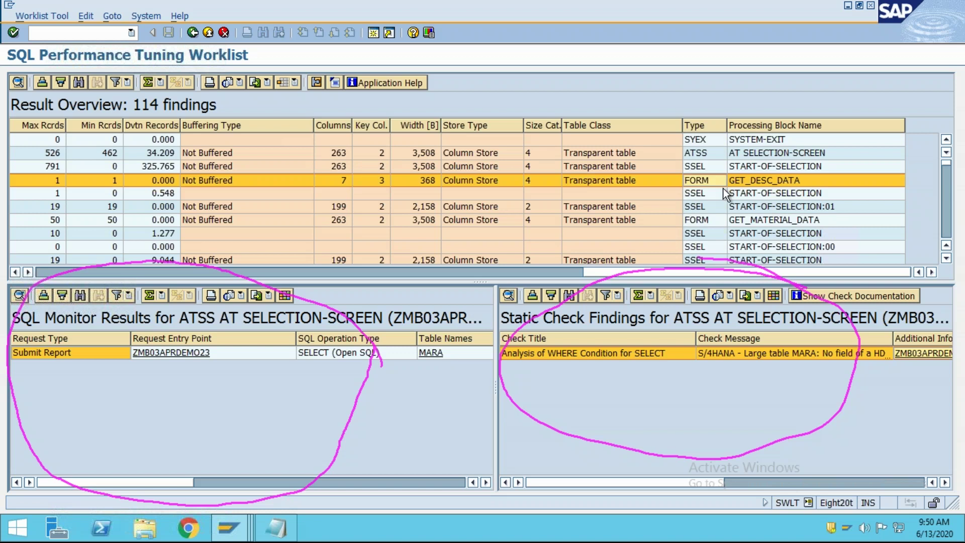
left_click(696, 195)
left_click(699, 209)
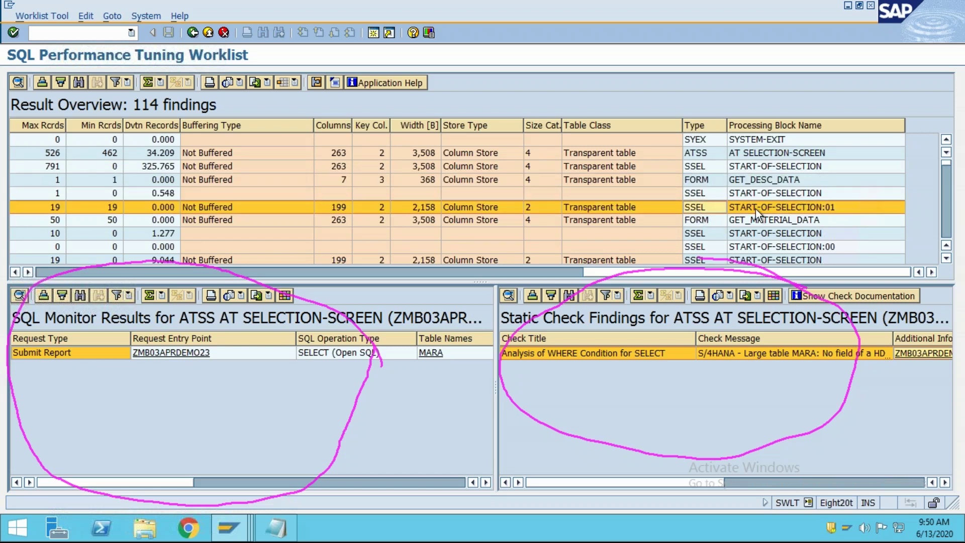
left_click(693, 222)
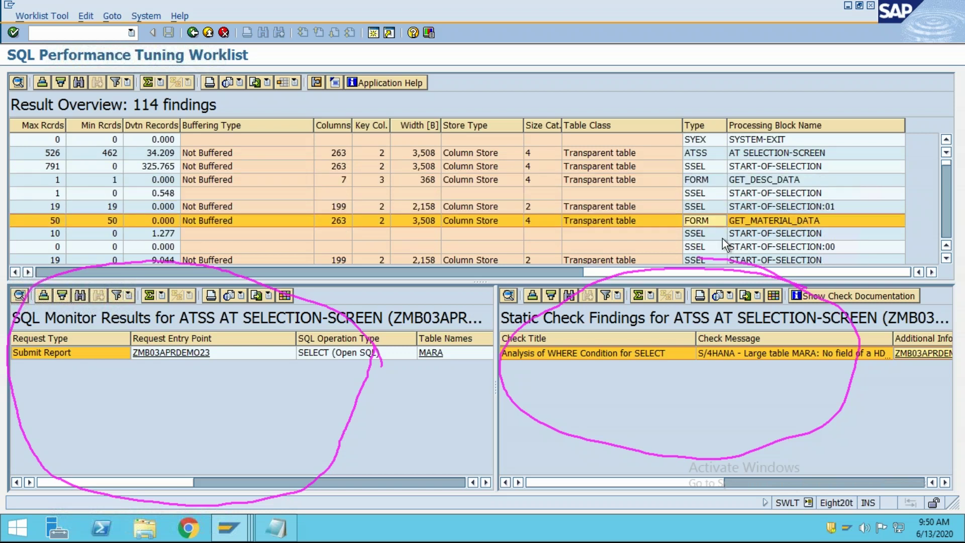
left_click(691, 235)
Step: Sort the result overview by DB Executions in descending order and inspect the two ZMORNING_BATCH_OIA findings
left_click_drag(676, 269, 66, 271)
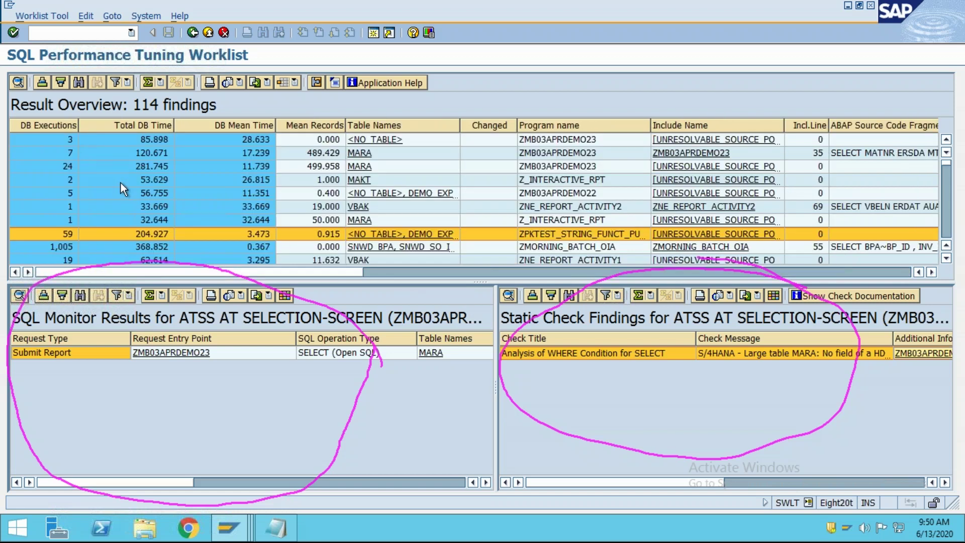
left_click(123, 167)
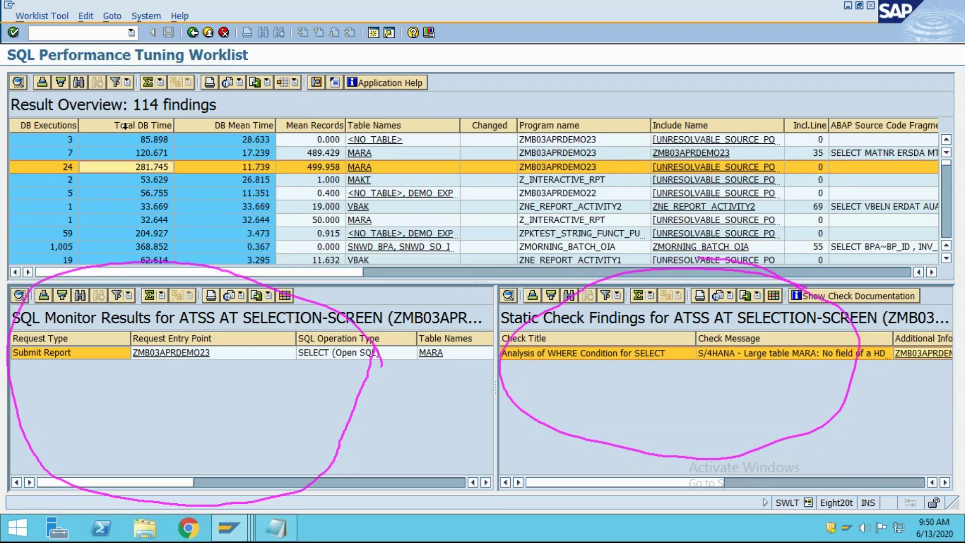
left_click(48, 126)
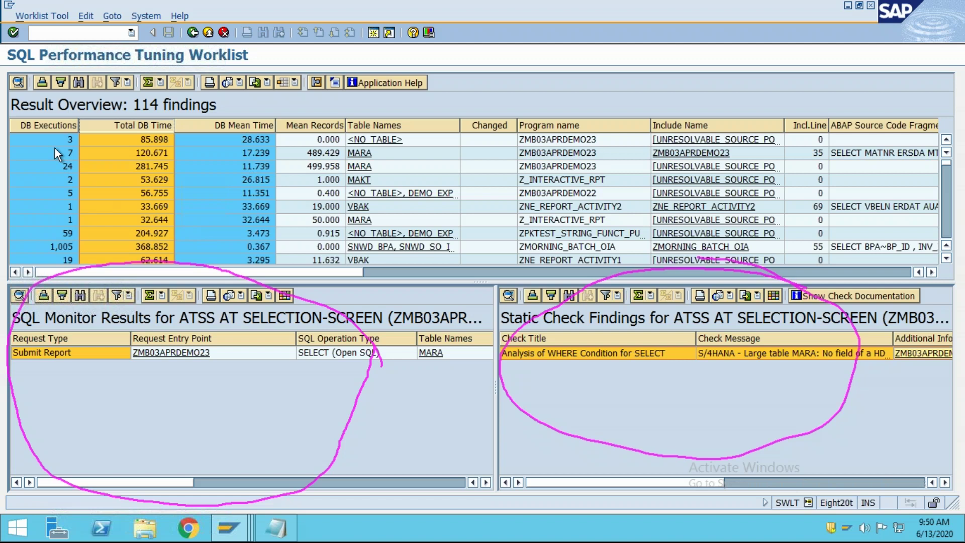
left_click(61, 82)
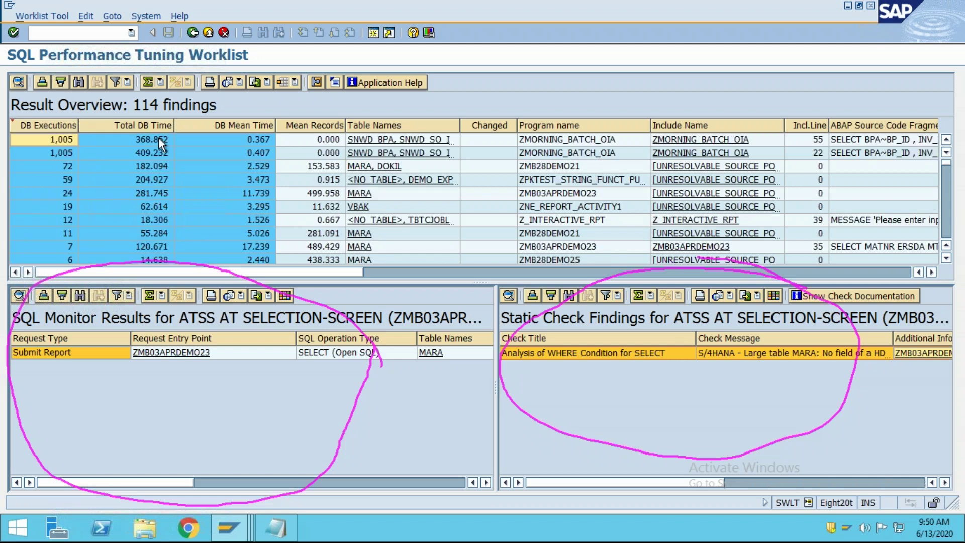
double_click(78, 125)
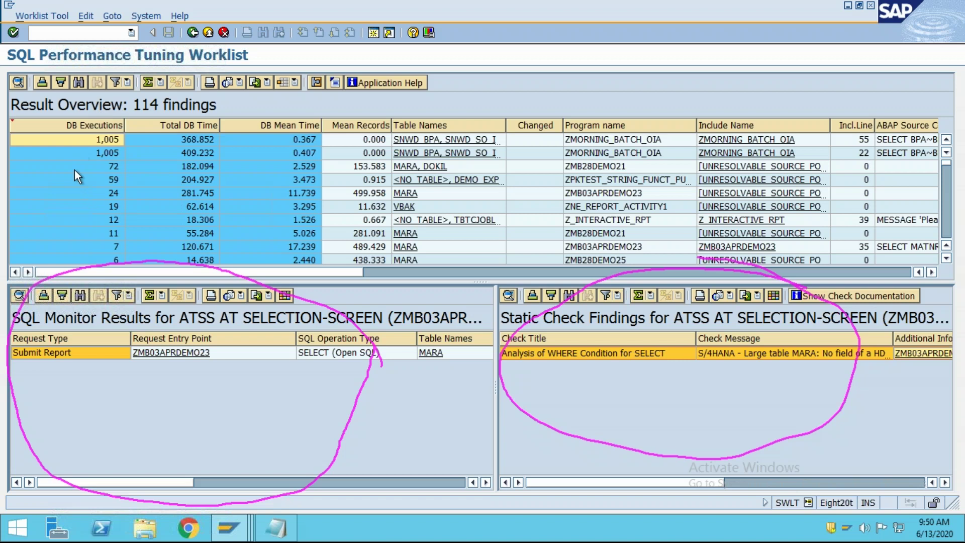
left_click(90, 144)
left_click(92, 153)
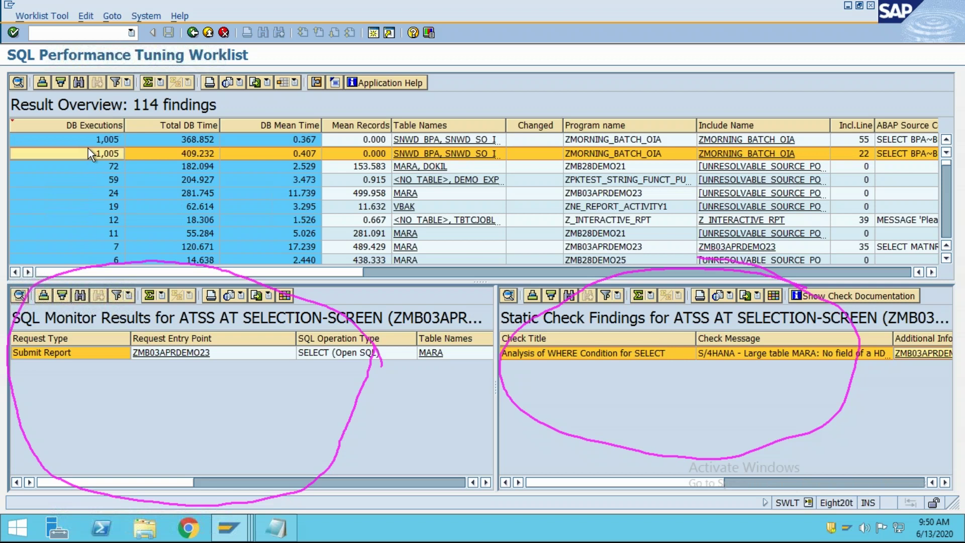
left_click(84, 140)
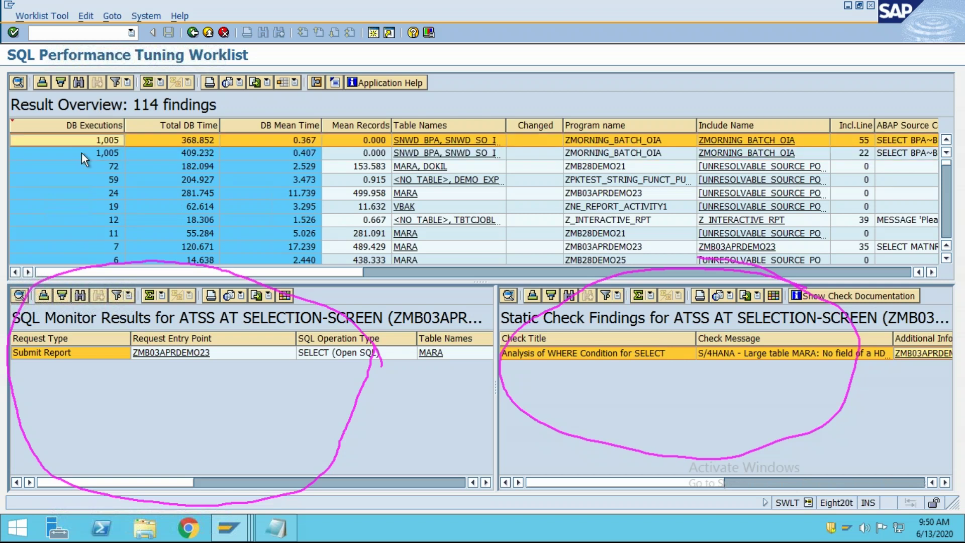
left_click(84, 153)
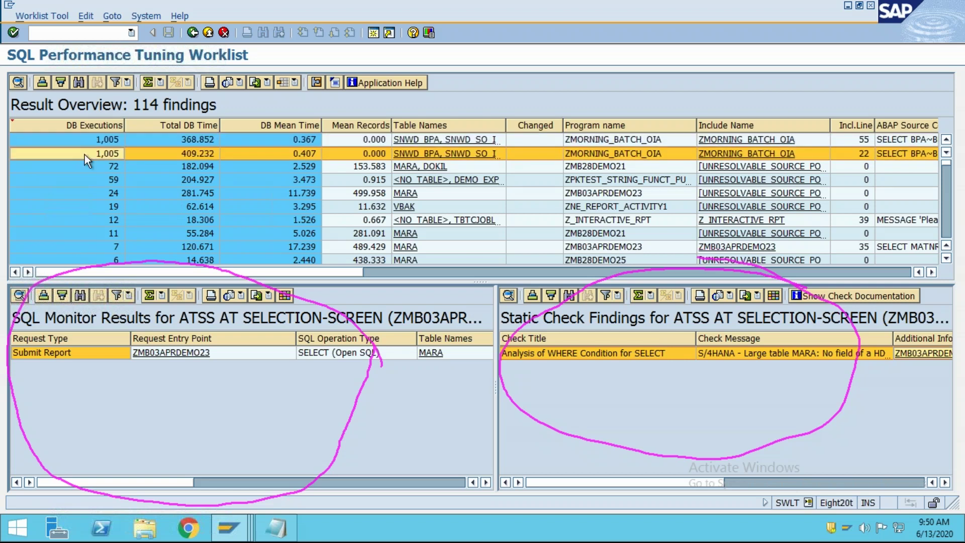
Step: Sort the result overview by DB Mean Time in descending order and check the DB Executions of the slowest findings
left_click(293, 140)
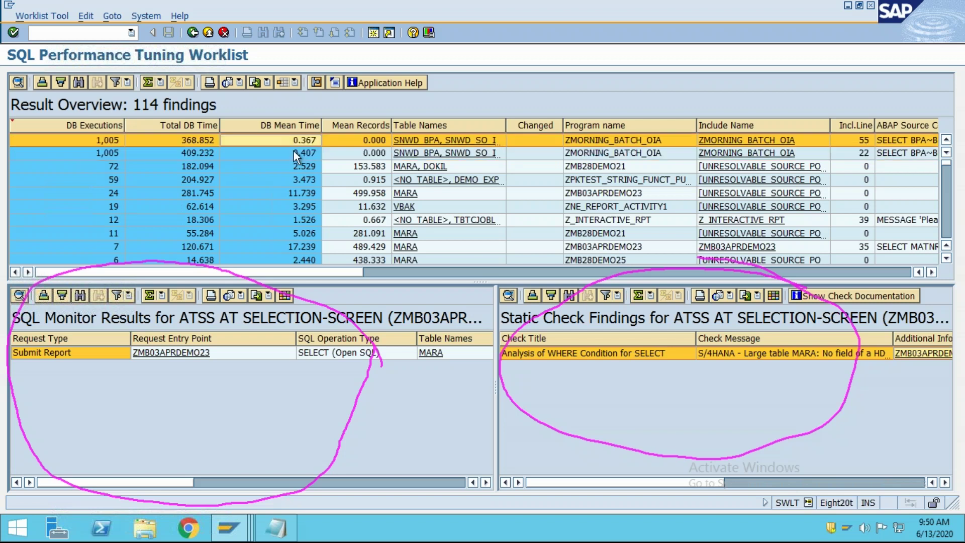
left_click(294, 125)
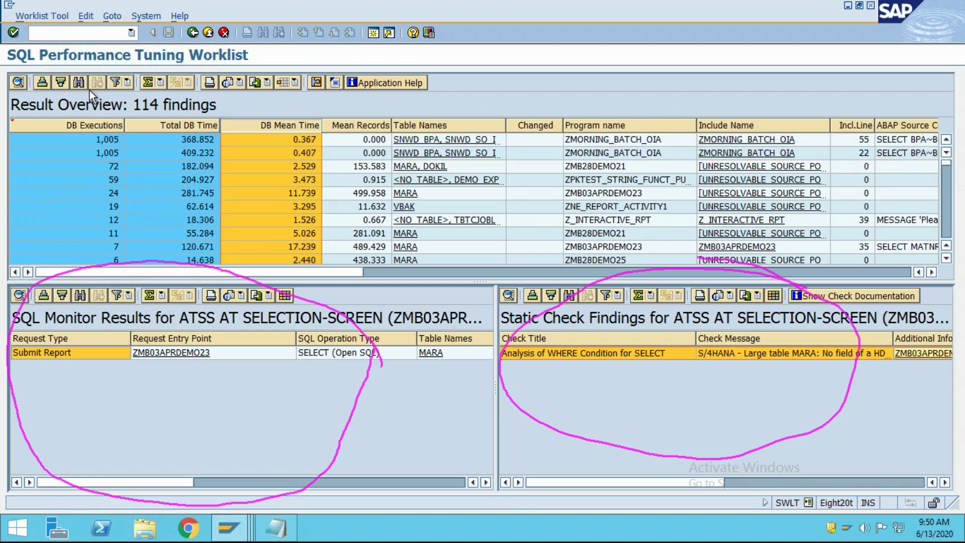
left_click(56, 81)
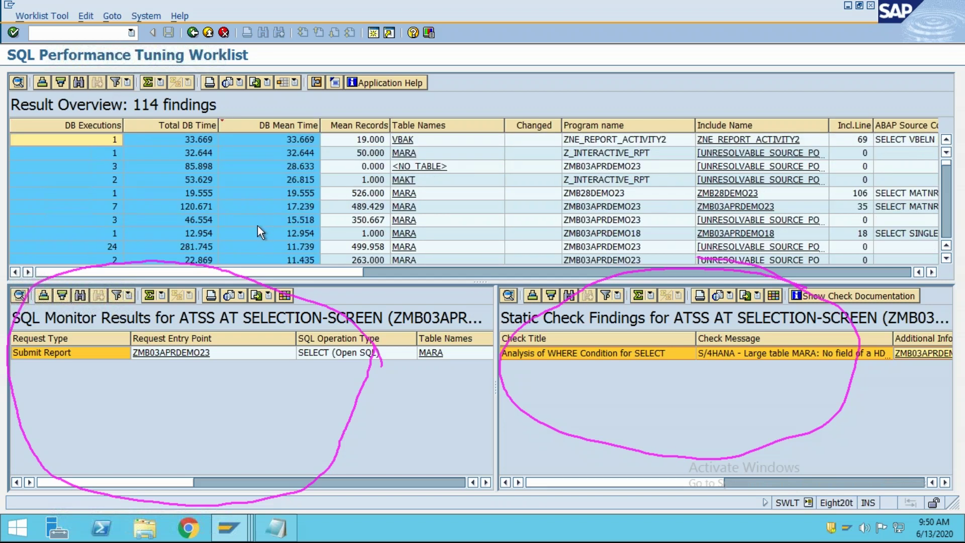
left_click(104, 247)
left_click(104, 153)
left_click(102, 220)
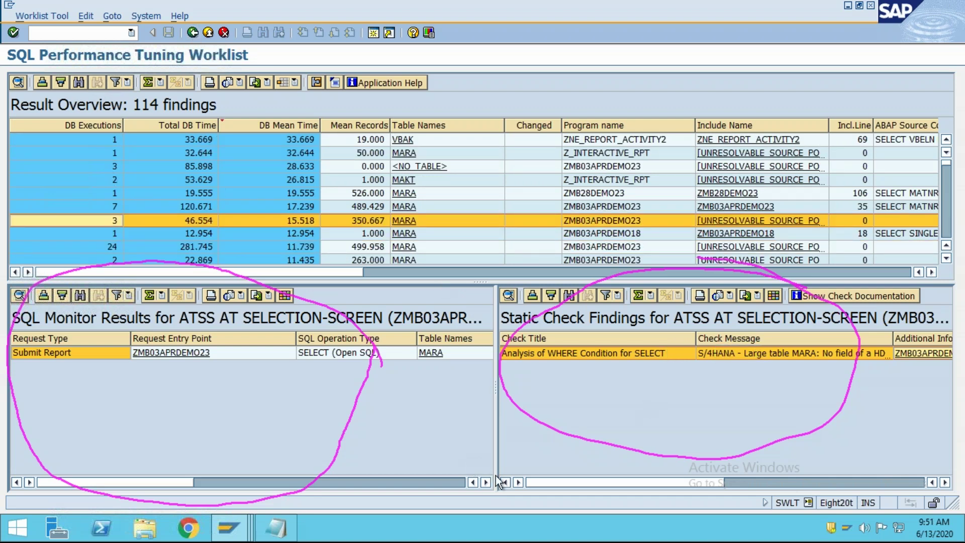
Step: Leave the SQL Performance Tuning Worklist and switch to the ABAP ON HANA 03 MAY presentation in PowerPoint
left_click(192, 33)
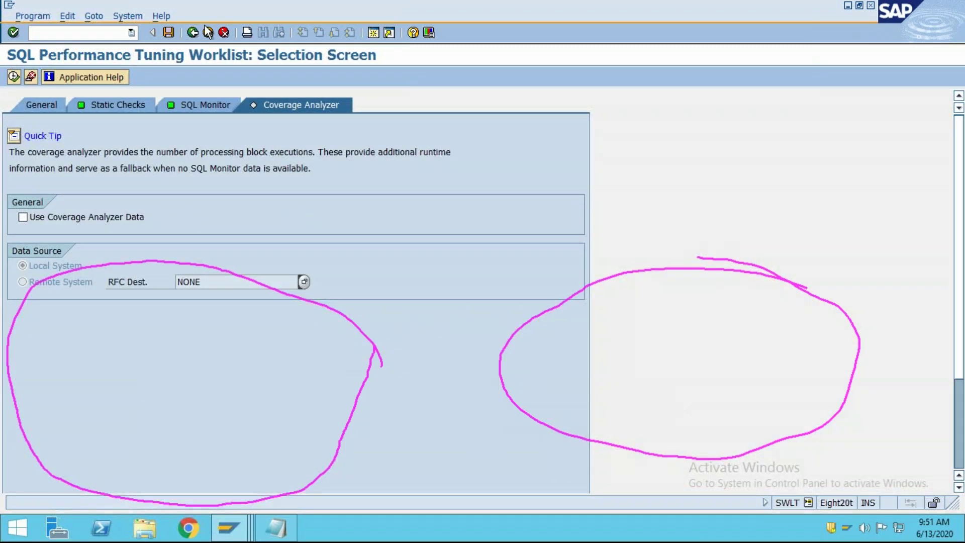
left_click(191, 37)
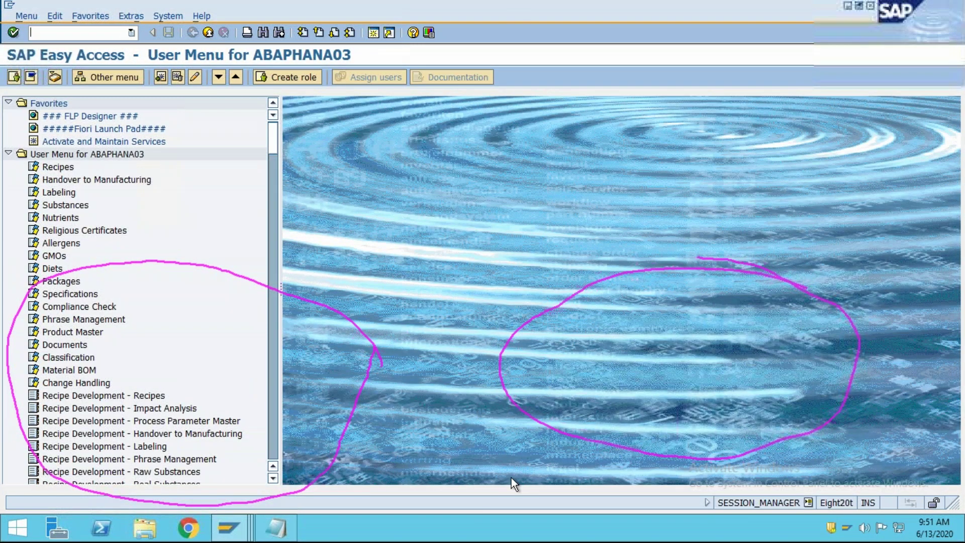
left_click(623, 8)
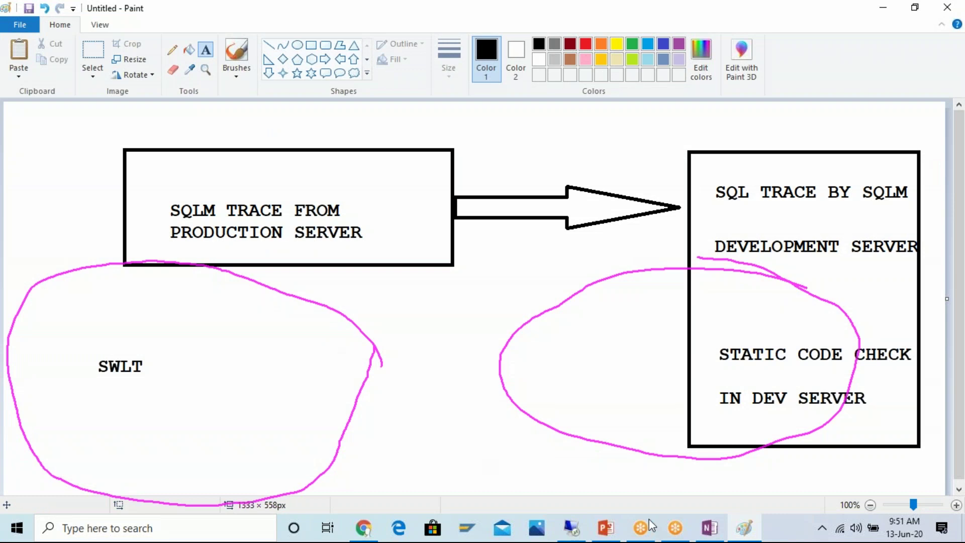
left_click(606, 528)
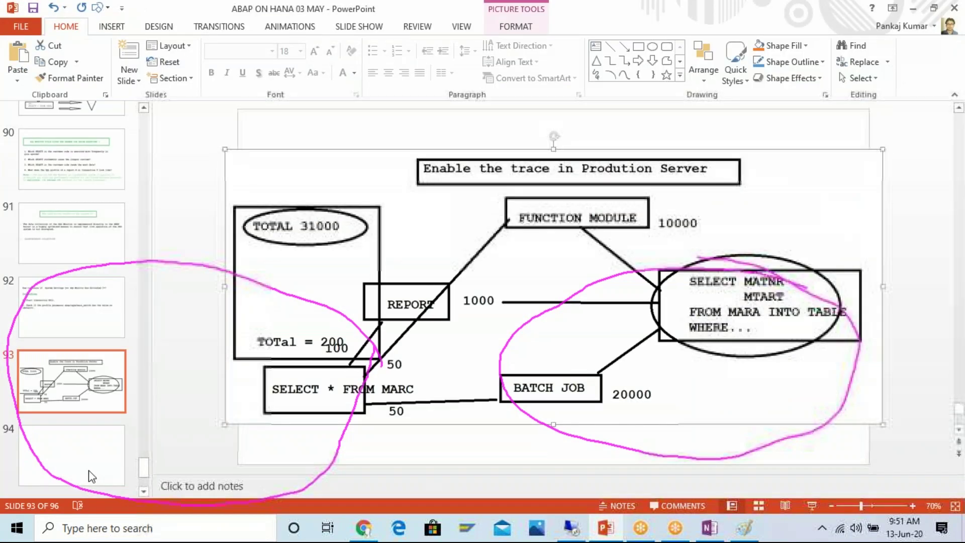
left_click(575, 11)
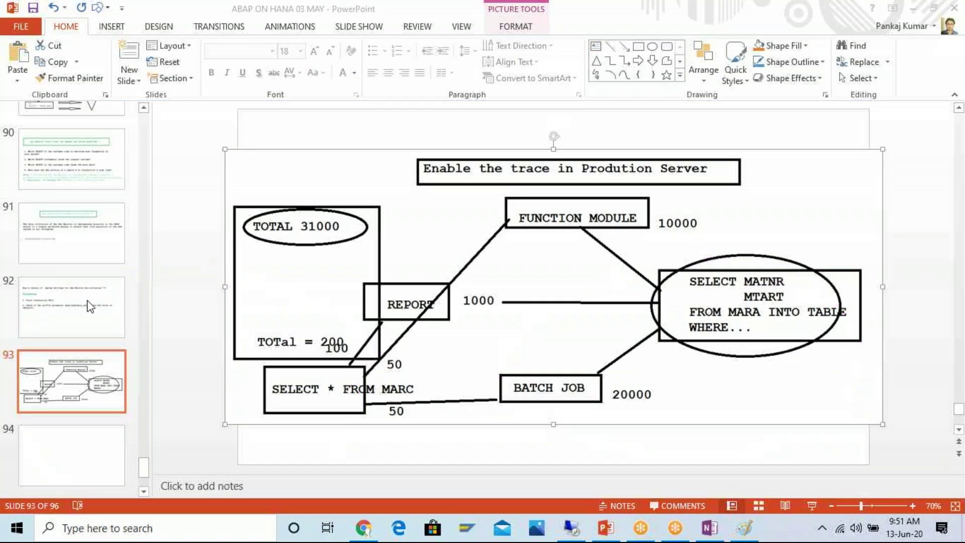
Step: Review slide 91 on why SQLM is no burden on the system and slide 90 with the questions SQL Monitor answers
left_click(81, 240)
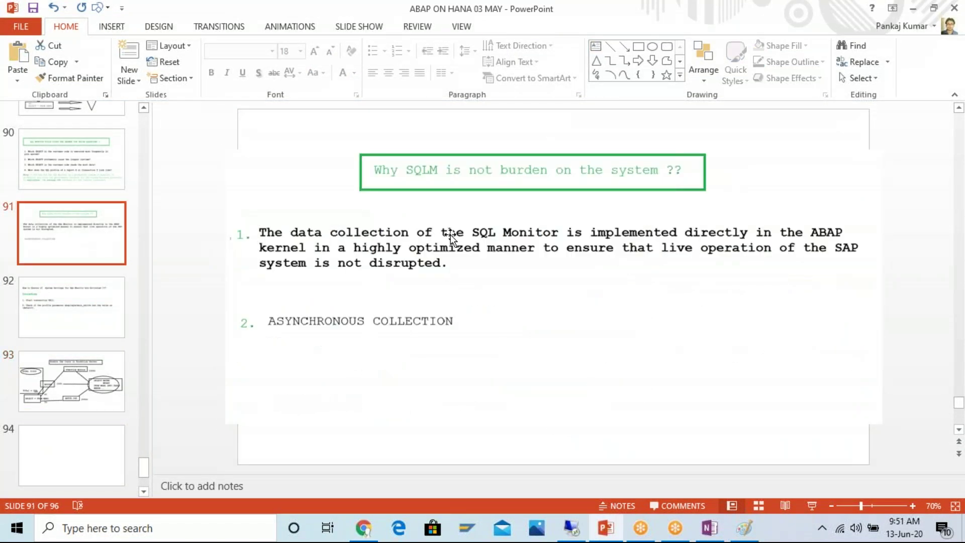
left_click(87, 177)
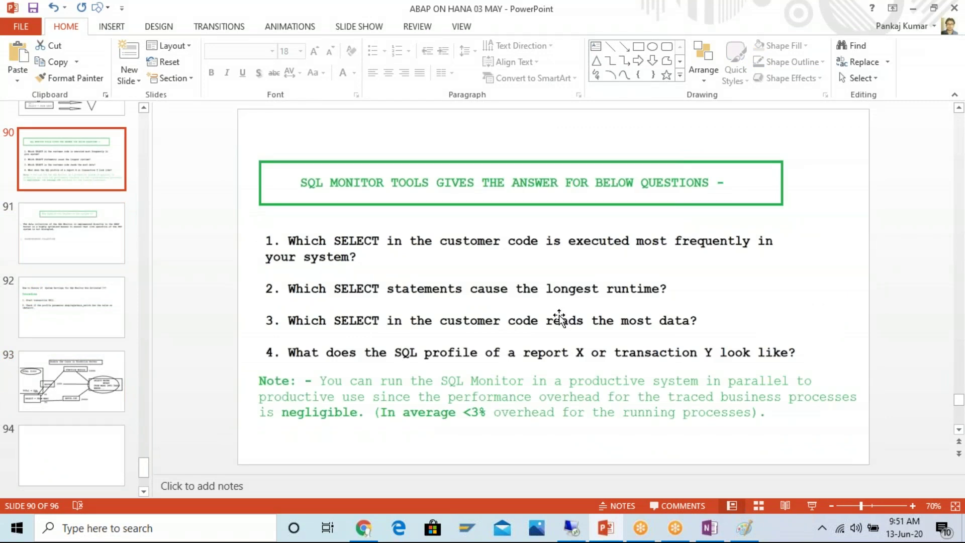
left_click(80, 248)
left_click(59, 176)
left_click(525, 358)
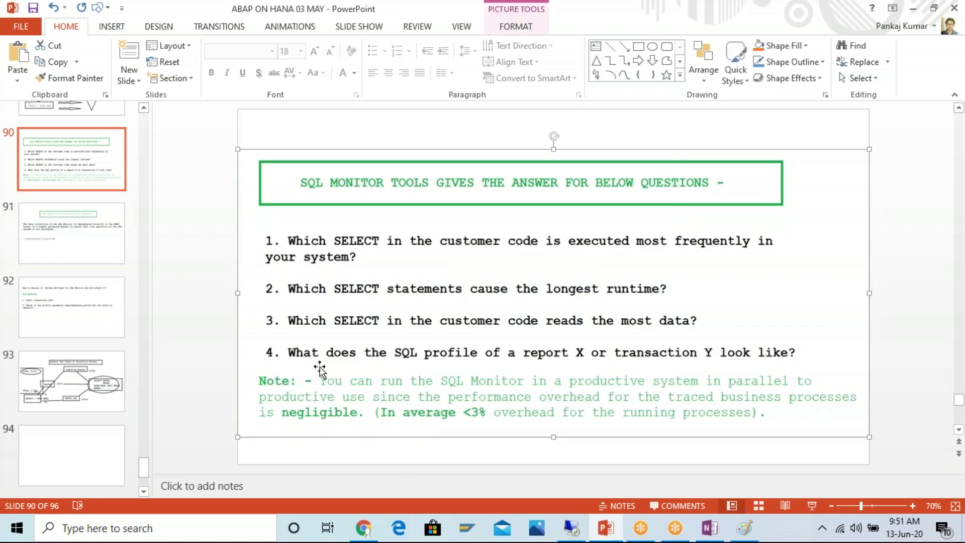